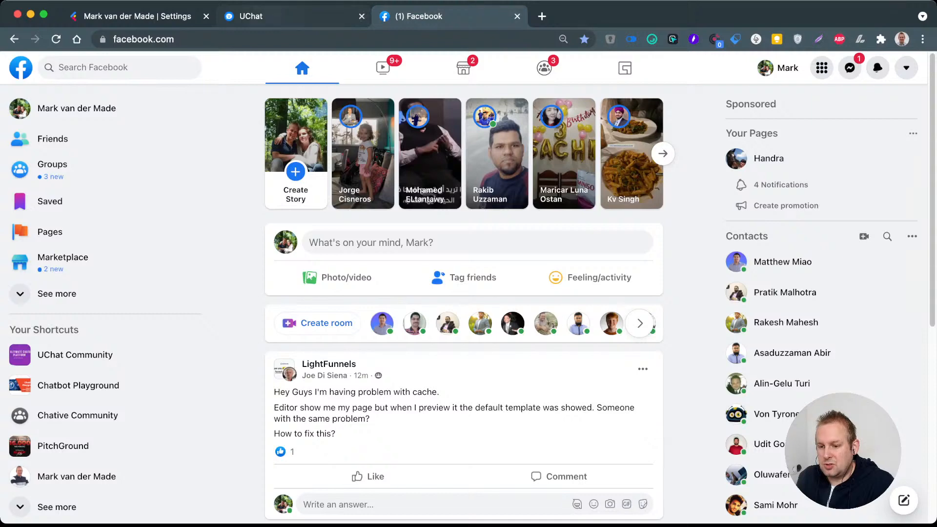
# Step: Switch to the UChat flow builder and reposition the Start node on the flow canvas
pyautogui.click(289, 16)
pyautogui.moveTo(303, 219); pyautogui.dragTo(210, 251)
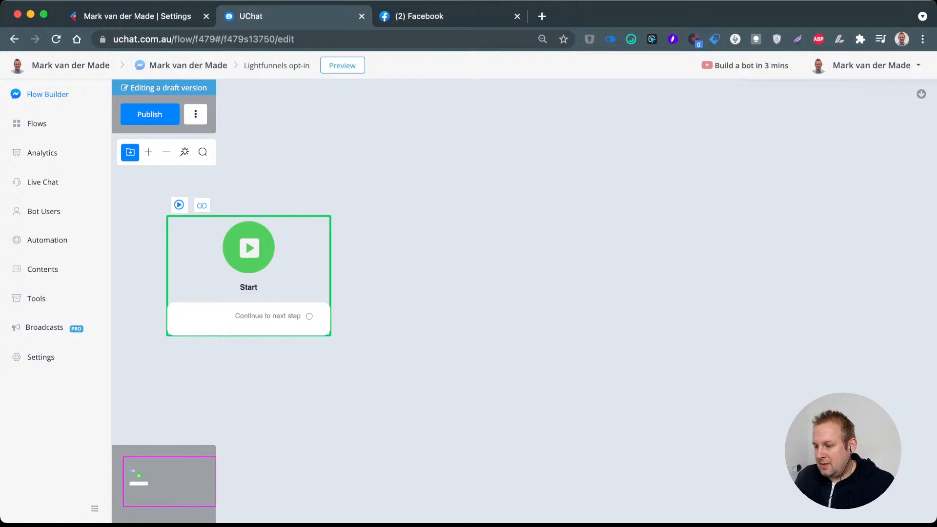
# Step: Return to Facebook, open your own profile and start a post with "Join me live where I am building out a"
pyautogui.hotkey('ctrl', 'Tab')
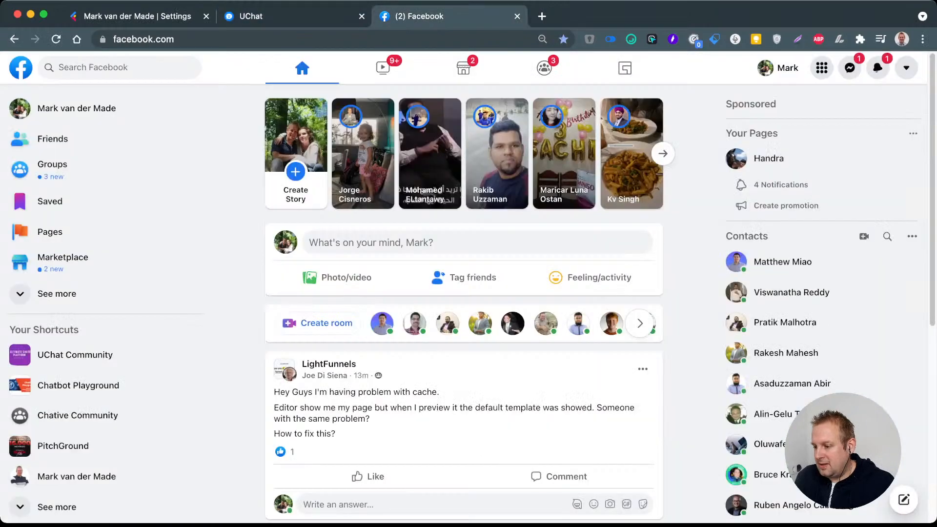
pyautogui.click(77, 109)
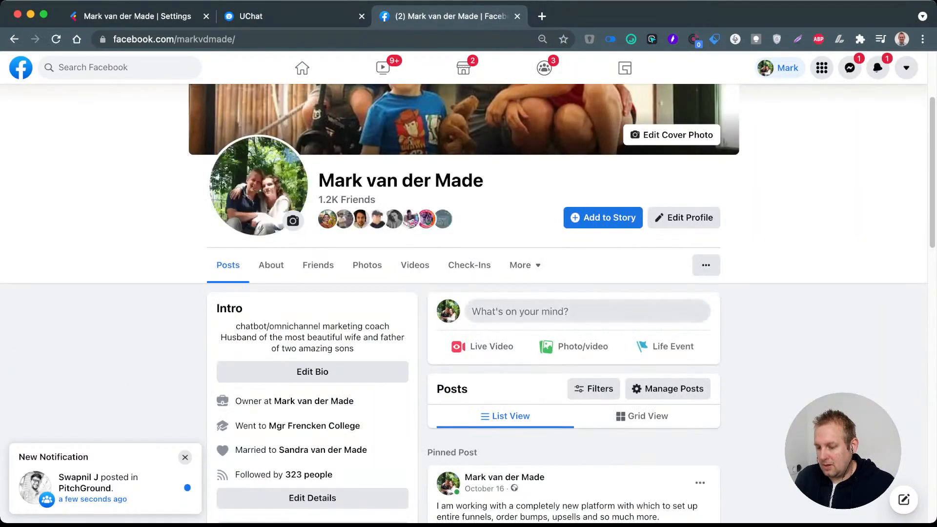
pyautogui.click(593, 315)
pyautogui.write('Joine')
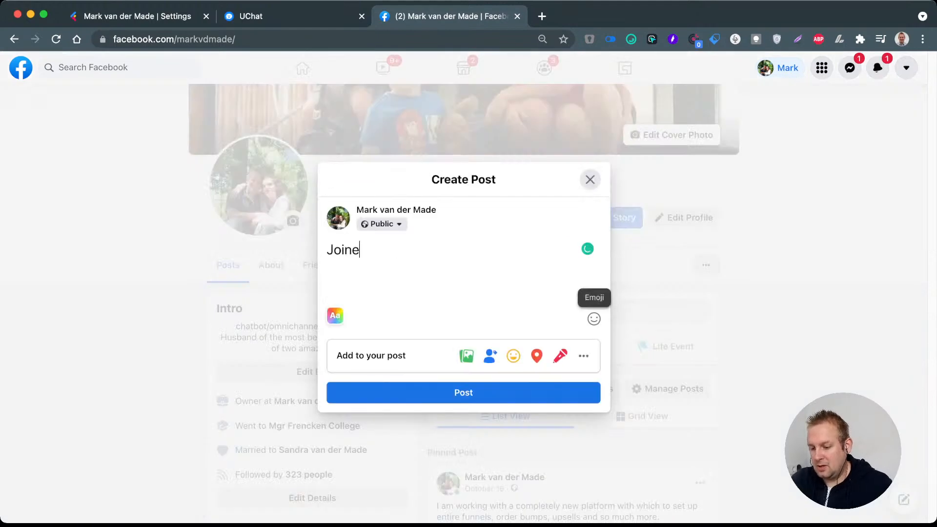
pyautogui.press('BackSpace')
pyautogui.write('me live ')
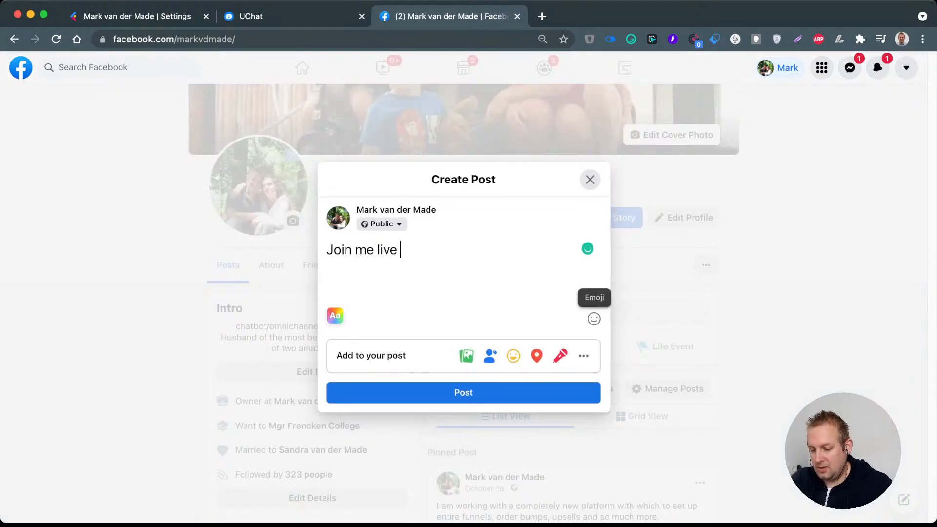
pyautogui.write('where I ')
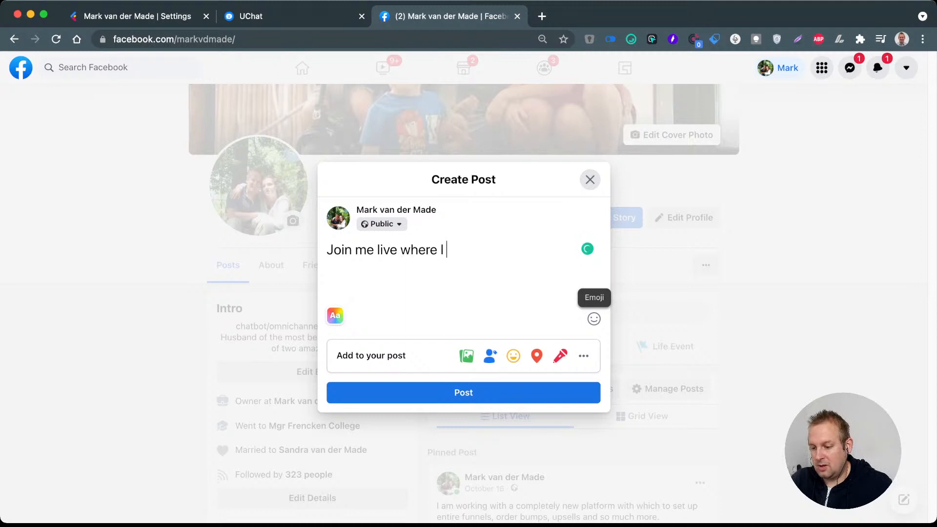
pyautogui.write('am building ou')
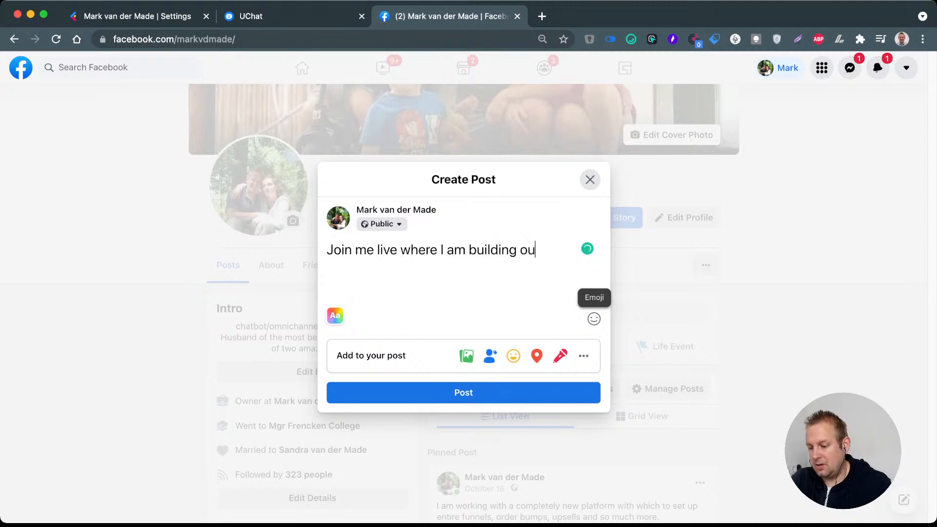
pyautogui.write('t a')
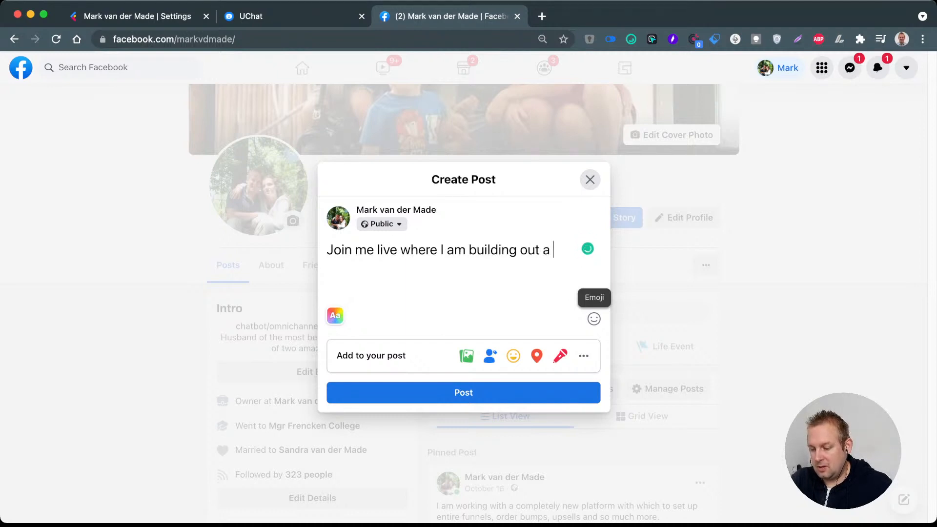
pyautogui.press('BackSpace')
pyautogui.write('n opt')
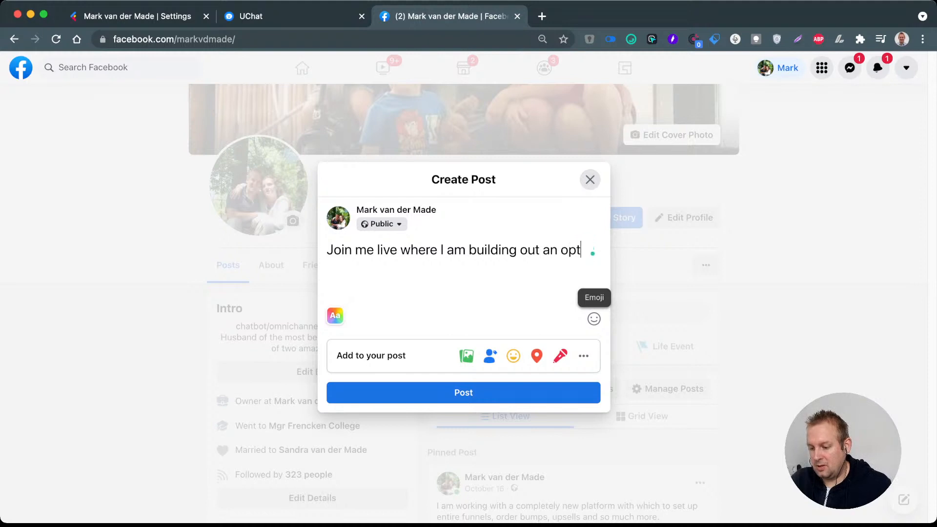
pyautogui.write('-in')
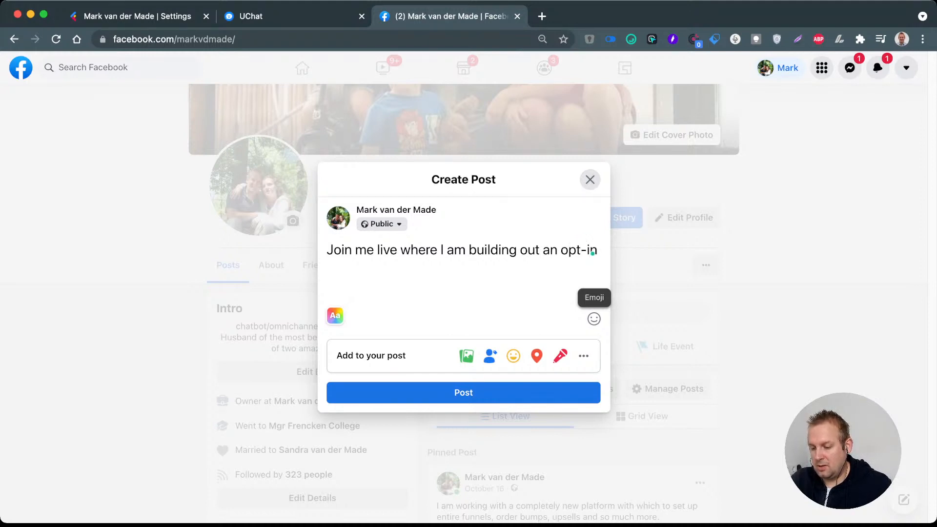
pyautogui.press('BackSpace')
pyautogui.press('BackSpace')
pyautogui.press('BackSpace')
pyautogui.press('BackSpace')
pyautogui.press('BackSpace')
pyautogui.press('BackSpace')
pyautogui.press('BackSpace')
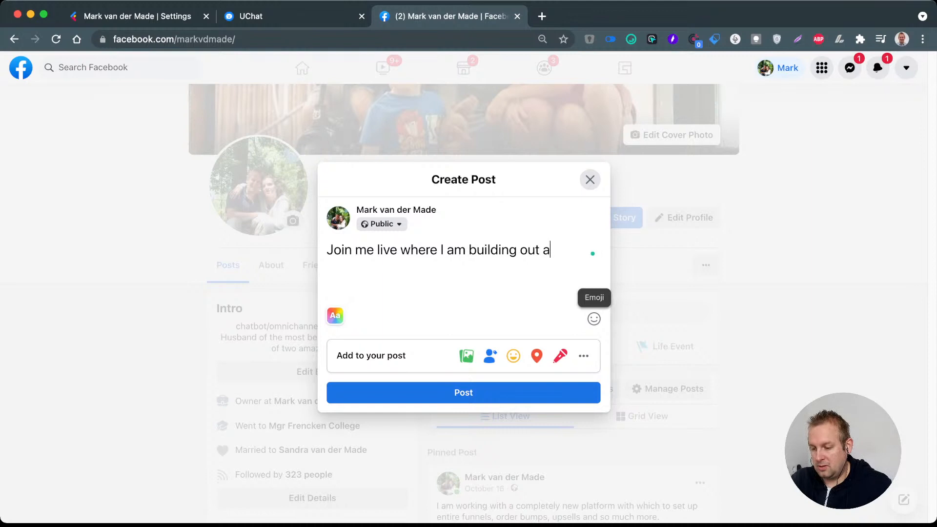
# Step: Continue the post with "leadgeneration" and apply the suggested spelling "lead generation"
pyautogui.write('leadgenerat')
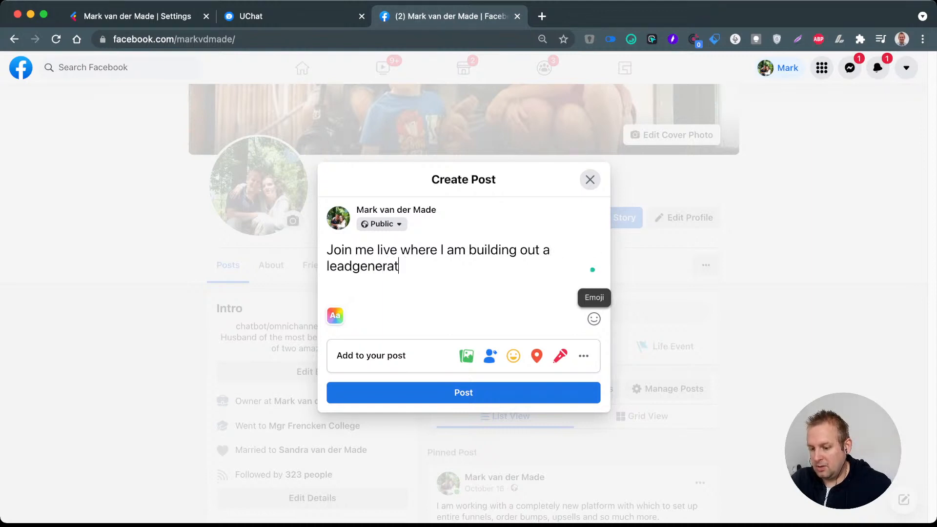
pyautogui.press('BackSpace')
pyautogui.write('tion')
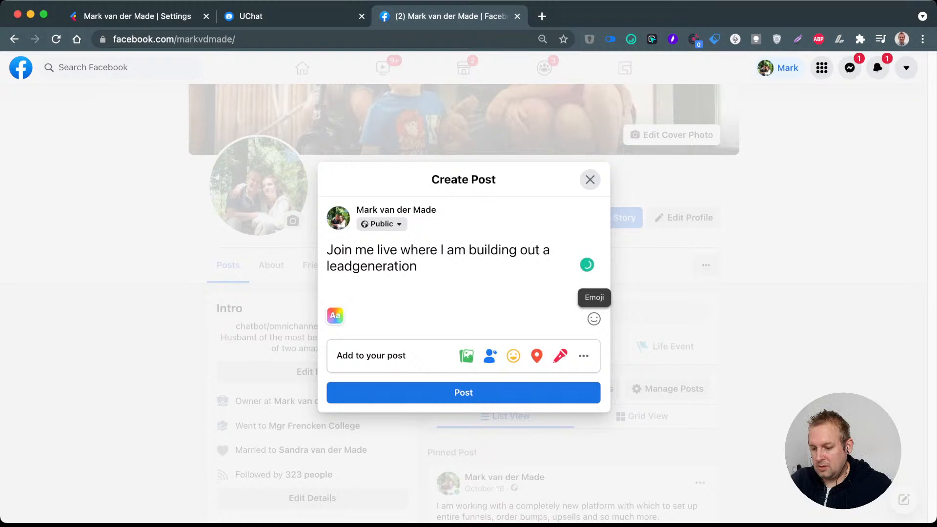
pyautogui.moveTo(381, 266)
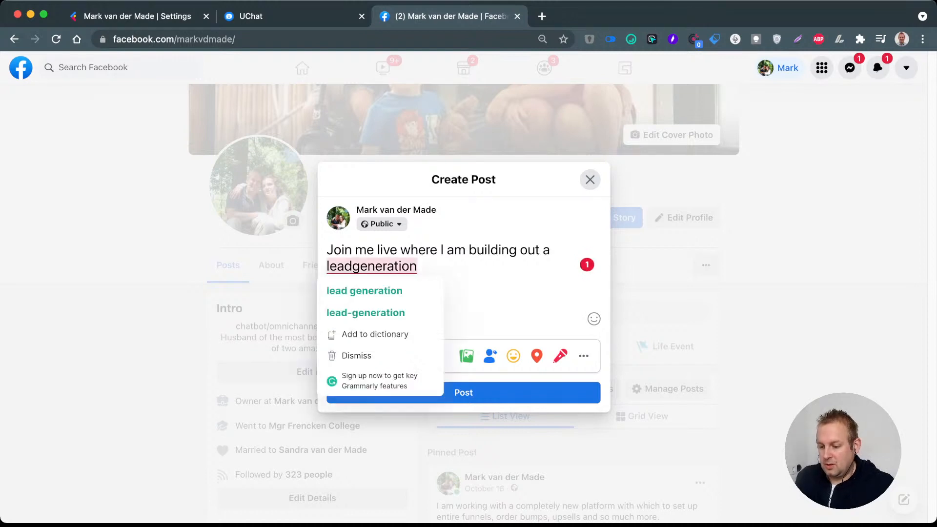
pyautogui.click(364, 291)
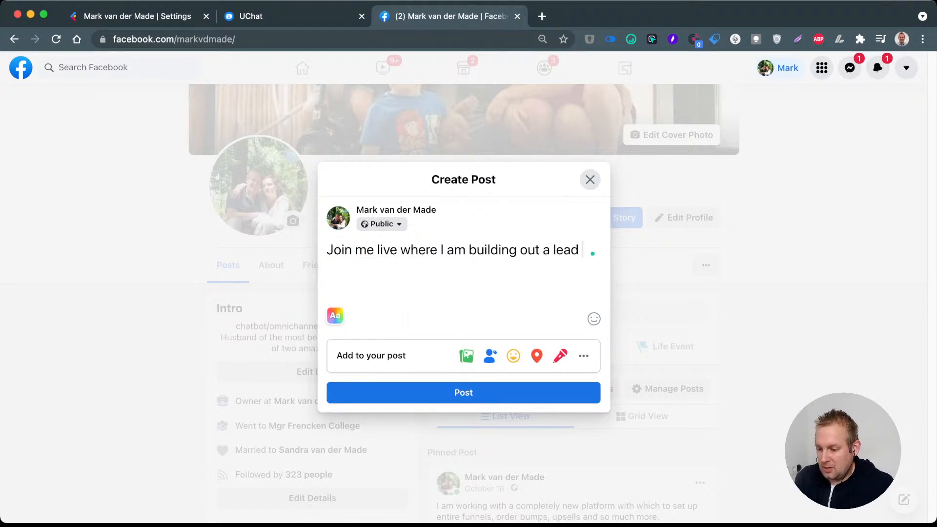
# Step: Close and reopen the post draft, and delete the surplus characters after "lead generation"
pyautogui.click(590, 179)
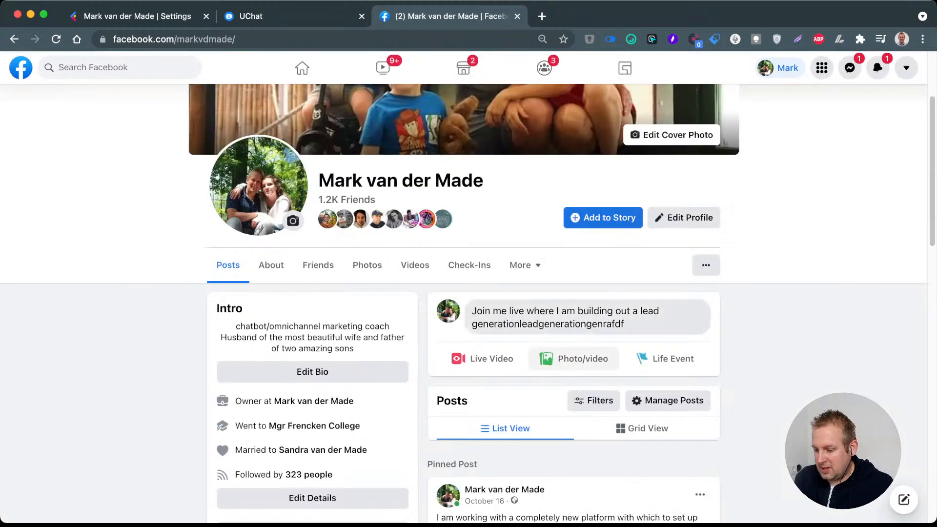
pyautogui.click(587, 317)
pyautogui.moveTo(536, 267); pyautogui.dragTo(424, 267)
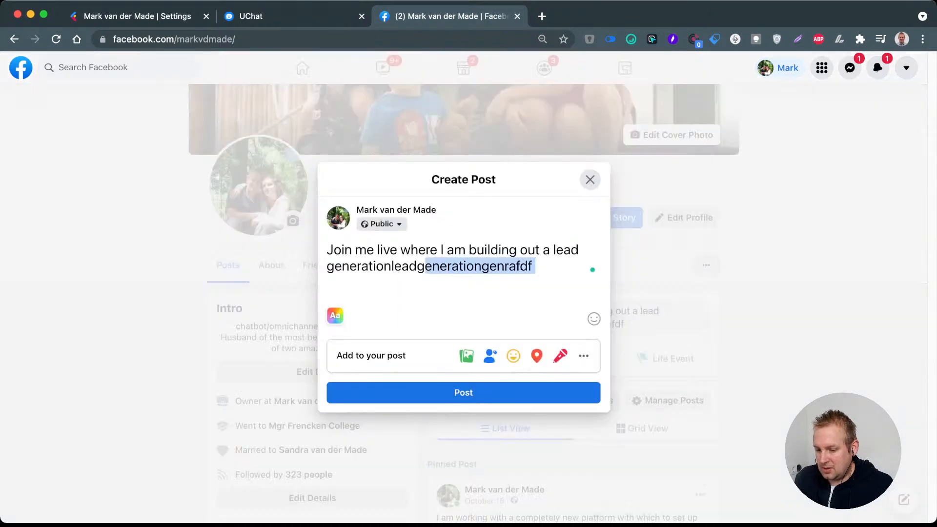
pyautogui.click(536, 267)
pyautogui.moveTo(535, 266); pyautogui.dragTo(392, 266)
pyautogui.press('BackSpace')
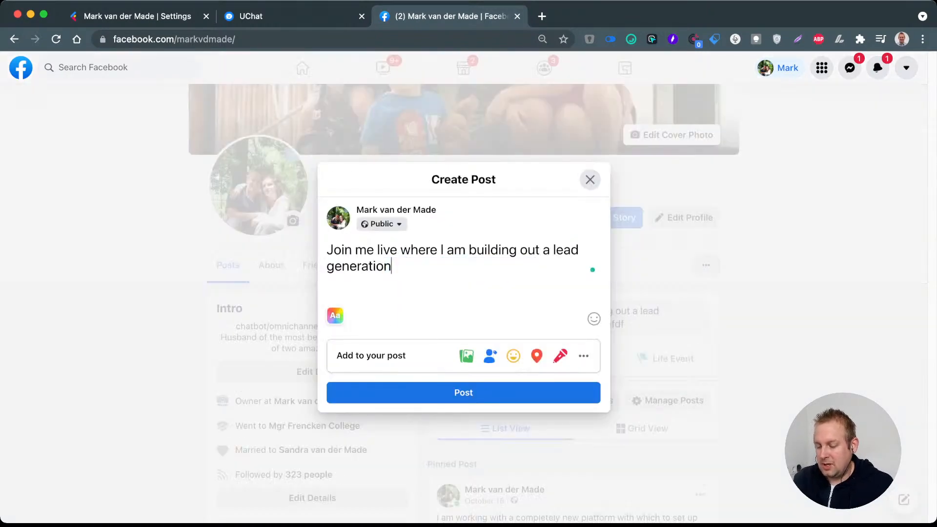
# Step: Complete the post's sentence with "opt in that goes directly from your page to your chatbot"
pyautogui.write('op')
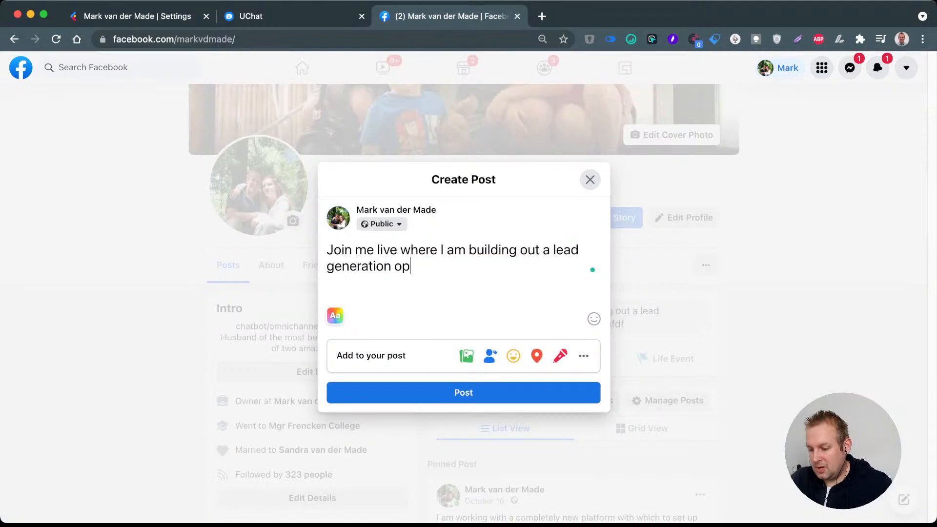
pyautogui.write('t in ')
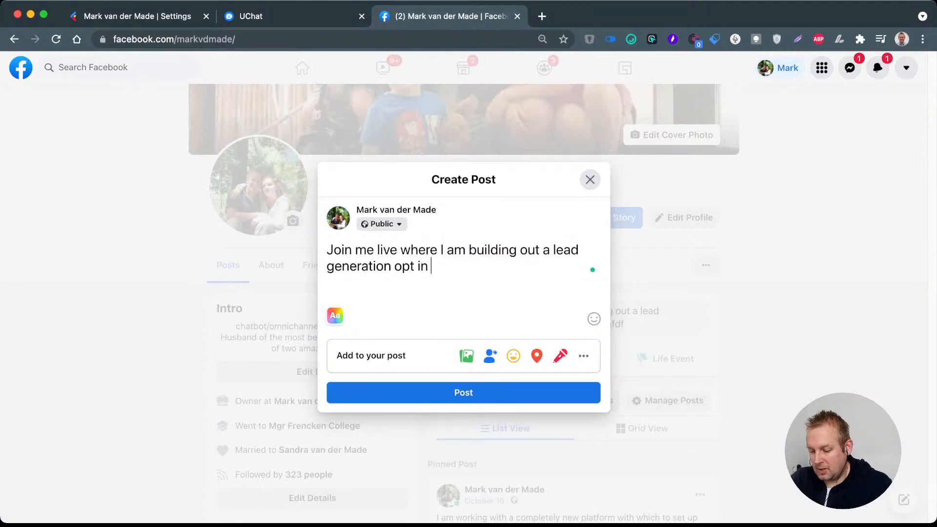
pyautogui.write('that goes')
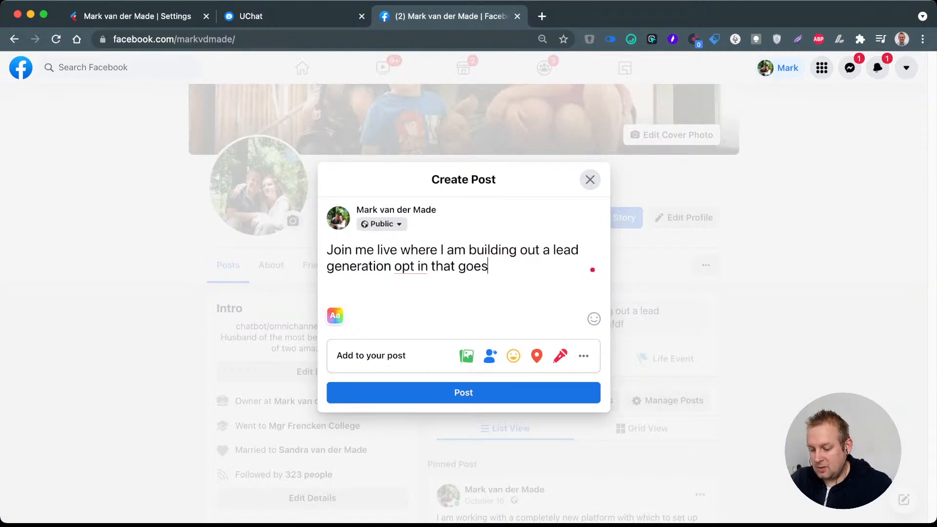
pyautogui.write(' directly ')
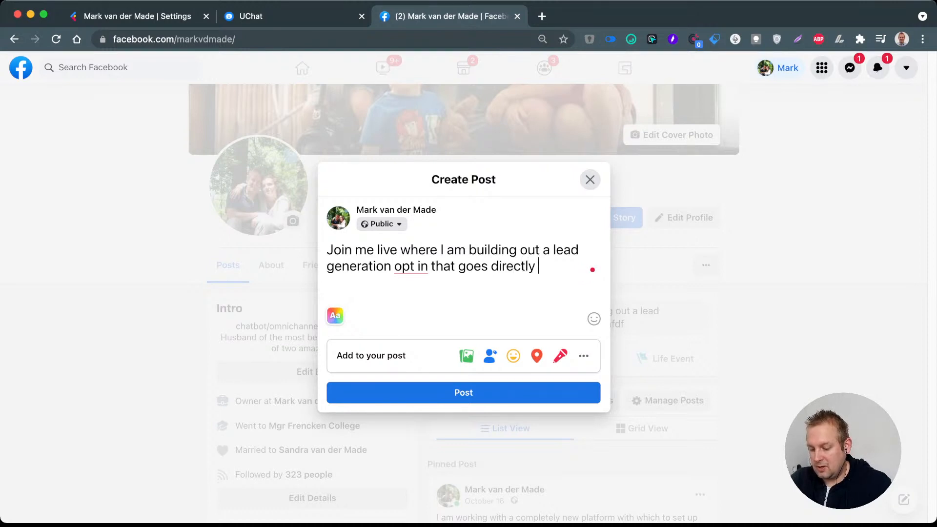
pyautogui.write('from your page ')
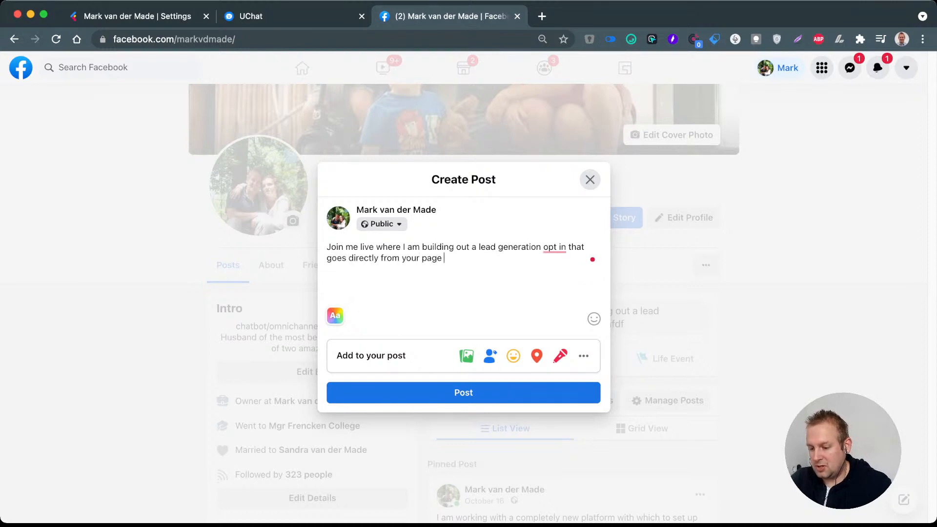
pyautogui.write('to your chatbot')
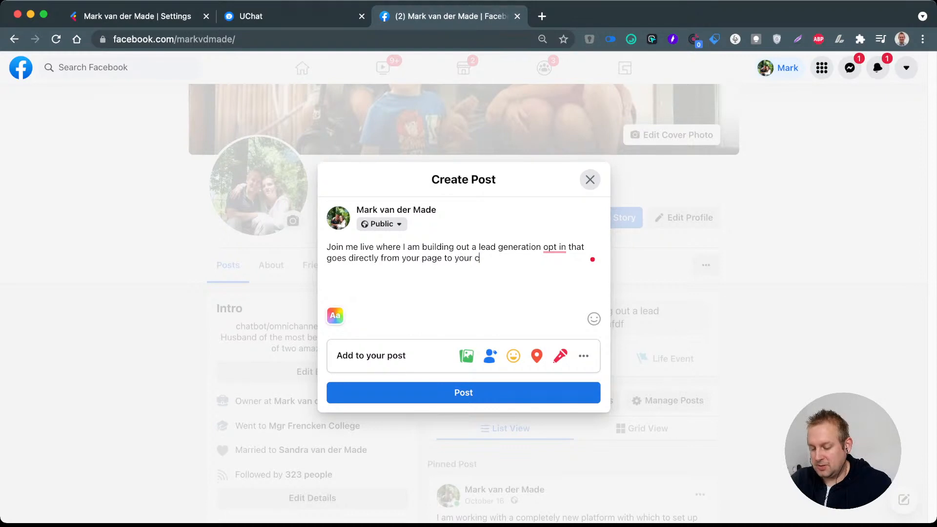
pyautogui.press('Return')
pyautogui.press('Return')
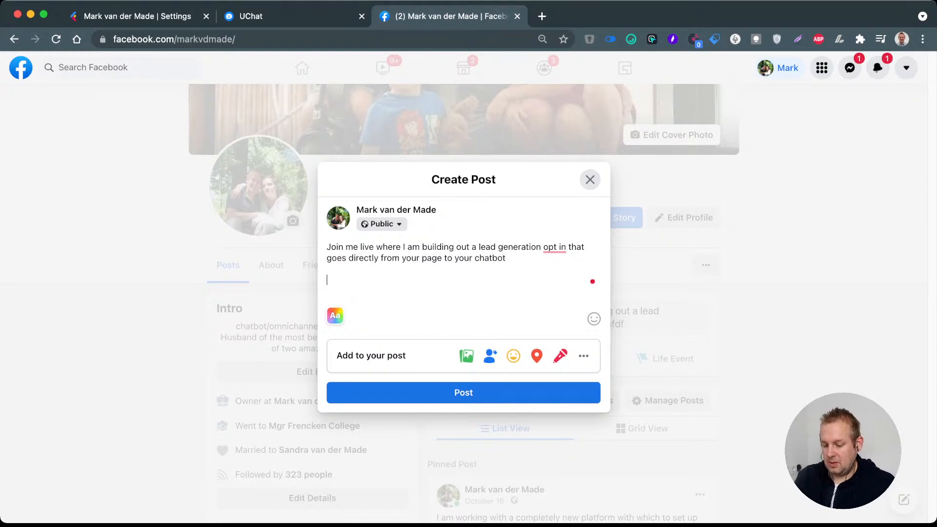
pyautogui.write('https://youtu.be/F9SyAYbkjV4')
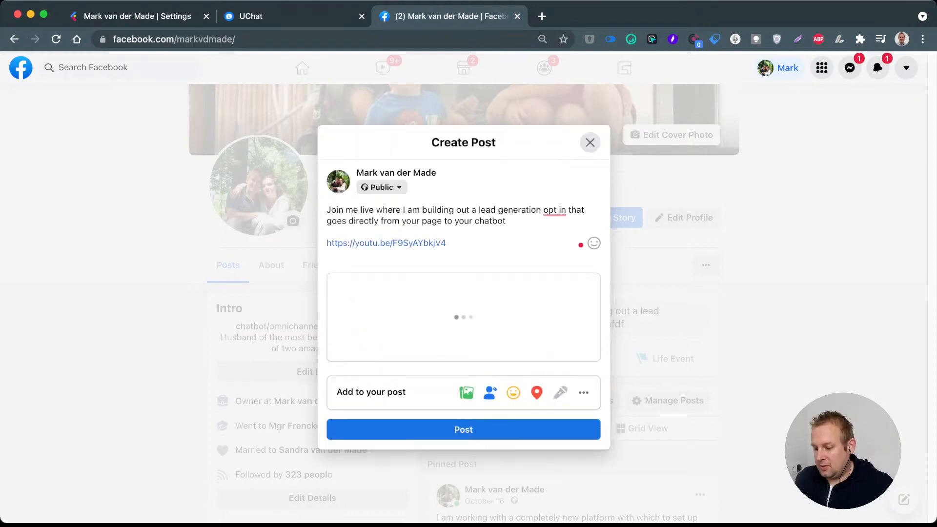
pyautogui.press('super+Return')
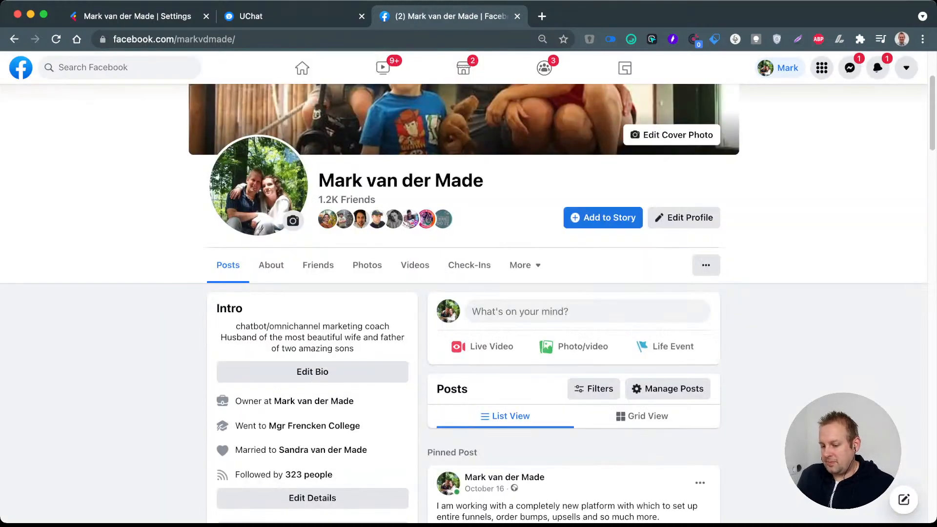
pyautogui.scroll(-4, 467, 303)
pyautogui.scroll(-10, 467, 302)
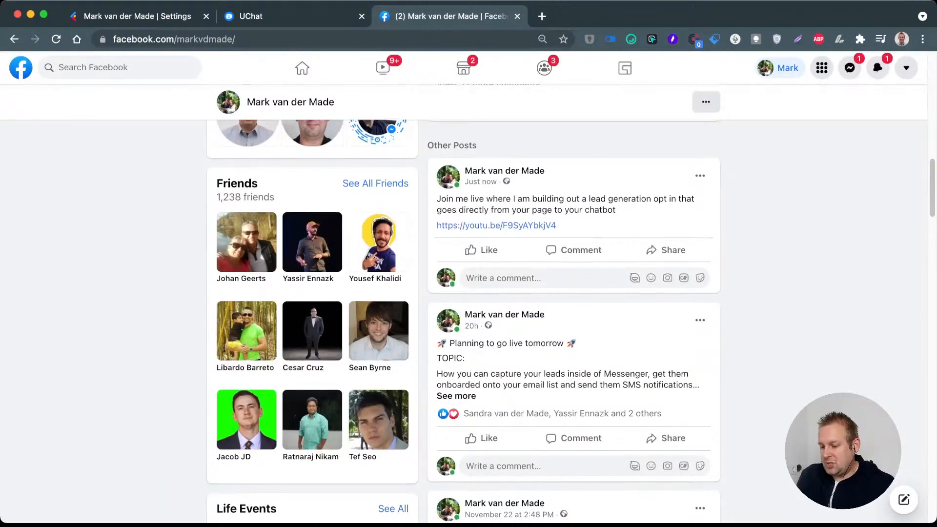
pyautogui.scroll(-2, 468, 302)
pyautogui.click(523, 354)
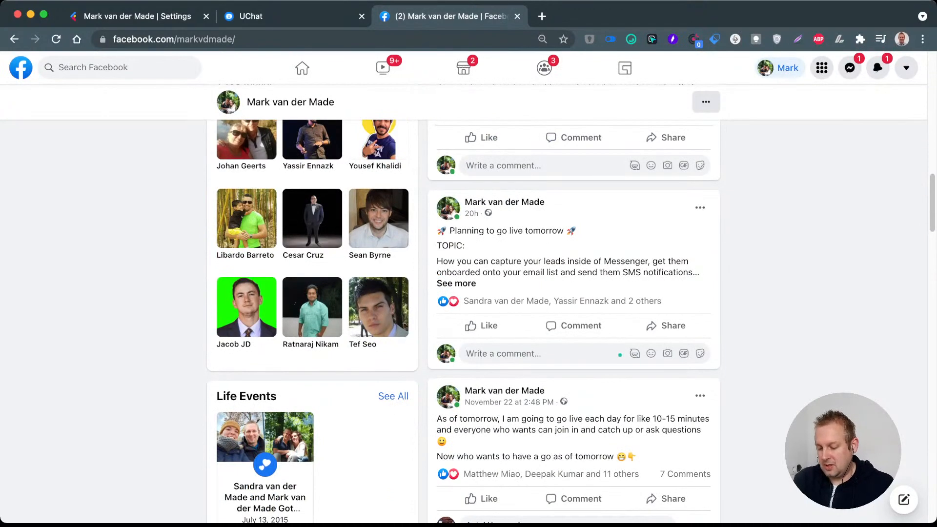
pyautogui.write('I am li')
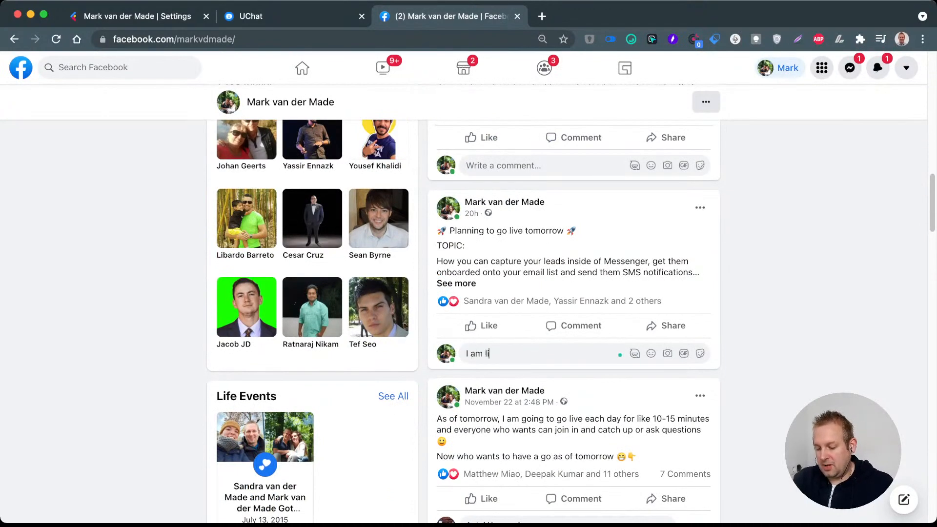
pyautogui.write('ve now so ')
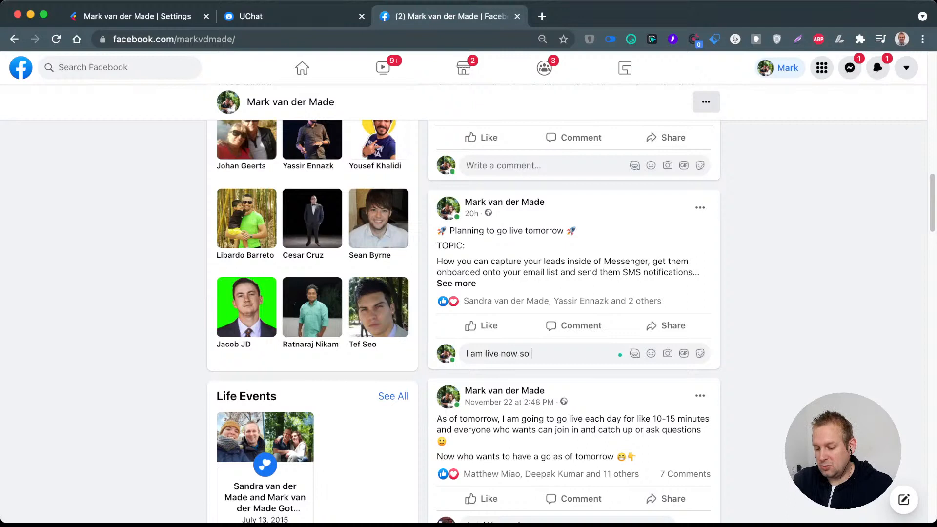
pyautogui.write('join up:')
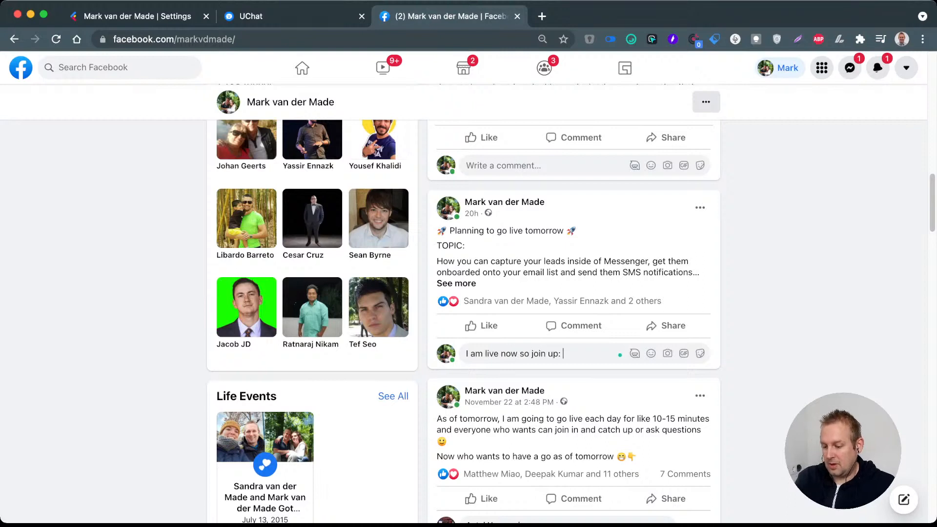
pyautogui.write('https://youtu.be/F9SyAYbkjV4')
pyautogui.press('Return')
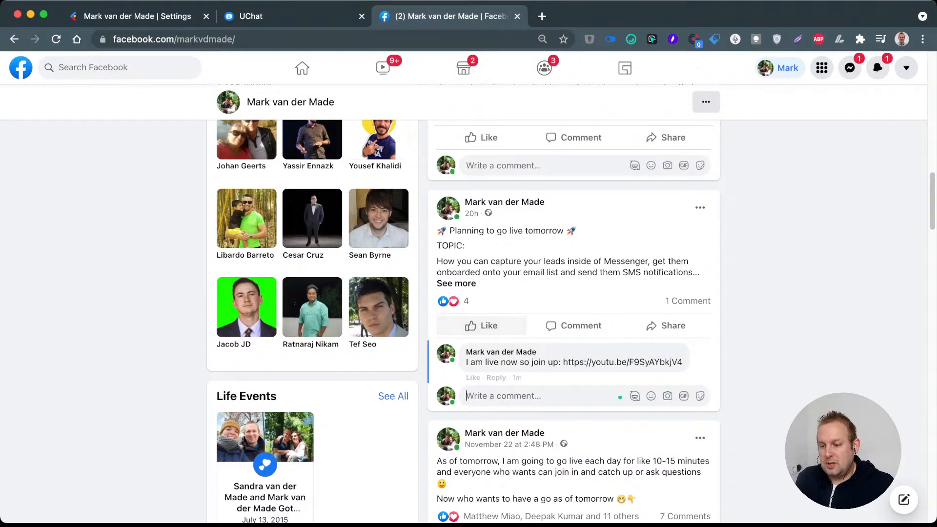
# Step: Go back to the Facebook home feed and open the UChat Community group
pyautogui.click(302, 67)
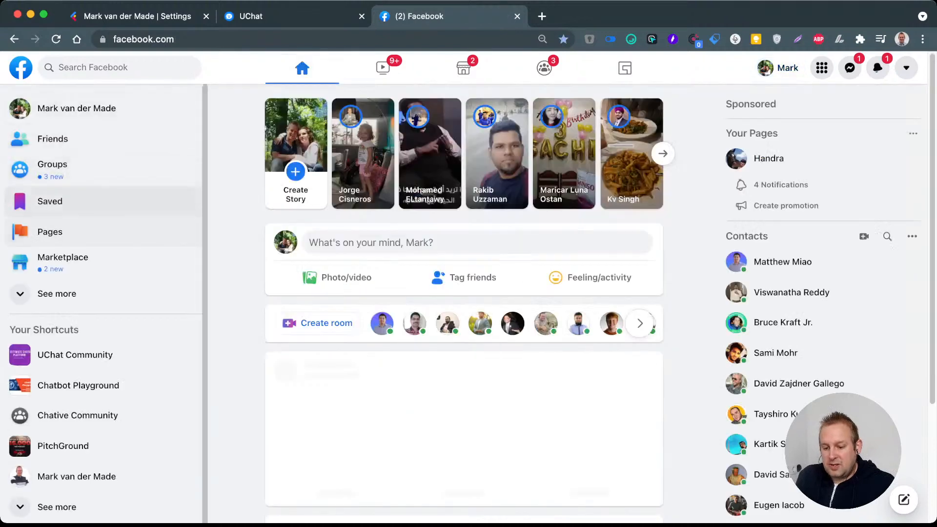
pyautogui.click(75, 355)
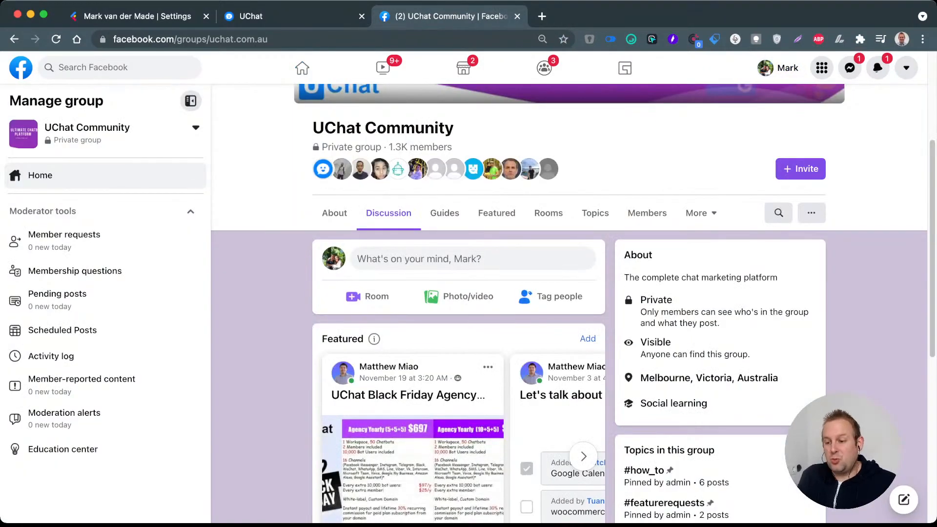
# Step: Look through the UChat Community group page for the go-live post
pyautogui.scroll(-2, 573, 303)
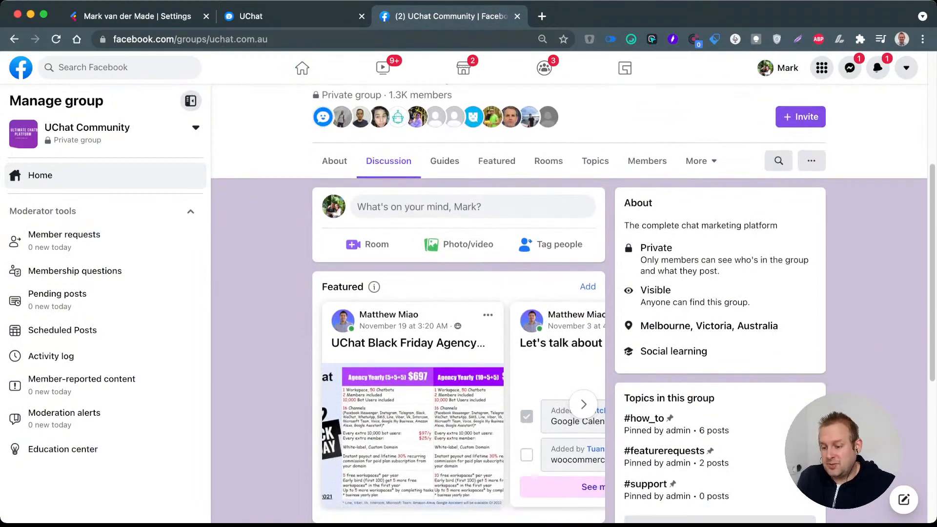
pyautogui.scroll(-5, 573, 304)
pyautogui.scroll(7, 573, 304)
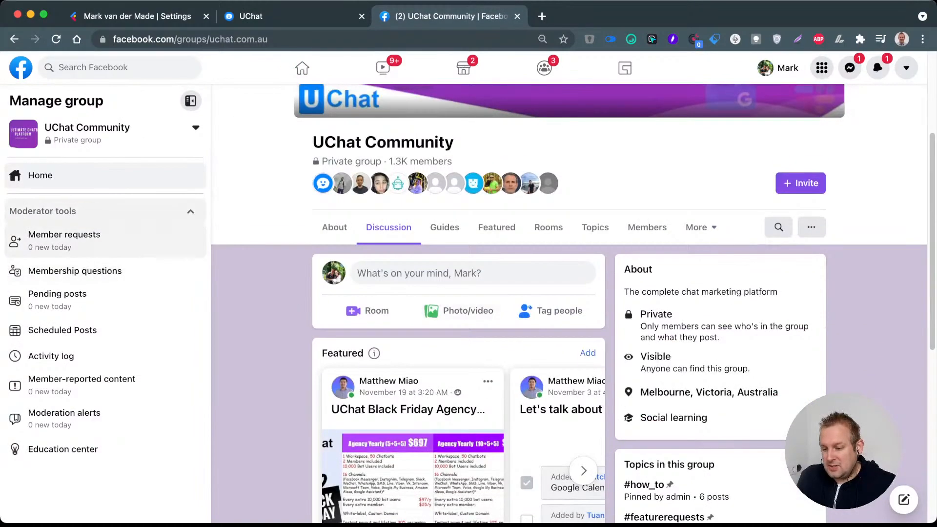
pyautogui.scroll(-5, 569, 304)
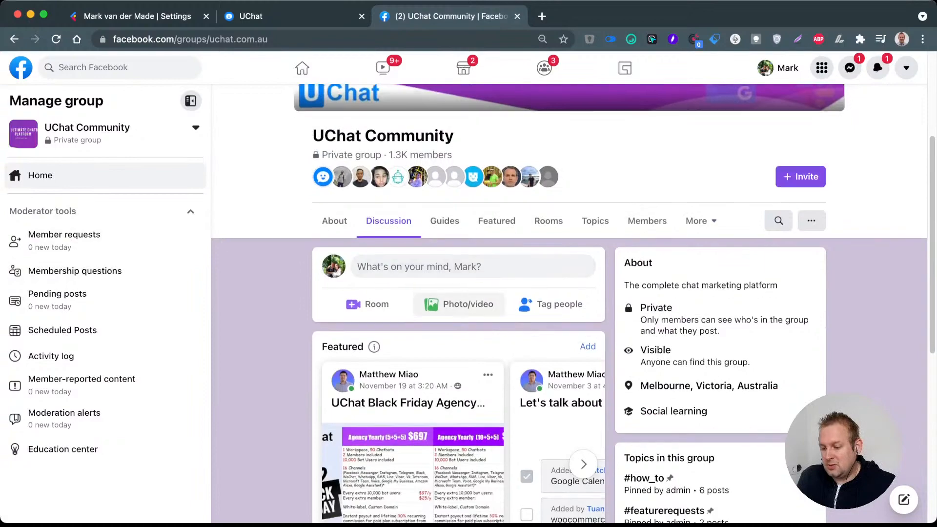
pyautogui.scroll(5, 569, 304)
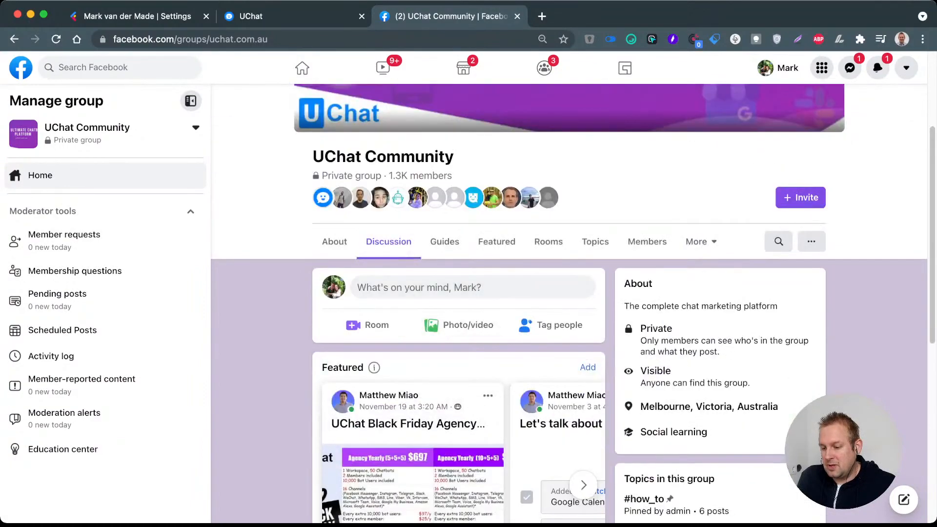
pyautogui.scroll(-5, 569, 304)
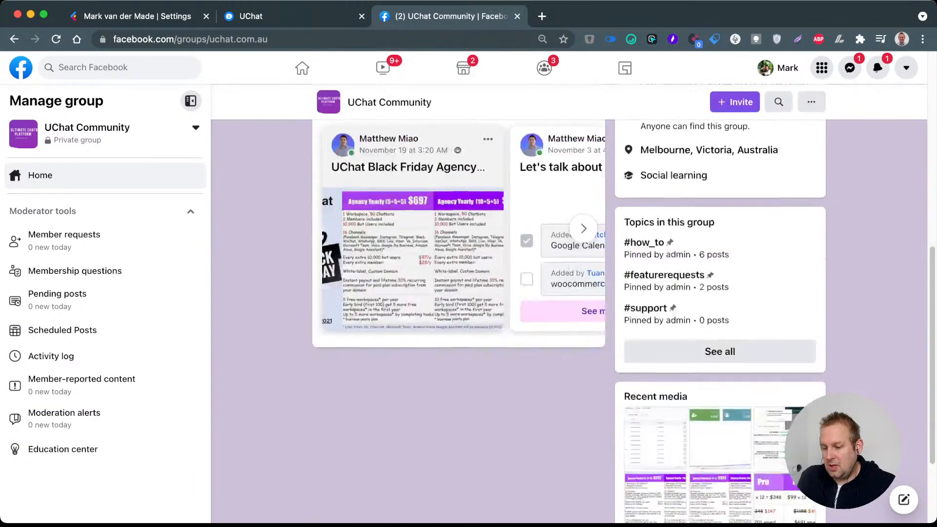
pyautogui.scroll(10, 569, 303)
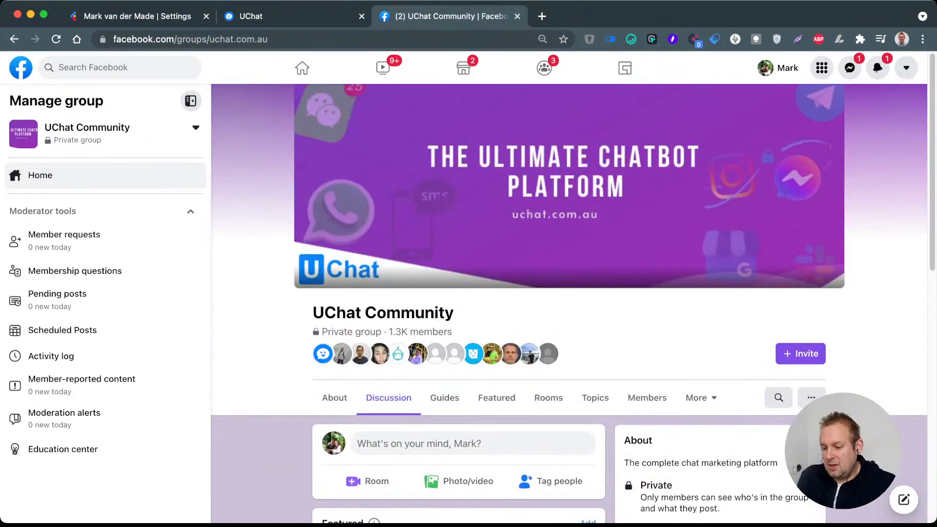
# Step: Open the LightFunnels group's discussion feed by way of the notification about a comment mention in that group
pyautogui.click(877, 68)
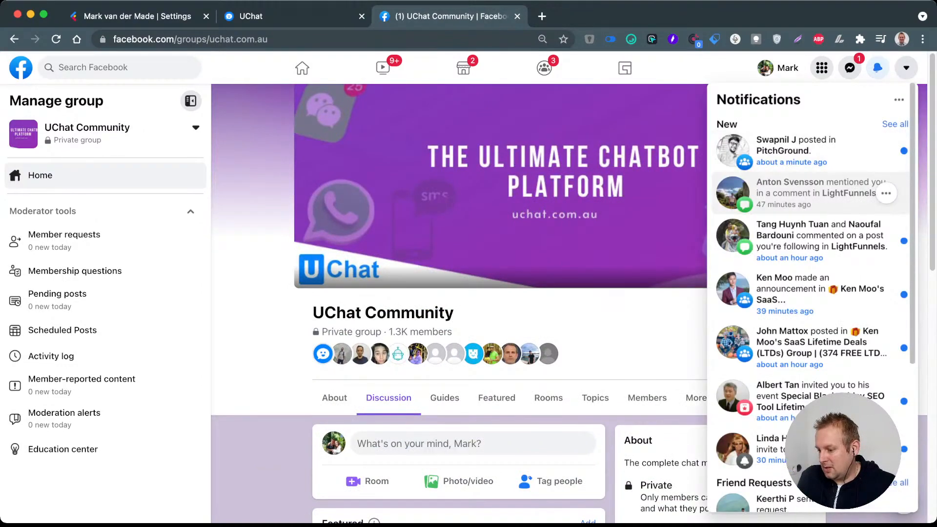
pyautogui.click(819, 193)
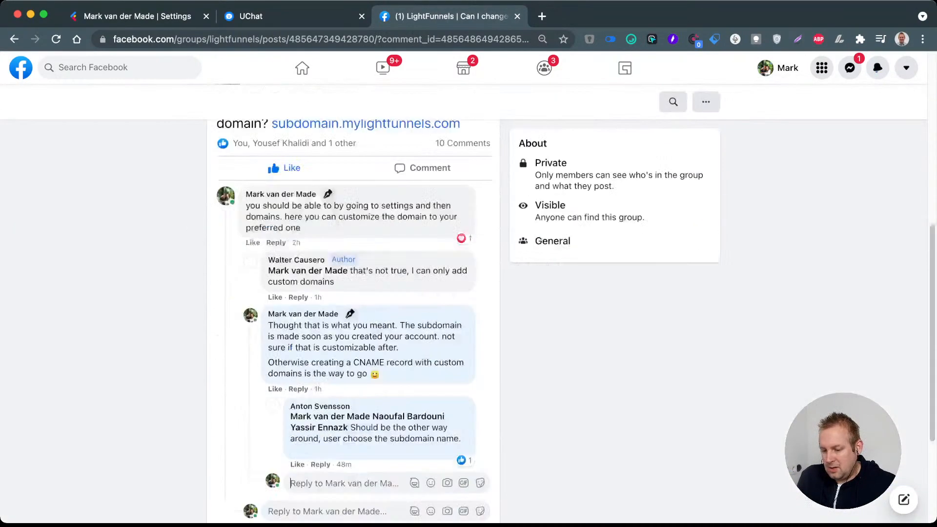
pyautogui.scroll(9, 464, 293)
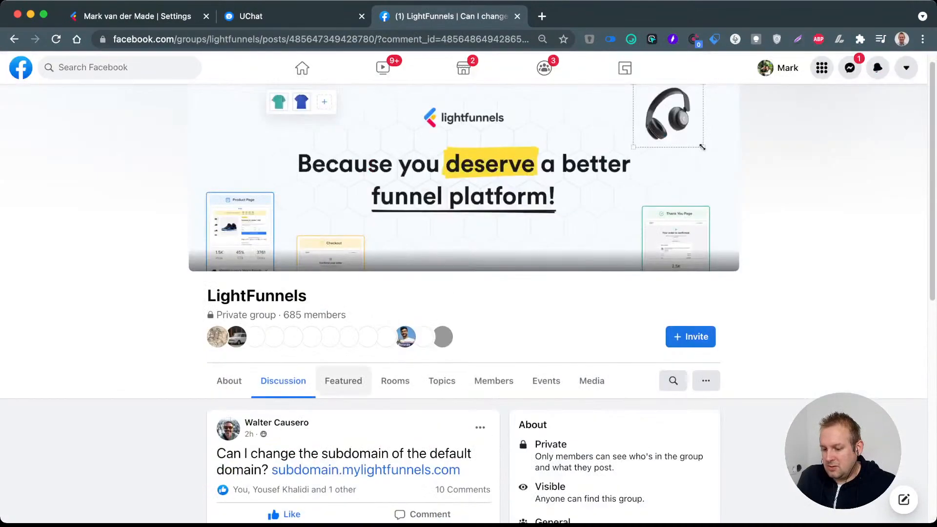
pyautogui.click(283, 382)
pyautogui.scroll(-12, 464, 293)
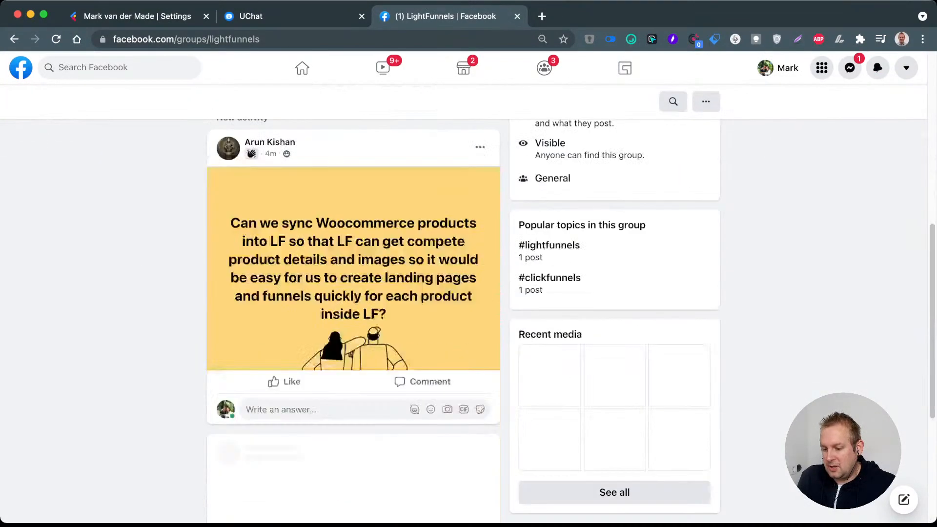
pyautogui.scroll(-8, 353, 317)
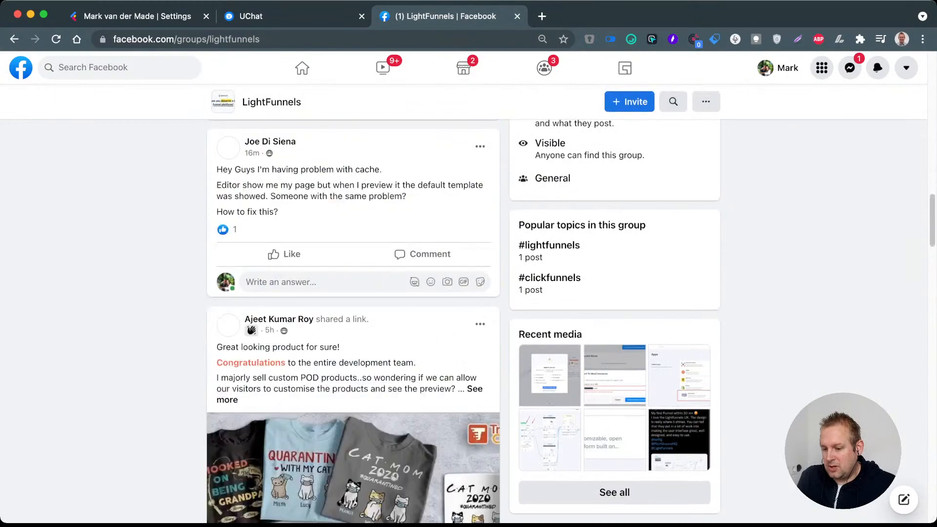
pyautogui.scroll(5, 353, 317)
pyautogui.scroll(5, 353, 317)
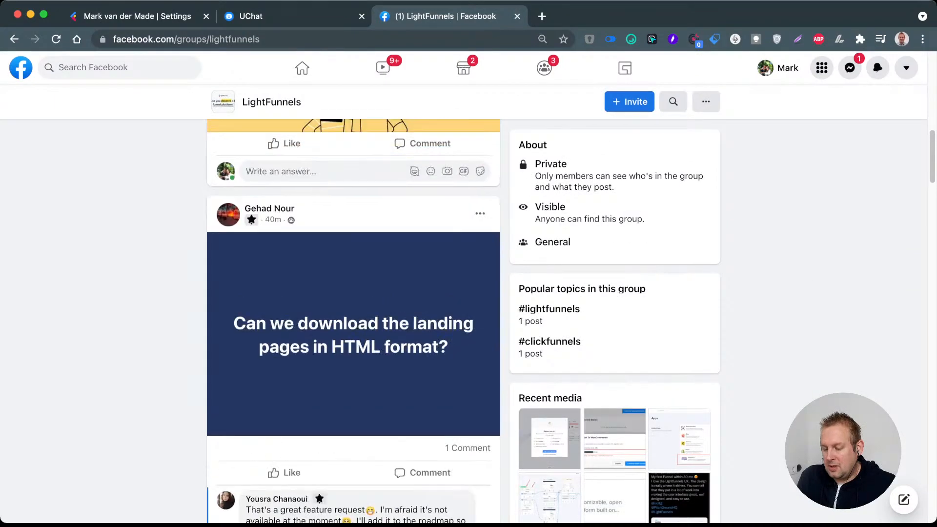
pyautogui.scroll(-15, 353, 317)
pyautogui.scroll(-20, 354, 317)
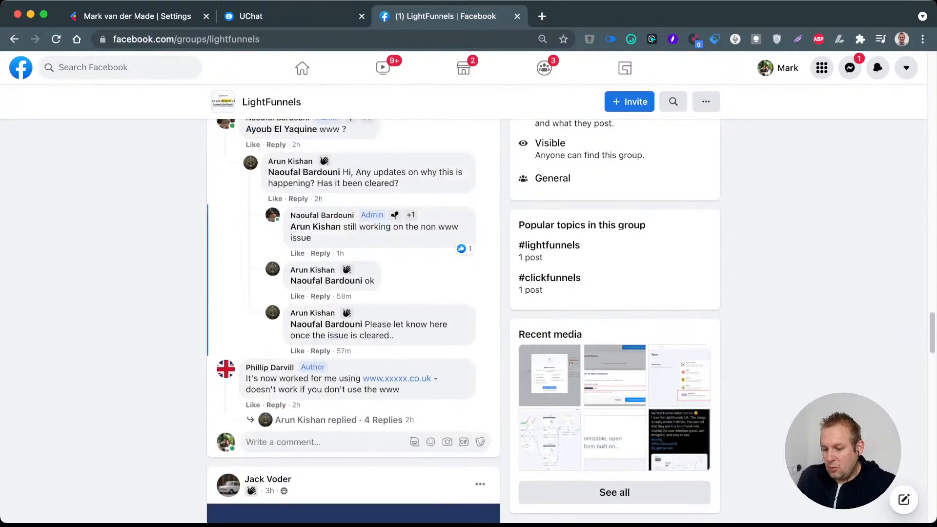
pyautogui.scroll(15, 353, 318)
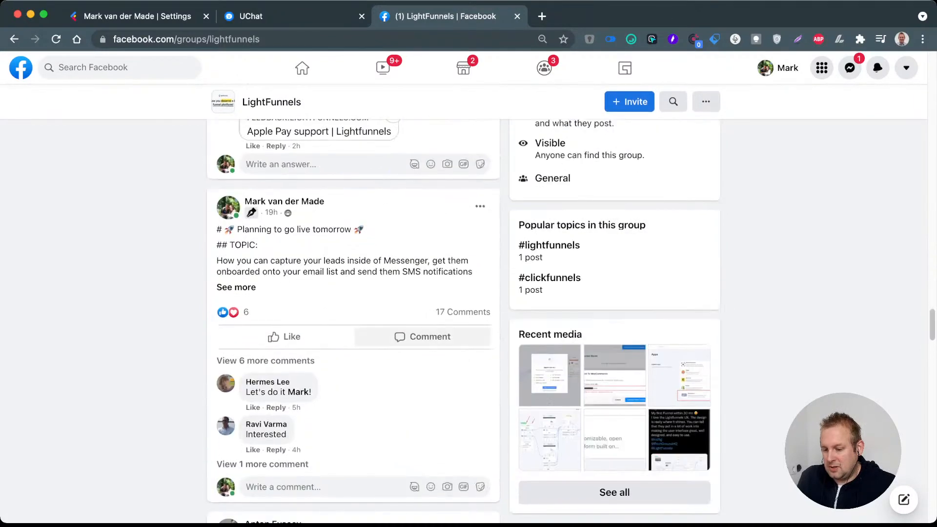
pyautogui.scroll(-1, 354, 317)
pyautogui.write('I am live now')
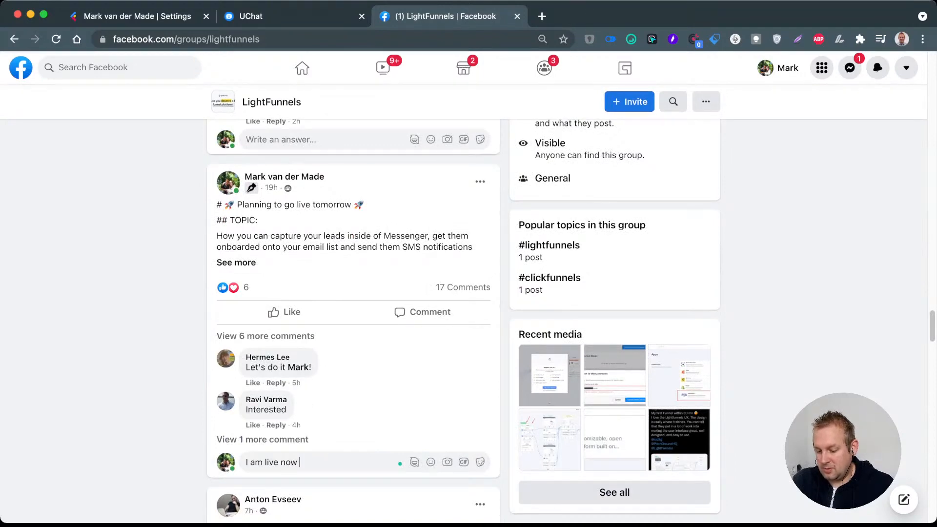
pyautogui.write(' so join up')
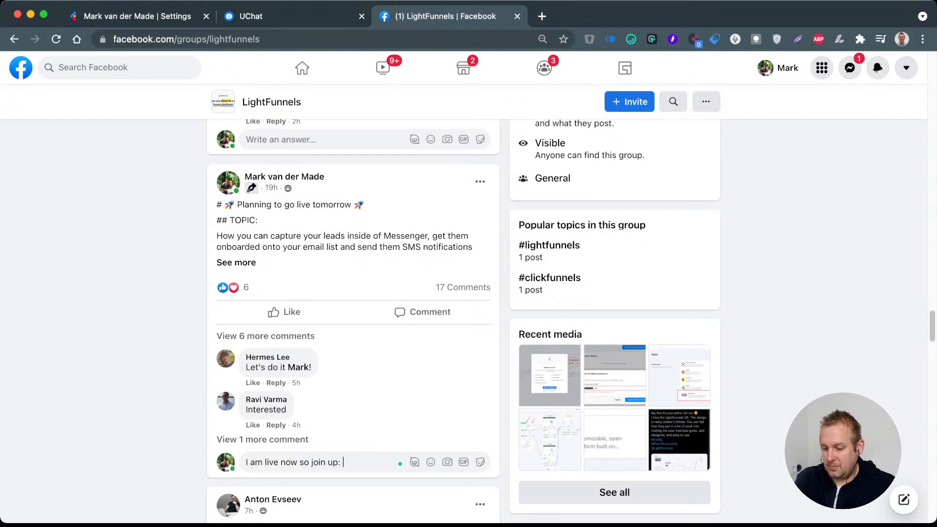
pyautogui.write(':')
pyautogui.write('https://youtu.be/F9SyAYbkjV4')
pyautogui.press('Return')
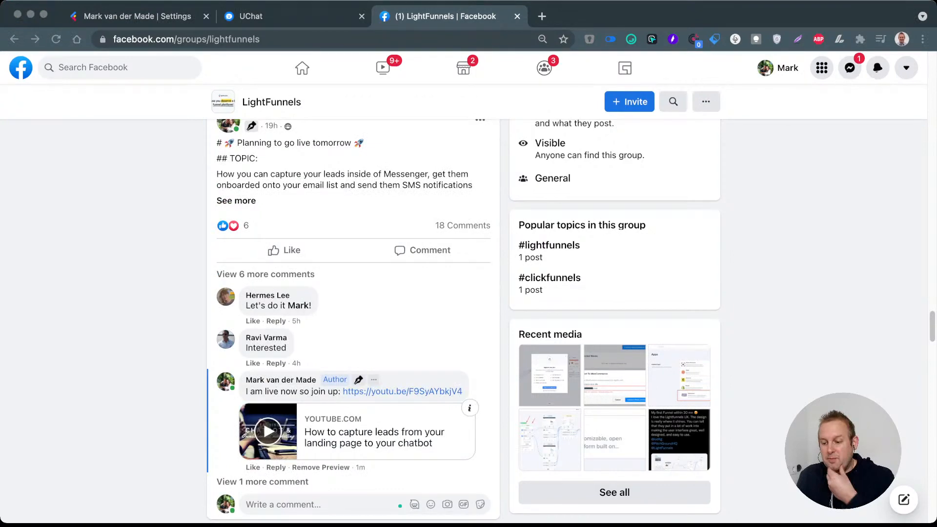
# Step: View the Lightfunnels domain settings and switch to the "Lightfunnels opt-in" flow in UChat
pyautogui.press('super+Tab')
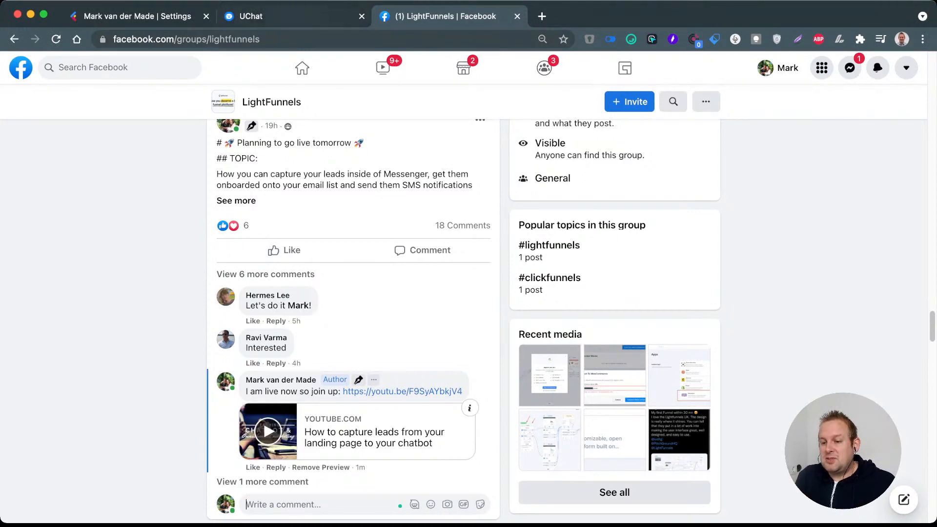
pyautogui.click(149, 16)
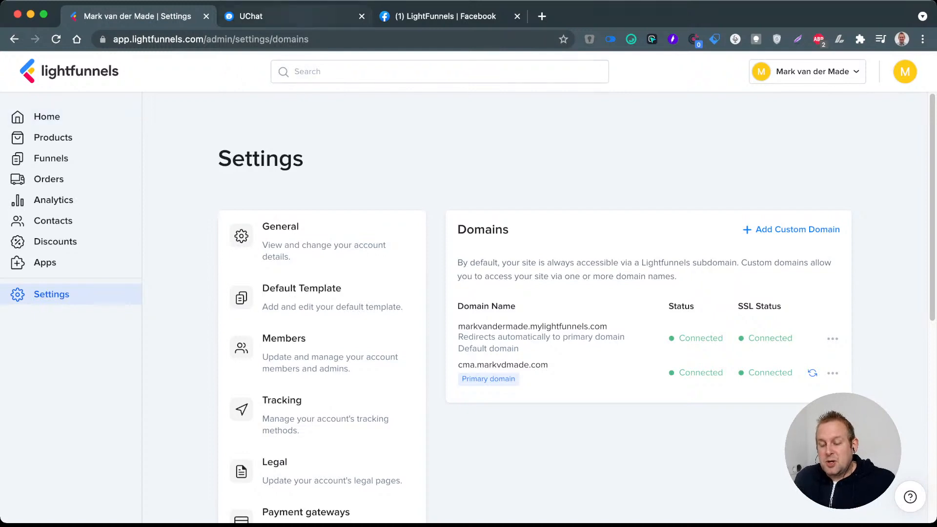
pyautogui.click(251, 16)
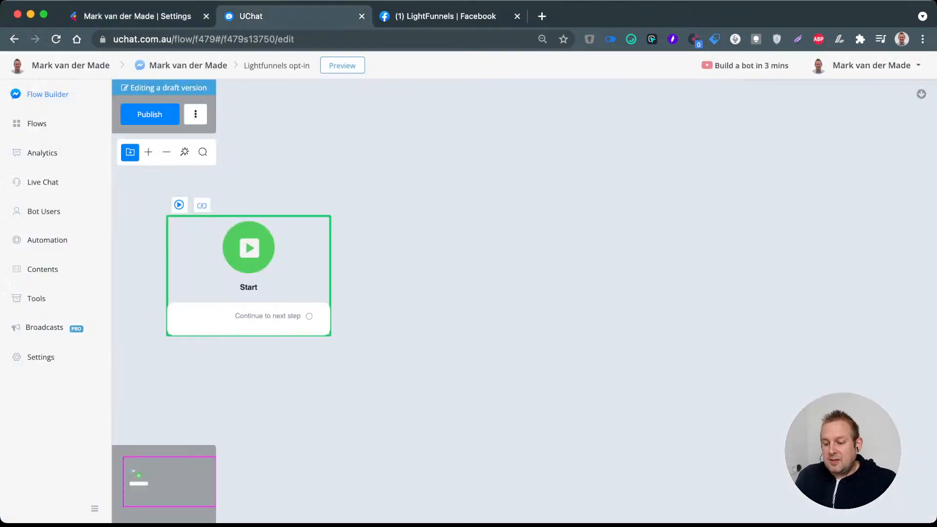
# Step: Add a Send Message step to the flow, connected from the Start step's "Continue to next step" output
pyautogui.moveTo(248, 274); pyautogui.dragTo(227, 289)
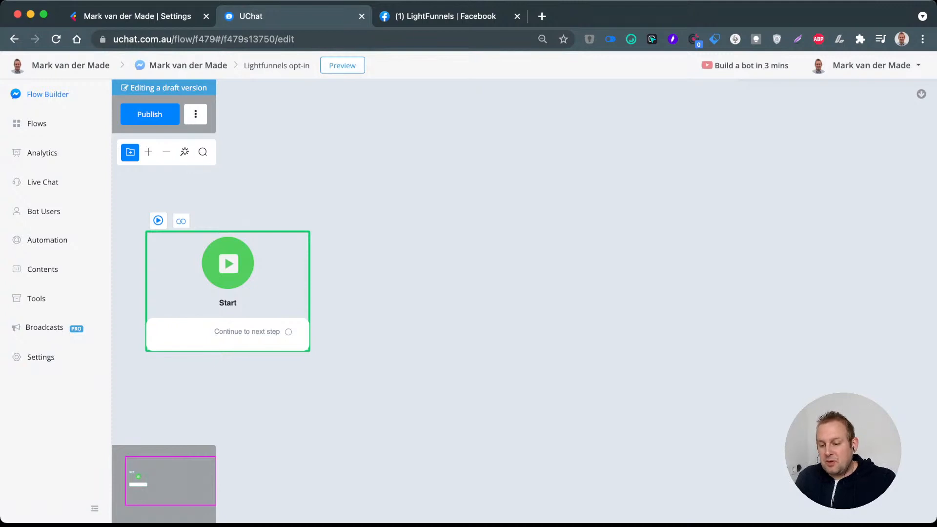
pyautogui.moveTo(227, 289); pyautogui.dragTo(243, 277)
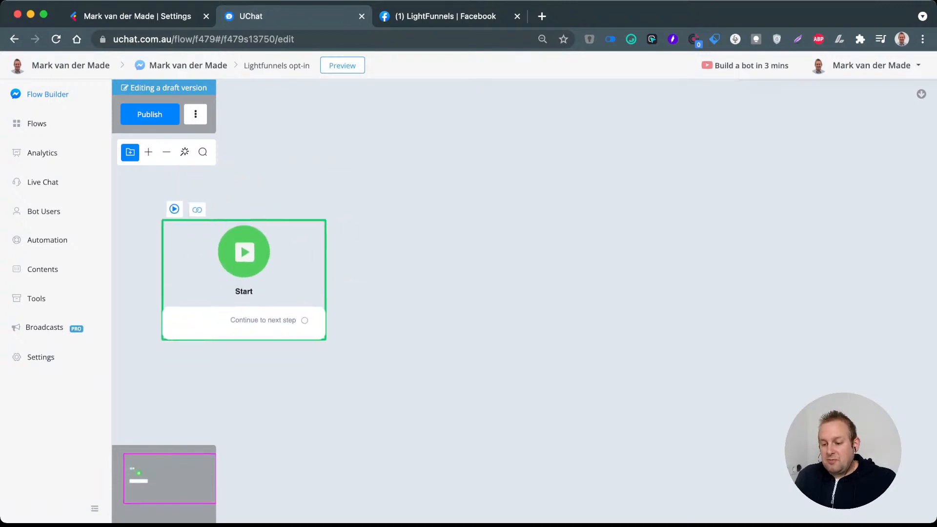
pyautogui.moveTo(305, 320); pyautogui.dragTo(441, 230)
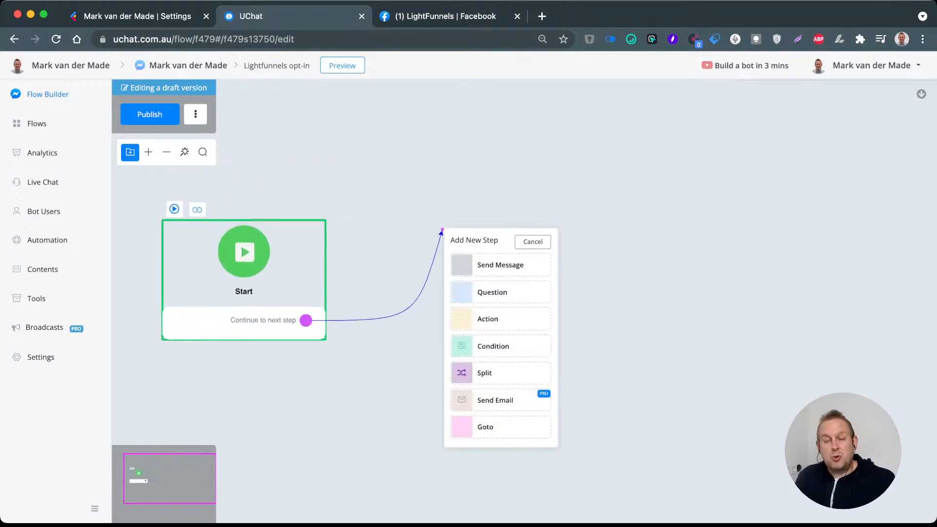
pyautogui.doubleClick(501, 265)
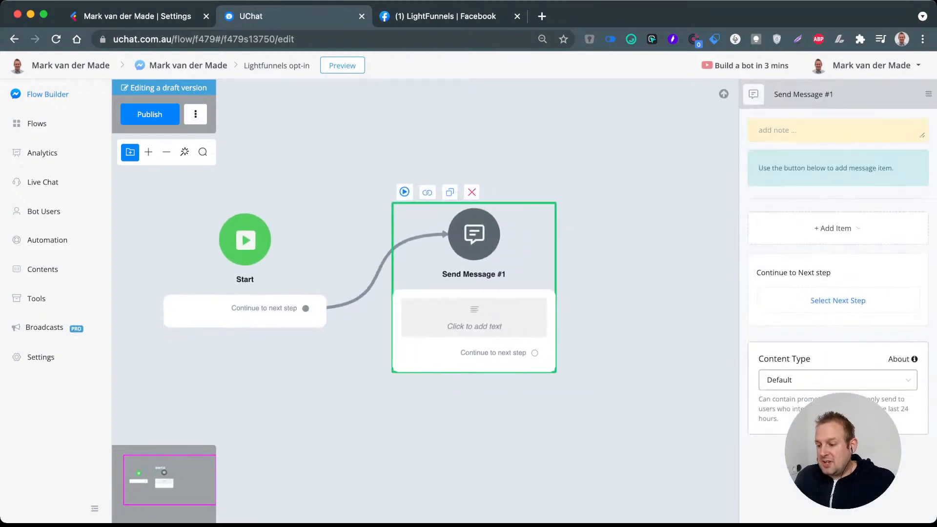
# Step: Rename the new Send Message step as "introduction"
pyautogui.tripleClick(808, 94)
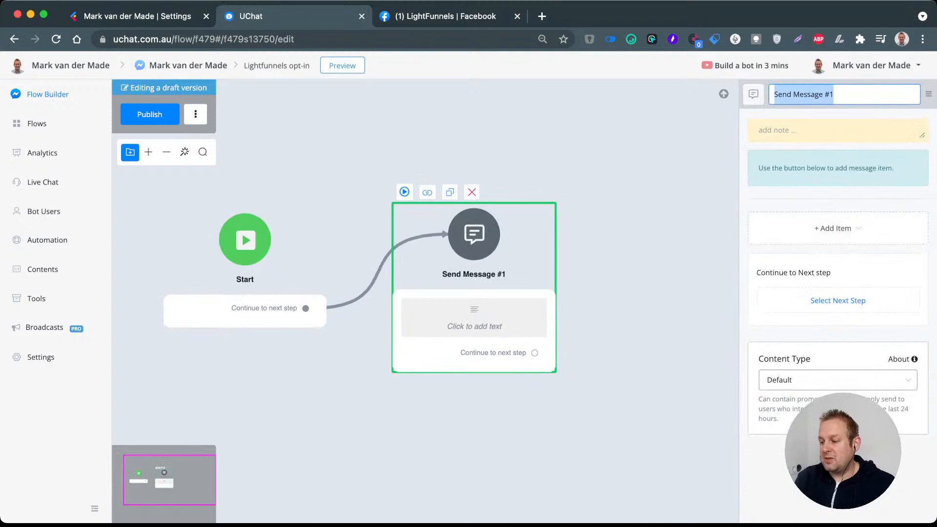
pyautogui.write('int')
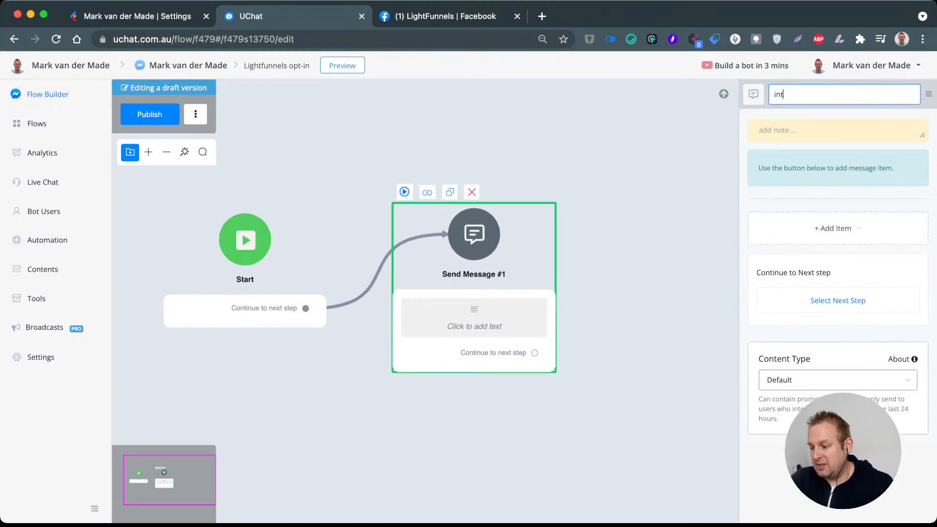
pyautogui.write('roduction')
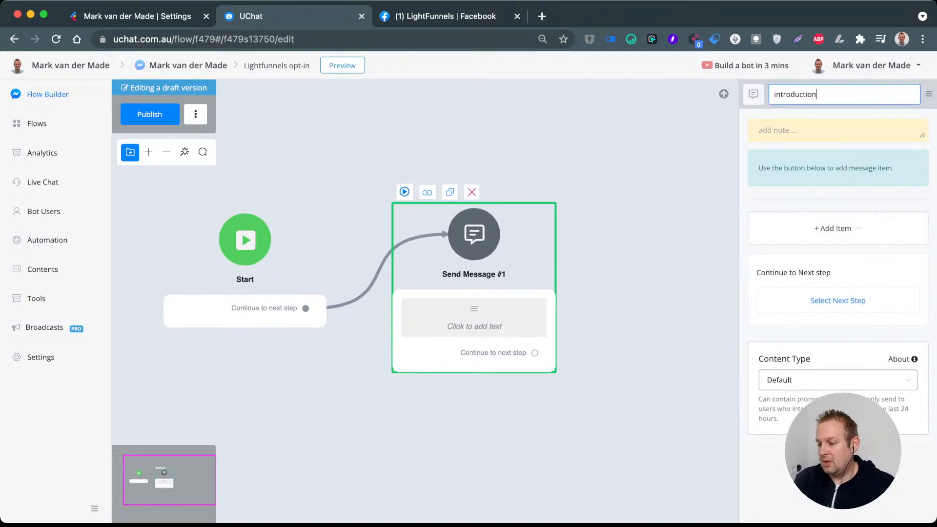
pyautogui.press('Return')
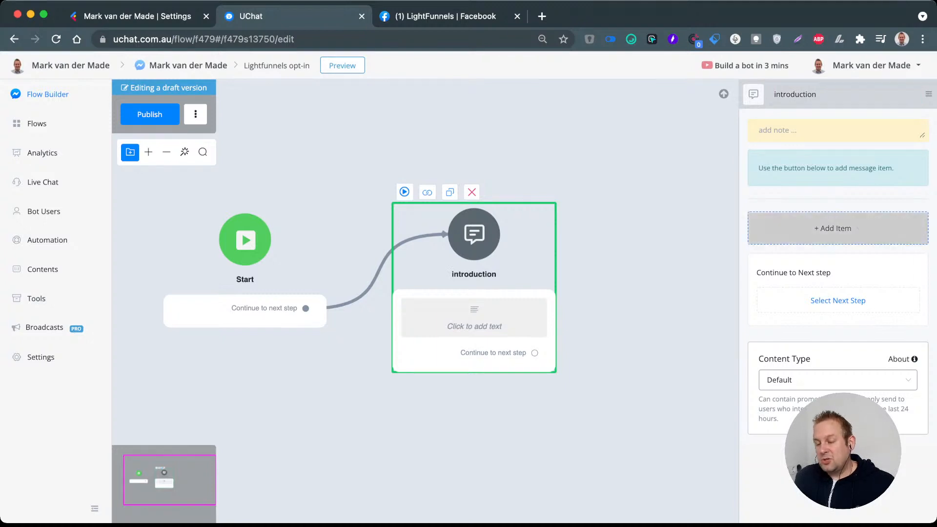
# Step: Add a text item to the introduction step that starts with "Hey" and the First Name field
pyautogui.click(835, 228)
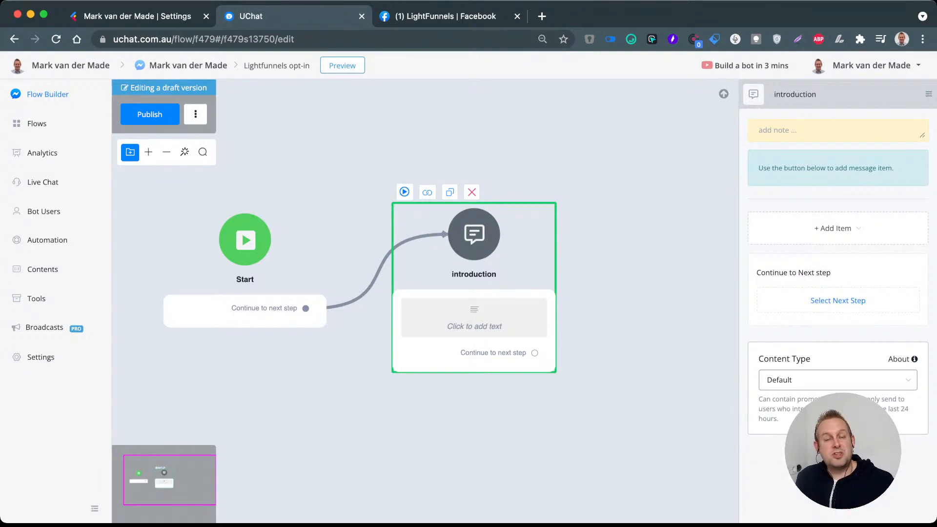
pyautogui.click(836, 228)
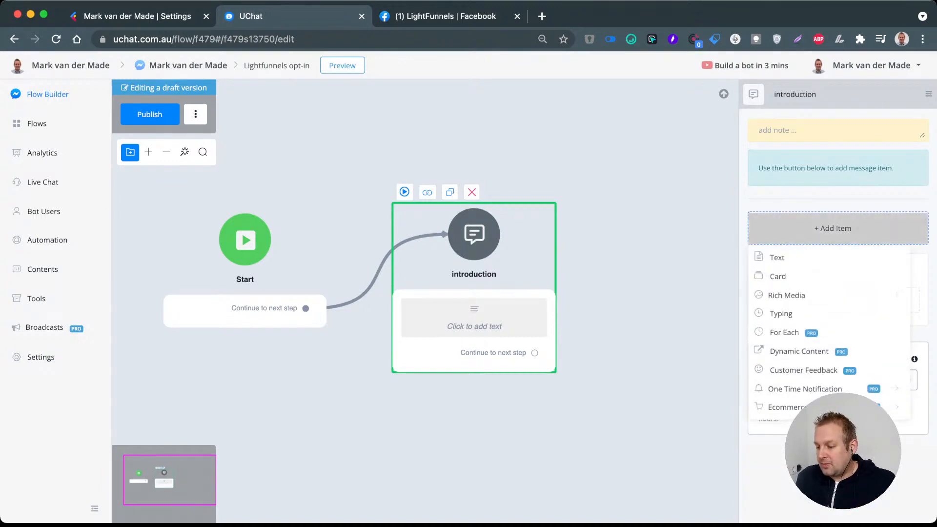
pyautogui.click(782, 258)
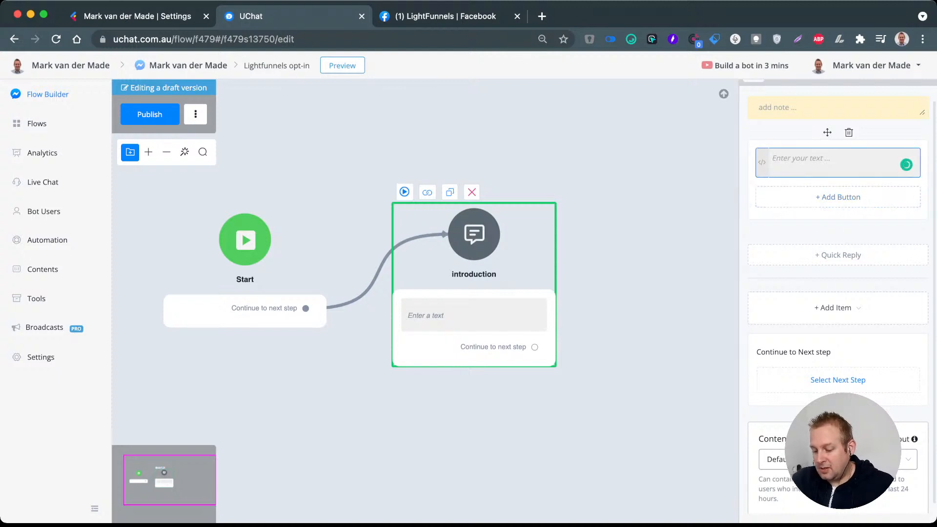
pyautogui.write('Hey')
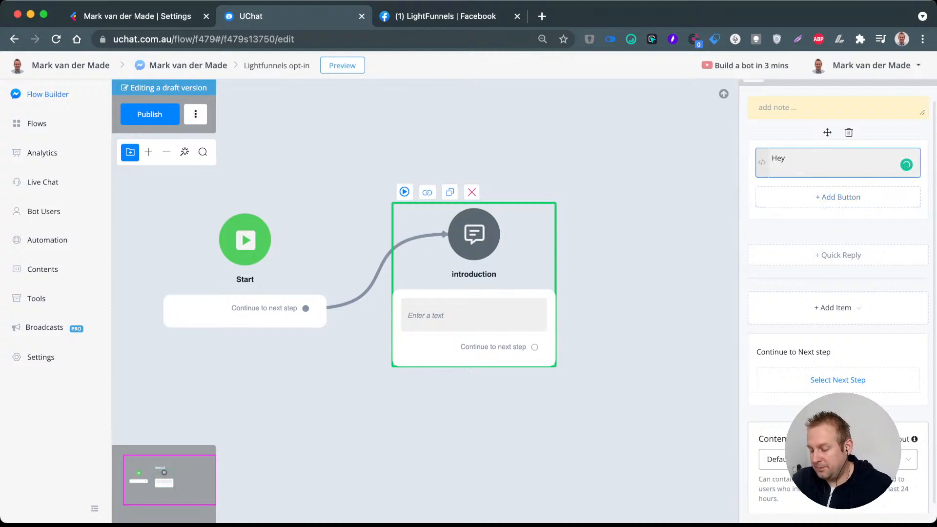
pyautogui.write(' {{fir')
pyautogui.press('Return')
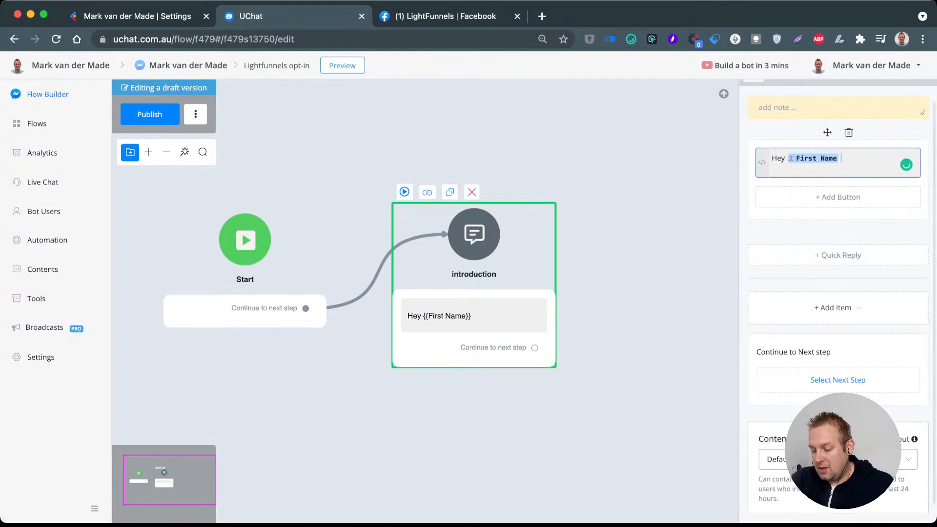
# Step: Continue the greeting: "it is amazing to see you here as it means that you are wanting to get ahead and take your business to the next level!"
pyautogui.write('it is amaz')
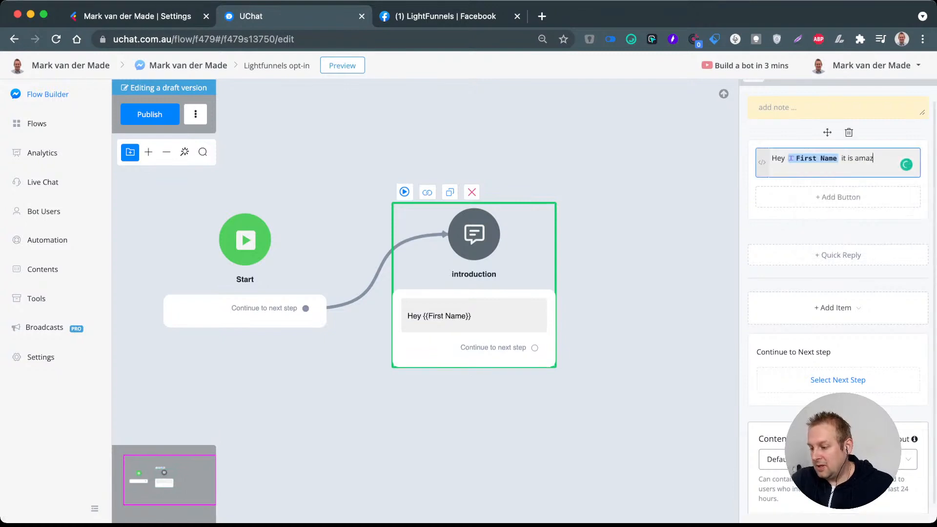
pyautogui.write('ing to se')
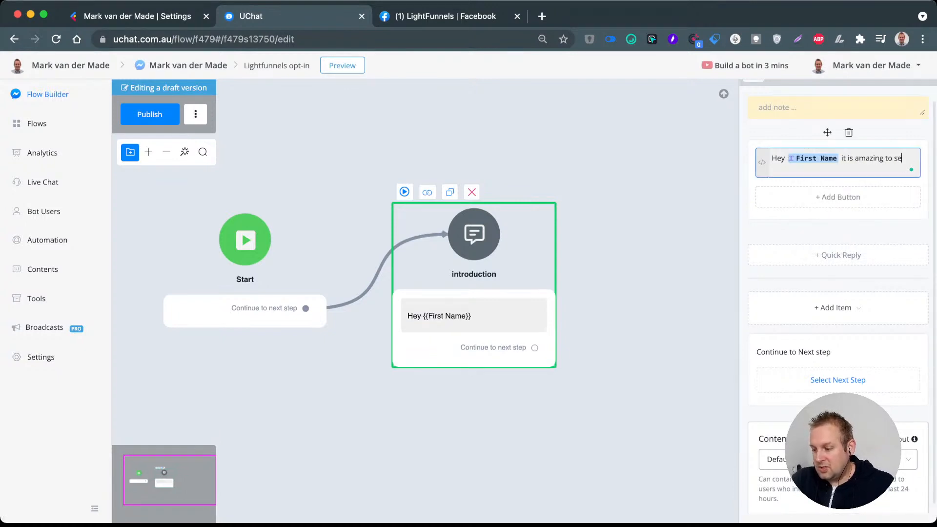
pyautogui.write('e you here a')
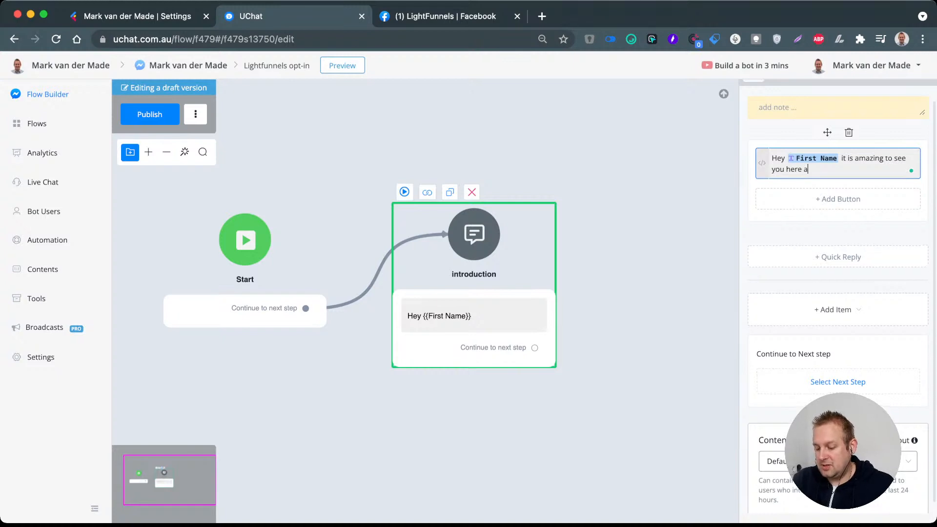
pyautogui.write('s it means that yo')
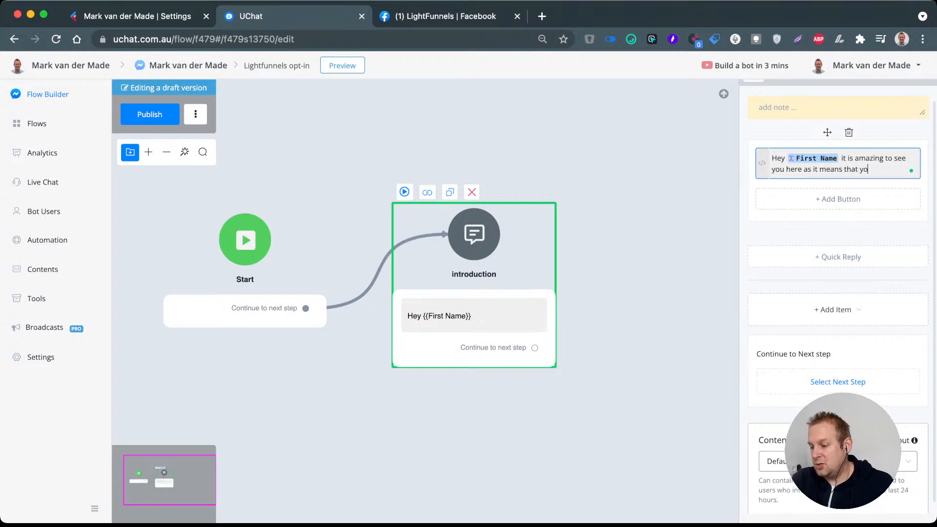
pyautogui.write('u are wanting to ')
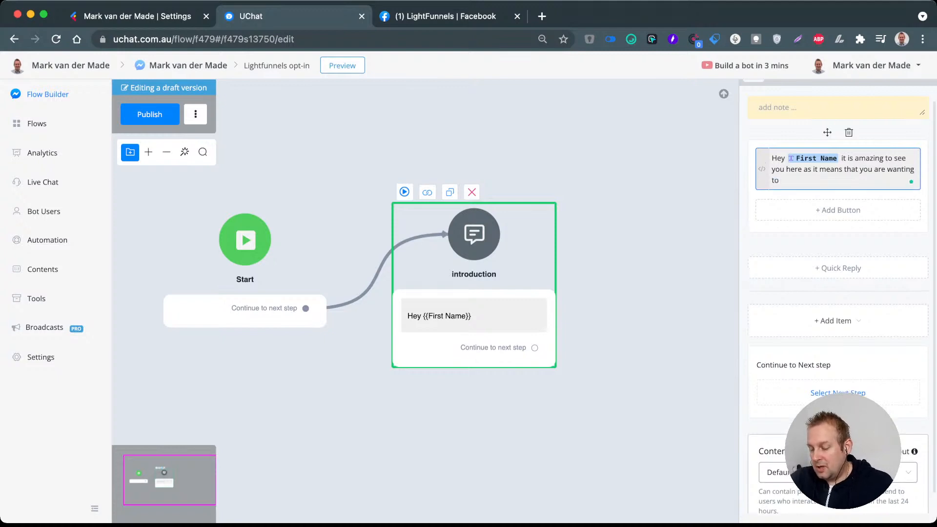
pyautogui.write('get ahead ')
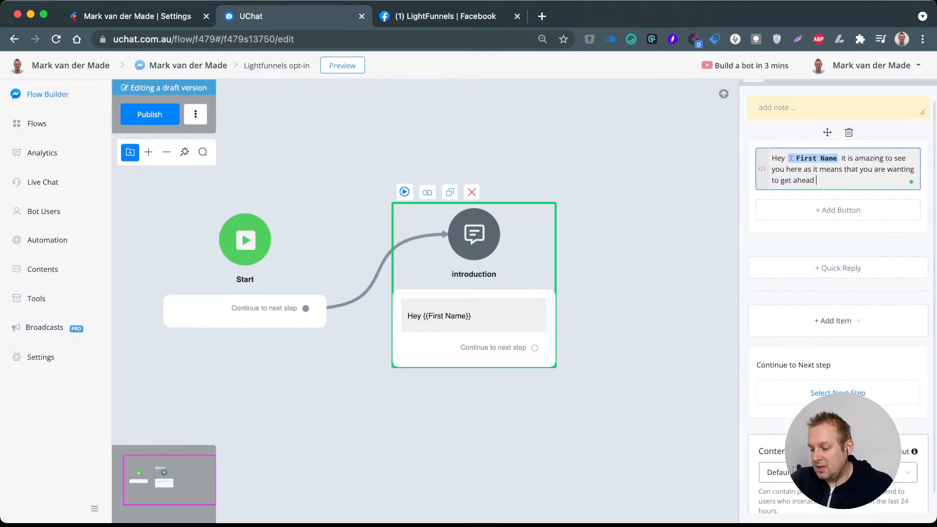
pyautogui.write('and take your business')
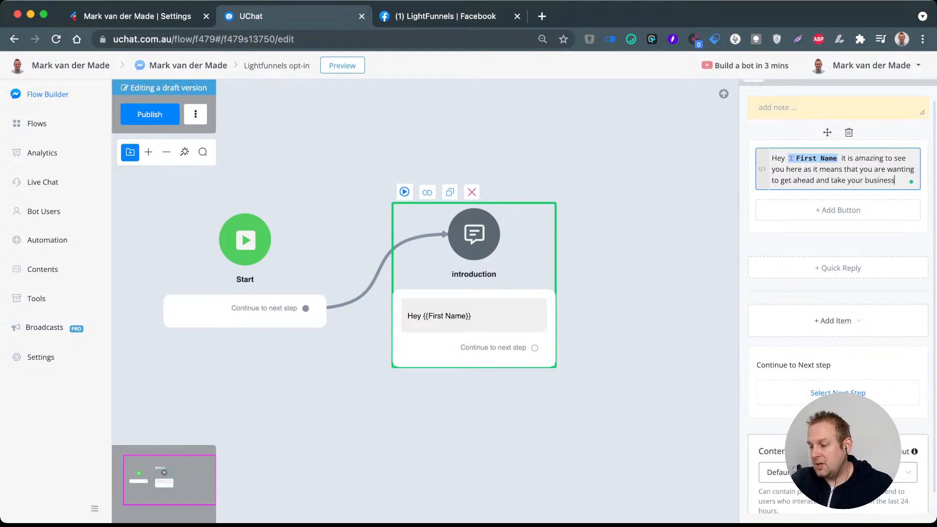
pyautogui.write(' to the ne')
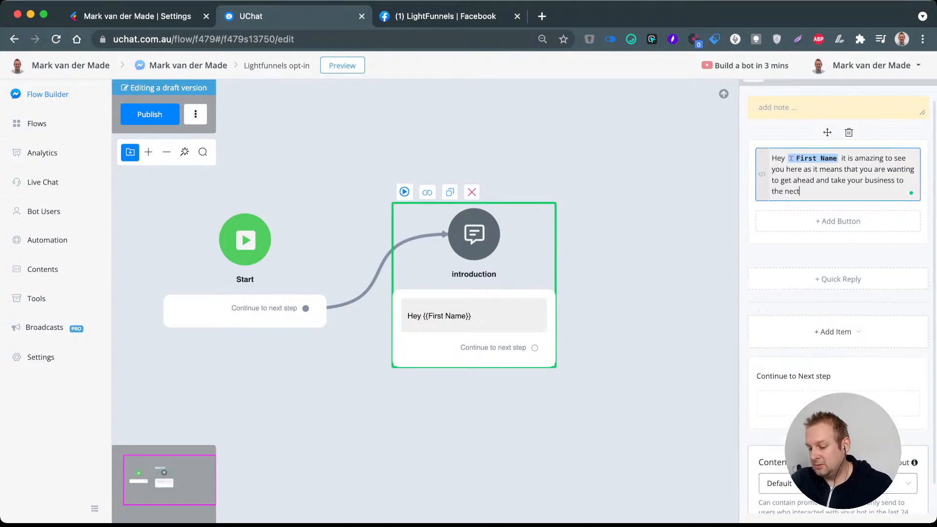
pyautogui.write('xt level!')
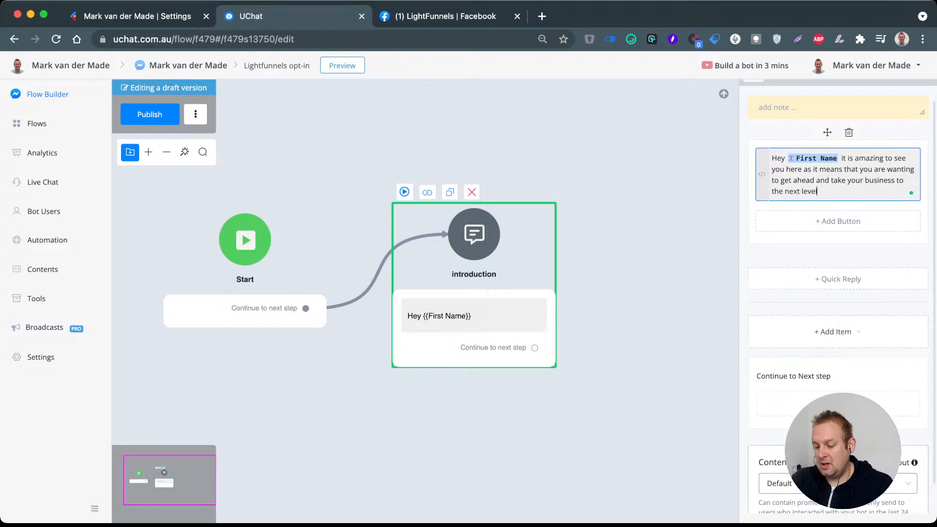
# Step: Add a separate paragraph "Just press the button below to get started" beneath the greeting in the introduction message
pyautogui.press('Return')
pyautogui.press('Return')
pyautogui.write('J')
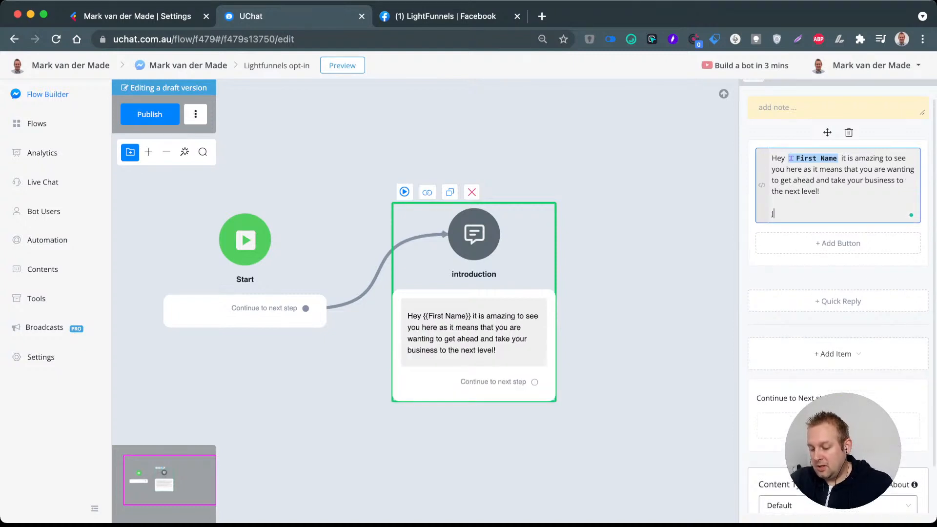
pyautogui.write('ust press the button below')
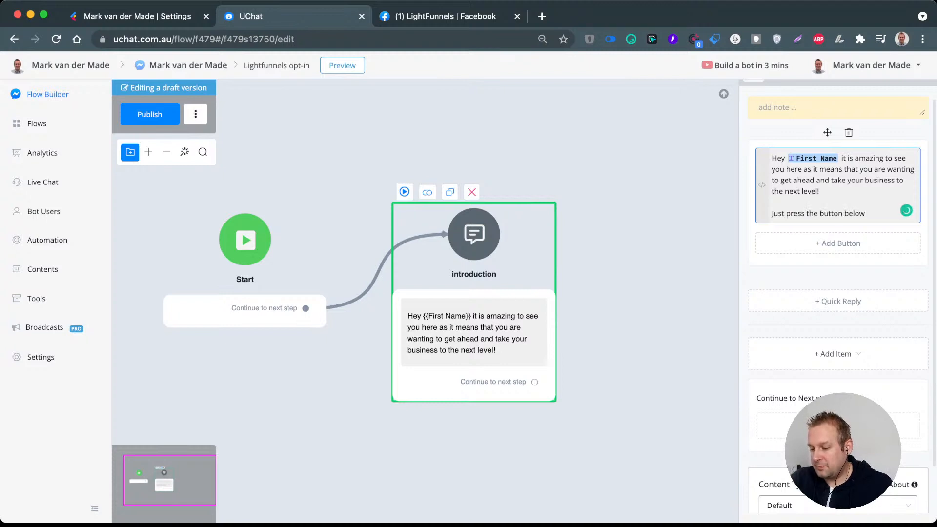
pyautogui.write(' to g')
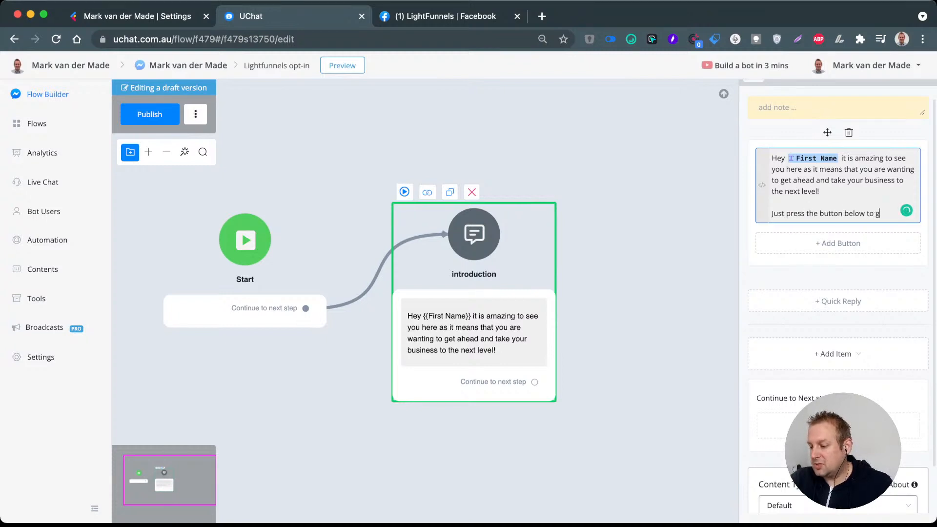
pyautogui.write('et started')
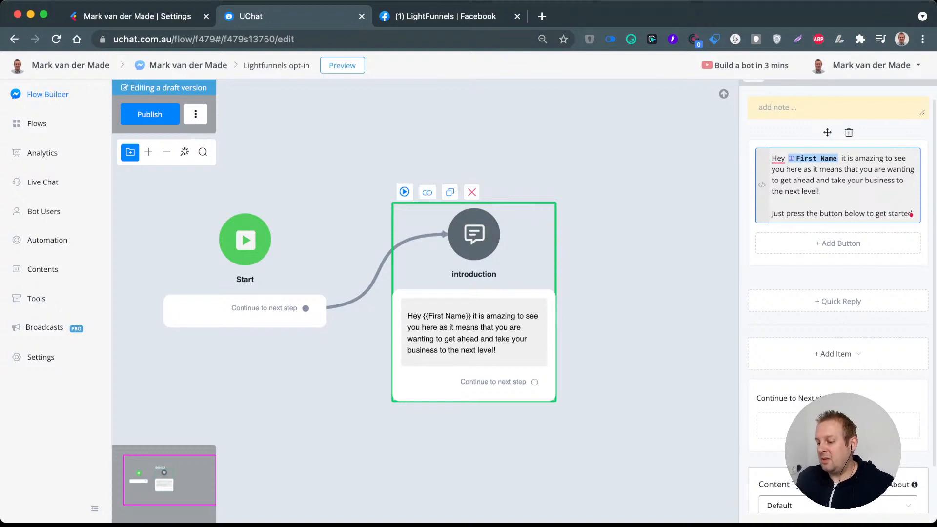
# Step: Insert an upside-down smiley and a downward-pointing hand emoji at the end of the introduction message
pyautogui.click(762, 185)
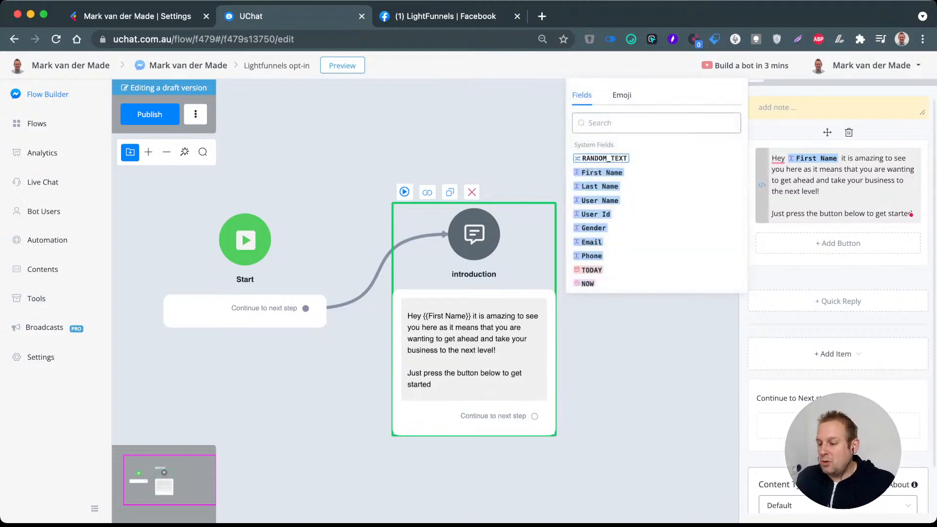
pyautogui.click(622, 95)
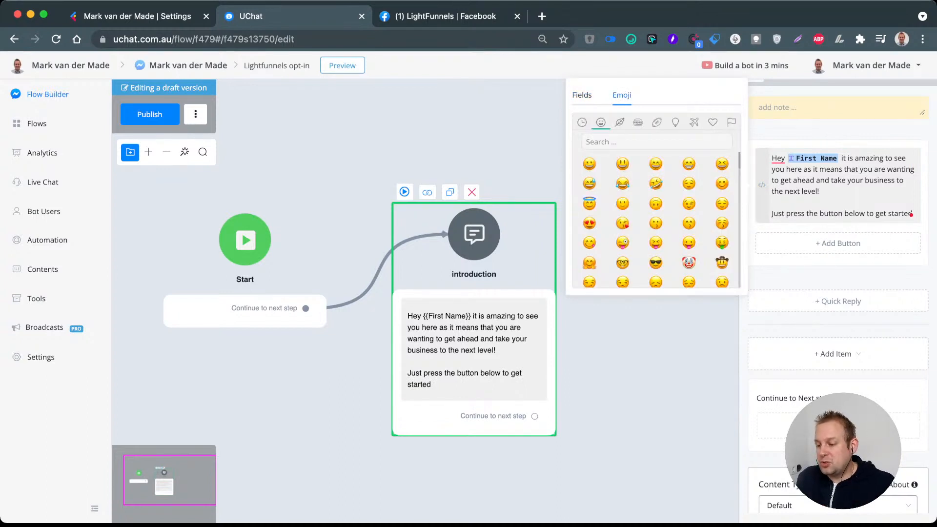
pyautogui.click(581, 95)
pyautogui.click(622, 96)
pyautogui.click(582, 123)
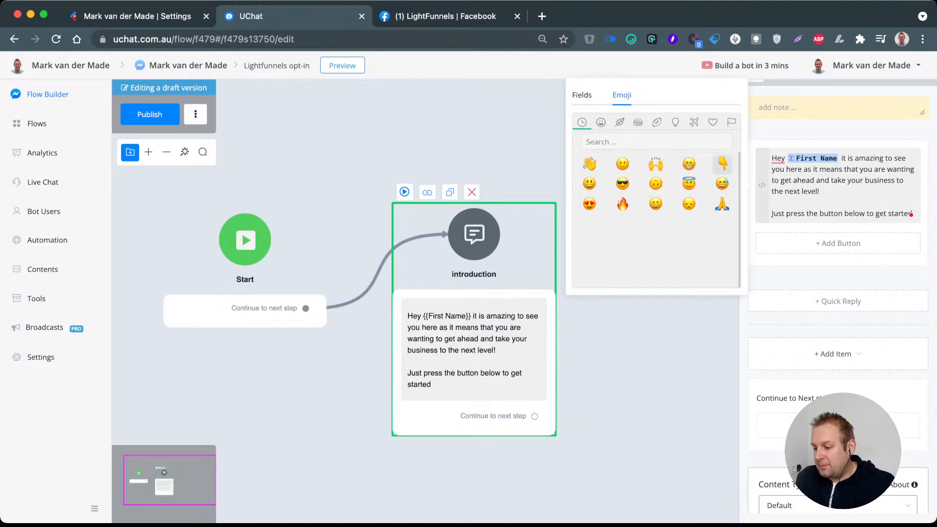
pyautogui.click(655, 183)
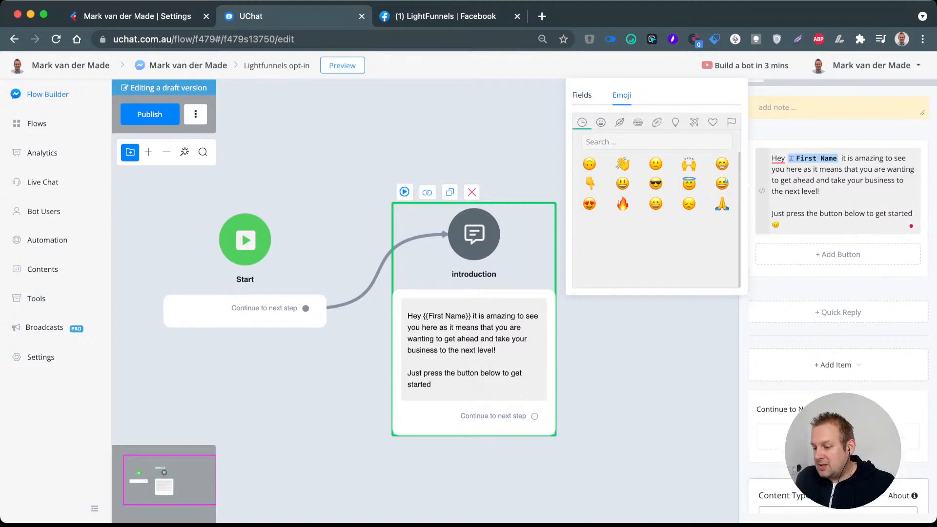
pyautogui.click(590, 184)
# Step: Add a button to the introduction message and title it "Claim Template"
pyautogui.click(838, 255)
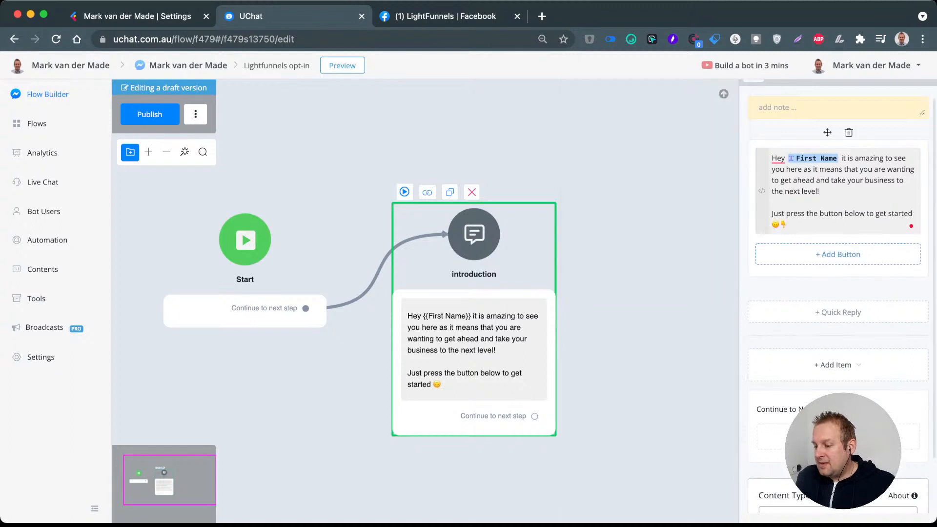
pyautogui.tripleClick(386, 137)
pyautogui.tripleClick(396, 158)
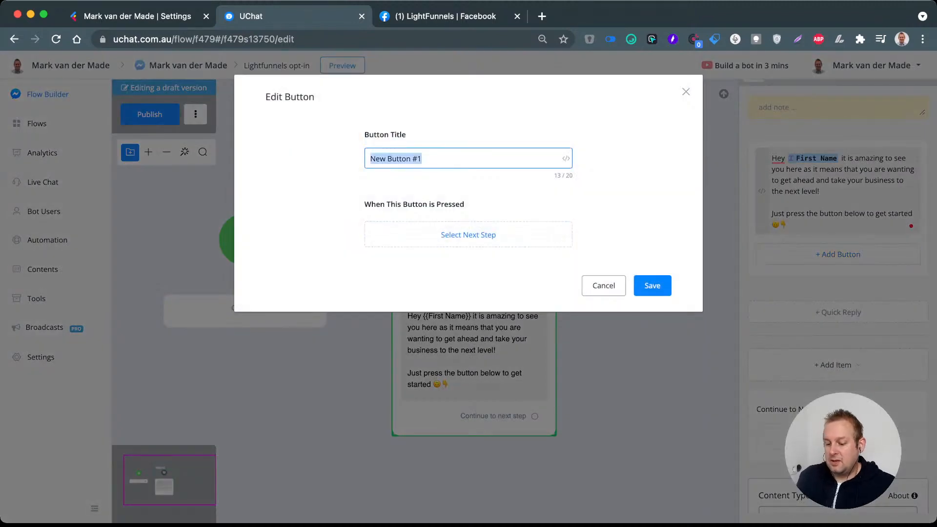
pyautogui.write('Grab')
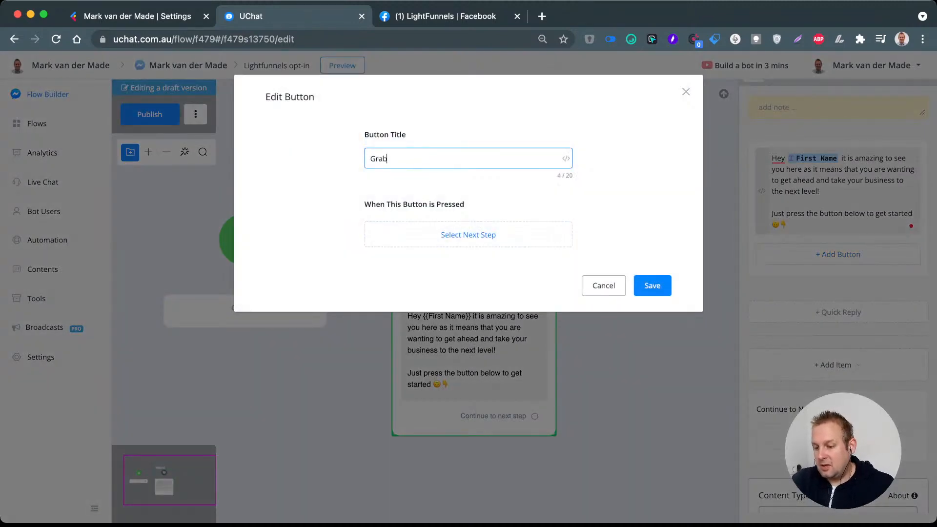
pyautogui.press('BackSpace')
pyautogui.press('BackSpace')
pyautogui.press('BackSpace')
pyautogui.press('BackSpace')
pyautogui.write('Claim')
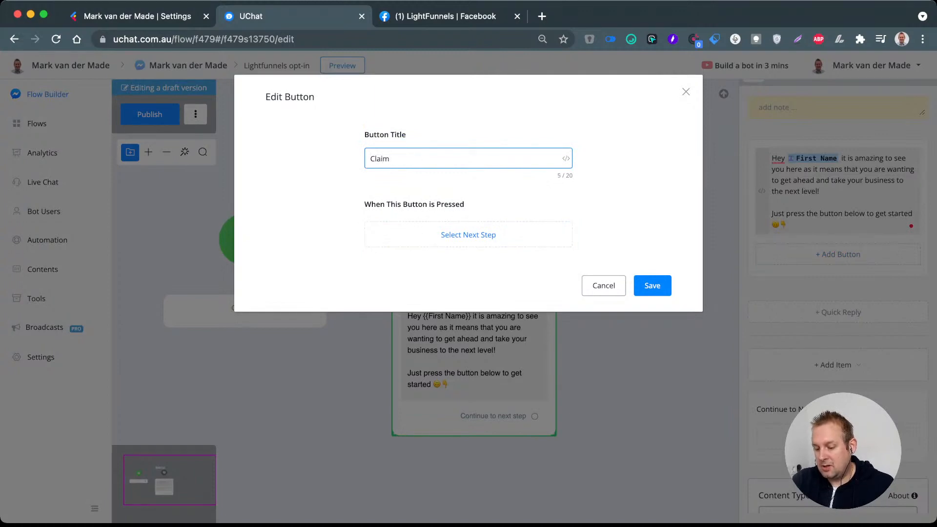
pyautogui.write('Template')
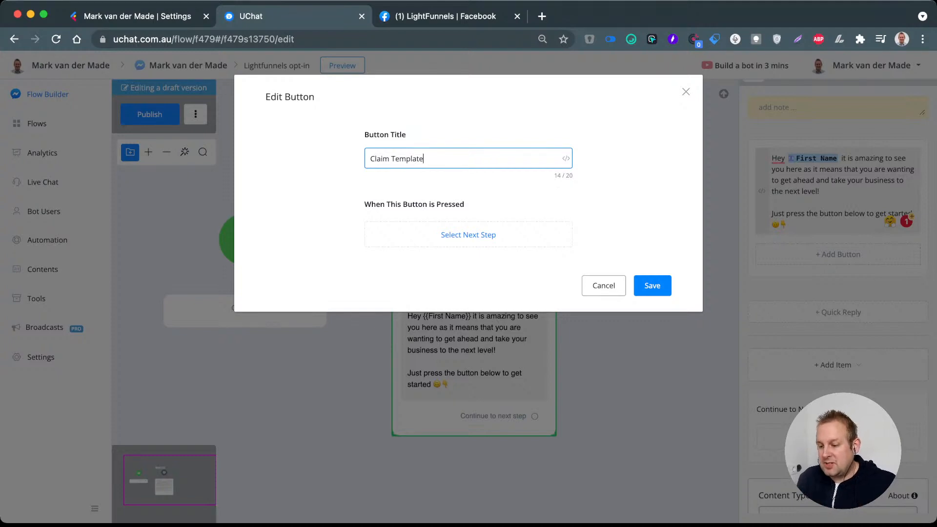
# Step: Append a heart-eyes emoji to the button title and save the button
pyautogui.click(566, 158)
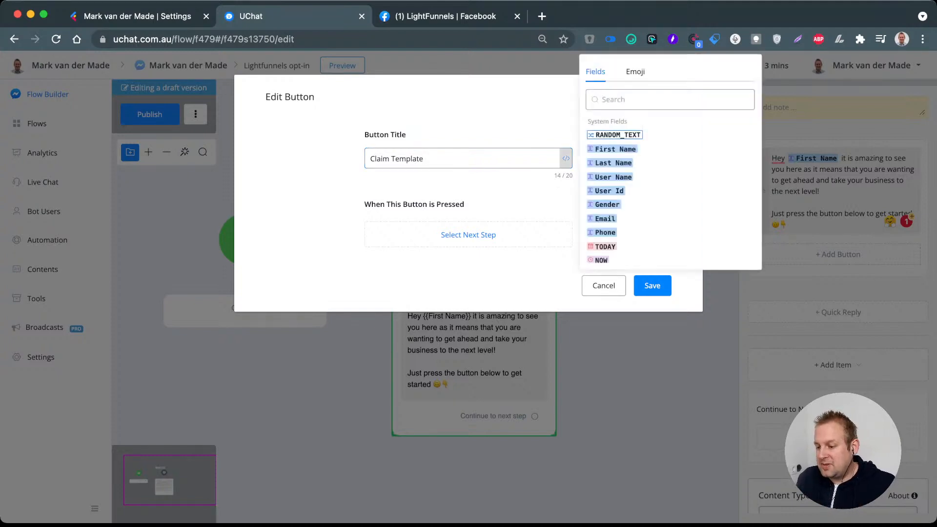
pyautogui.click(635, 71)
pyautogui.click(603, 199)
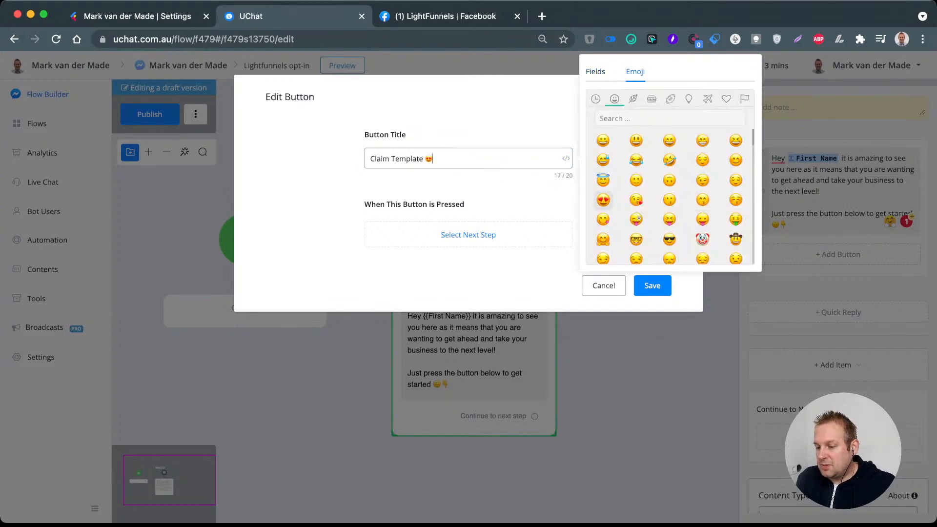
pyautogui.click(652, 286)
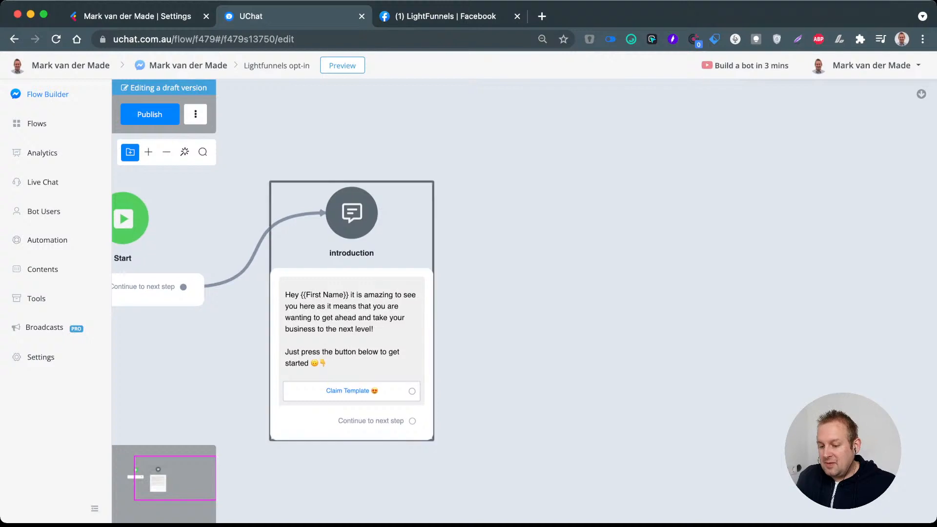
# Step: Add a Question step connected from the "Claim Template" button and move it level with the introduction step
pyautogui.moveTo(412, 396); pyautogui.dragTo(511, 274)
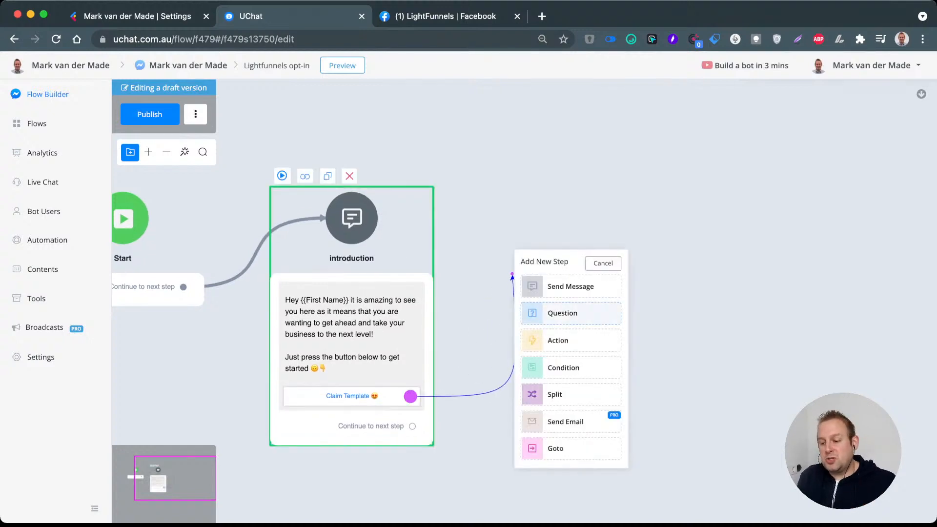
pyautogui.click(566, 312)
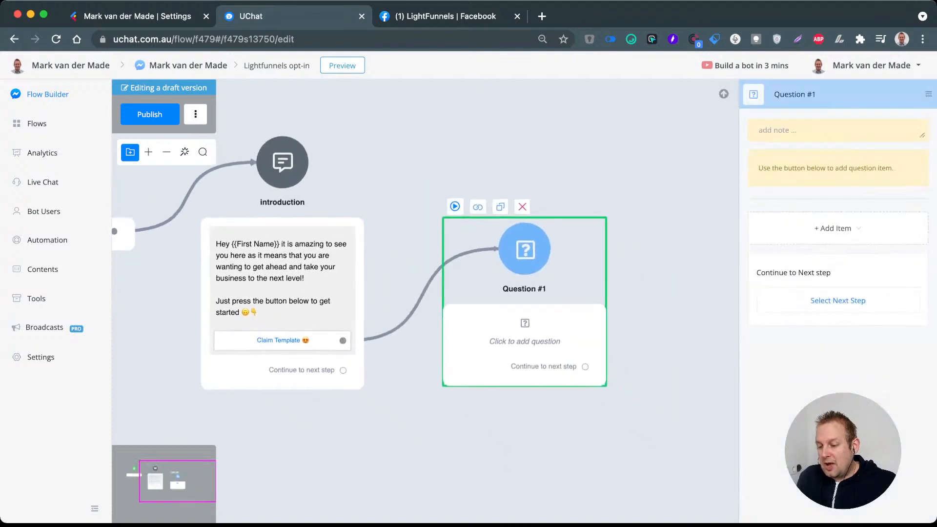
pyautogui.moveTo(524, 250); pyautogui.dragTo(527, 158)
# Step: Rename the question step connected from the "Claim Template" button to "Ask for email"
pyautogui.click(810, 94)
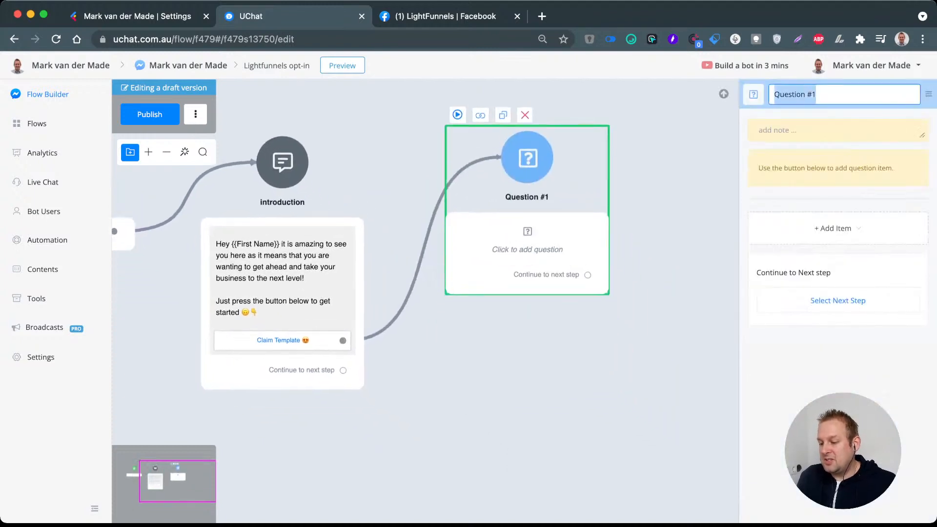
pyautogui.write('What')
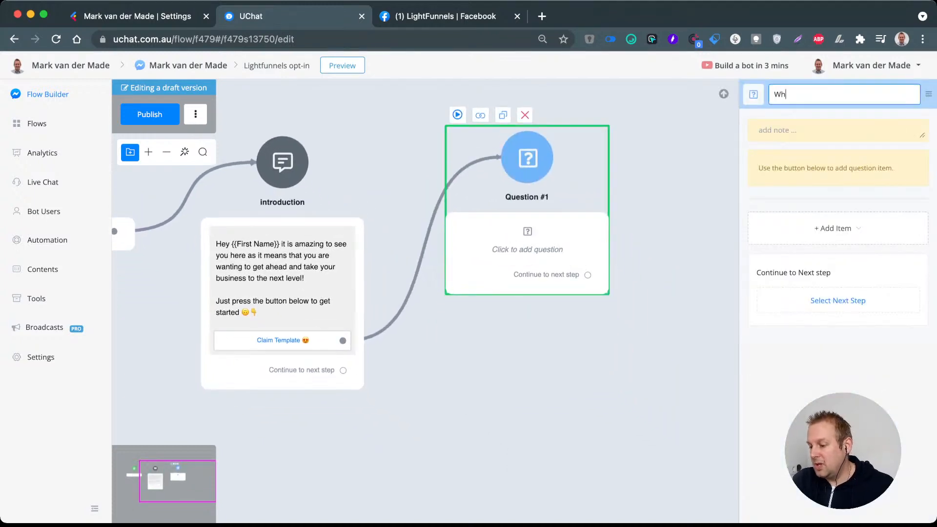
pyautogui.press('BackSpace')
pyautogui.press('BackSpace')
pyautogui.press('BackSpace')
pyautogui.press('BackSpace')
pyautogui.press('BackSpace')
pyautogui.write('A')
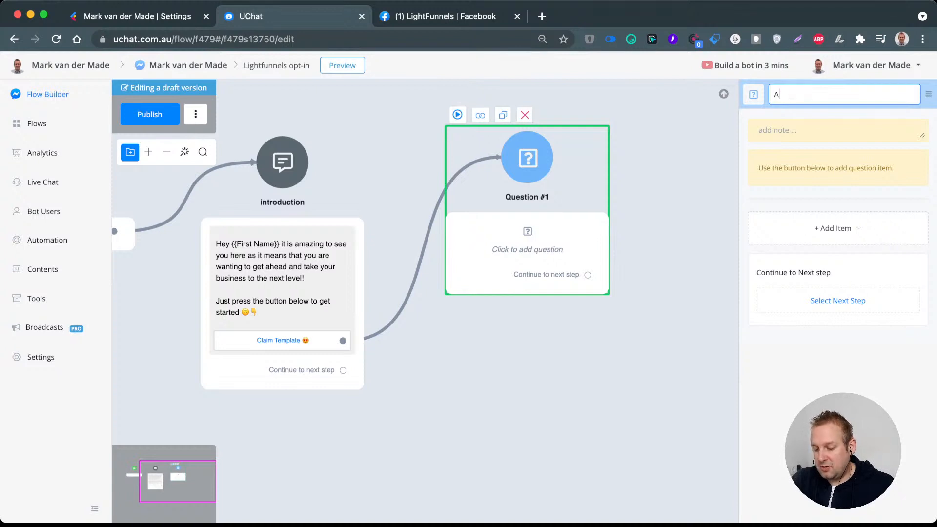
pyautogui.write('sk for email')
pyautogui.press('Return')
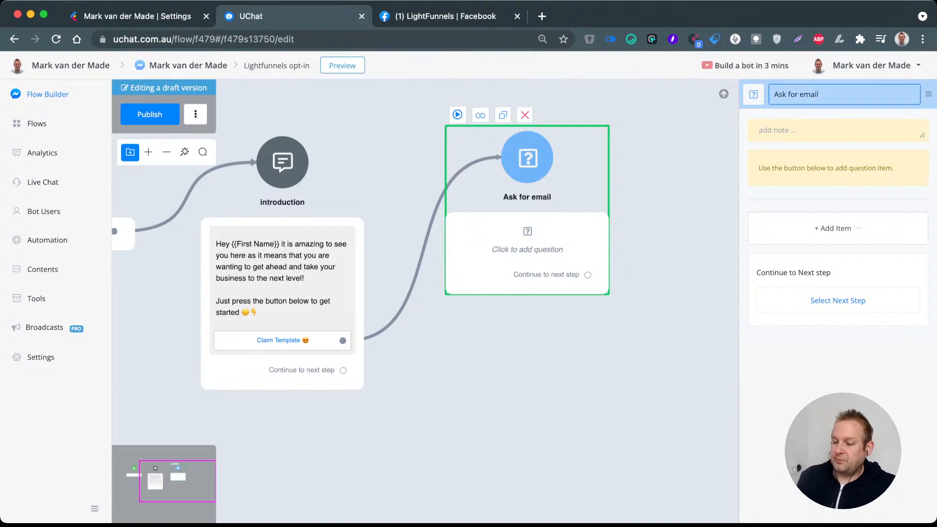
# Step: Insert a Condition step between the "Claim Template" button and the "Ask for email" question, and name it "Check if user email exist"
pyautogui.moveTo(527, 159); pyautogui.dragTo(627, 158)
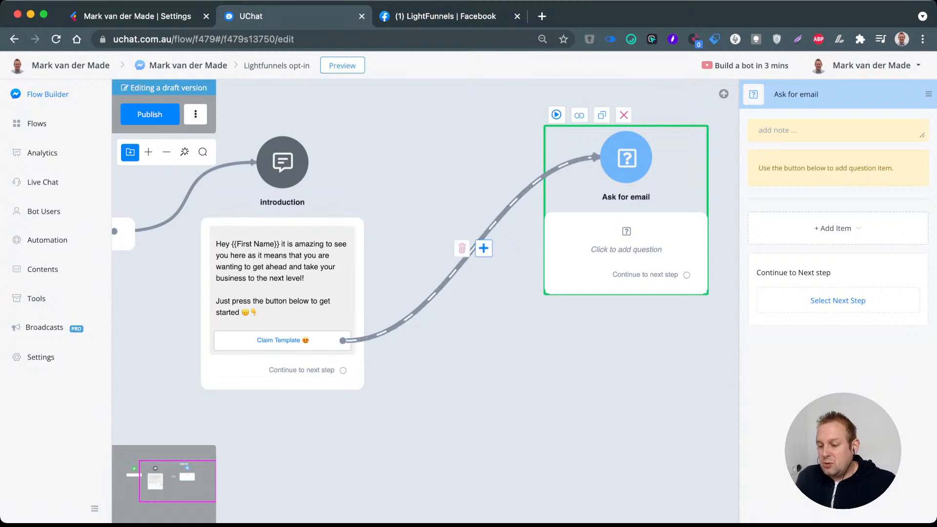
pyautogui.click(483, 247)
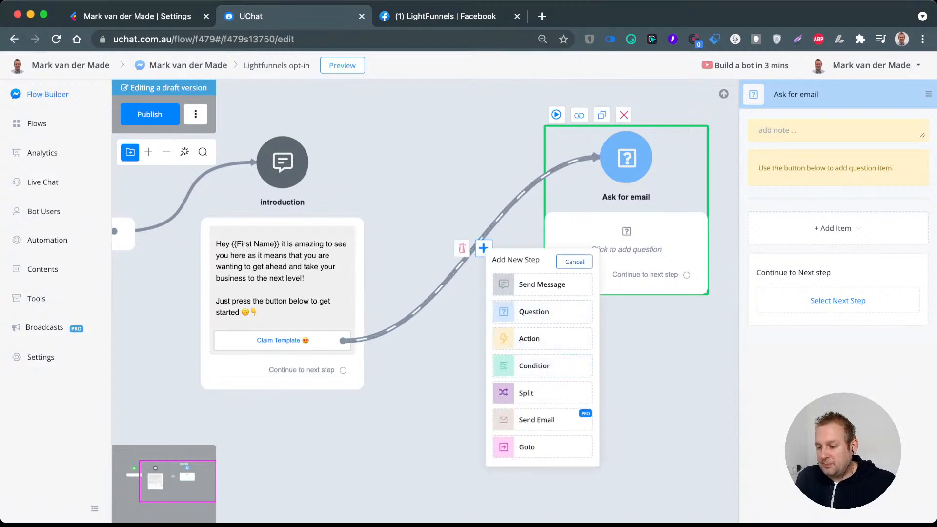
pyautogui.click(535, 365)
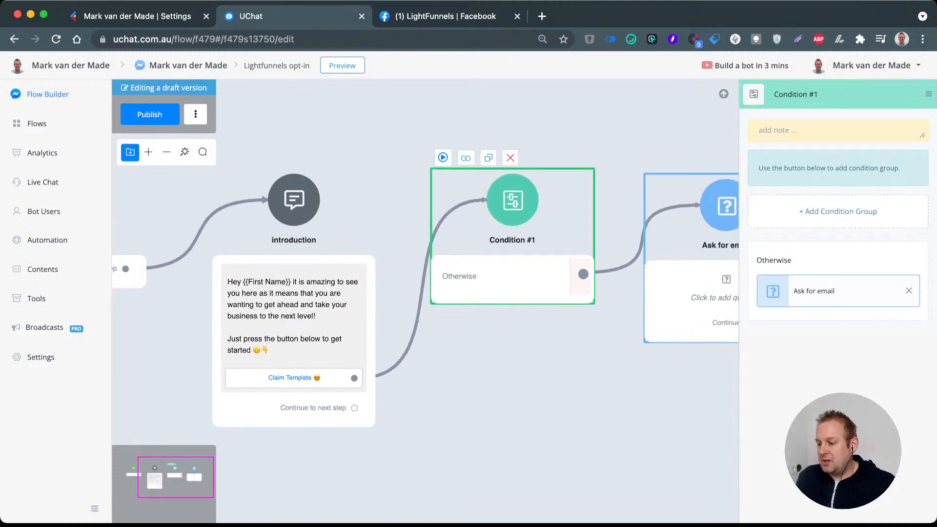
pyautogui.tripleClick(800, 94)
pyautogui.write('Check ')
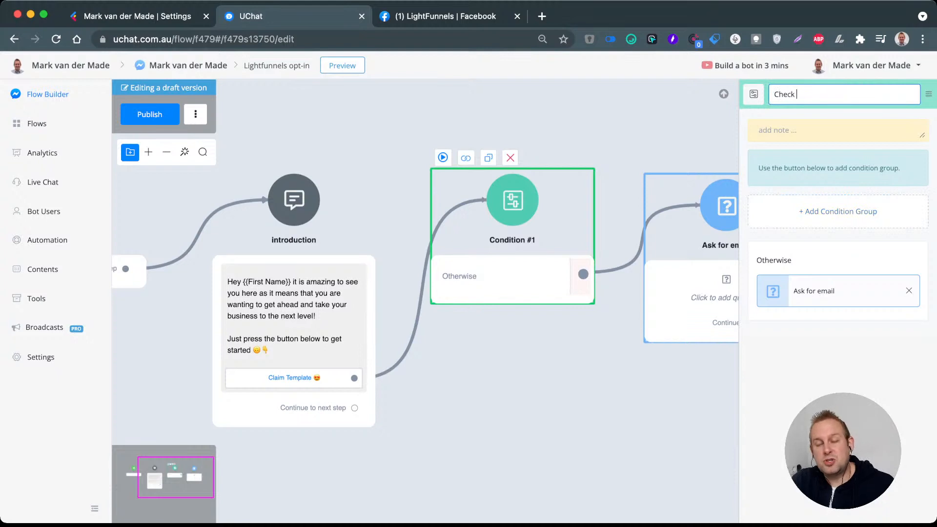
pyautogui.write('if')
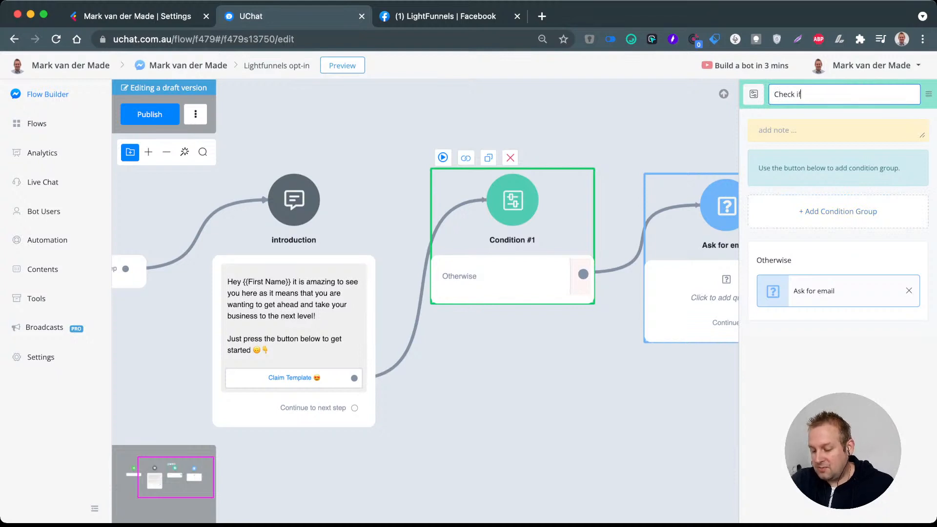
pyautogui.write(' user email exist')
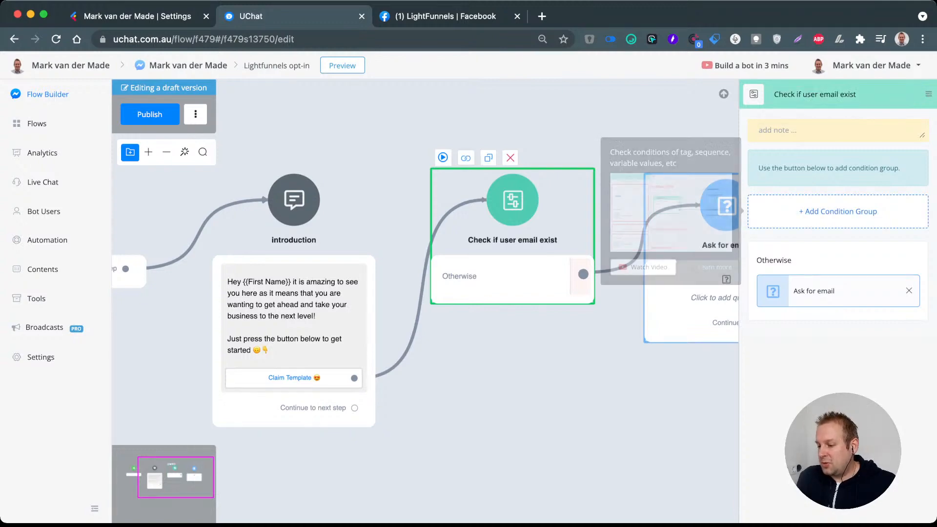
# Step: Add a condition group to "Check if user email exist" with the condition that the Email system field has any value
pyautogui.click(838, 211)
pyautogui.click(838, 229)
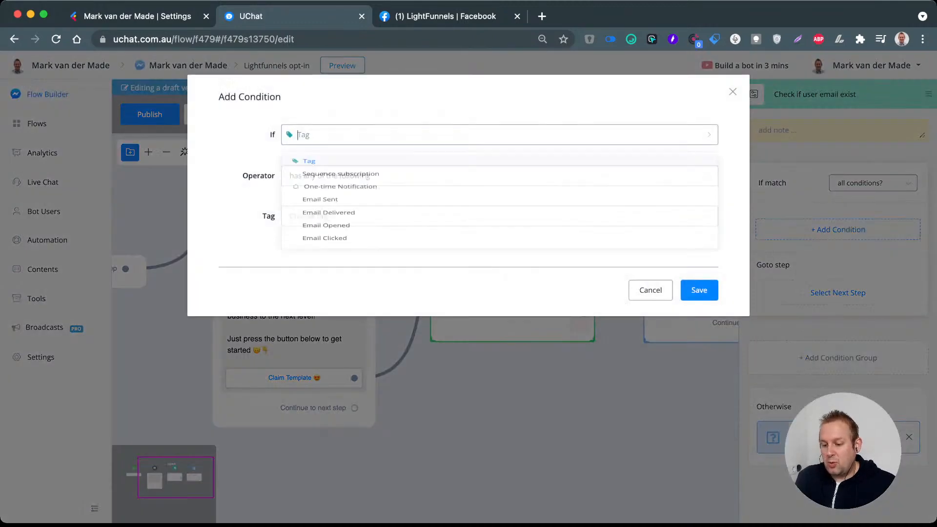
pyautogui.write('email')
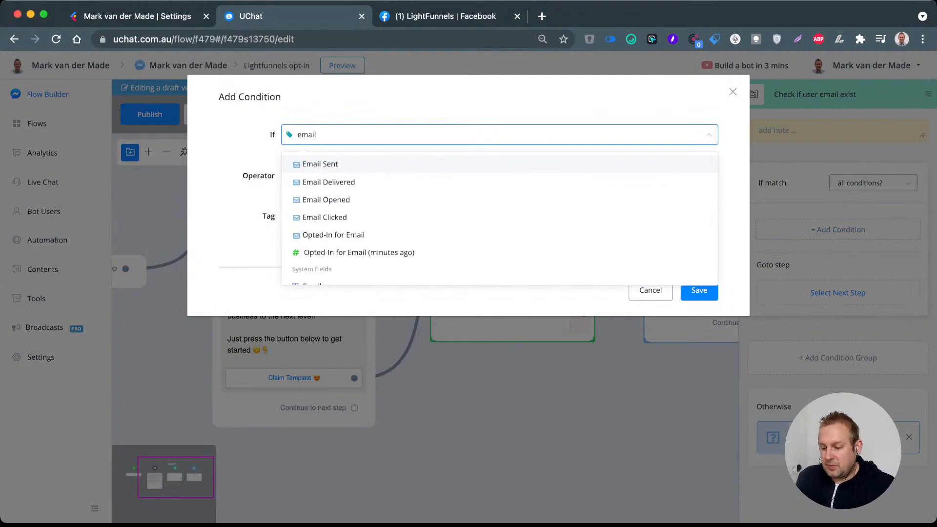
pyautogui.press('Down')
pyautogui.press('Down')
pyautogui.press('Down')
pyautogui.press('Down')
pyautogui.press('Down')
pyautogui.press('Down')
pyautogui.press('Return')
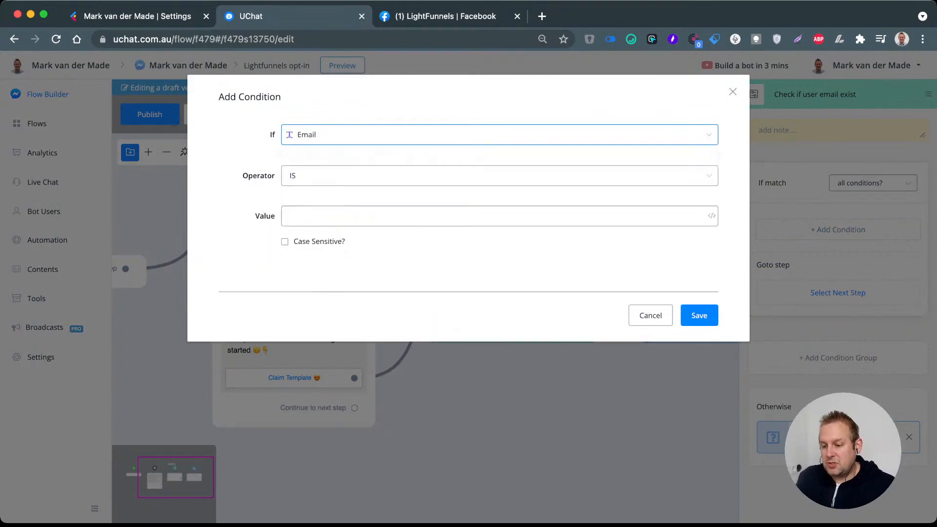
pyautogui.click(499, 176)
pyautogui.click(499, 311)
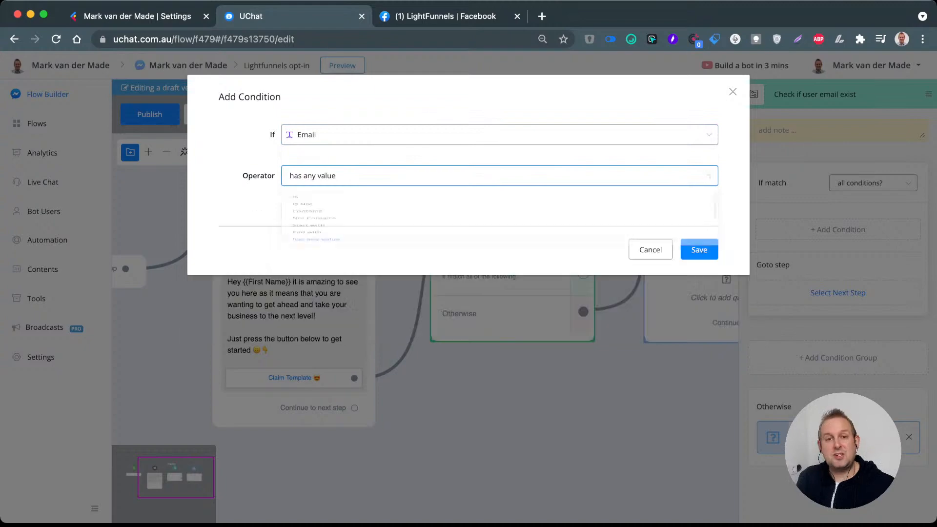
pyautogui.click(700, 250)
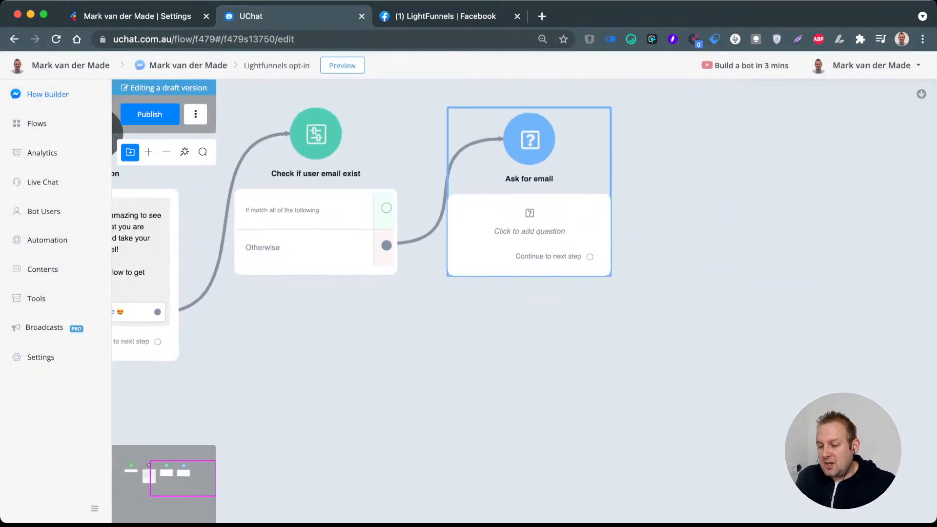
# Step: Remove the link from Otherwise to "Ask for email" and connect Otherwise to a new Question step placed below the condition
pyautogui.click(434, 190)
pyautogui.click(549, 309)
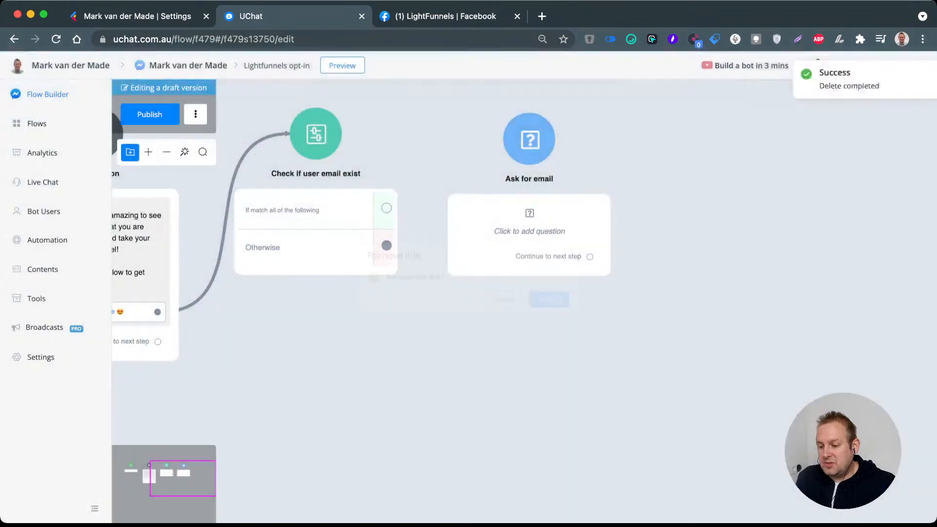
pyautogui.moveTo(480, 178); pyautogui.dragTo(341, 251)
pyautogui.click(388, 313)
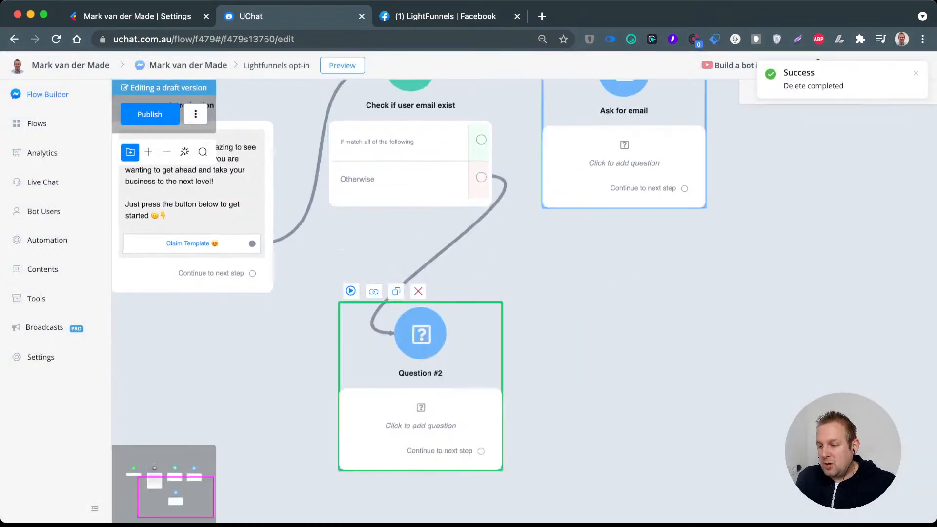
# Step: Rename the "Ask for email" question step to "Ask if email is still valid"
pyautogui.click(612, 128)
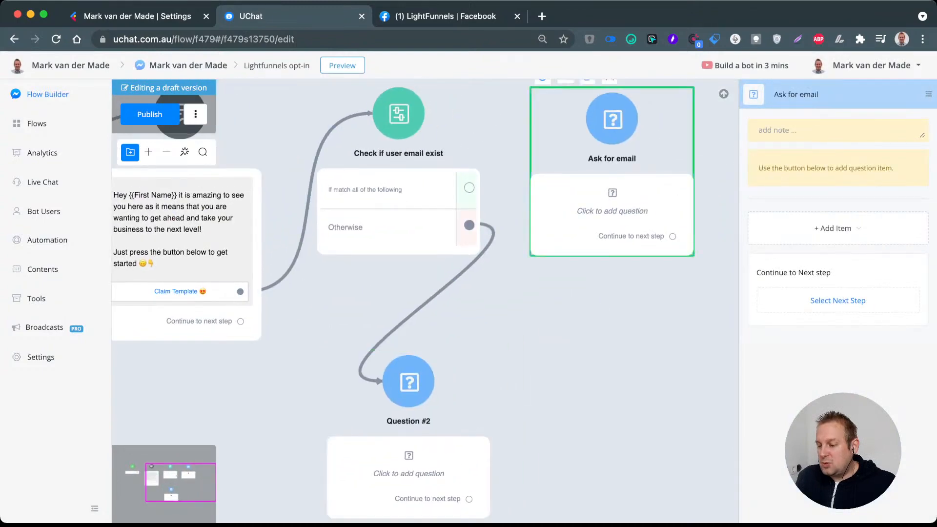
pyautogui.click(791, 94)
pyautogui.press('super+a')
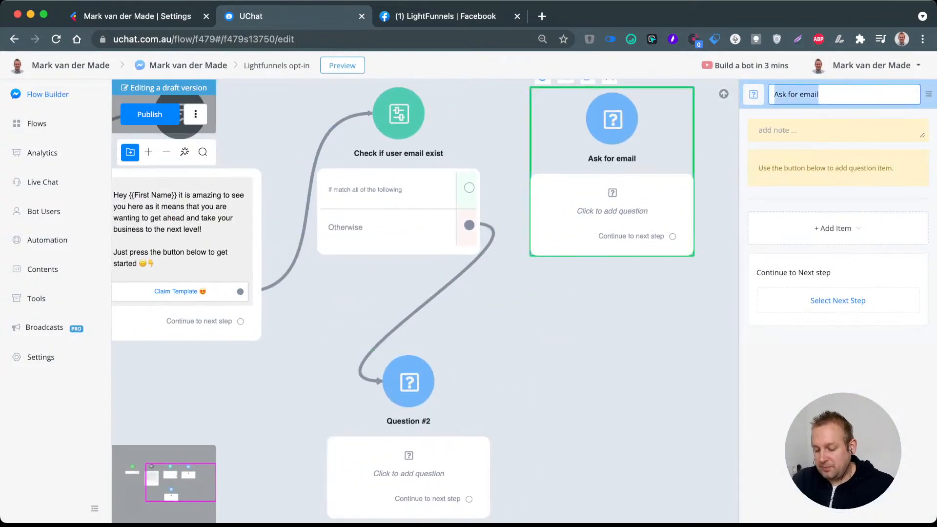
pyautogui.write('Ask if')
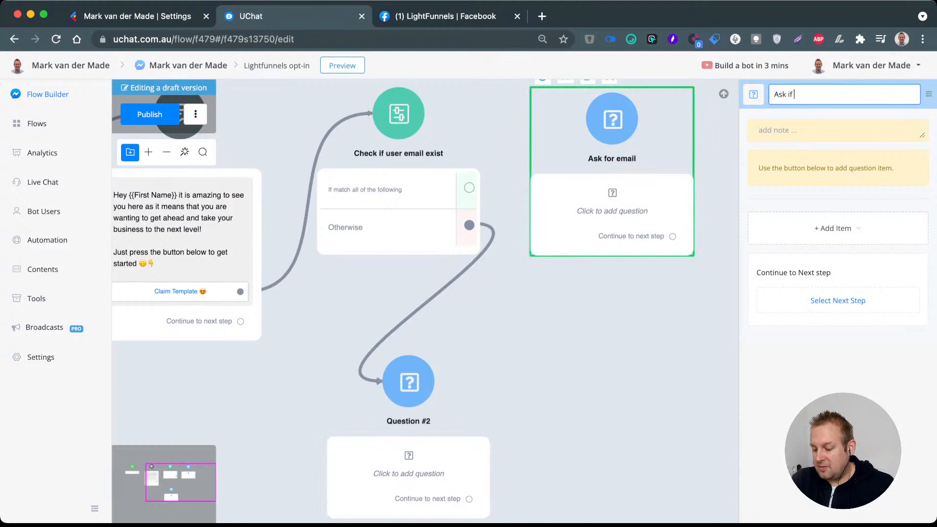
pyautogui.write(' email is still')
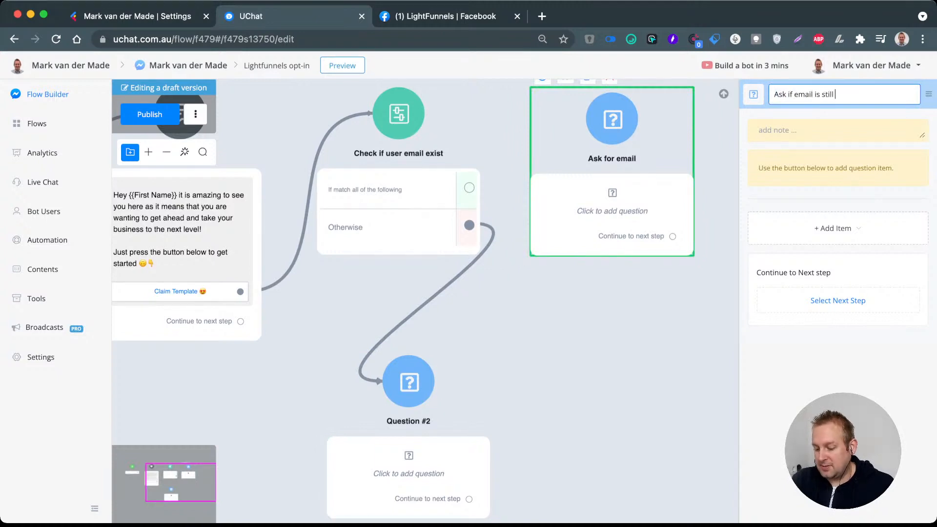
pyautogui.write(' valif')
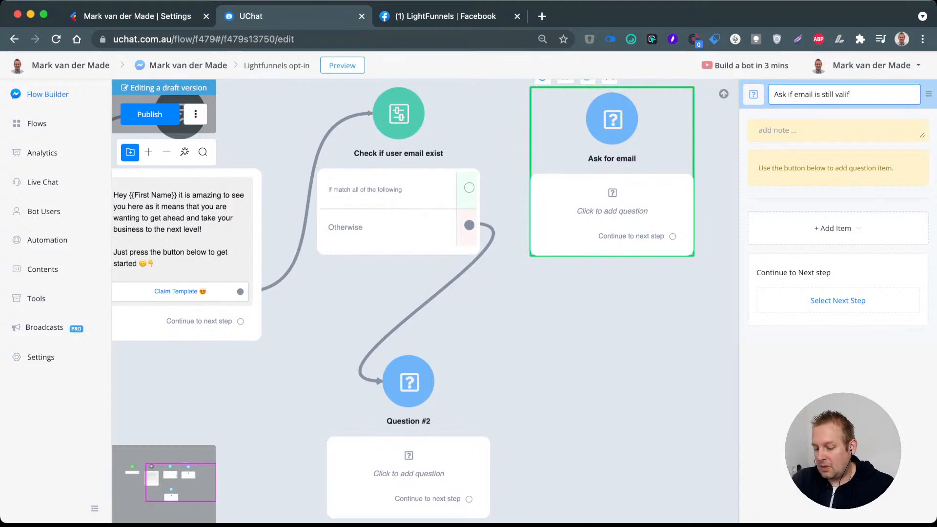
pyautogui.write('d')
pyautogui.press('Return')
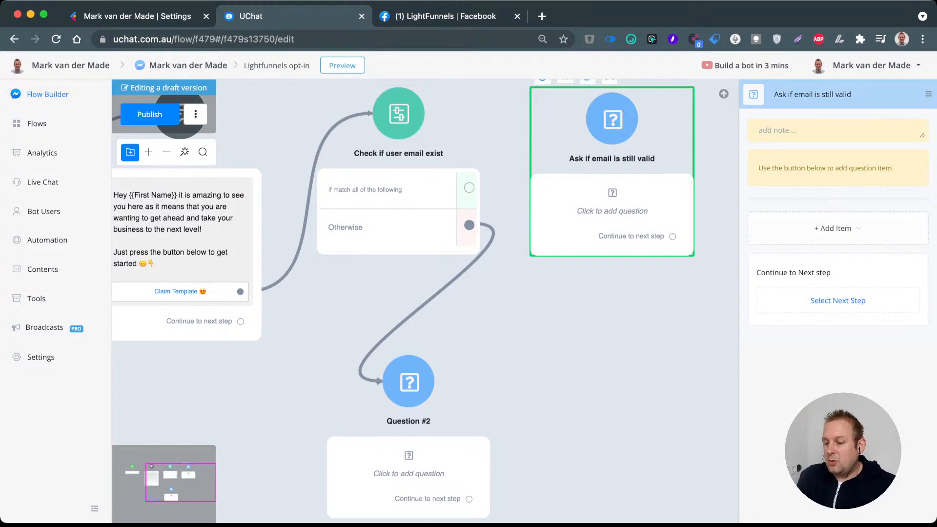
# Step: Connect the condition's match branch to "Ask if email is still valid" and add a Choice item to that question step
pyautogui.moveTo(469, 188); pyautogui.dragTo(622, 116)
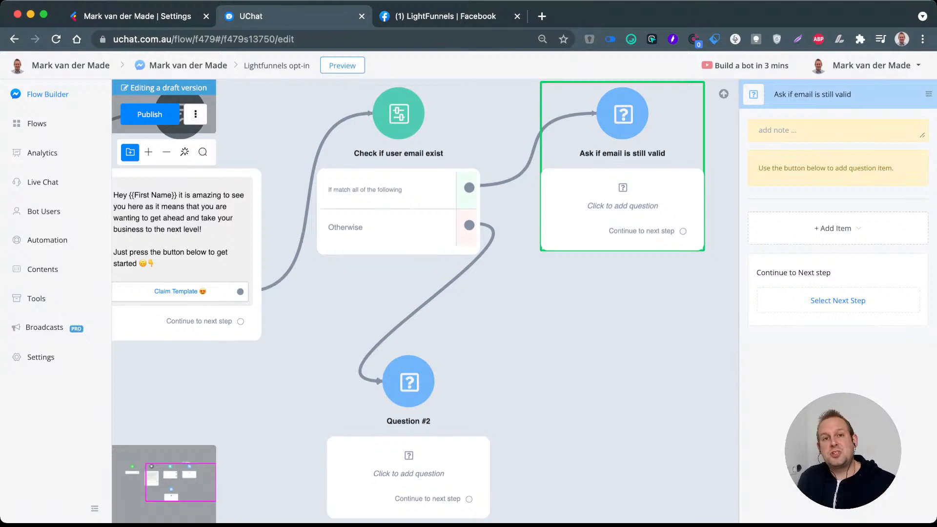
pyautogui.click(835, 228)
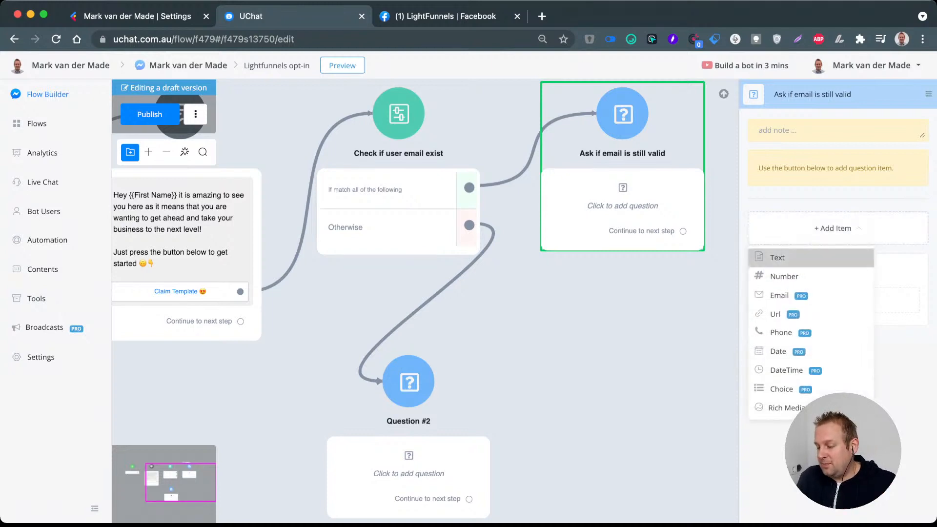
pyautogui.moveTo(800, 257)
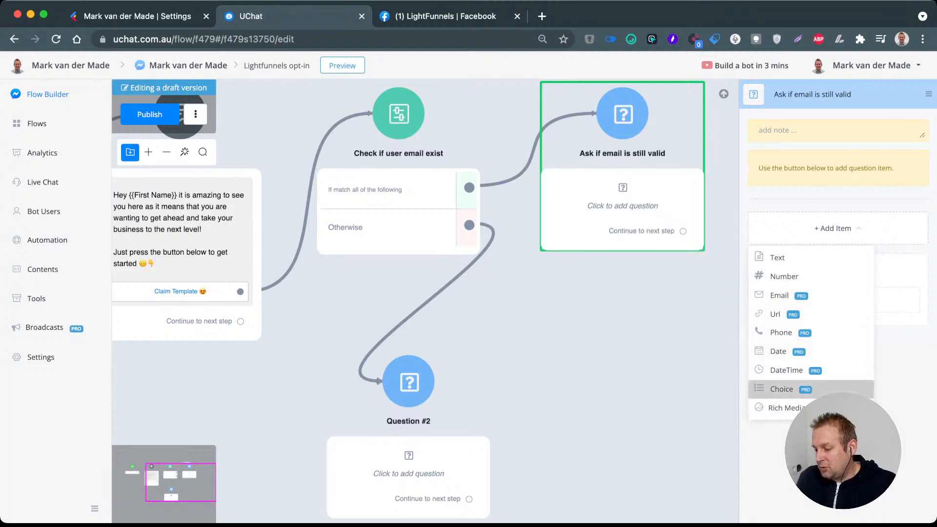
pyautogui.click(782, 389)
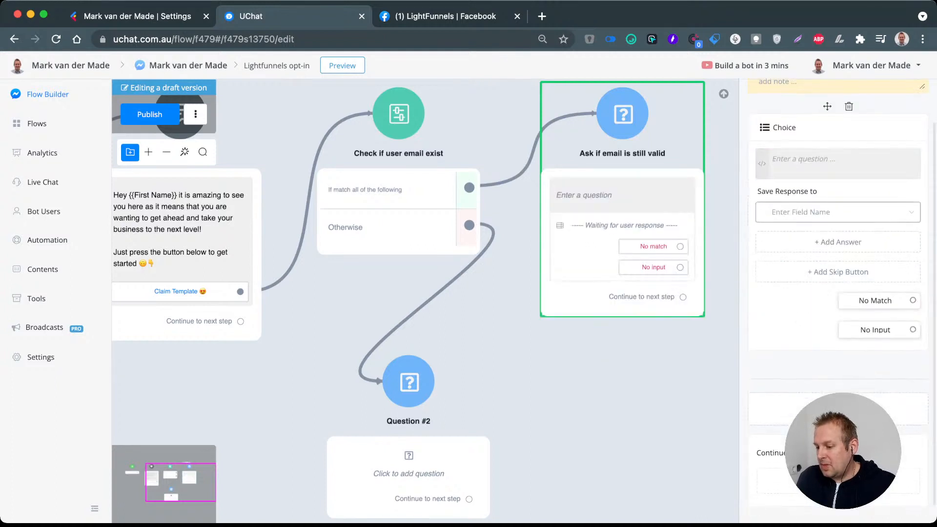
# Step: Enter the choice question "Is {{Email}} still the right one to send the template to-," and save its answer to the Response field
pyautogui.write('IS th')
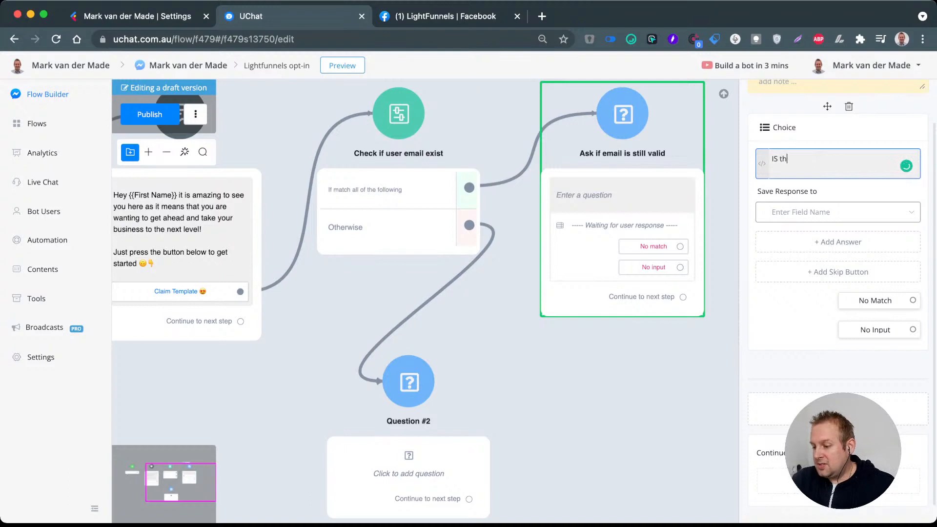
pyautogui.press('BackSpace')
pyautogui.press('BackSpace')
pyautogui.press('BackSpace')
pyautogui.press('BackSpace')
pyautogui.write('s ')
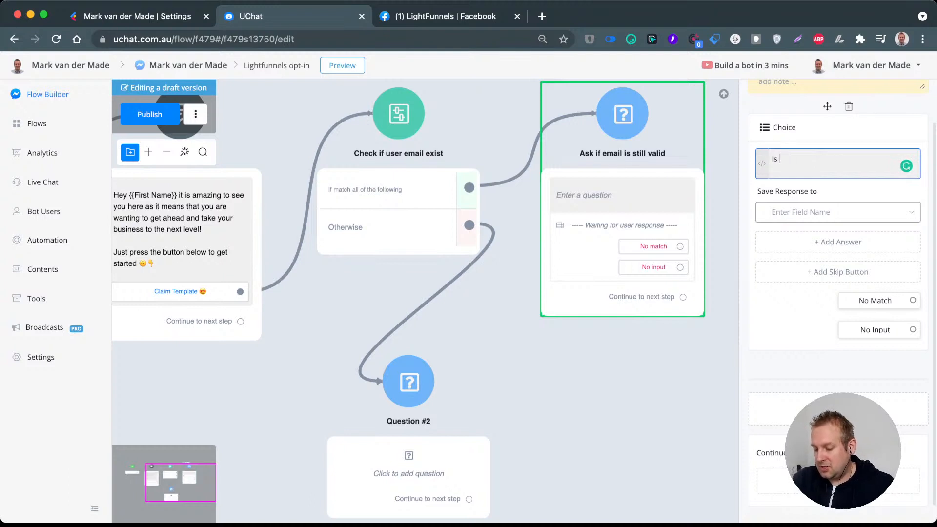
pyautogui.write('{email')
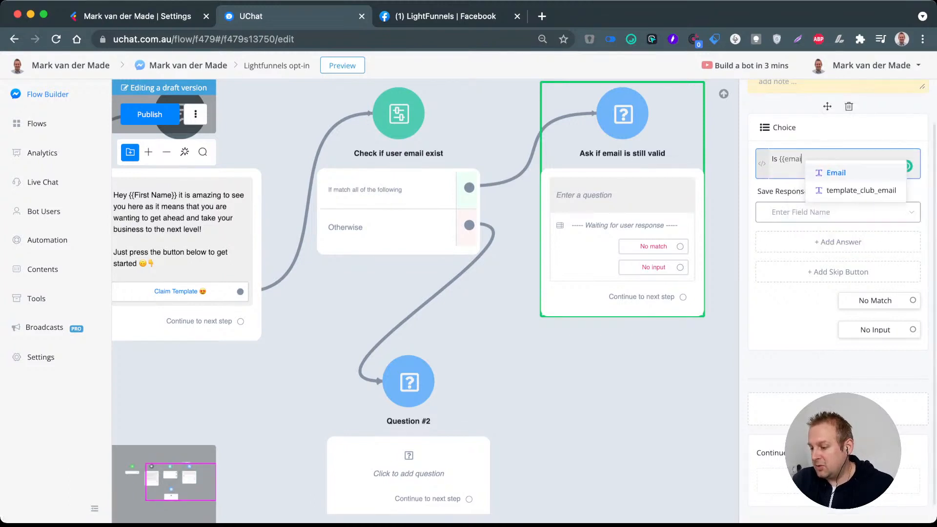
pyautogui.press('Return')
pyautogui.write('still')
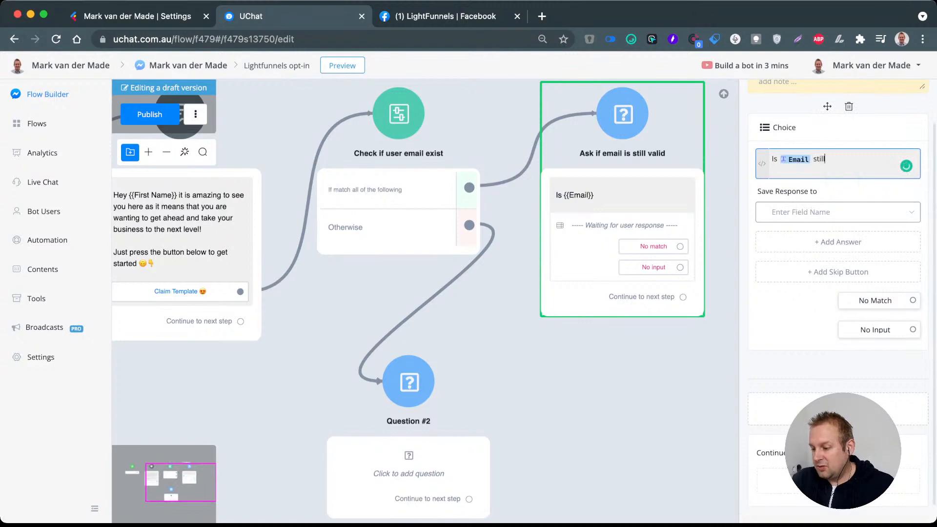
pyautogui.write(' the right one')
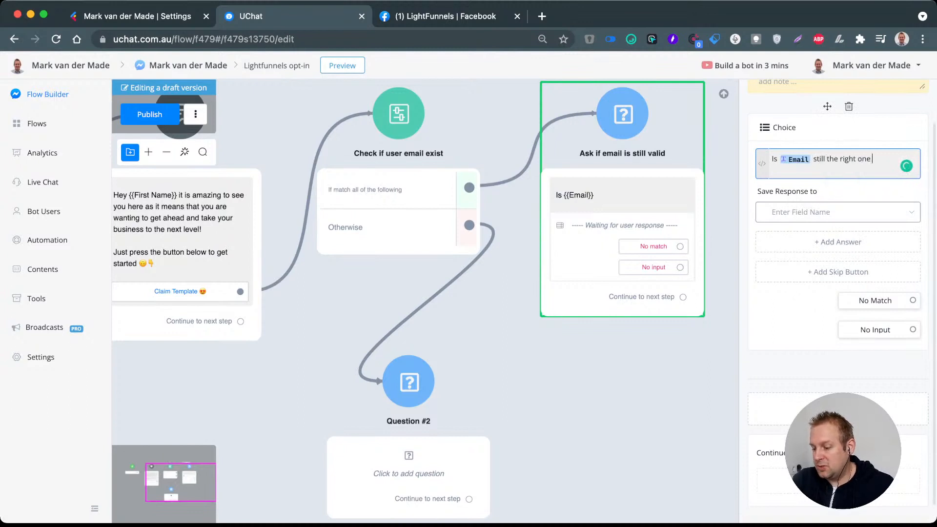
pyautogui.write(' to send the t')
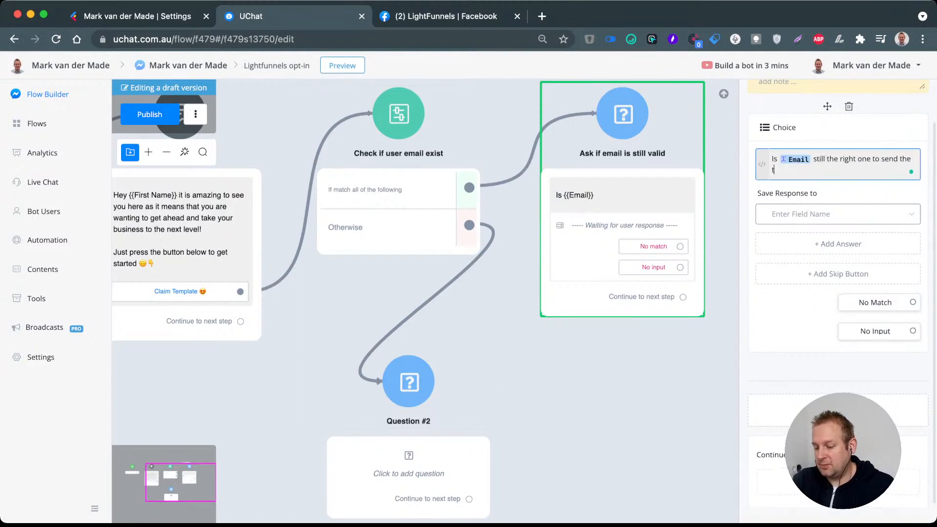
pyautogui.write('empalte to')
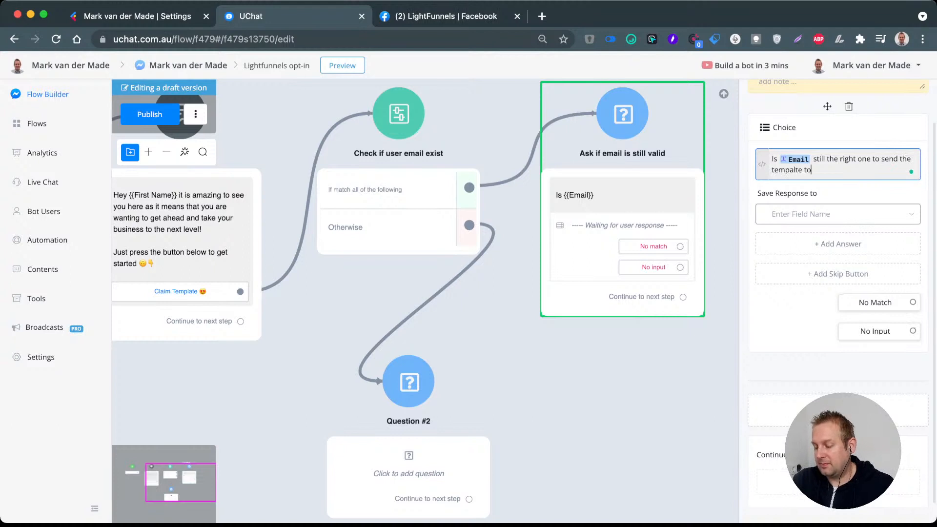
pyautogui.write('o')
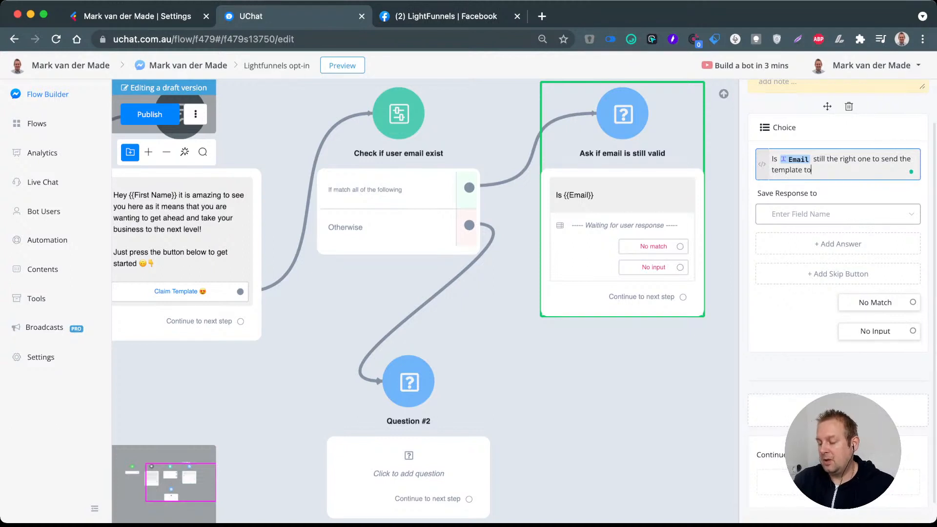
pyautogui.write('-')
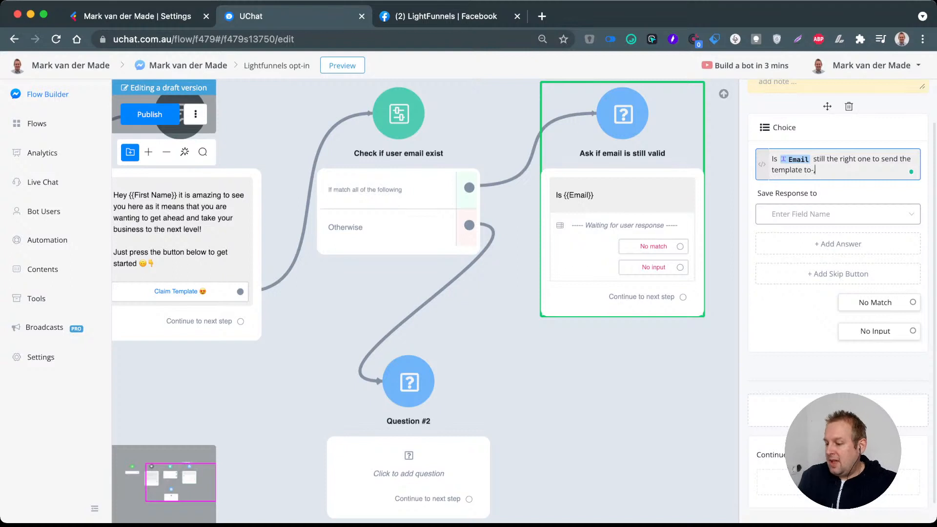
pyautogui.write(',')
pyautogui.click(830, 214)
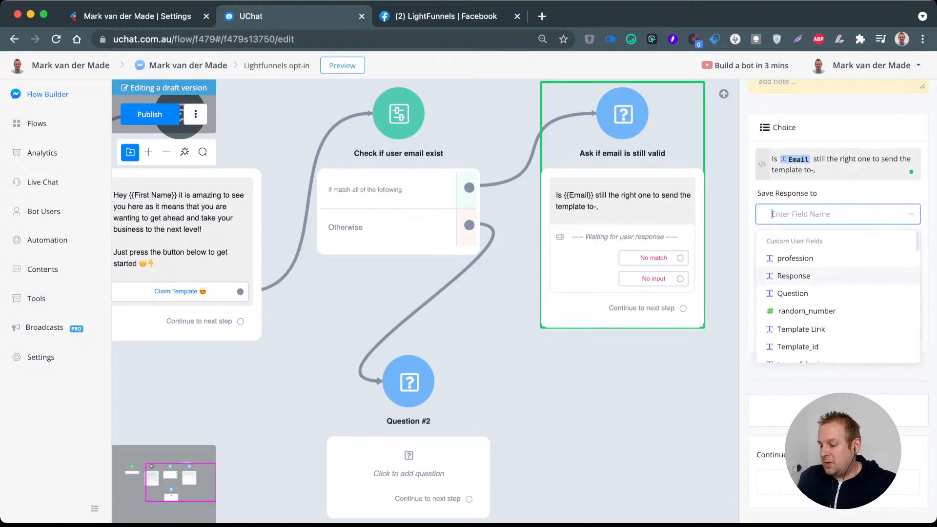
pyautogui.click(793, 276)
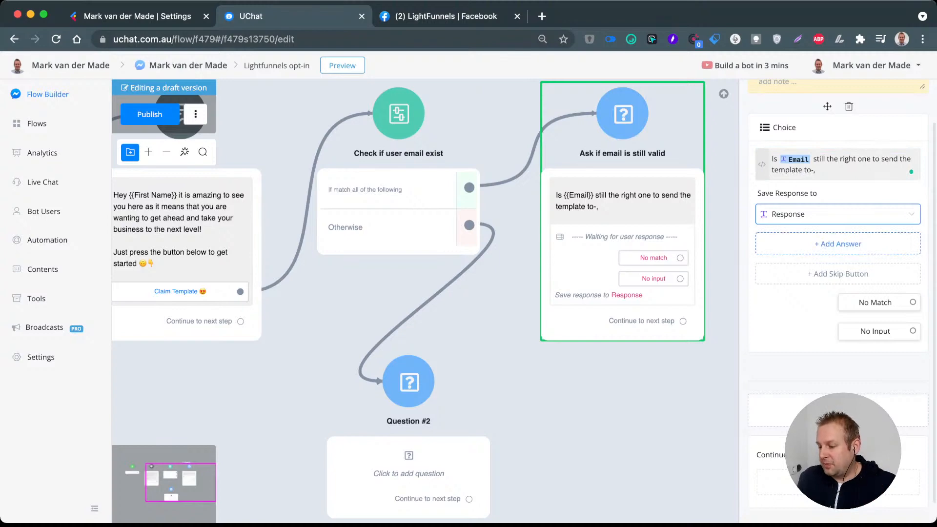
# Step: Add the answer "Yes it is 😎" to the choice question
pyautogui.click(838, 244)
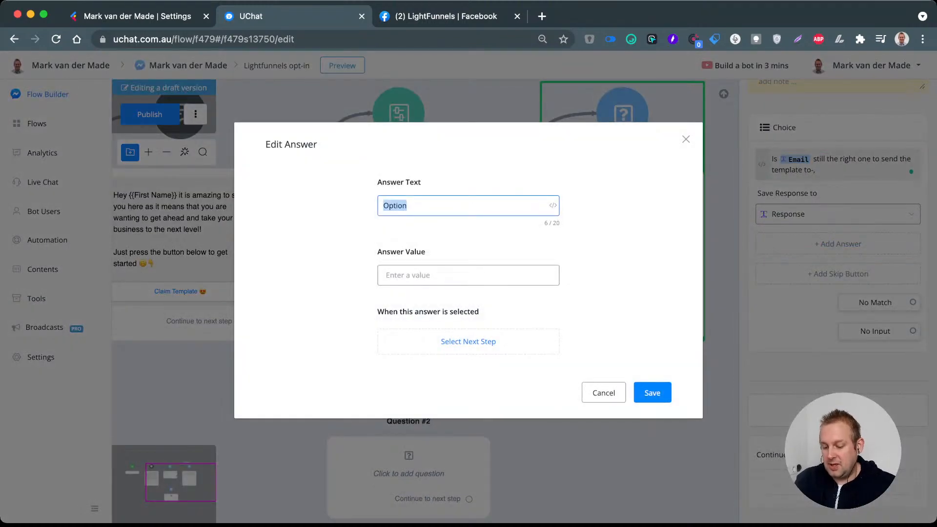
pyautogui.write('Yes it is')
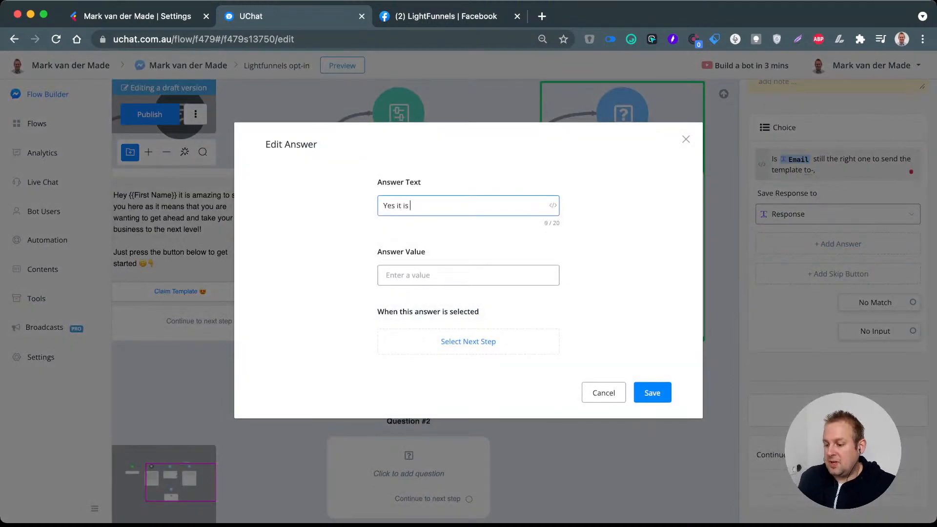
pyautogui.click(552, 205)
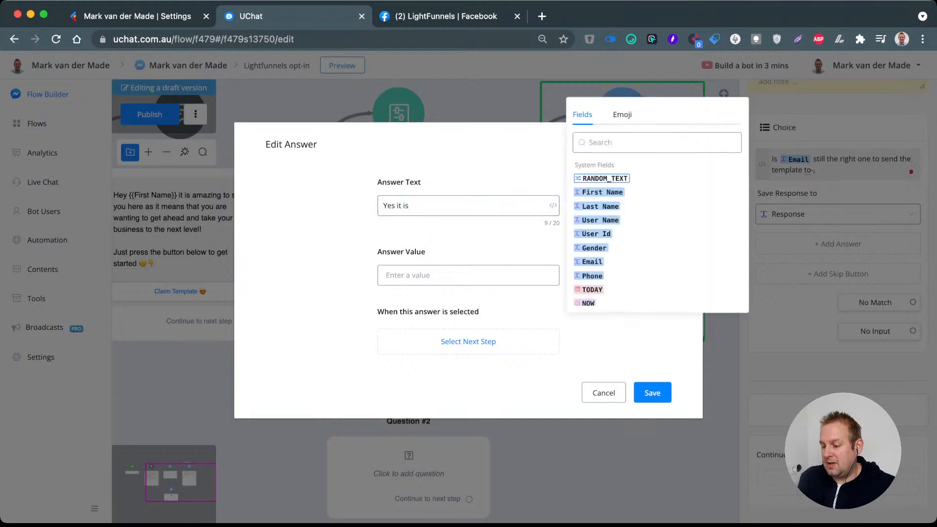
pyautogui.click(622, 114)
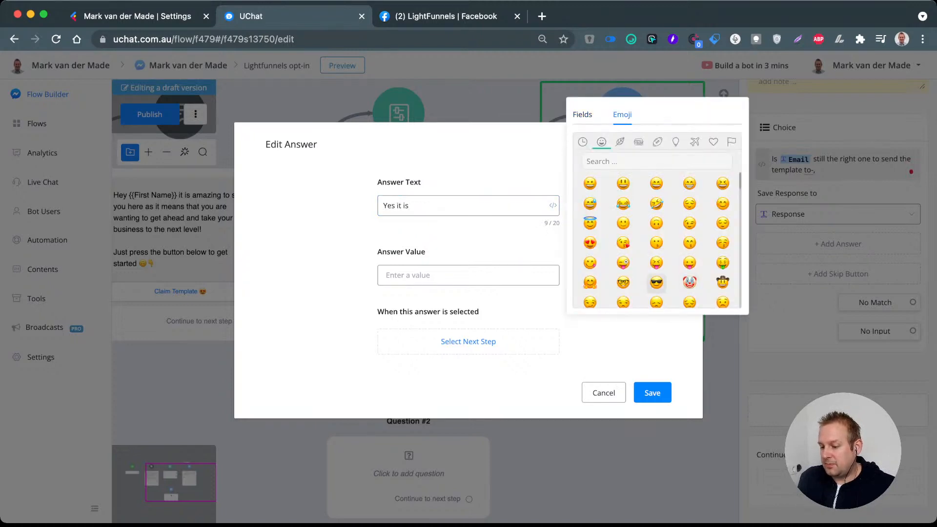
pyautogui.click(656, 282)
pyautogui.click(629, 349)
pyautogui.click(652, 393)
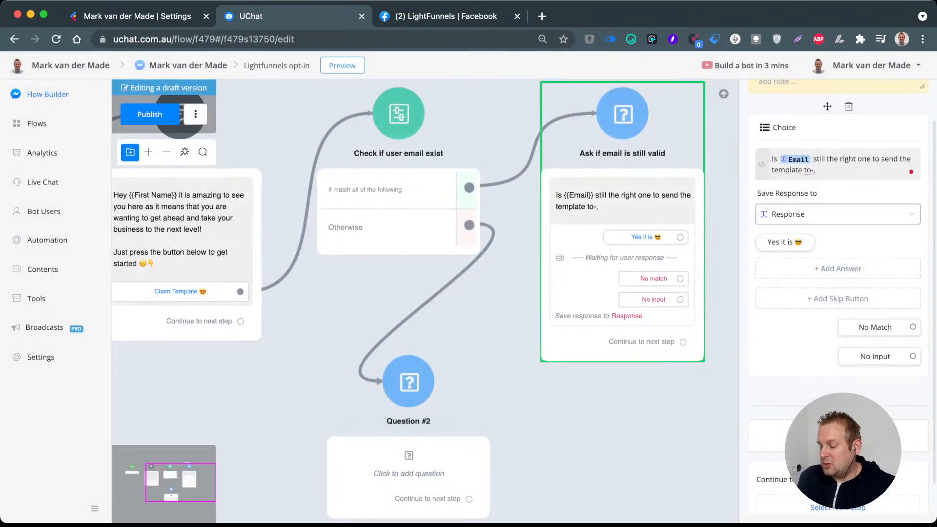
# Step: Add a second answer "No please change 😅" to the choice question
pyautogui.click(838, 268)
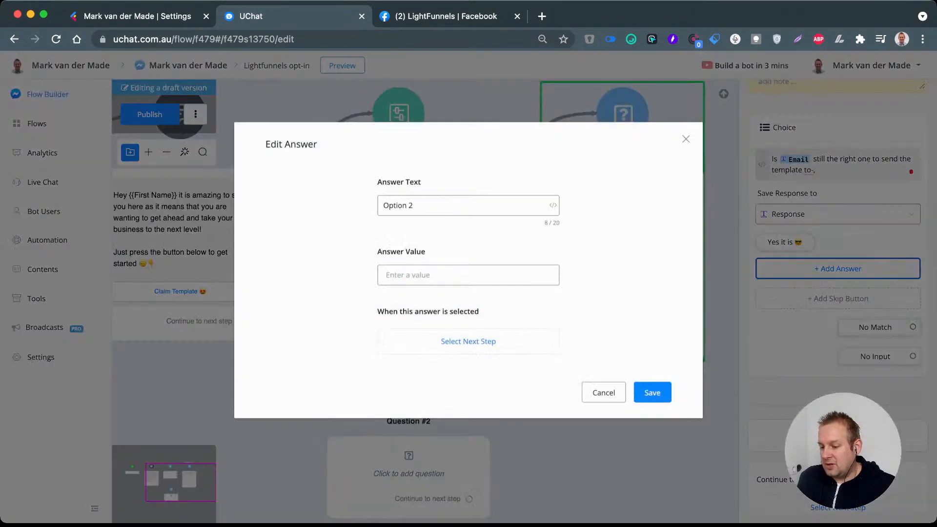
pyautogui.press('super+a')
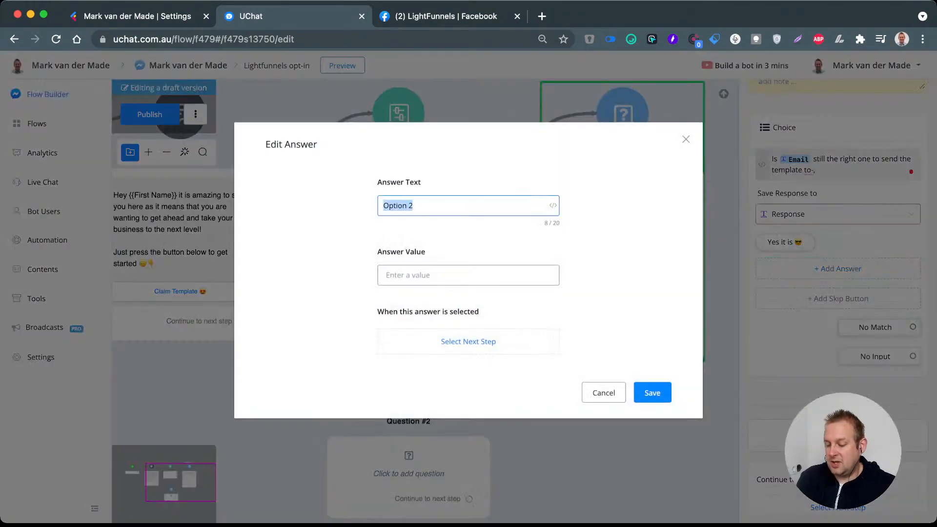
pyautogui.write('No pleae')
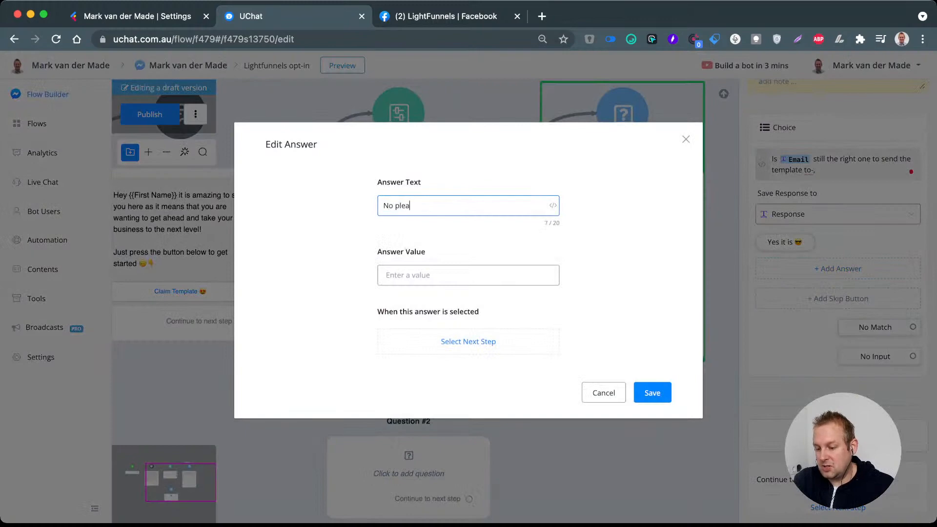
pyautogui.press('BackSpace')
pyautogui.press('BackSpace')
pyautogui.press('BackSpace')
pyautogui.write('ase chan')
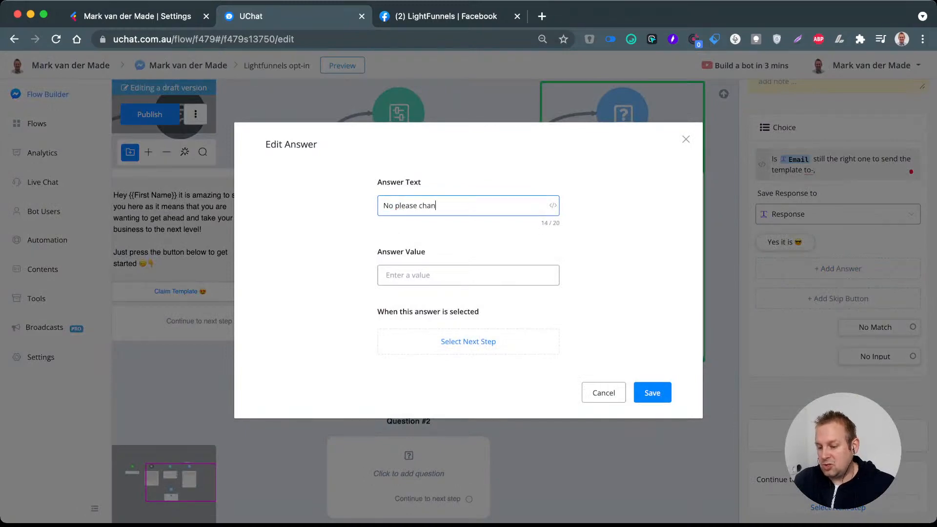
pyautogui.write('ge')
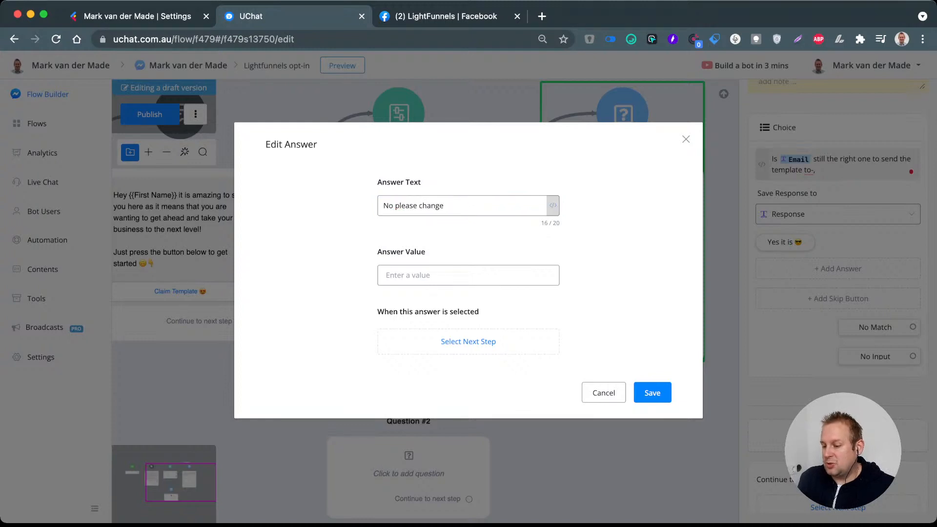
pyautogui.click(552, 205)
pyautogui.click(590, 202)
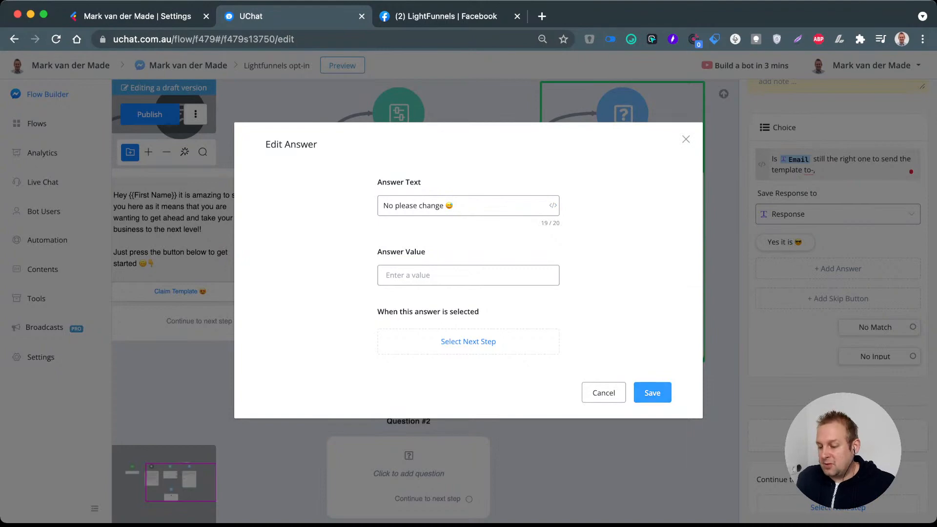
pyautogui.click(653, 392)
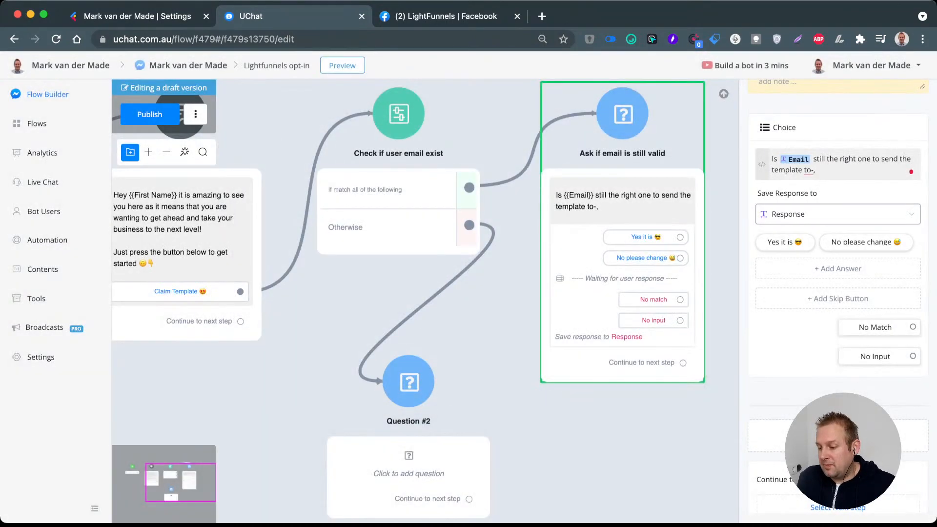
# Step: Connect the "No please change 😅" answer to the "Question #2" step
pyautogui.scroll(-2, 635, 273)
pyautogui.scroll(-5, 645, 283)
pyautogui.scroll(-1, 634, 244)
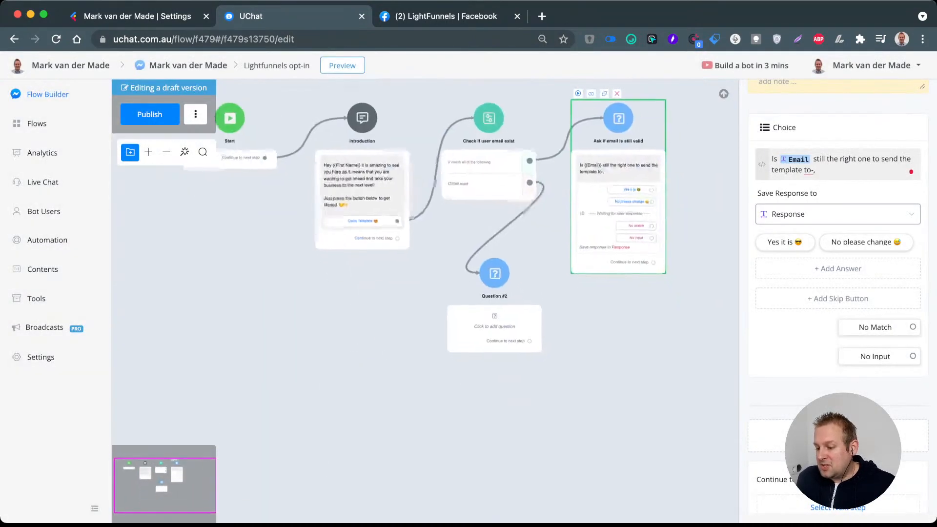
pyautogui.scroll(5, 633, 229)
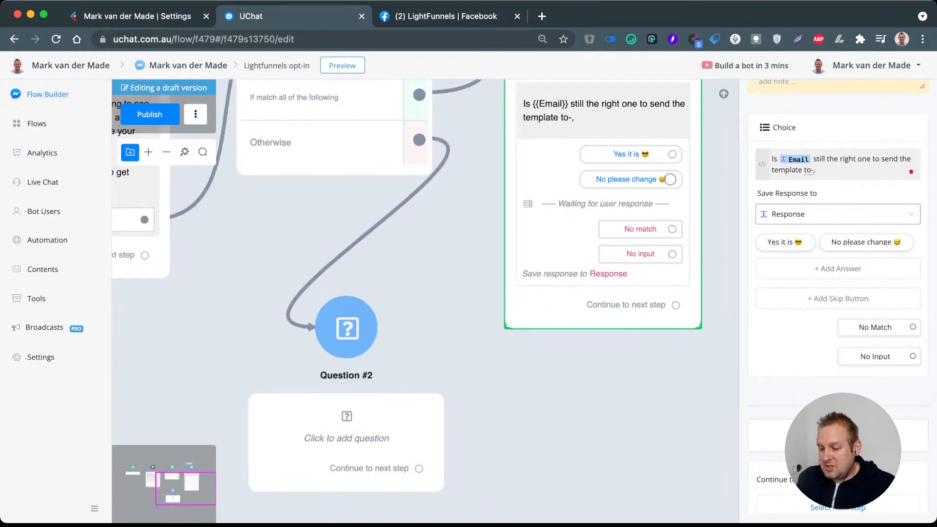
pyautogui.moveTo(672, 179); pyautogui.dragTo(307, 325)
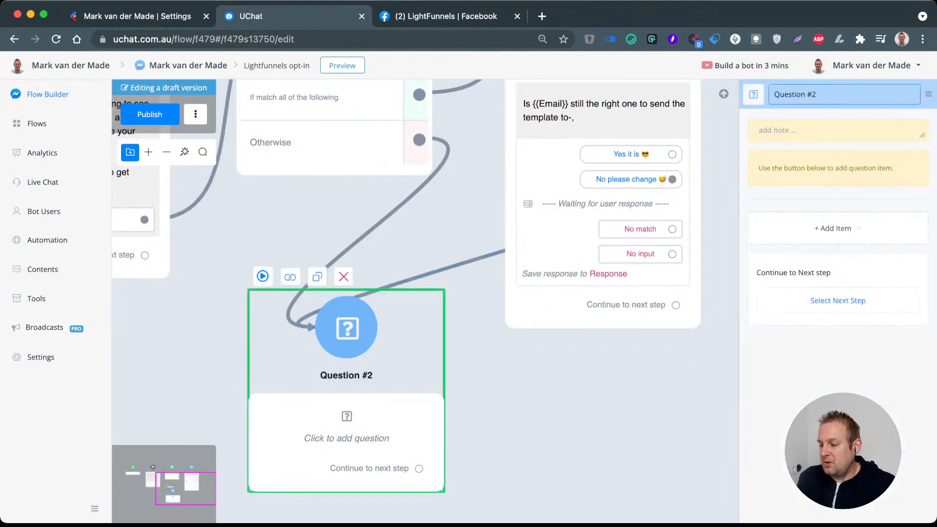
# Step: Rename the "Question #2" step to "Ask for users email"
pyautogui.write('Ask ')
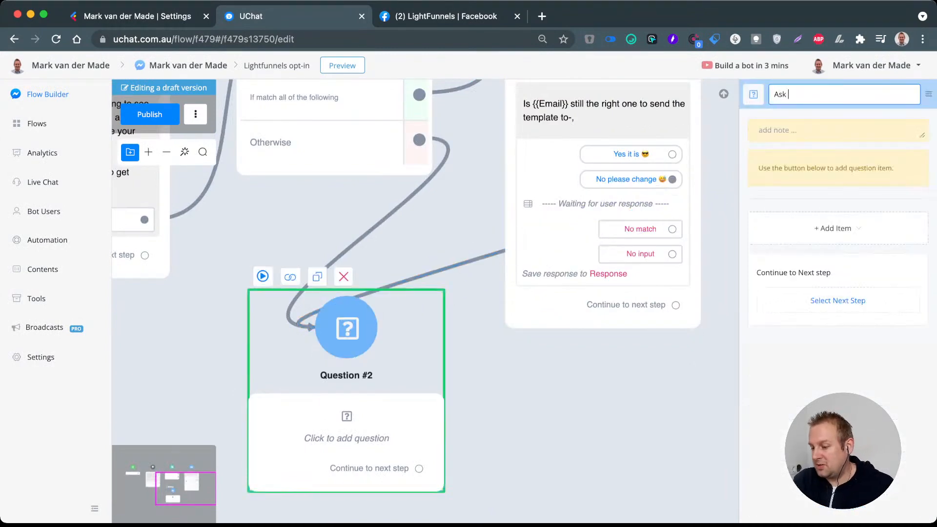
pyautogui.write('for users em')
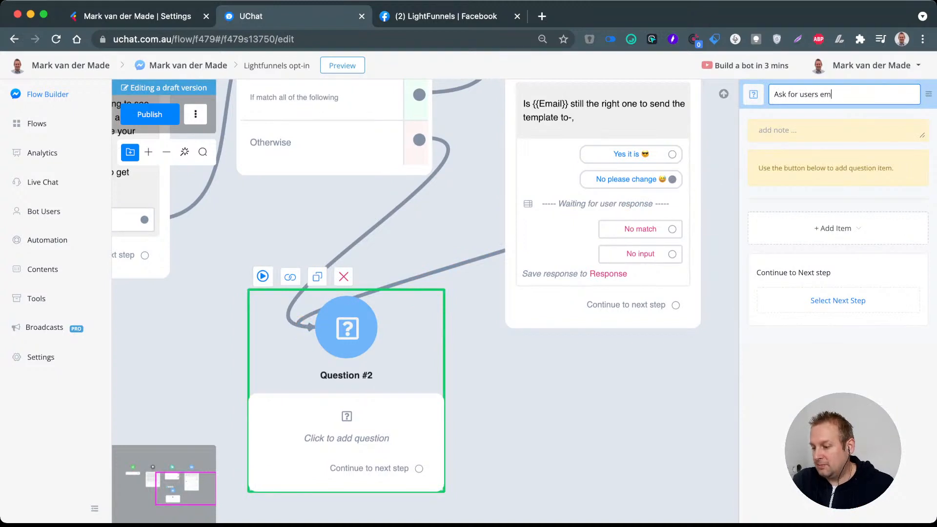
pyautogui.write('ail')
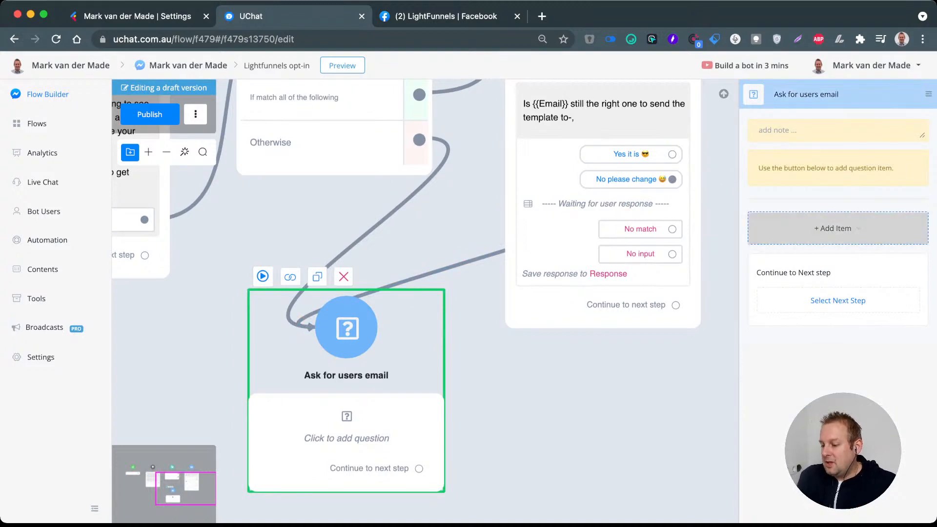
# Step: Add an Email question to the "Ask for users email" step with the text "What is the best email to send the template to?"
pyautogui.click(836, 228)
pyautogui.moveTo(780, 295)
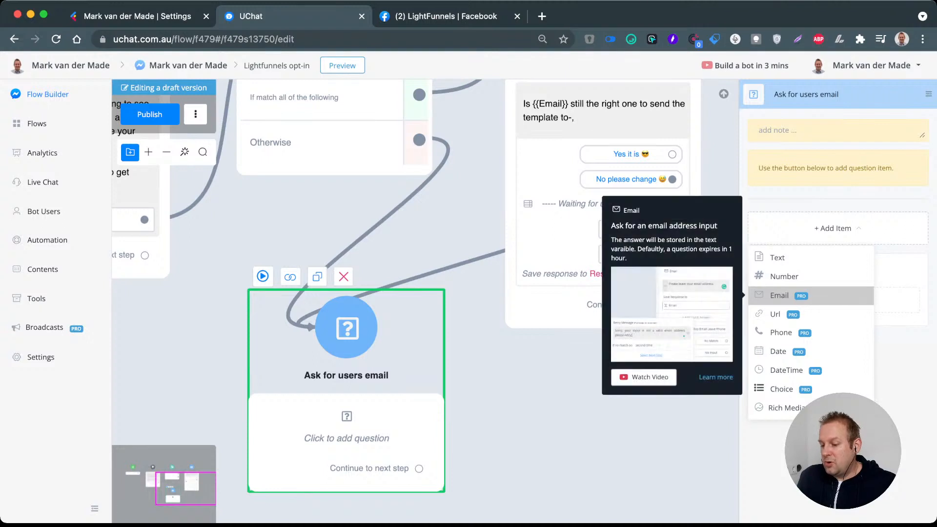
pyautogui.click(779, 296)
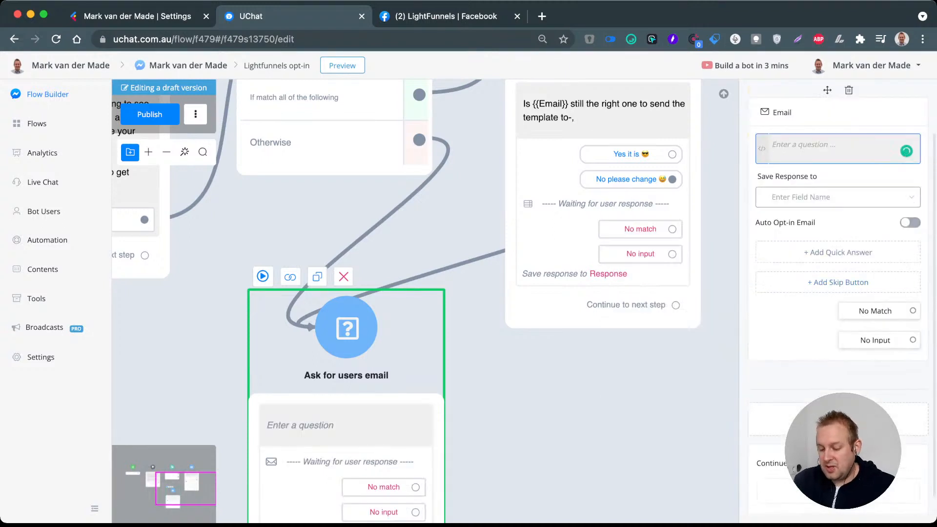
pyautogui.write('What is th')
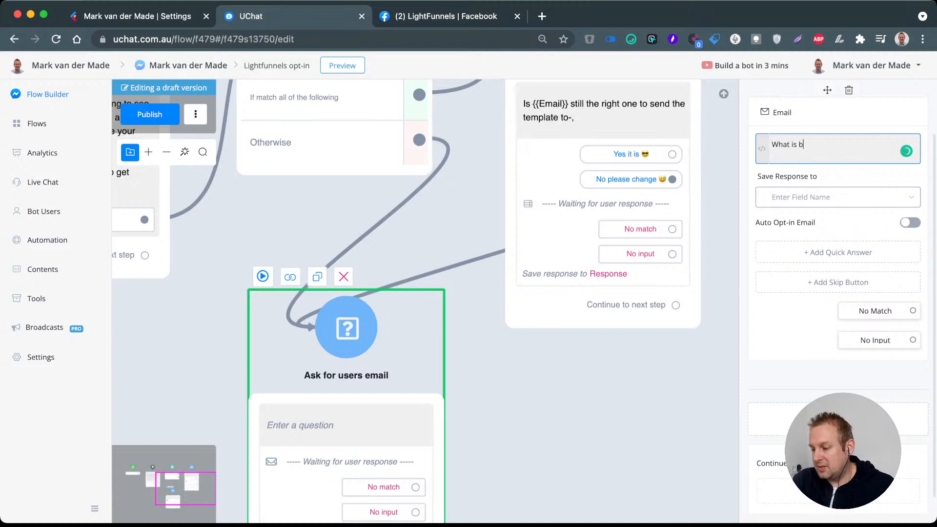
pyautogui.write('e best email ')
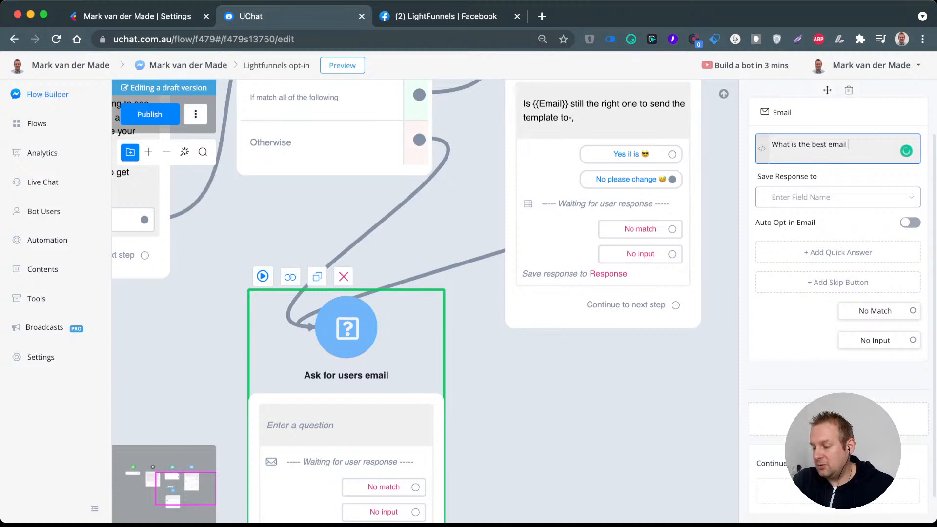
pyautogui.write('to send t')
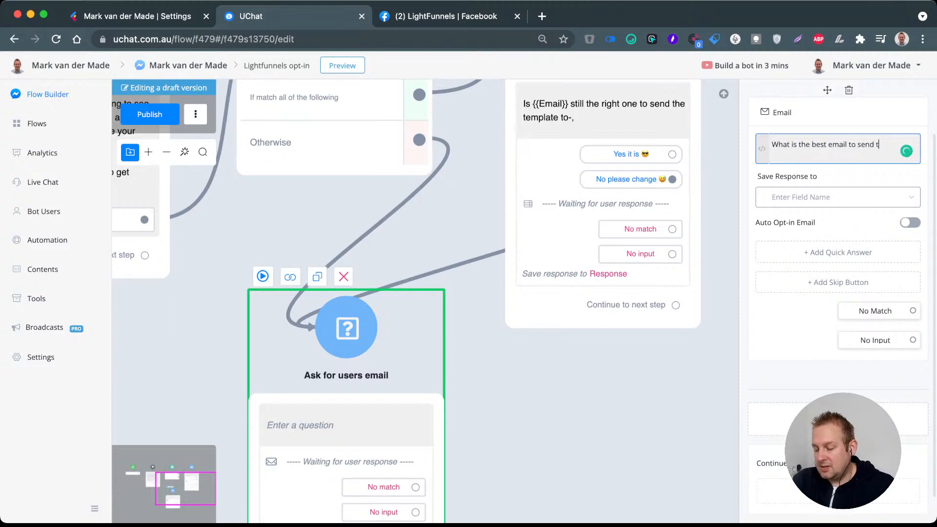
pyautogui.write('he tempalte')
pyautogui.press('BackSpace')
pyautogui.press('BackSpace')
pyautogui.press('BackSpace')
pyautogui.press('BackSpace')
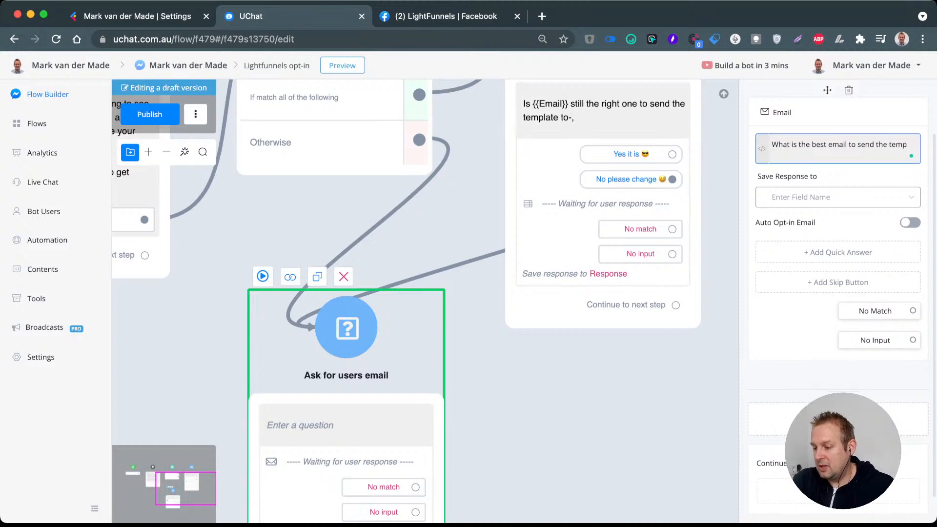
pyautogui.write('late to ')
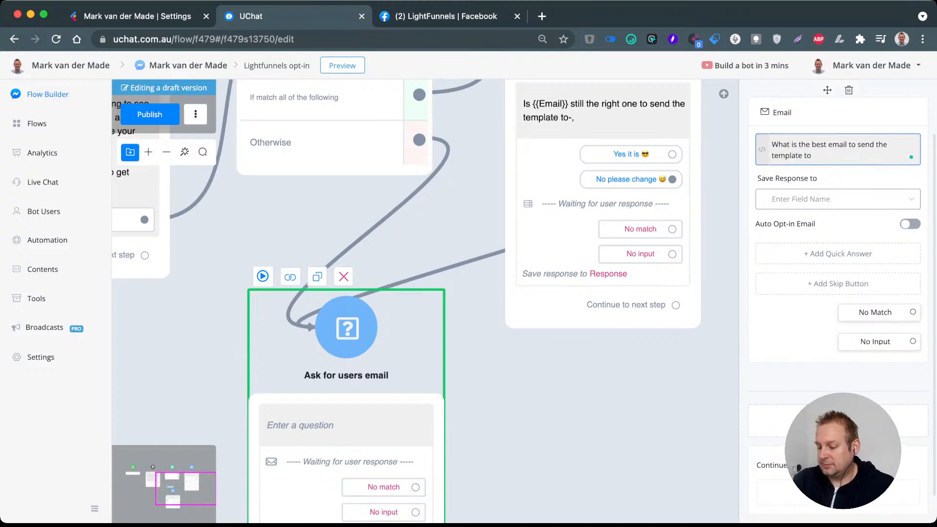
pyautogui.write('?')
pyautogui.press('Return')
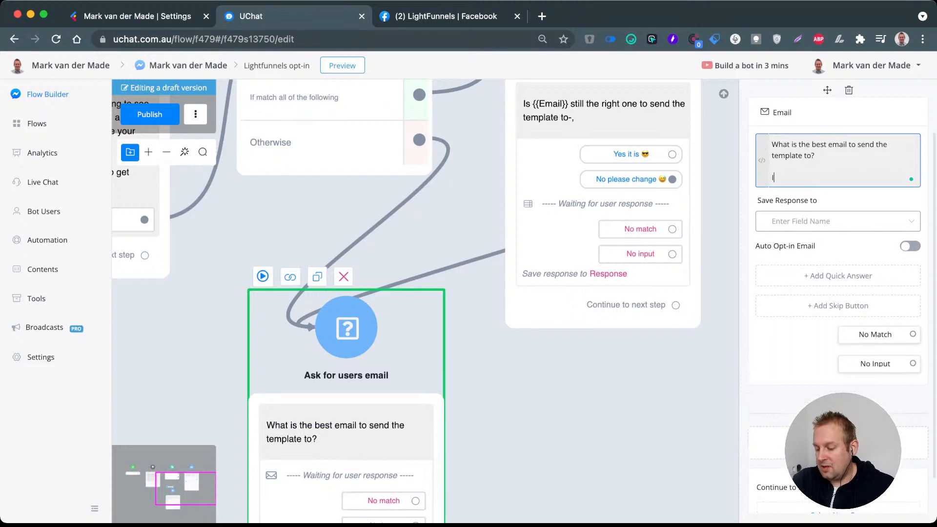
# Step: Add a second paragraph to the email question: "If it is the one below you only have to press it."
pyautogui.write('If it is the d')
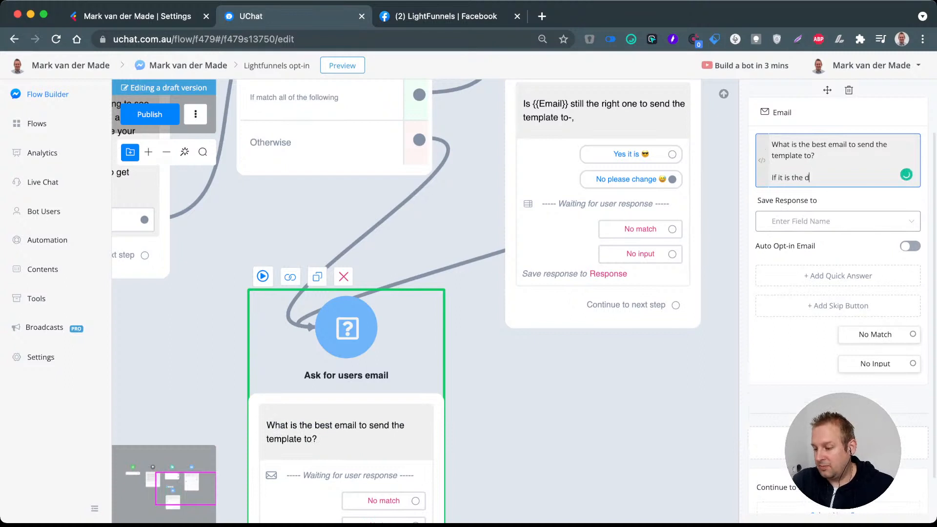
pyautogui.press('BackSpace')
pyautogui.write('one b')
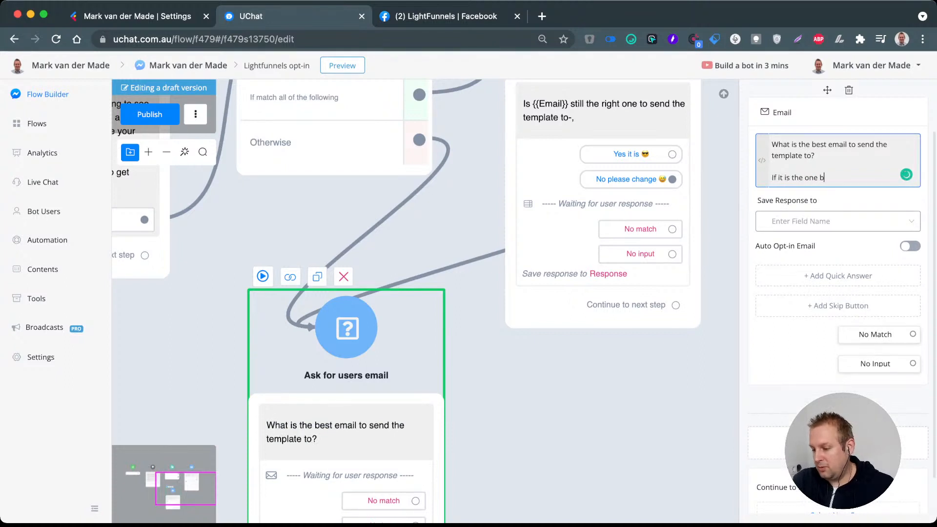
pyautogui.write('elow you only h')
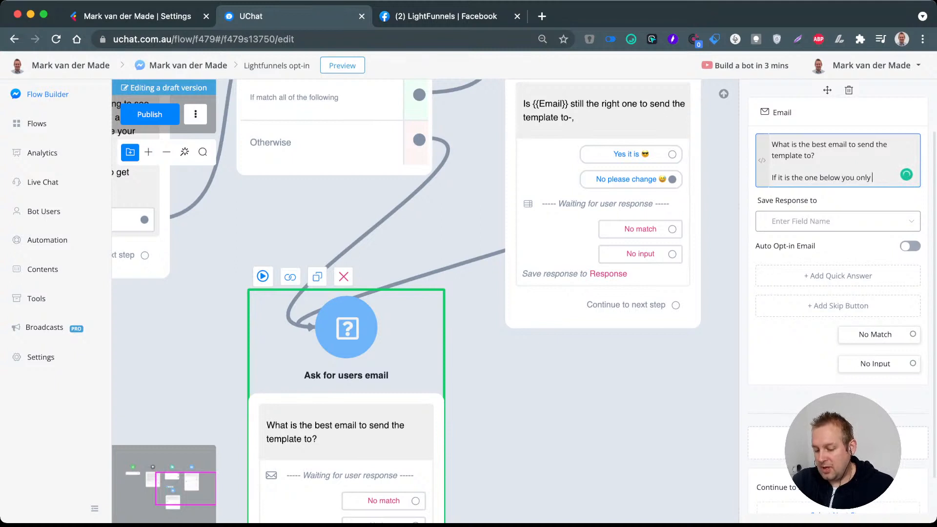
pyautogui.write('have to press it')
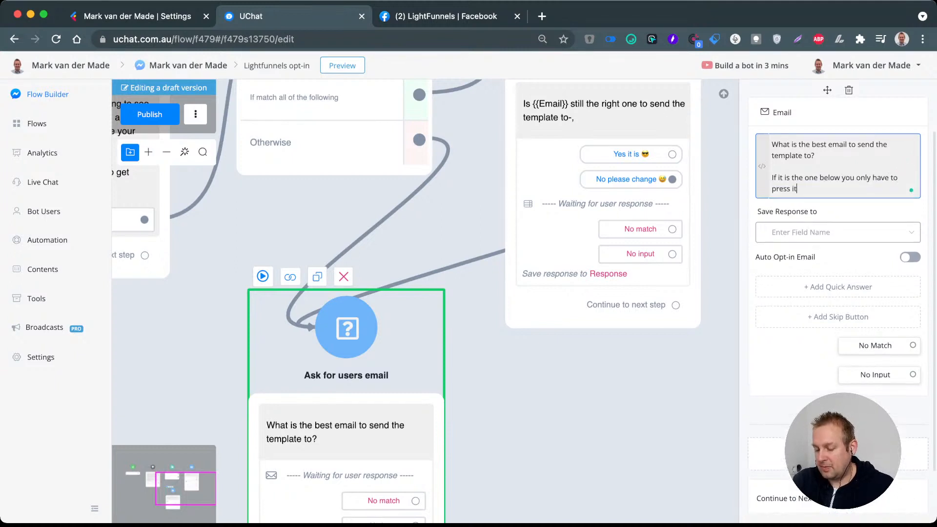
pyautogui.write('. If')
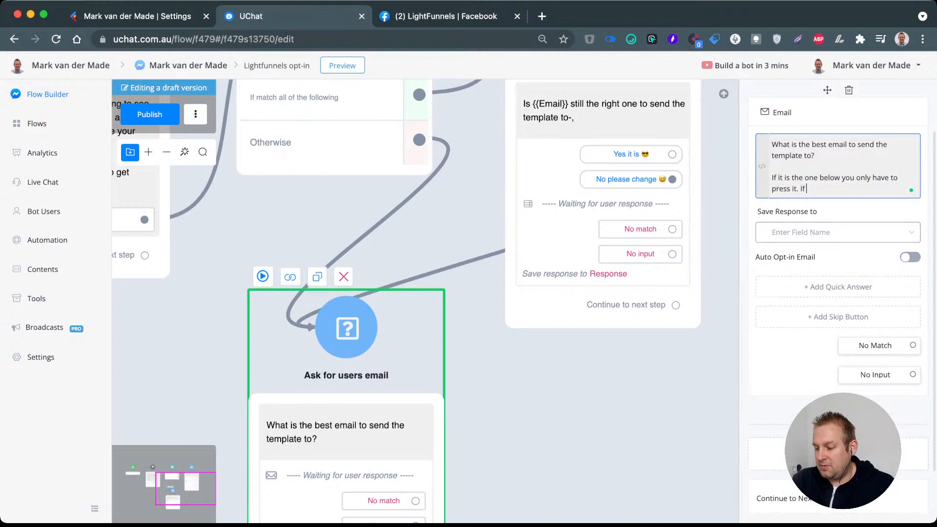
pyautogui.write(' you prefer antoher')
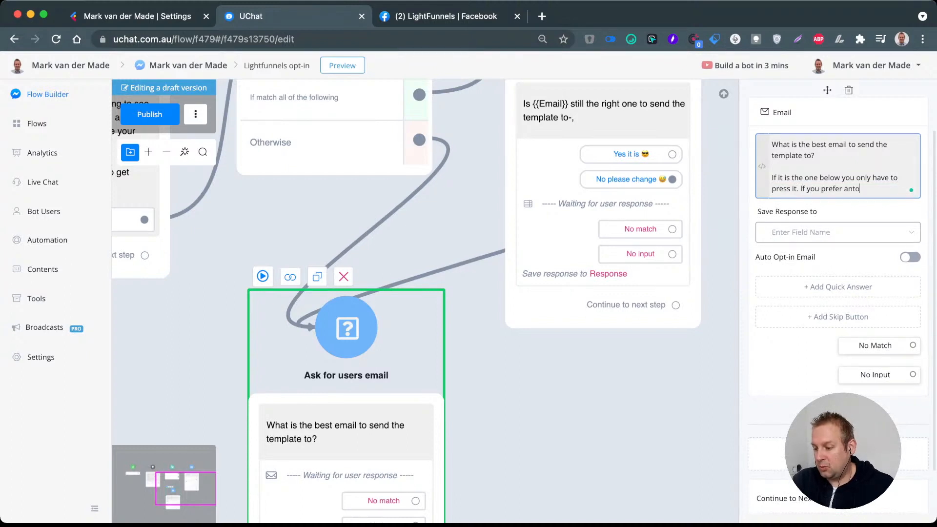
# Step: Append the sentence "If you prefer another one you can type it in now" to the email question's second paragraph
pyautogui.press('BackSpace')
pyautogui.press('BackSpace')
pyautogui.press('BackSpace')
pyautogui.press('BackSpace')
pyautogui.write('other')
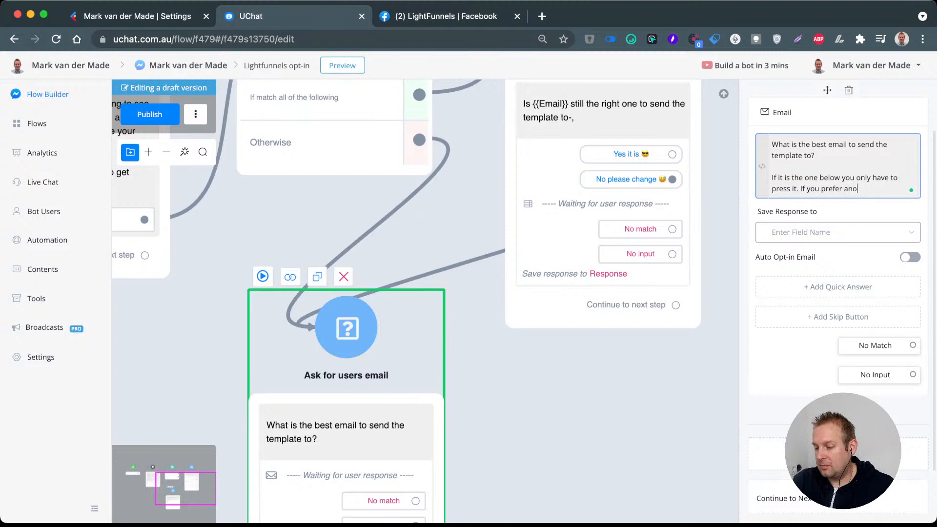
pyautogui.write(' one you ca')
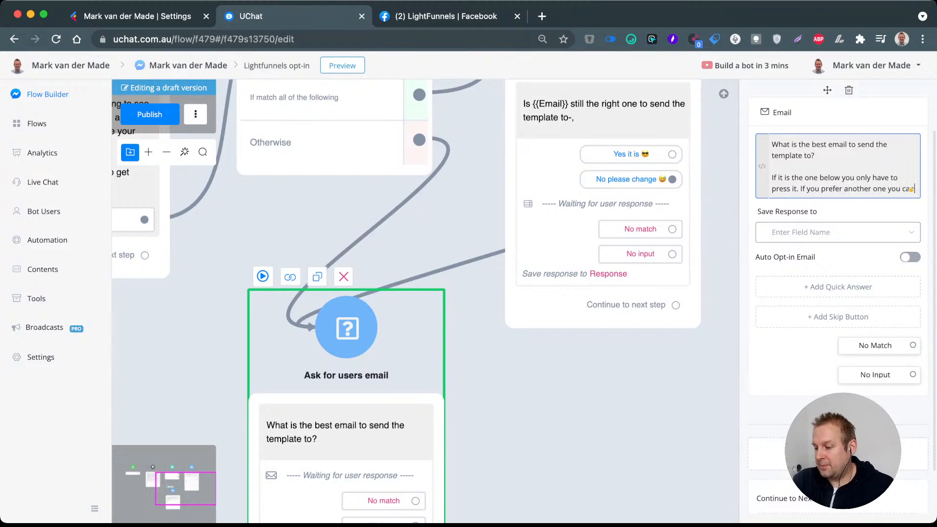
pyautogui.write('n type it is')
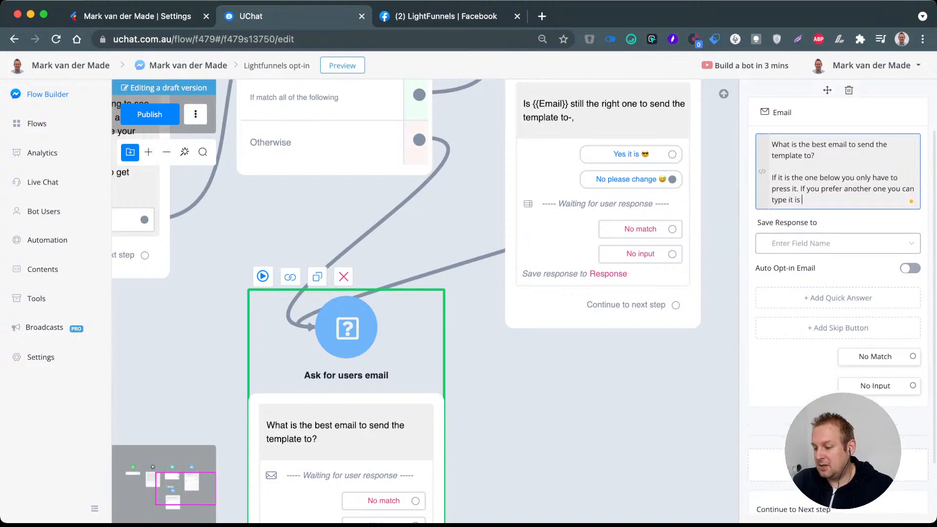
pyautogui.press('BackSpace')
pyautogui.write('n now')
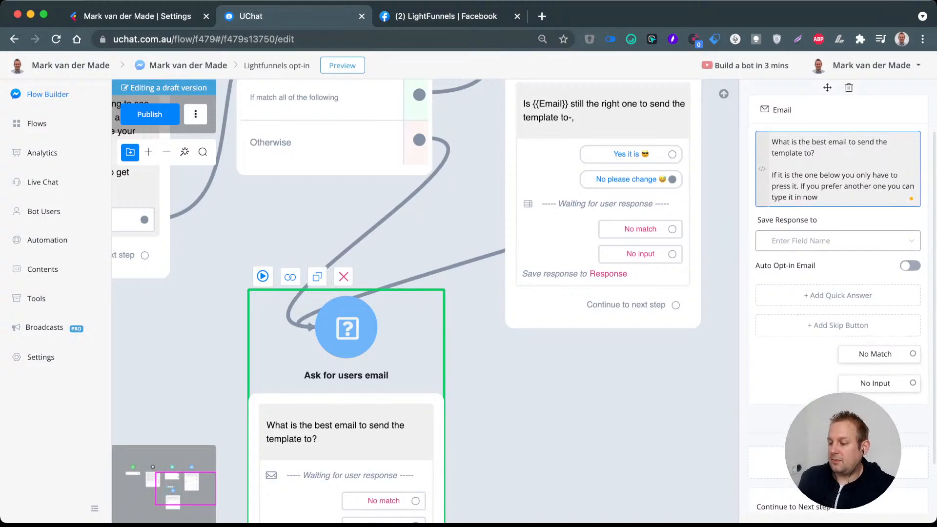
# Step: Save the email question's response to the Email field and enable Auto Opt-in Email
pyautogui.click(837, 241)
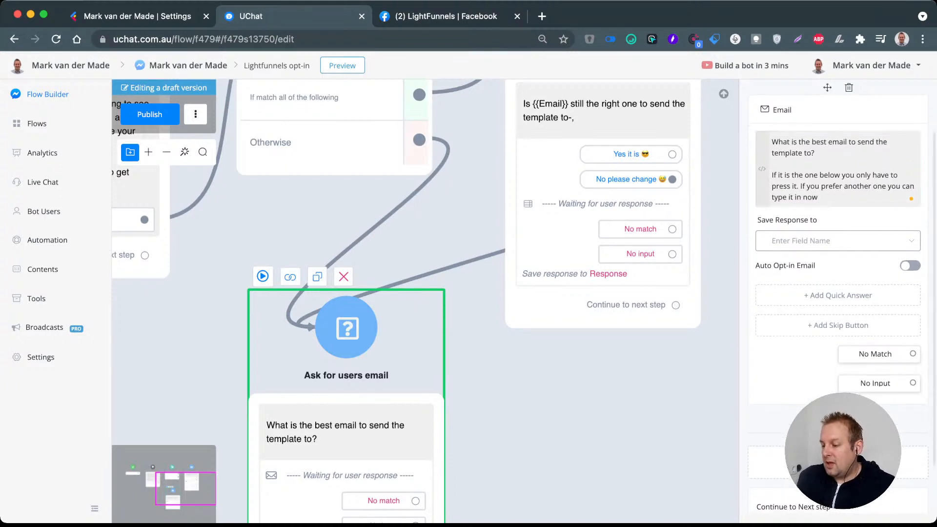
pyautogui.click(795, 286)
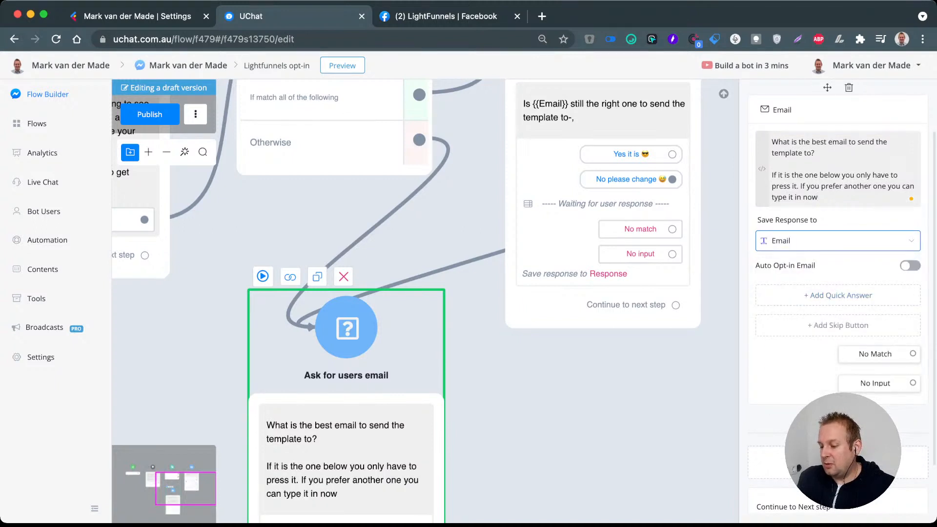
pyautogui.click(910, 266)
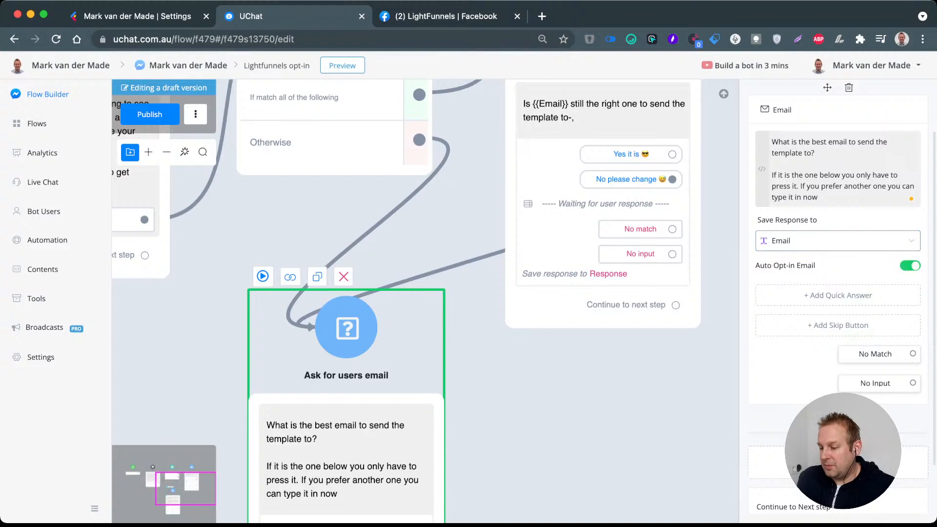
pyautogui.click(839, 187)
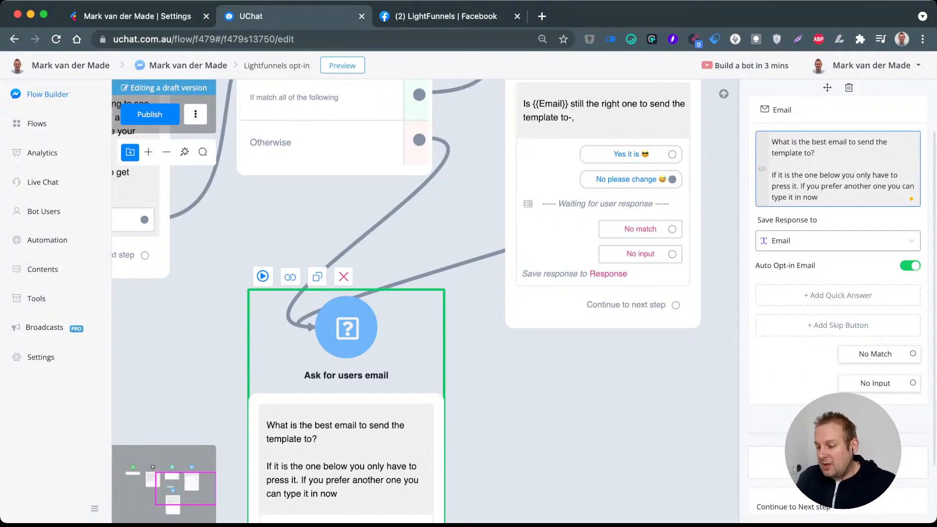
pyautogui.click(596, 380)
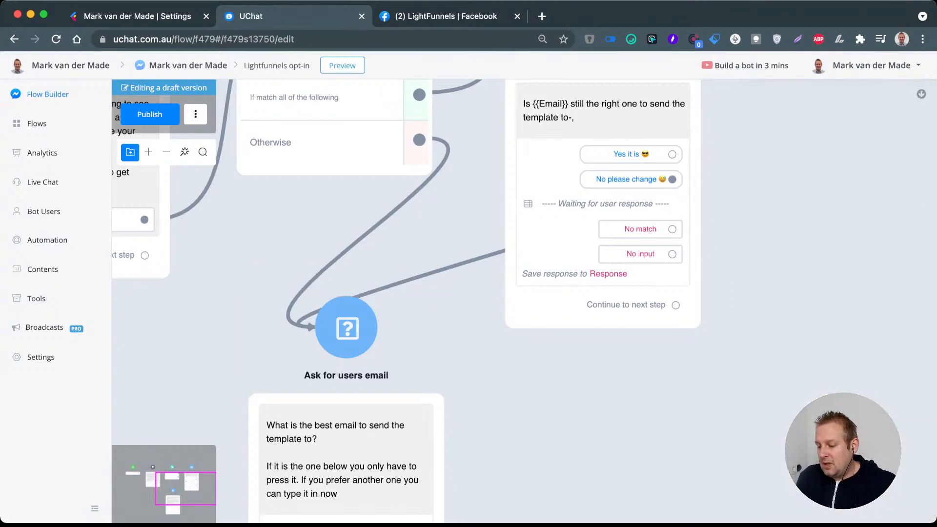
# Step: Switch to the LightFunnels group on Facebook, check the new messages and notifications, and return to UChat
pyautogui.press('super+Tab')
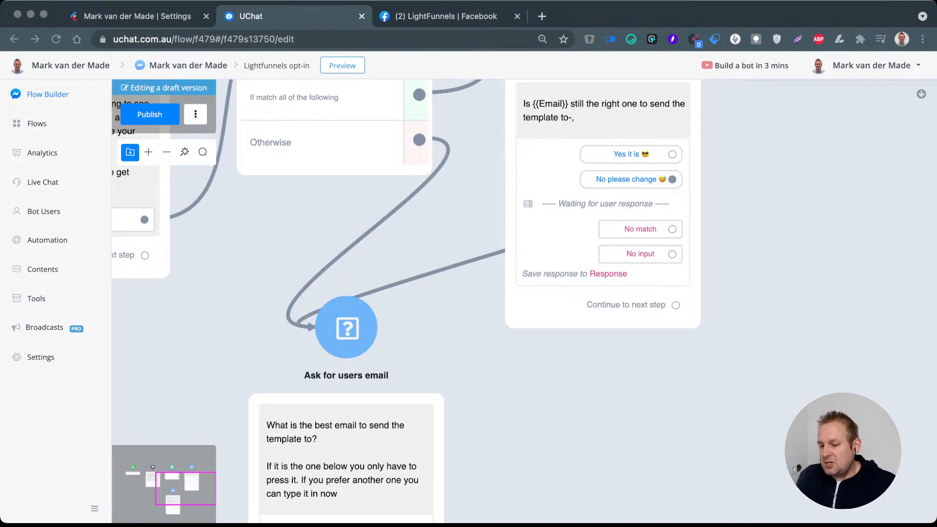
pyautogui.click(446, 16)
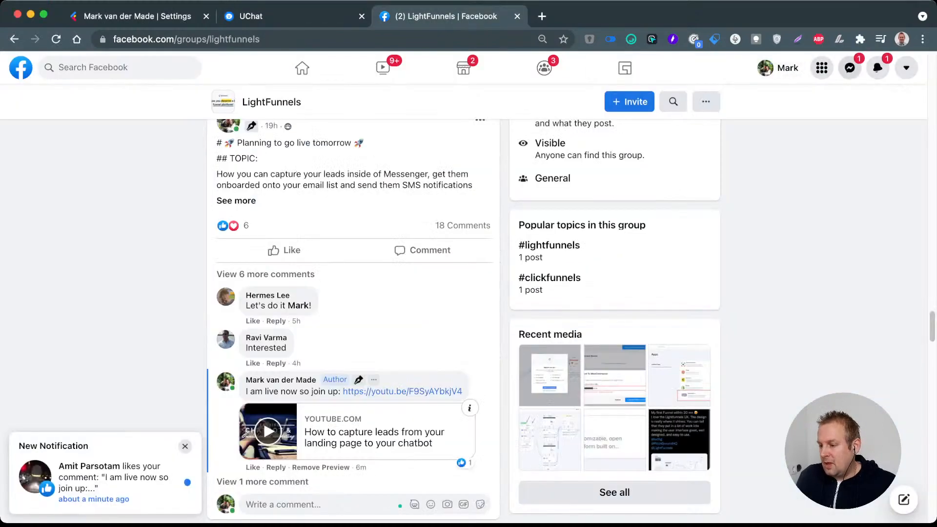
pyautogui.click(850, 68)
pyautogui.click(878, 67)
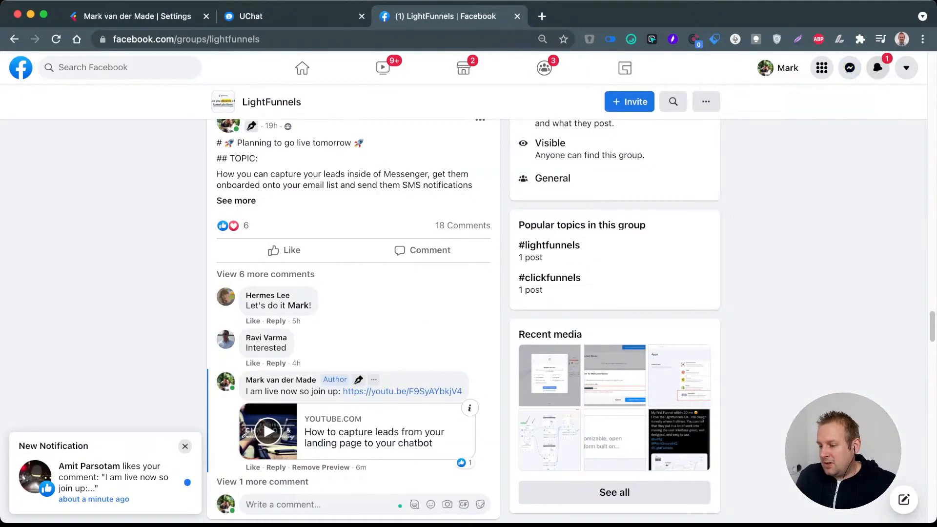
pyautogui.click(878, 67)
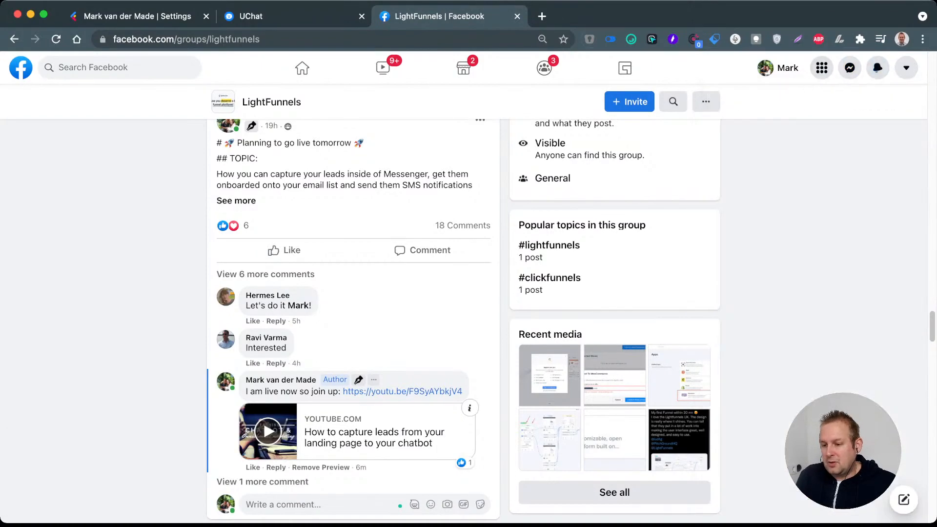
pyautogui.click(291, 17)
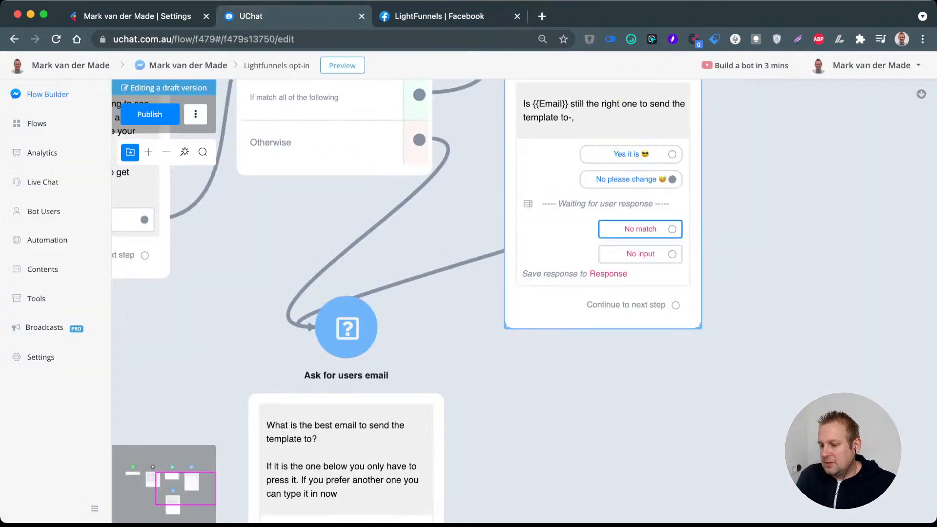
# Step: Connect the "Ask for users email" step's continuation to a new Send Message step placed beside "Ask if email is still valid"
pyautogui.scroll(-3, 553, 248)
pyautogui.moveTo(517, 317); pyautogui.dragTo(534, 214)
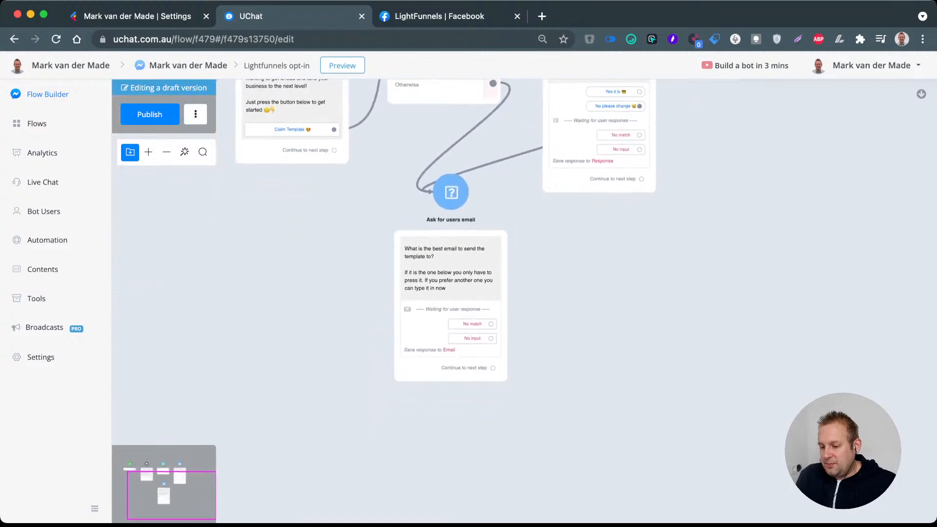
pyautogui.scroll(1, 473, 297)
pyautogui.scroll(-2, 474, 298)
pyautogui.moveTo(525, 273); pyautogui.dragTo(481, 331)
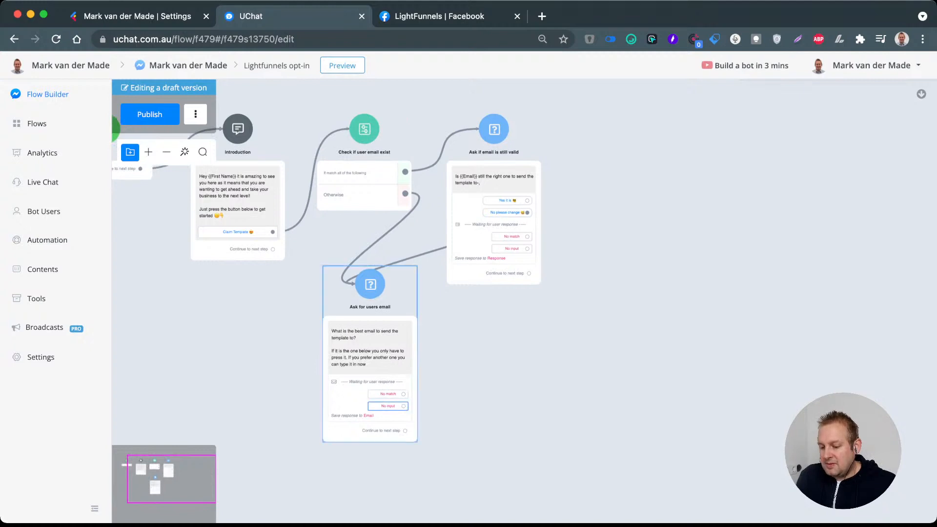
pyautogui.moveTo(406, 430); pyautogui.dragTo(604, 165)
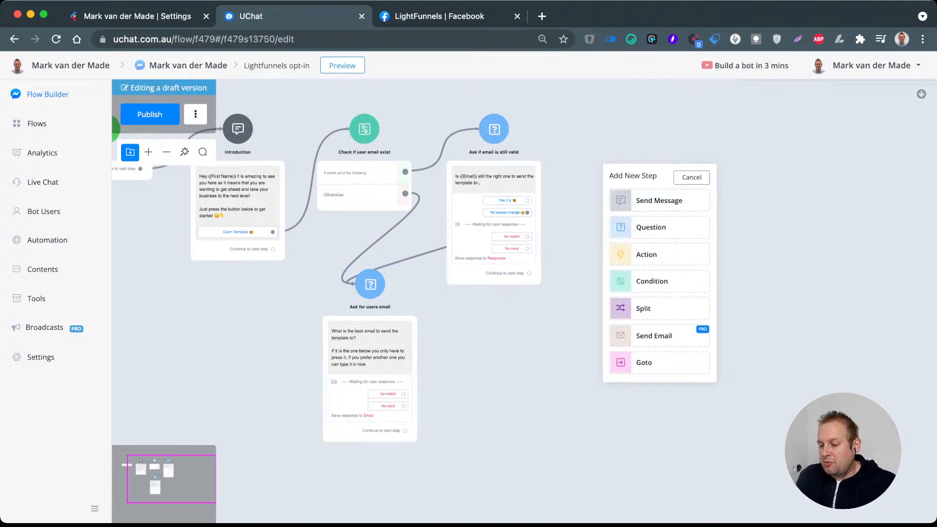
pyautogui.click(658, 200)
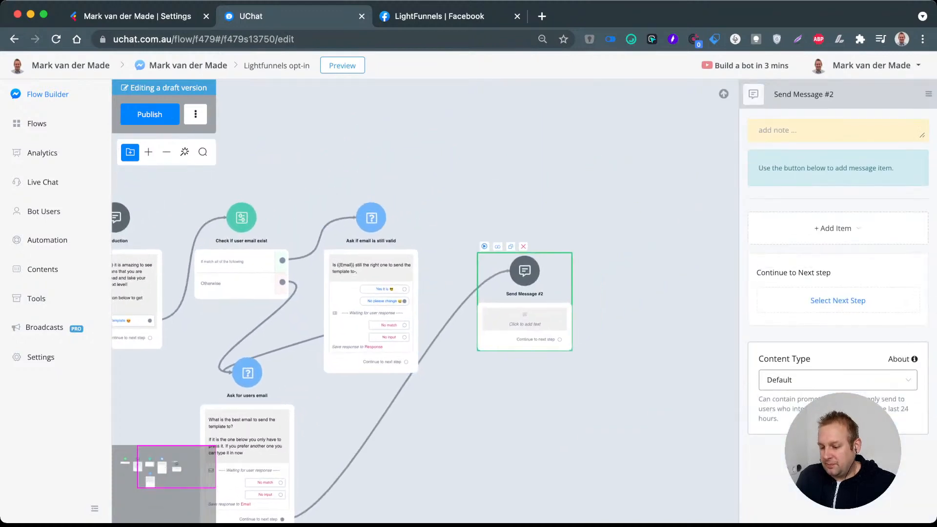
# Step: Connect the "Yes it is 😎" answer of the "Ask if email is still valid" step to the "Send Message #2" step
pyautogui.moveTo(510, 219); pyautogui.dragTo(506, 219)
pyautogui.scroll(1, 439, 287)
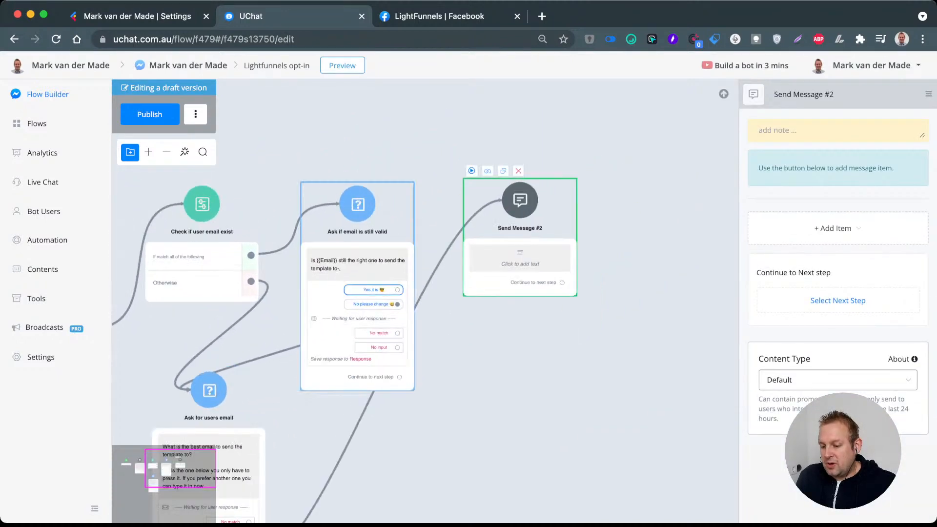
pyautogui.moveTo(397, 289); pyautogui.dragTo(518, 202)
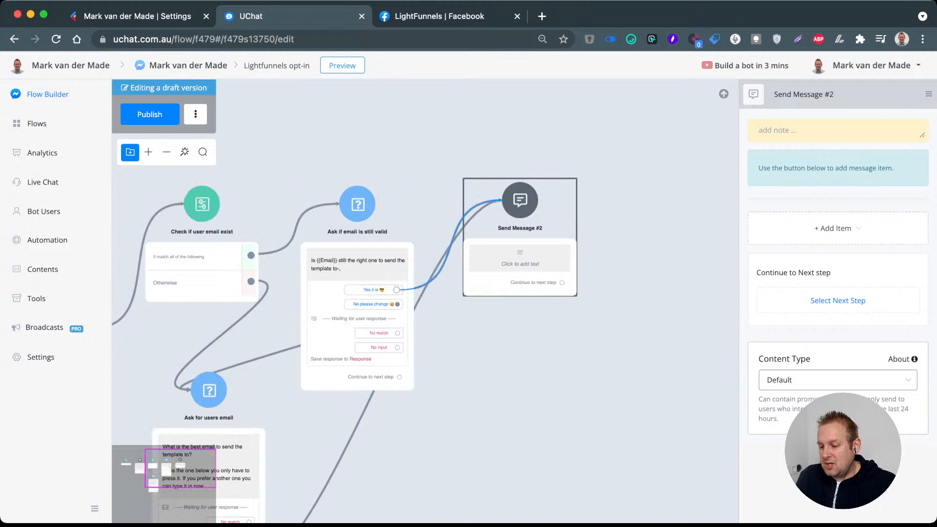
# Step: Rename the "Send Message #2" step as "Confirmation msg" and add a 1-second typing delay to it
pyautogui.tripleClick(805, 94)
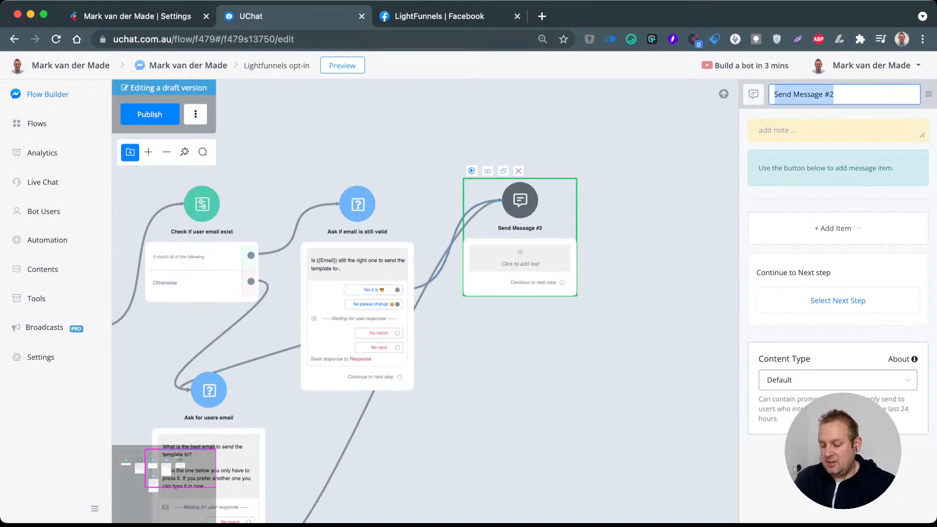
pyautogui.write('Confirmation')
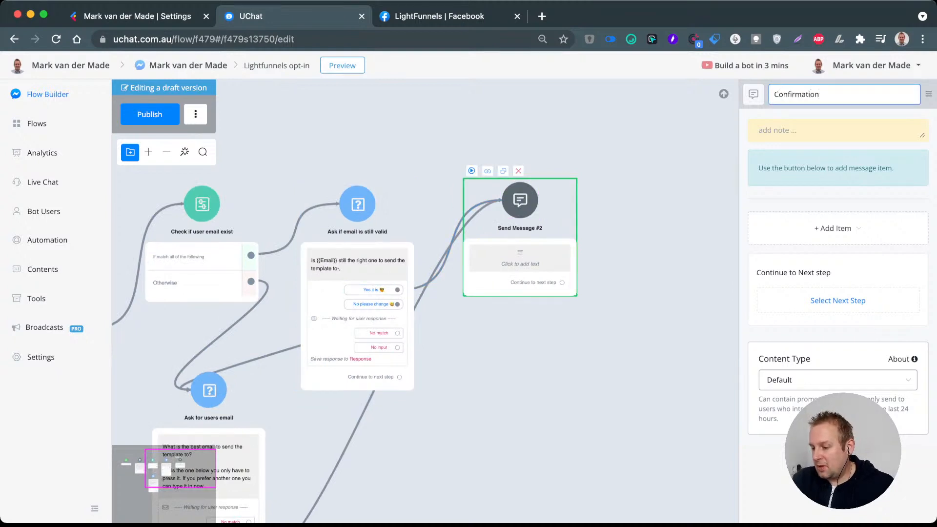
pyautogui.write(' msg')
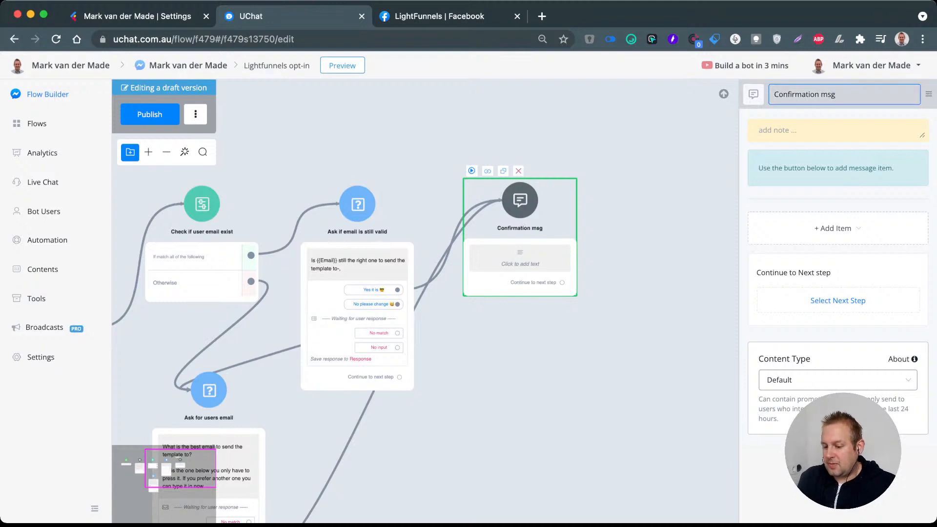
pyautogui.press('Return')
pyautogui.click(835, 228)
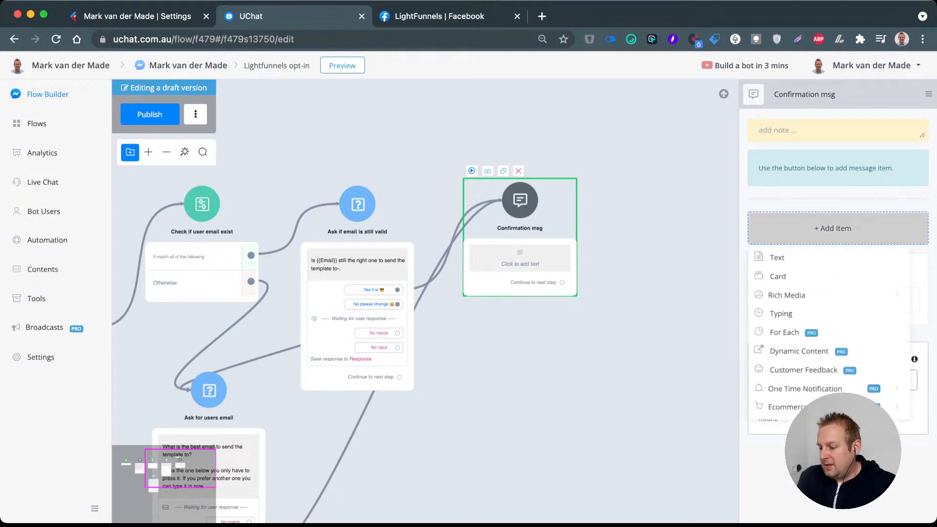
pyautogui.click(781, 313)
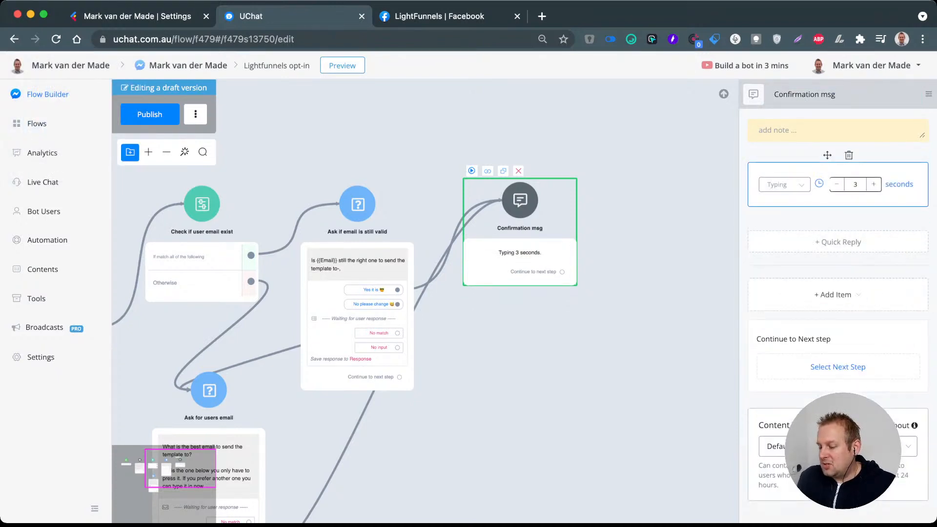
# Step: Add the text "Perfect! This way you will always have a backup to find your free template and use it whenever you want to" below the delay
pyautogui.click(835, 294)
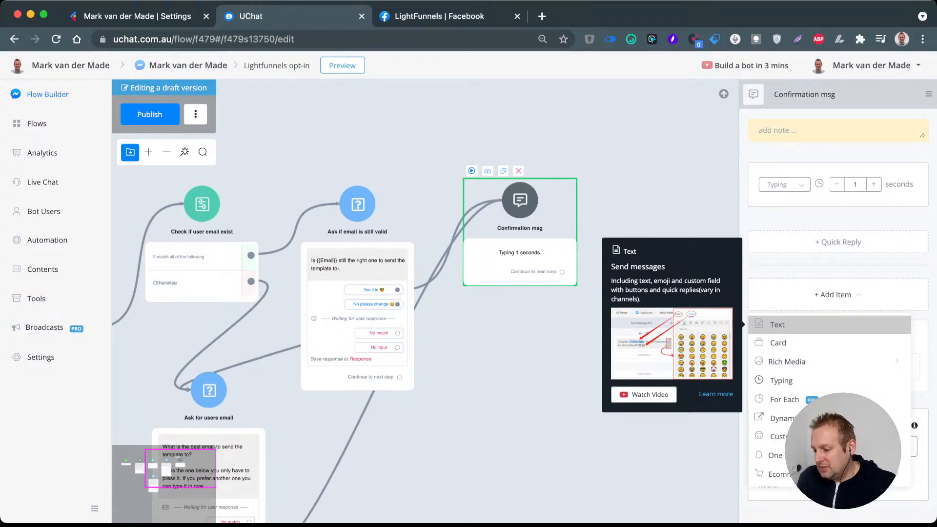
pyautogui.click(777, 324)
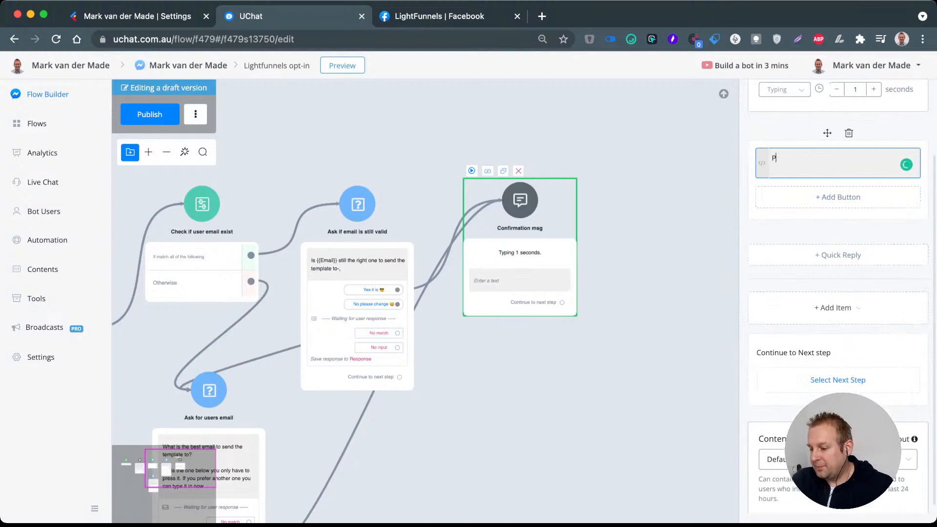
pyautogui.write('Perfect')
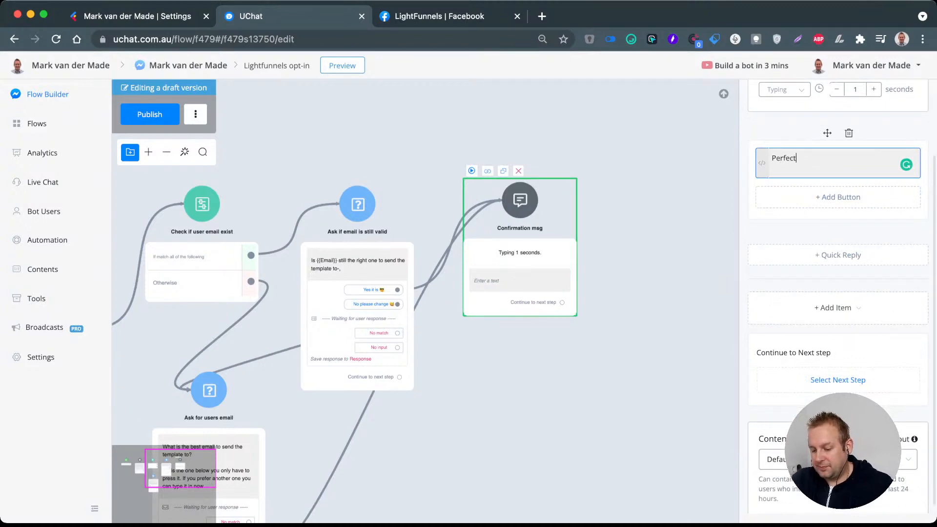
pyautogui.write('!')
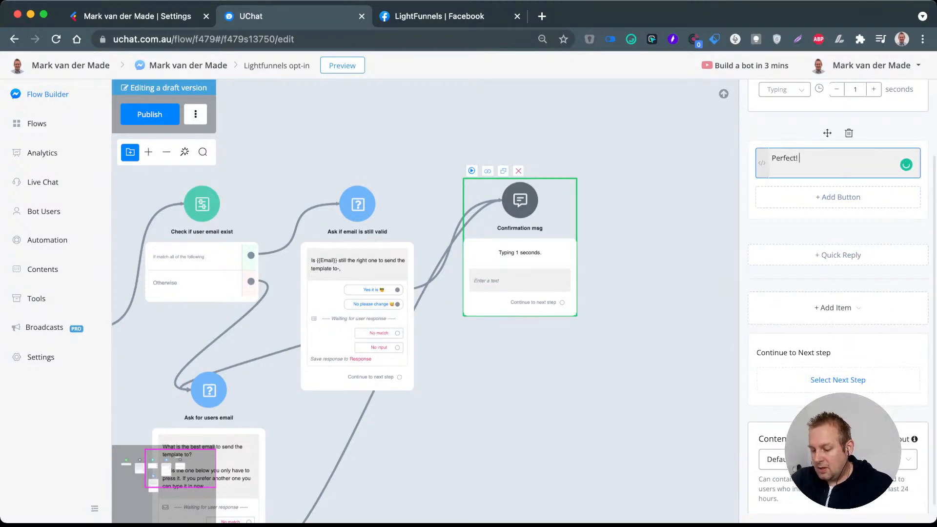
pyautogui.write(' This ')
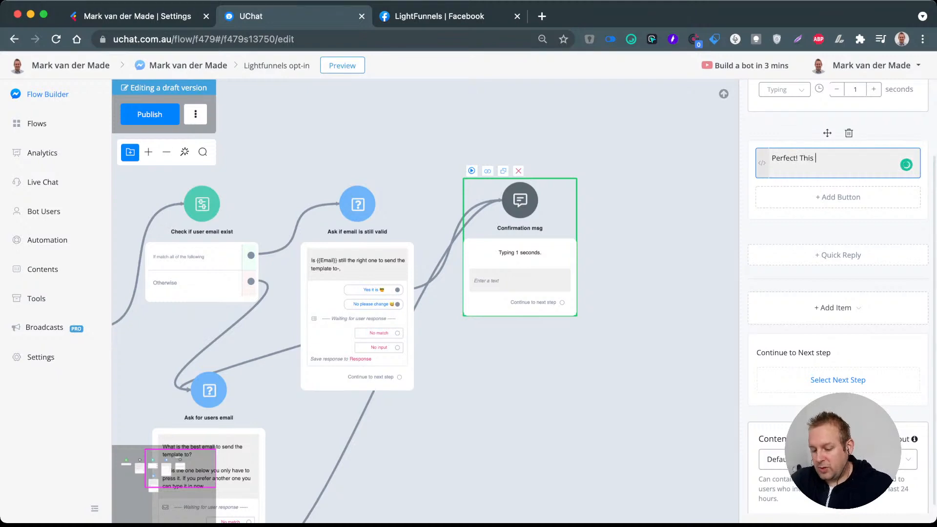
pyautogui.write('way you w')
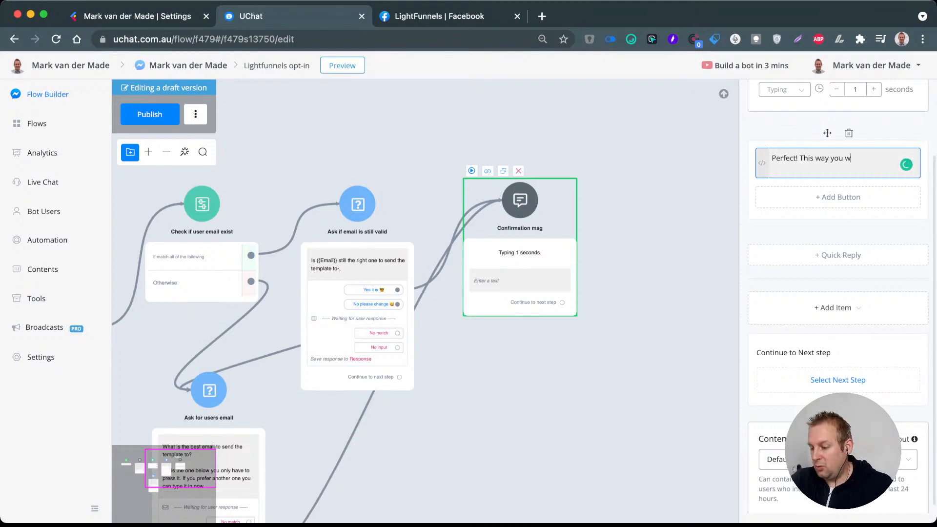
pyautogui.write('ill always ')
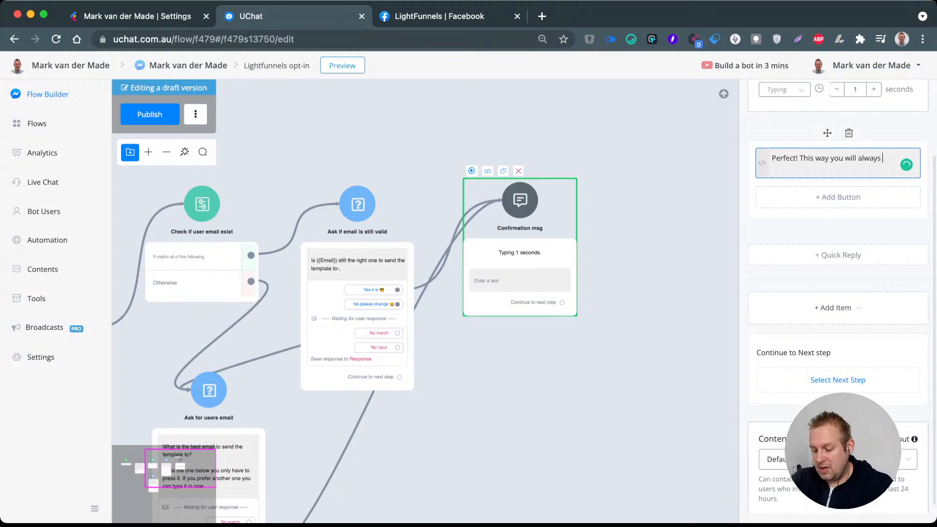
pyautogui.write('have a backup')
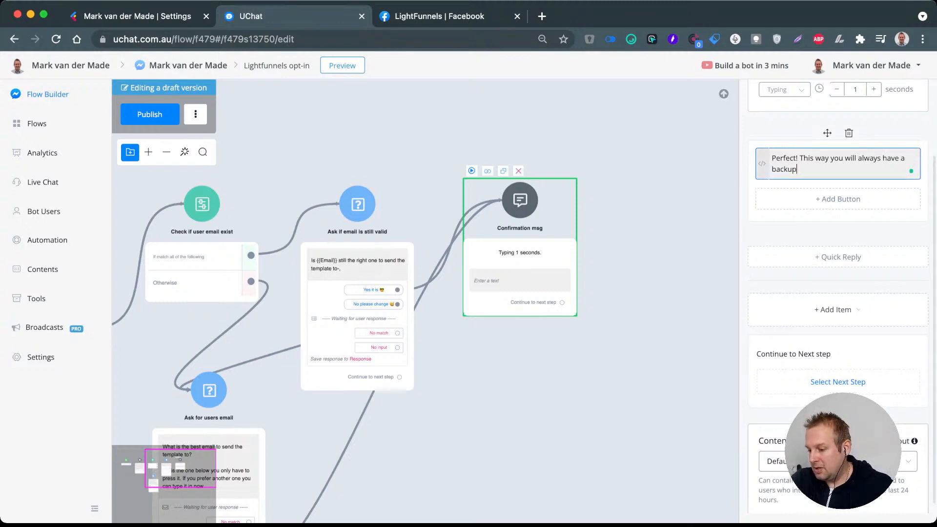
pyautogui.write(' to find your')
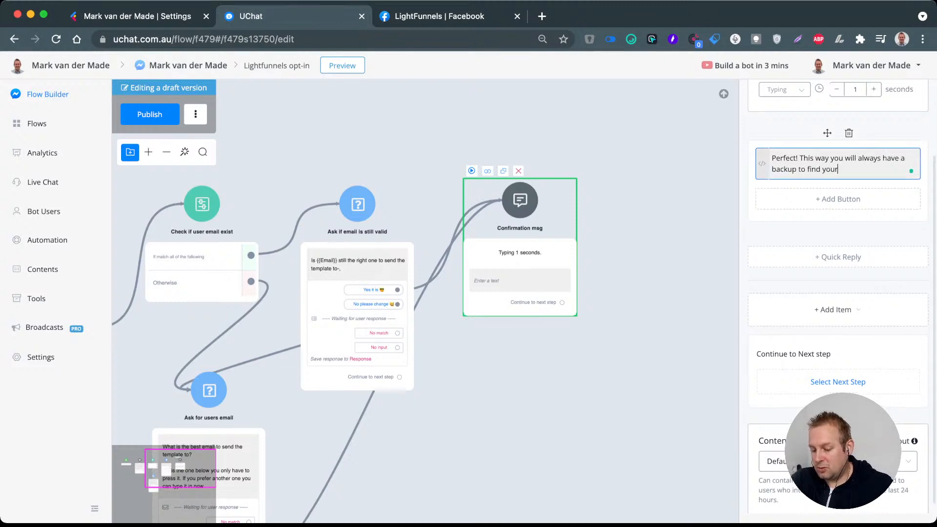
pyautogui.write(' free temoa')
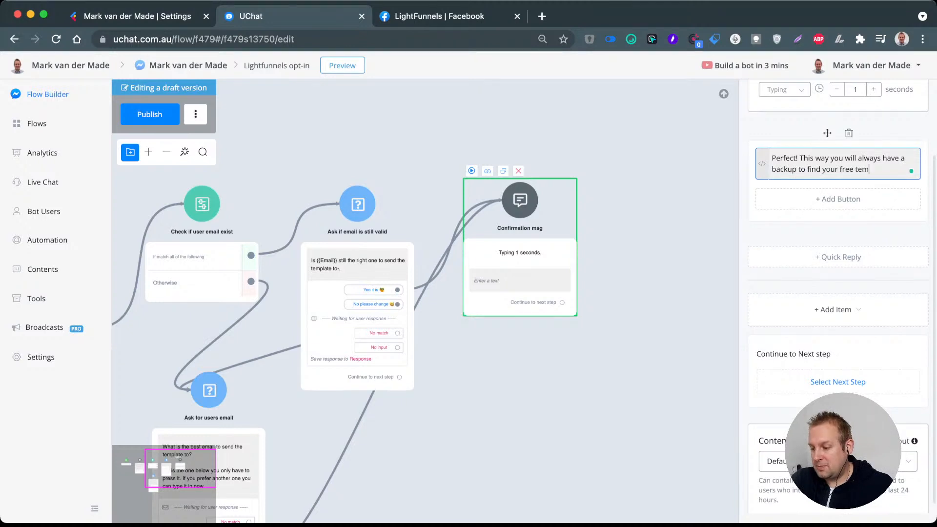
pyautogui.press('BackSpace')
pyautogui.press('BackSpace')
pyautogui.write('plate an')
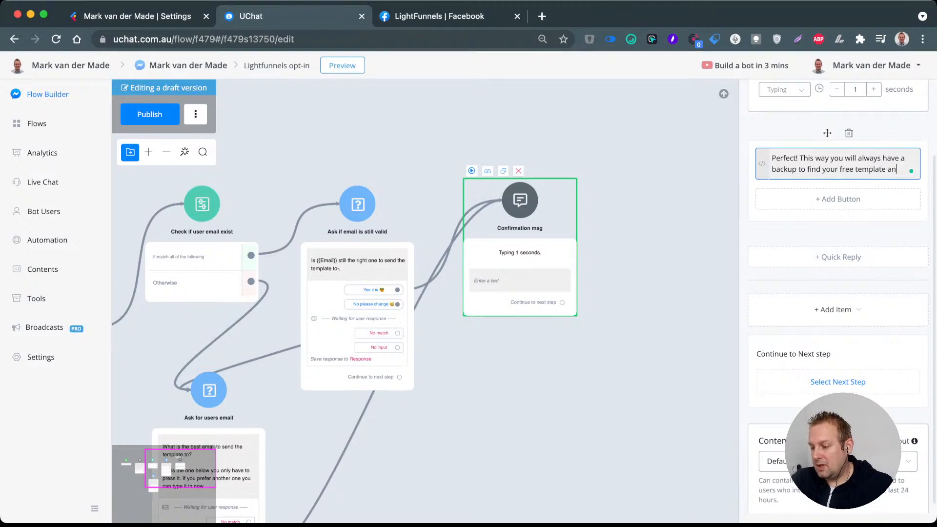
pyautogui.write('d use it')
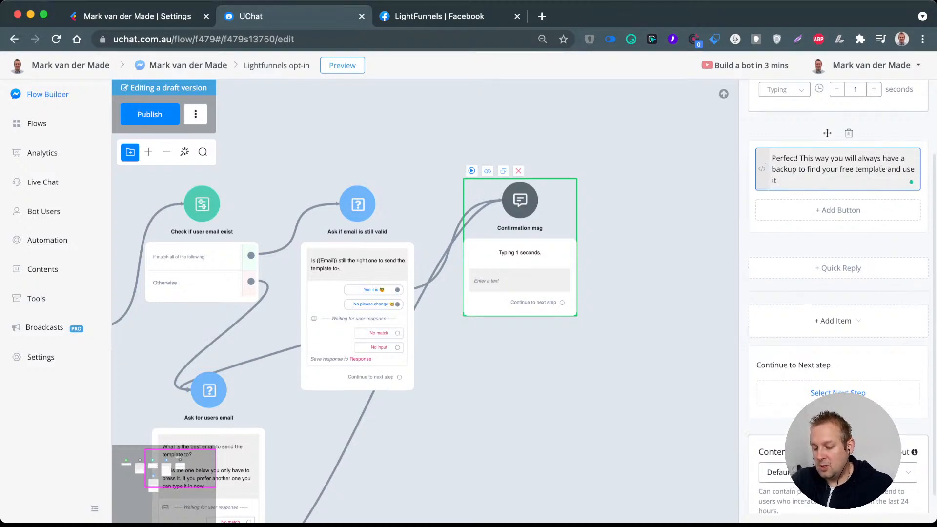
pyautogui.write(' whenever you w')
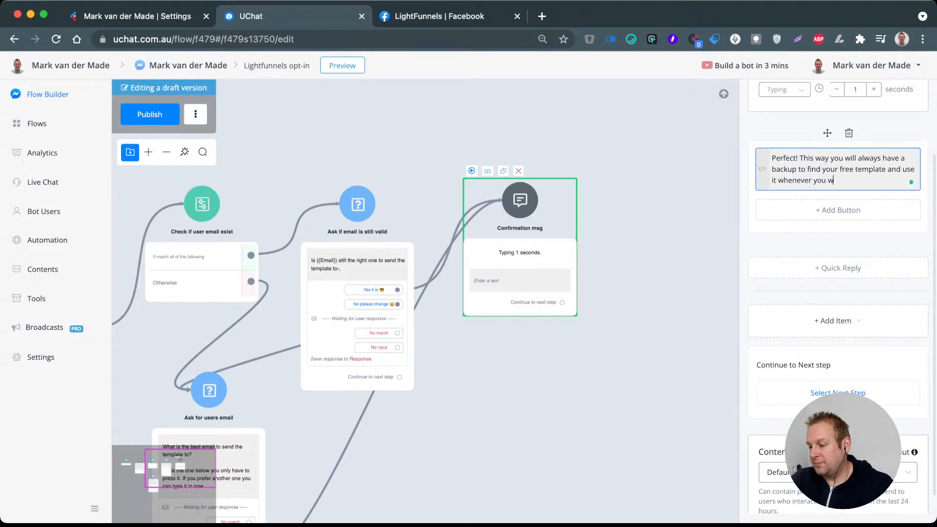
pyautogui.write('ant to')
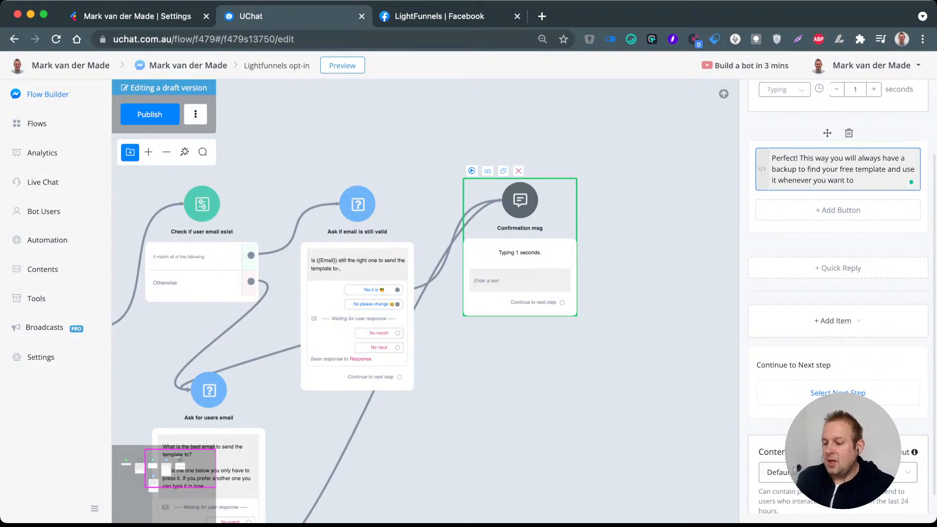
pyautogui.click(595, 286)
# Step: Review the flow's steps and connections from the introduction through the email check and questions to the confirmation message
pyautogui.scroll(-4, 596, 285)
pyautogui.moveTo(595, 286); pyautogui.dragTo(735, 197)
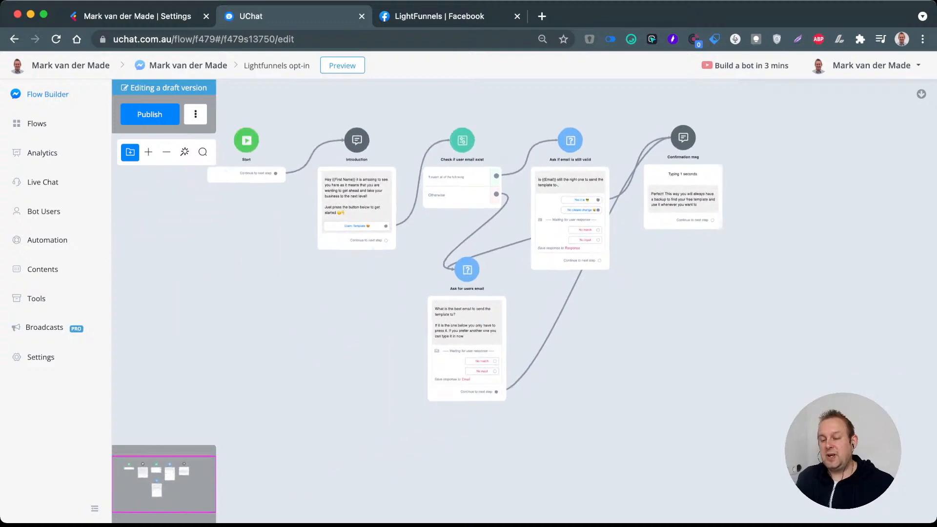
pyautogui.scroll(5, 291, 126)
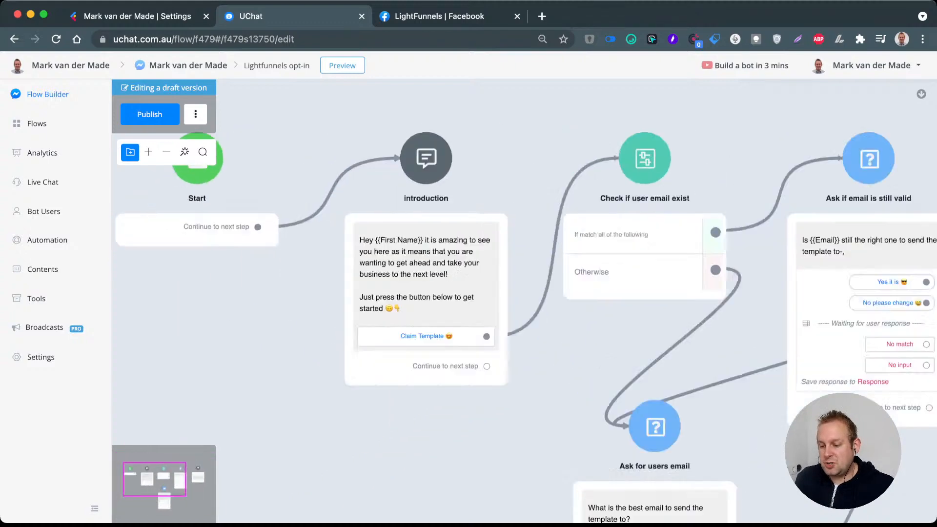
pyautogui.scroll(-4, 441, 218)
pyautogui.scroll(4, 438, 262)
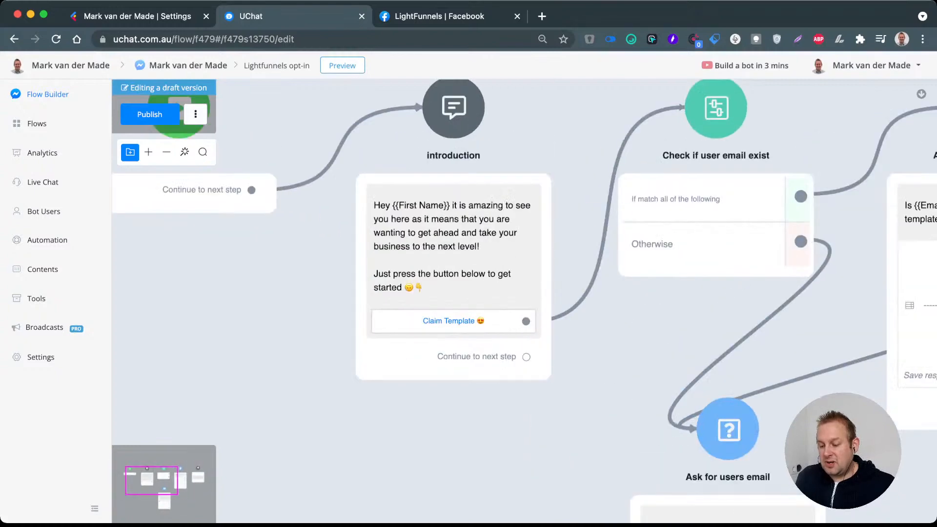
pyautogui.moveTo(600, 351); pyautogui.dragTo(369, 292)
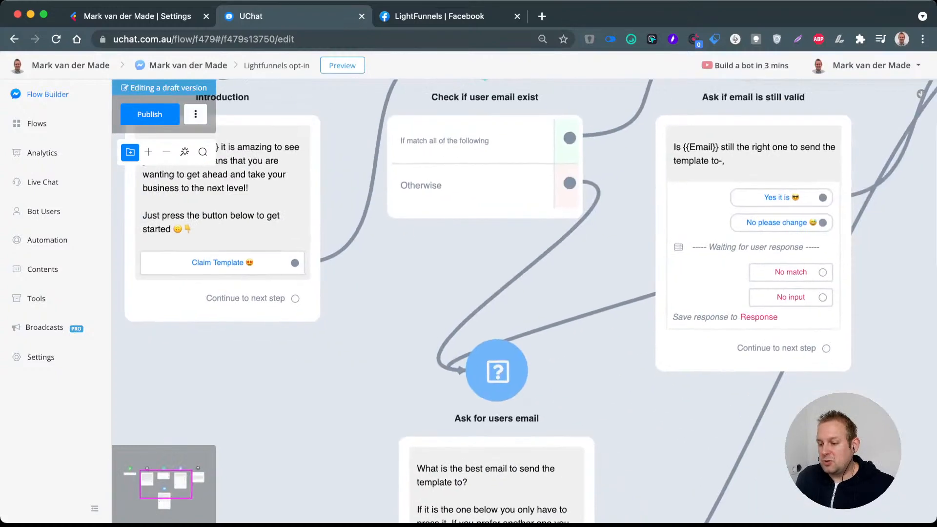
pyautogui.scroll(-3, 461, 269)
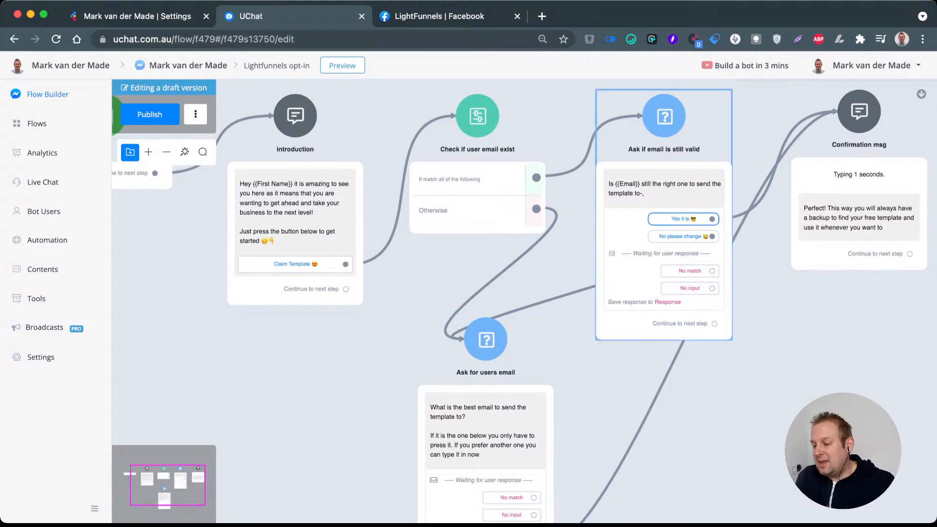
# Step: Connect the "Confirmation msg" step's continuation to a new Condition step placed beside it
pyautogui.moveTo(824, 312); pyautogui.dragTo(459, 310)
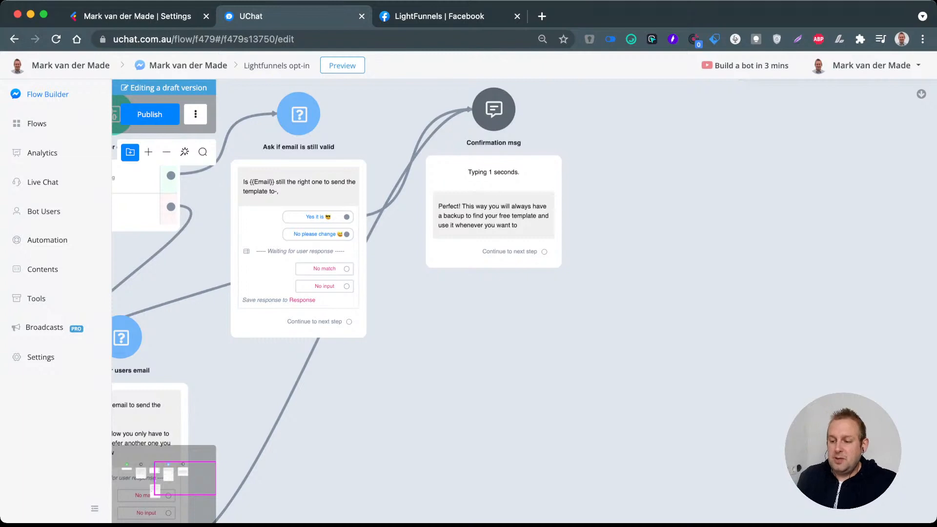
pyautogui.moveTo(494, 110); pyautogui.dragTo(494, 115)
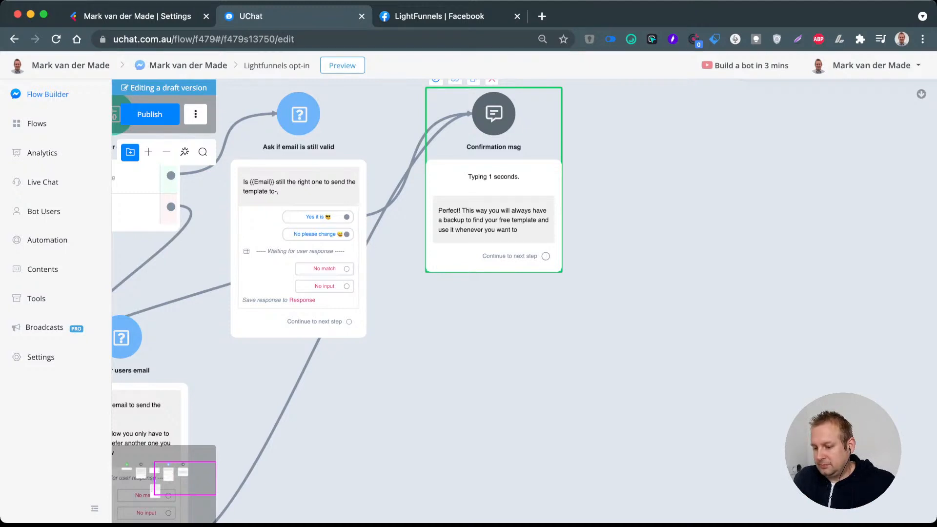
pyautogui.moveTo(545, 256); pyautogui.dragTo(659, 165)
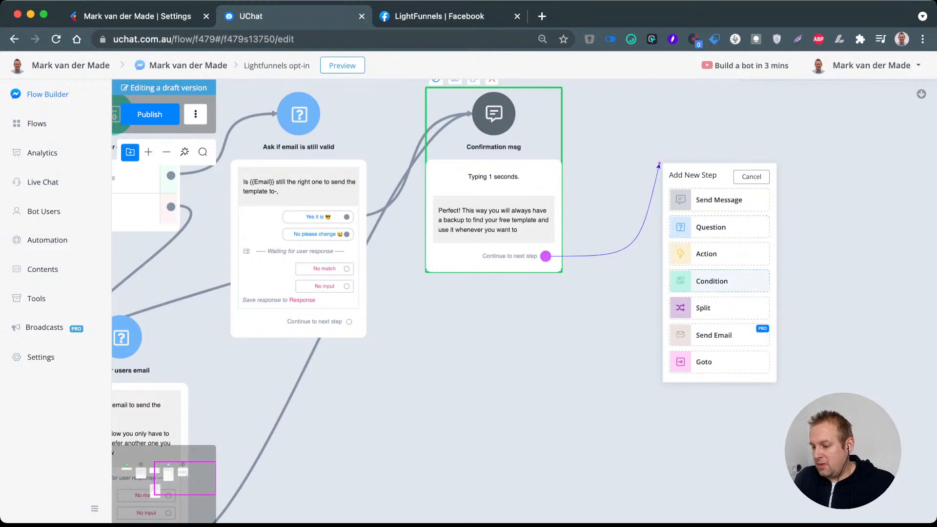
pyautogui.click(711, 281)
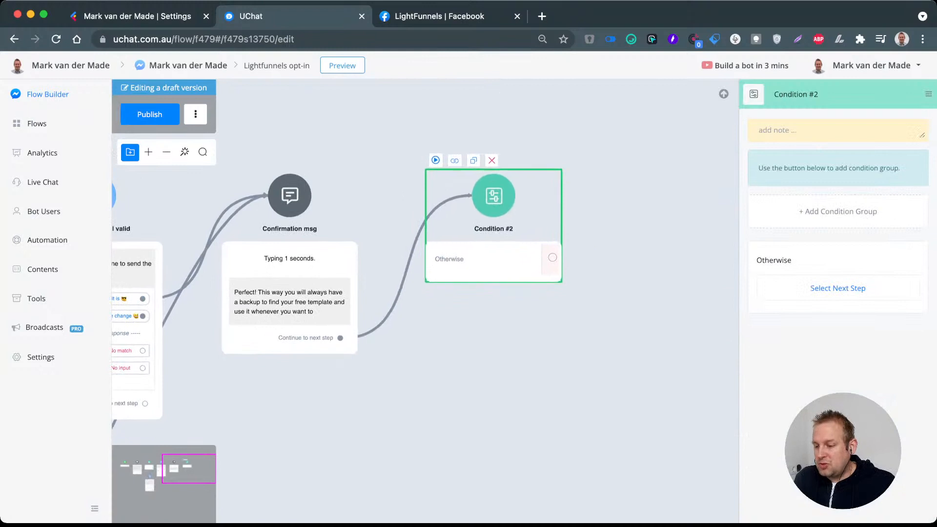
# Step: Rename the new condition step as "Does phone number exist?"
pyautogui.press('super+a')
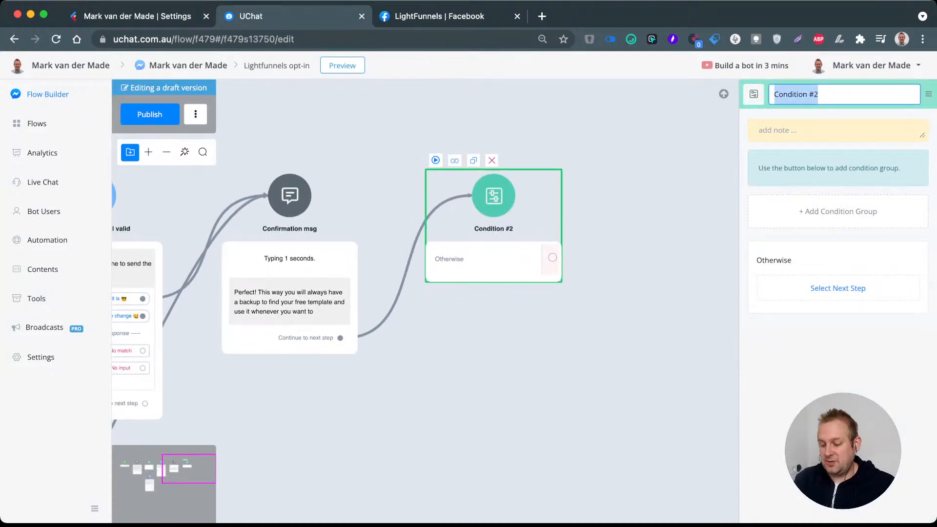
pyautogui.write('Does ph')
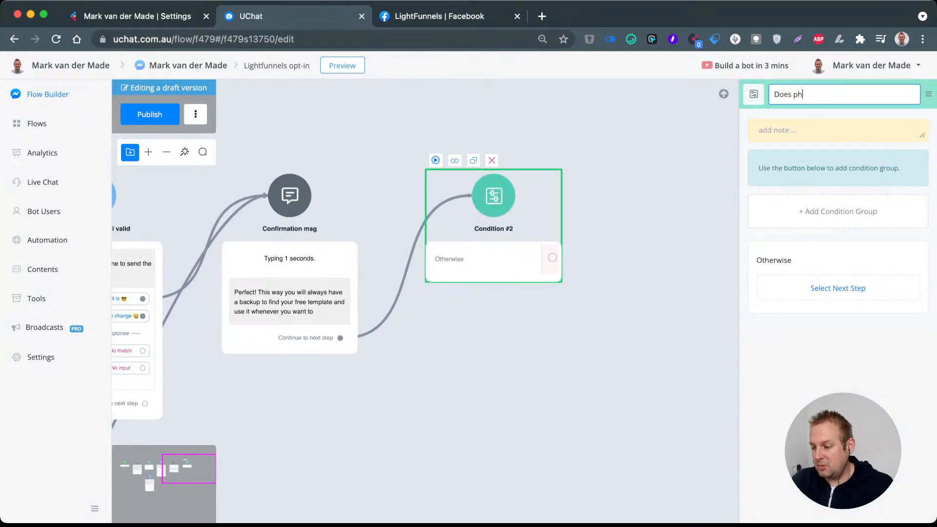
pyautogui.write('one number e')
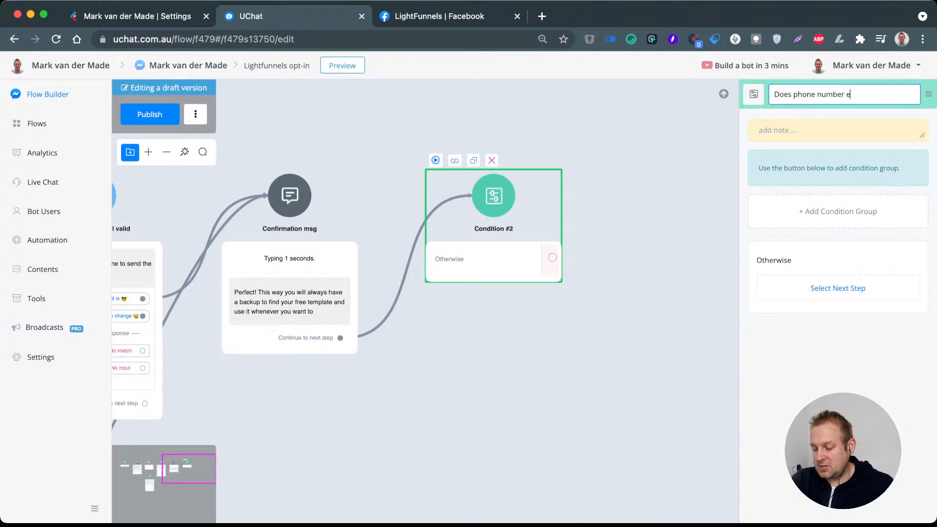
pyautogui.write('xist?')
pyautogui.press('Return')
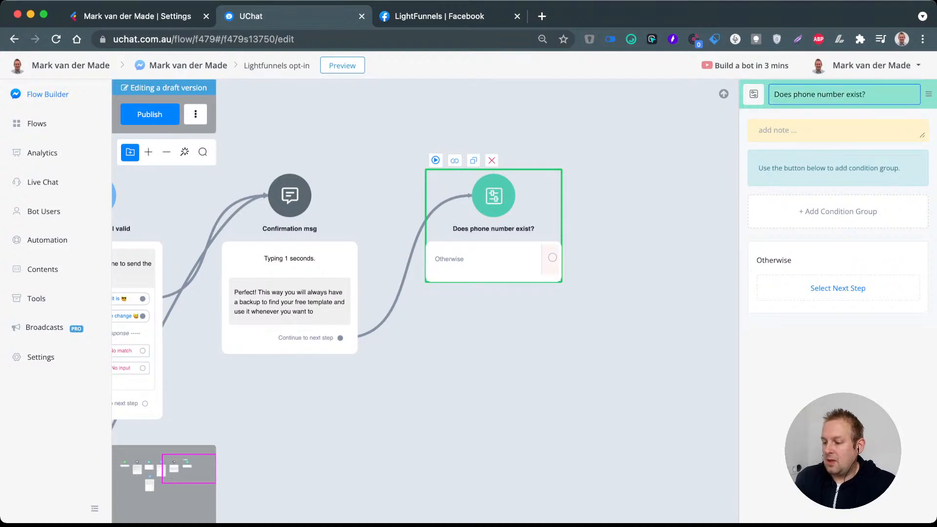
# Step: Add a condition group to the "Does phone number exist?" step with the condition Phone has any value
pyautogui.click(838, 211)
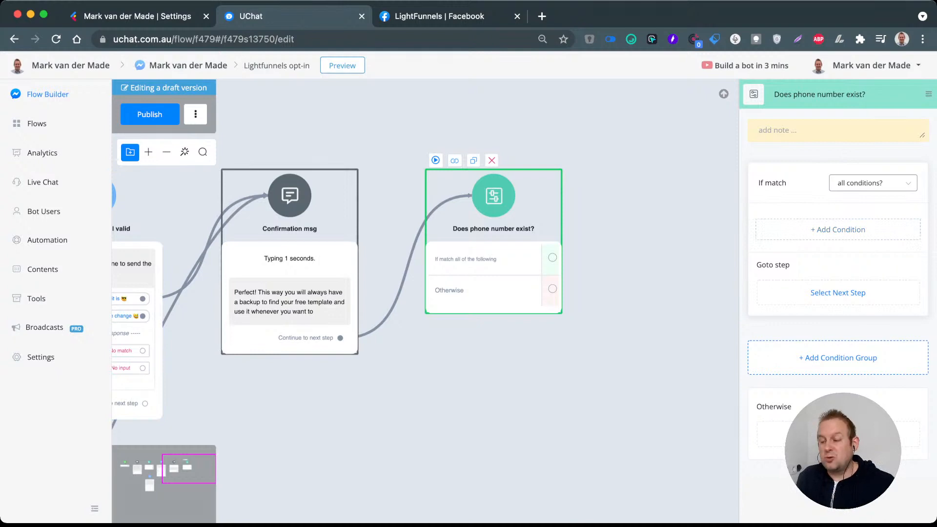
pyautogui.click(838, 229)
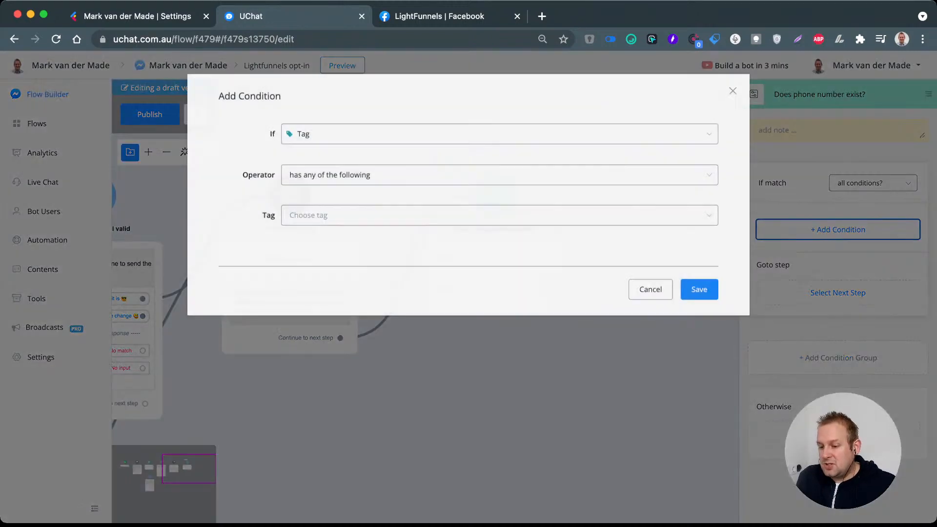
pyautogui.click(499, 134)
pyautogui.write('phone')
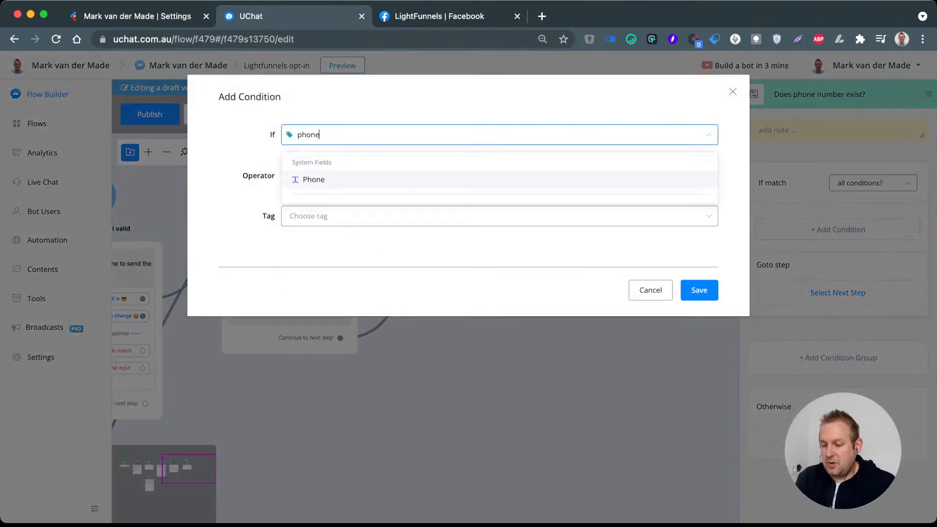
pyautogui.press('Return')
pyautogui.click(499, 175)
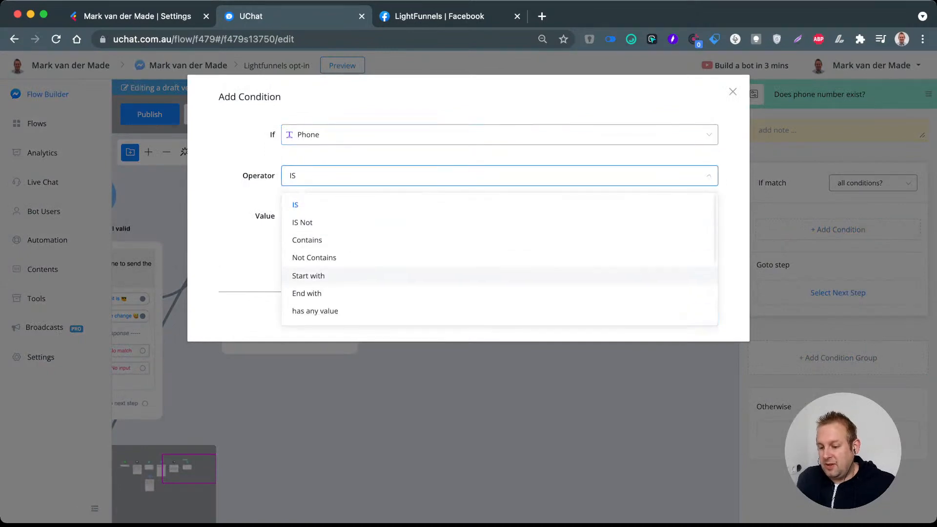
pyautogui.click(499, 310)
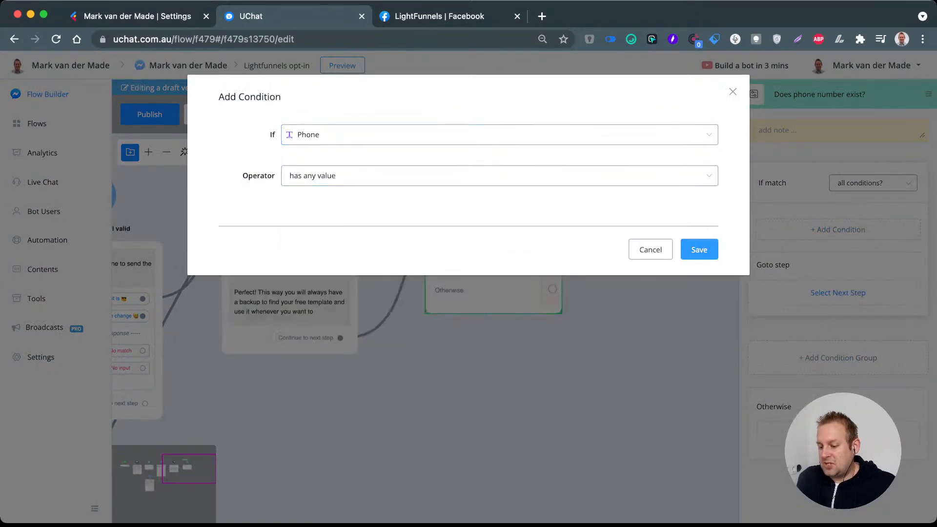
pyautogui.click(699, 249)
# Step: Connect the phone condition's Otherwise branch to a new Question step placed below it
pyautogui.scroll(-1, 424, 293)
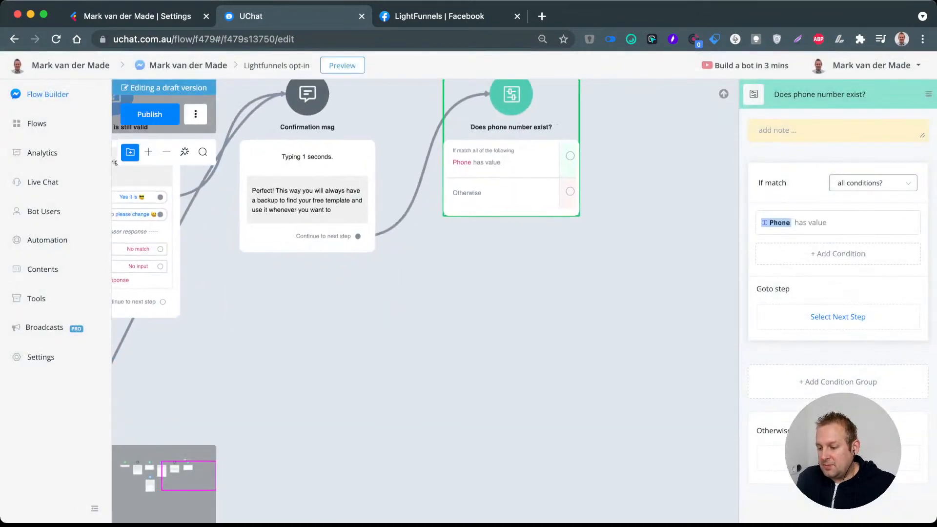
pyautogui.moveTo(570, 192); pyautogui.dragTo(461, 255)
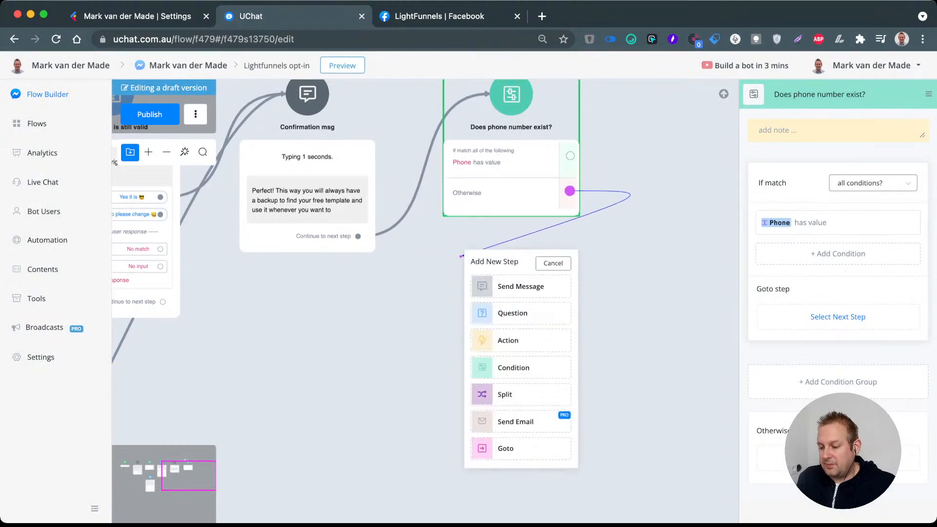
pyautogui.click(512, 313)
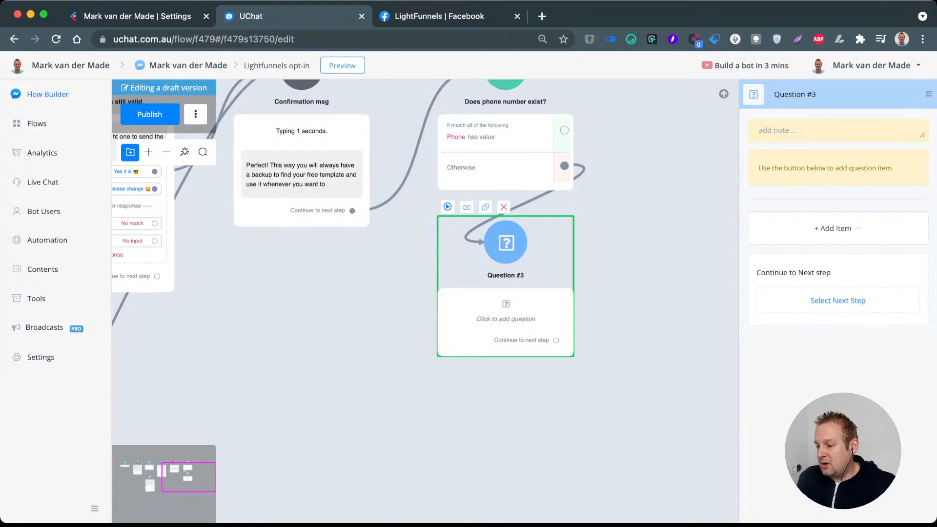
# Step: Rename the new question step as "Ask for a phone number" and add a Phone question item to it
pyautogui.tripleClick(796, 94)
pyautogui.write('Ask f')
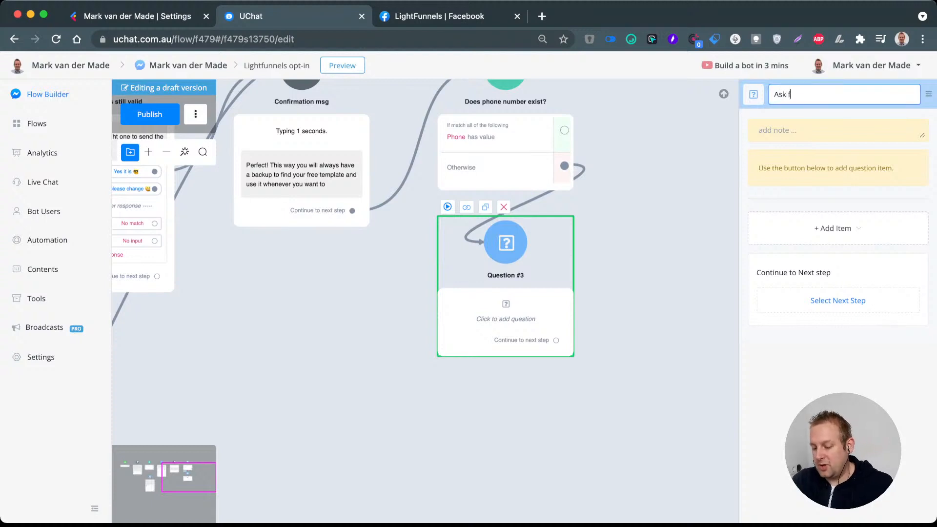
pyautogui.write('or a phone number')
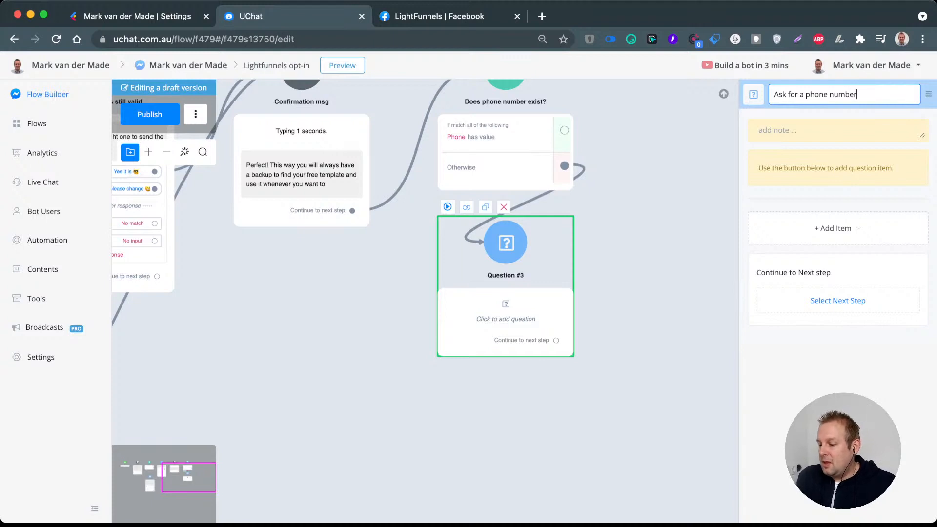
pyautogui.click(833, 228)
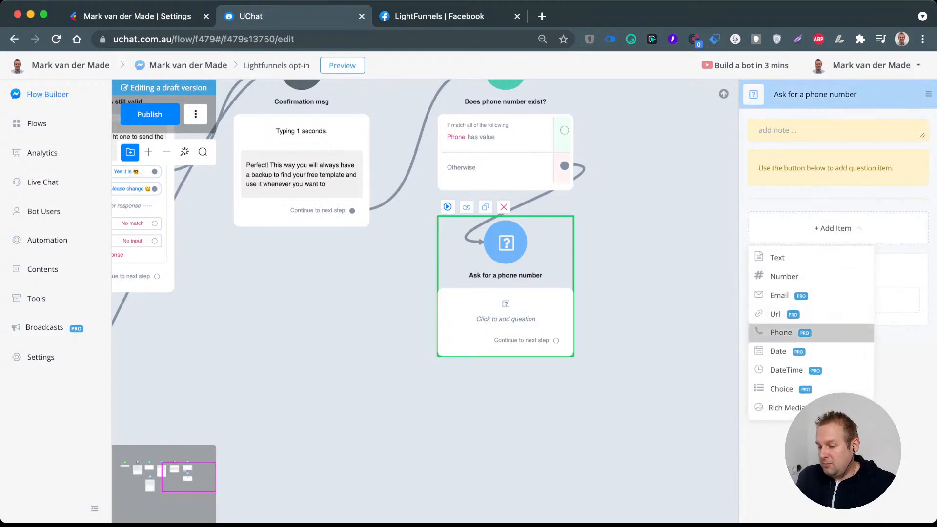
pyautogui.click(780, 332)
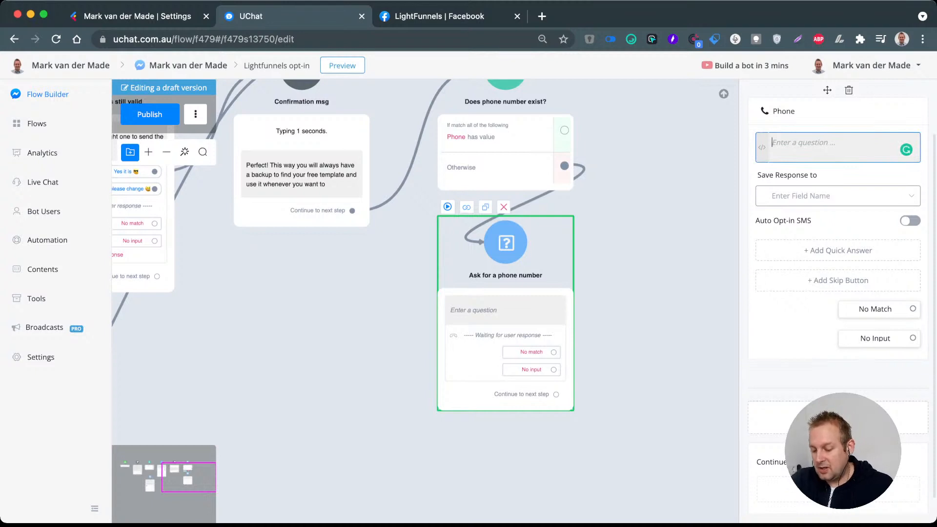
pyautogui.write('I')
pyautogui.press('BackSpace')
pyautogui.write('I would')
pyautogui.press('BackSpace')
pyautogui.press('BackSpace')
pyautogui.press('BackSpace')
pyautogui.press('BackSpace')
pyautogui.press('BackSpace')
pyautogui.press('BackSpace')
pyautogui.press('BackSpace')
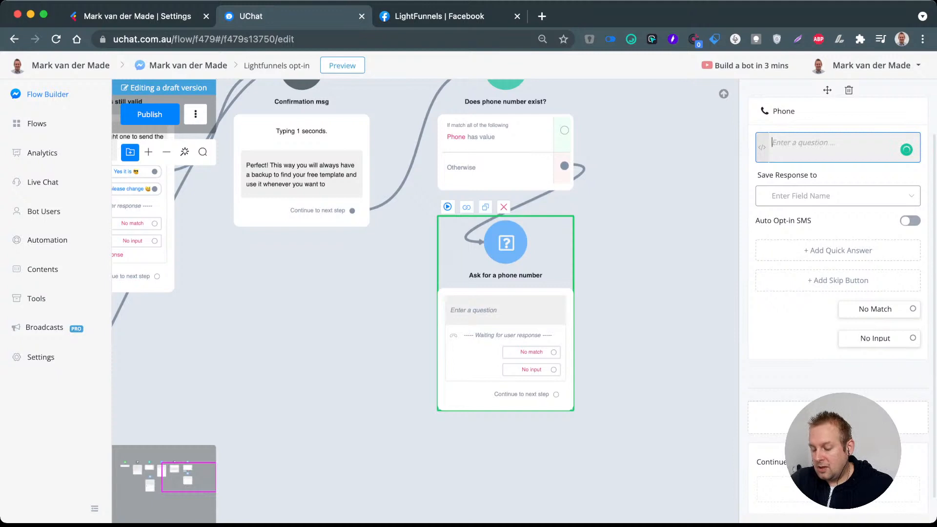
pyautogui.write('I')
pyautogui.press('BackSpace')
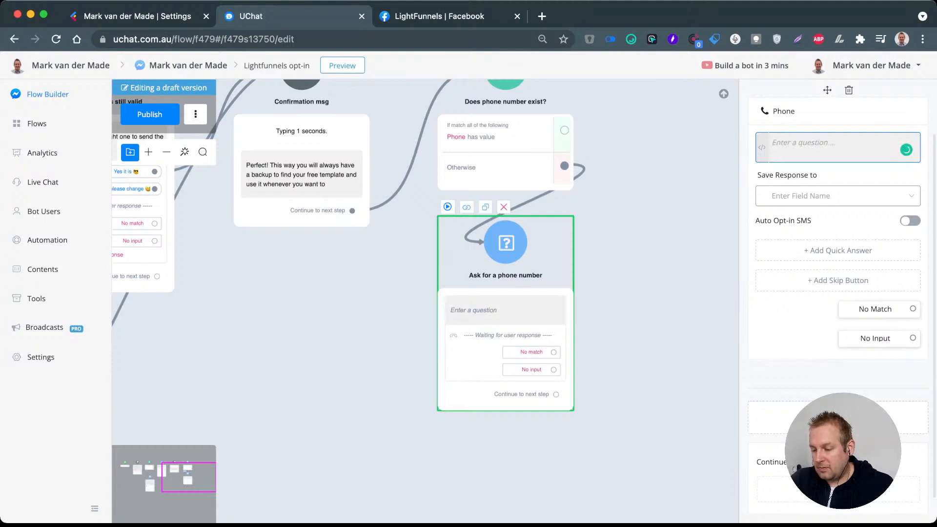
# Step: Enter the Phone item's question "What is the best number to send you updates on soon as I have a new free template for you?"
pyautogui.write('What is')
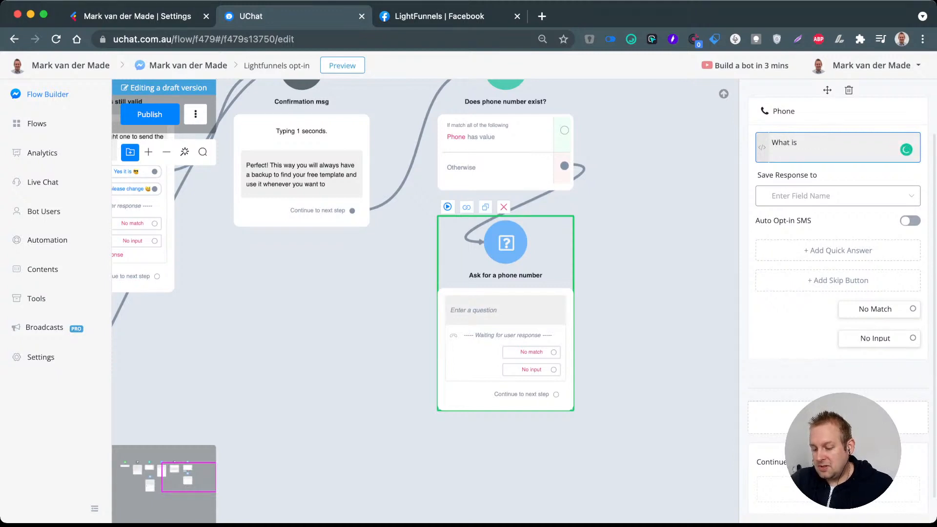
pyautogui.write(' the best numb')
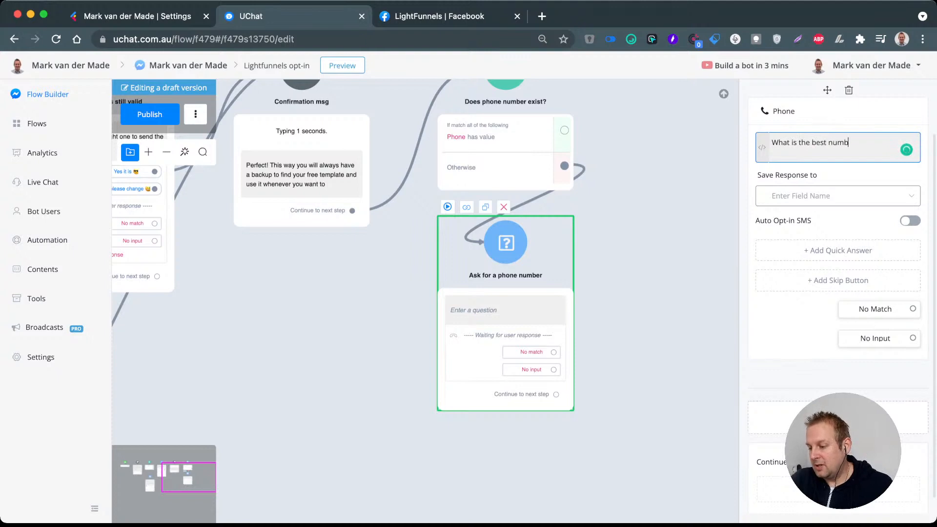
pyautogui.write('er to ')
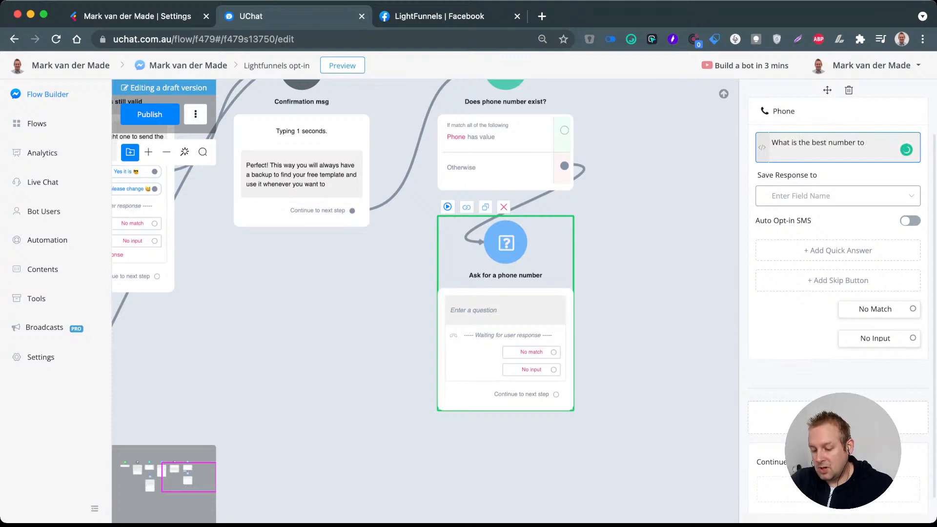
pyautogui.write('send you')
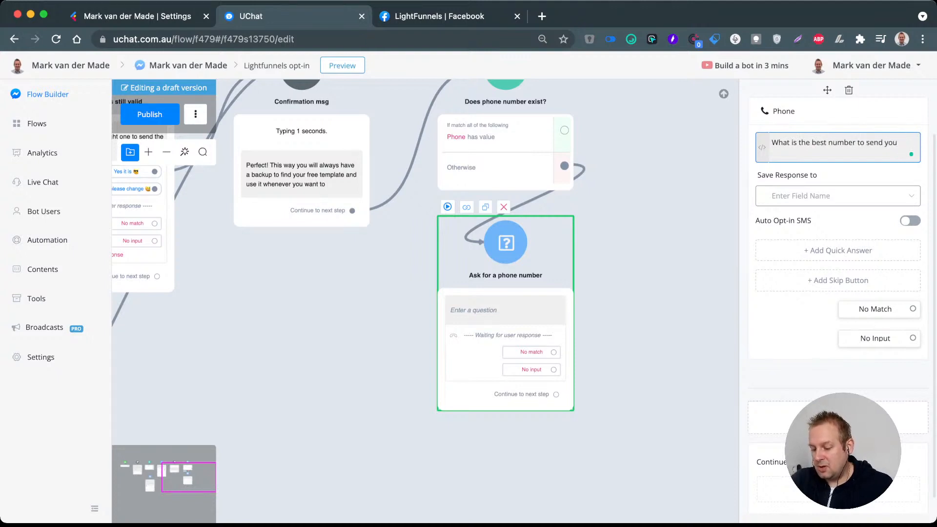
pyautogui.write(' updates')
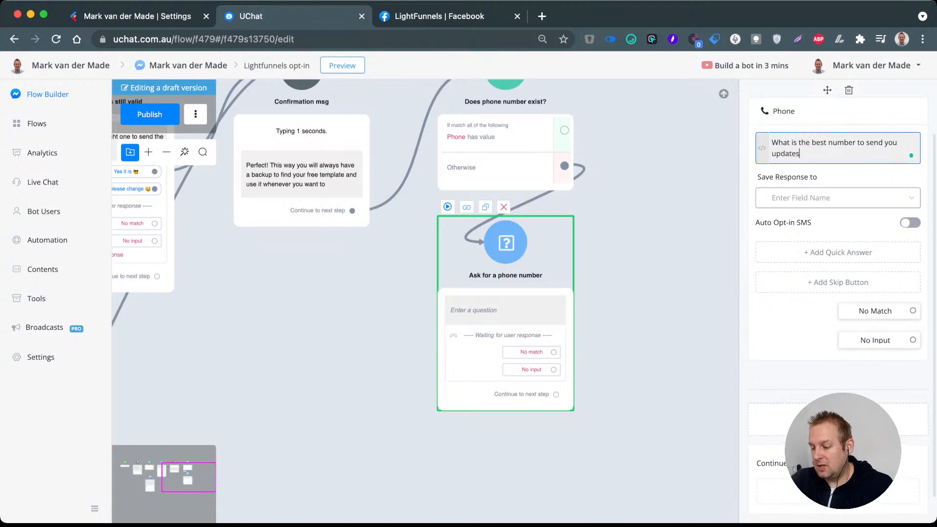
pyautogui.write(' on soon as ')
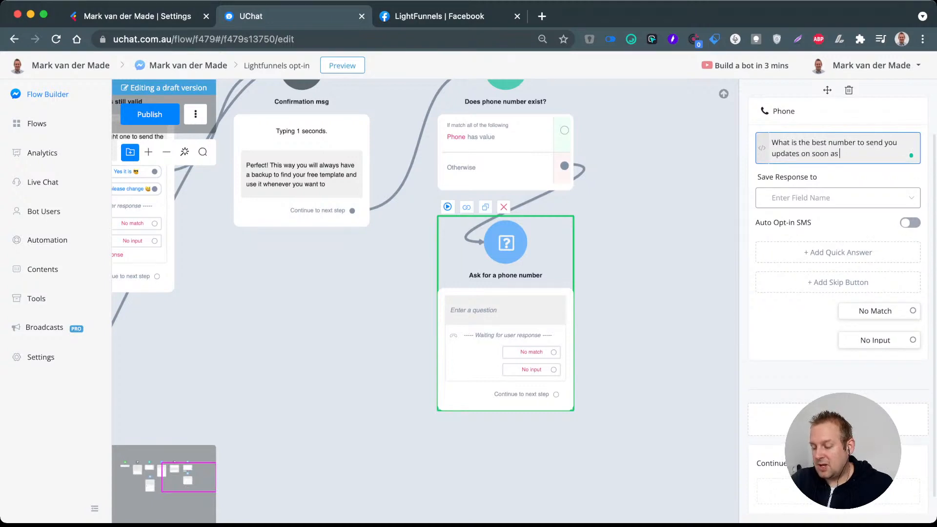
pyautogui.write('I have a f')
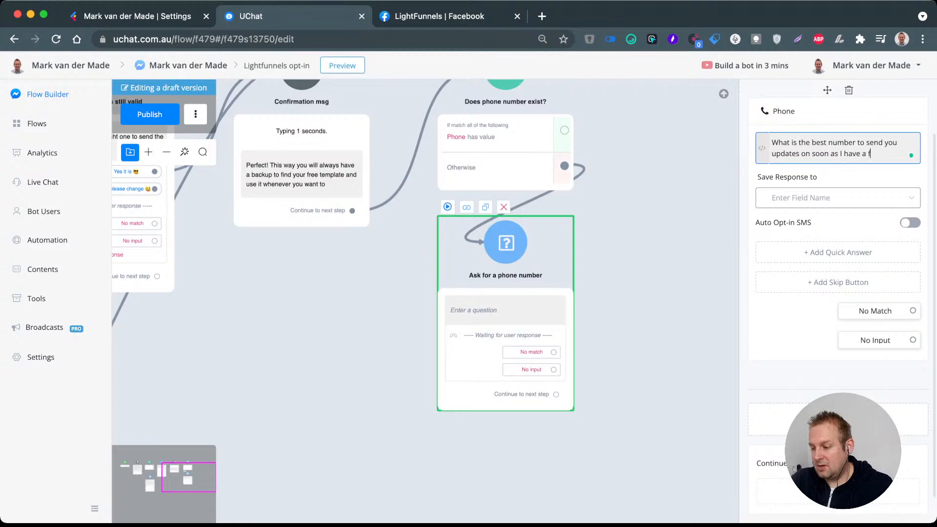
pyautogui.press('BackSpace')
pyautogui.write('new free ')
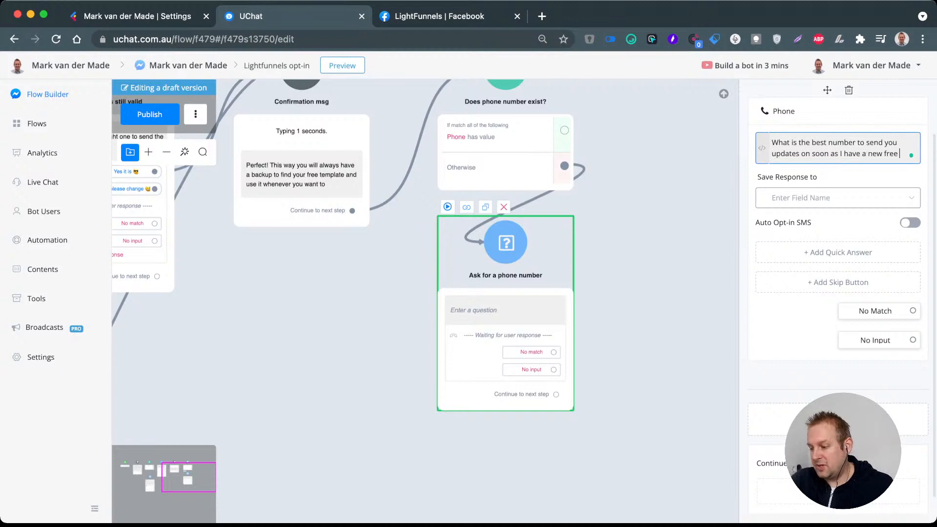
pyautogui.write('template for you?')
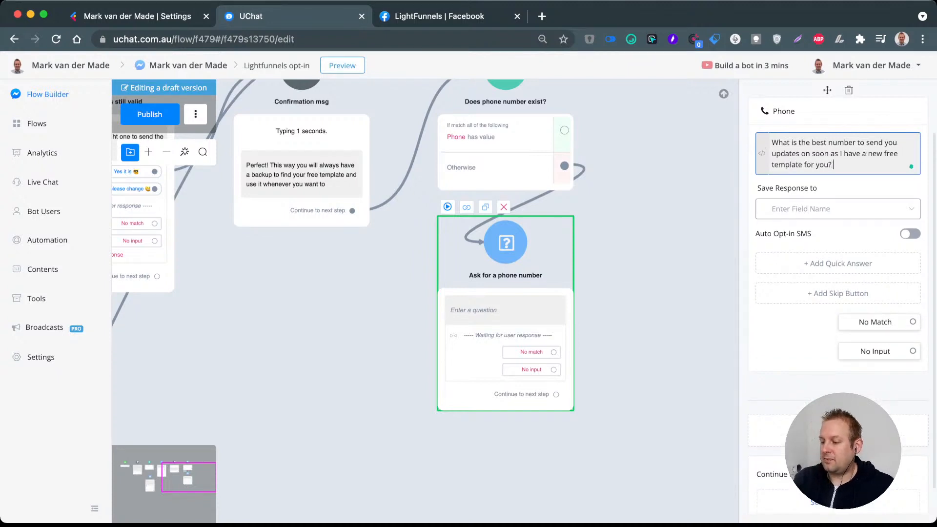
# Step: Add a second question paragraph "If it is the one below you only press it and otherwise you can type in your preferred number now"
pyautogui.press('Return')
pyautogui.write('If it')
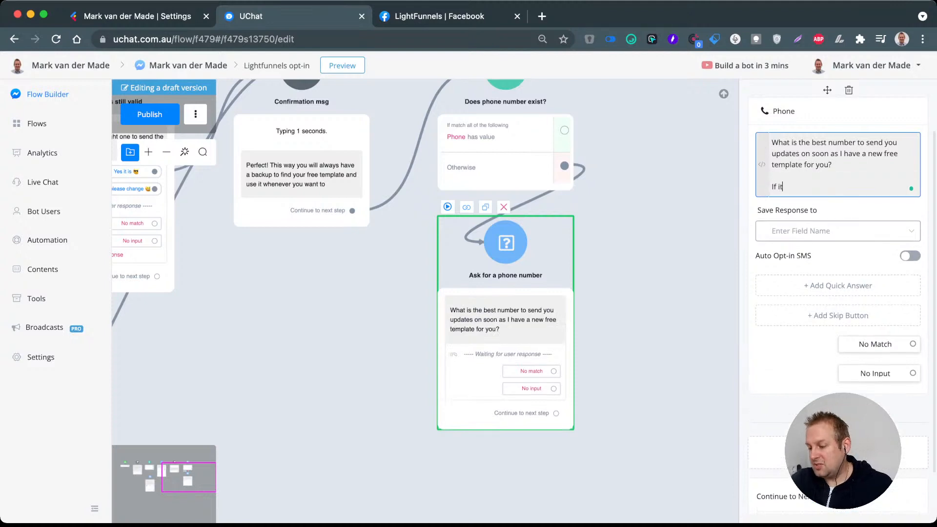
pyautogui.write(' is th')
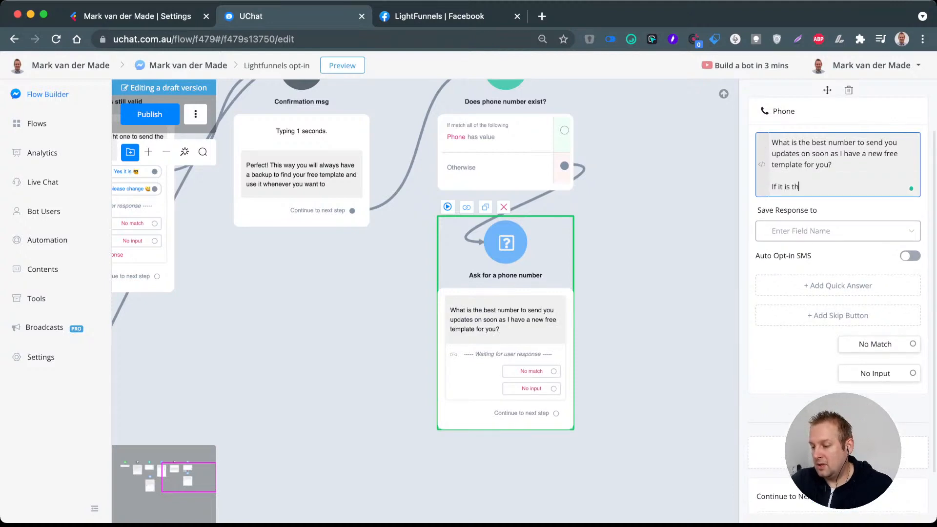
pyautogui.write('e one below')
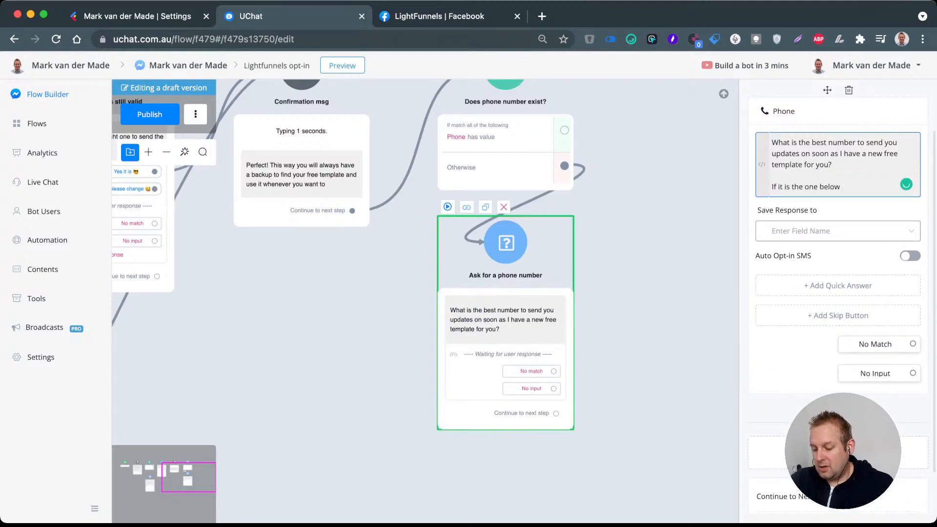
pyautogui.write(' you only pr')
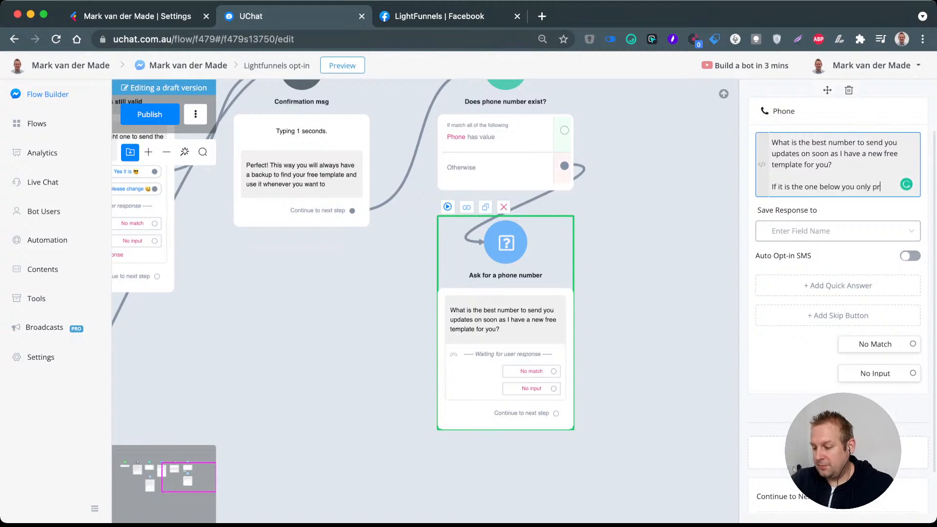
pyautogui.write('ess it and otherwsie')
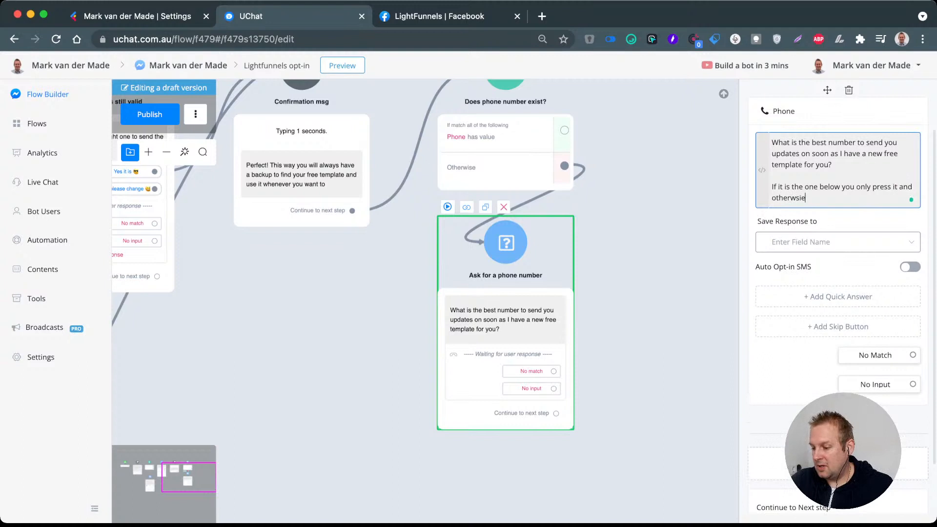
pyautogui.press('BackSpace')
pyautogui.press('BackSpace')
pyautogui.press('BackSpace')
pyautogui.write('ise you can ')
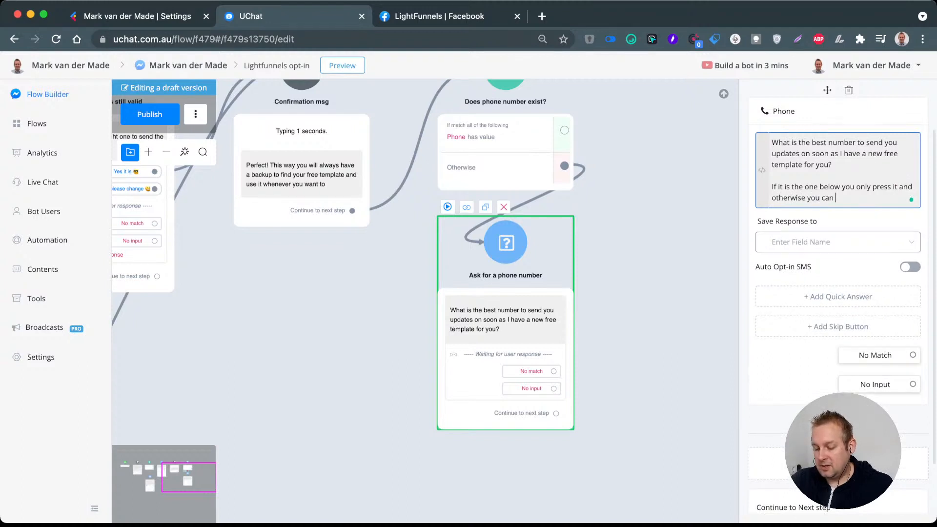
pyautogui.write('type')
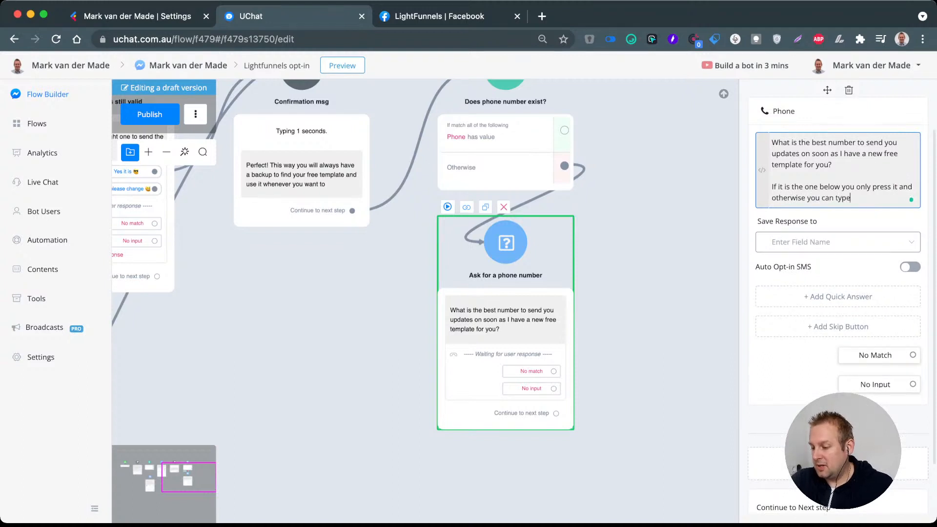
pyautogui.write(' in your')
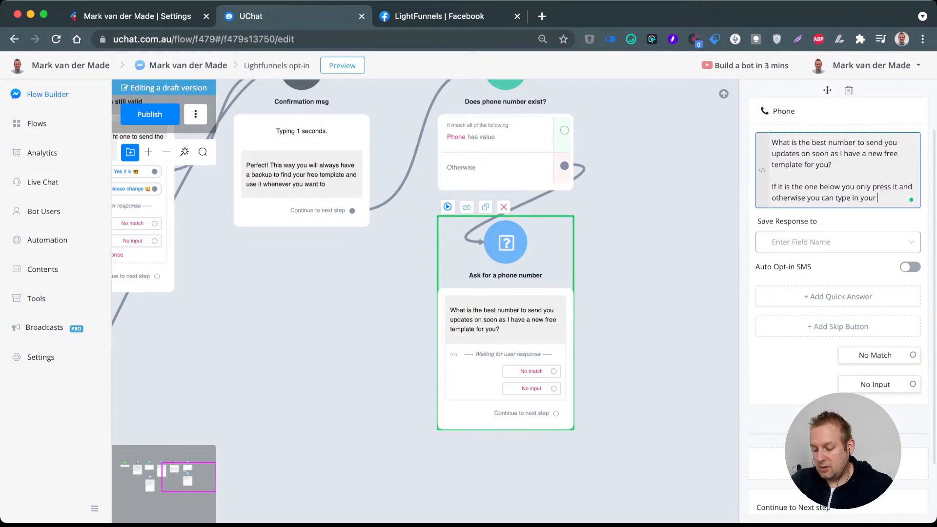
pyautogui.write(' preferred number now')
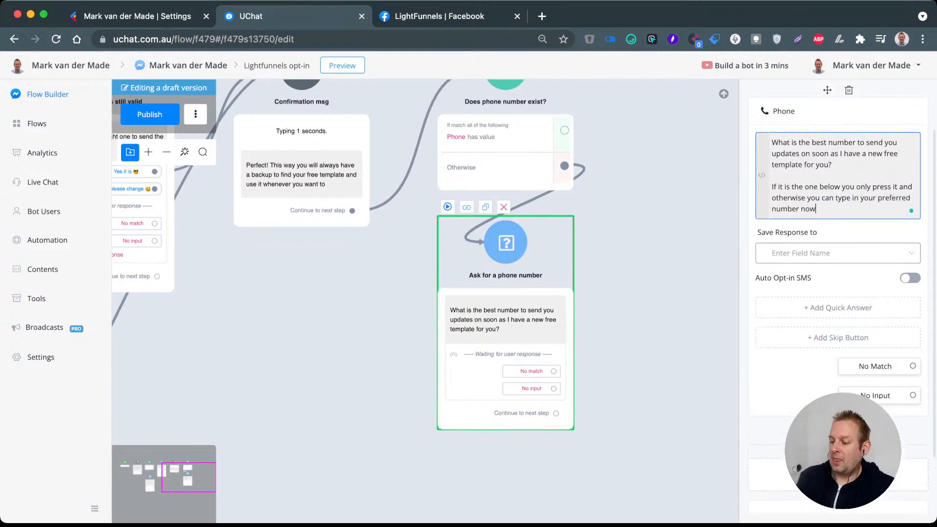
# Step: Save the phone question's response to the Phone system field and enable Auto Opt-in SMS
pyautogui.scroll(-1, 838, 210)
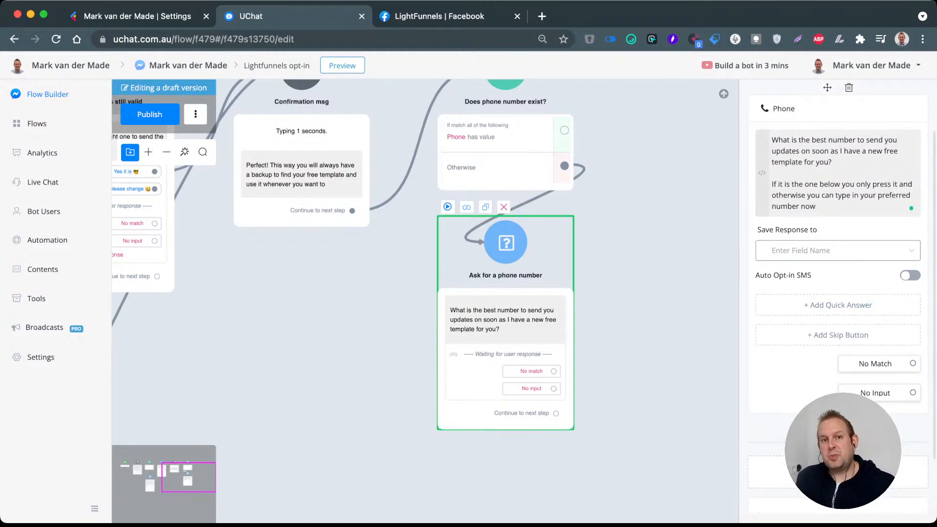
pyautogui.click(838, 250)
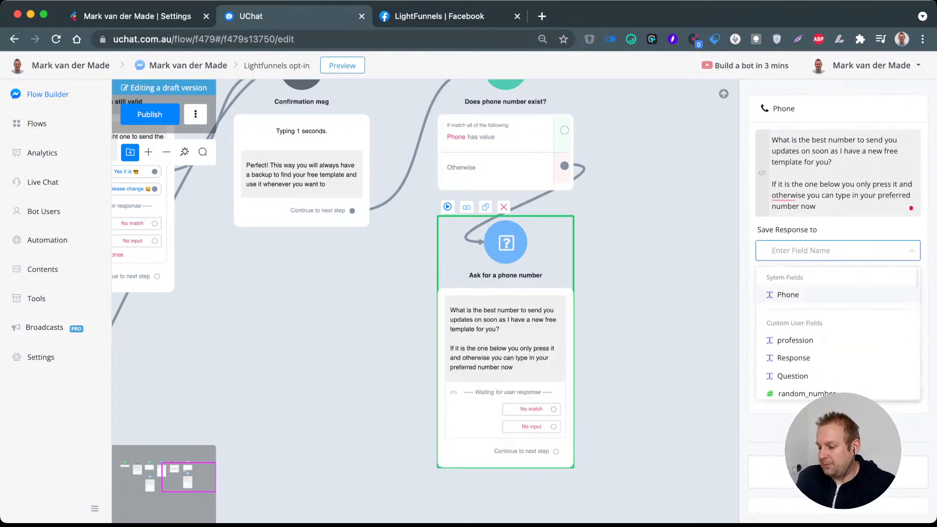
pyautogui.click(786, 294)
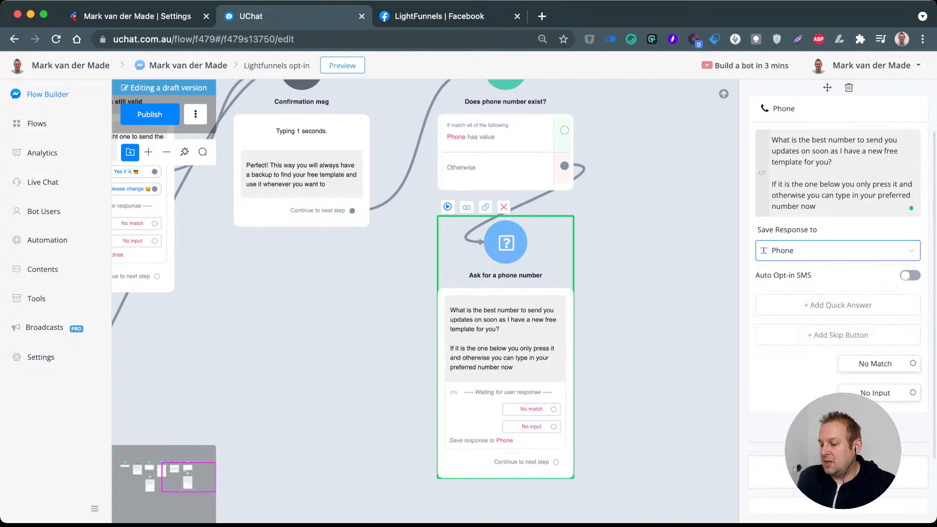
pyautogui.click(910, 275)
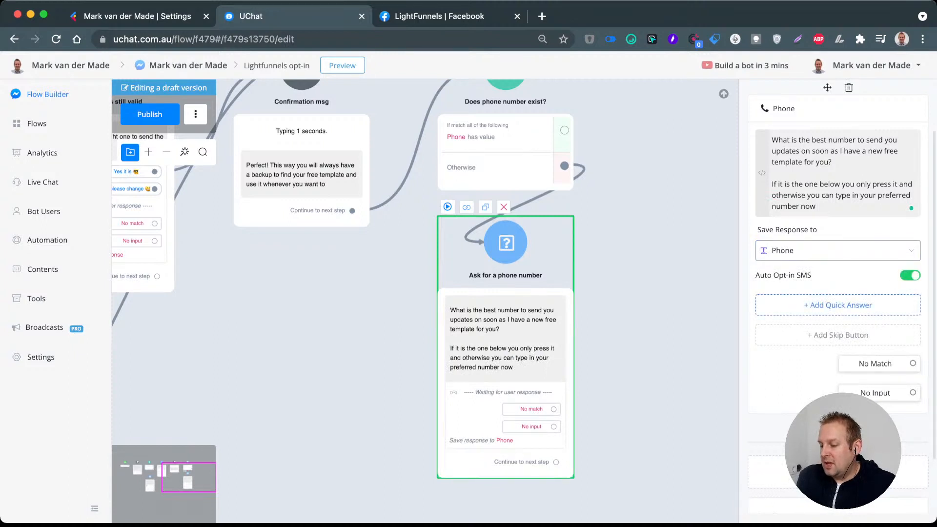
pyautogui.scroll(-3, 572, 208)
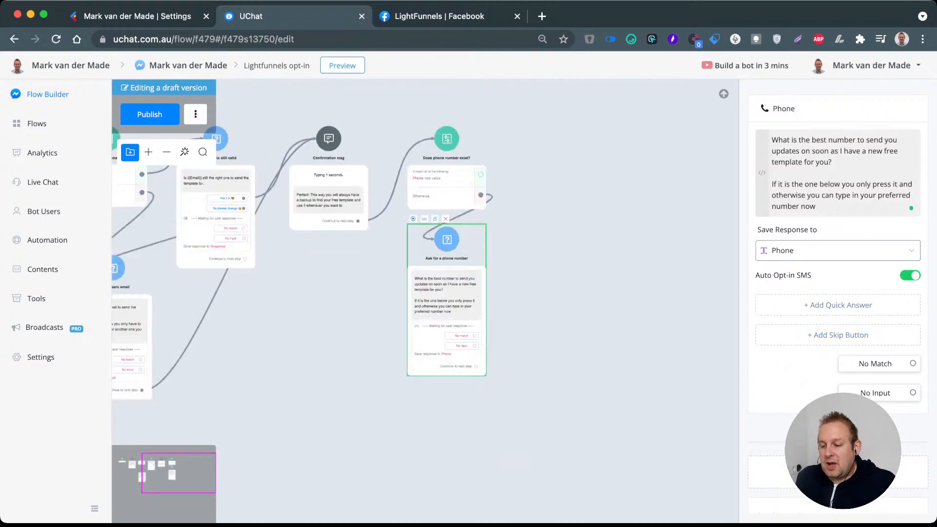
pyautogui.scroll(3, 454, 172)
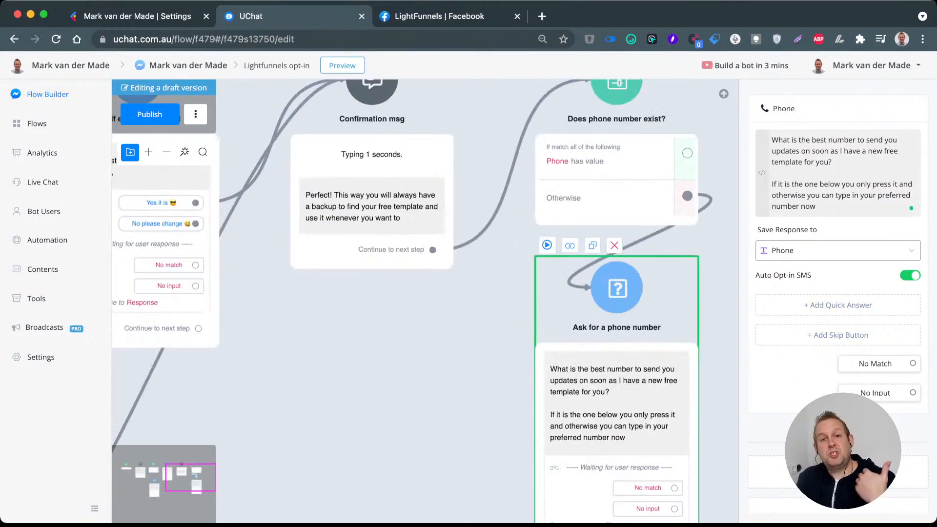
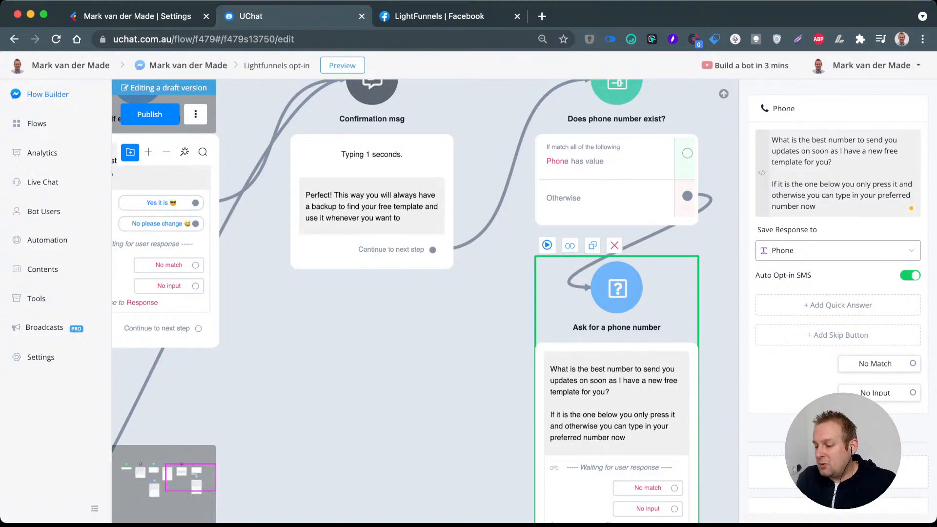
# Step: Add a Skip button to the phone question and nudge the "Ask for a phone number" step slightly
pyautogui.click(837, 335)
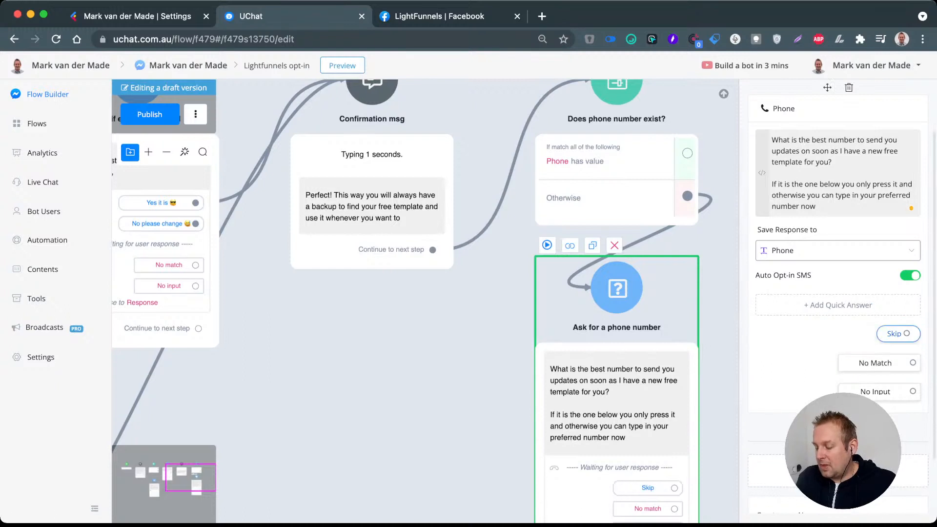
pyautogui.moveTo(720, 341); pyautogui.dragTo(648, 238)
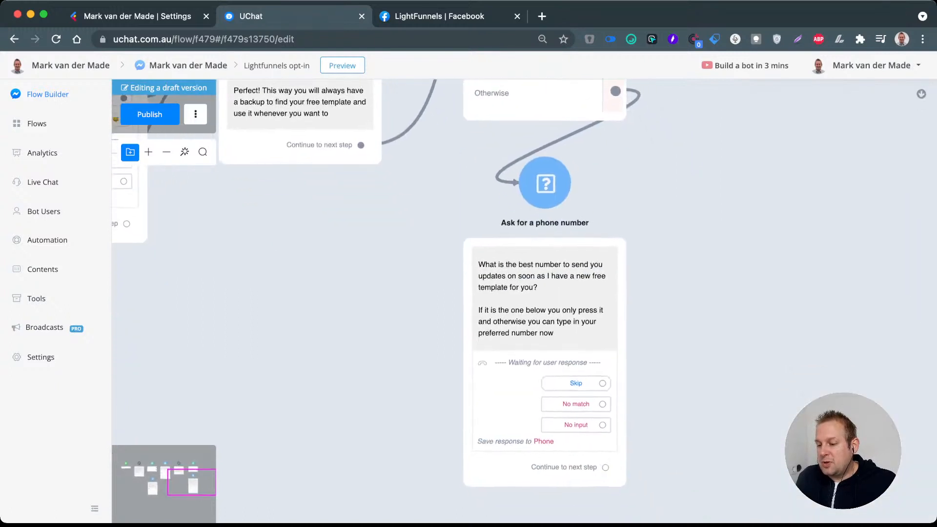
pyautogui.moveTo(576, 210); pyautogui.dragTo(581, 210)
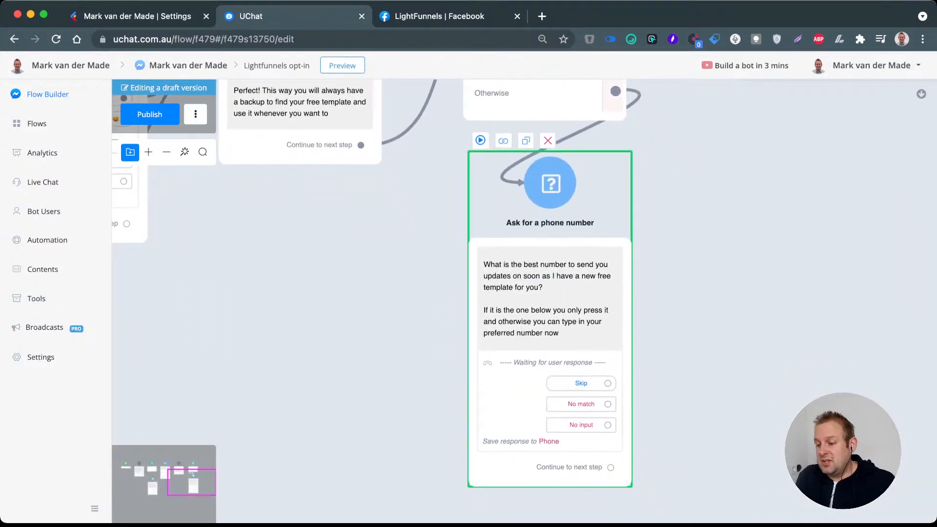
pyautogui.moveTo(679, 258); pyautogui.dragTo(546, 369)
pyautogui.scroll(-2, 661, 192)
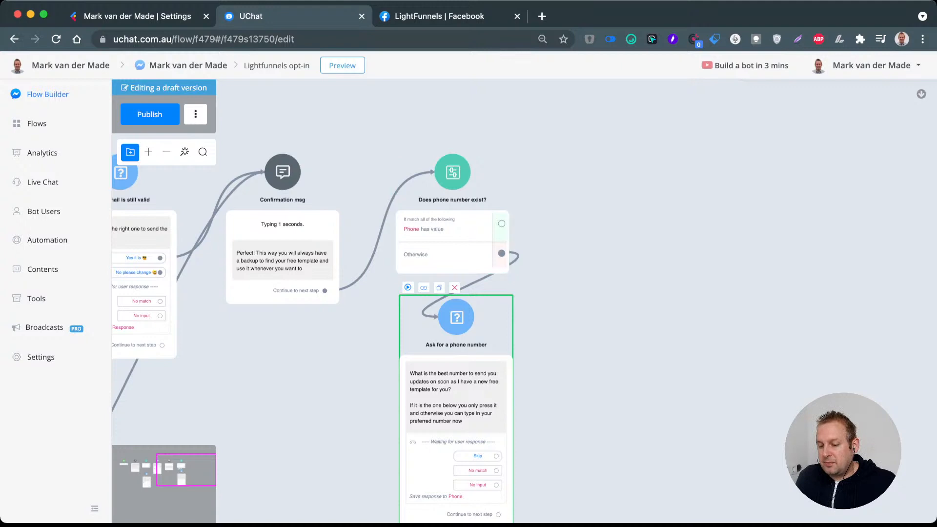
pyautogui.moveTo(576, 273); pyautogui.dragTo(637, 261)
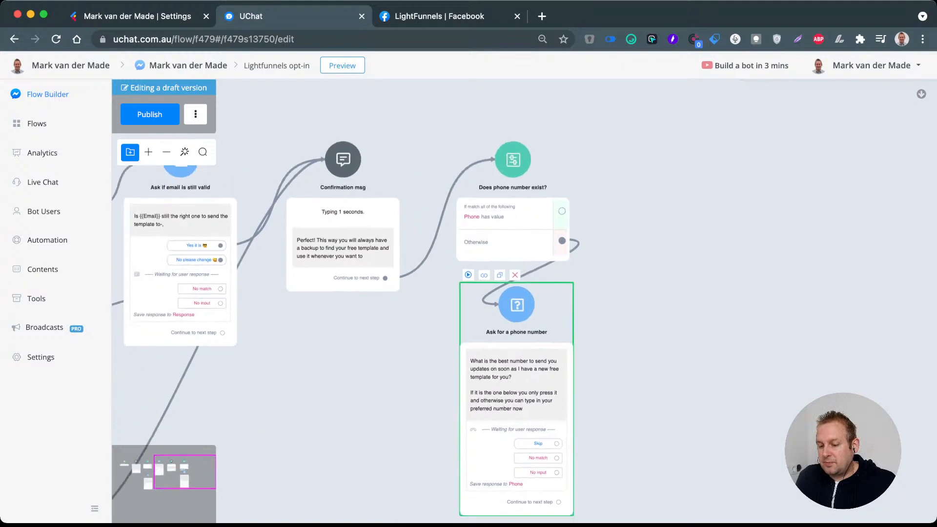
# Step: Add a question mark to the end of the "Ask if email is still valid" question and copy its full text
pyautogui.click(149, 237)
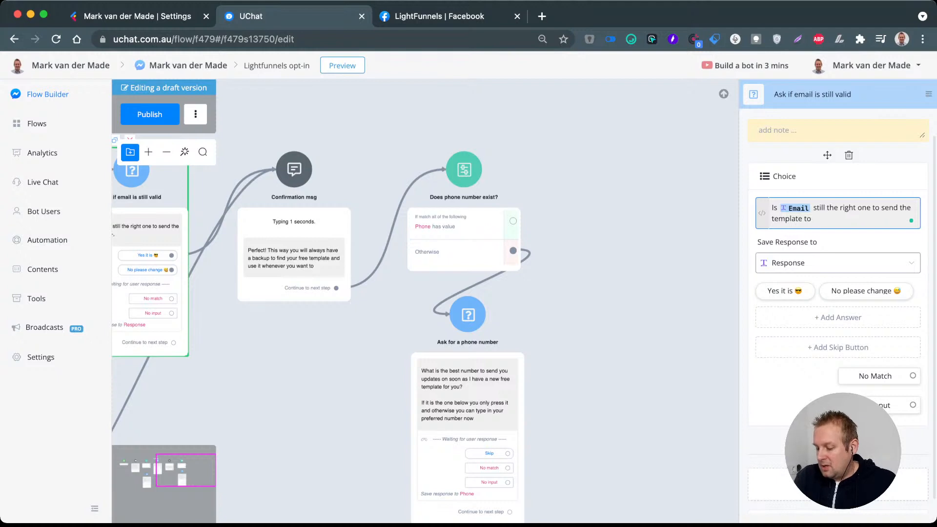
pyautogui.write('?')
pyautogui.press('super+a')
pyautogui.press('super+c')
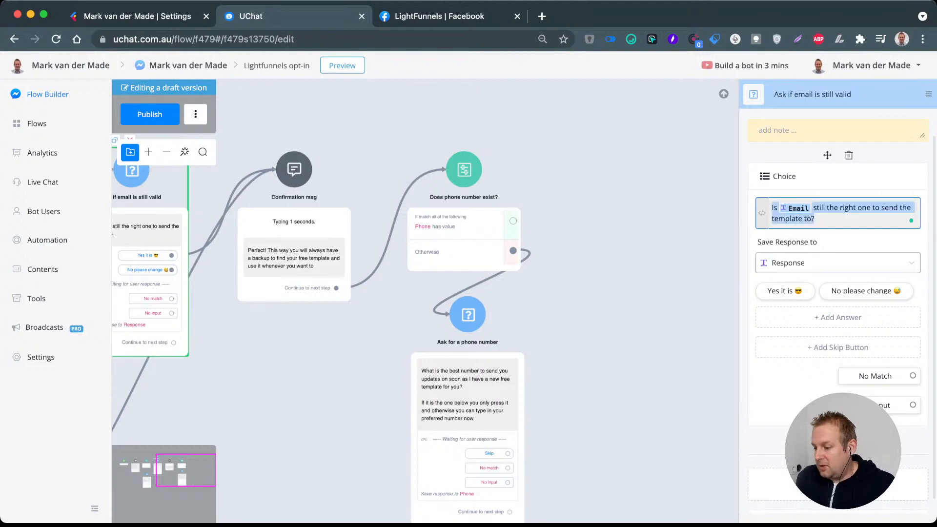
pyautogui.click(620, 214)
# Step: Add a Question step connected to the "Phone has value" branch of "Does phone number exist?" and place it beside that condition
pyautogui.moveTo(513, 221); pyautogui.dragTo(620, 209)
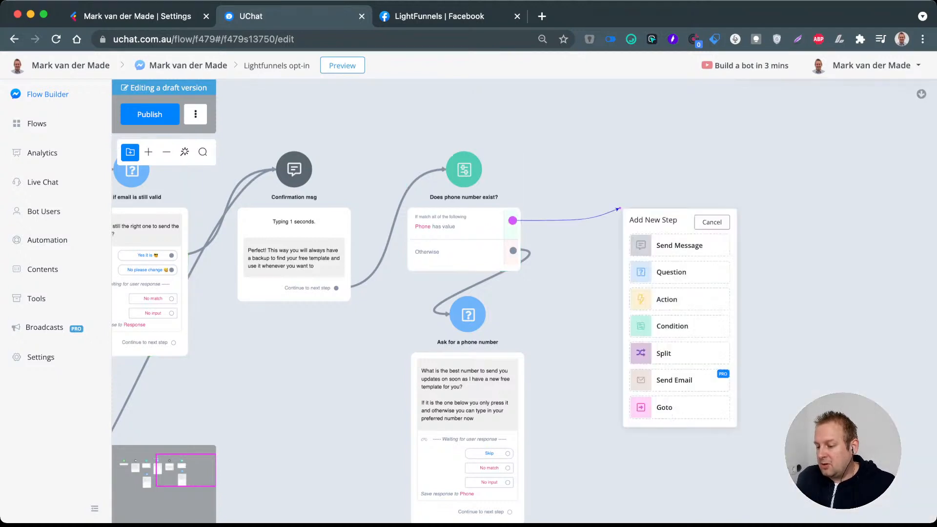
pyautogui.click(672, 272)
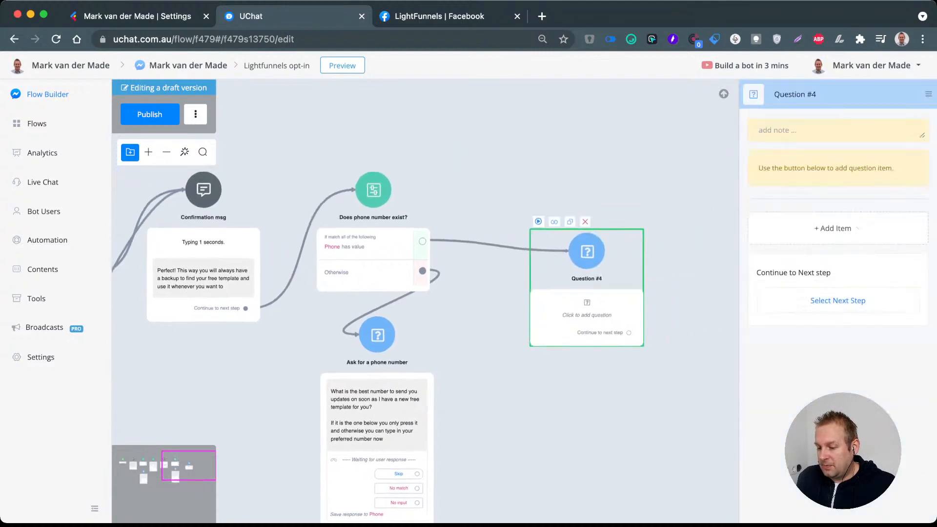
pyautogui.moveTo(521, 255); pyautogui.dragTo(488, 204)
# Step: Rename the new question step as "Ask if phone number is still valid"
pyautogui.click(824, 94)
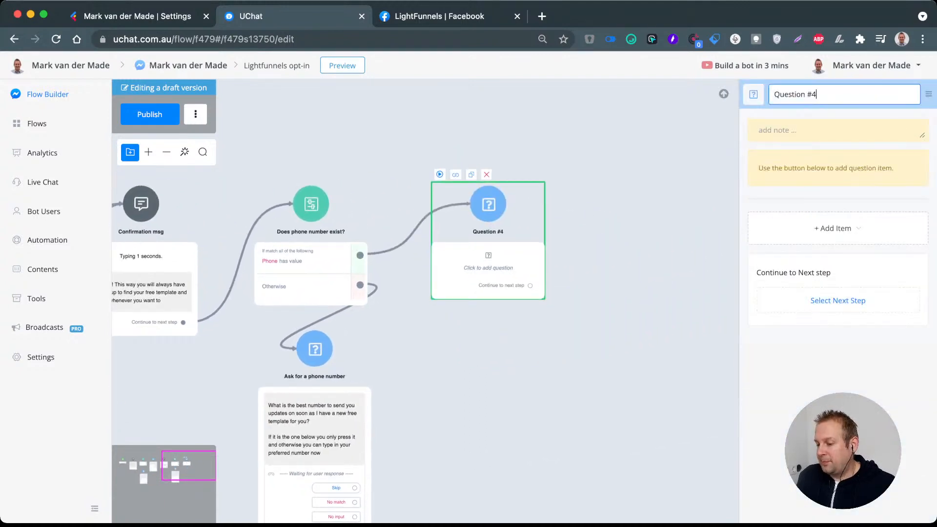
pyautogui.press('super+a')
pyautogui.write('A')
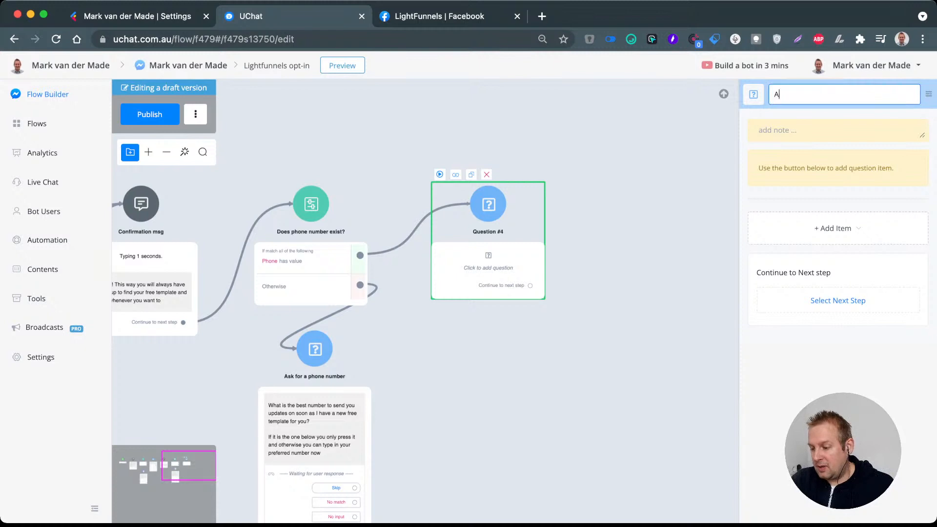
pyautogui.write('sk if phone ')
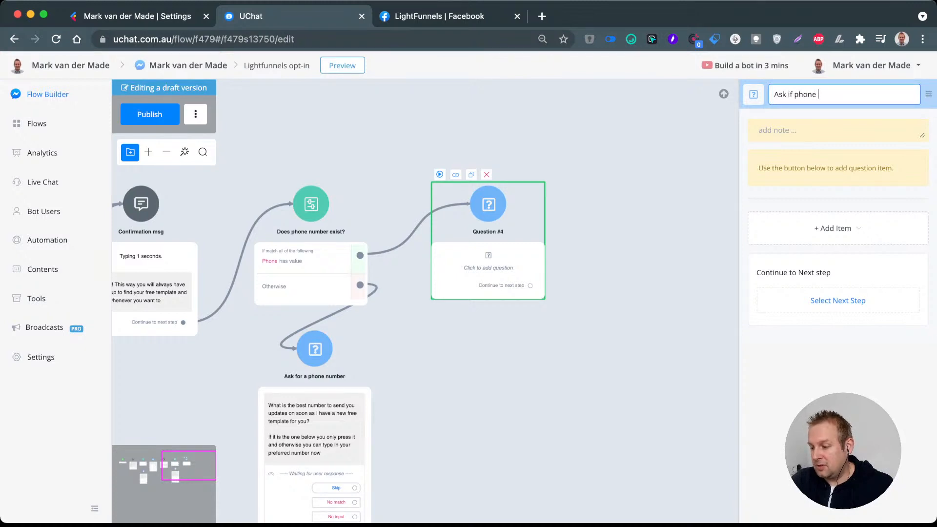
pyautogui.write('number is still valid')
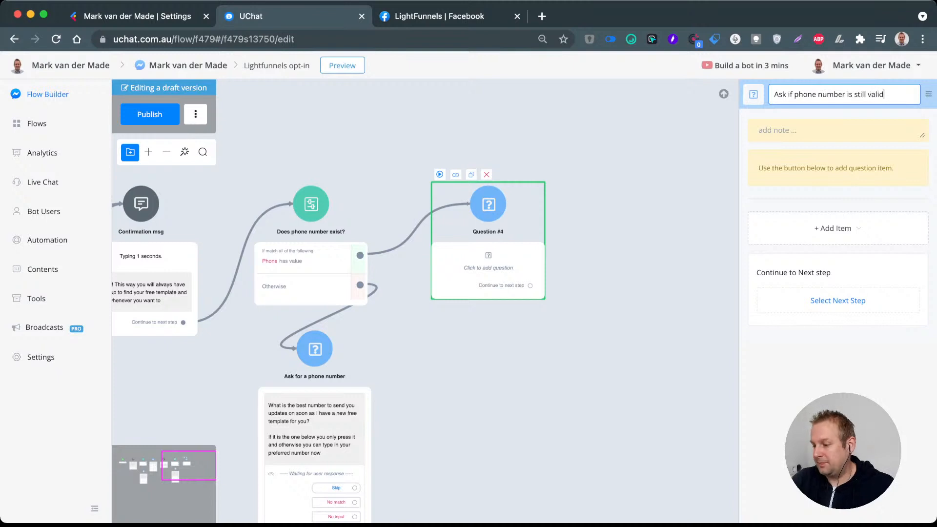
pyautogui.press('Return')
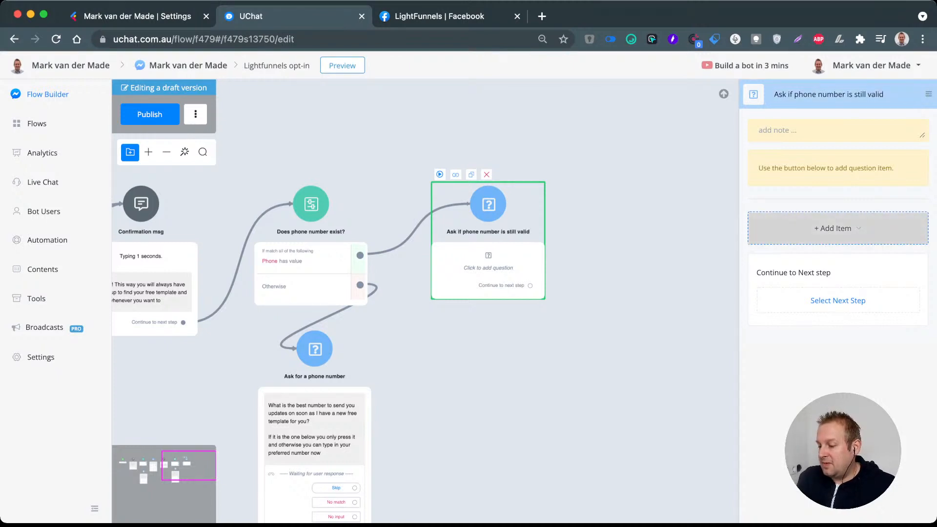
# Step: Add a Choice item to the phone validity step and paste the copied email question into it
pyautogui.click(837, 228)
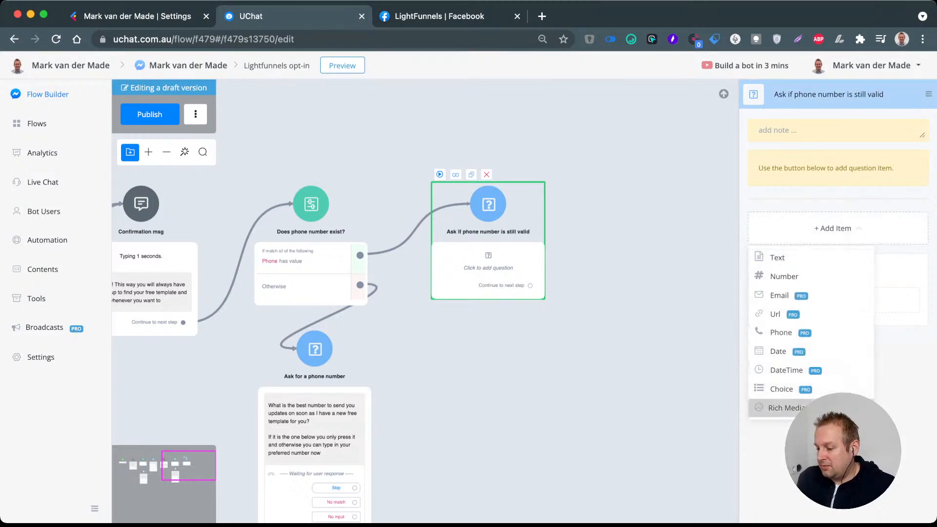
pyautogui.click(782, 388)
pyautogui.scroll(-2, 838, 293)
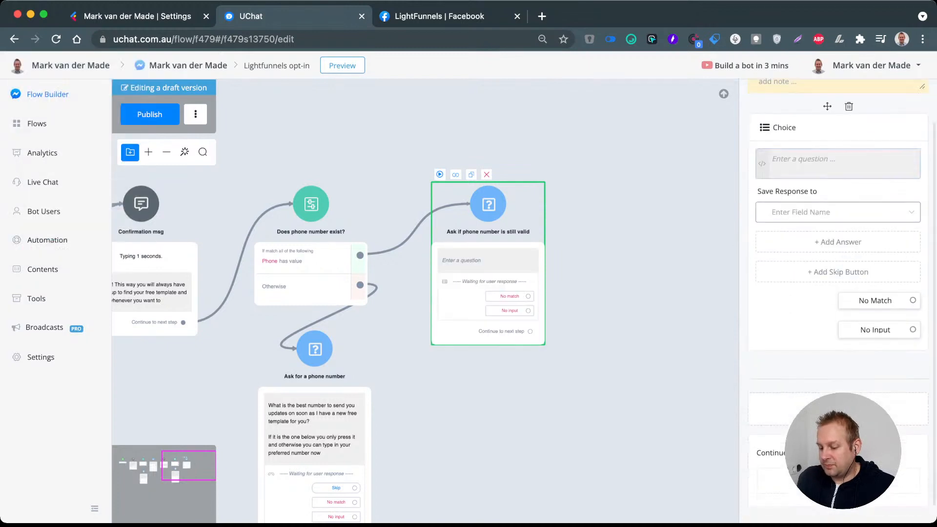
pyautogui.click(838, 165)
pyautogui.press('super+v')
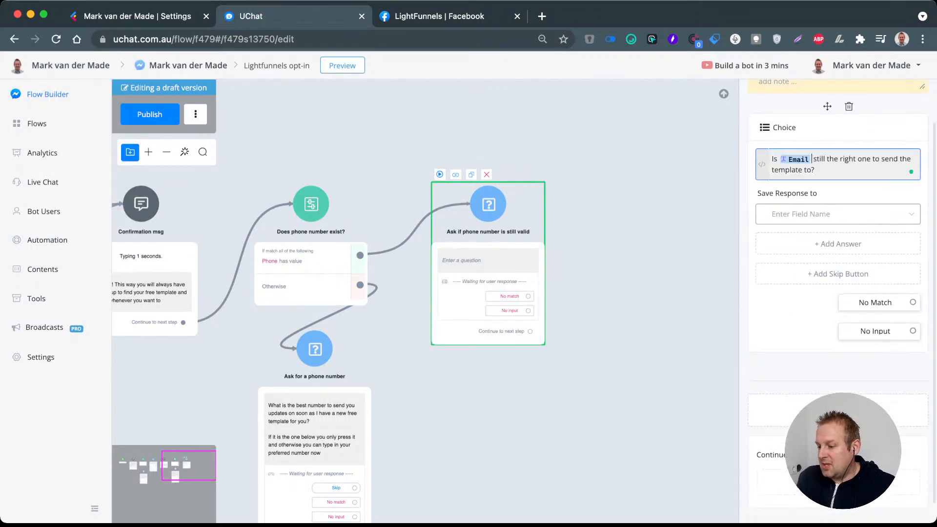
# Step: Replace the Email field in the pasted question with the Phone system field
pyautogui.press('BackSpace')
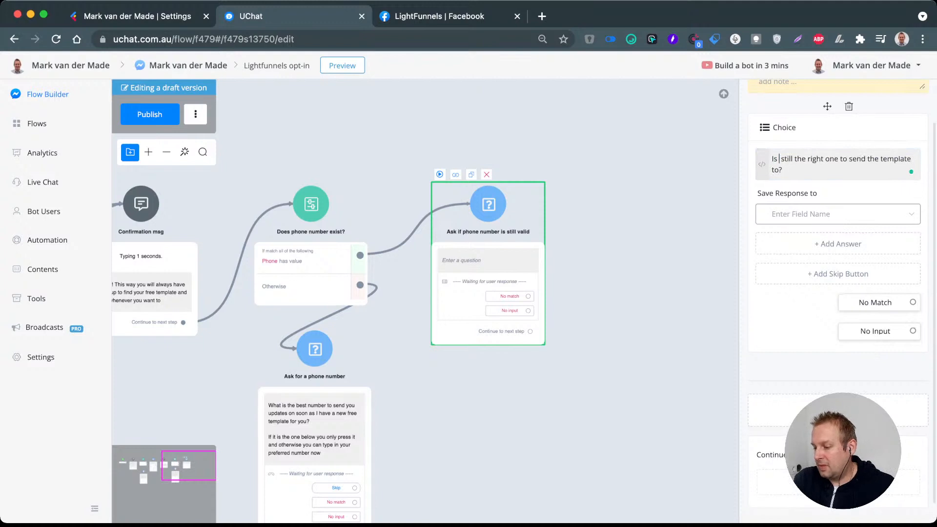
pyautogui.write('{{p')
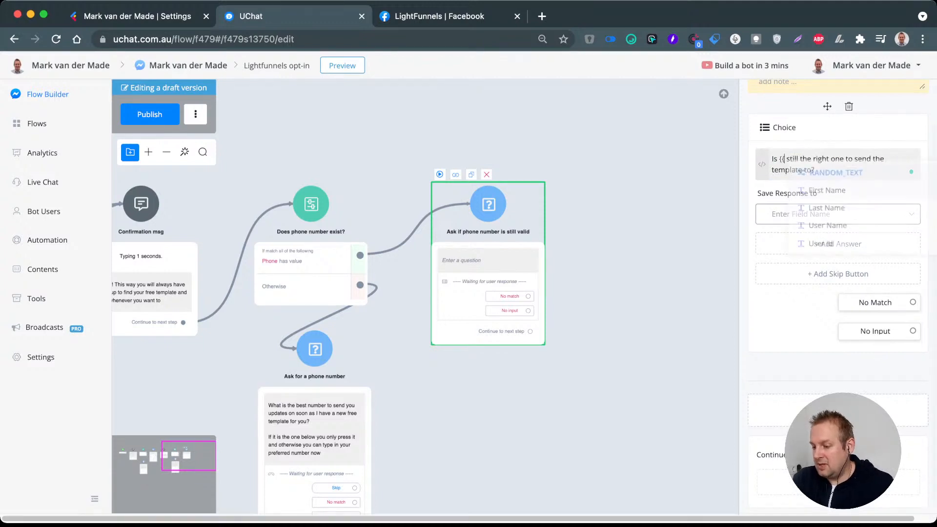
pyautogui.write('hone')
pyautogui.press('Return')
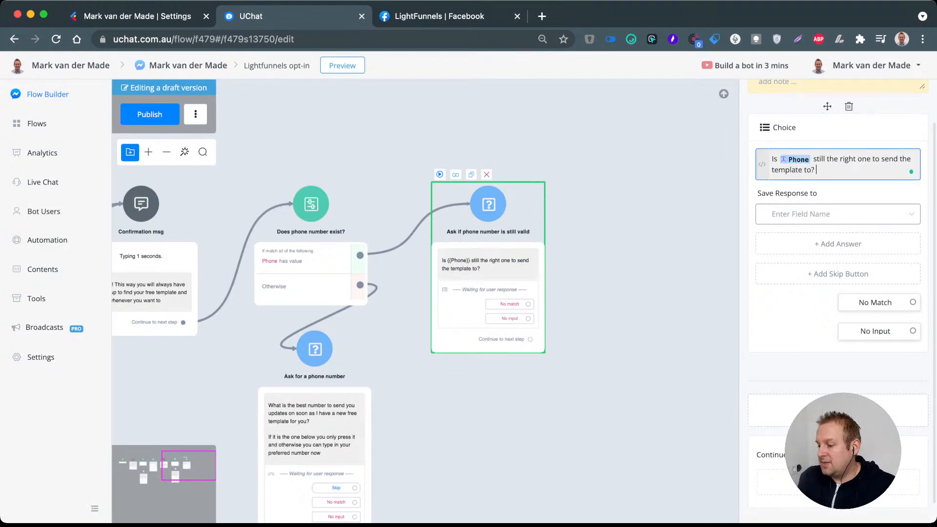
# Step: Replace the question's ending after "to send" with "you updates on soon as I have a new free template?"
pyautogui.click(900, 159)
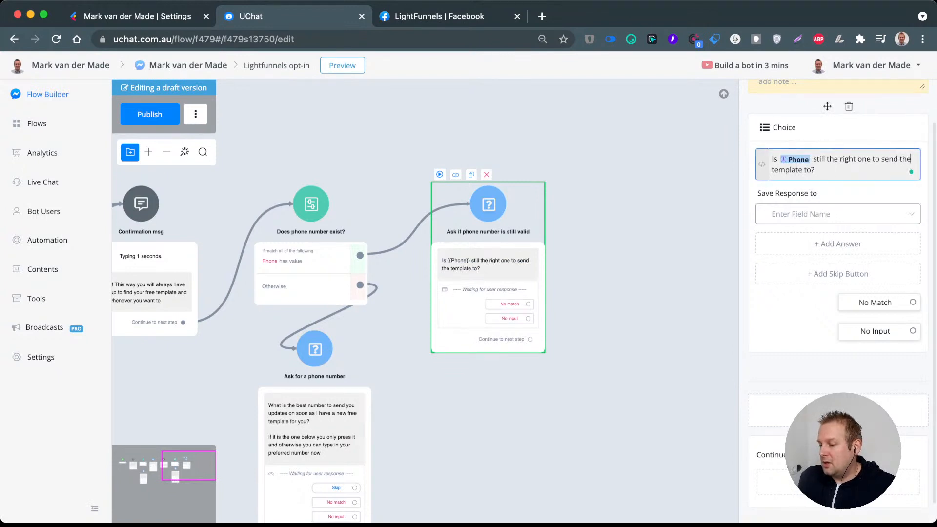
pyautogui.moveTo(901, 159); pyautogui.dragTo(815, 170)
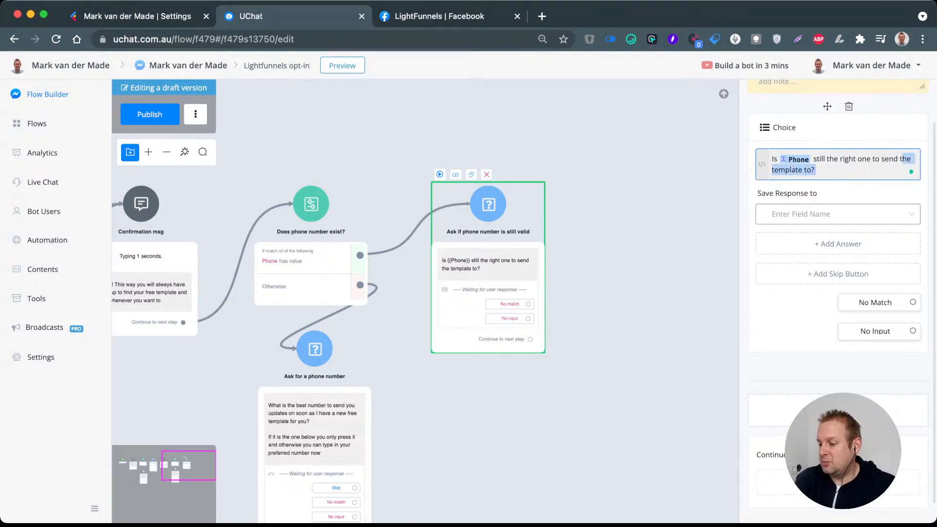
pyautogui.press('BackSpace')
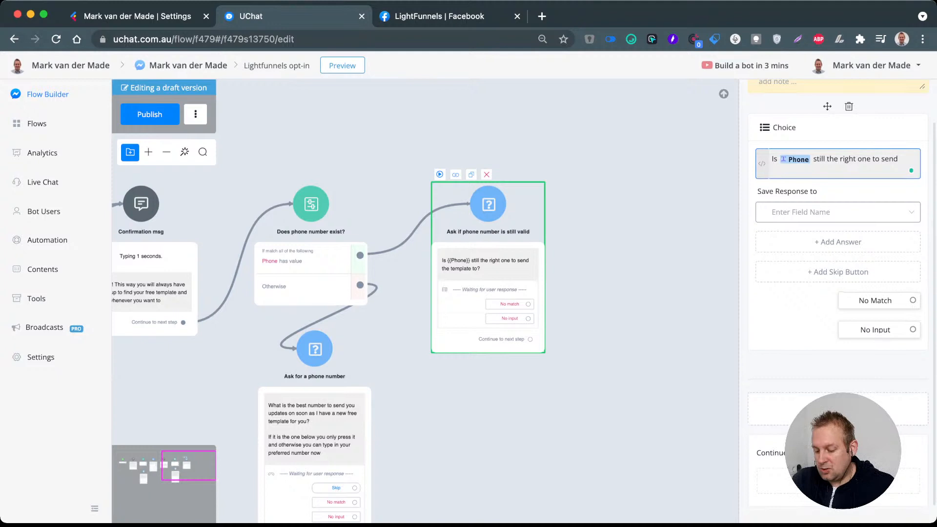
pyautogui.write('you updates on soon as I ha')
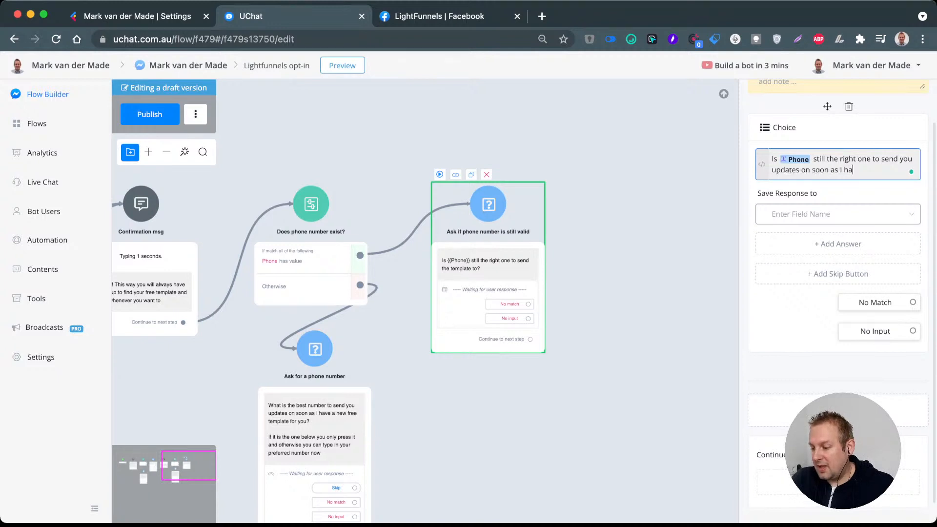
pyautogui.write('ve a new free ')
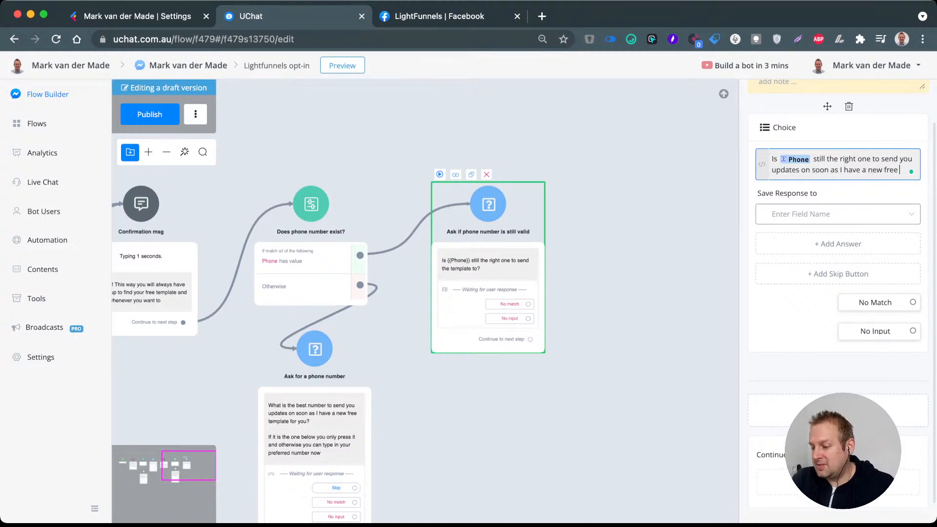
pyautogui.write('template?')
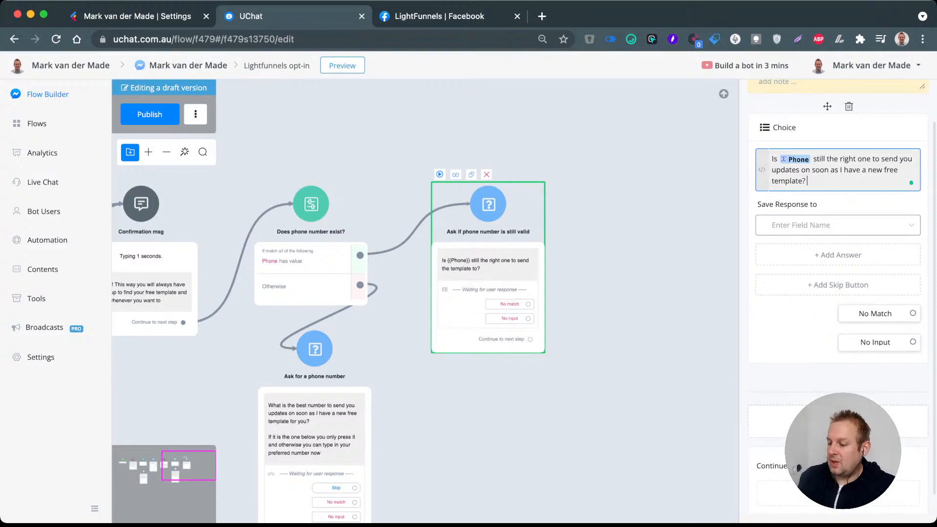
# Step: Save the choice question's response to the Response field and add the answer "Yes it is" with a smiley emoji
pyautogui.click(838, 225)
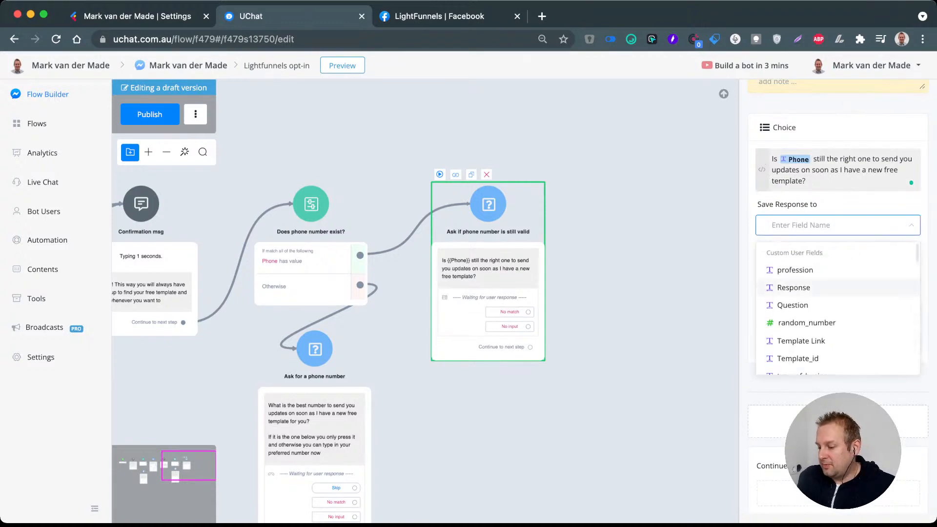
pyautogui.click(794, 288)
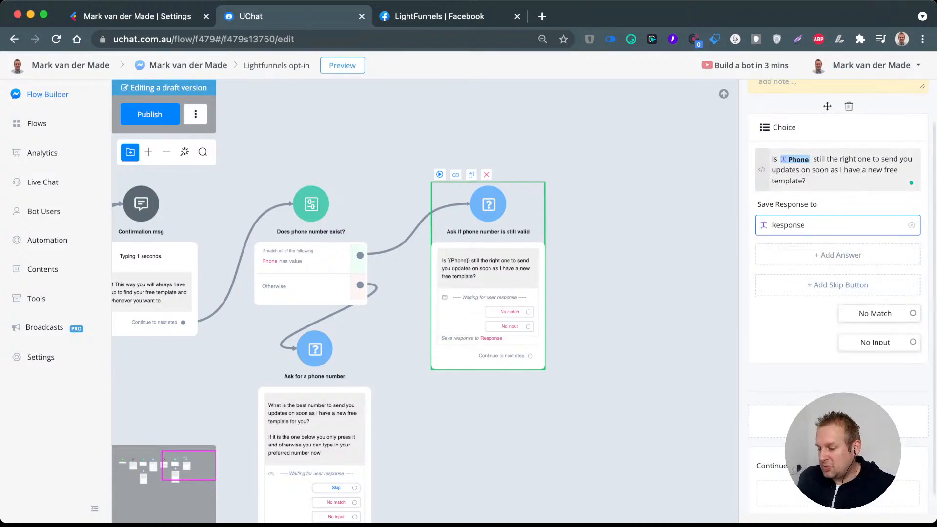
pyautogui.click(838, 254)
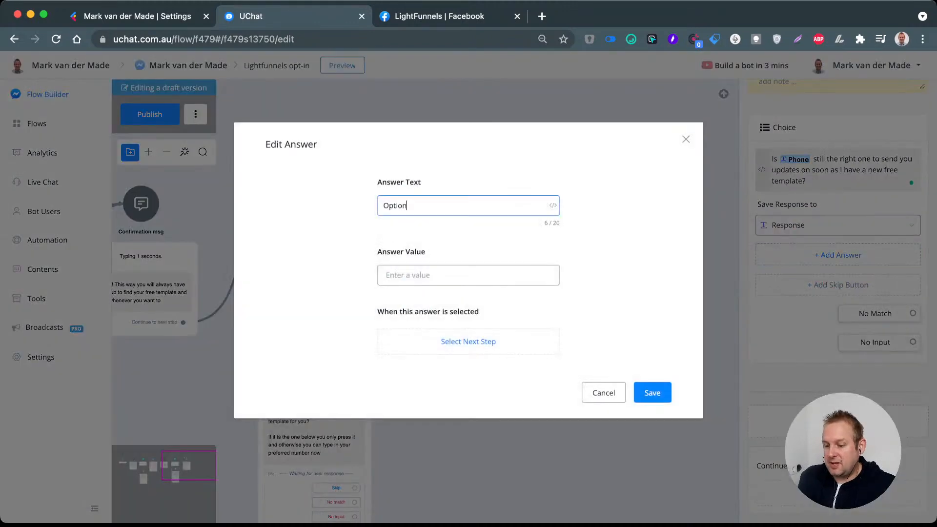
pyautogui.write('Yes it')
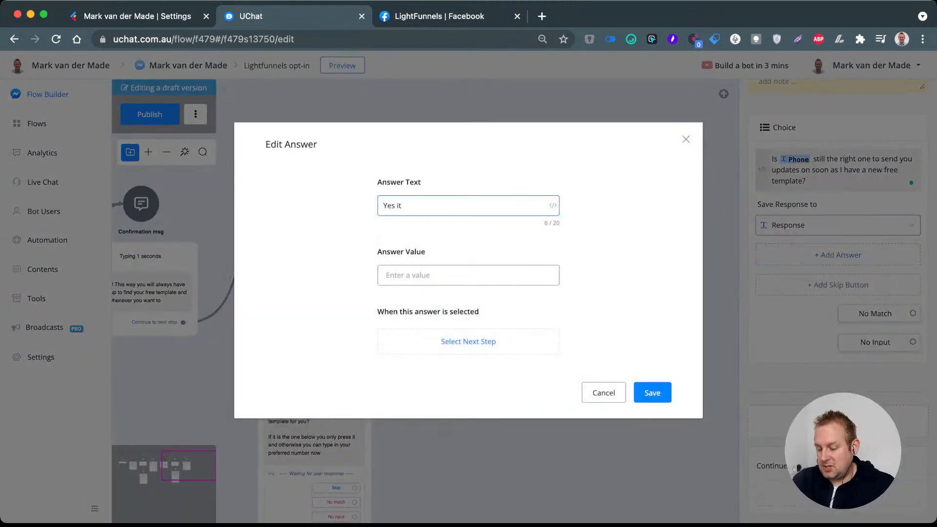
pyautogui.write(' is')
pyautogui.click(553, 205)
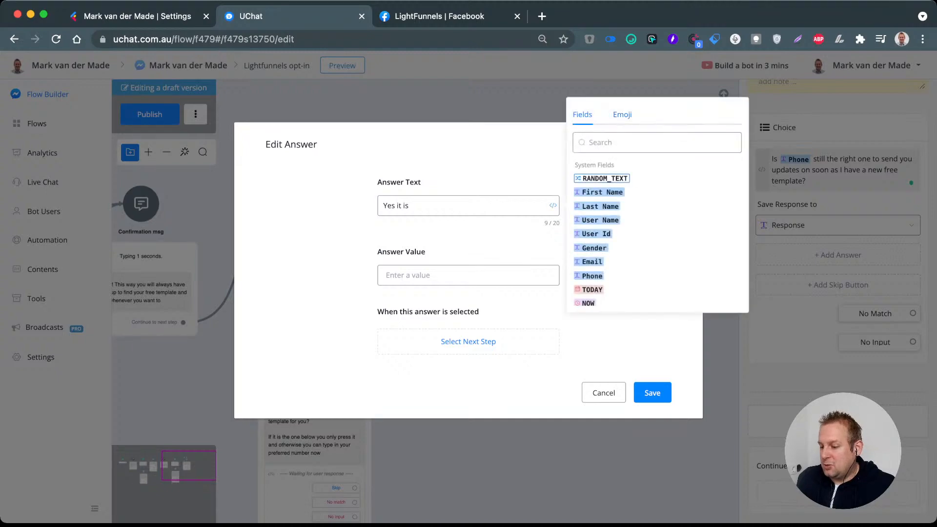
pyautogui.click(623, 114)
pyautogui.click(690, 184)
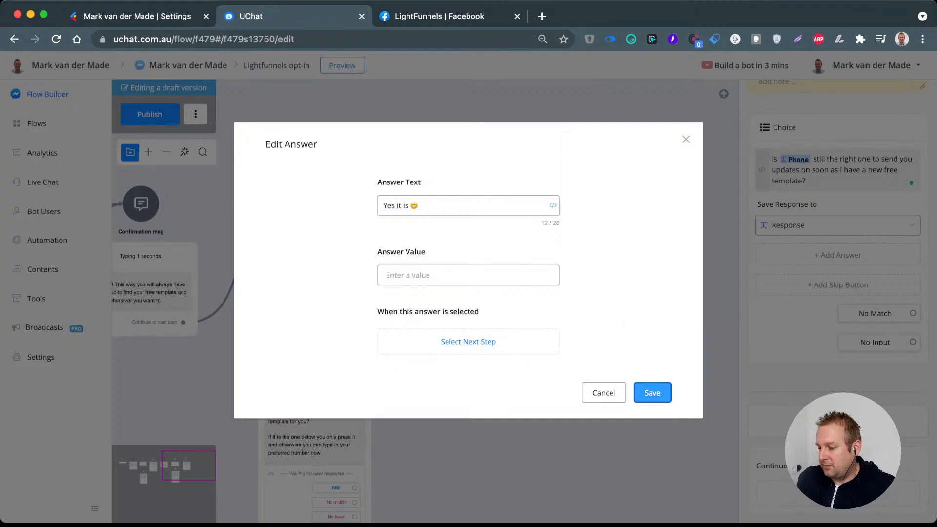
pyautogui.click(653, 393)
# Step: Add the answer "No change please" with a smiley emoji and connect it to the "Ask for a phone number" step
pyautogui.click(838, 280)
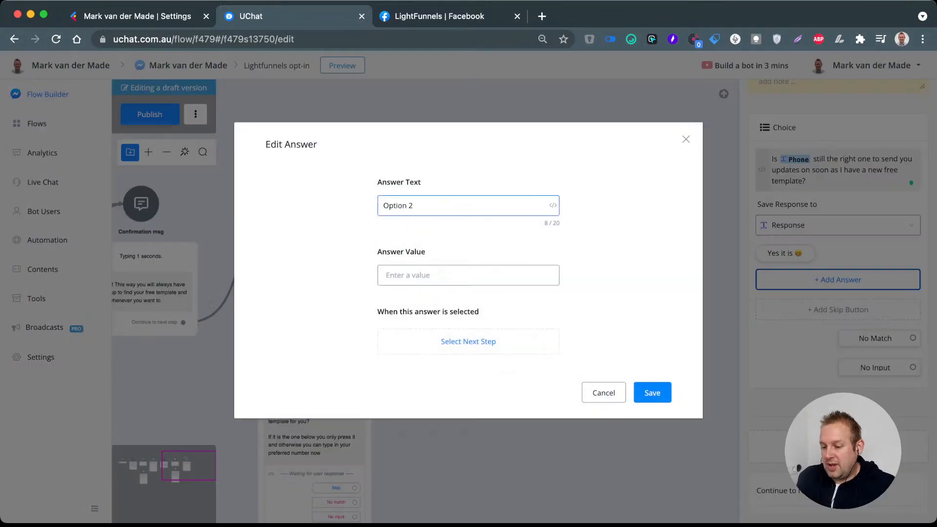
pyautogui.write('No')
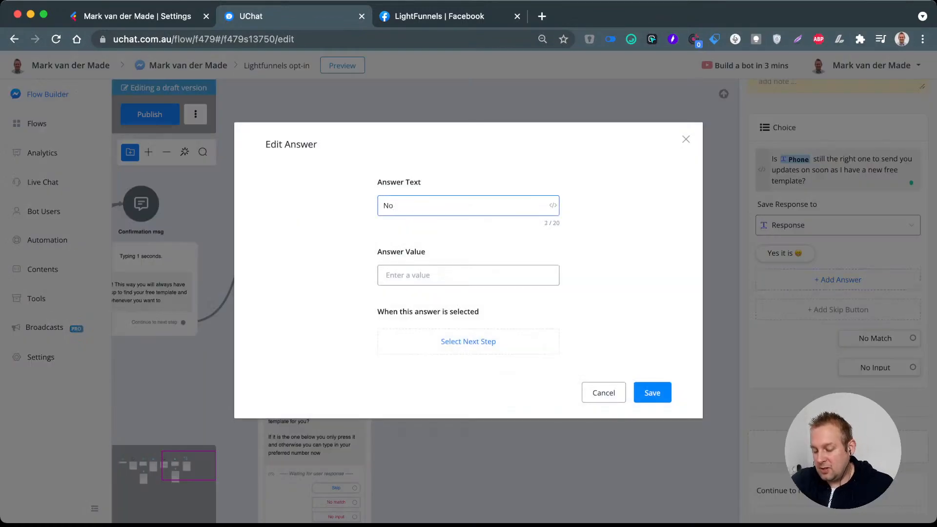
pyautogui.write(' change')
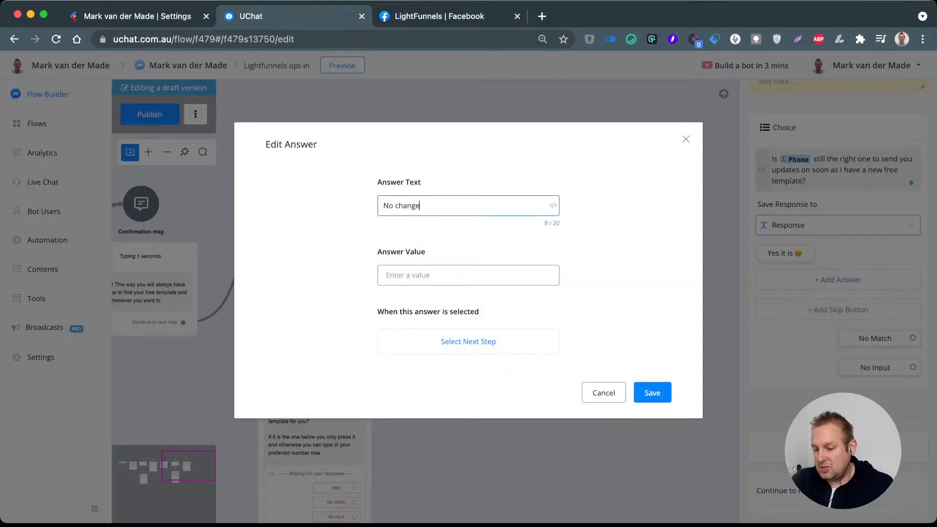
pyautogui.write(' please')
pyautogui.click(552, 205)
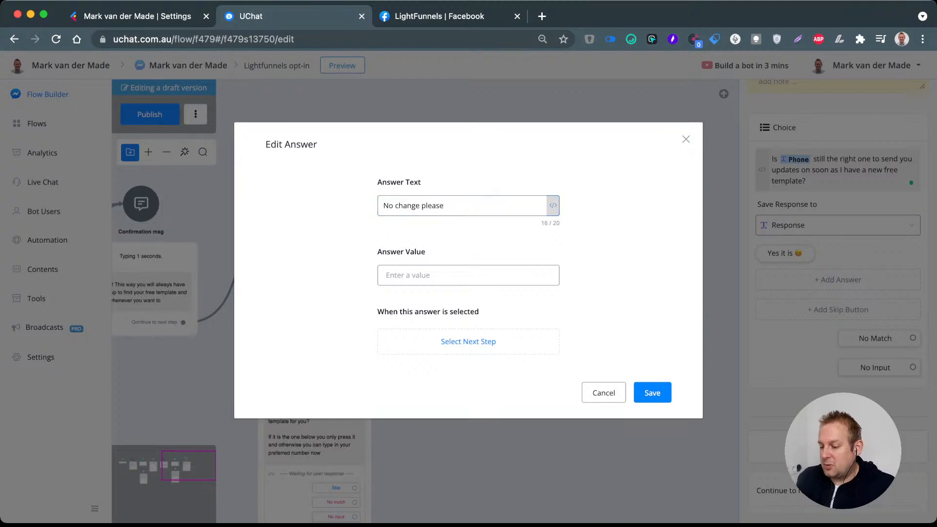
pyautogui.click(590, 202)
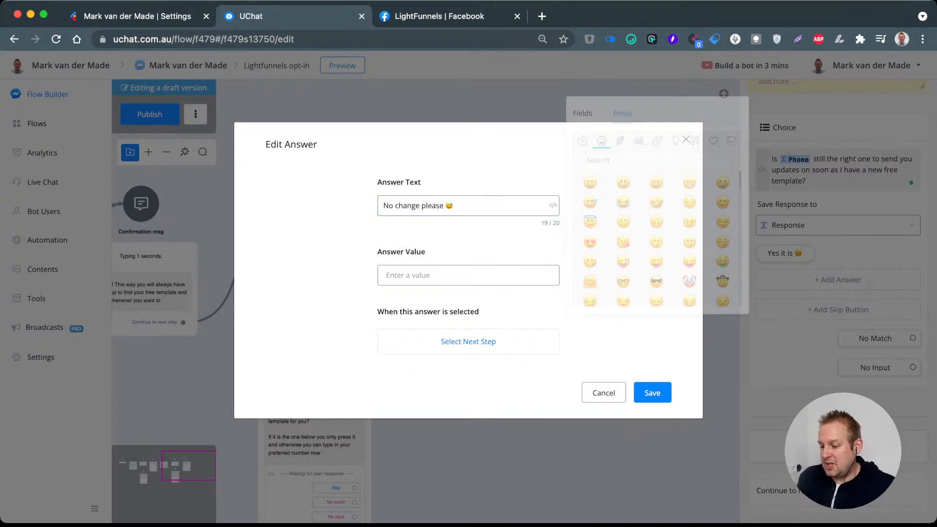
pyautogui.click(652, 393)
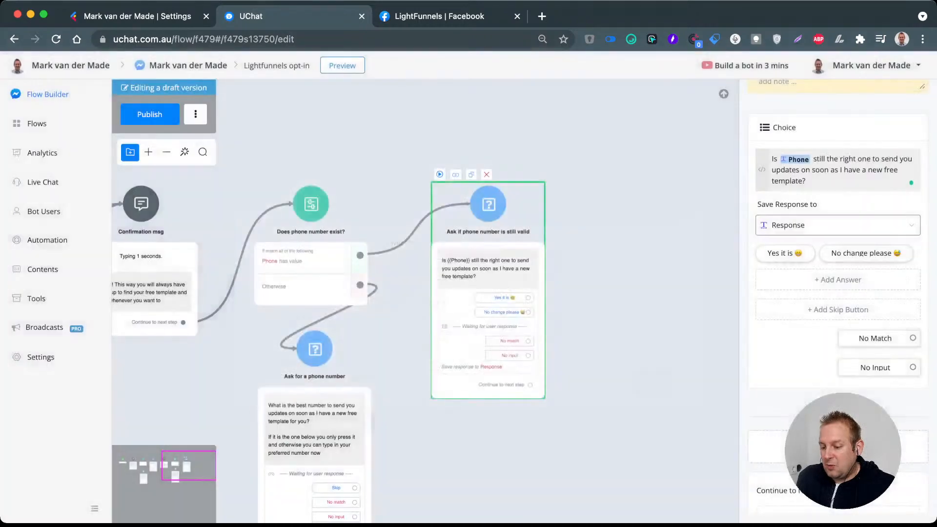
pyautogui.moveTo(595, 381); pyautogui.dragTo(656, 269)
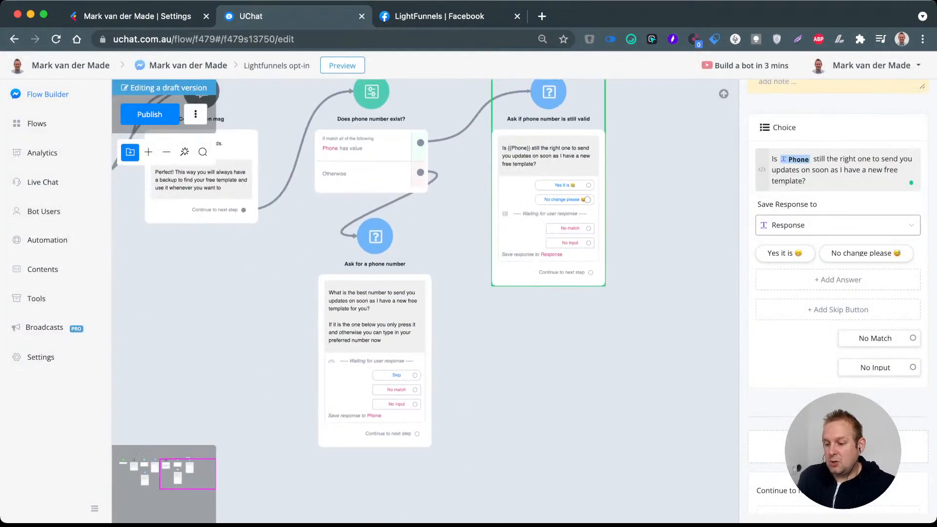
pyautogui.moveTo(587, 200); pyautogui.dragTo(373, 235)
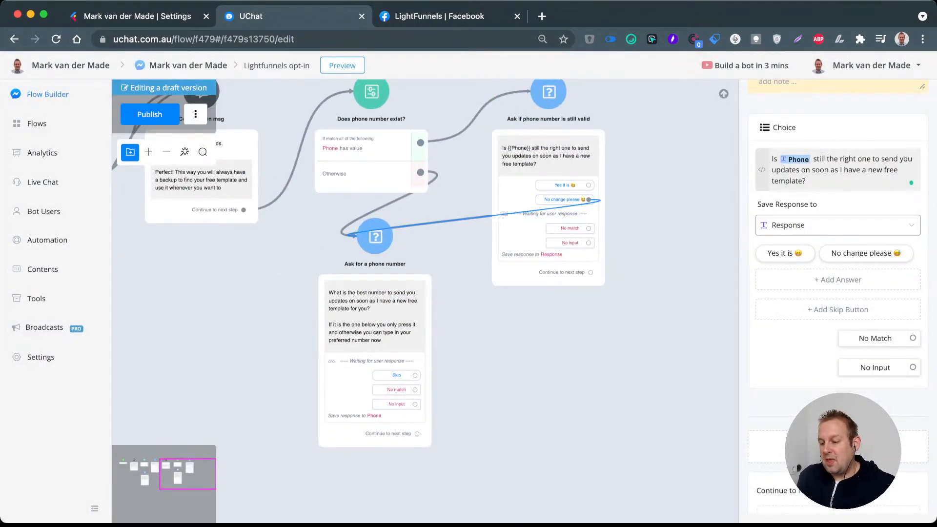
# Step: Add a Send Message step as the phone number question's next step and connect the "Yes it is" answer to it
pyautogui.moveTo(452, 226); pyautogui.dragTo(336, 210)
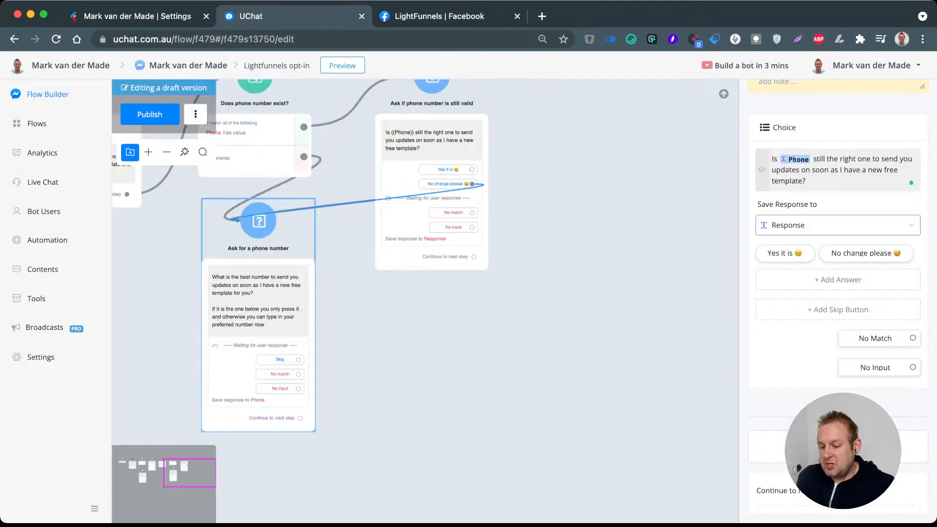
pyautogui.moveTo(301, 418); pyautogui.dragTo(563, 154)
pyautogui.moveTo(543, 116); pyautogui.dragTo(540, 121)
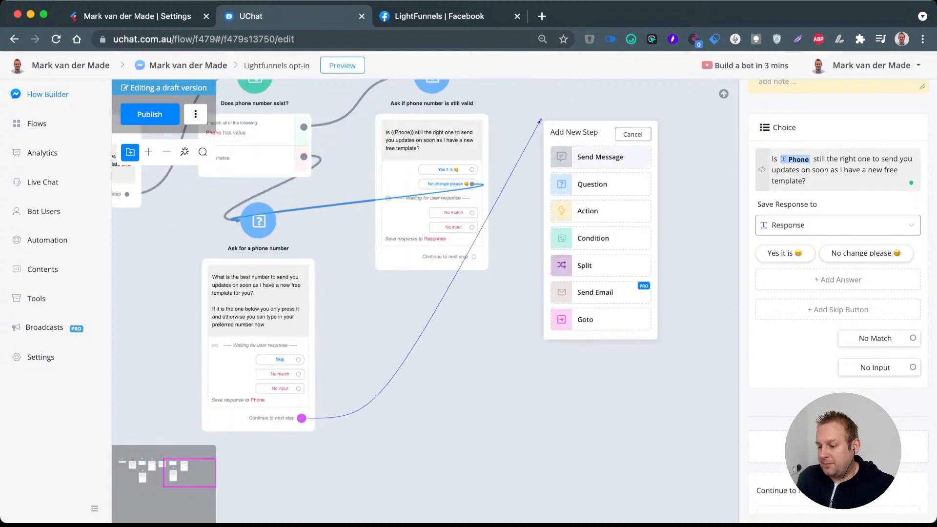
pyautogui.click(632, 158)
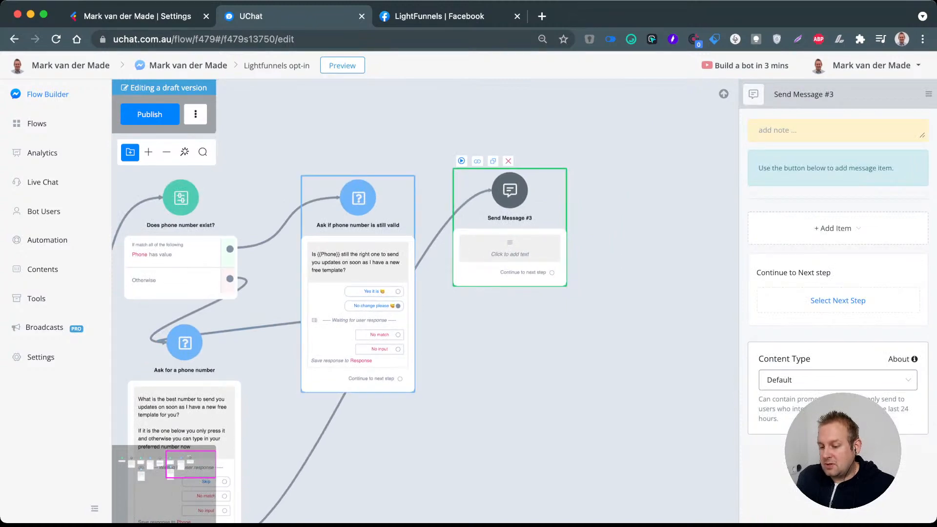
pyautogui.moveTo(397, 292); pyautogui.dragTo(510, 193)
pyautogui.click(510, 195)
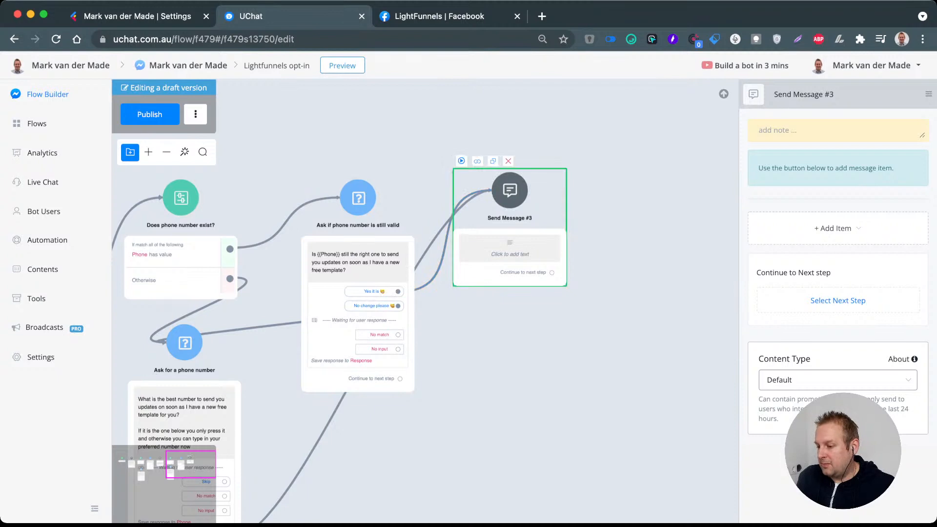
# Step: Rename the new message step as "Confirmation msg"
pyautogui.tripleClick(804, 95)
pyautogui.write('Co')
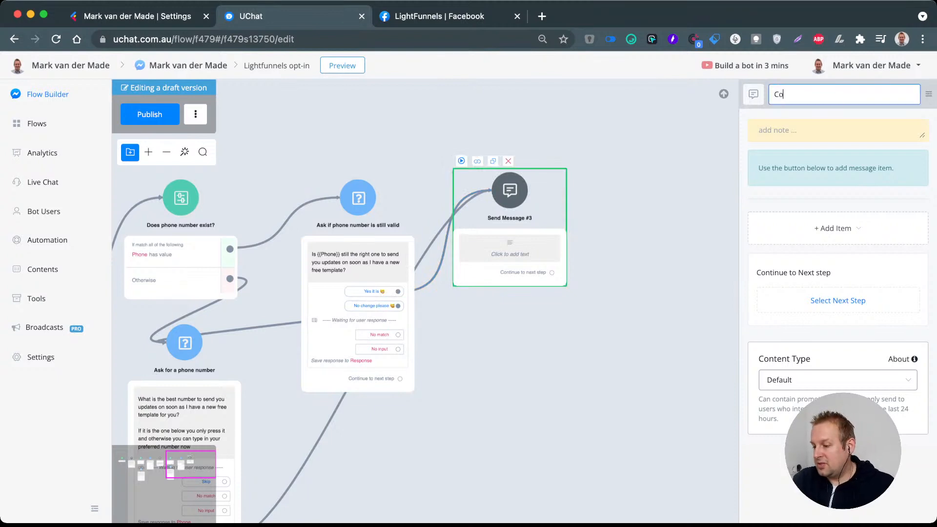
pyautogui.write('nfirmation me')
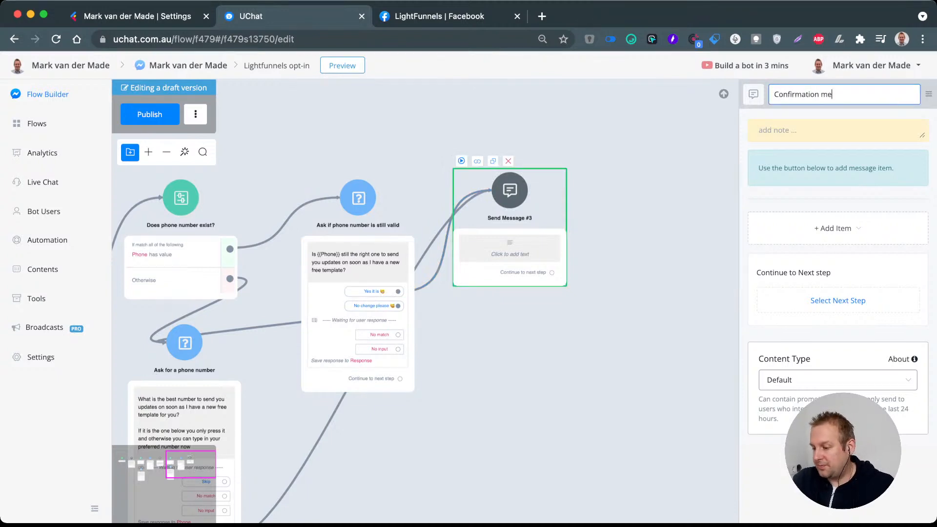
pyautogui.press('BackSpace')
pyautogui.write('sg')
pyautogui.press('Return')
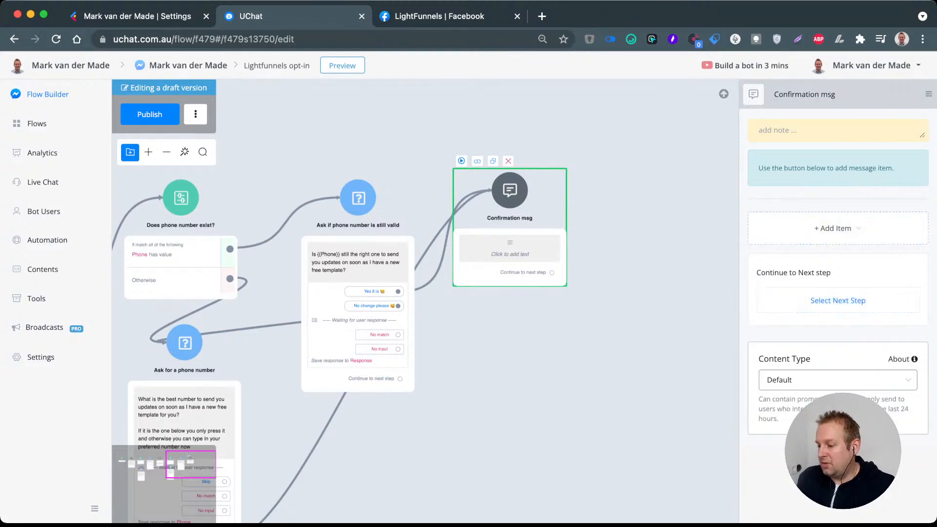
# Step: Add message text reading "Awesome! You are all set up and you will receive an email with the template link inside shortly"
pyautogui.click(837, 184)
pyautogui.click(837, 184)
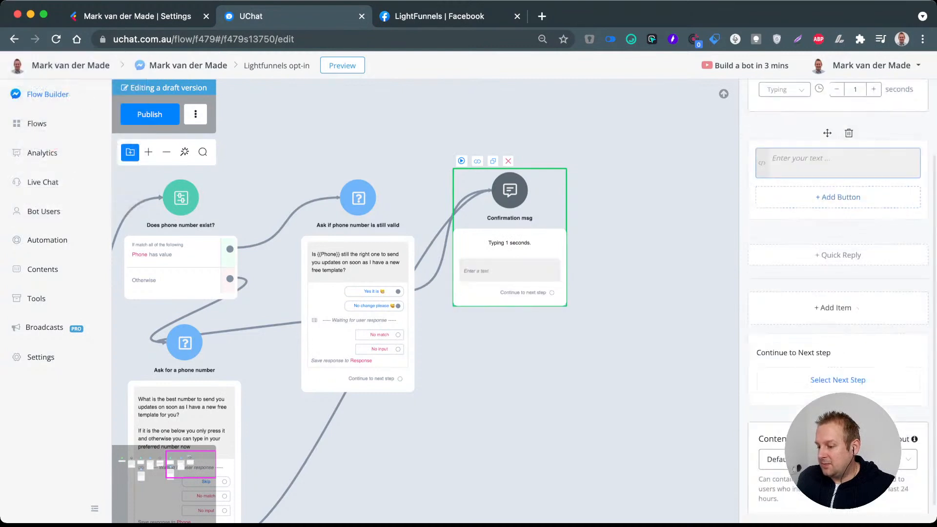
pyautogui.write('Perfect')
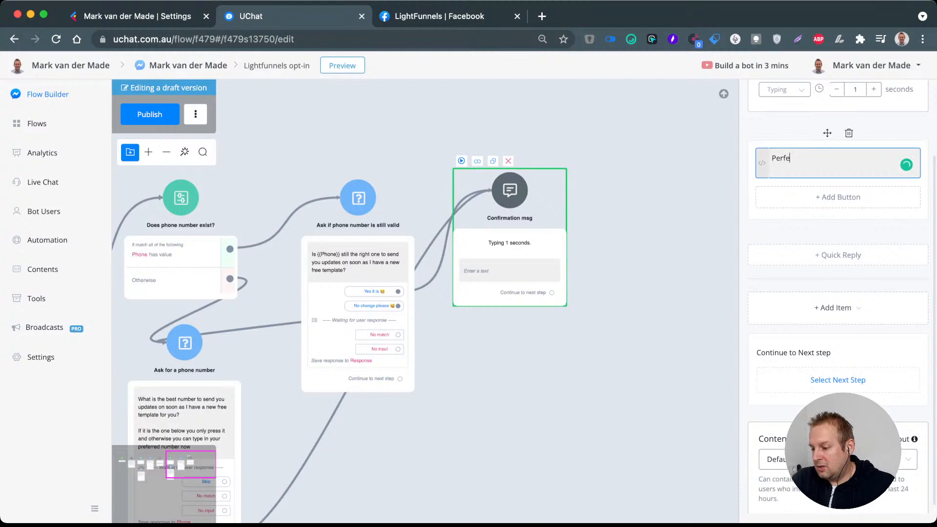
pyautogui.press('BackSpace')
pyautogui.press('BackSpace')
pyautogui.press('BackSpace')
pyautogui.press('BackSpace')
pyautogui.press('BackSpace')
pyautogui.write('Awesome')
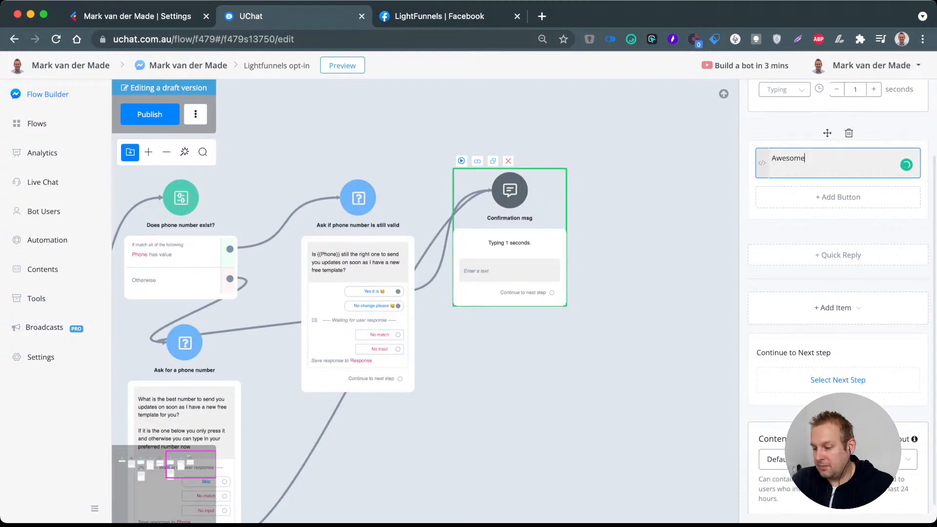
pyautogui.write('! You are a')
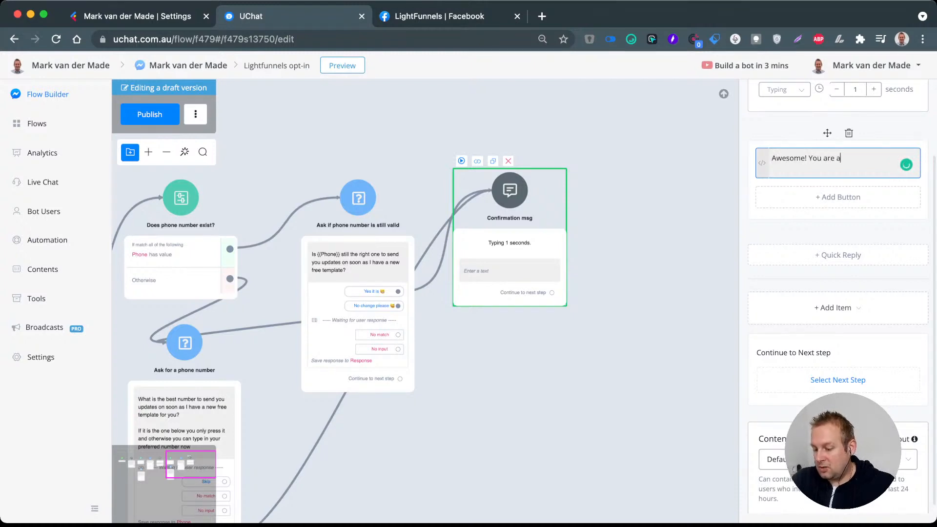
pyautogui.write('ll set up')
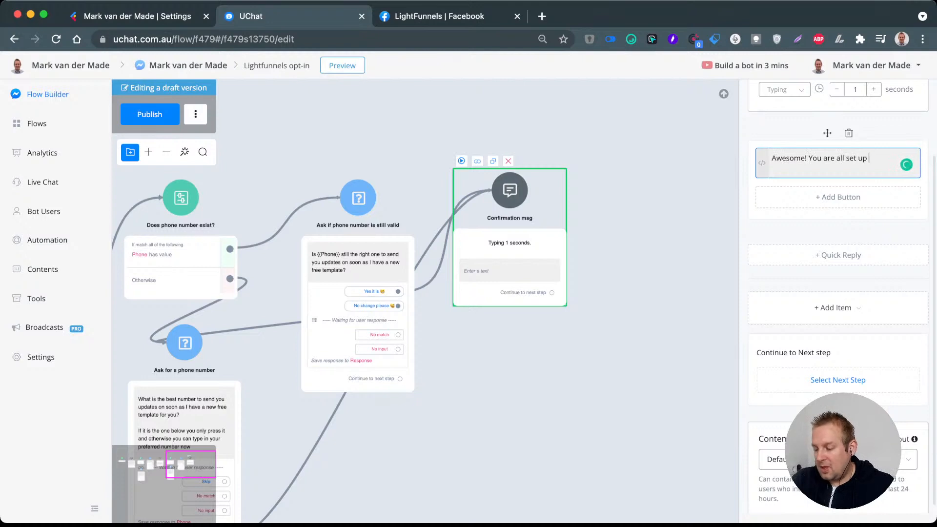
pyautogui.write(' and you will re')
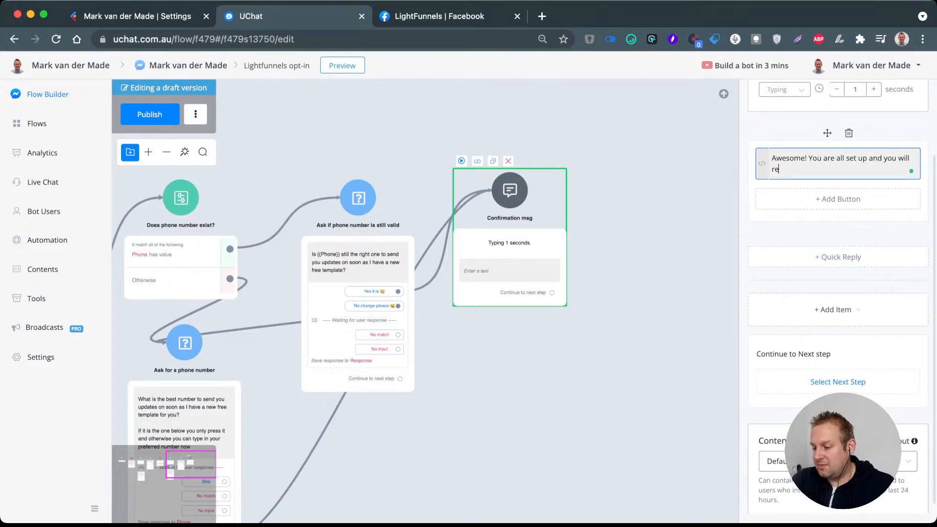
pyautogui.write('ceive an email with the')
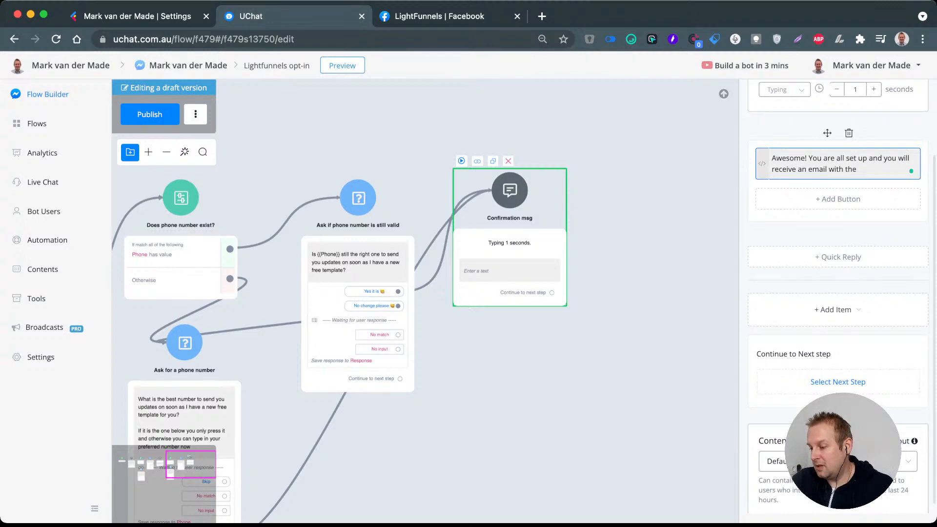
pyautogui.write(' tem')
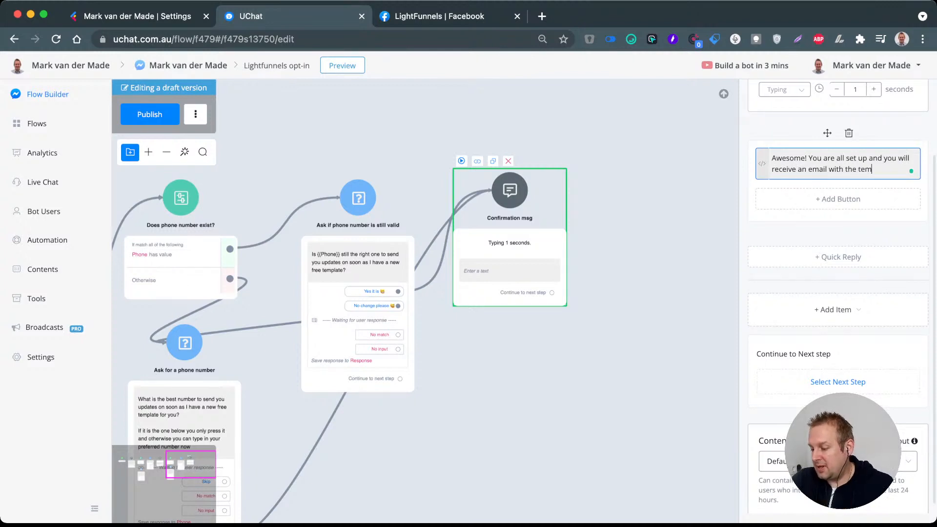
pyautogui.write('plate link')
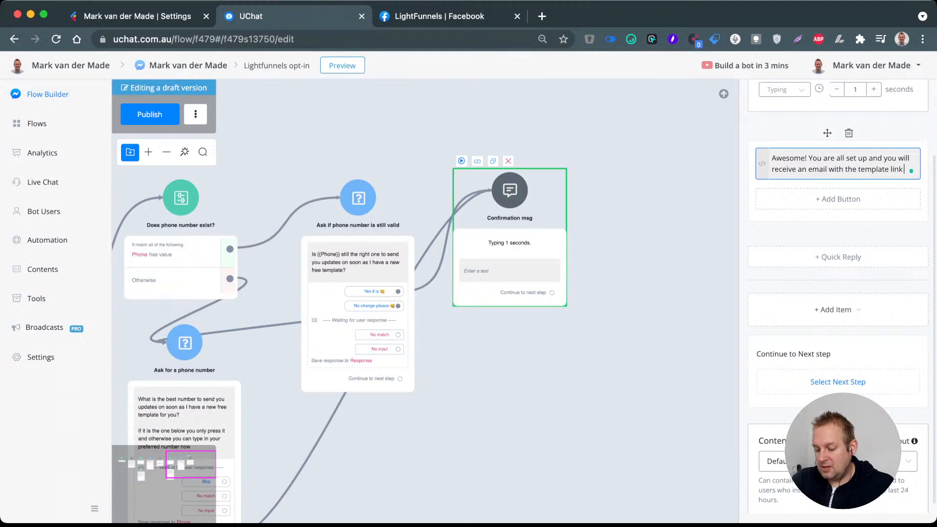
pyautogui.write(' inside shortly')
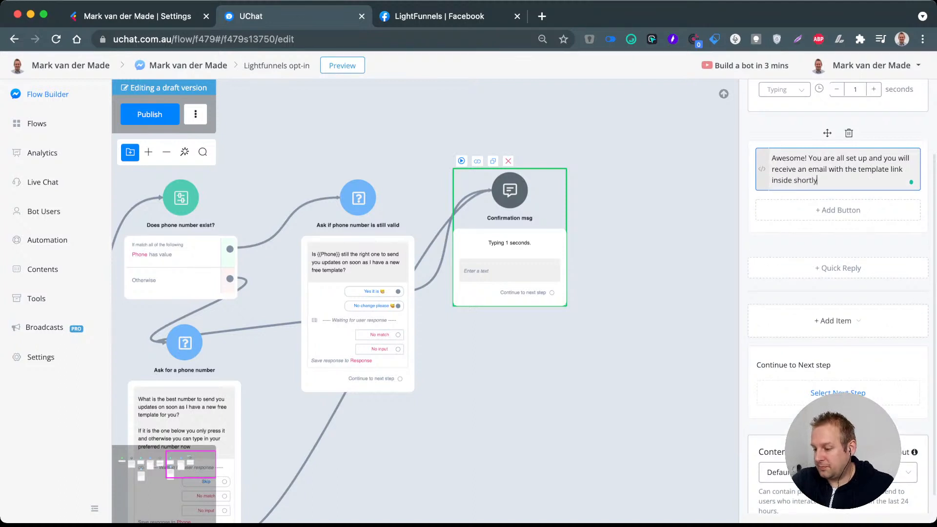
pyautogui.write(' {{fir')
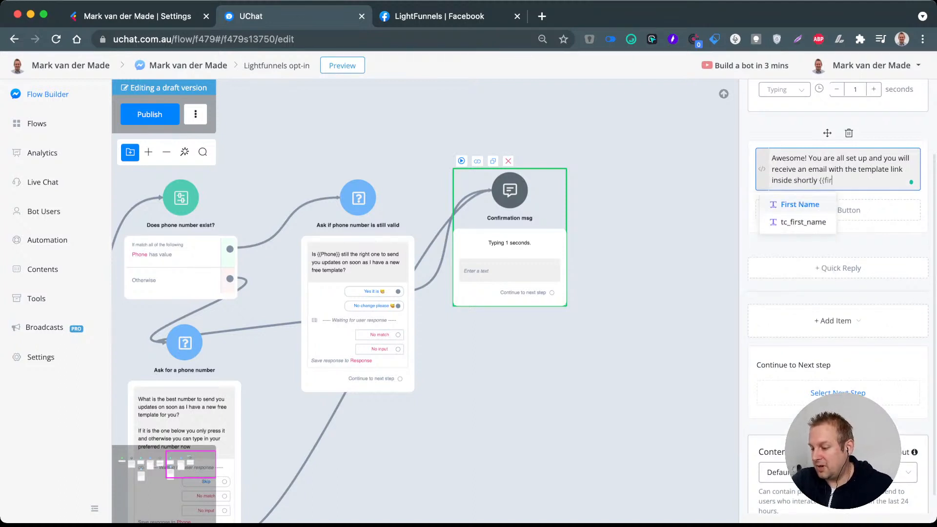
pyautogui.write('s')
# Step: End the confirmation text with the First Name field followed by a smiley emoji
pyautogui.press('Return')
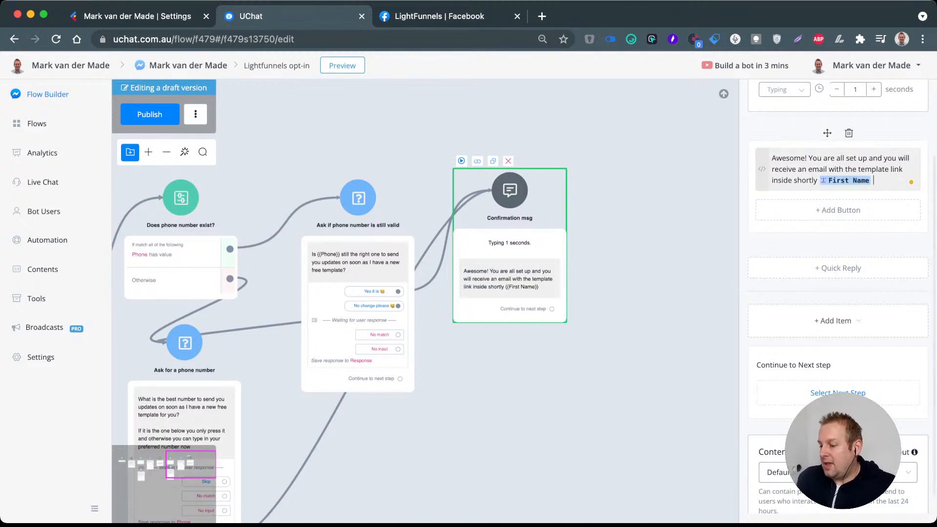
pyautogui.click(762, 169)
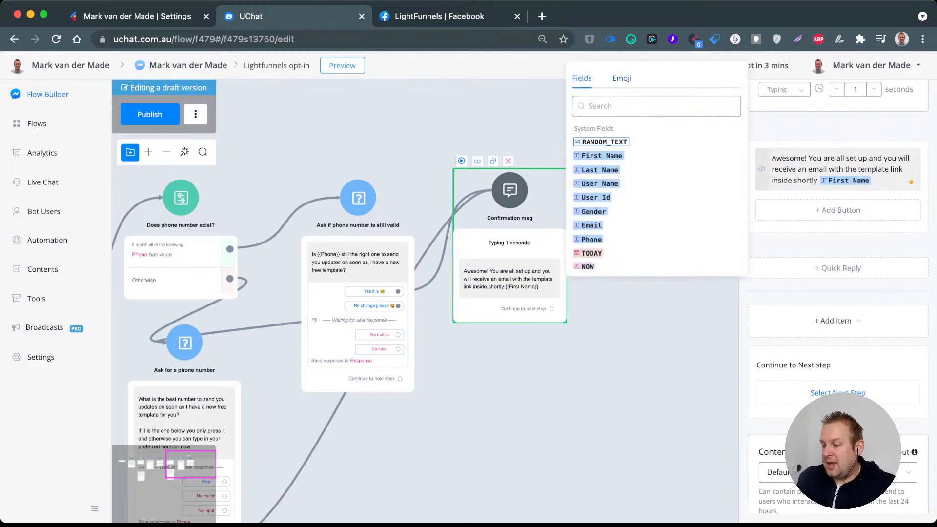
pyautogui.click(622, 78)
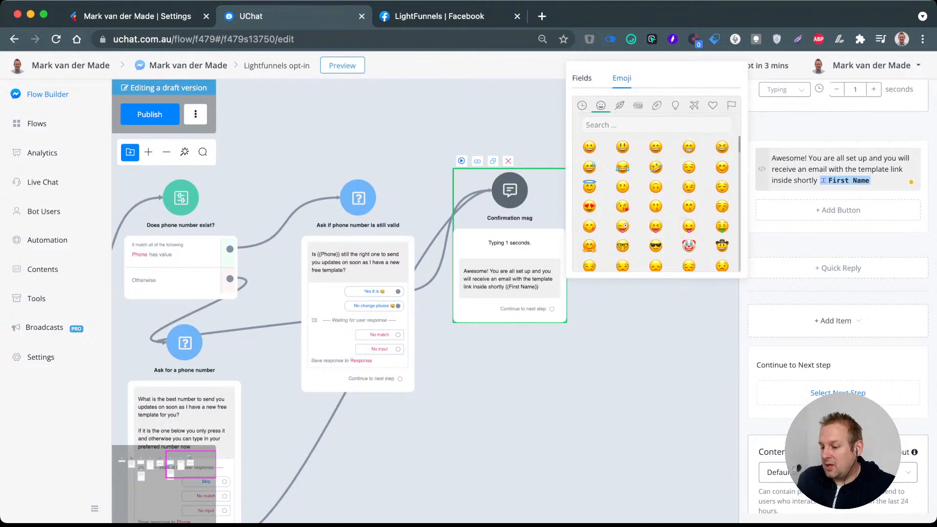
pyautogui.click(656, 187)
pyautogui.click(892, 180)
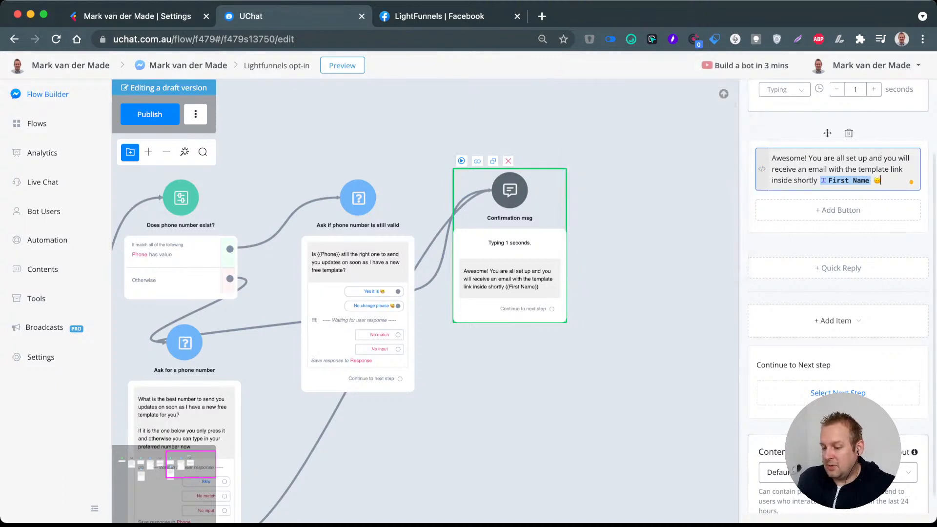
pyautogui.click(656, 303)
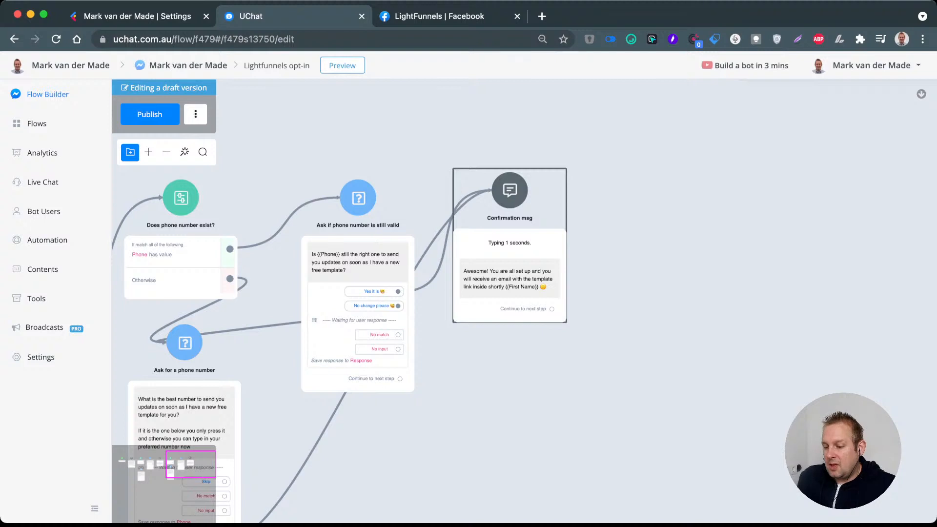
# Step: Add a Send Message step connected to the Skip option of the "Ask for a phone number" question
pyautogui.moveTo(510, 190); pyautogui.dragTo(514, 194)
pyautogui.moveTo(610, 342); pyautogui.dragTo(698, 179)
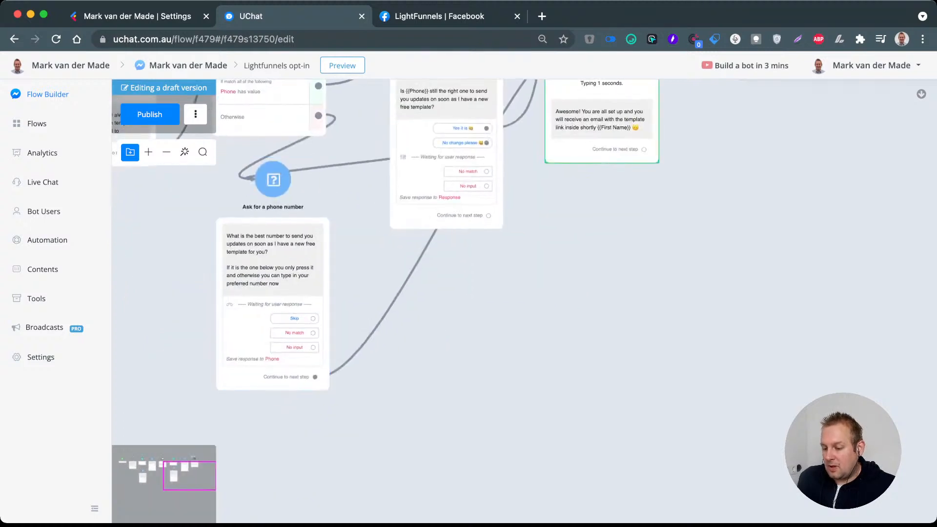
pyautogui.moveTo(312, 318); pyautogui.dragTo(550, 245)
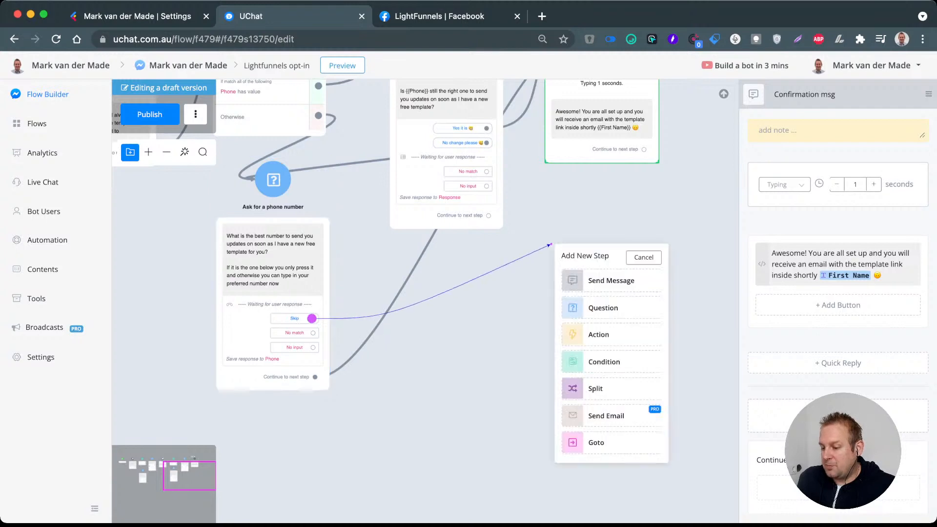
pyautogui.click(611, 281)
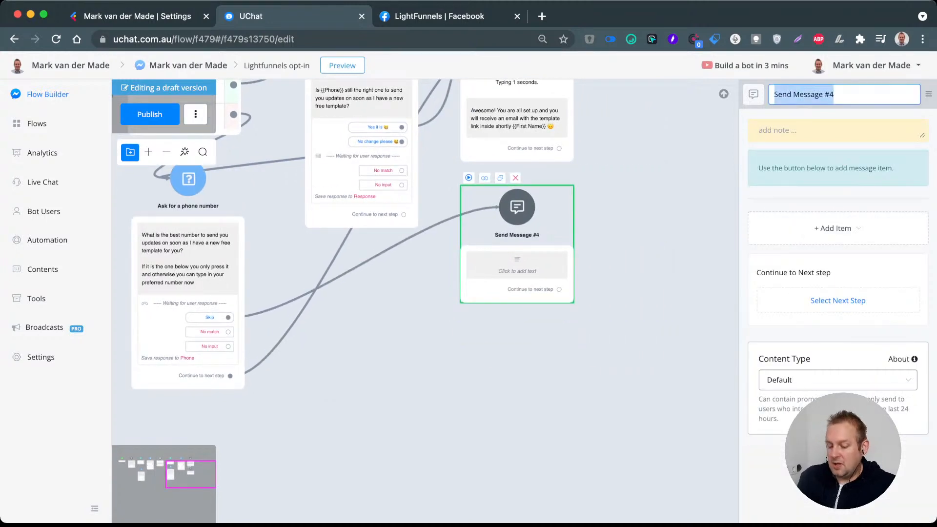
# Step: Rename the new skip message step as "Deny to receive SMS"
pyautogui.write('Deny to')
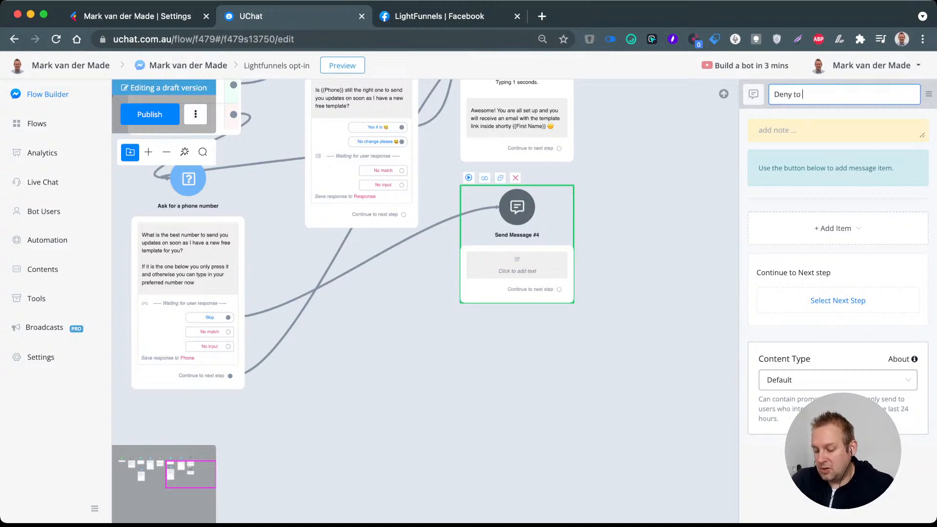
pyautogui.write(' receiv')
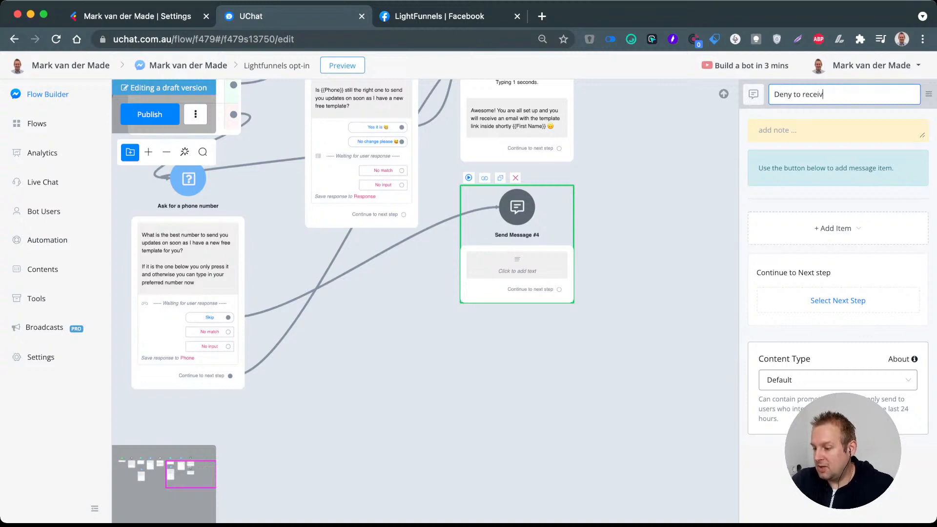
pyautogui.write('e SMS')
pyautogui.press('Return')
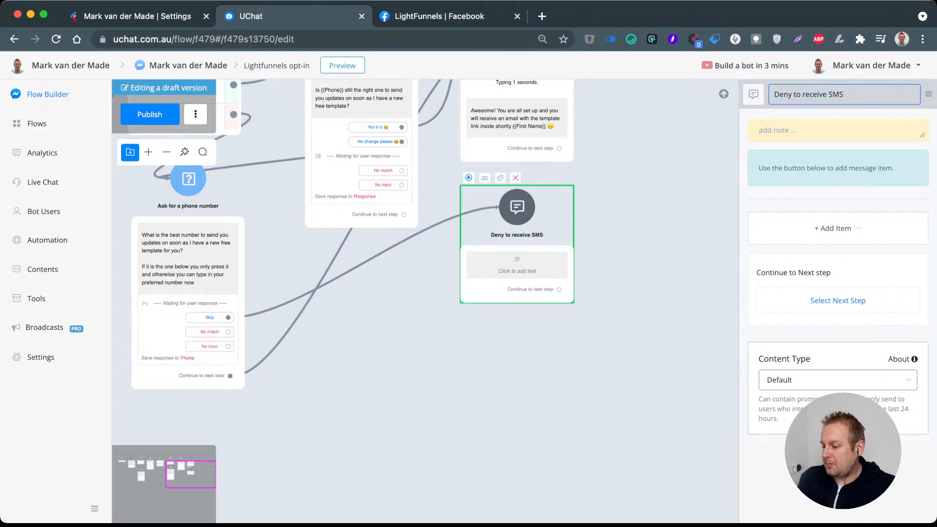
# Step: Add a typing delay to the "Deny to receive SMS" step and set it to 1 second
pyautogui.click(833, 228)
pyautogui.click(810, 314)
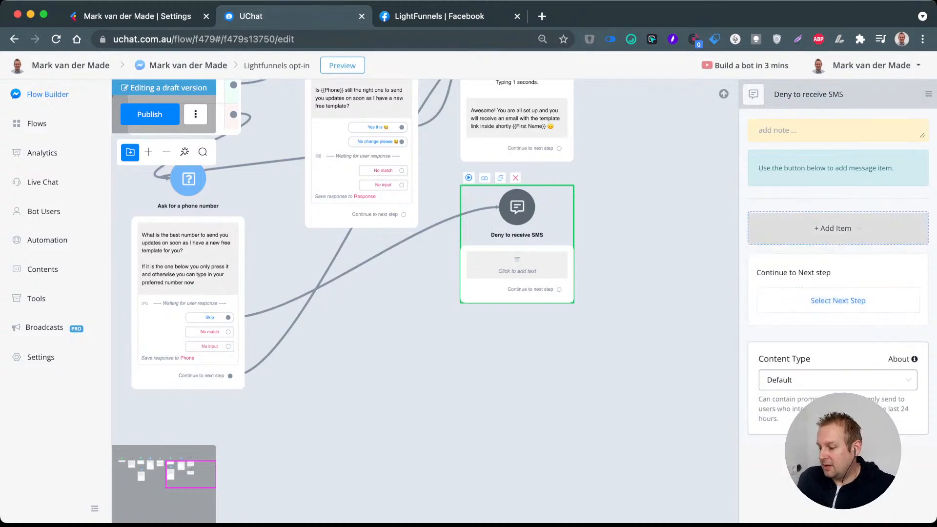
pyautogui.click(832, 228)
pyautogui.click(781, 313)
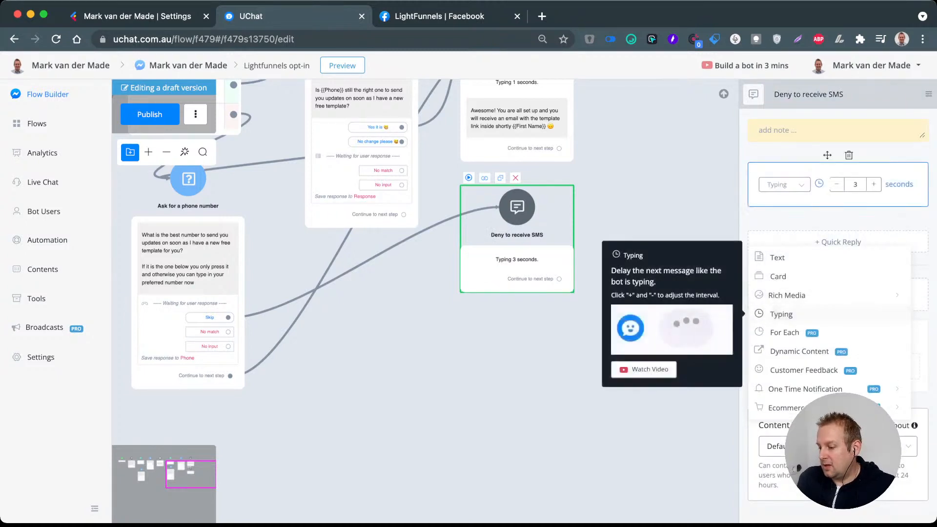
pyautogui.click(836, 184)
pyautogui.click(836, 185)
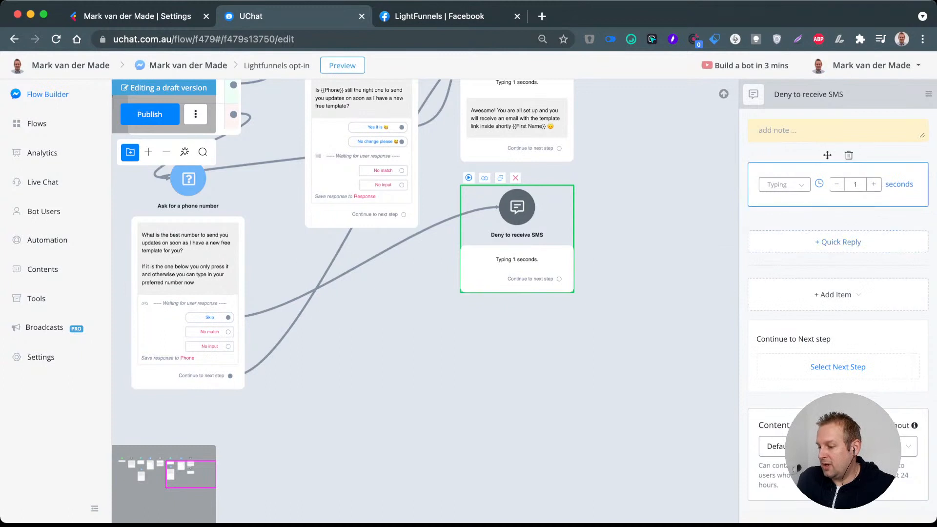
# Step: Add message text reading "Ok no worries I will skip the notifications for you and send you the template by email within the next few minutes"
pyautogui.click(832, 295)
pyautogui.click(782, 324)
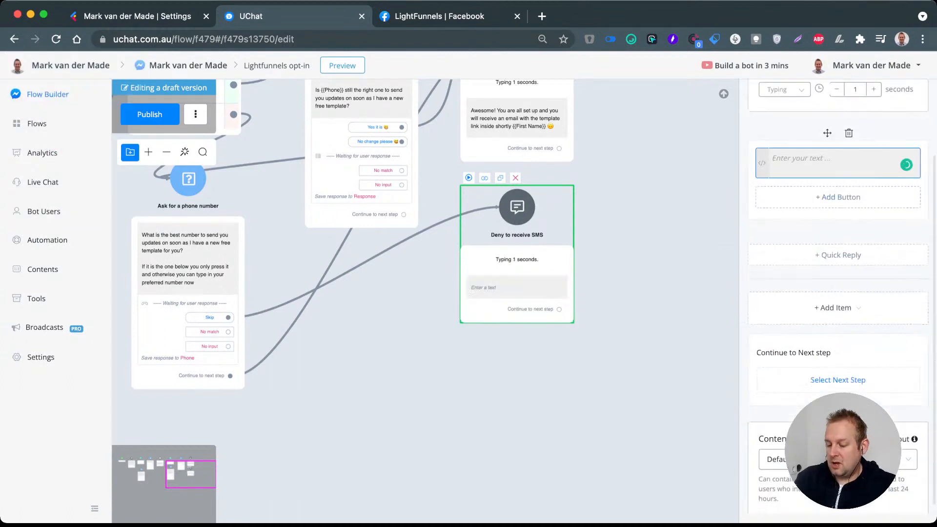
pyautogui.write('Ok no wor')
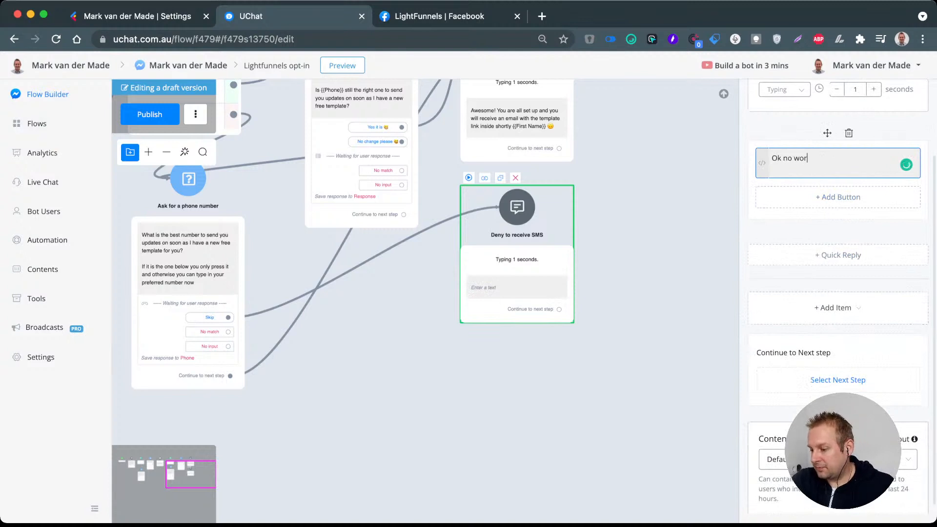
pyautogui.write('ries I wil')
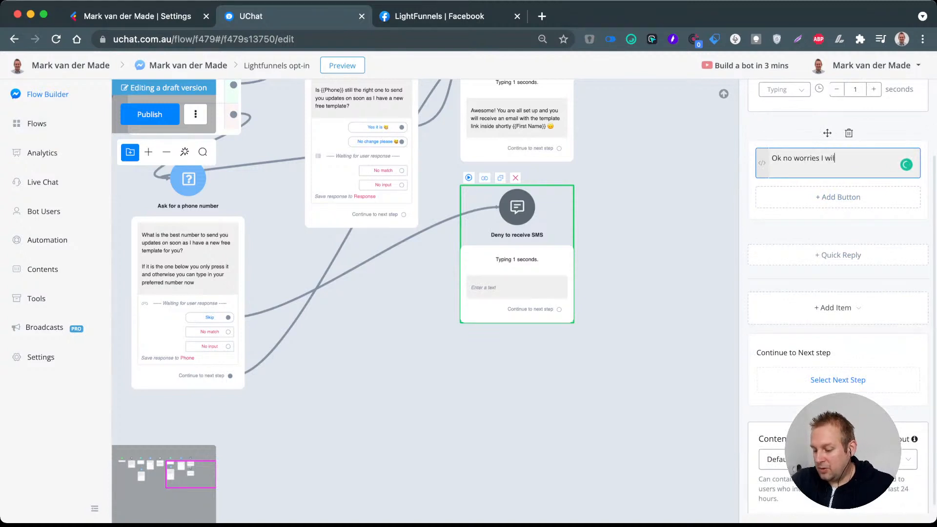
pyautogui.write('l skip the mo')
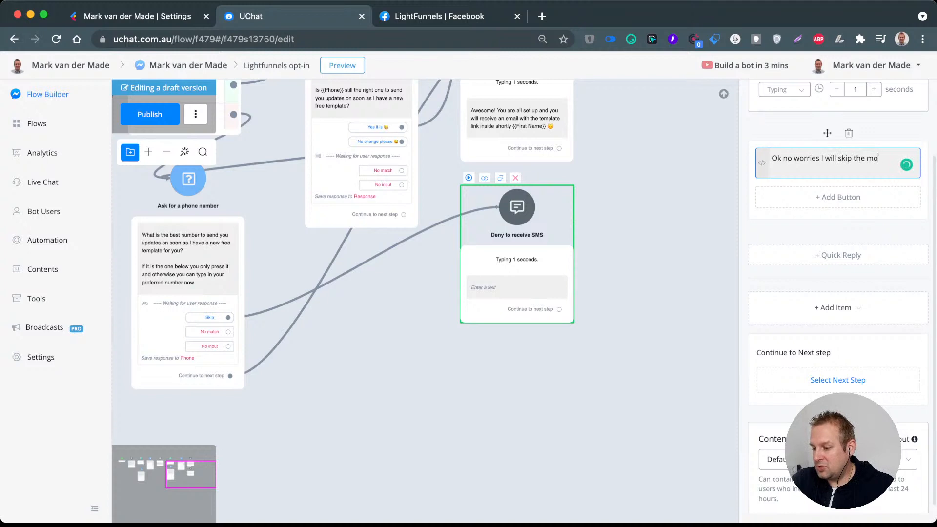
pyautogui.press('BackSpace')
pyautogui.press('BackSpace')
pyautogui.write('notificati')
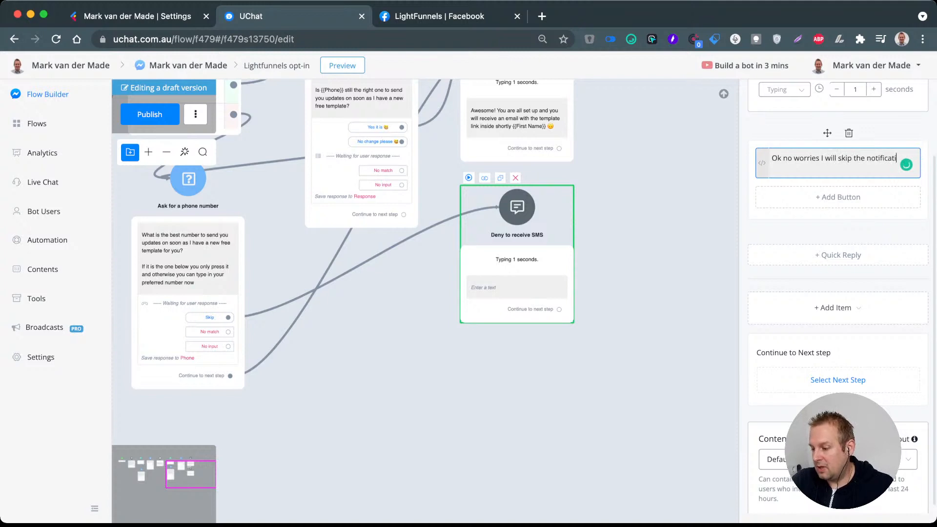
pyautogui.write('ons for you')
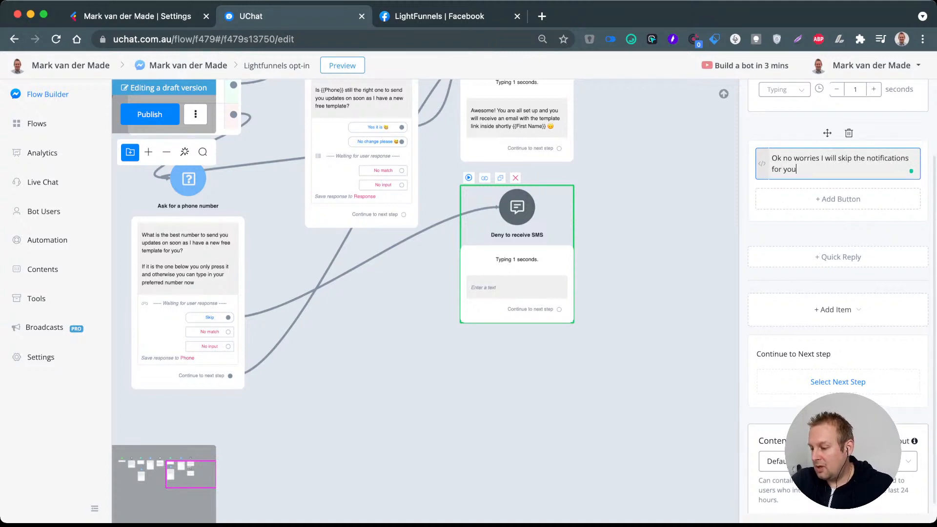
pyautogui.write(' and send')
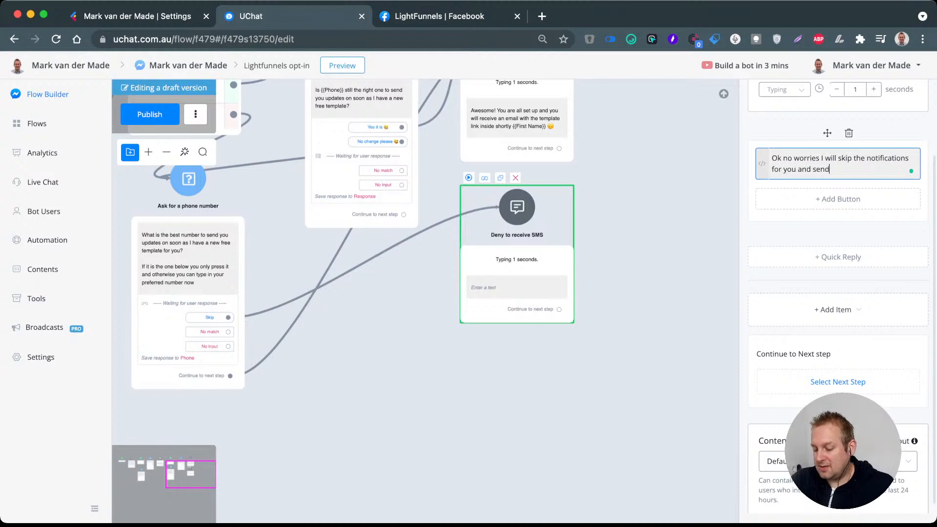
pyautogui.write(' you the tem')
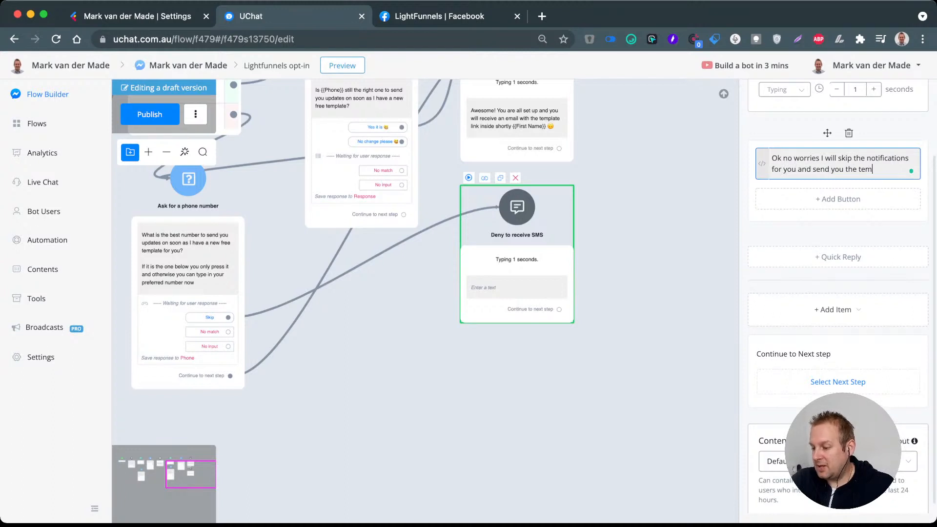
pyautogui.write('plate by emai')
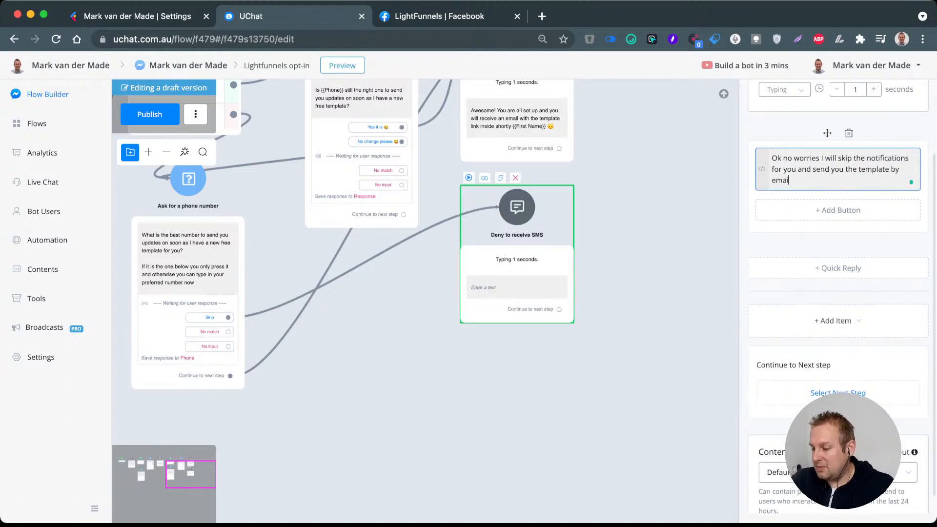
pyautogui.write('l withi')
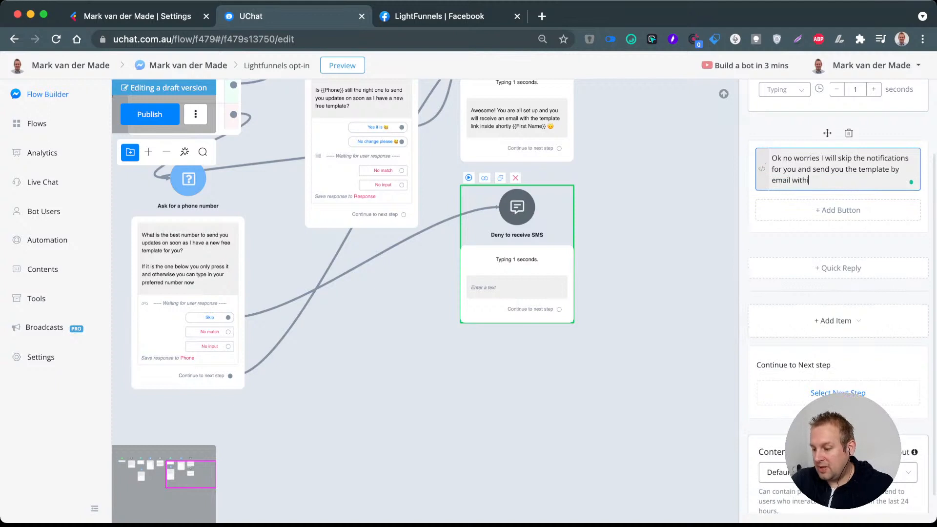
pyautogui.write('n the next ')
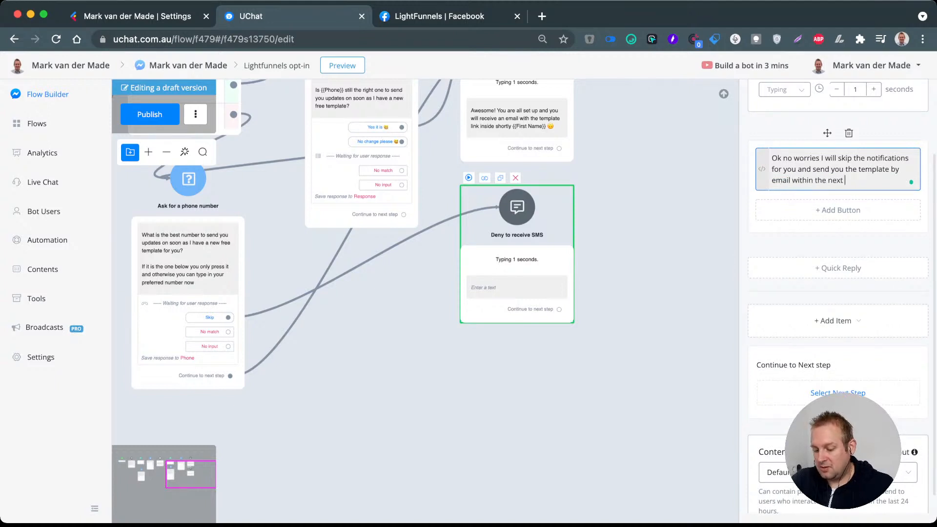
pyautogui.write('few minutes')
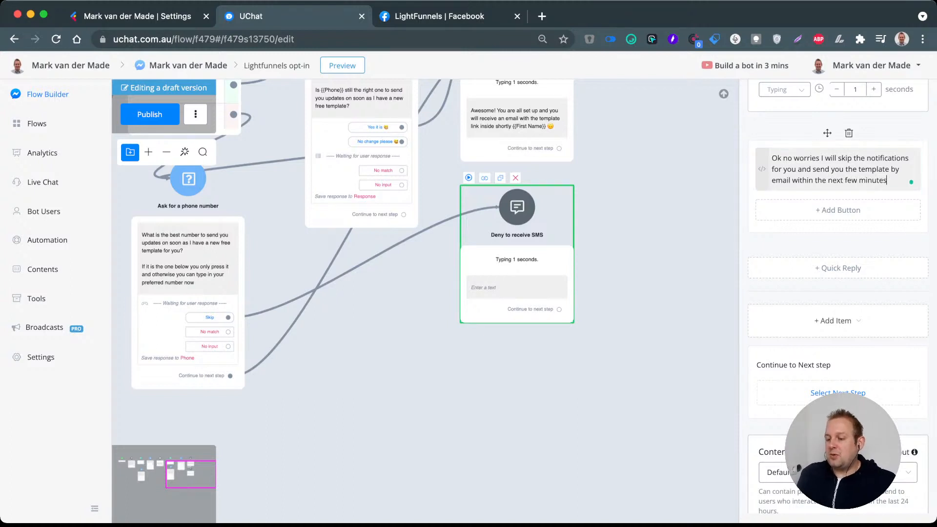
pyautogui.click(713, 226)
# Step: Add a Send Email step after the phone number's "Confirmation msg" and connect the "Deny to receive SMS" step to it as well
pyautogui.scroll(-5, 712, 226)
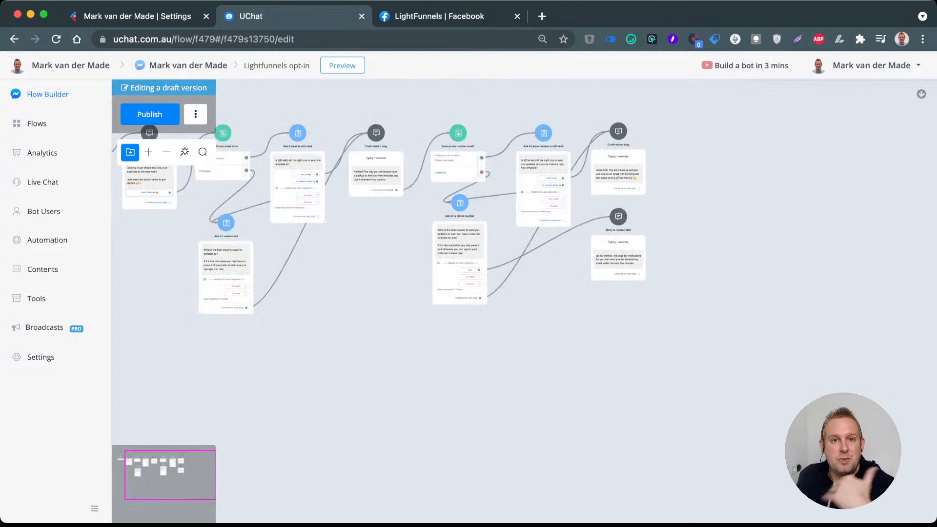
pyautogui.moveTo(713, 226); pyautogui.dragTo(797, 271)
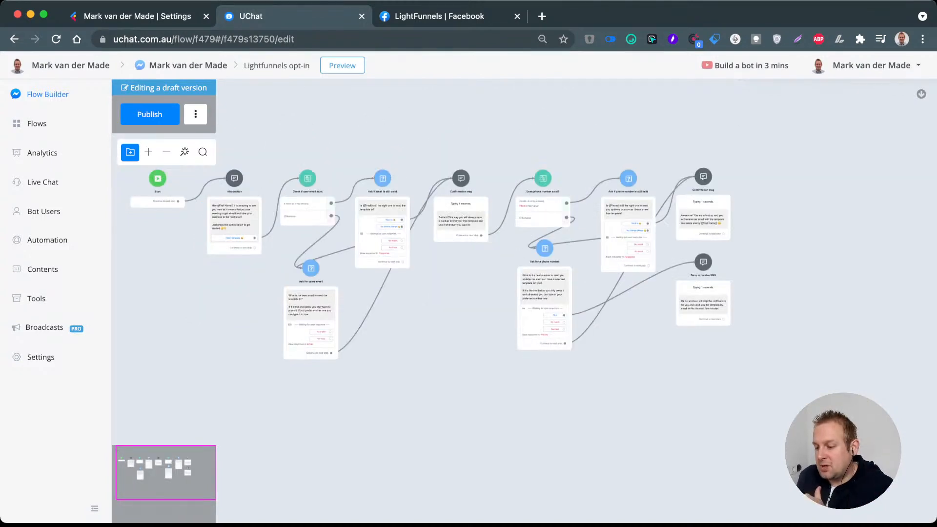
pyautogui.moveTo(761, 225); pyautogui.dragTo(698, 223)
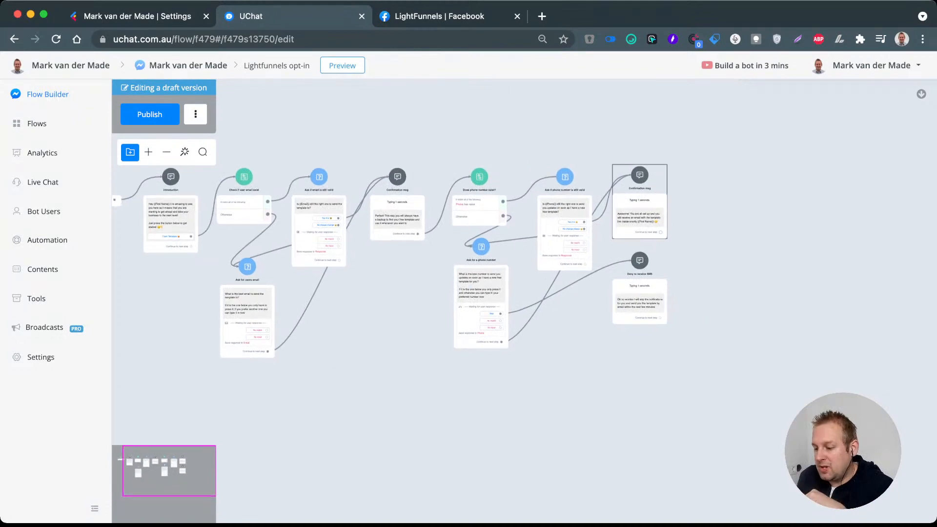
pyautogui.moveTo(661, 233); pyautogui.dragTo(718, 189)
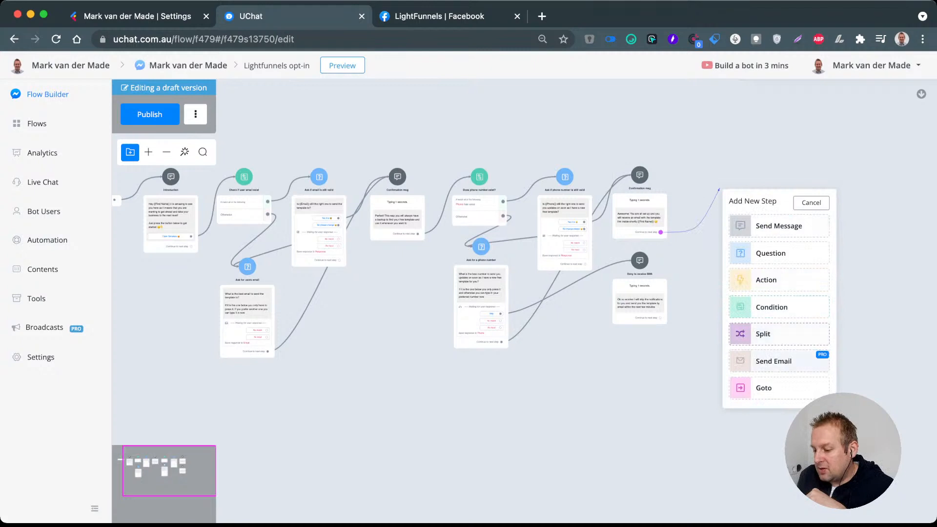
pyautogui.click(776, 361)
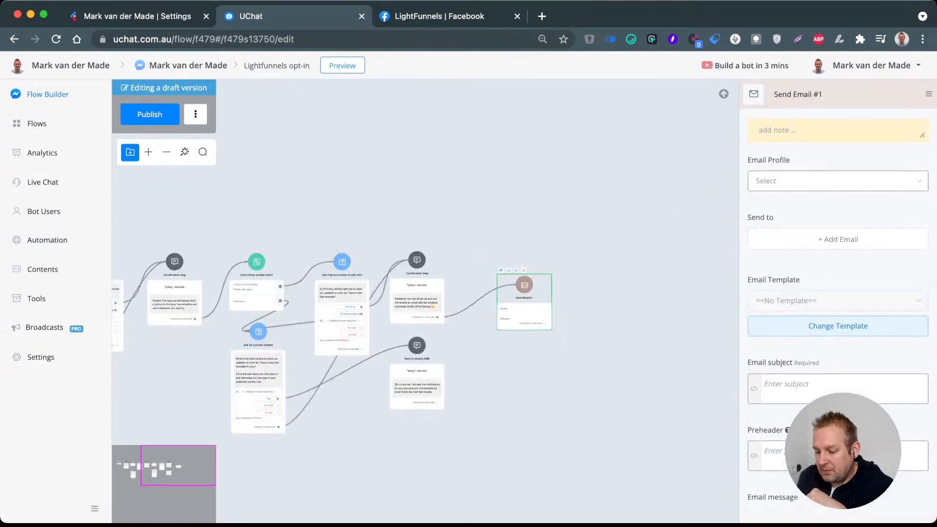
pyautogui.moveTo(438, 403); pyautogui.dragTo(513, 259)
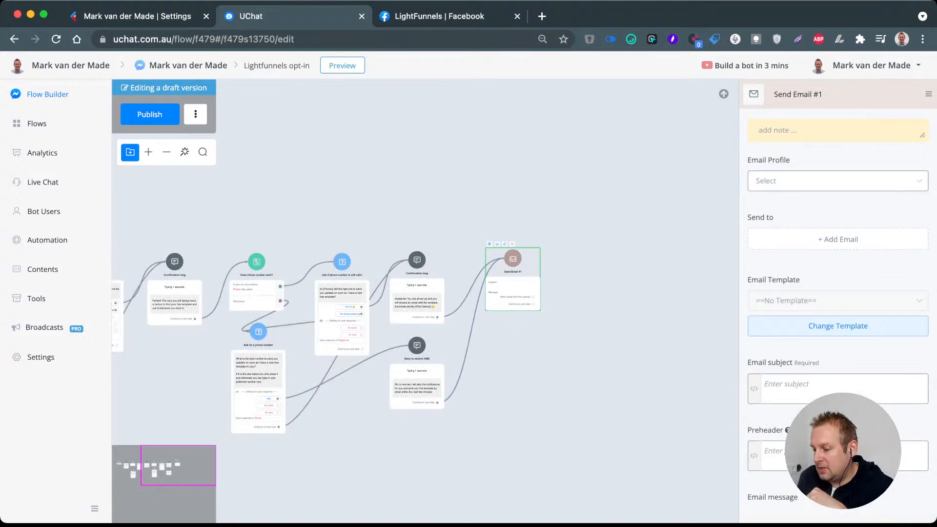
pyautogui.click(576, 219)
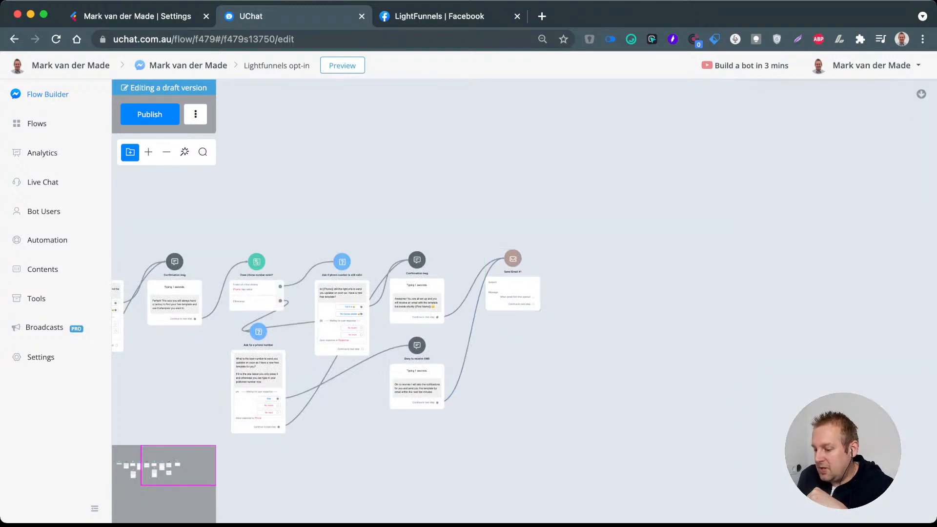
pyautogui.press('super+Tab')
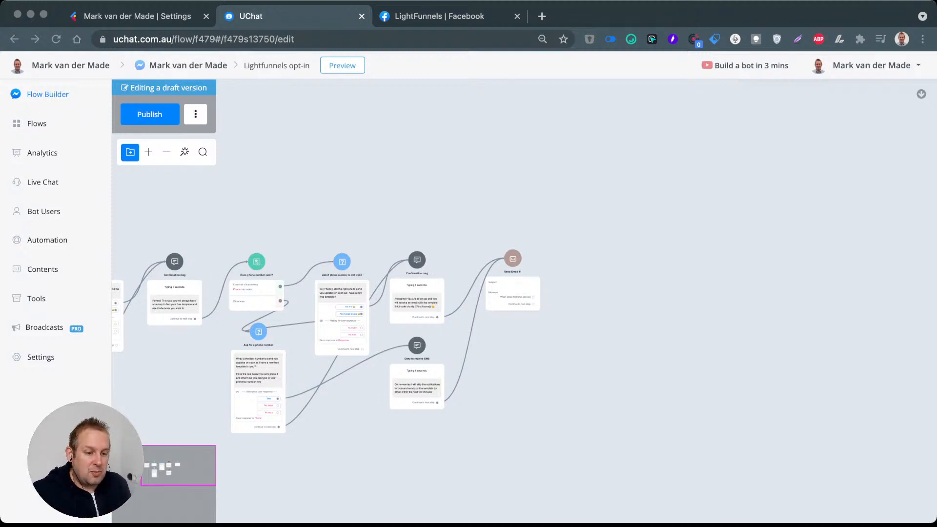
pyautogui.press('super+Tab')
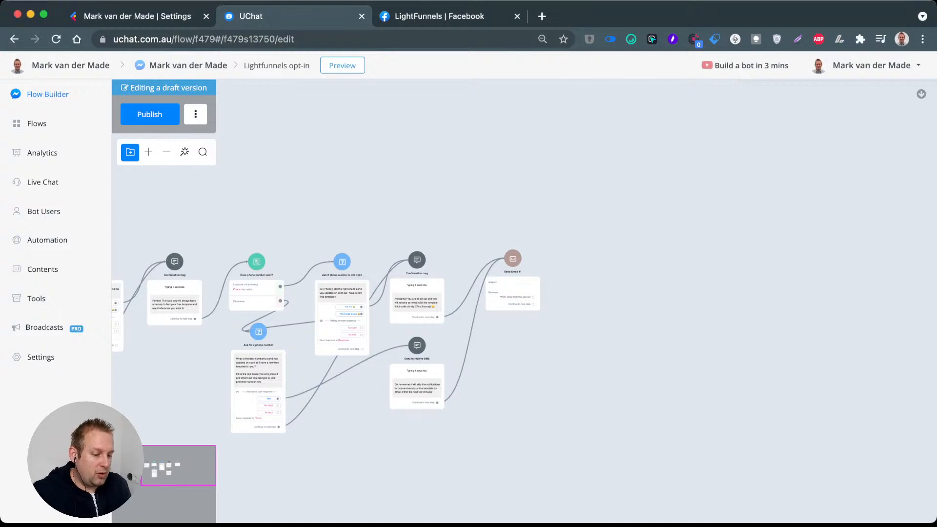
# Step: Rename the Send Email step as "Send Email with template link"
pyautogui.scroll(10, 504, 278)
pyautogui.click(503, 278)
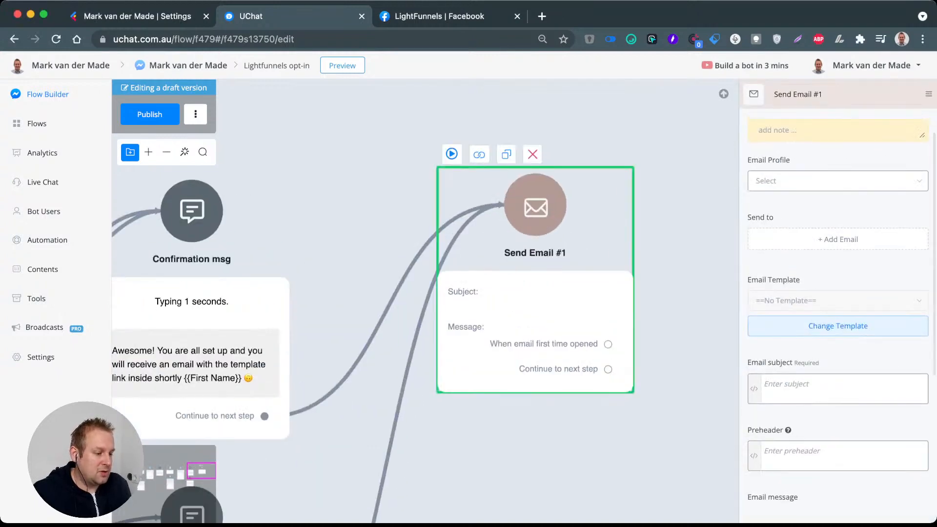
pyautogui.tripleClick(802, 94)
pyautogui.write('Send E')
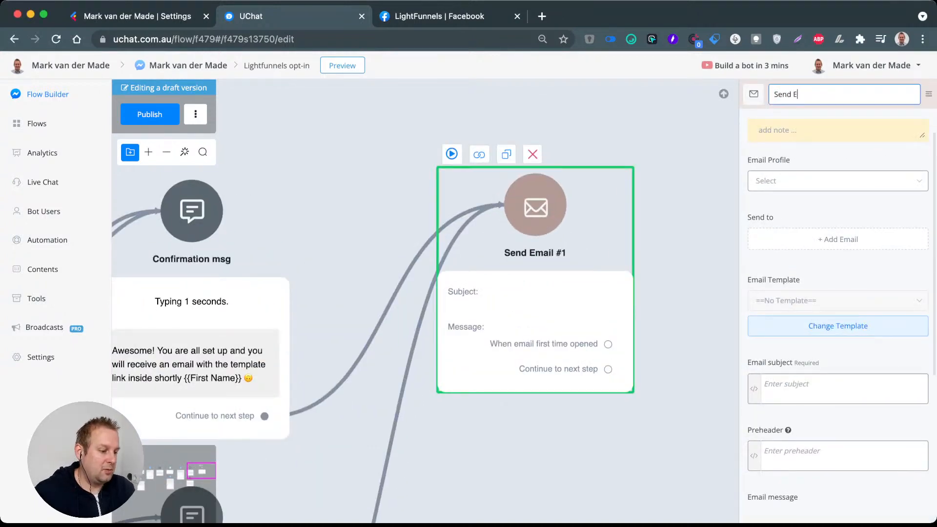
pyautogui.write('mail with tempal')
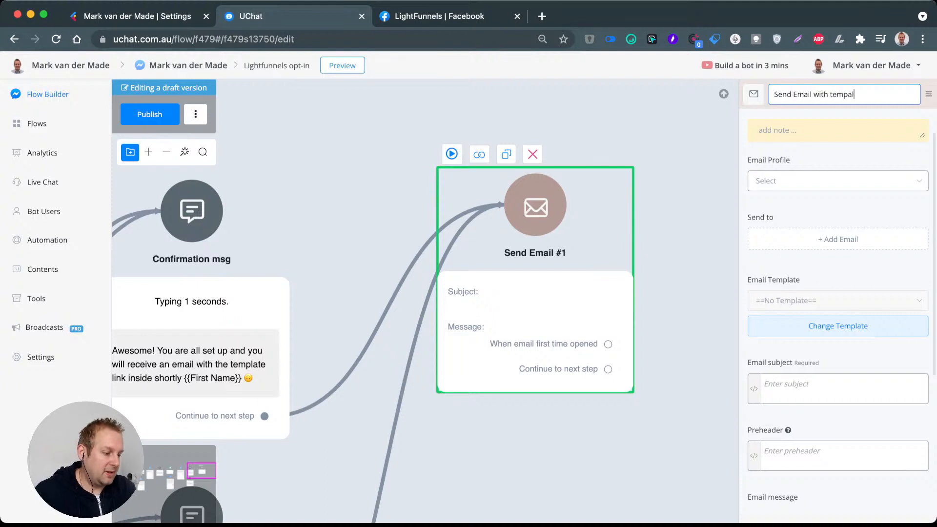
pyautogui.write('te')
pyautogui.press('BackSpace')
pyautogui.press('BackSpace')
pyautogui.press('BackSpace')
pyautogui.press('BackSpace')
pyautogui.write('late l')
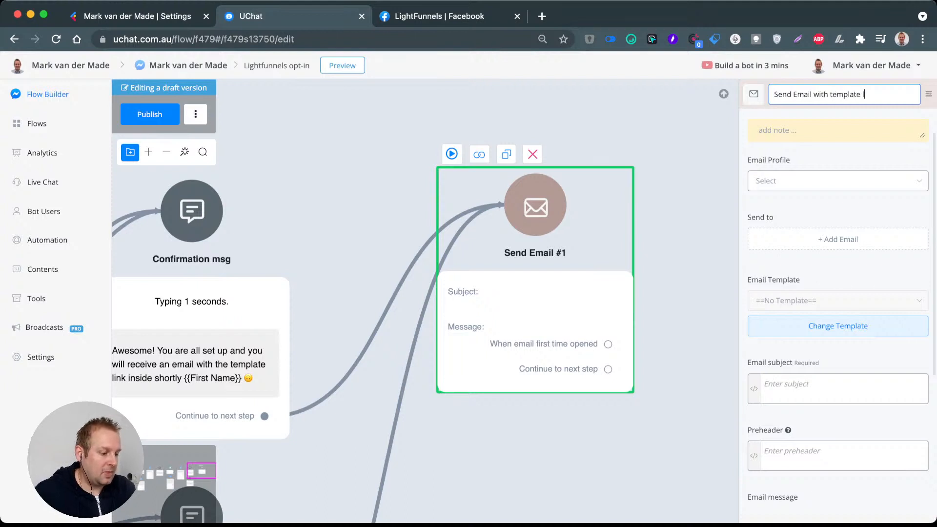
pyautogui.write('ink')
pyautogui.press('Return')
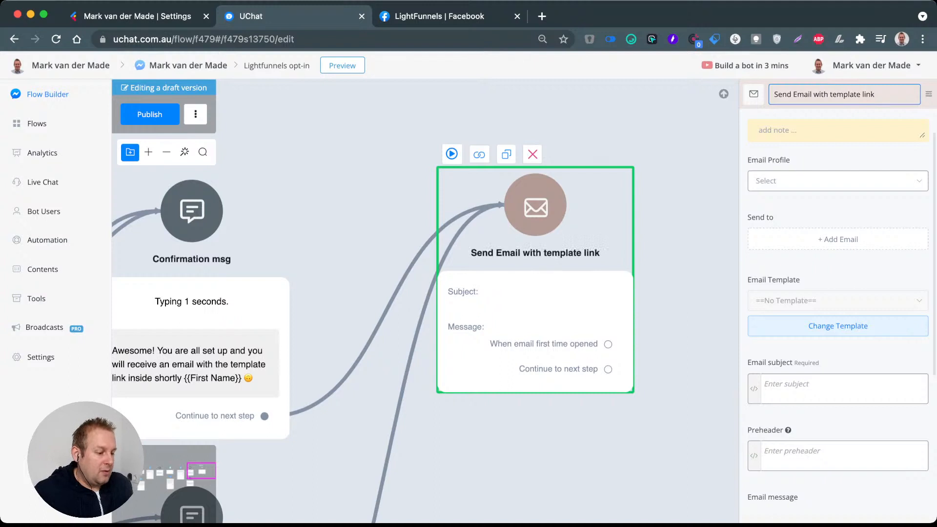
# Step: Select the SMTP 116 email profile and add the Email system field as the recipient
pyautogui.click(837, 181)
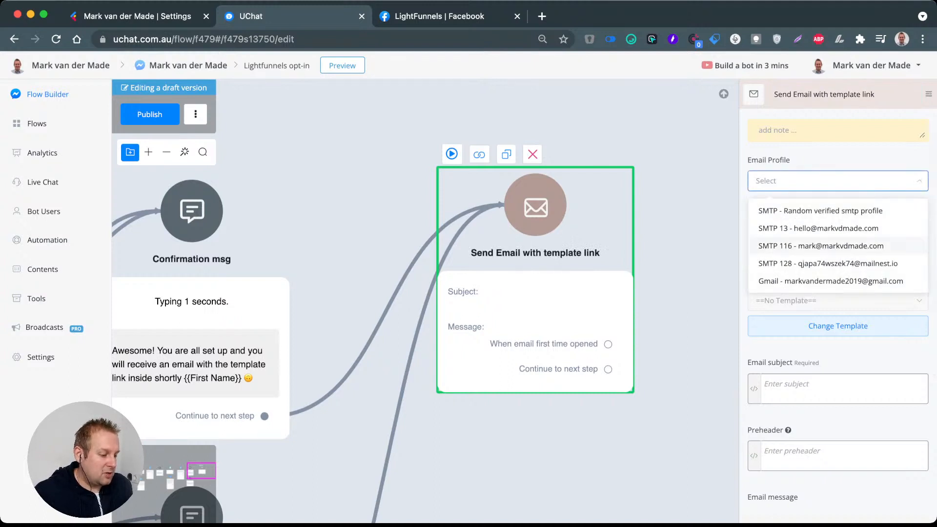
pyautogui.click(821, 246)
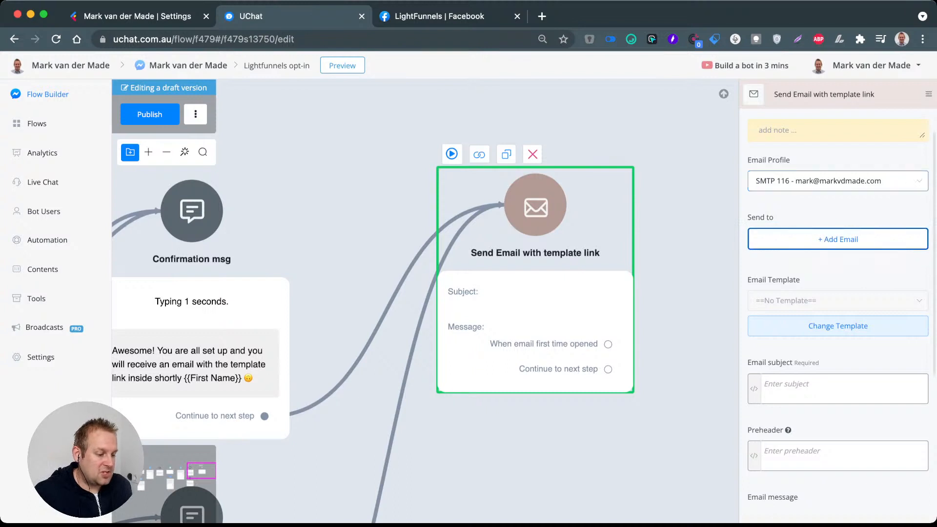
pyautogui.click(837, 239)
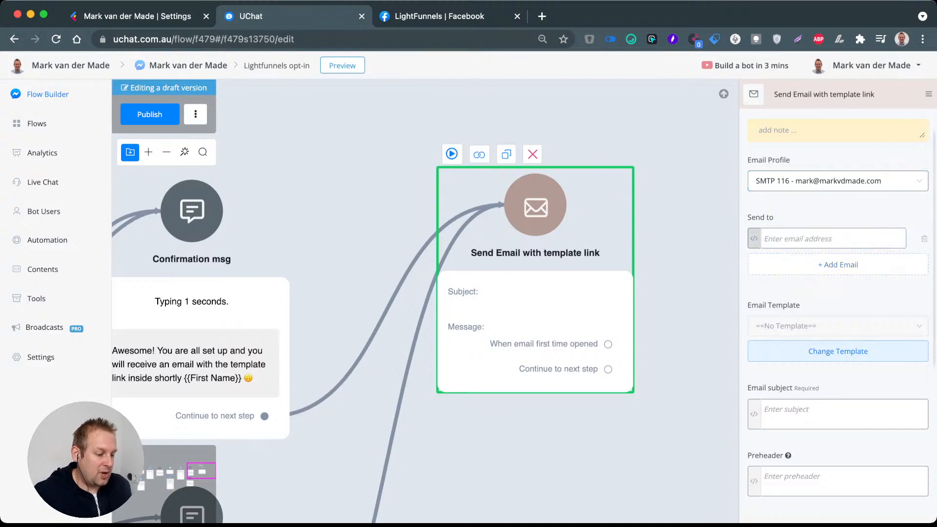
pyautogui.click(754, 239)
pyautogui.write('email')
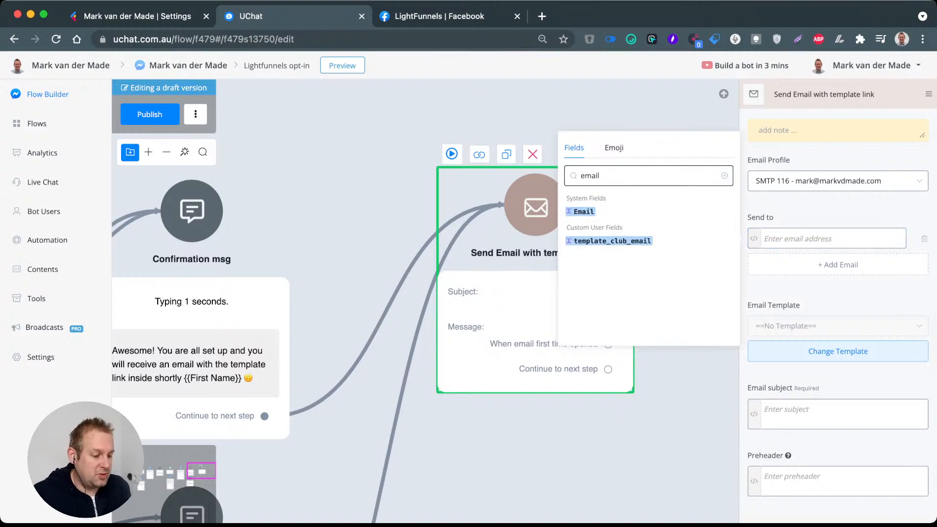
pyautogui.press('Return')
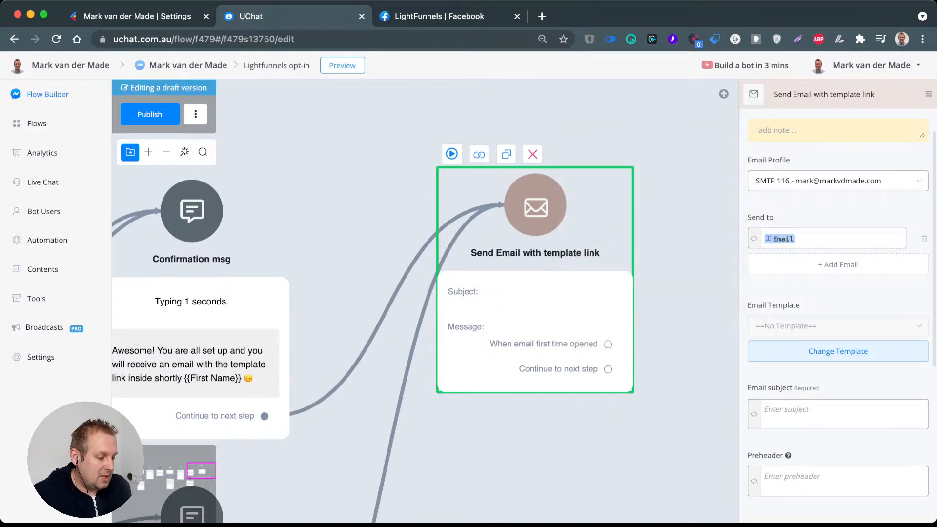
pyautogui.scroll(-3, 838, 302)
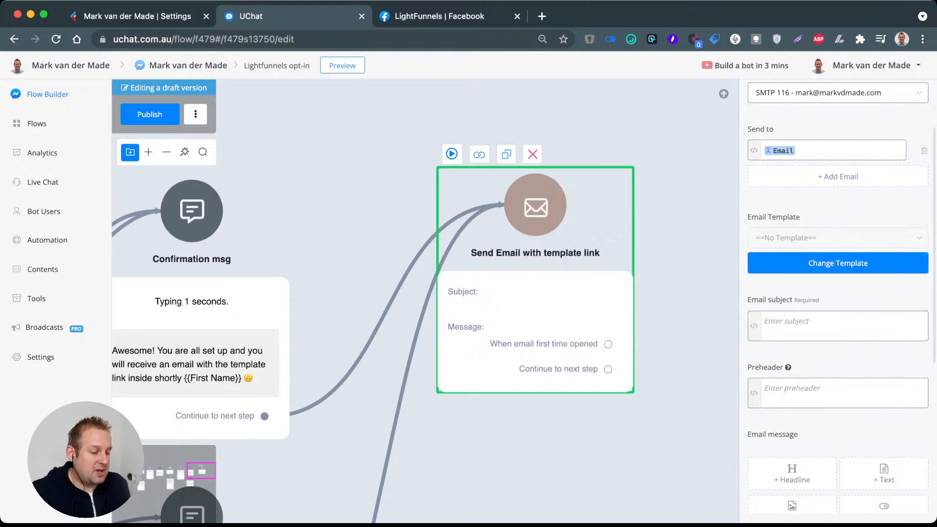
pyautogui.click(837, 325)
pyautogui.scroll(-1, 838, 323)
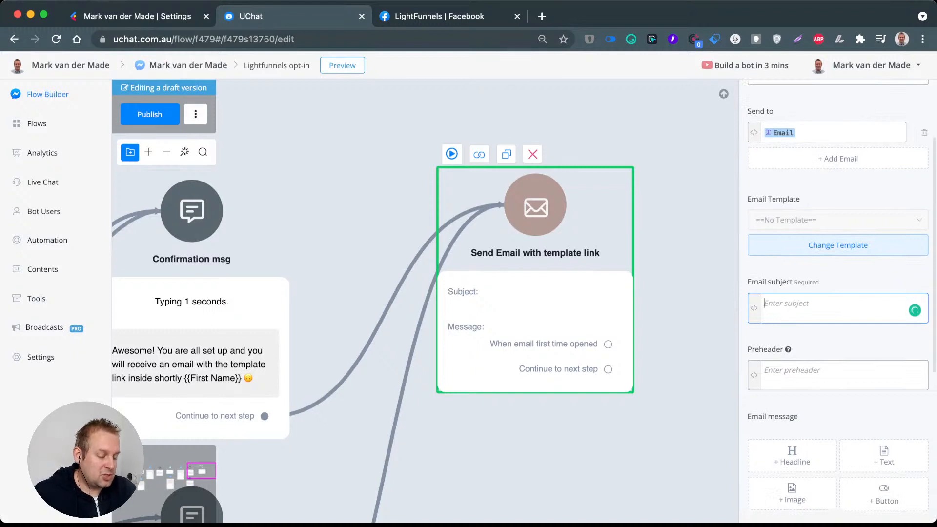
pyautogui.write('I ha')
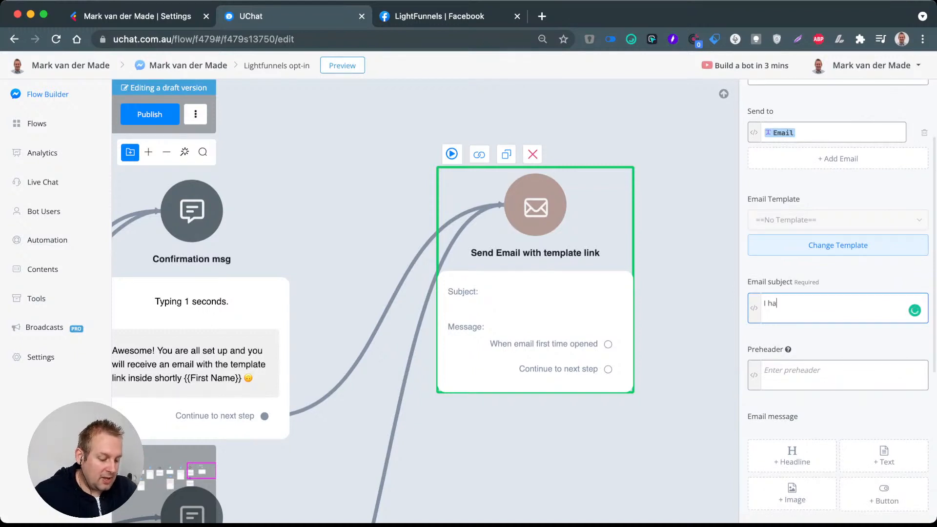
pyautogui.write('ve you')
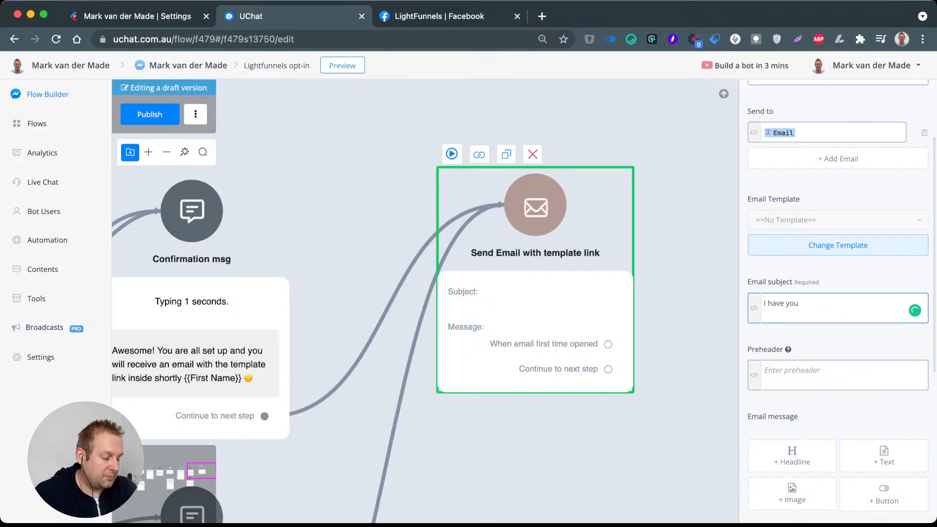
pyautogui.write('r ')
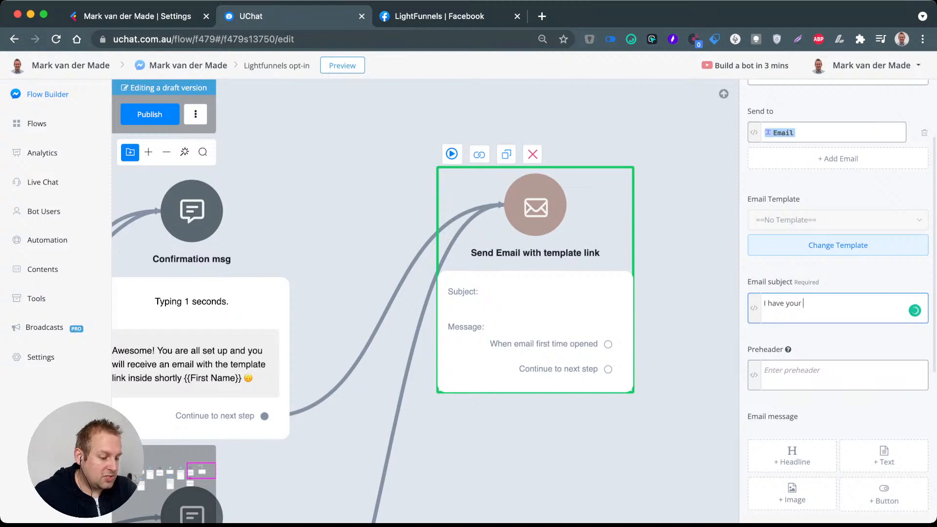
pyautogui.write('template')
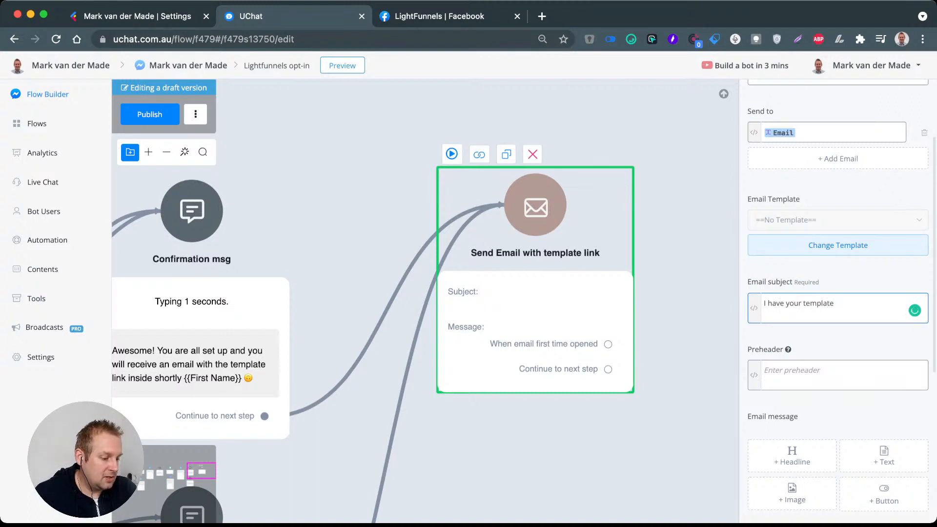
# Step: Set the email subject to "Your starter package is ready for you {{First Name}}!", using the First Name field
pyautogui.hotkey('ctrl', 'a')
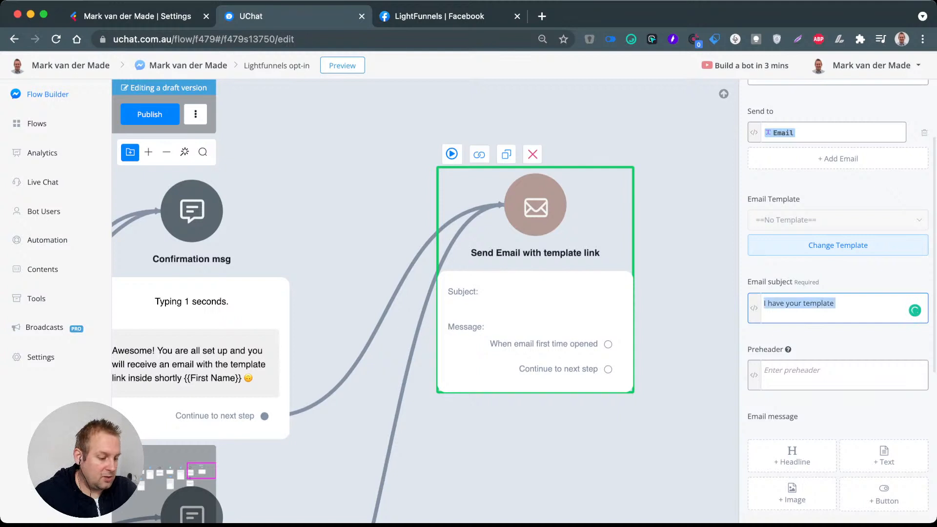
pyautogui.write('You')
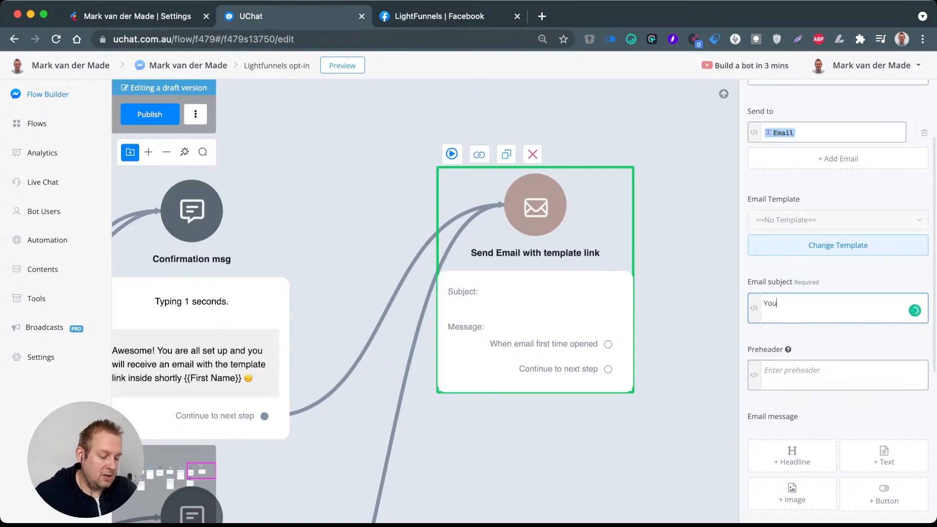
pyautogui.write('r ')
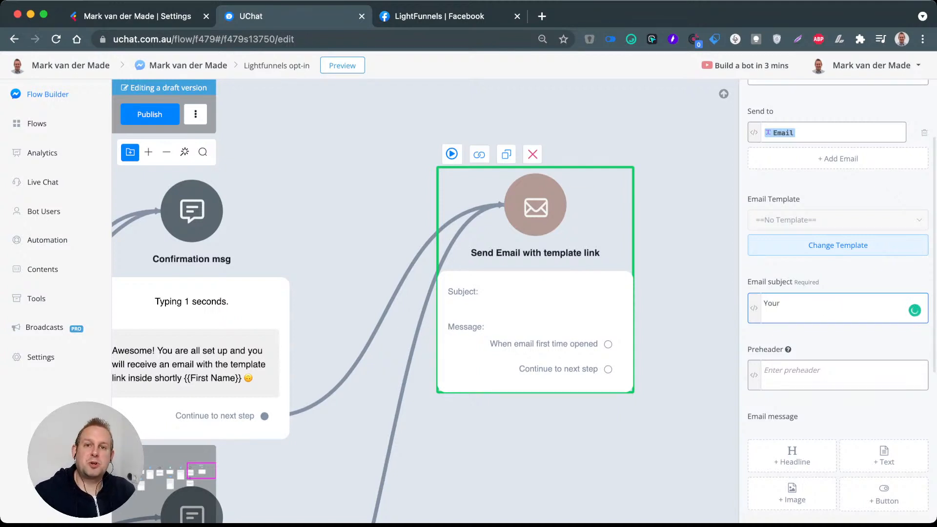
pyautogui.write('st')
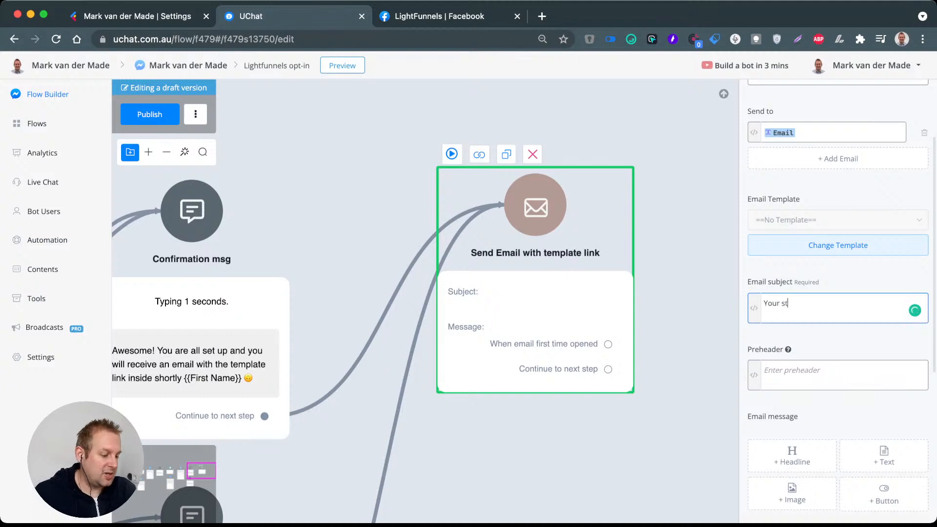
pyautogui.write('arter packag')
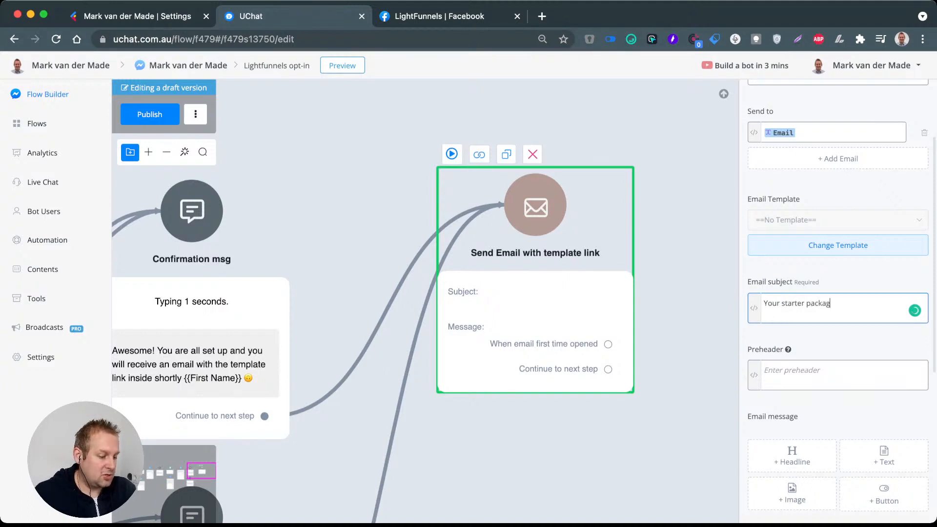
pyautogui.write('e is ready for you ')
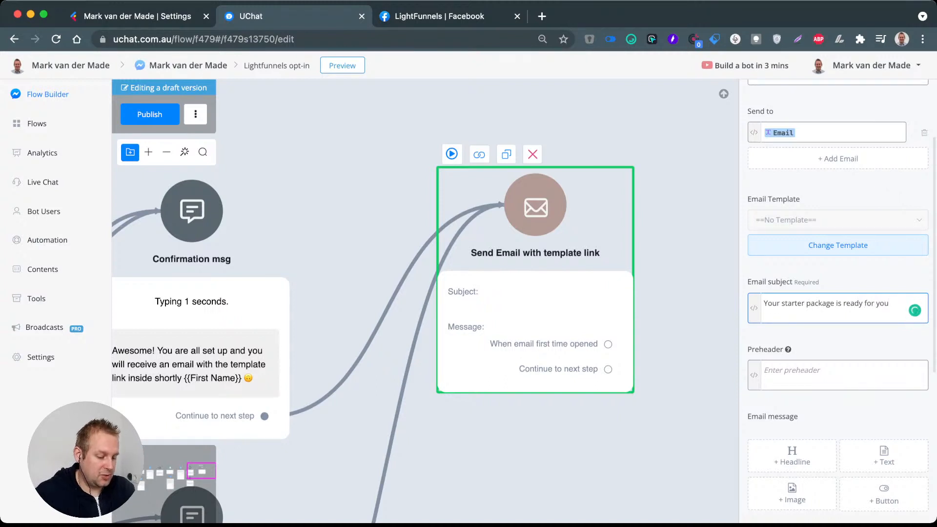
pyautogui.write('{{')
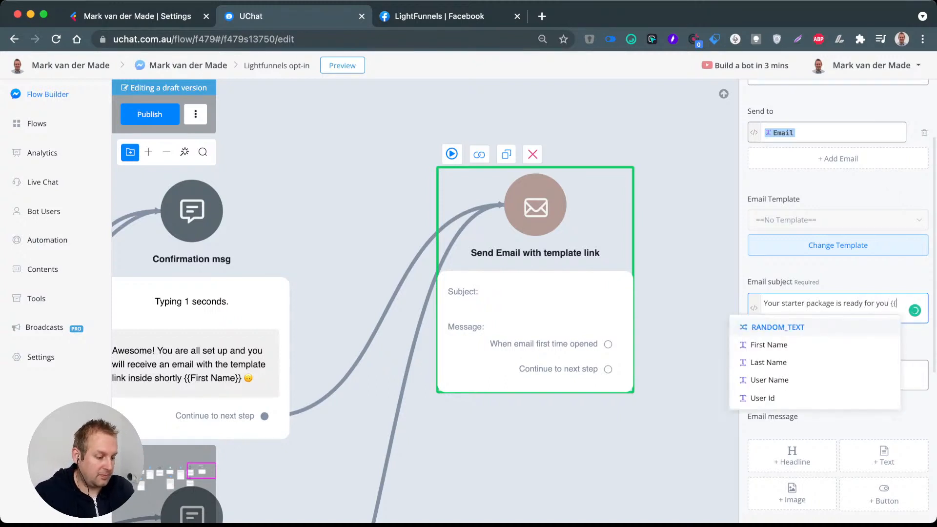
pyautogui.write('fir')
pyautogui.press('Return')
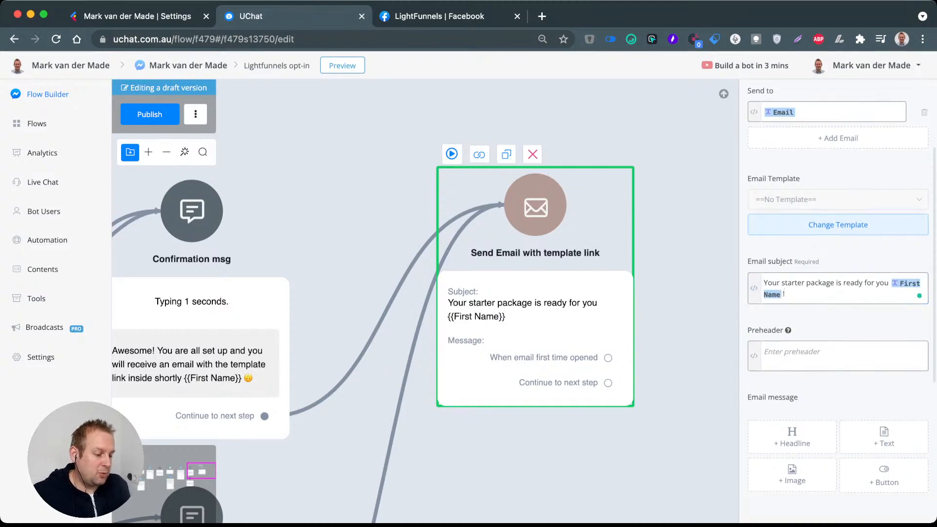
# Step: Add a text block to the email message with the greeting "Hey {{First Name}}," followed by a line break
pyautogui.scroll(-3, 838, 293)
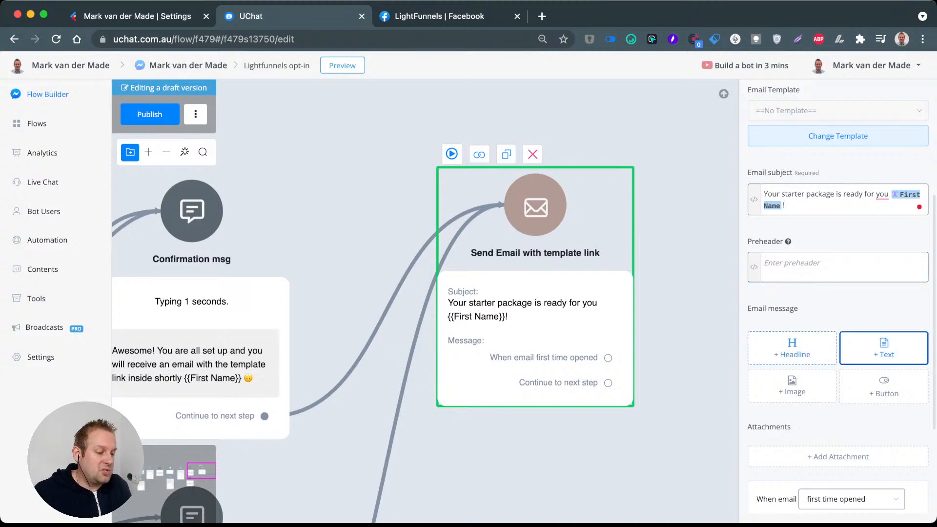
pyautogui.click(884, 348)
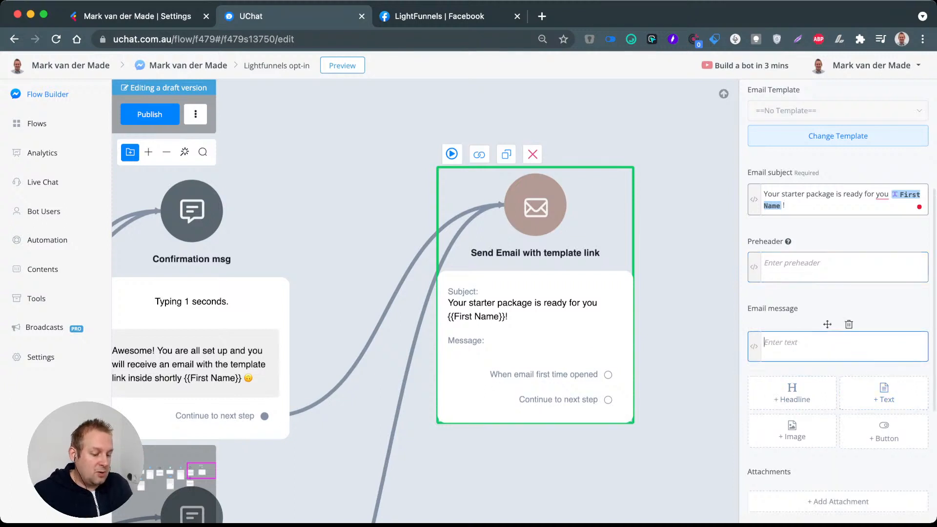
pyautogui.write('Hey {{')
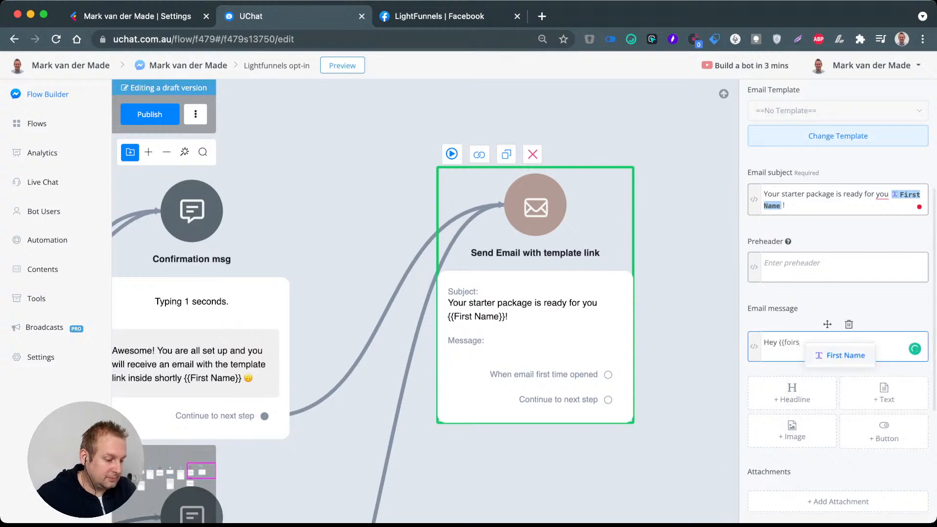
pyautogui.write('fir')
pyautogui.press('Return')
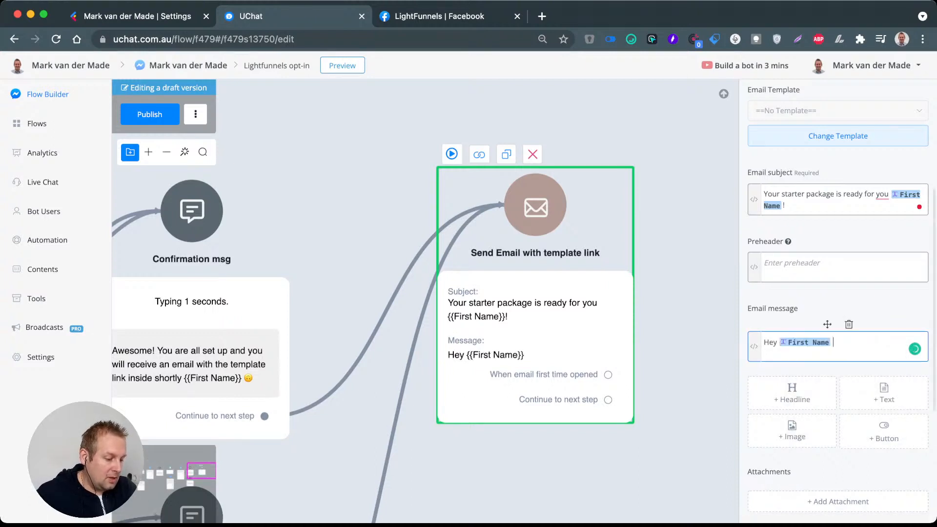
pyautogui.write(',')
pyautogui.press('Return')
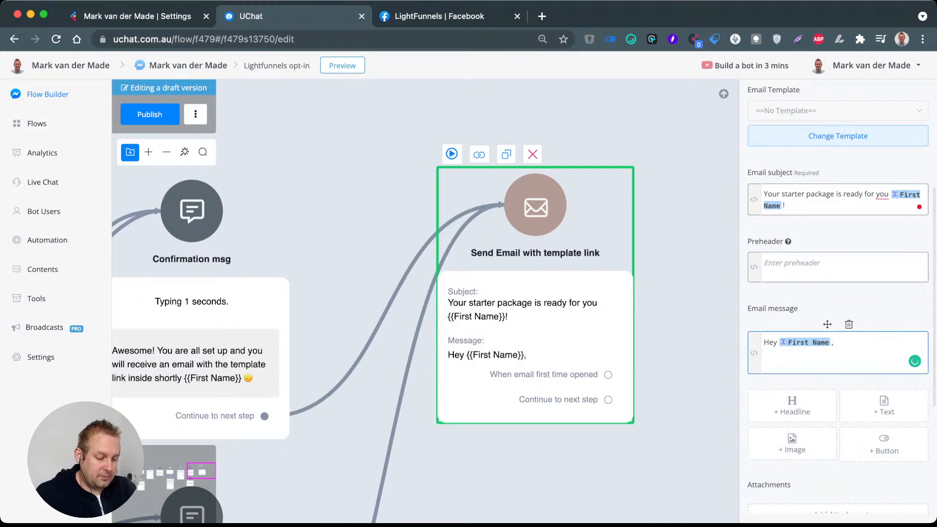
# Step: Add the paragraph "Again very excited to see you have taken the step towards implementing conversational inside of your business." to the email message
pyautogui.write('Again')
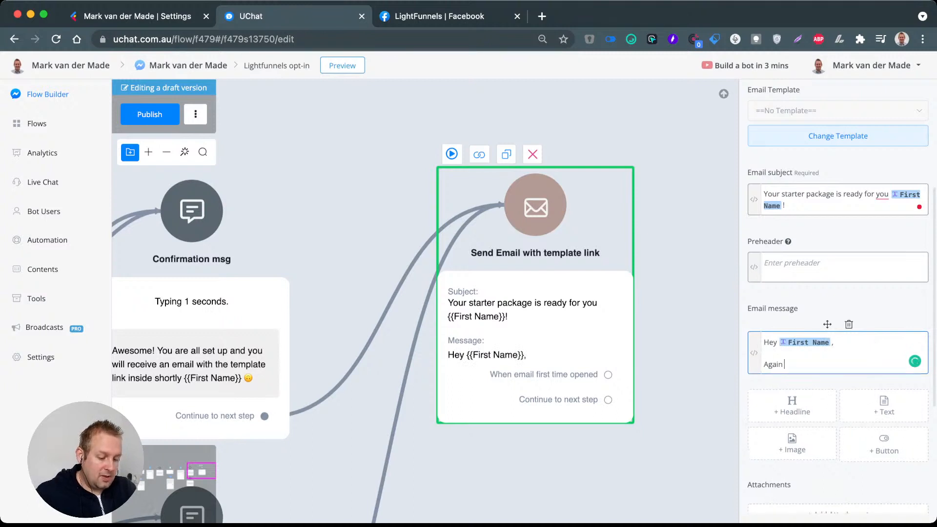
pyautogui.write(' very')
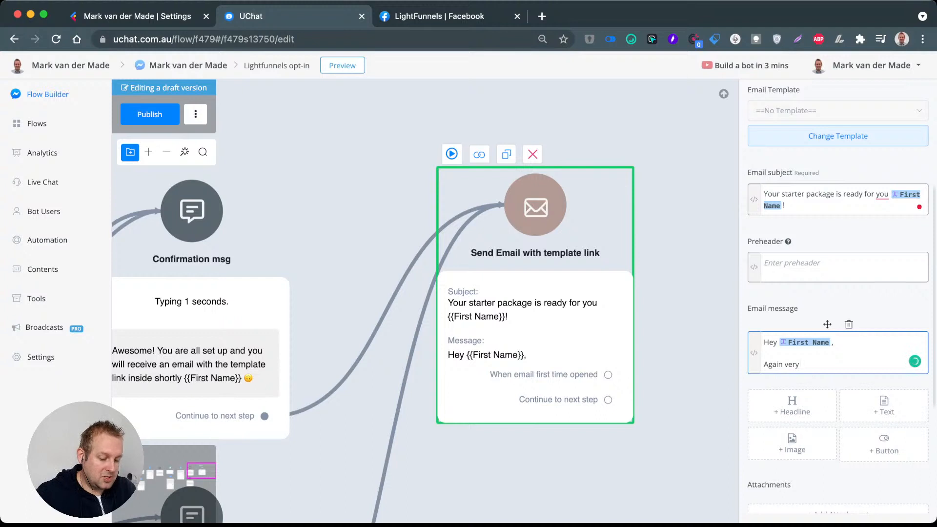
pyautogui.write(' excited to ')
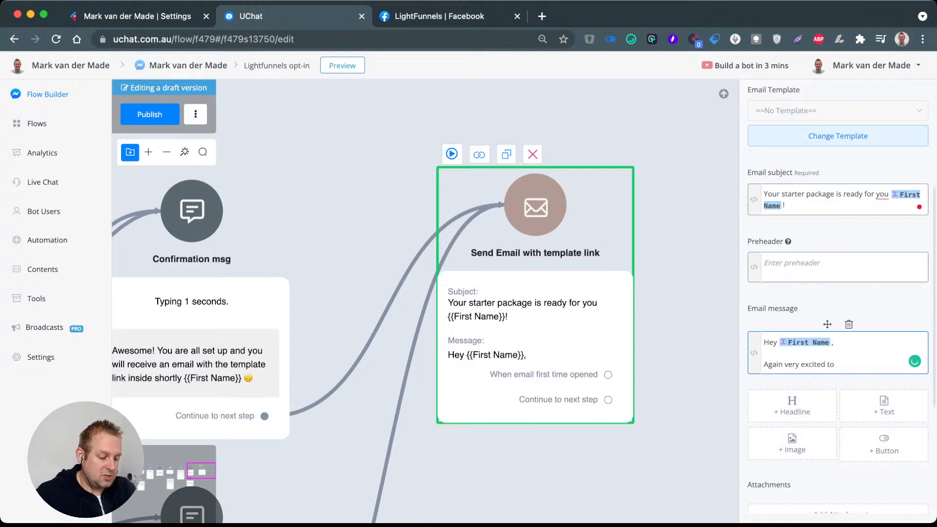
pyautogui.write('see you have take')
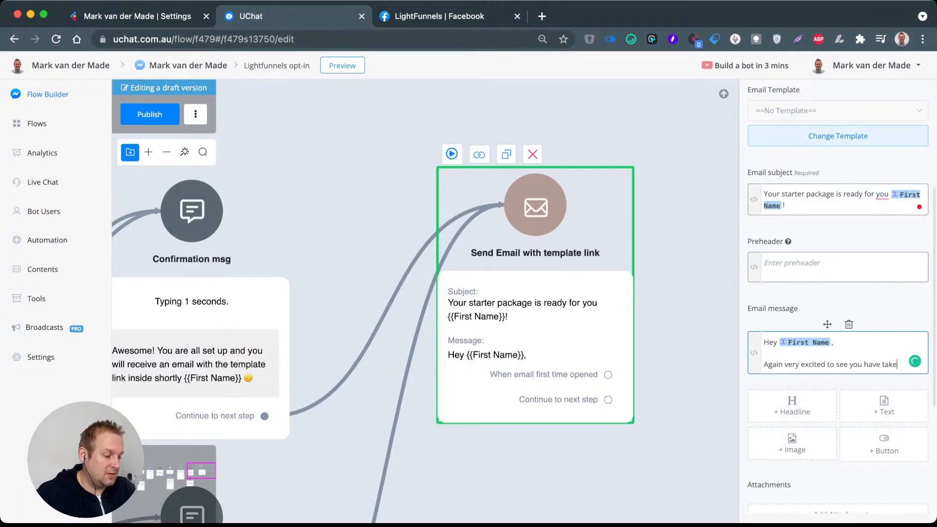
pyautogui.write('n the step to')
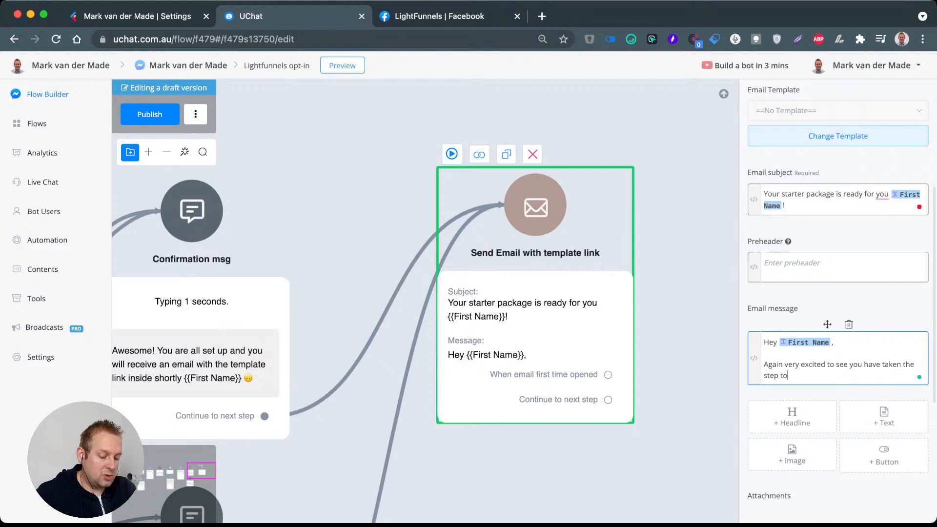
pyautogui.write('wards ')
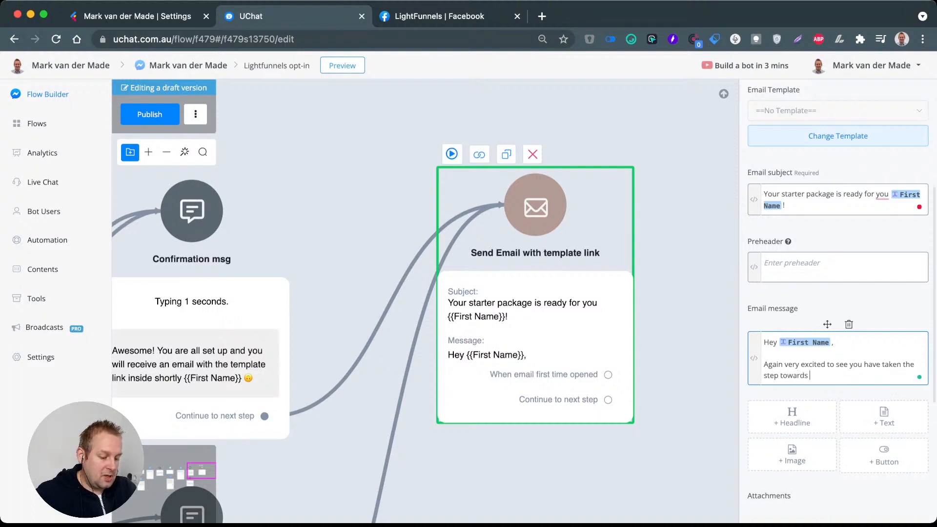
pyautogui.write('implementing ')
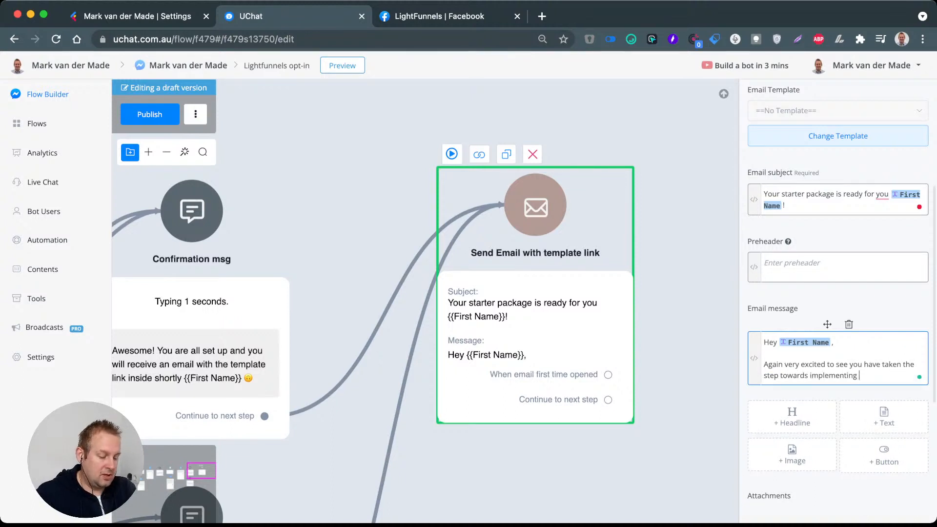
pyautogui.write('covnersatio')
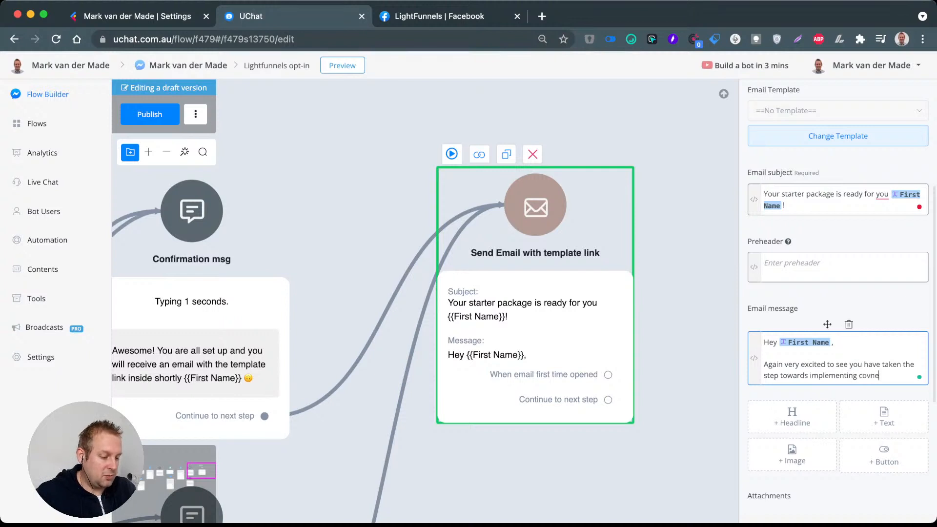
pyautogui.press('BackSpace')
pyautogui.press('BackSpace')
pyautogui.press('BackSpace')
pyautogui.press('BackSpace')
pyautogui.press('BackSpace')
pyautogui.press('BackSpace')
pyautogui.press('BackSpace')
pyautogui.press('BackSpace')
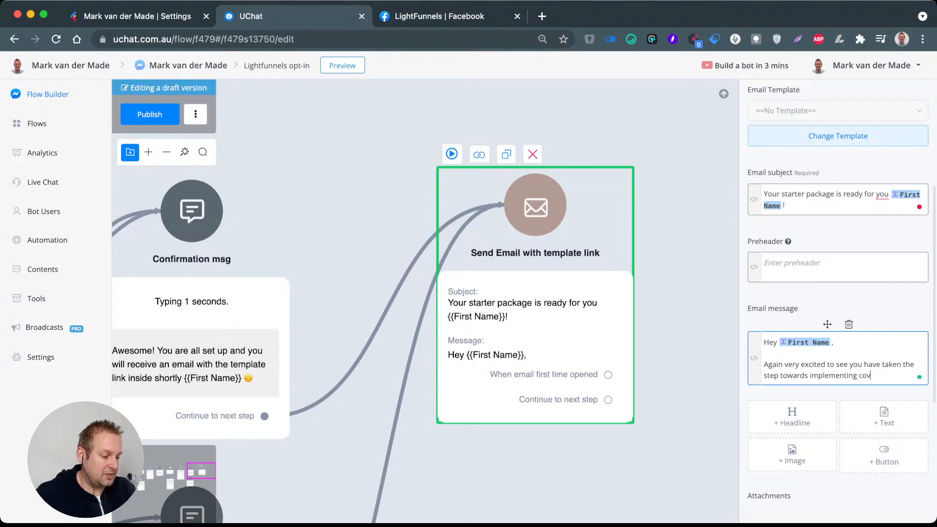
pyautogui.write('nversation')
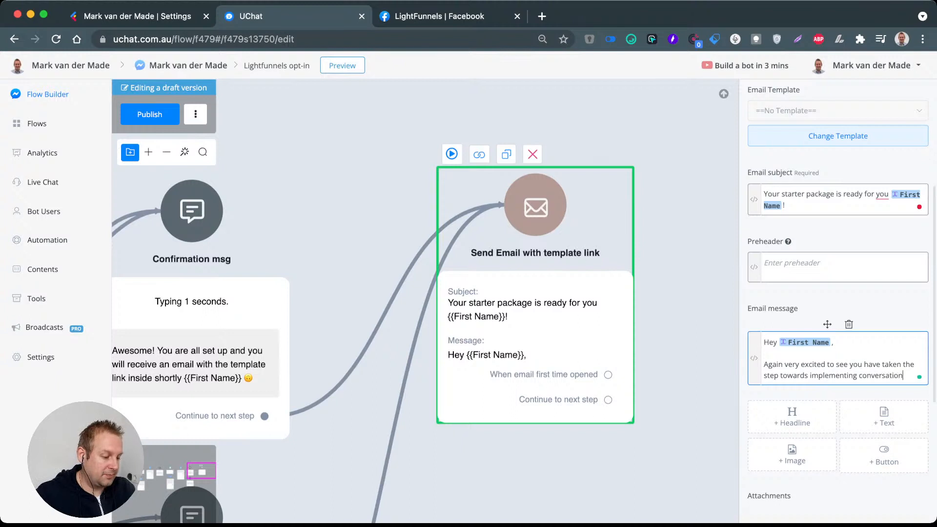
pyautogui.write('al inside of')
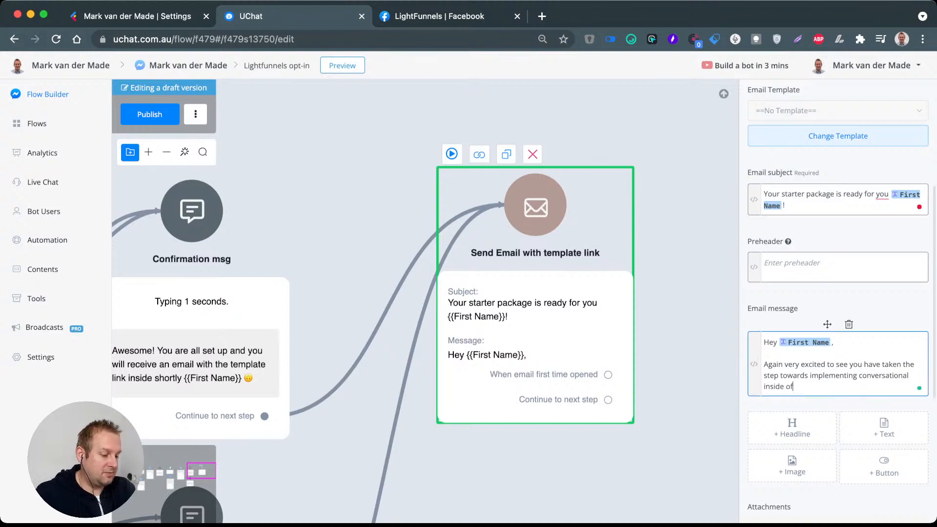
pyautogui.write(' your business.')
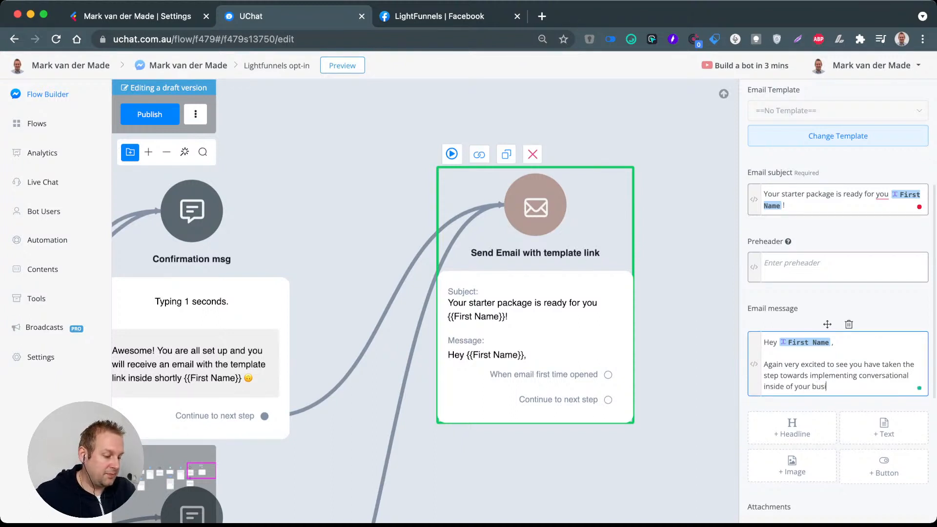
pyautogui.press('Return')
pyautogui.press('Return')
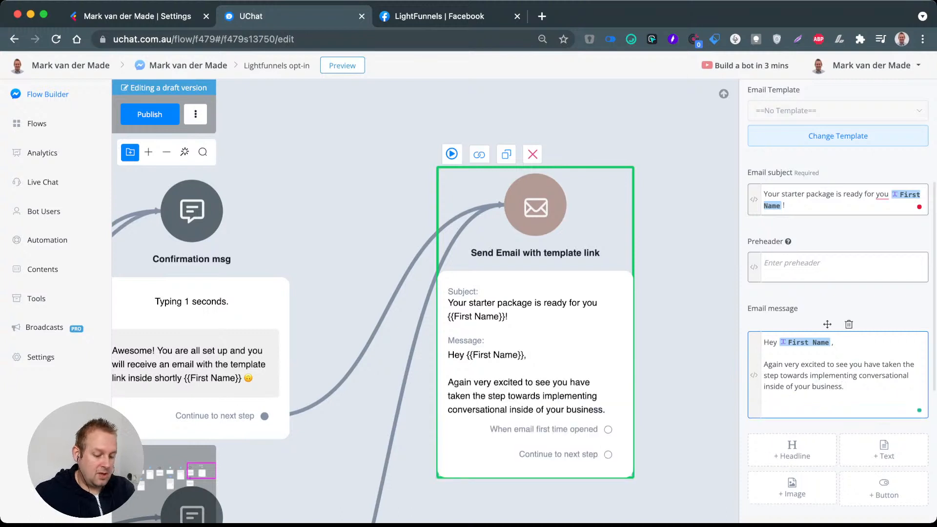
# Step: Add a second paragraph to the email message: "As promised to help you along I prepared a free chatbot template for you."
pyautogui.write('As pro')
pyautogui.write('mised to ')
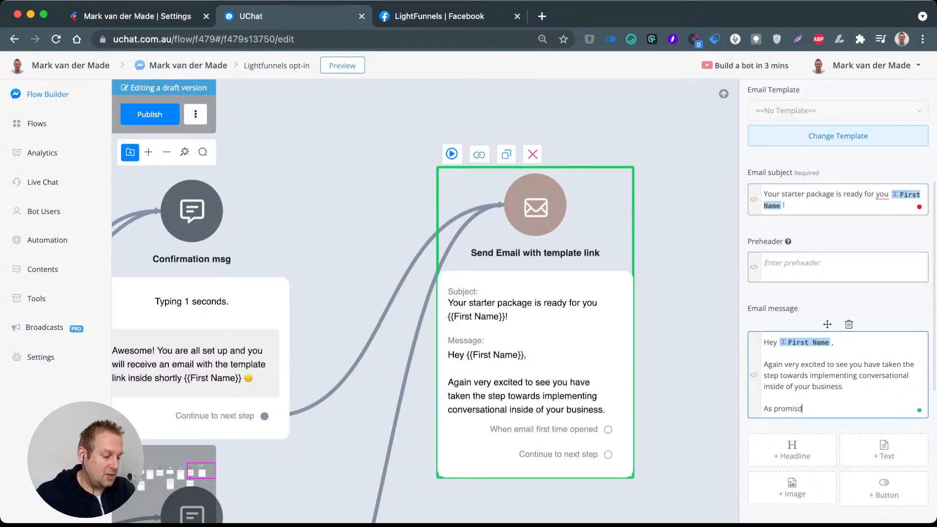
pyautogui.write('help you')
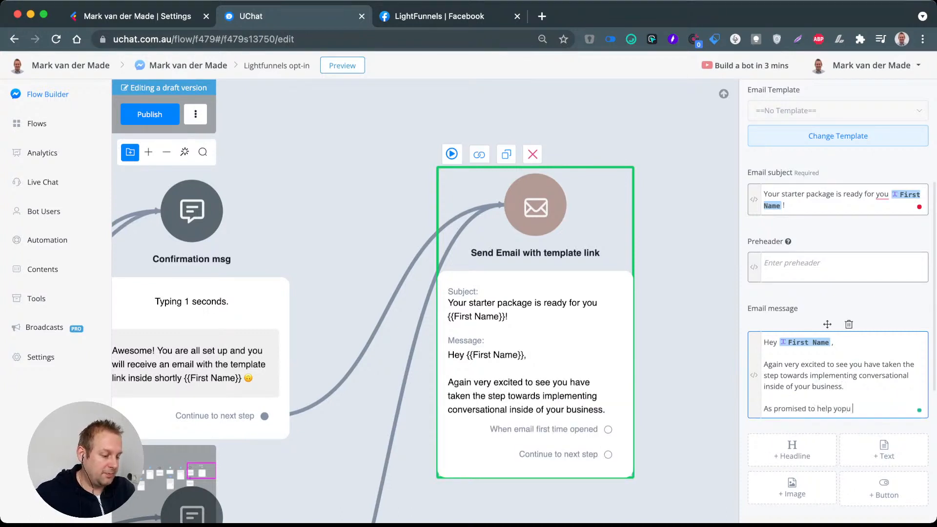
pyautogui.write(' alon')
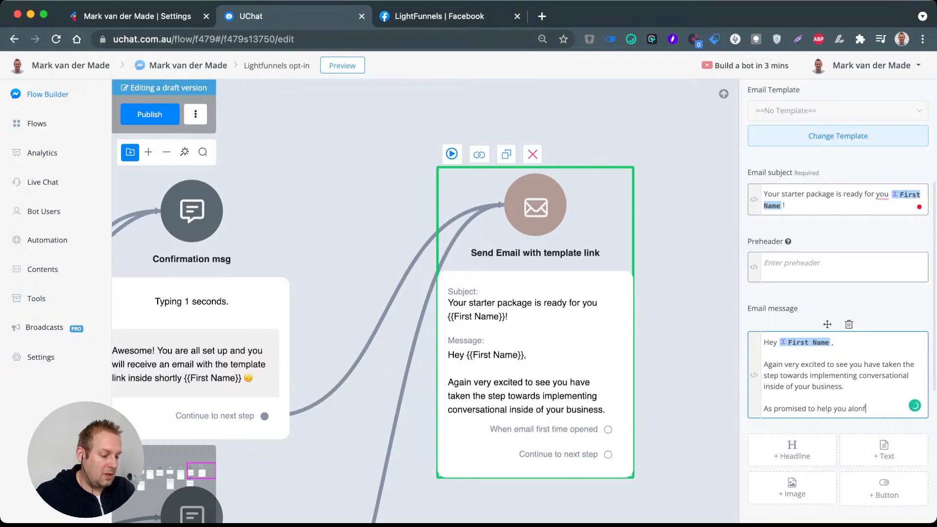
pyautogui.write('g I ')
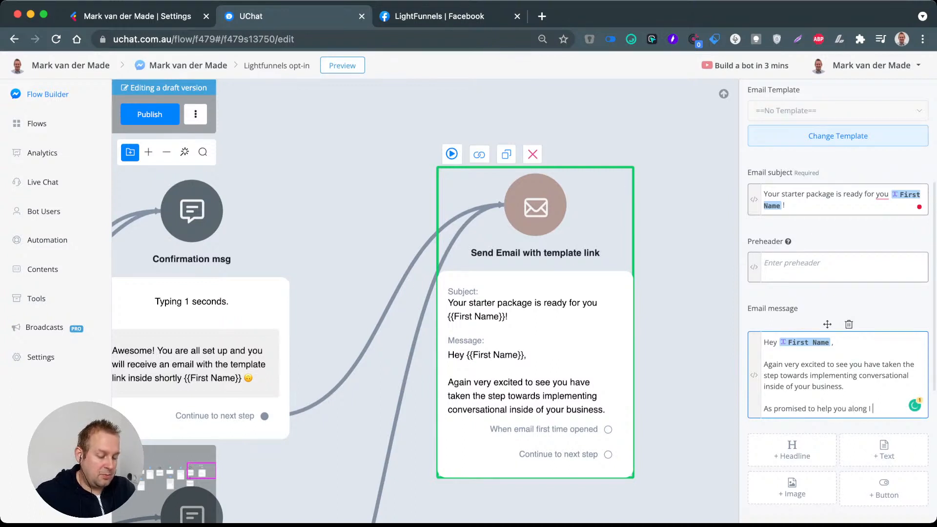
pyautogui.write('prepared')
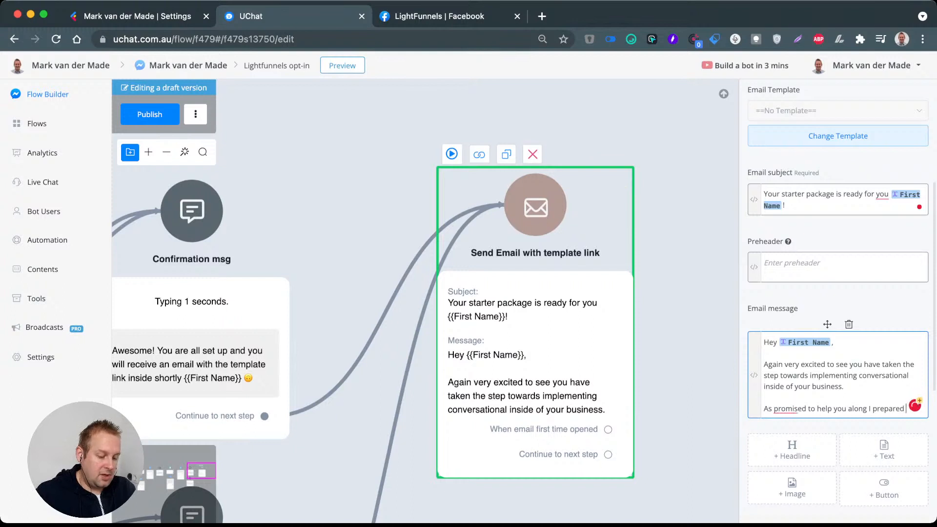
pyautogui.write(' a free')
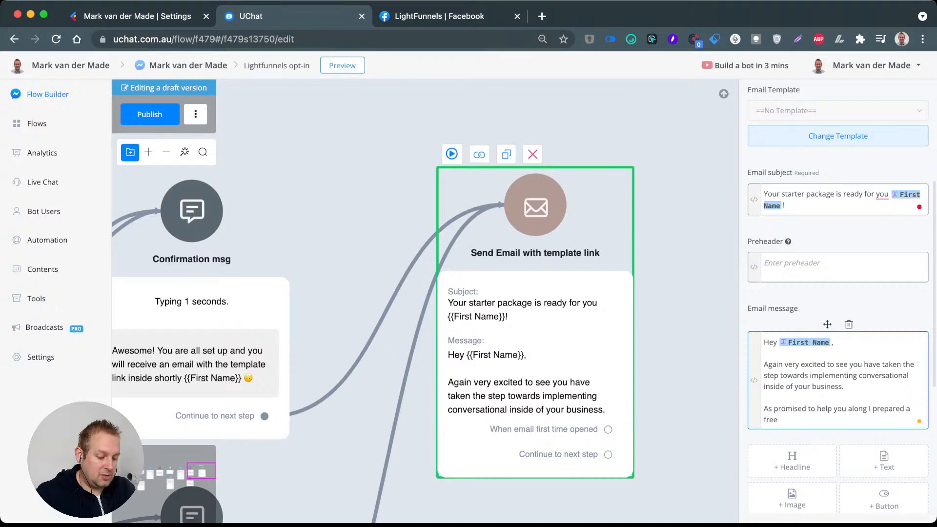
pyautogui.write(' chatbot template')
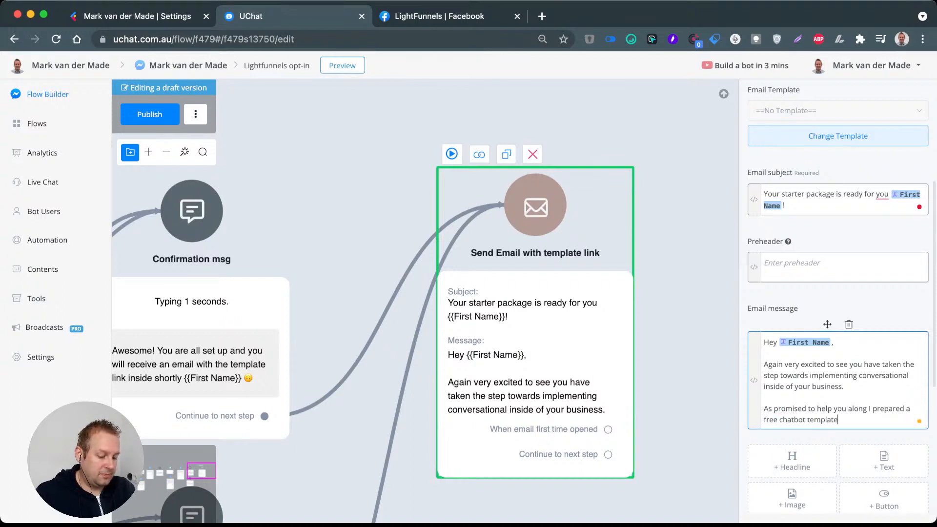
pyautogui.write(' for you')
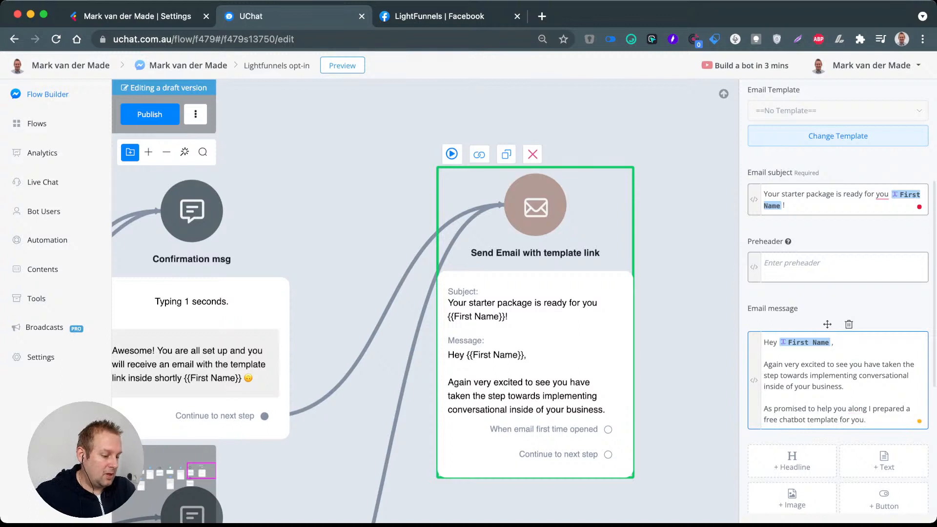
pyautogui.write('.')
pyautogui.press('Return')
# Step: Close the email message with the line "Just press the button below to download it" followed by a pointing-down emoji
pyautogui.write('Just pre')
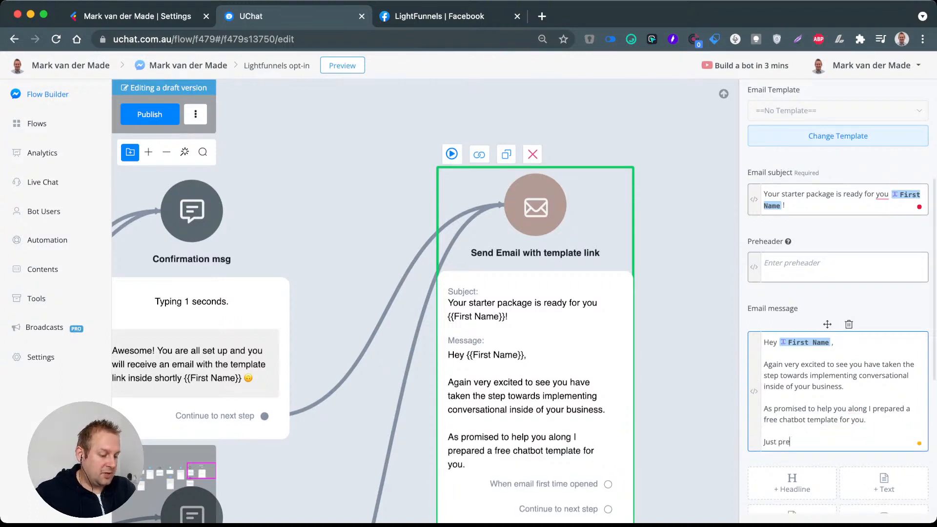
pyautogui.write('ss the butt')
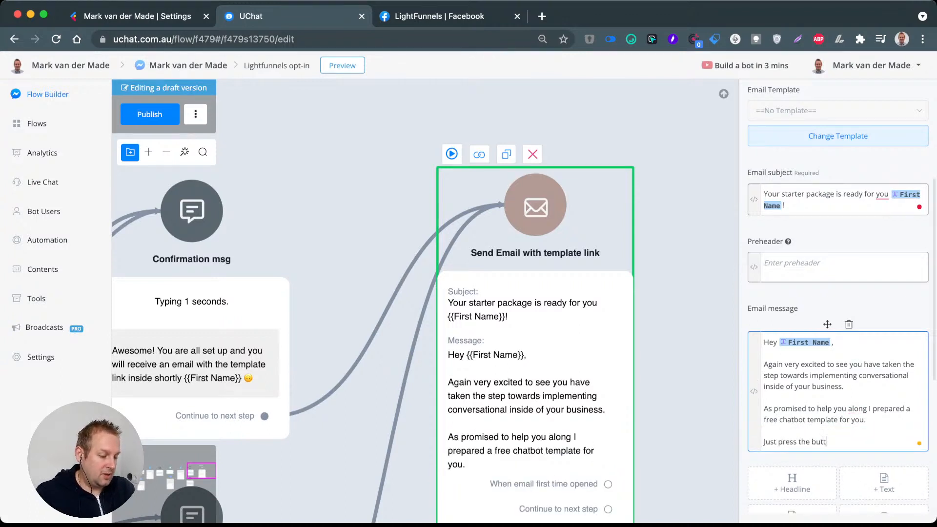
pyautogui.write('on below ')
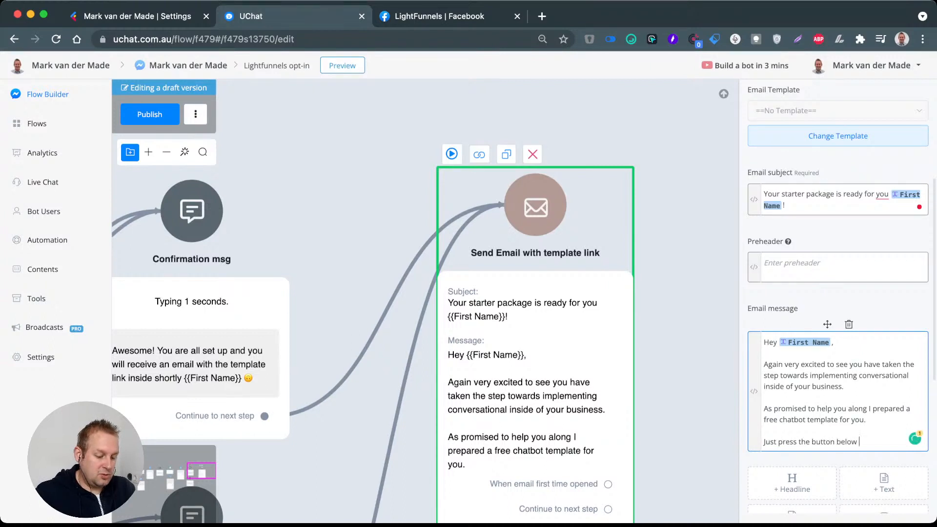
pyautogui.write('to download')
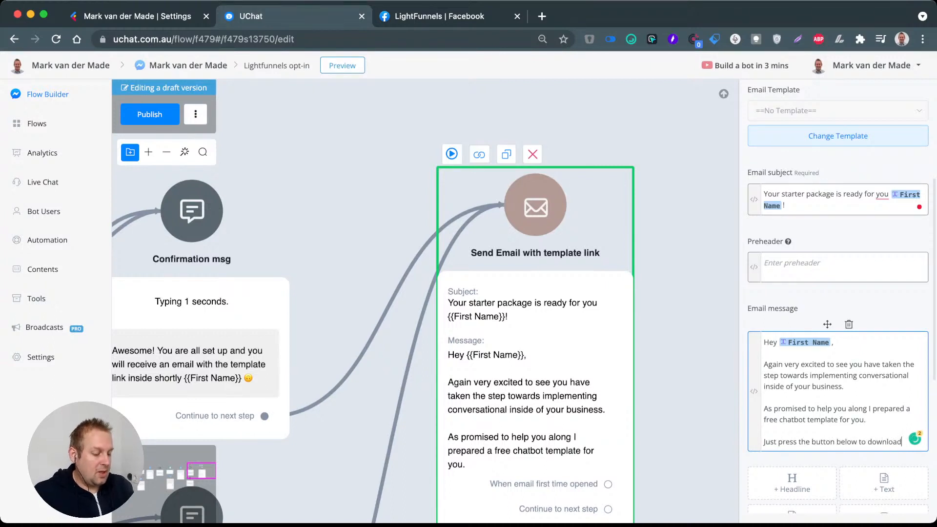
pyautogui.write(' it')
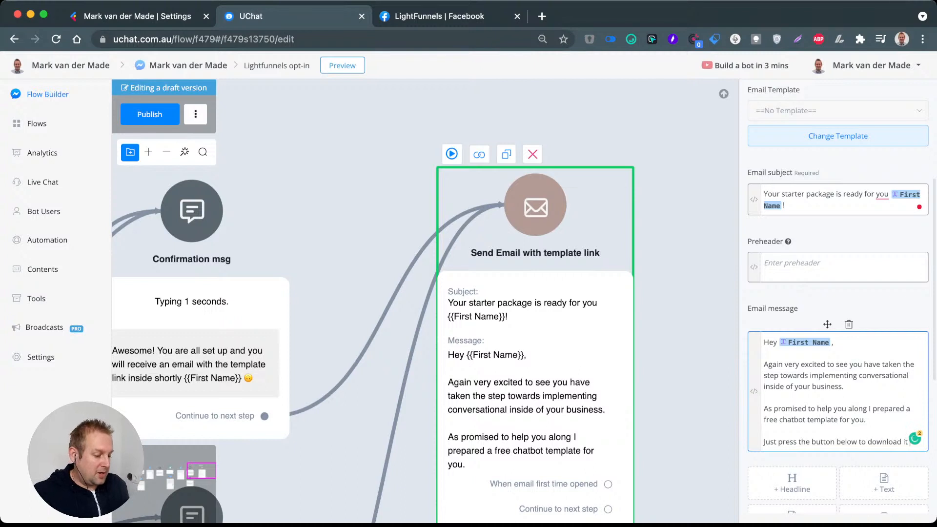
pyautogui.scroll(-1, 838, 342)
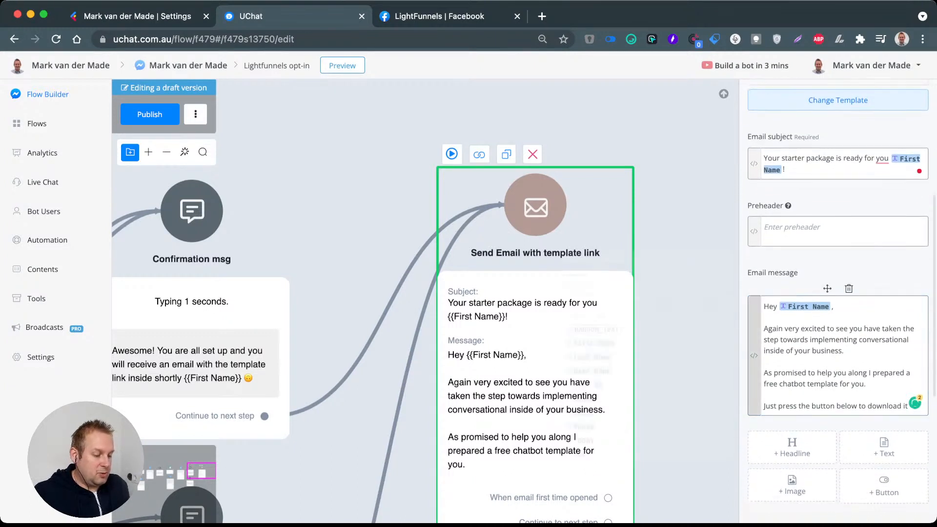
pyautogui.click(754, 355)
pyautogui.click(614, 266)
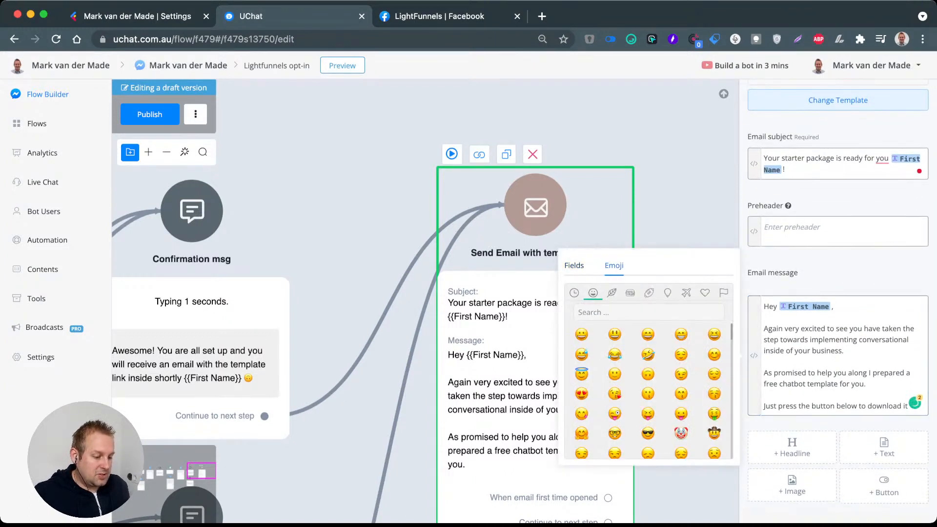
pyautogui.click(574, 293)
pyautogui.click(581, 355)
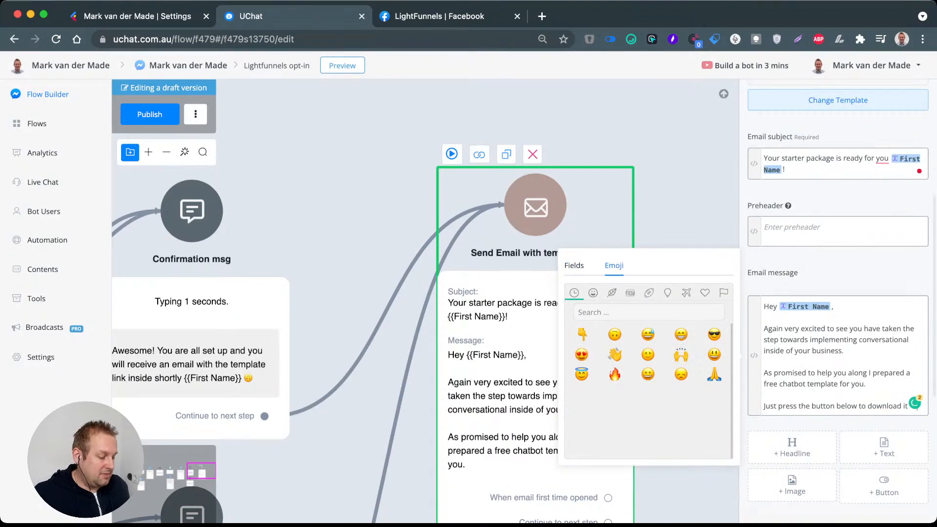
# Step: Add a button titled "Download template" with a fire emoji below the email message text
pyautogui.scroll(-3, 838, 293)
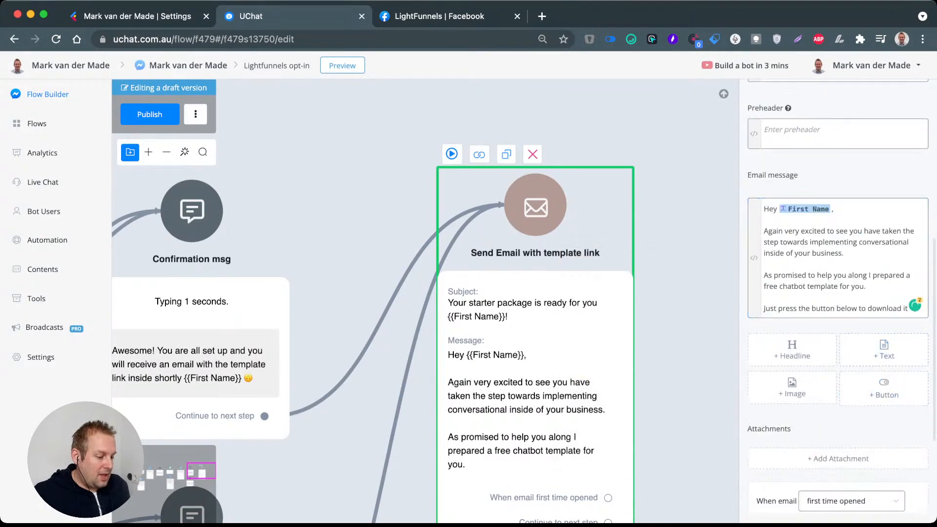
pyautogui.click(884, 389)
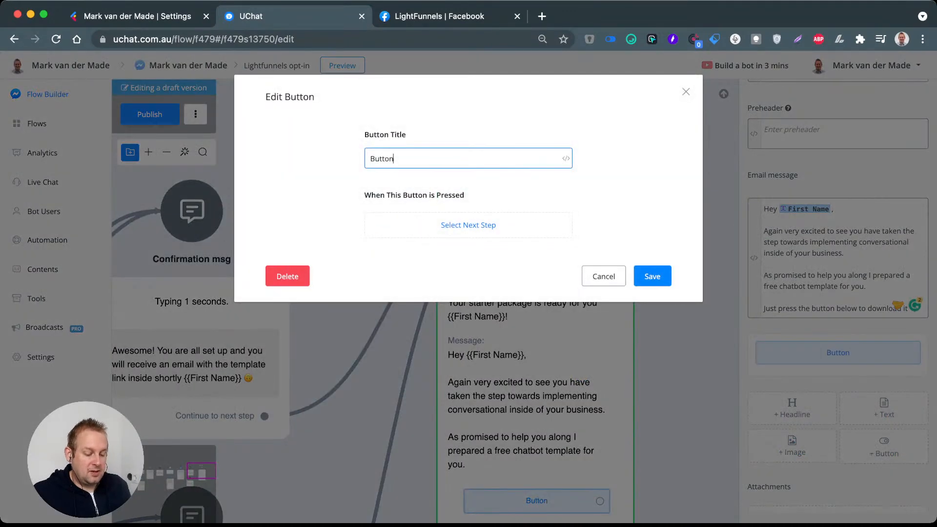
pyautogui.press('super+a')
pyautogui.write('Download ')
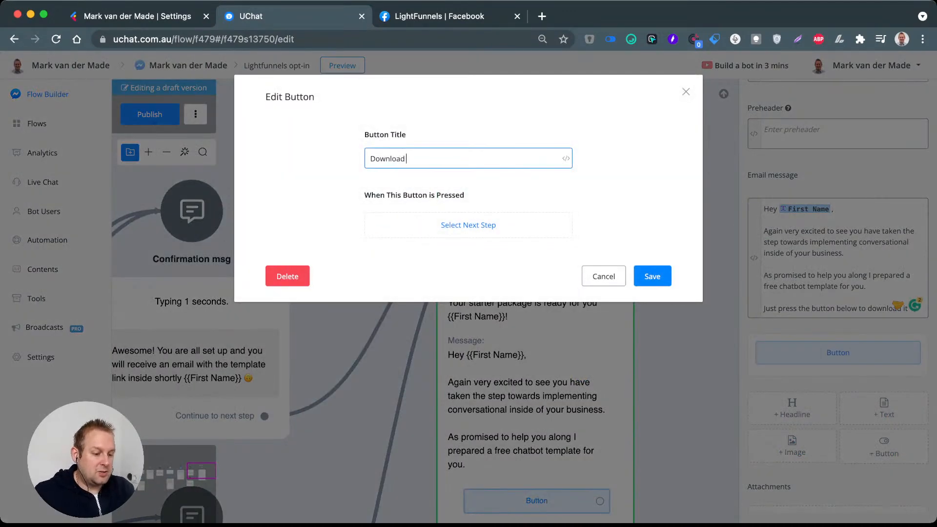
pyautogui.write('template')
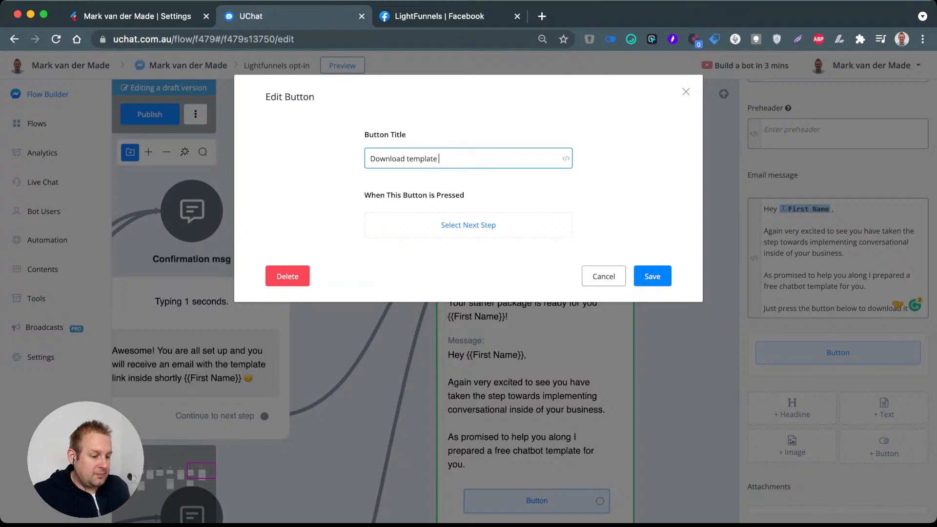
pyautogui.click(565, 158)
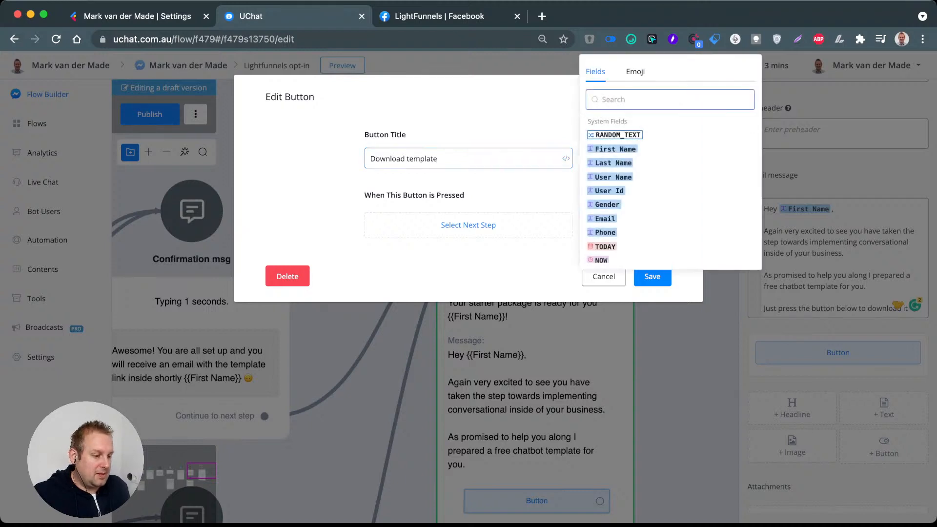
pyautogui.click(636, 71)
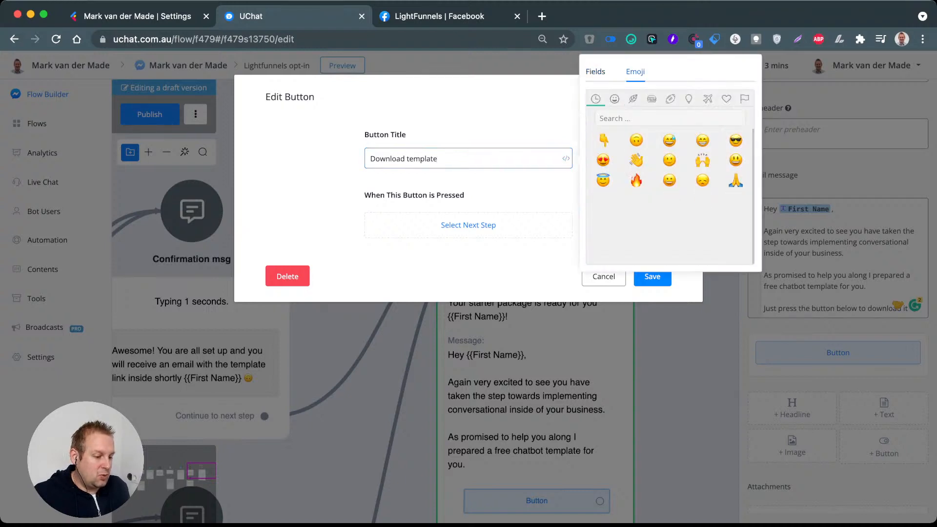
pyautogui.click(635, 180)
pyautogui.click(653, 276)
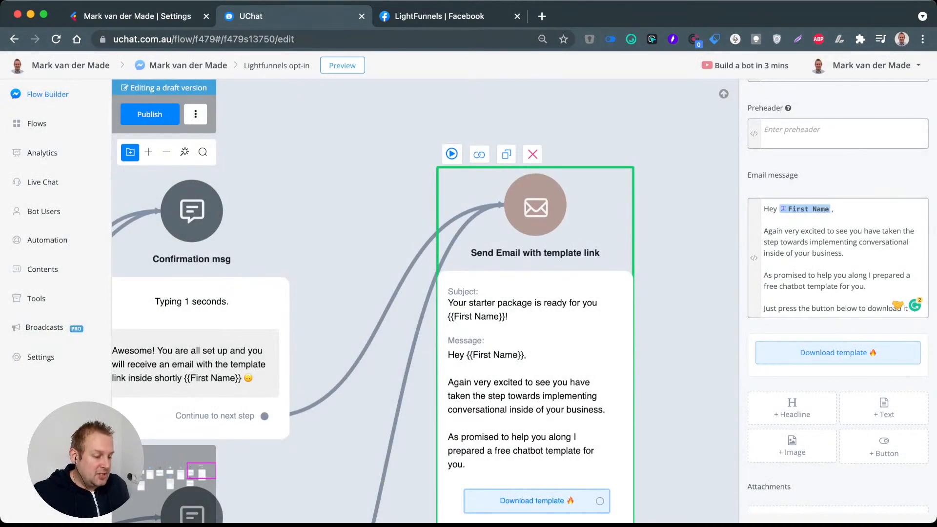
pyautogui.click(838, 353)
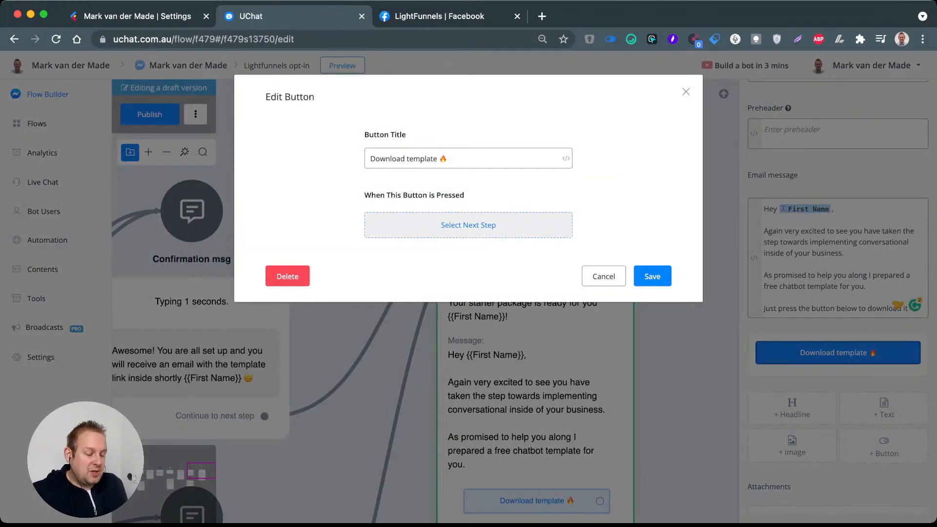
pyautogui.click(468, 225)
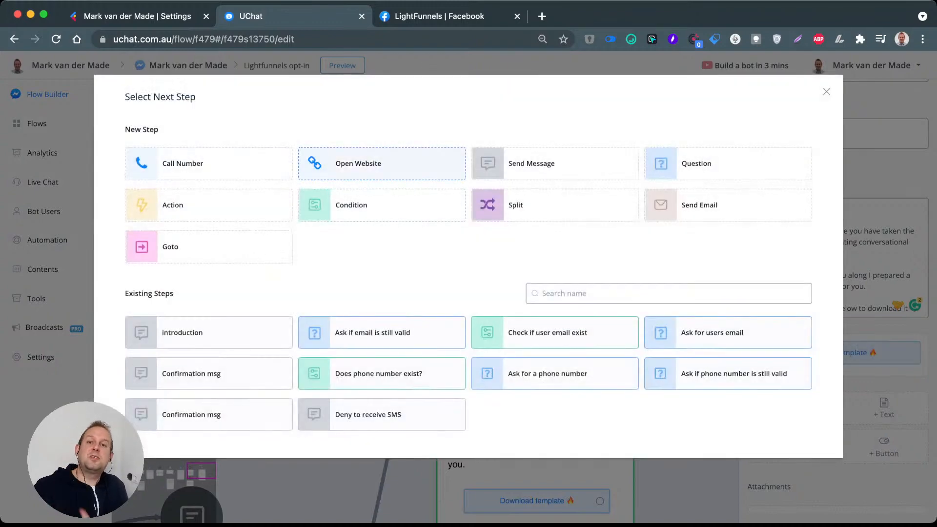
pyautogui.click(382, 164)
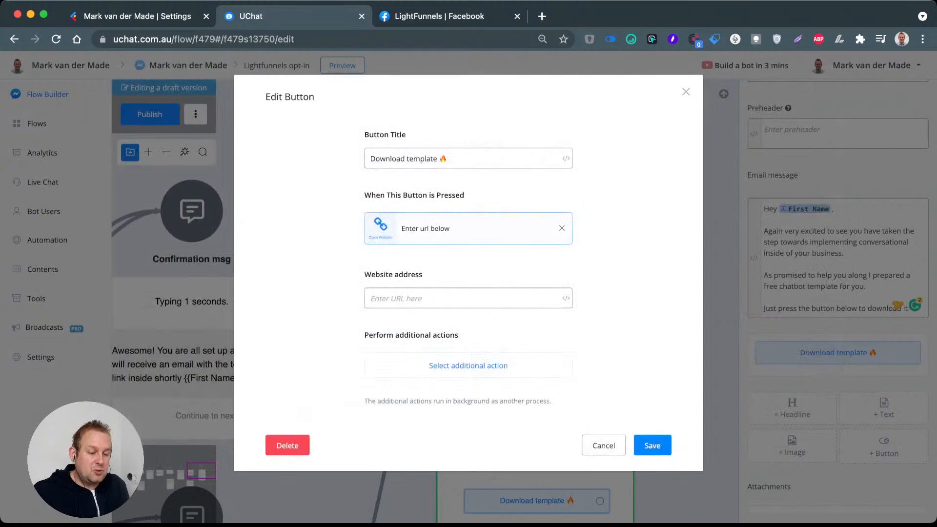
pyautogui.click(426, 299)
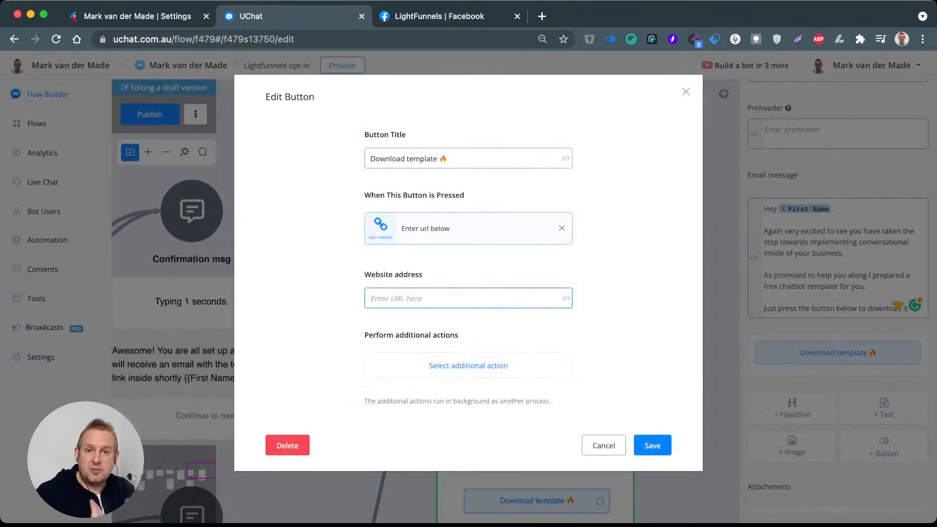
pyautogui.write('h')
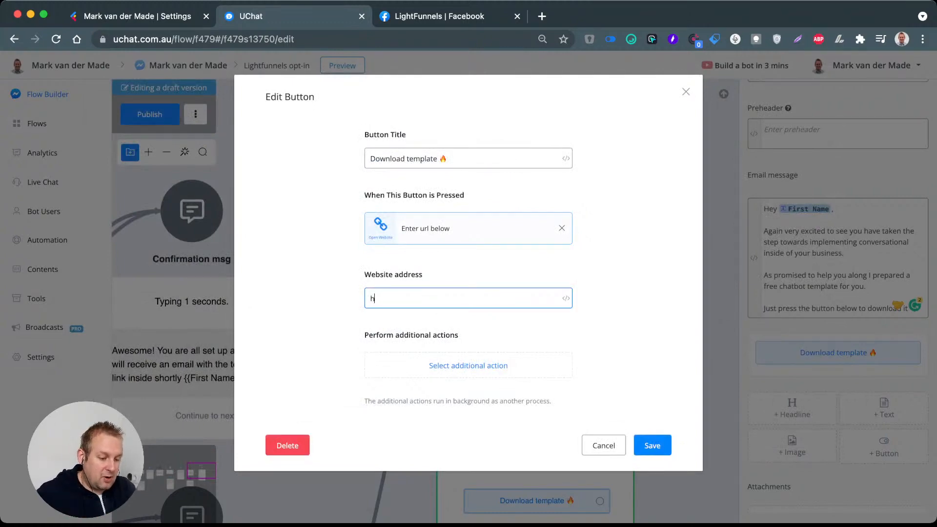
pyautogui.write('ttps://')
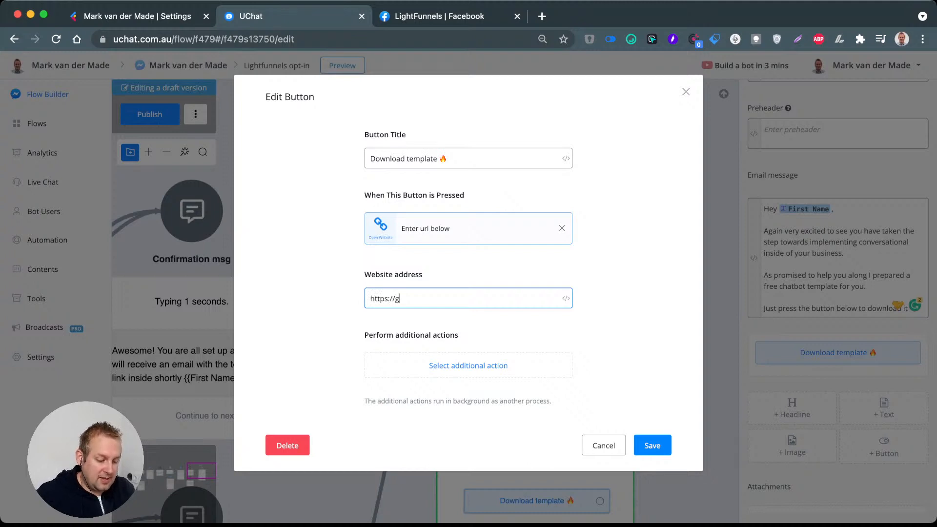
pyautogui.write('markvdmade.com')
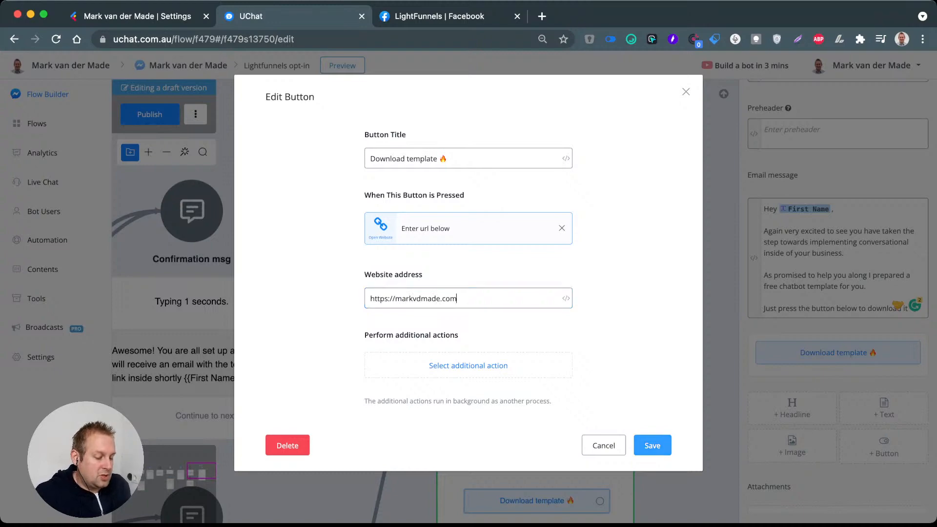
pyautogui.click(653, 445)
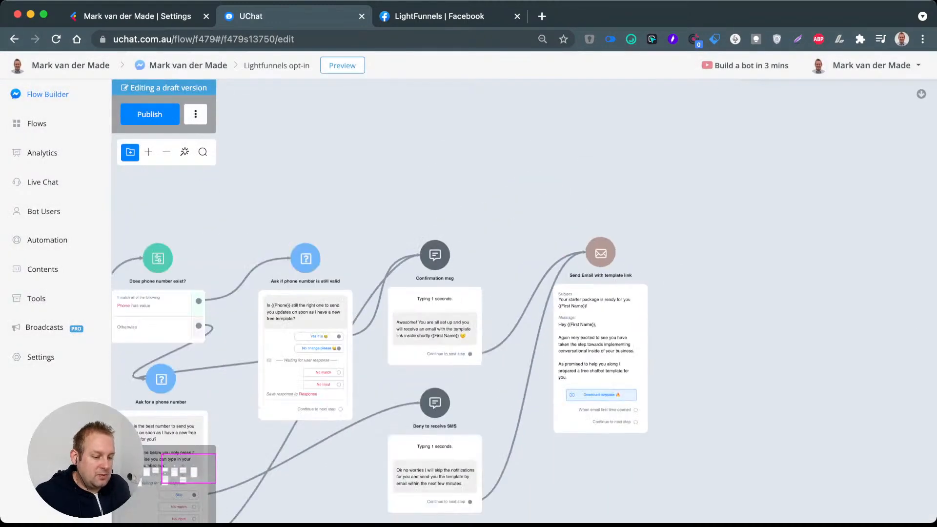
# Step: Attach a new additional Action step to the email's download button and name it "add tag"
pyautogui.click(432, 314)
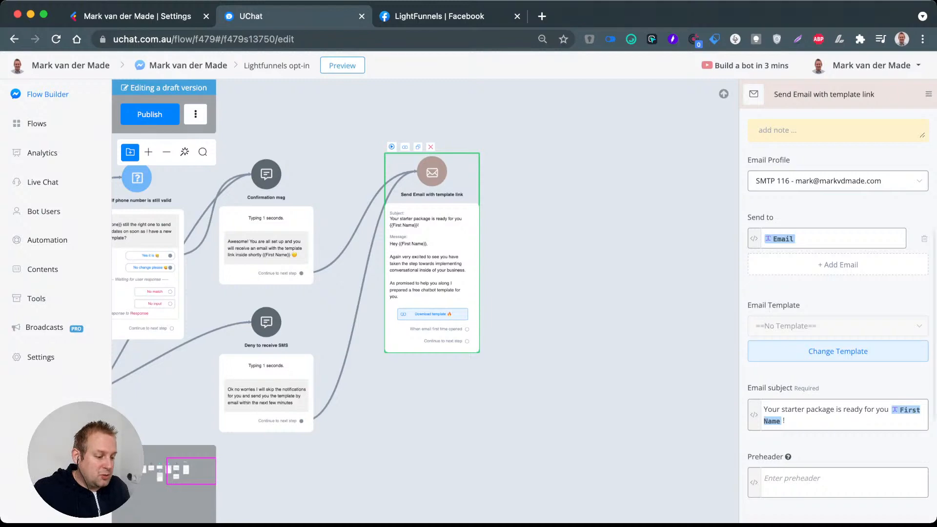
pyautogui.scroll(-5, 838, 317)
pyautogui.scroll(-1, 838, 386)
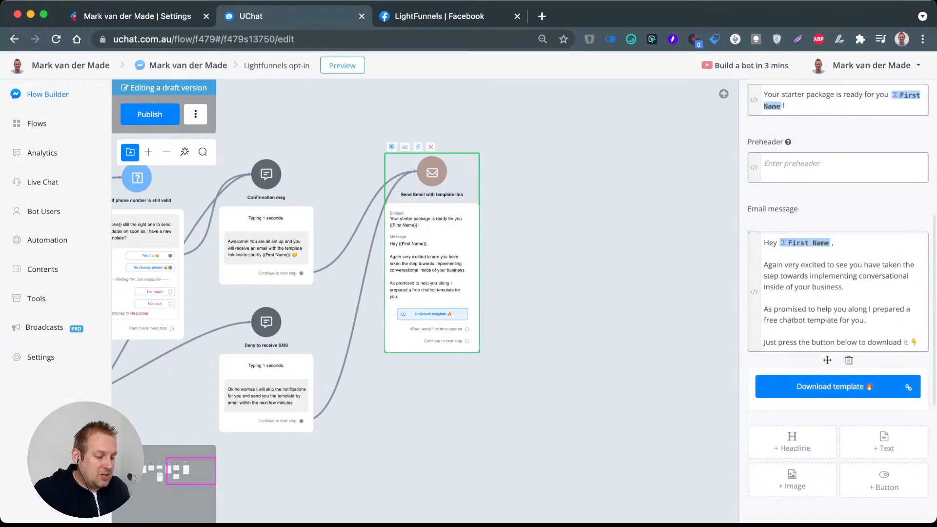
pyautogui.click(830, 386)
pyautogui.click(468, 365)
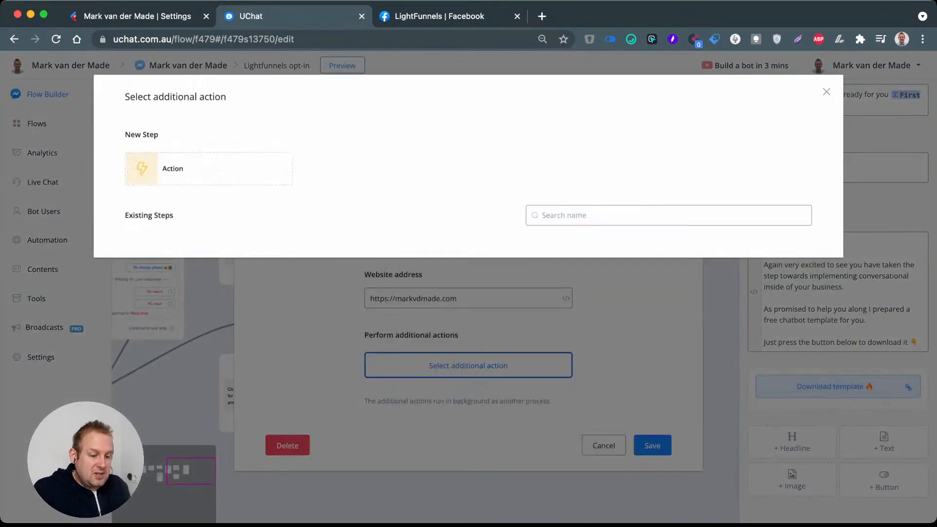
pyautogui.click(168, 164)
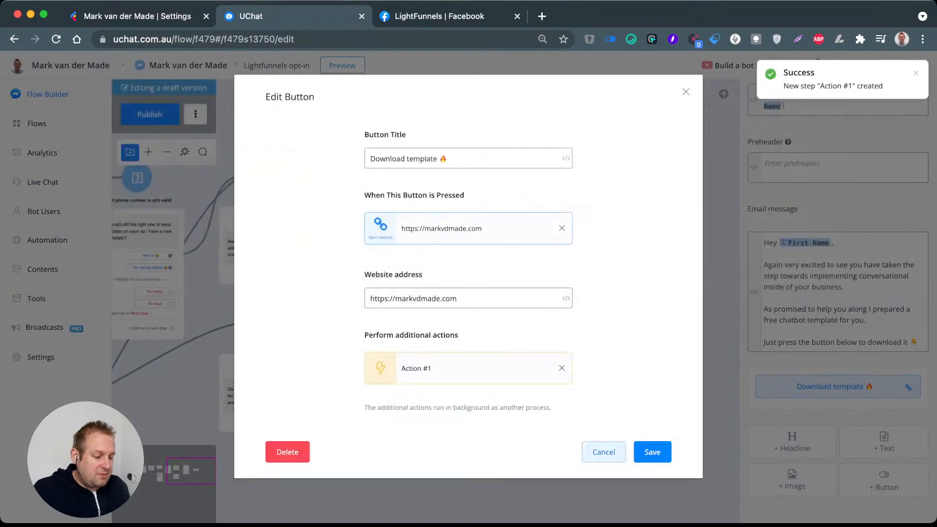
pyautogui.click(652, 452)
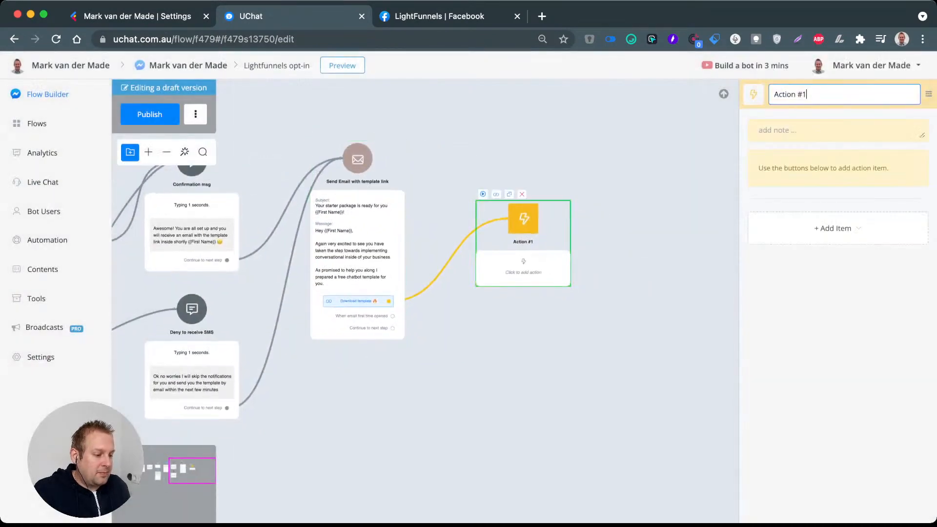
pyautogui.hotkey('ctrl', 'a')
pyautogui.write('add tag')
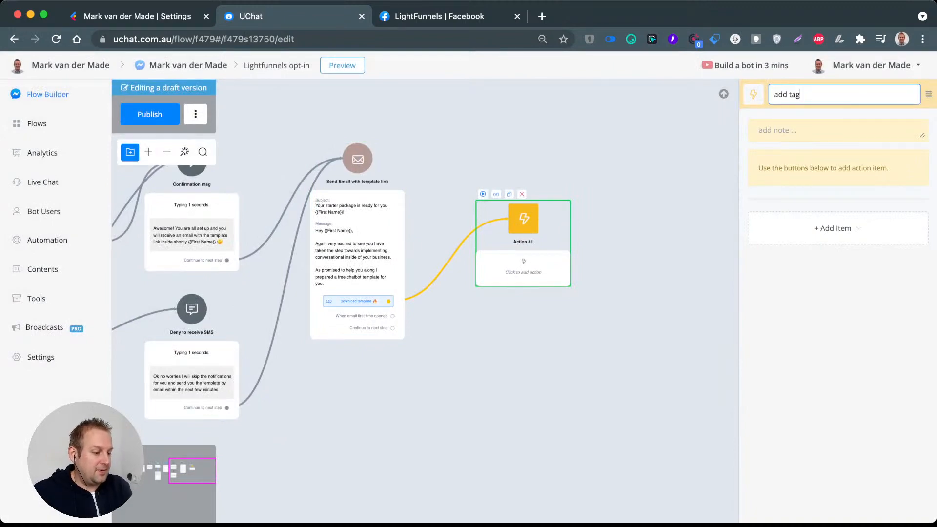
pyautogui.press('Return')
# Step: Give the action step an Add Tag item with the new tag "user downloaded starter package" and place the step beside the email step
pyautogui.click(836, 227)
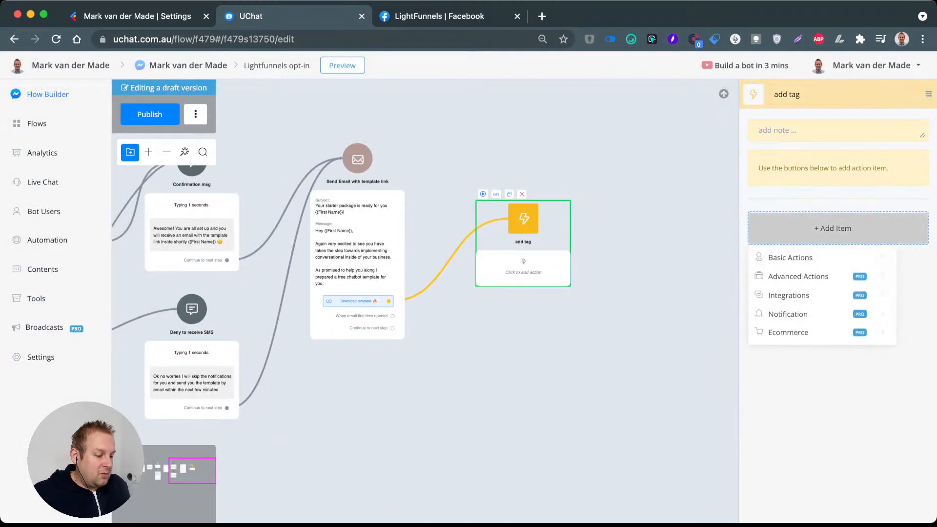
pyautogui.moveTo(786, 258)
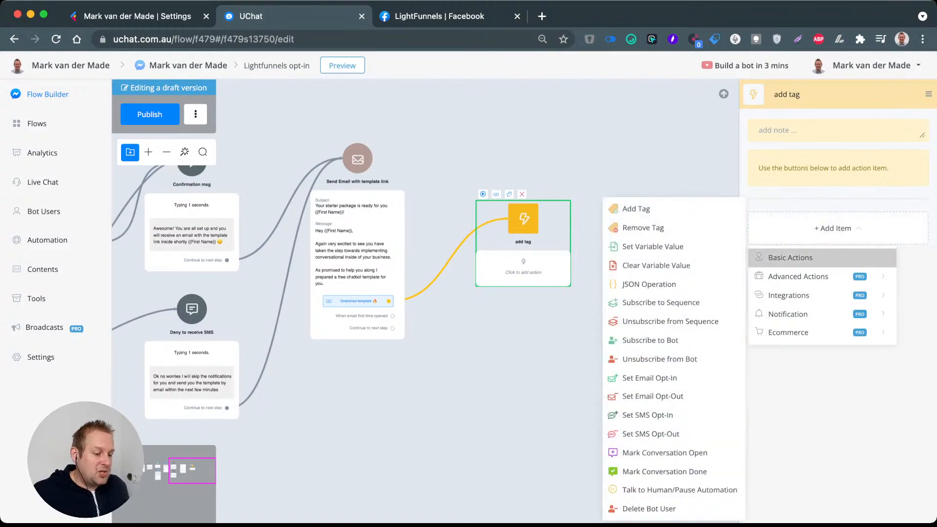
pyautogui.click(634, 209)
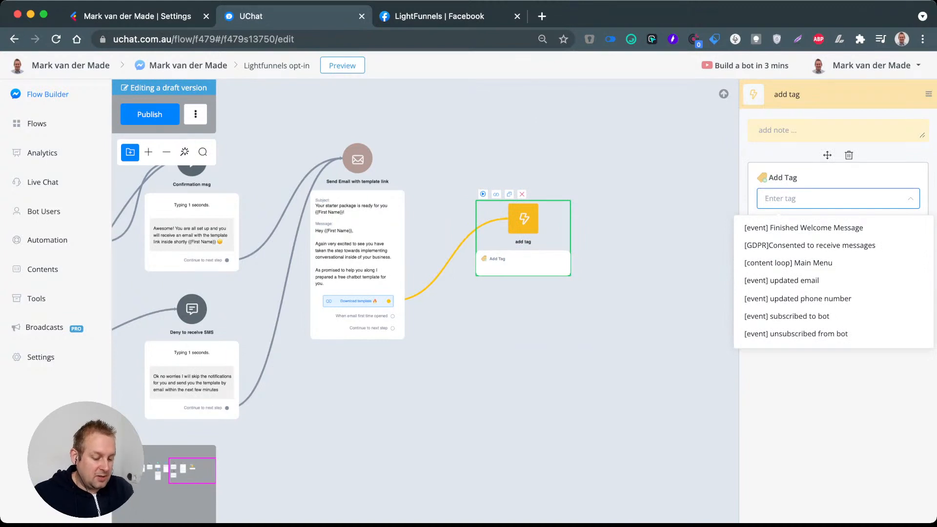
pyautogui.write('user downloa')
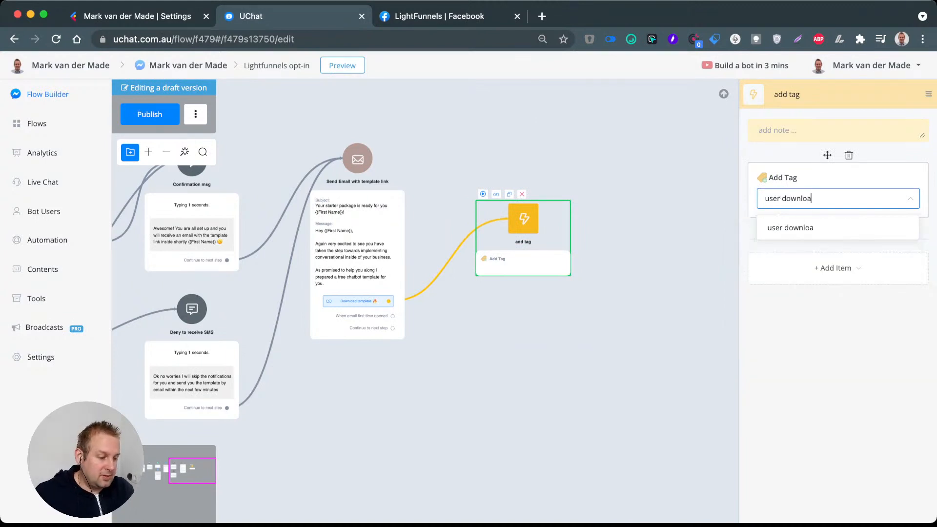
pyautogui.write('ded start')
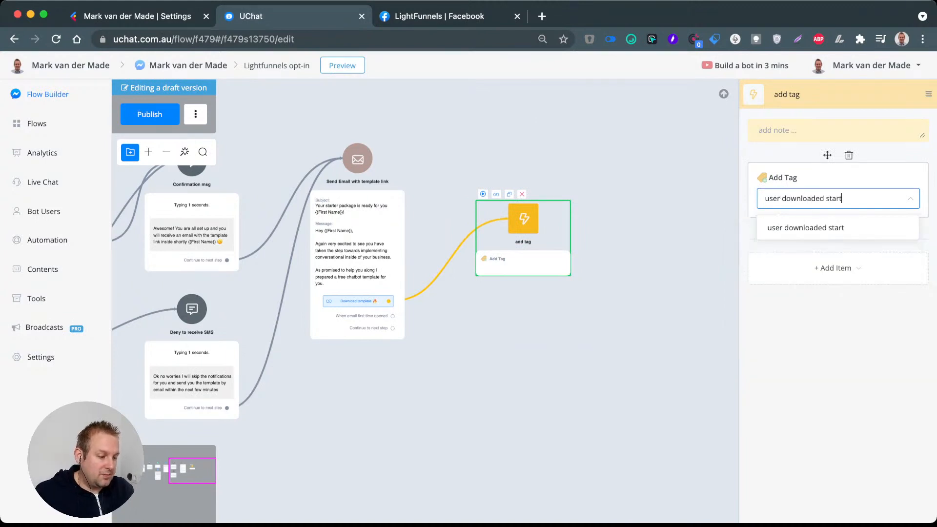
pyautogui.write('er package')
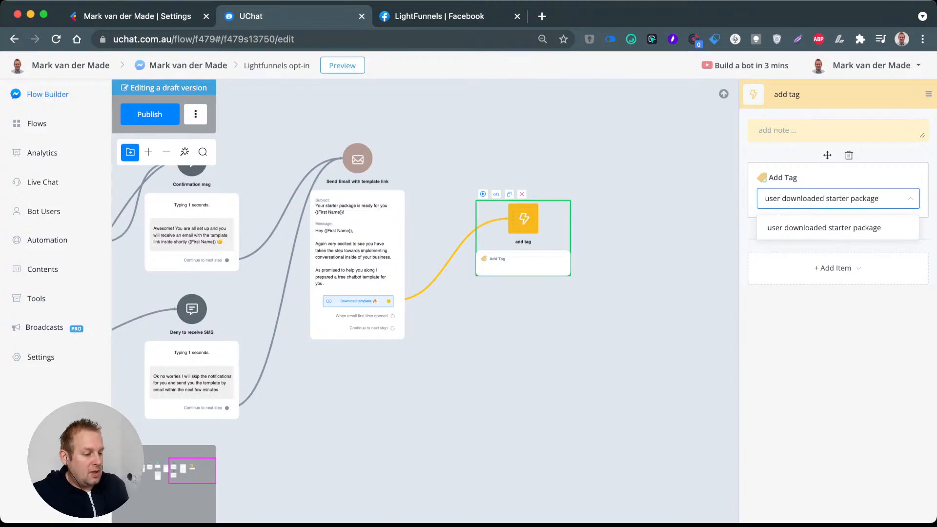
pyautogui.press('Return')
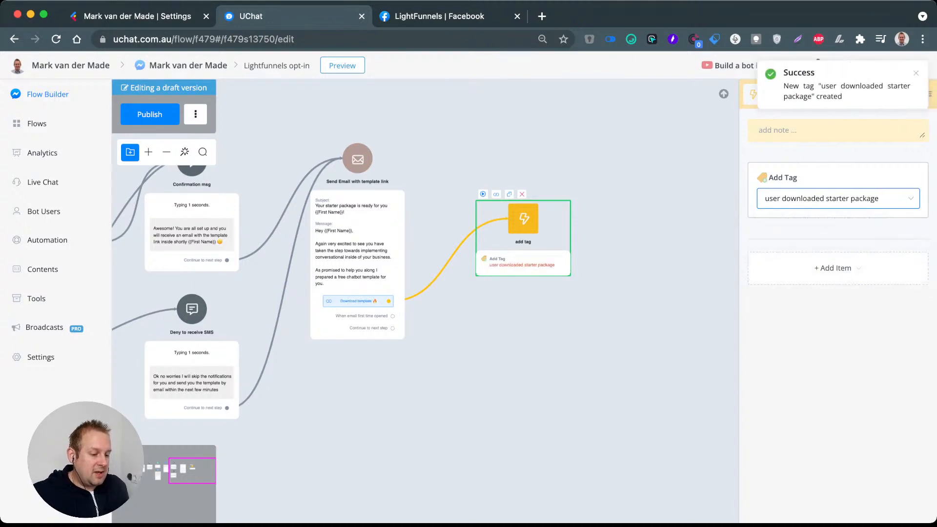
pyautogui.moveTo(523, 220); pyautogui.dragTo(490, 171)
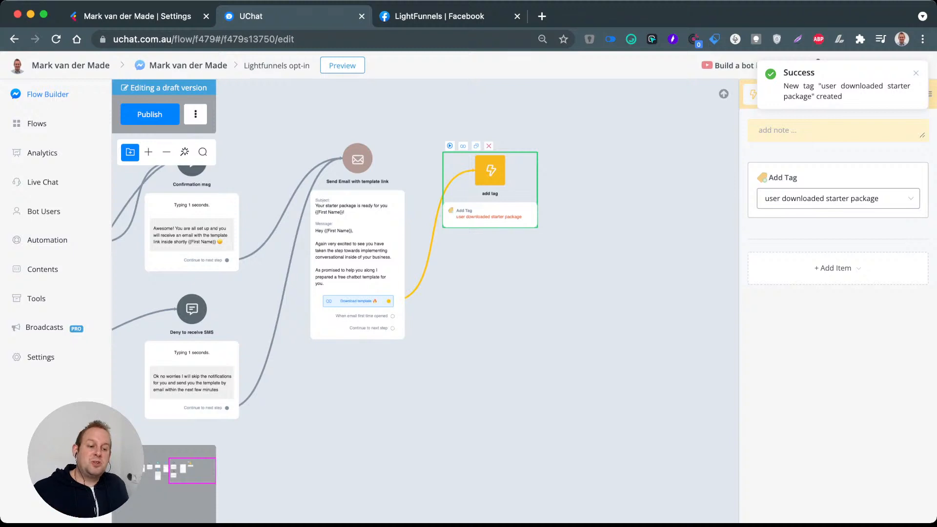
# Step: Create an Action step as the email's next step and check the Smart Delay option among its advanced actions
pyautogui.moveTo(409, 336); pyautogui.dragTo(273, 317)
pyautogui.scroll(5, 422, 269)
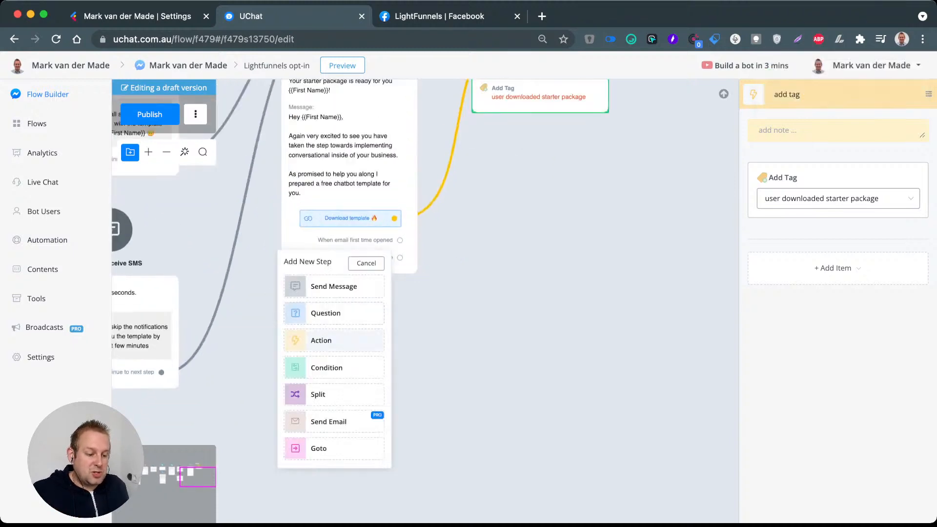
pyautogui.click(318, 337)
pyautogui.click(836, 228)
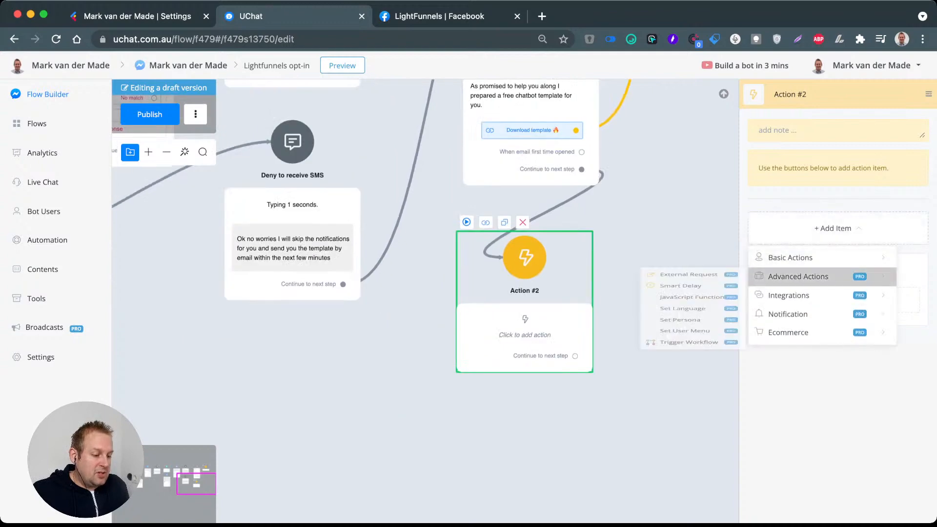
pyautogui.moveTo(805, 277)
pyautogui.moveTo(681, 298)
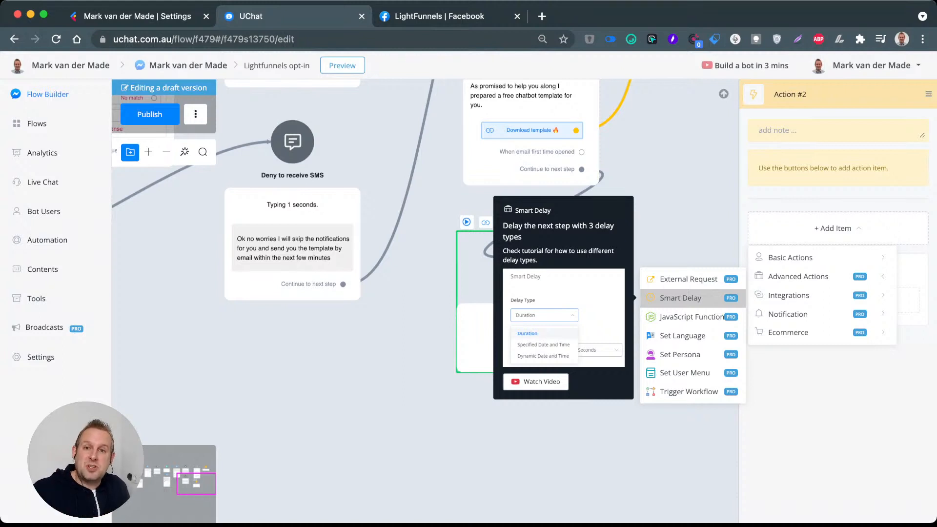
pyautogui.click(629, 273)
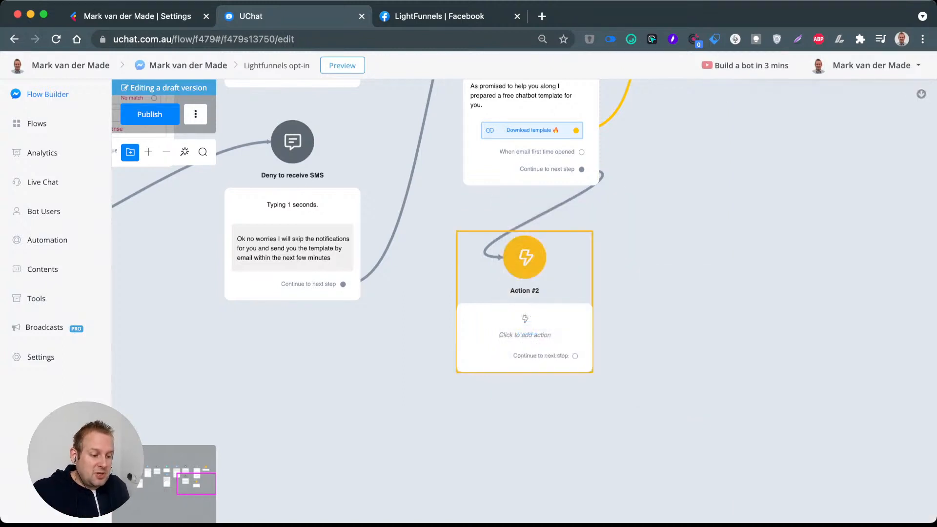
# Step: Delete the empty action step connected after the email step
pyautogui.click(532, 266)
pyautogui.click(522, 222)
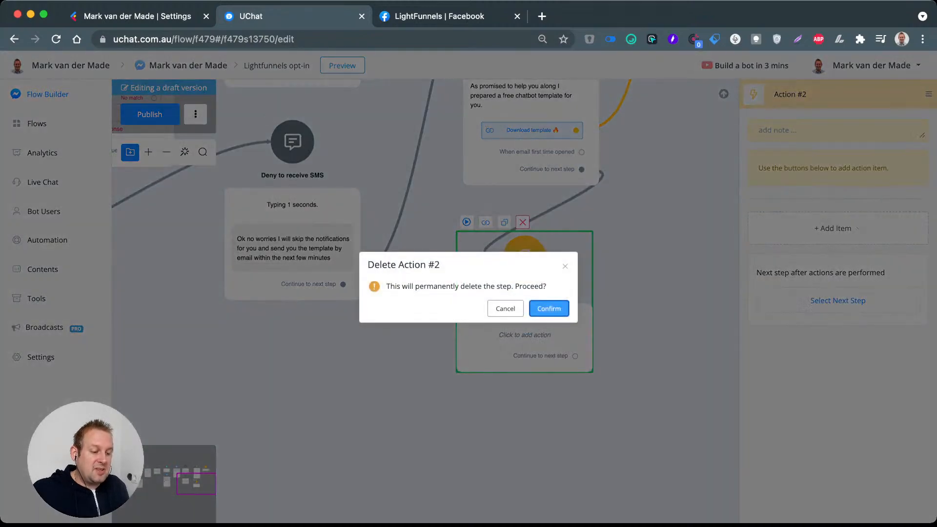
pyautogui.click(549, 308)
pyautogui.scroll(-8, 542, 305)
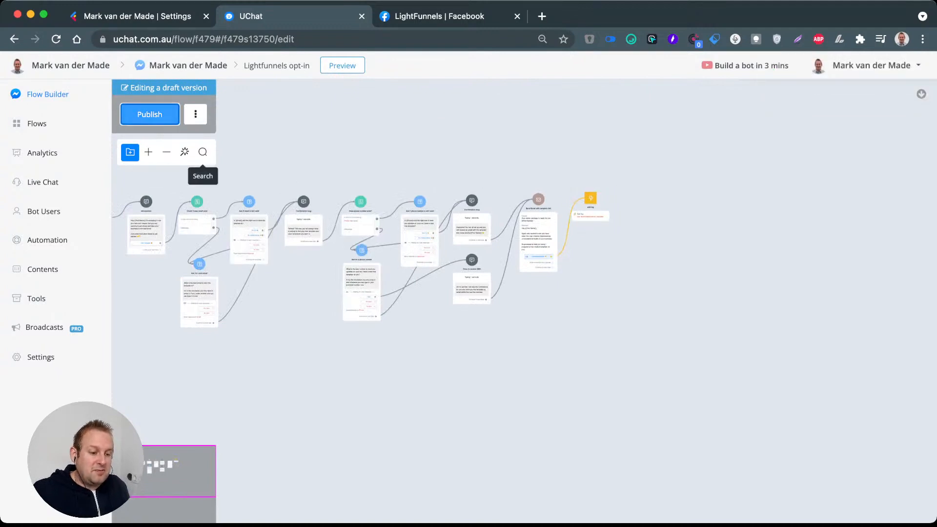
# Step: Publish the draft version of the Lightfunnels opt-in flow
pyautogui.click(149, 115)
pyautogui.moveTo(508, 352); pyautogui.dragTo(378, 383)
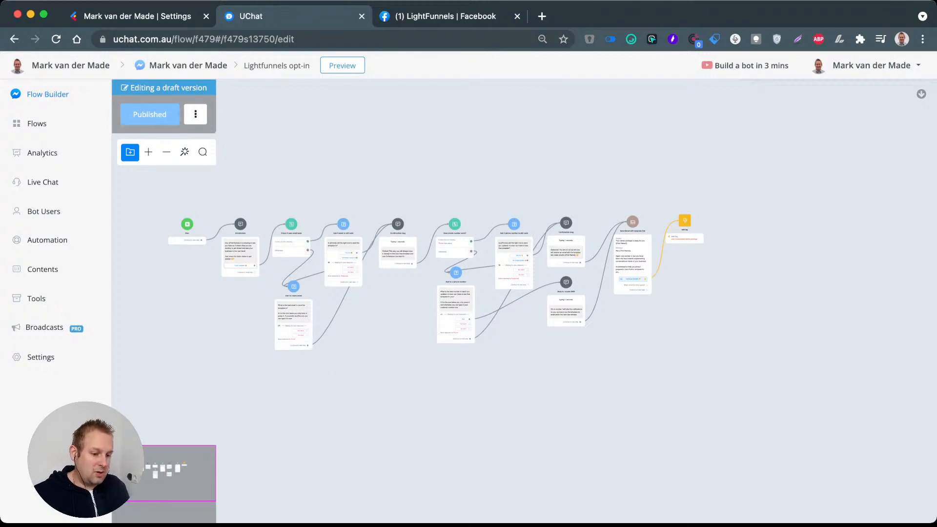
pyautogui.click(117, 17)
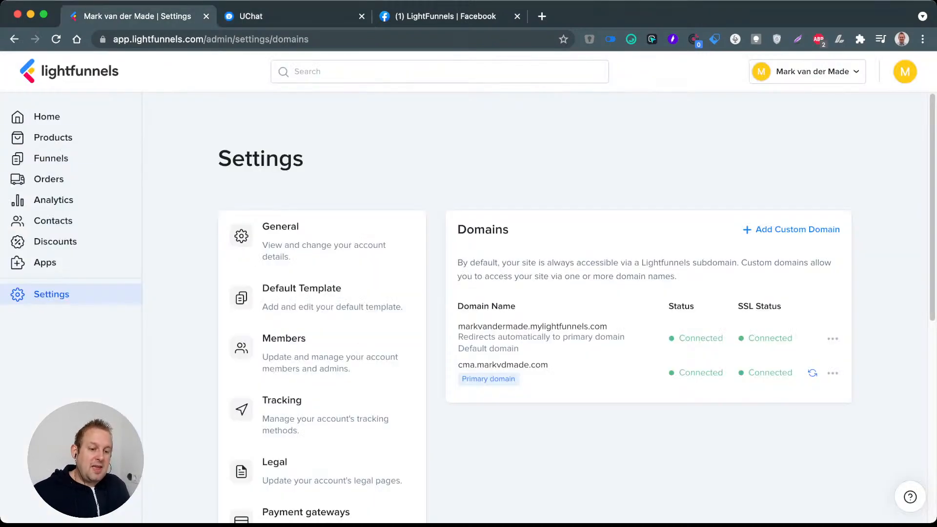
pyautogui.click(47, 117)
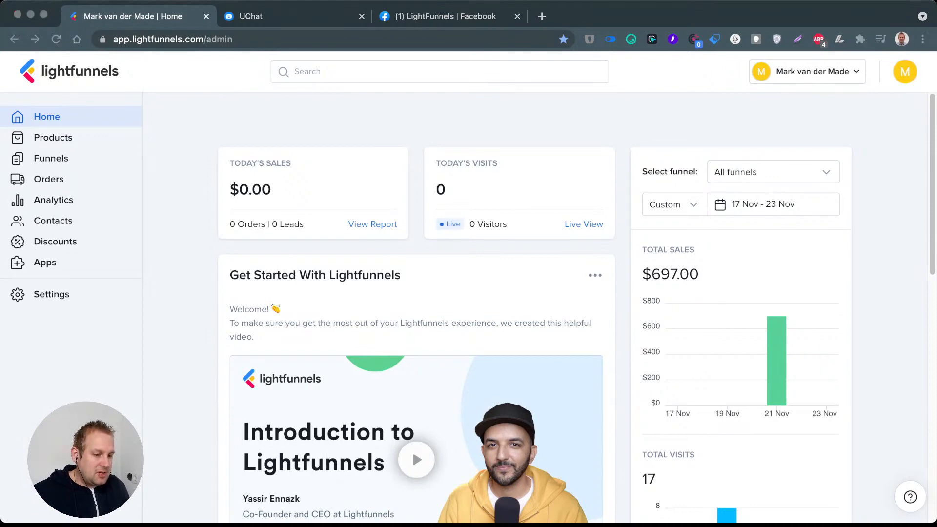
pyautogui.click(445, 16)
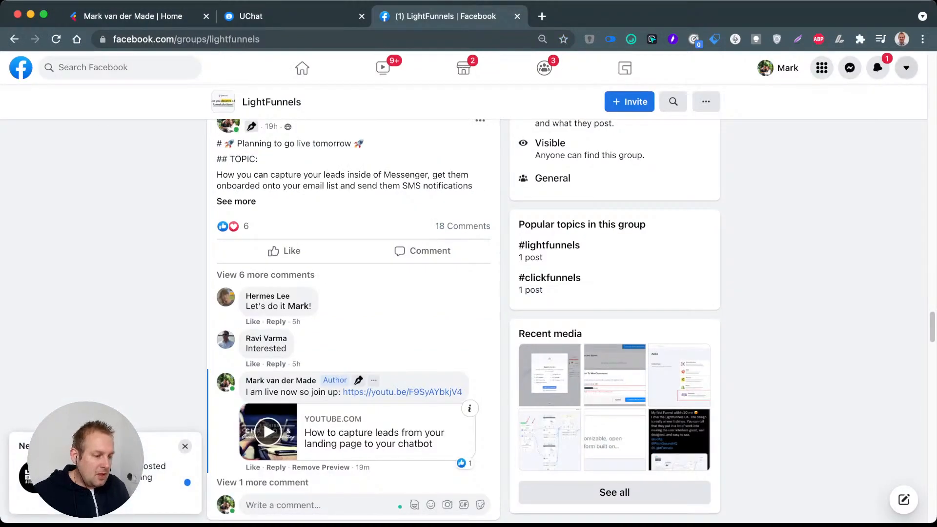
pyautogui.doubleClick(877, 67)
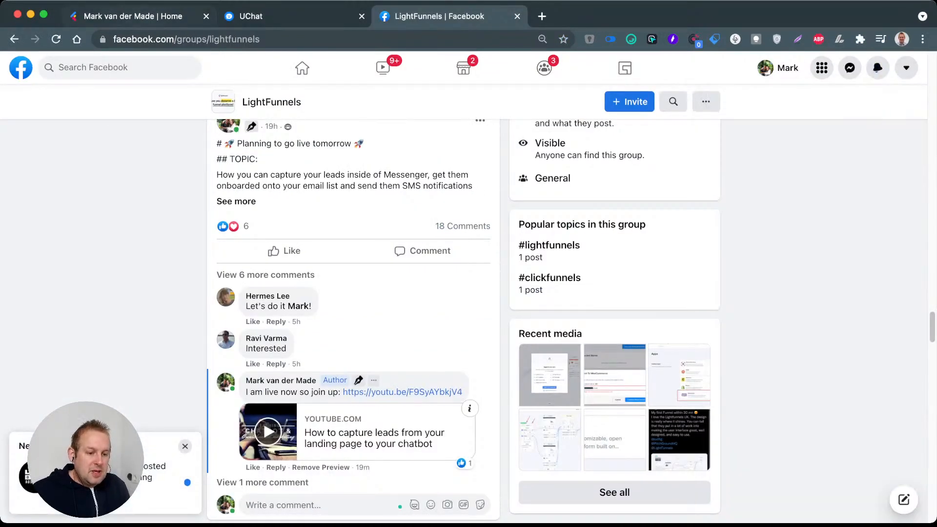
pyautogui.click(137, 16)
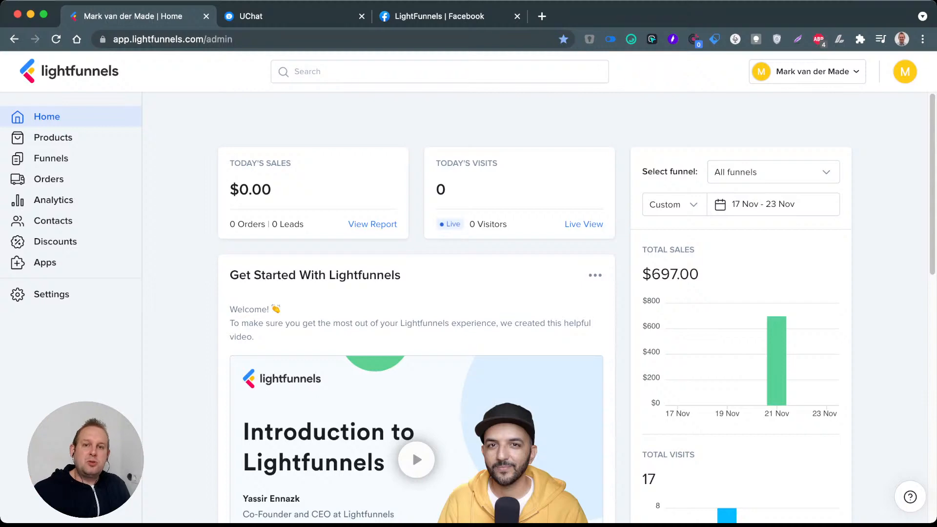
# Step: Examine the order and abandoned checkout emails in the Emails & SMS settings of Lightfunnels
pyautogui.click(51, 294)
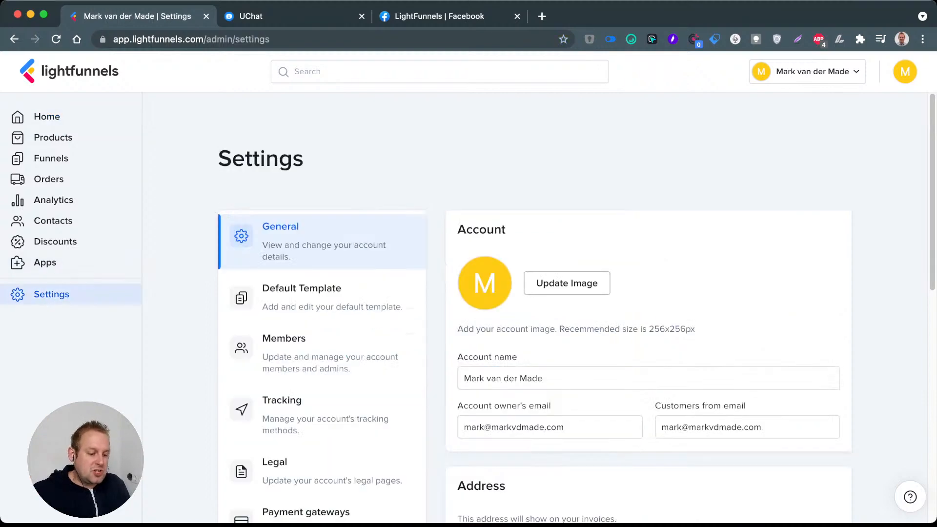
pyautogui.scroll(-5, 322, 341)
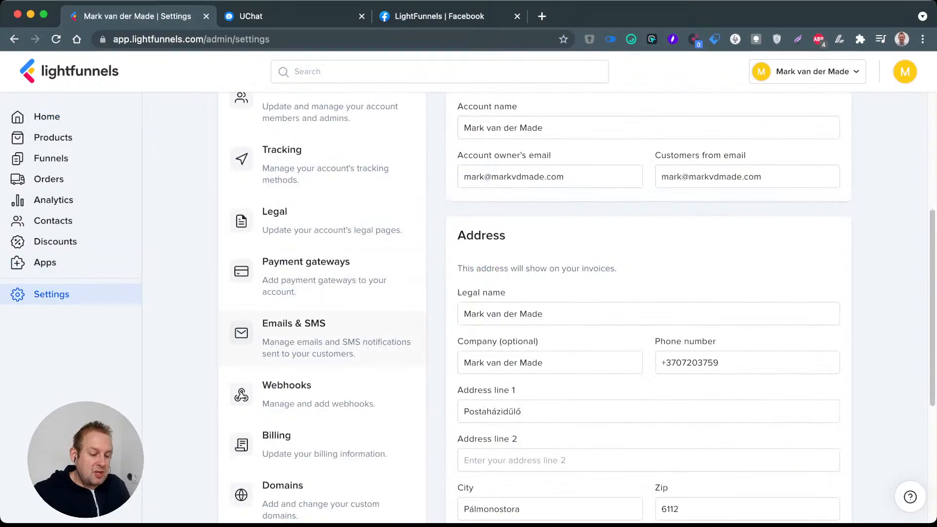
pyautogui.click(313, 338)
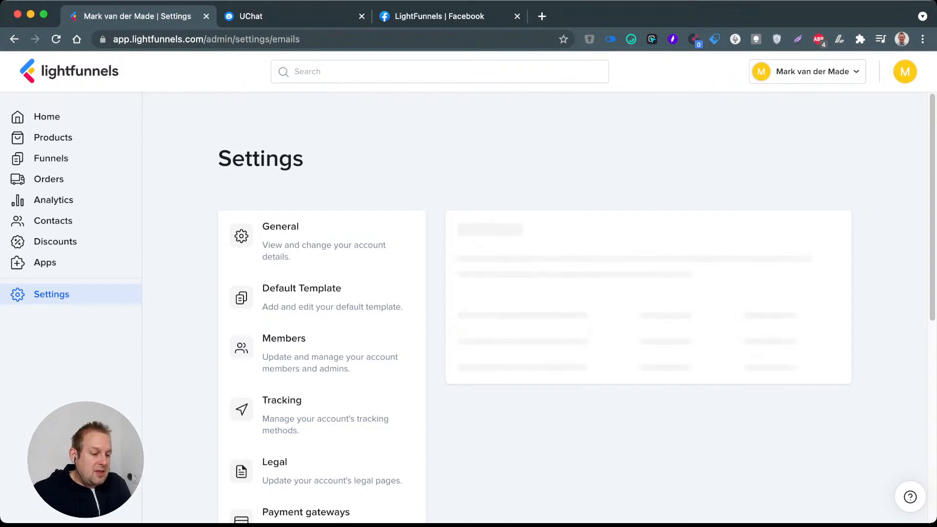
pyautogui.scroll(-1, 534, 308)
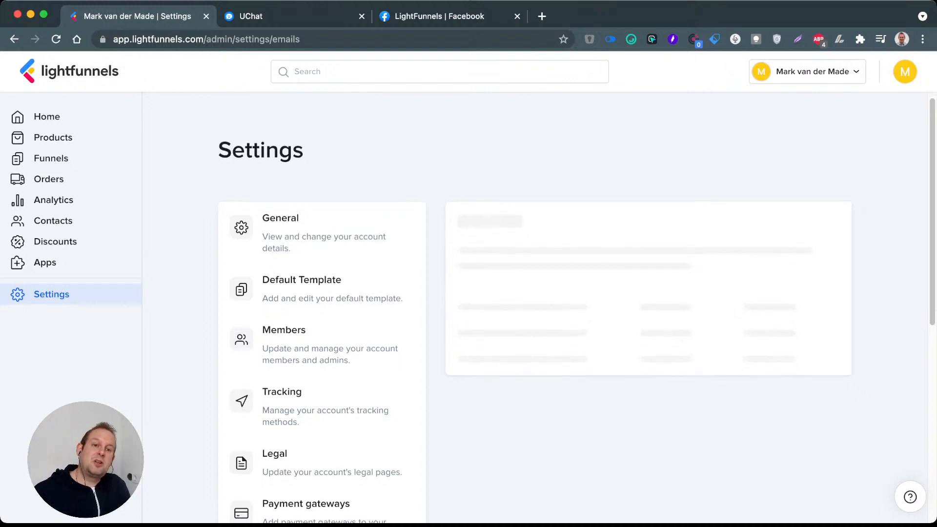
pyautogui.scroll(-1, 322, 274)
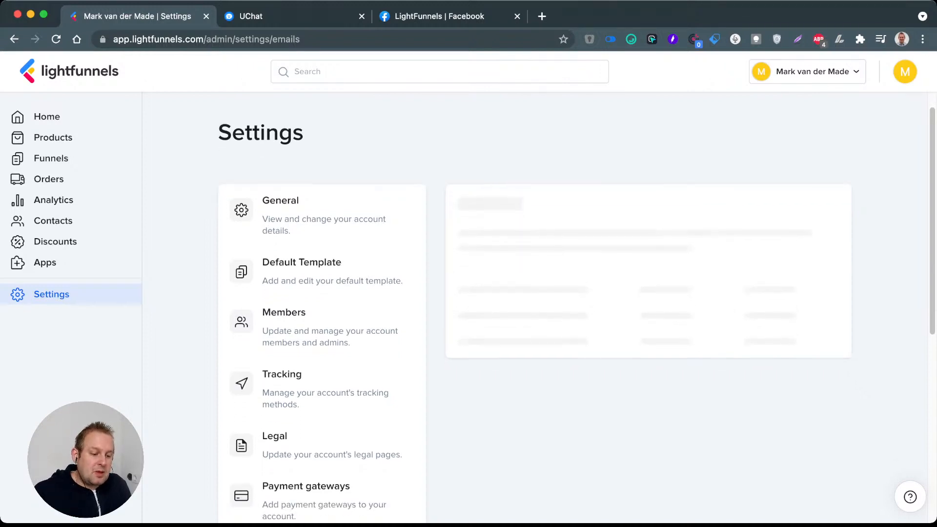
pyautogui.scroll(-3, 635, 234)
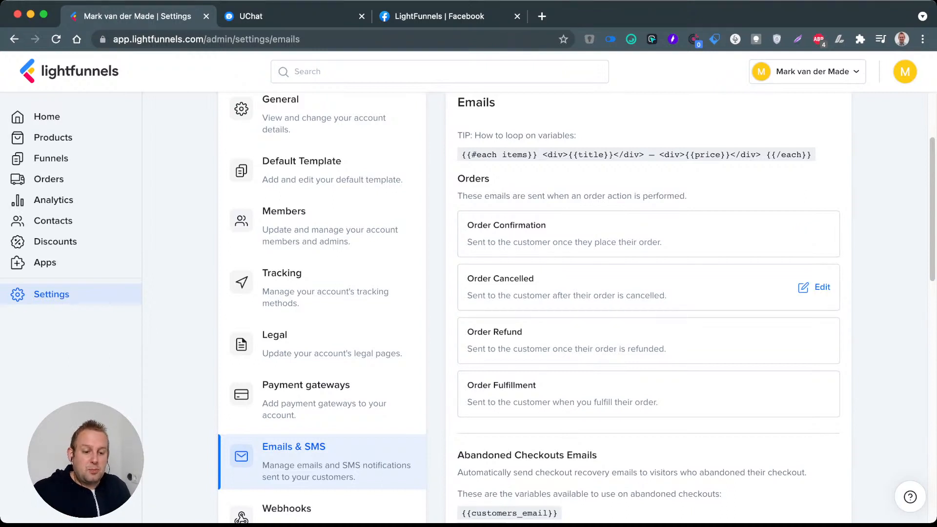
# Step: Go to the Lightfunnels product list and start importing a product by URL
pyautogui.click(53, 138)
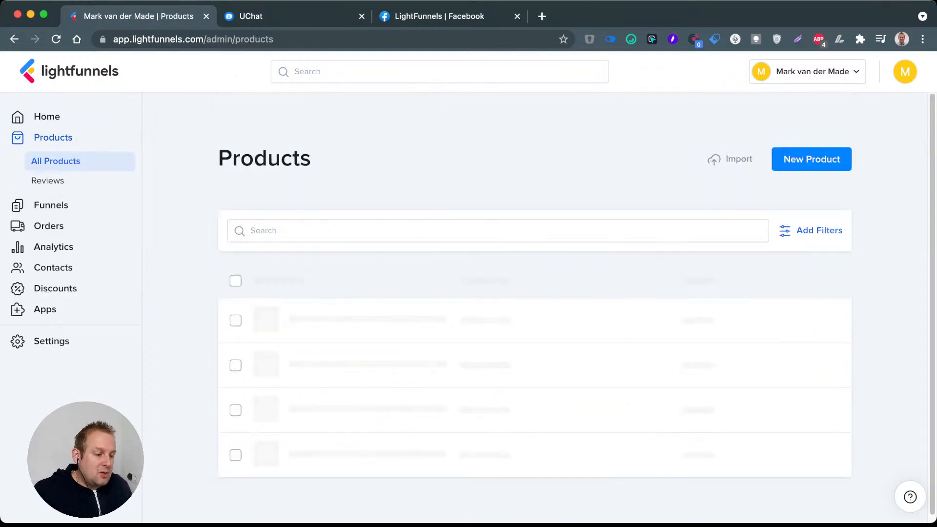
pyautogui.click(734, 159)
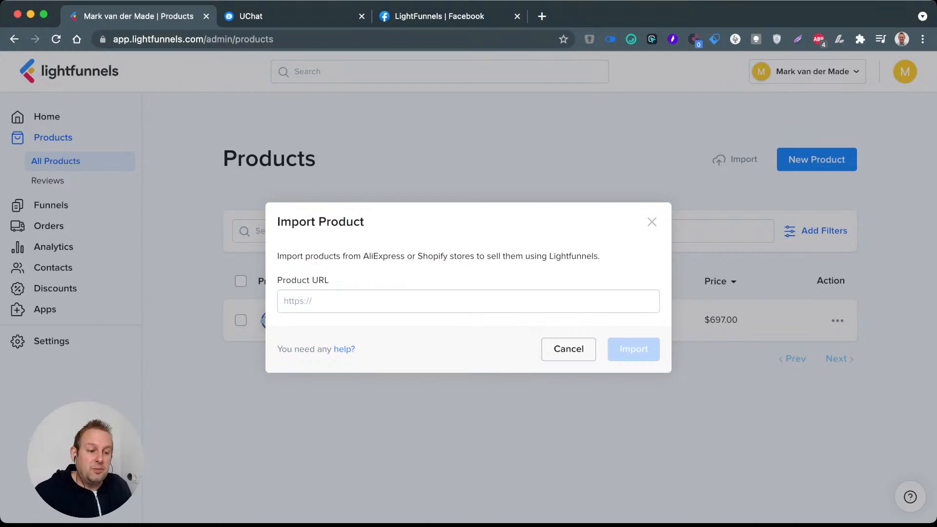
# Step: Open AliExpress in a new browser tab, open the USB 3.0 HUB USB Splitter product page and copy its address
pyautogui.press('super+t')
pyautogui.write('aliexpress.com')
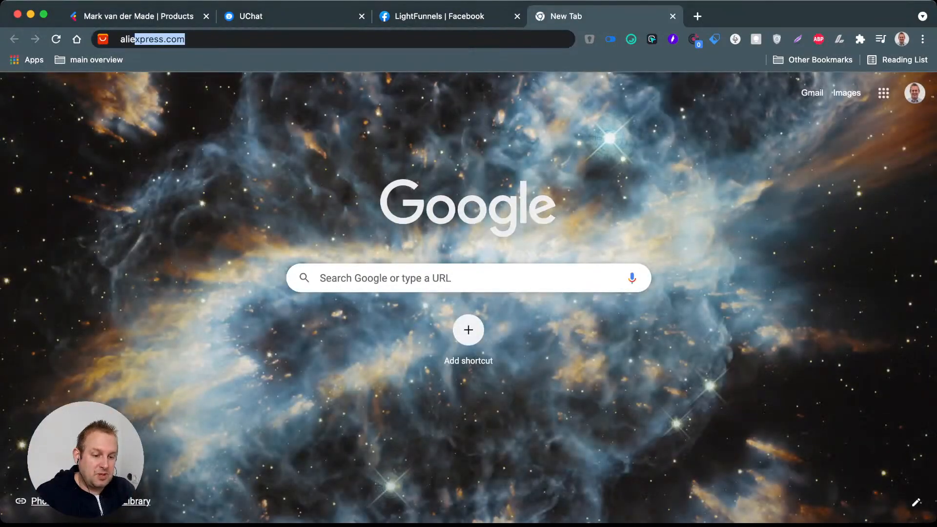
pyautogui.press('Return')
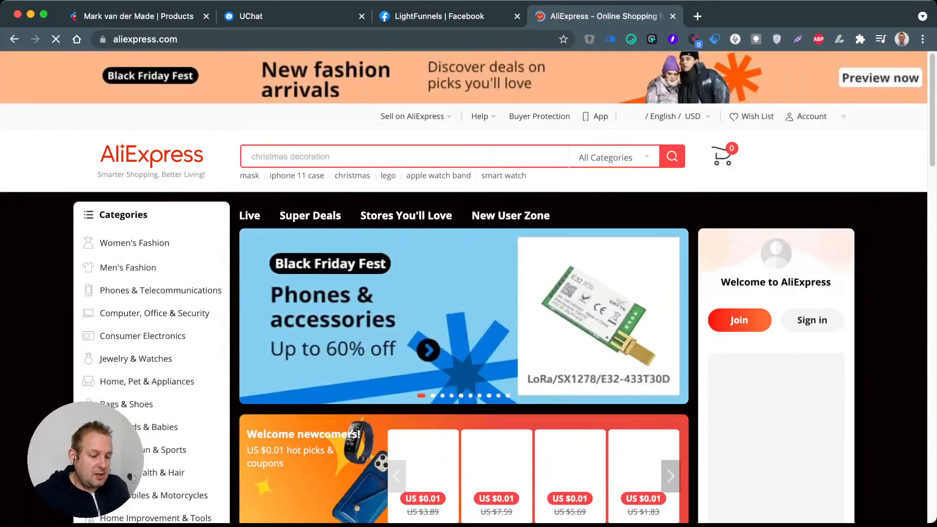
pyautogui.scroll(-5, 464, 293)
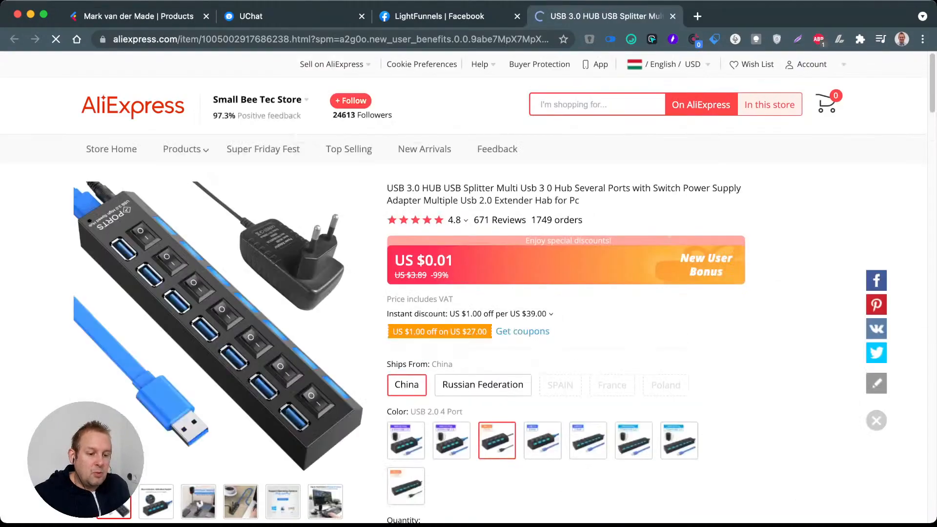
pyautogui.click(673, 16)
pyautogui.press('super+l')
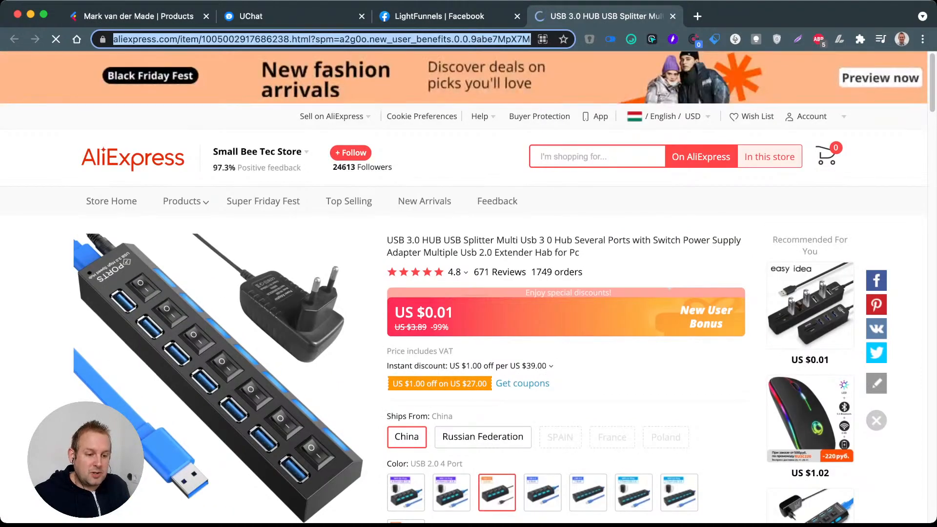
# Step: Switch back to Lightfunnels and import the product from the copied AliExpress URL
pyautogui.click(138, 16)
pyautogui.click(469, 301)
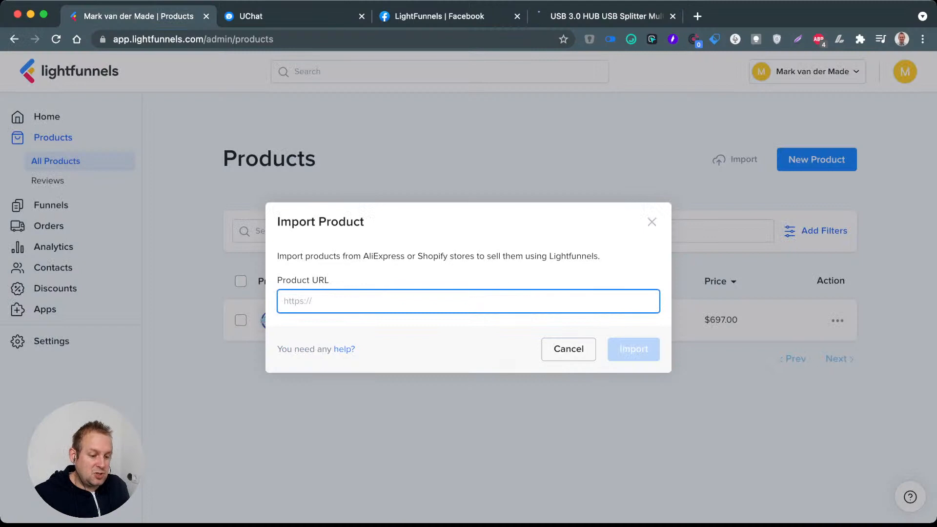
pyautogui.press('super+v')
pyautogui.press('Return')
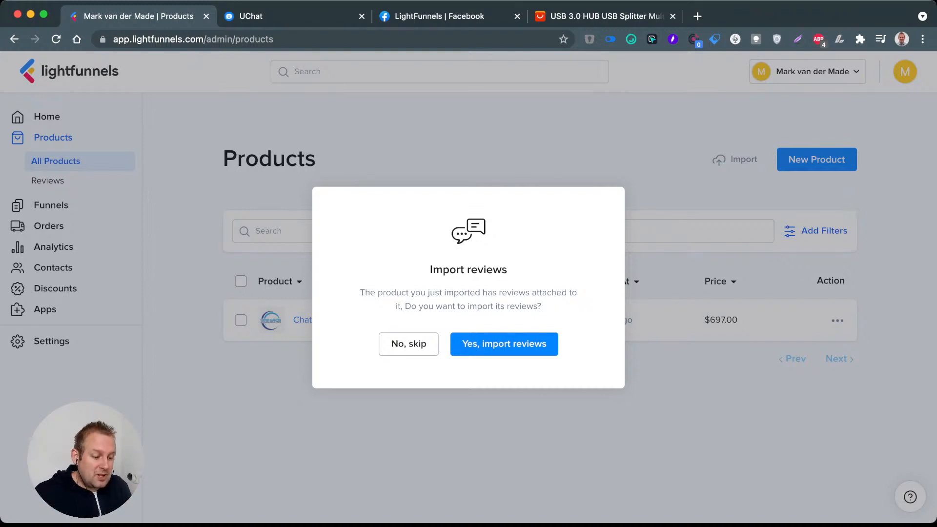
# Step: Import all of the product's AliExpress reviews, limited to 5 stars and translated to English, with randomly generated names
pyautogui.click(504, 344)
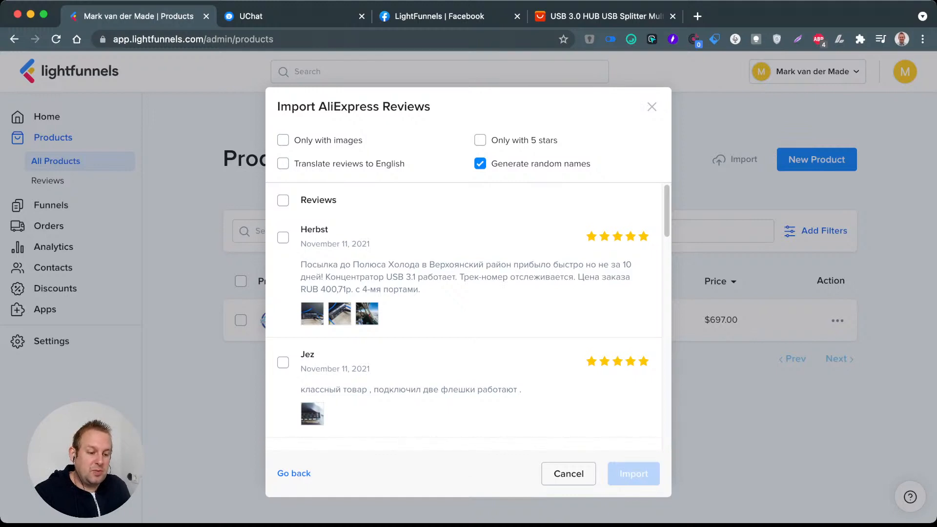
pyautogui.click(283, 163)
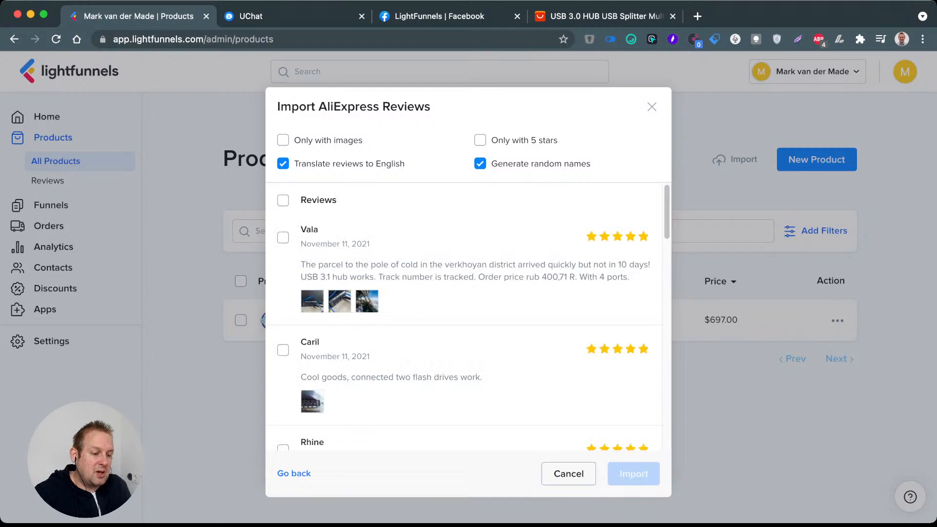
pyautogui.click(480, 140)
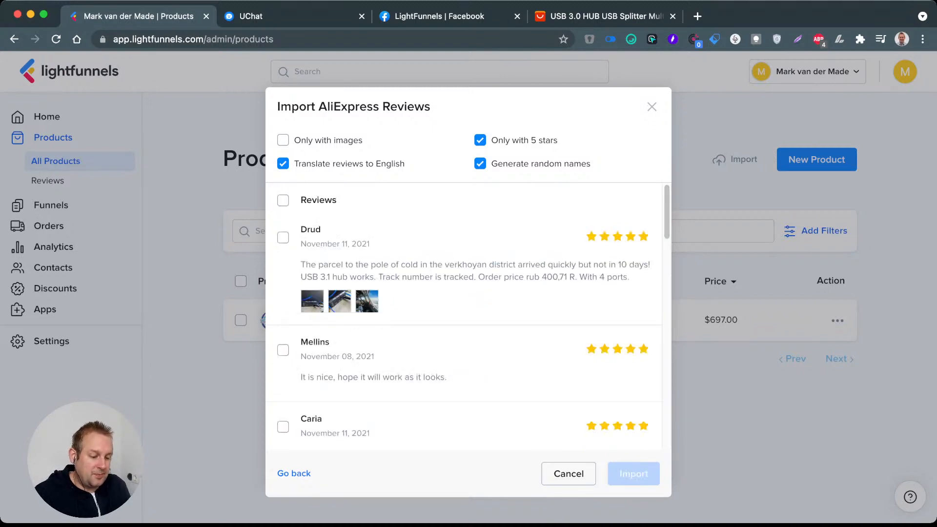
pyautogui.click(283, 200)
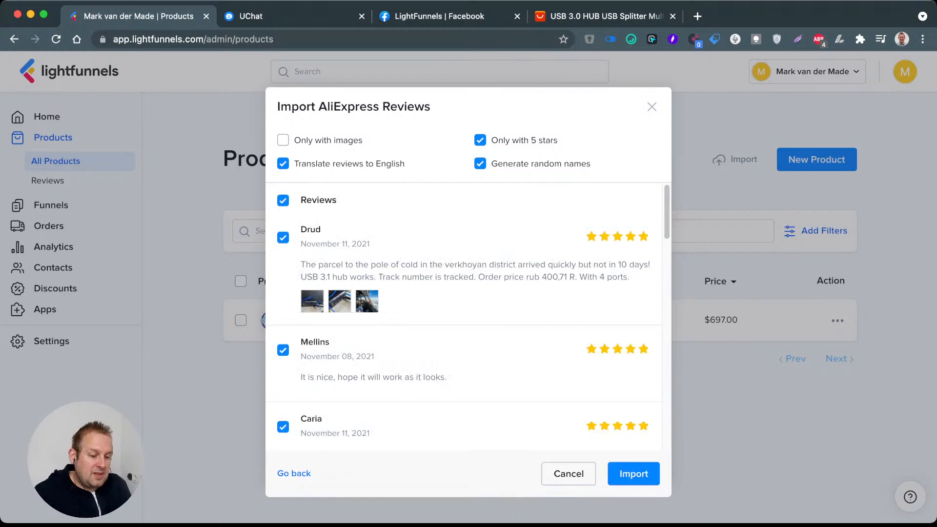
pyautogui.scroll(-10, 463, 317)
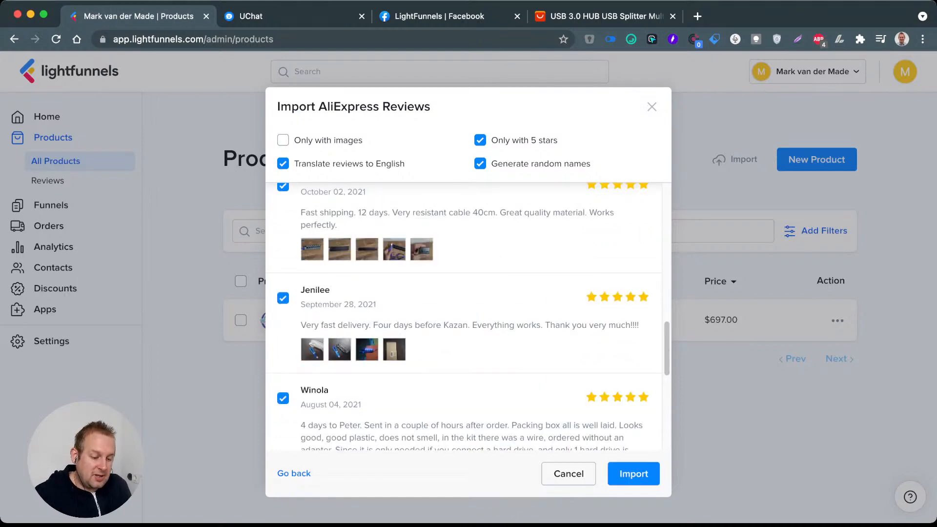
pyautogui.scroll(-10, 468, 317)
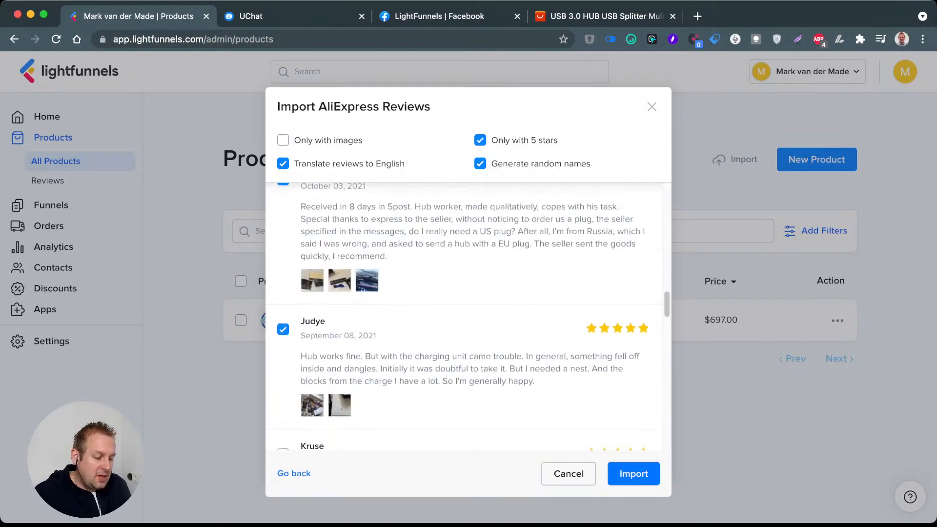
pyautogui.click(633, 473)
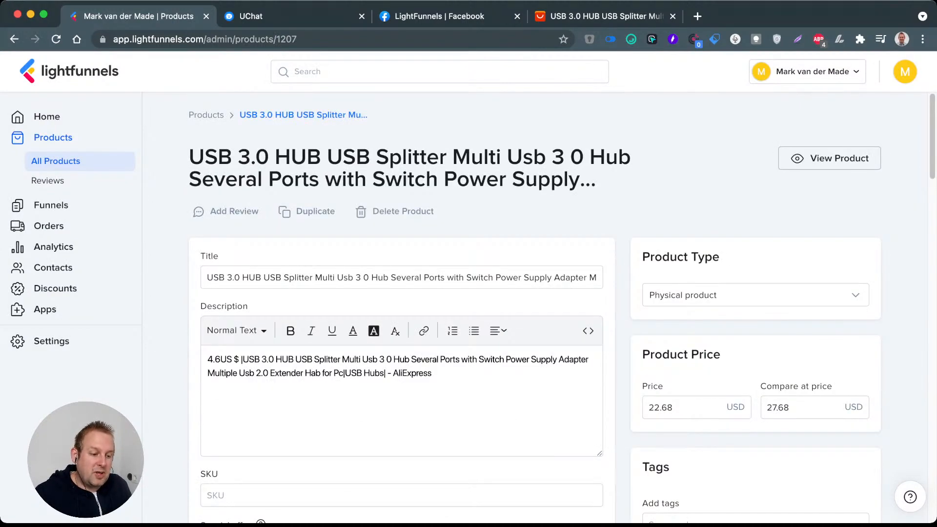
# Step: Review the imported product's title, description and images, and compare them with the AliExpress listing
pyautogui.tripleClick(410, 168)
pyautogui.tripleClick(215, 277)
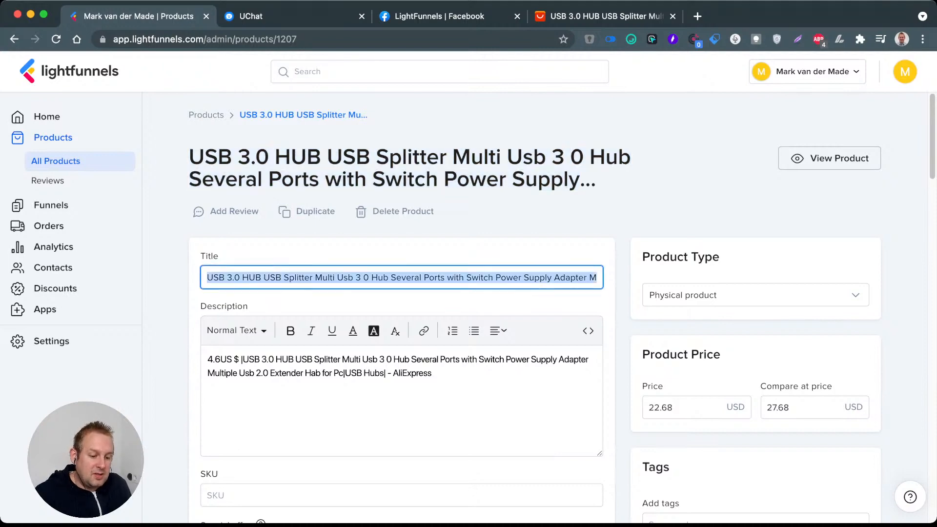
pyautogui.tripleClick(287, 373)
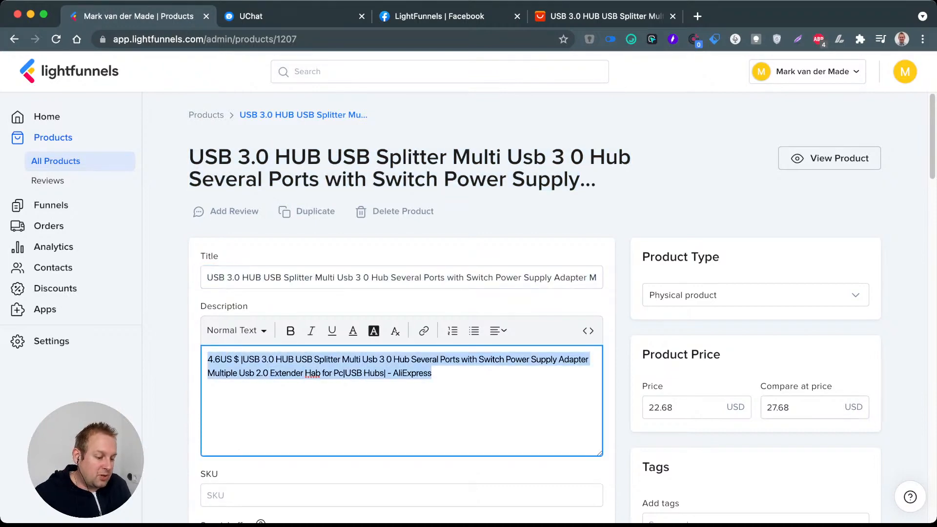
pyautogui.scroll(-9, 274, 293)
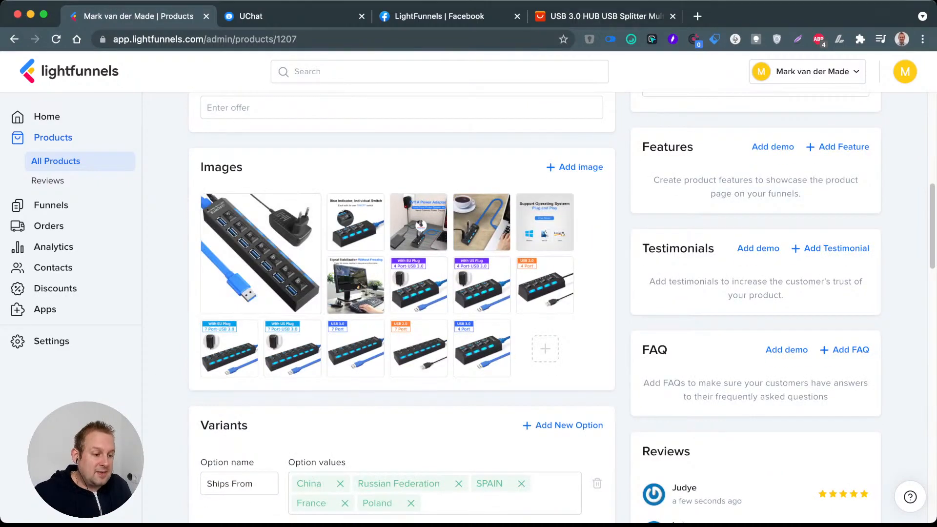
pyautogui.click(605, 16)
pyautogui.scroll(-3, 468, 288)
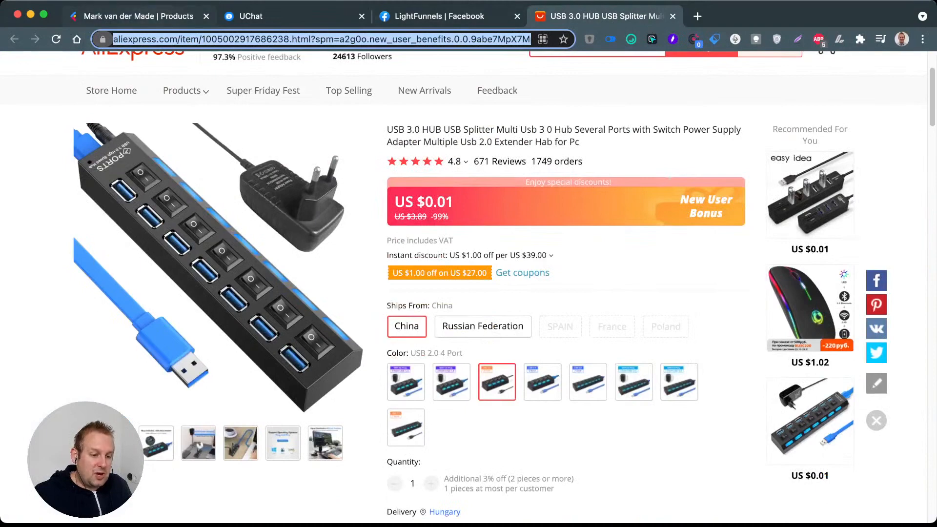
# Step: Return to the imported product in Lightfunnels and examine its Ships From and Color variants and their prices
pyautogui.click(142, 16)
pyautogui.scroll(-5, 469, 308)
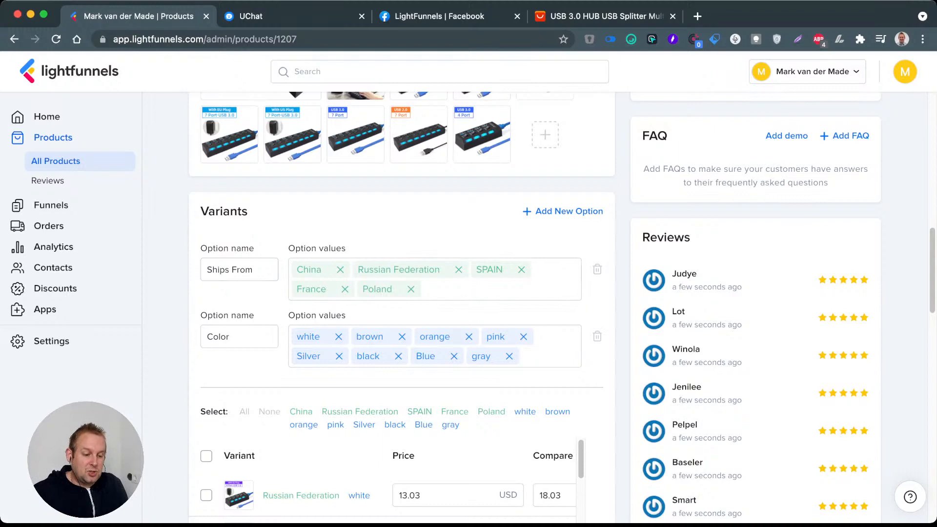
pyautogui.scroll(-3, 400, 341)
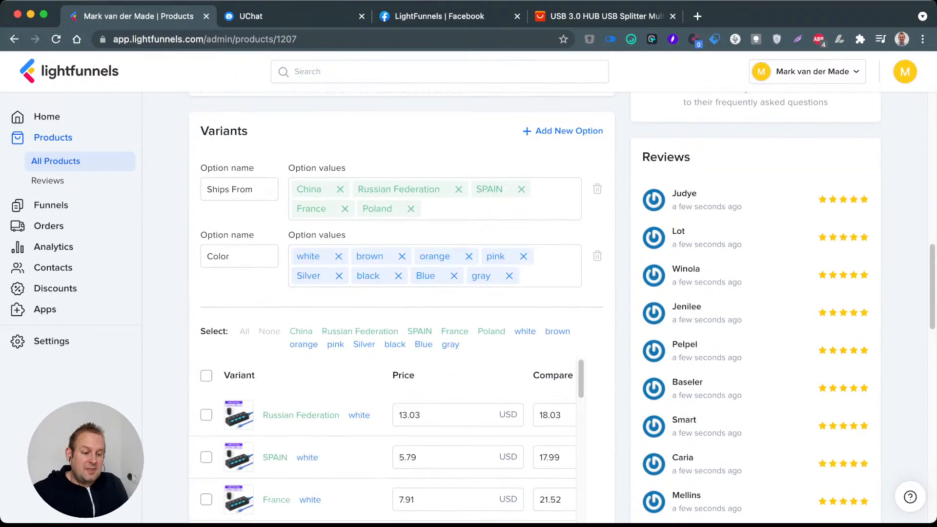
pyautogui.scroll(-1, 385, 420)
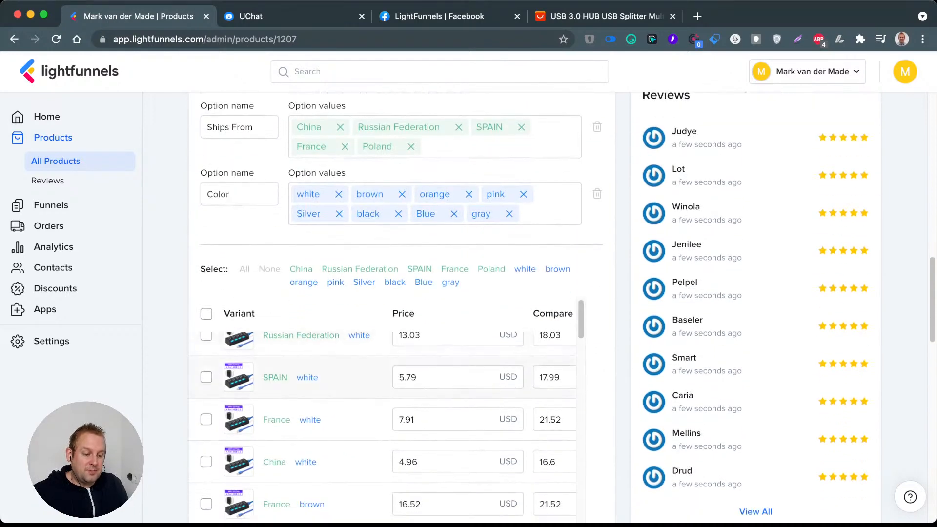
pyautogui.scroll(-10, 385, 419)
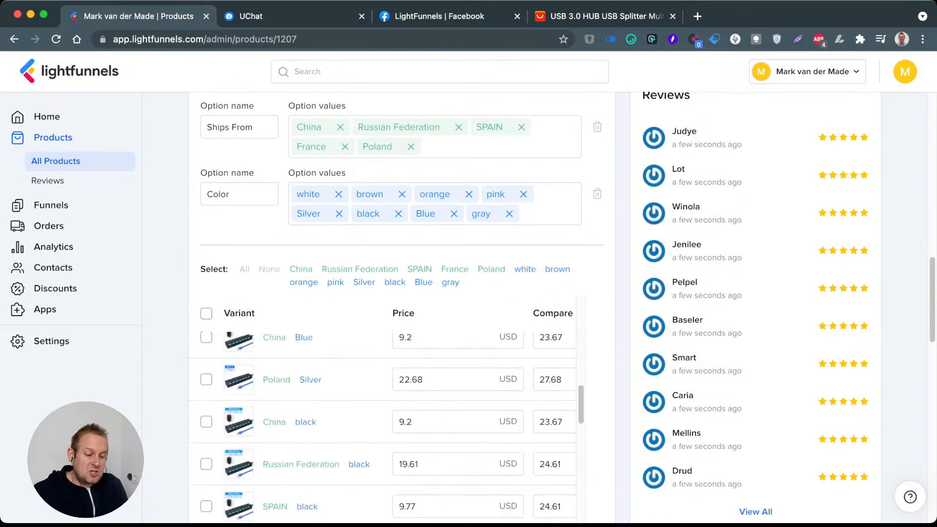
# Step: Look over the remaining variants and images of the imported product, and return to the list of all products
pyautogui.scroll(-5, 385, 420)
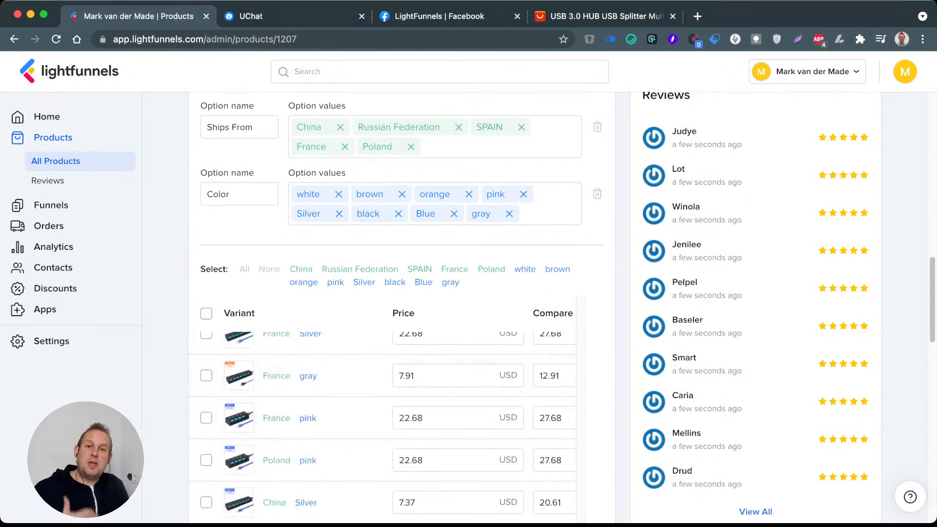
pyautogui.scroll(8, 401, 293)
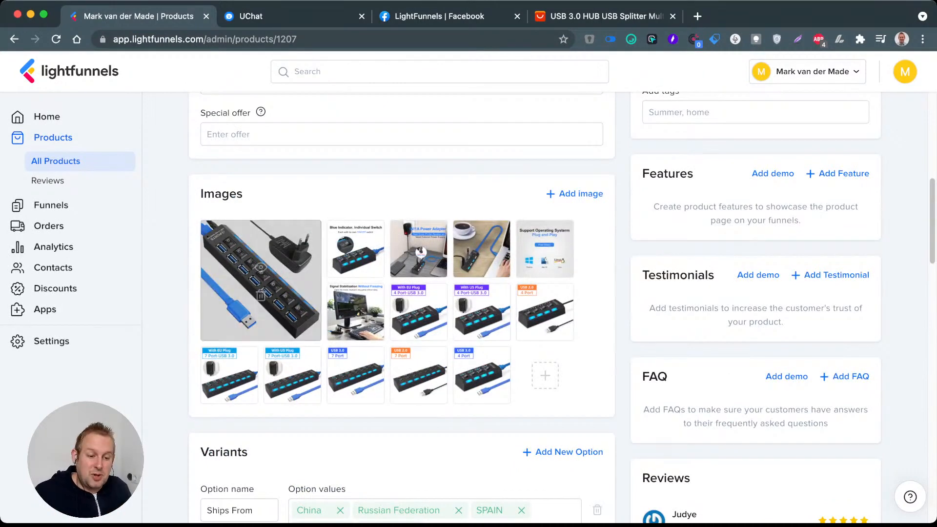
pyautogui.click(56, 161)
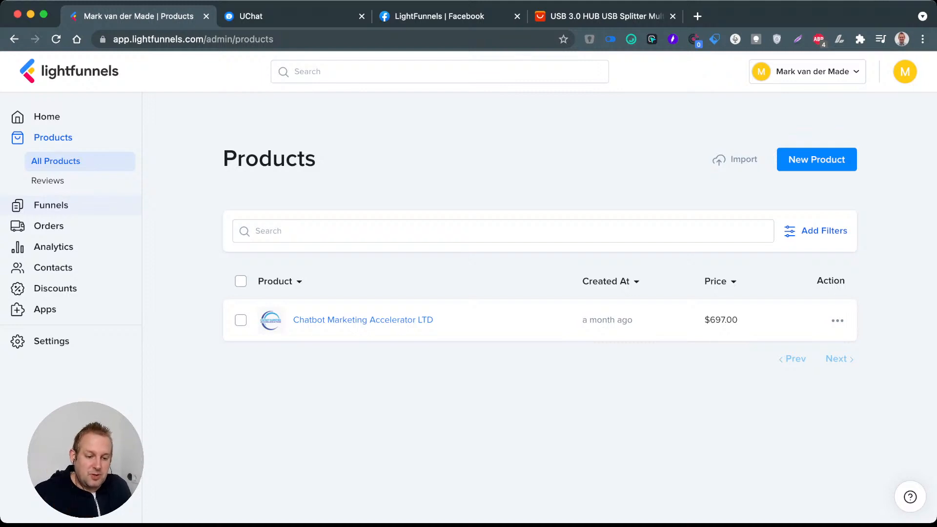
# Step: Start a new funnel, browse the available templates and choose the Software template
pyautogui.click(51, 206)
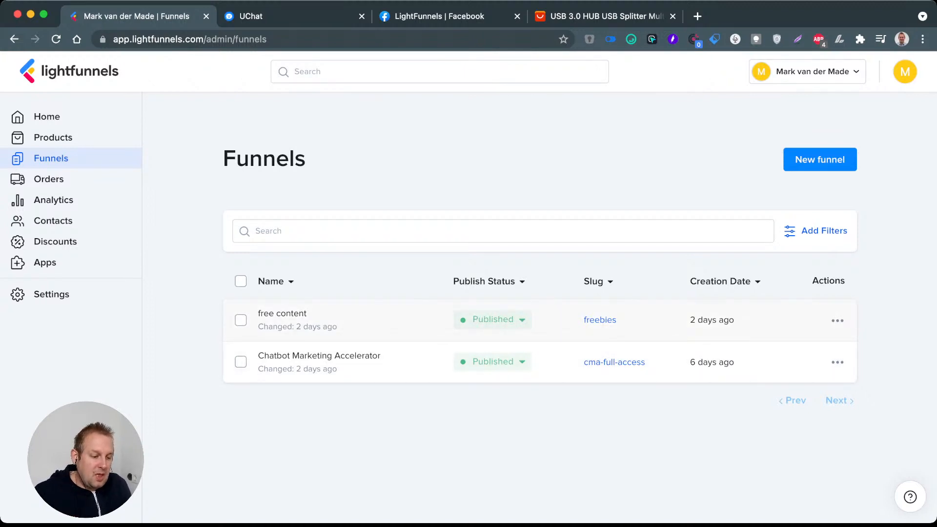
pyautogui.click(819, 160)
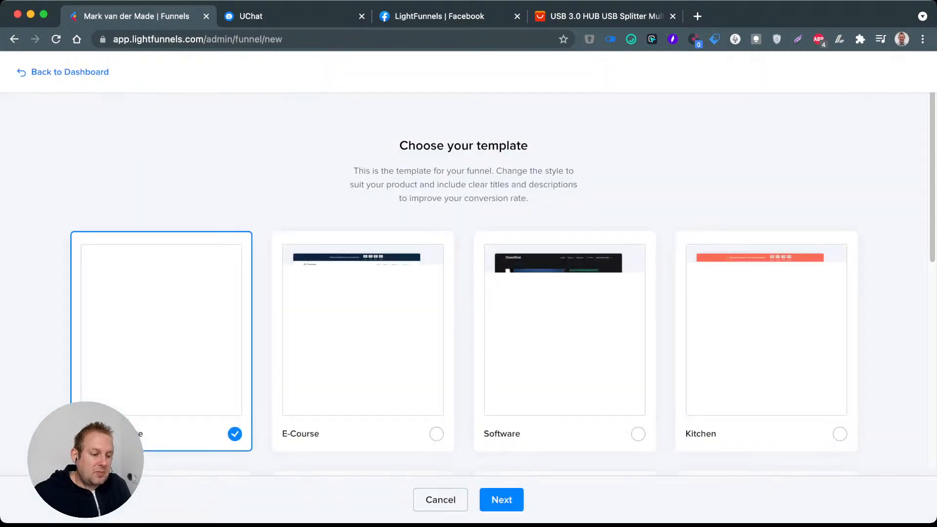
pyautogui.scroll(-3, 363, 255)
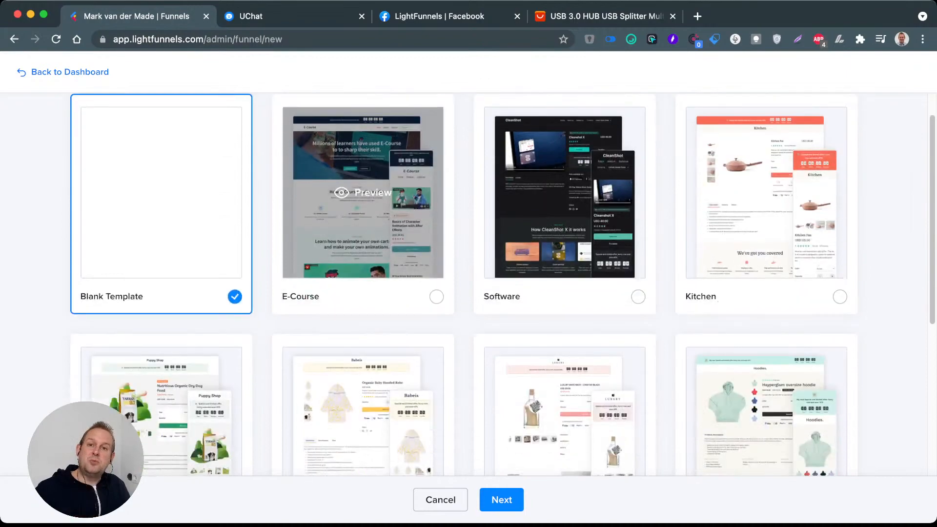
pyautogui.scroll(-8, 363, 293)
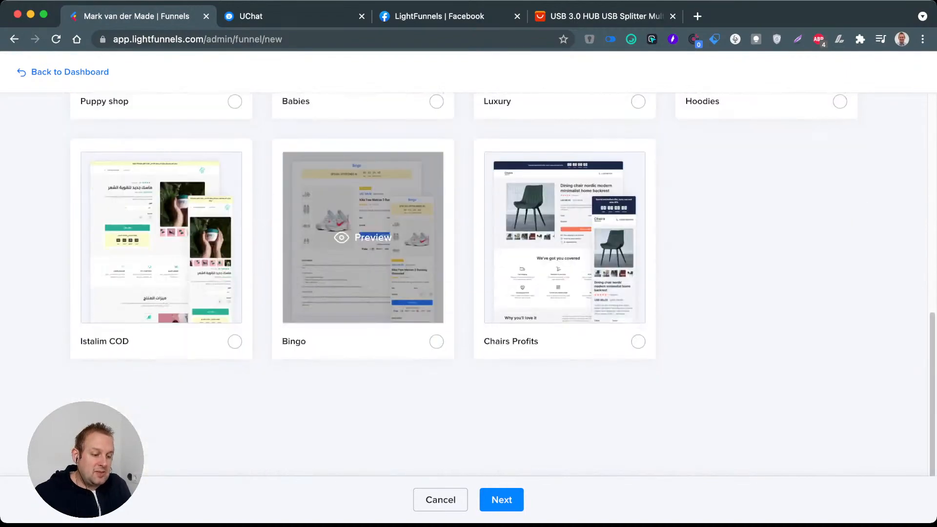
pyautogui.scroll(10, 364, 293)
pyautogui.scroll(-10, 766, 283)
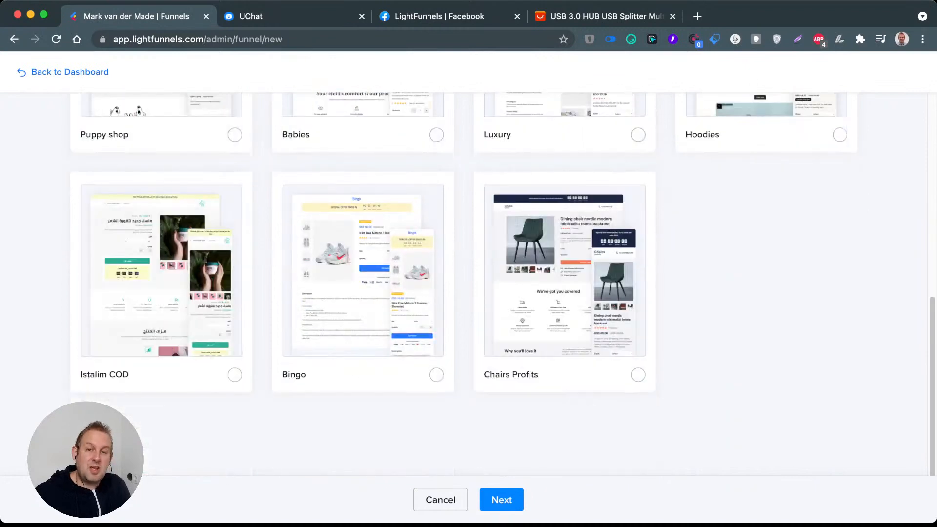
pyautogui.scroll(2, 502, 248)
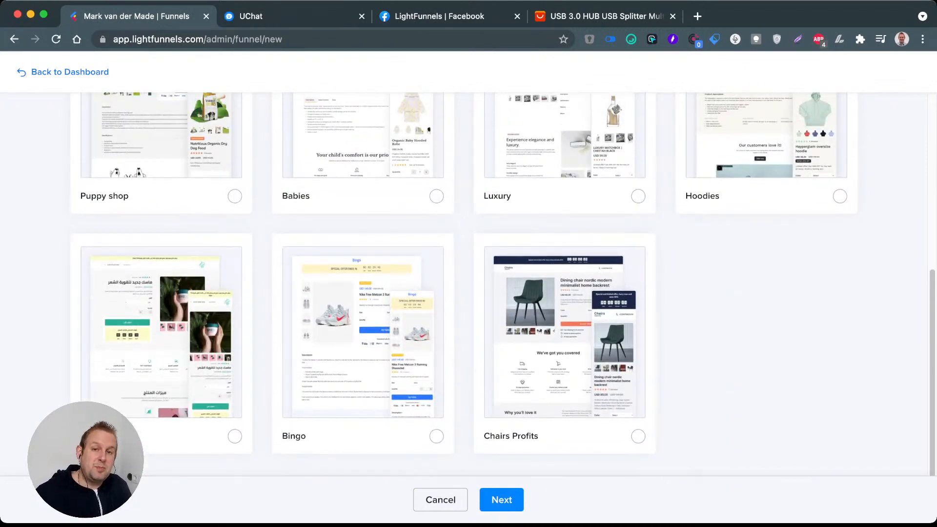
pyautogui.scroll(10, 565, 244)
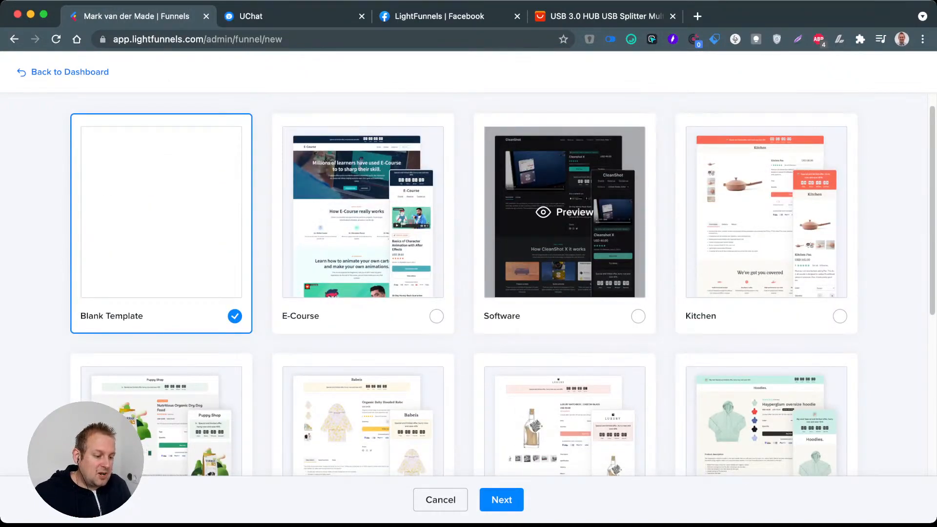
pyautogui.click(561, 315)
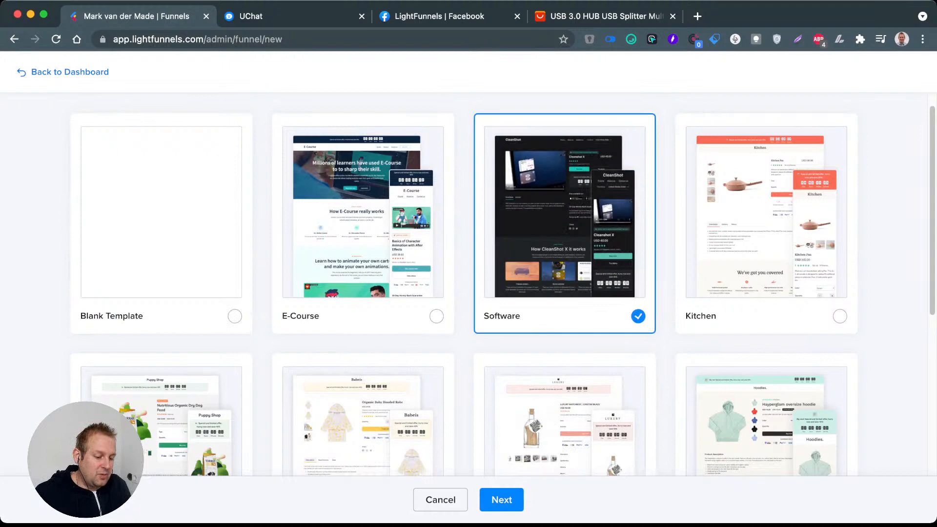
pyautogui.click(502, 500)
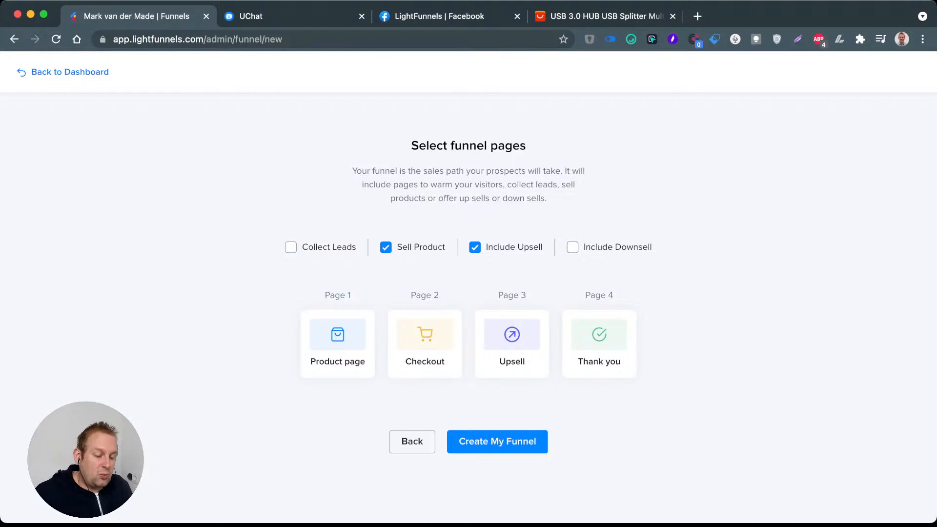
# Step: Try out the product, upsell and downsell page options, and create the funnel with only Collect Leads enabled
pyautogui.click(291, 247)
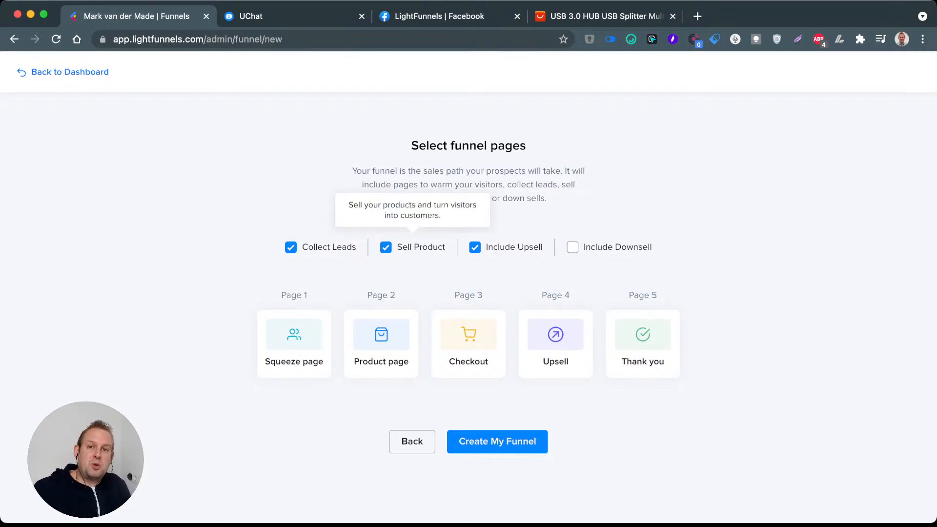
pyautogui.click(386, 247)
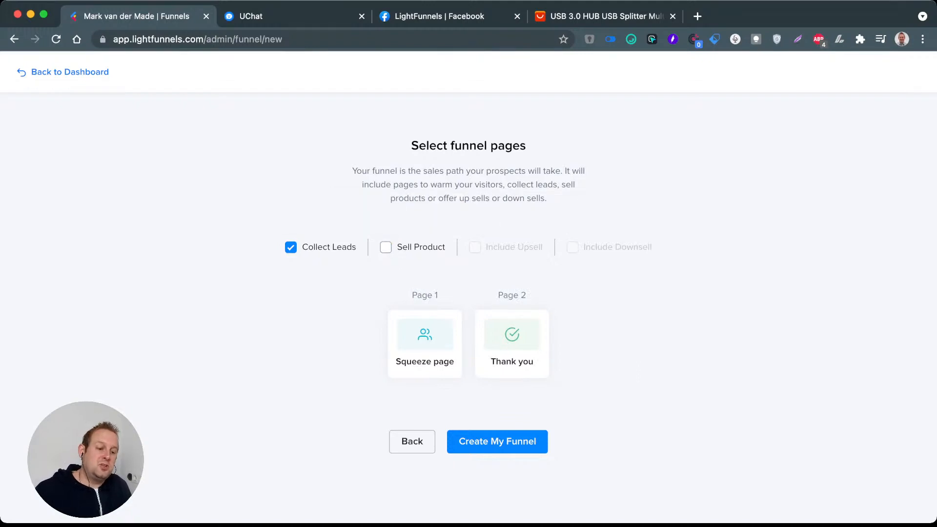
pyautogui.click(386, 247)
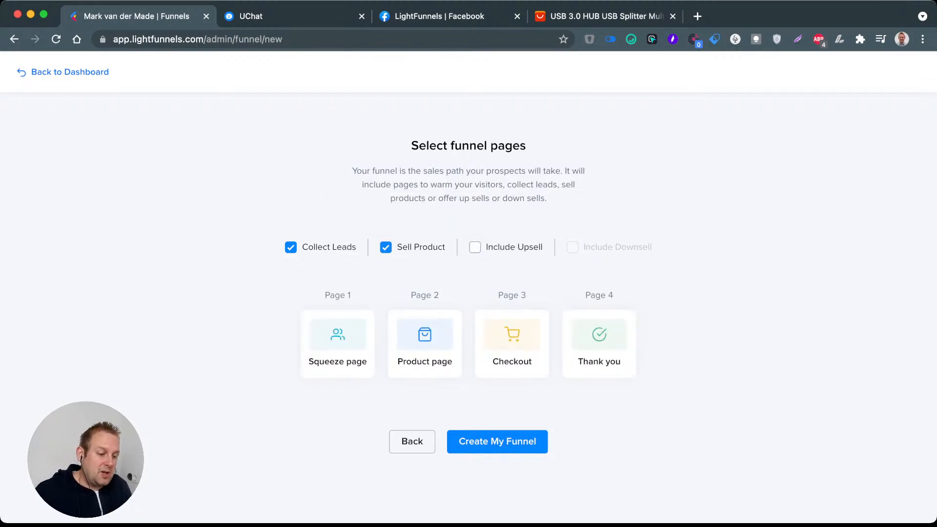
pyautogui.click(474, 247)
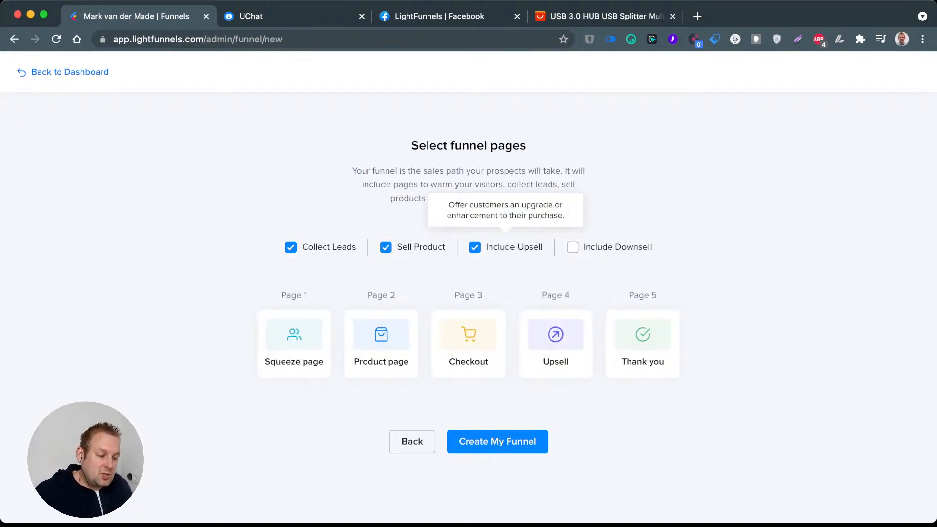
pyautogui.click(573, 247)
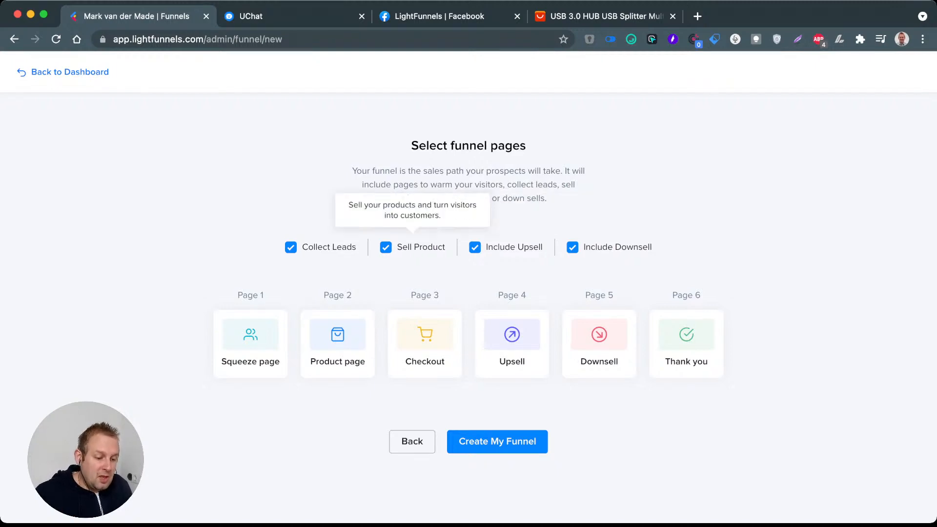
pyautogui.click(386, 247)
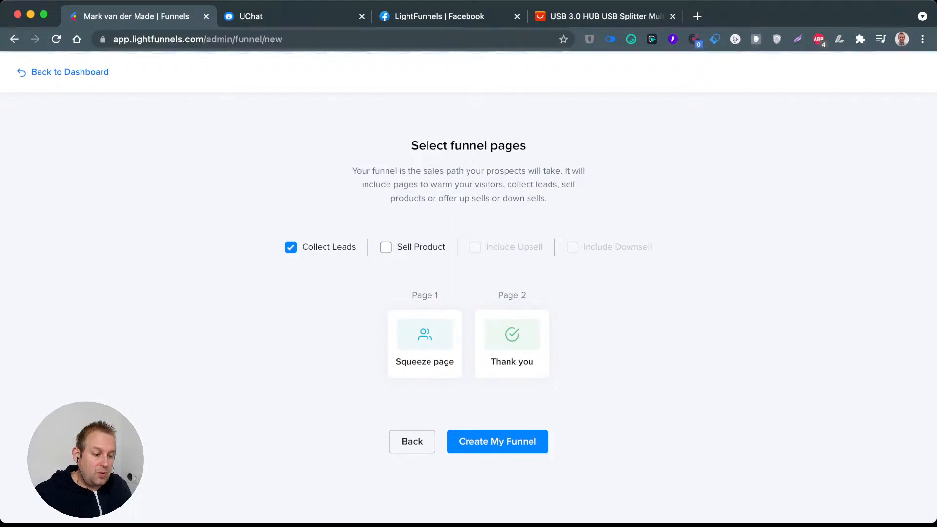
pyautogui.click(498, 441)
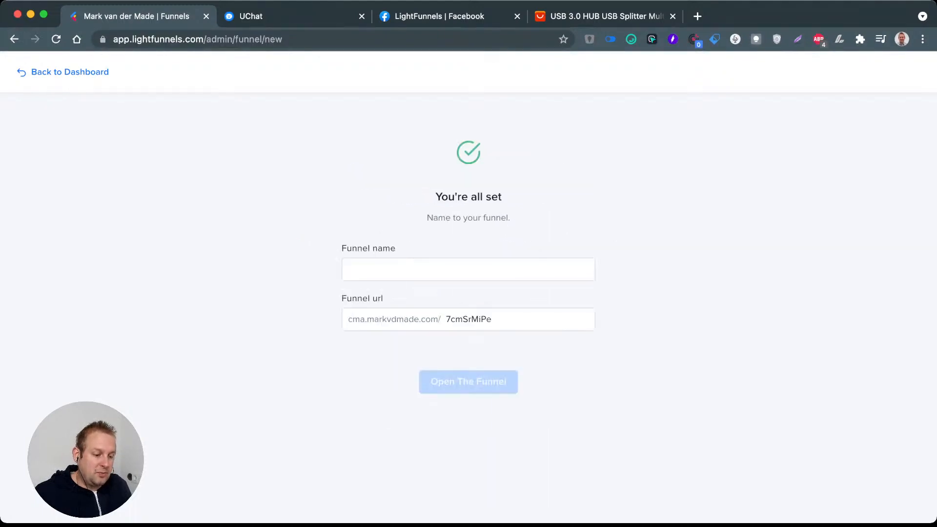
# Step: Name the new funnel "lightfunnel-uchat demo"
pyautogui.click(469, 269)
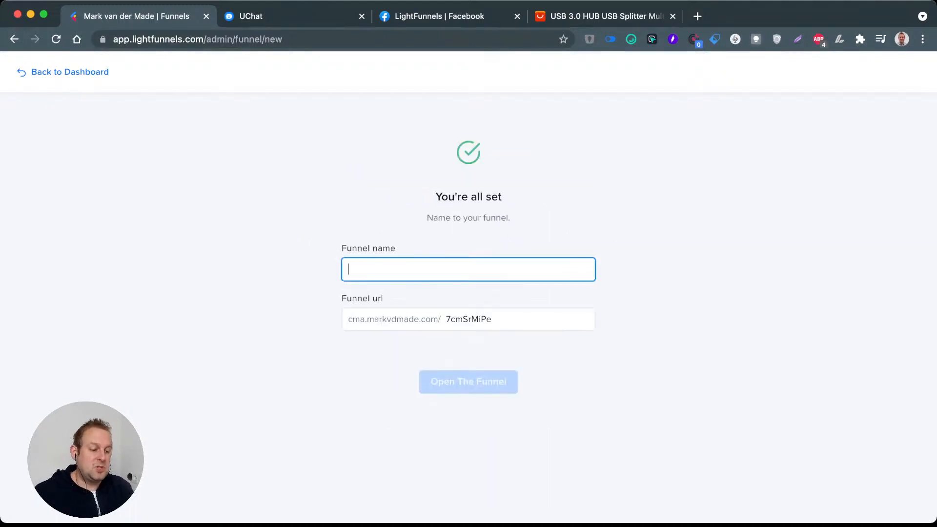
pyautogui.write('li')
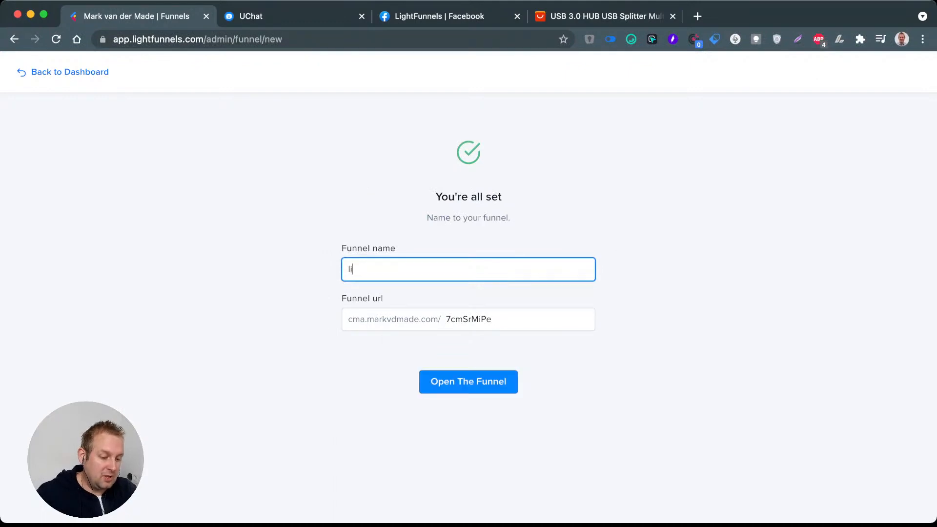
pyautogui.write('ghtfunnel')
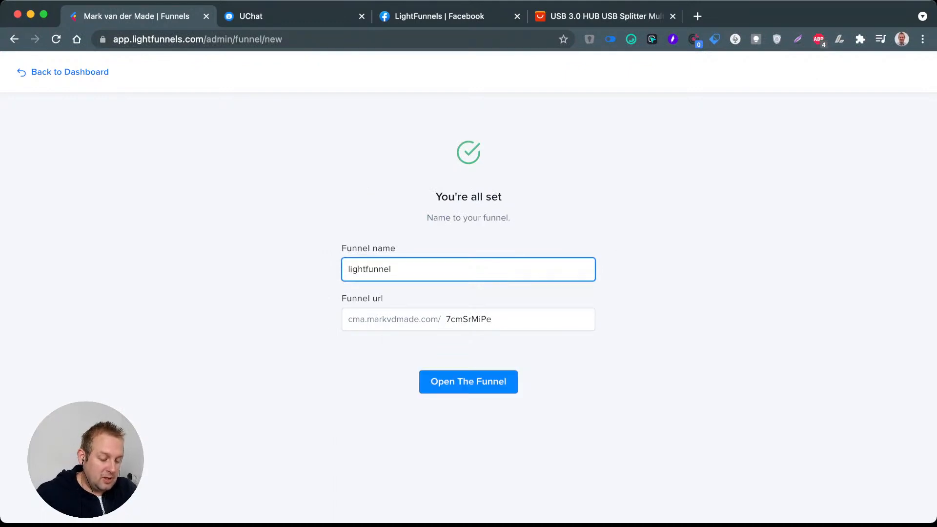
pyautogui.press('BackSpace')
pyautogui.write('-')
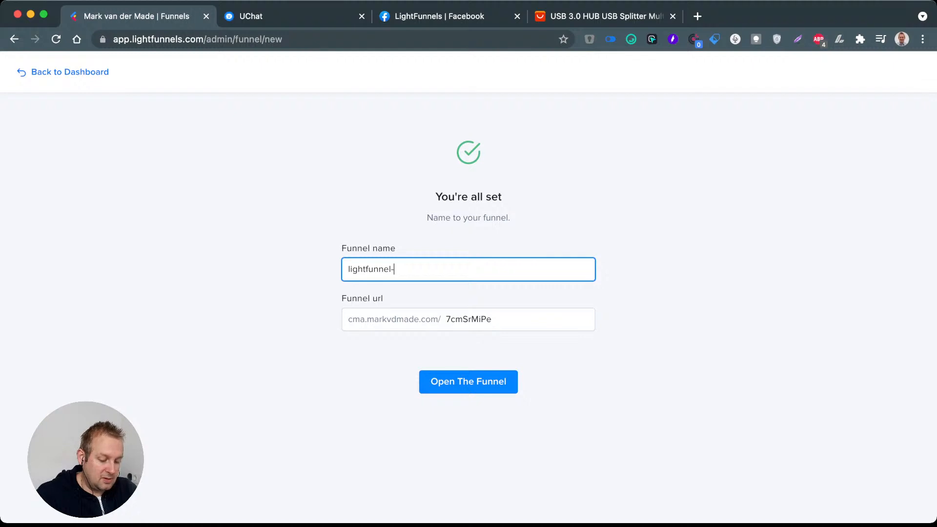
pyautogui.write('uchat demo')
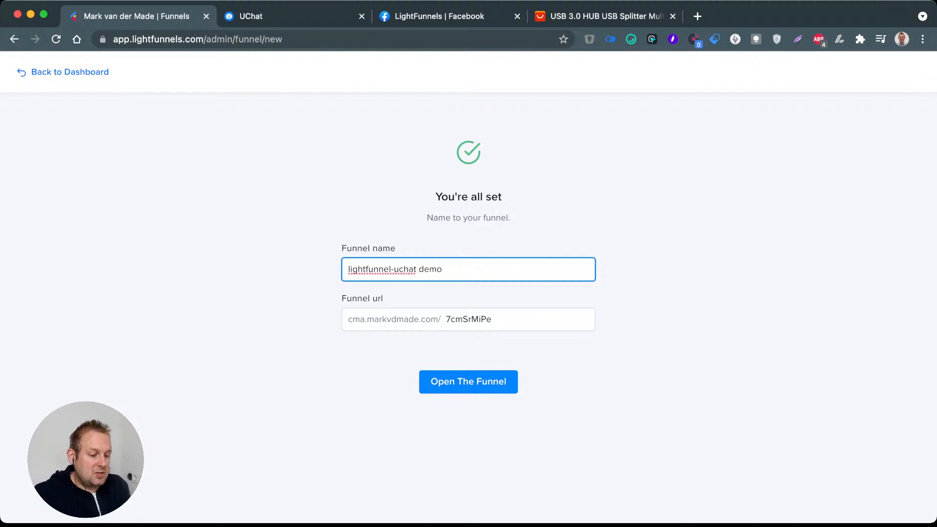
# Step: Set the funnel URL ending to "lf-uc-demo" and open the funnel
pyautogui.press('Tab')
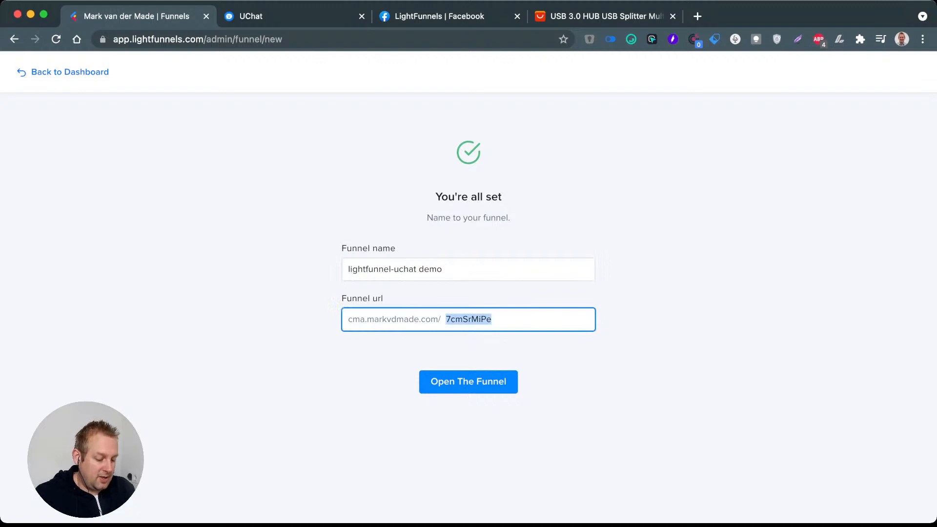
pyautogui.write('lf.uc')
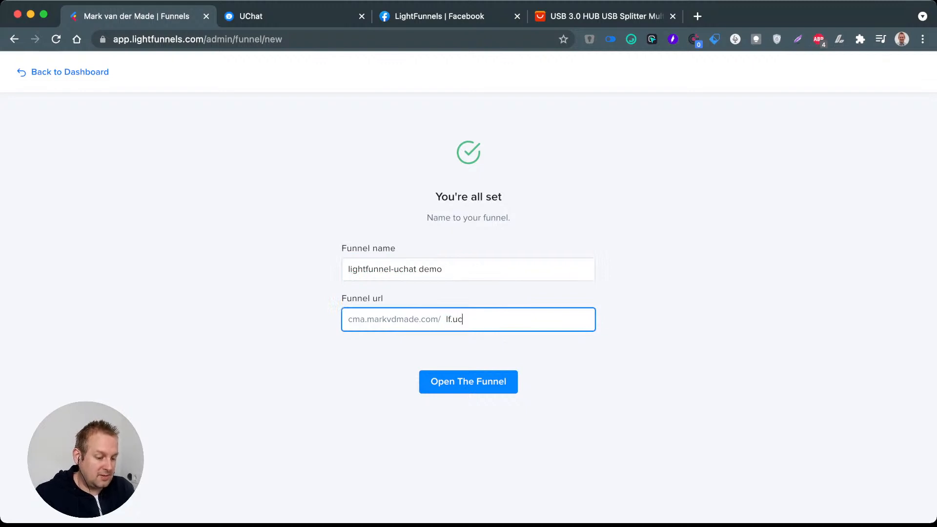
pyautogui.press('BackSpace')
pyautogui.press('BackSpace')
pyautogui.press('BackSpace')
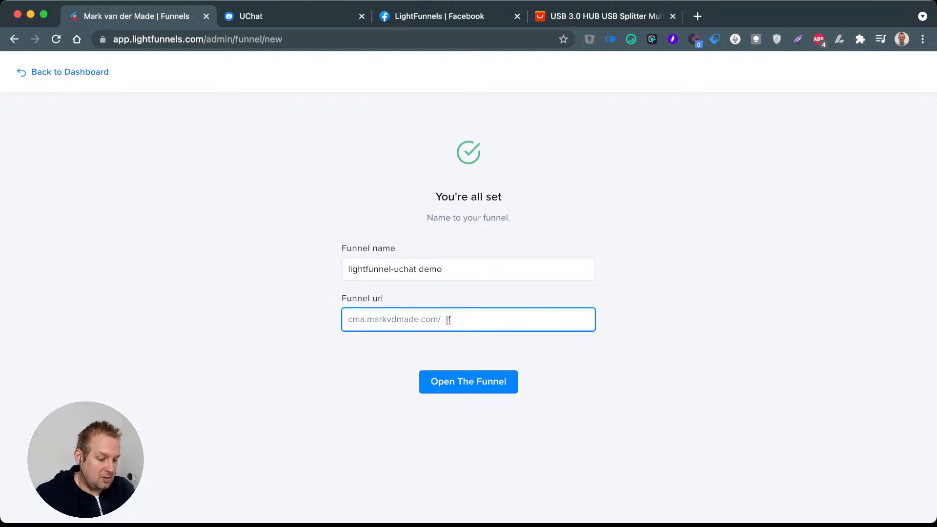
pyautogui.press('BackSpace')
pyautogui.press('BackSpace')
pyautogui.write('lf-uc')
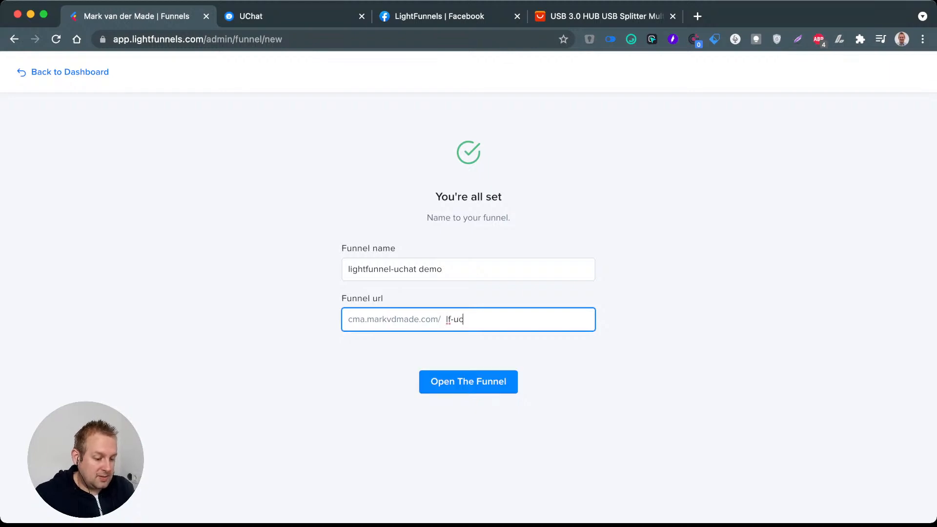
pyautogui.write('-demo')
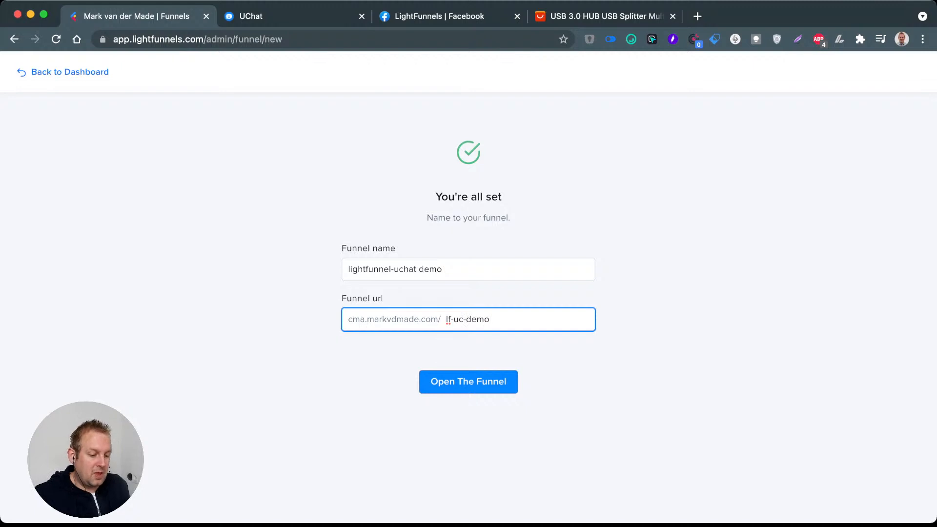
pyautogui.press('Return')
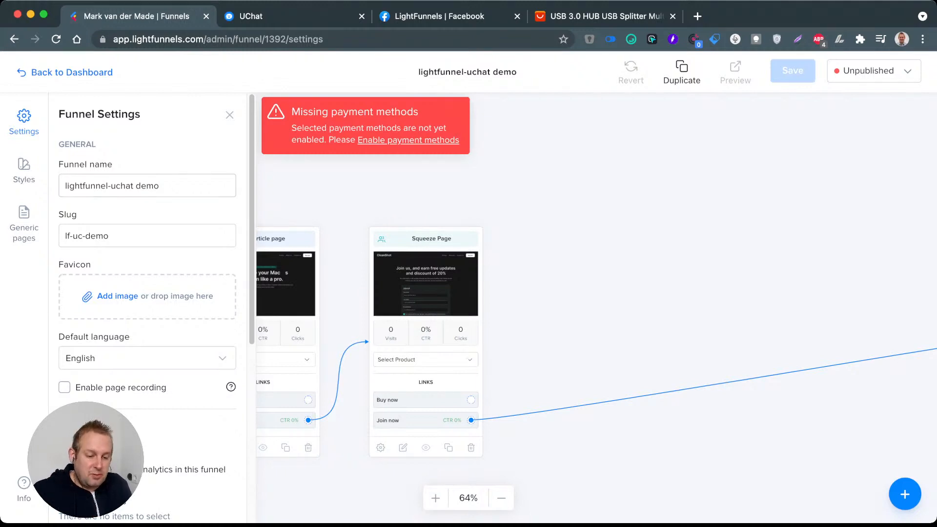
# Step: Remove Cod from the payment methods in the funnel settings
pyautogui.scroll(-6, 147, 308)
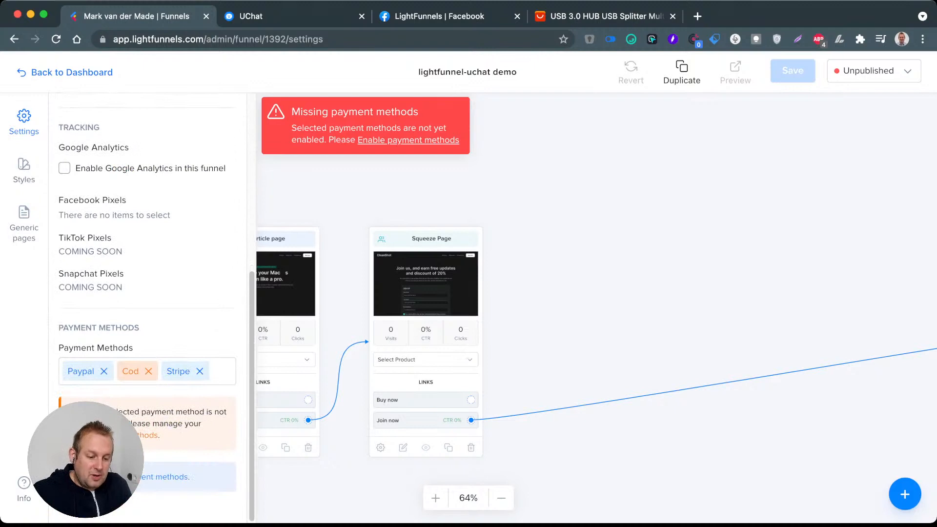
pyautogui.click(148, 371)
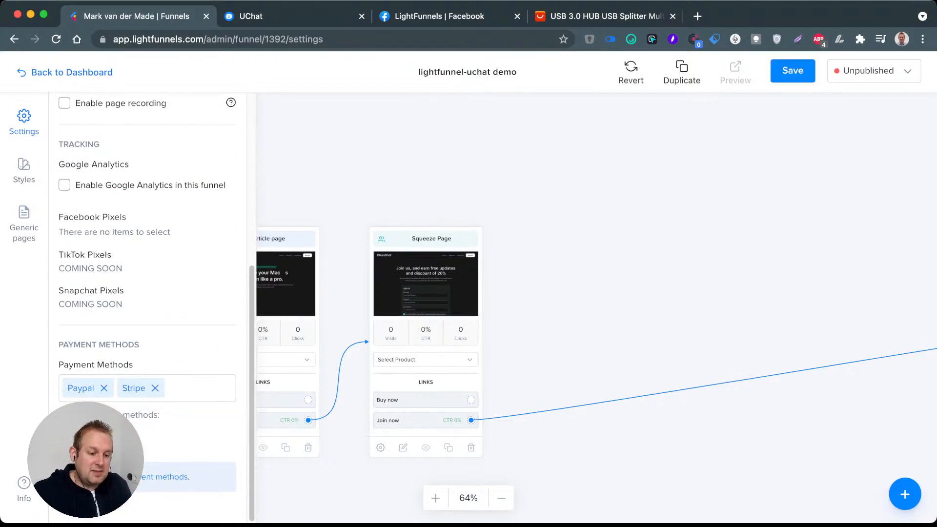
# Step: Examine the funnel's general settings, including its name, slug, available default languages and tracking options
pyautogui.scroll(6, 130, 476)
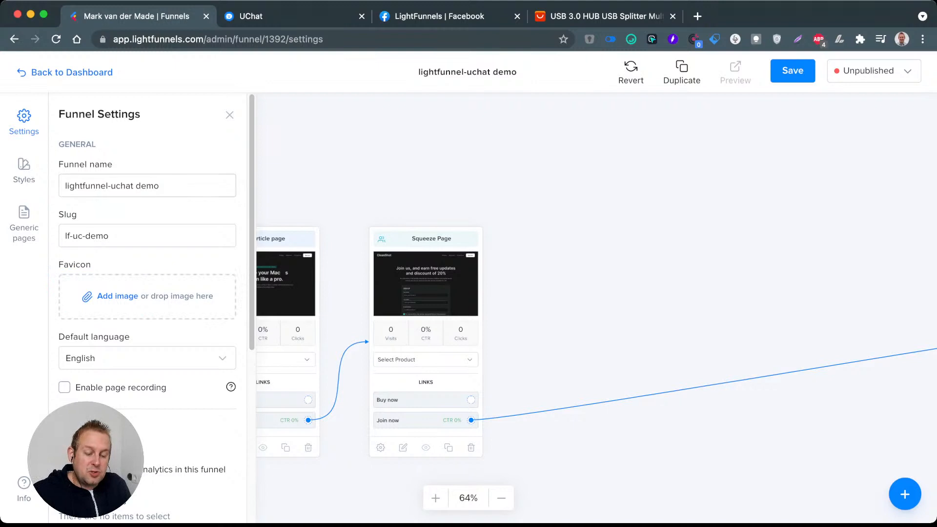
pyautogui.moveTo(66, 186); pyautogui.dragTo(160, 186)
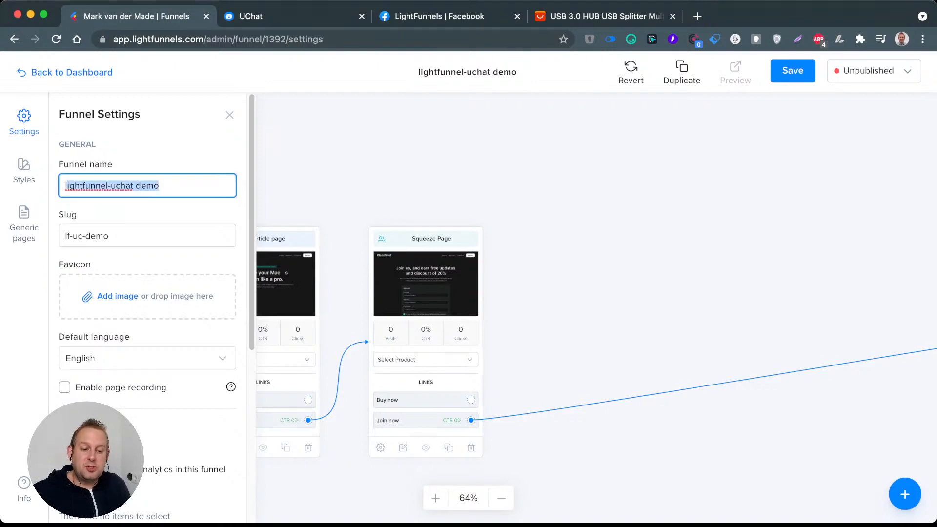
pyautogui.click(114, 236)
pyautogui.press('super+a')
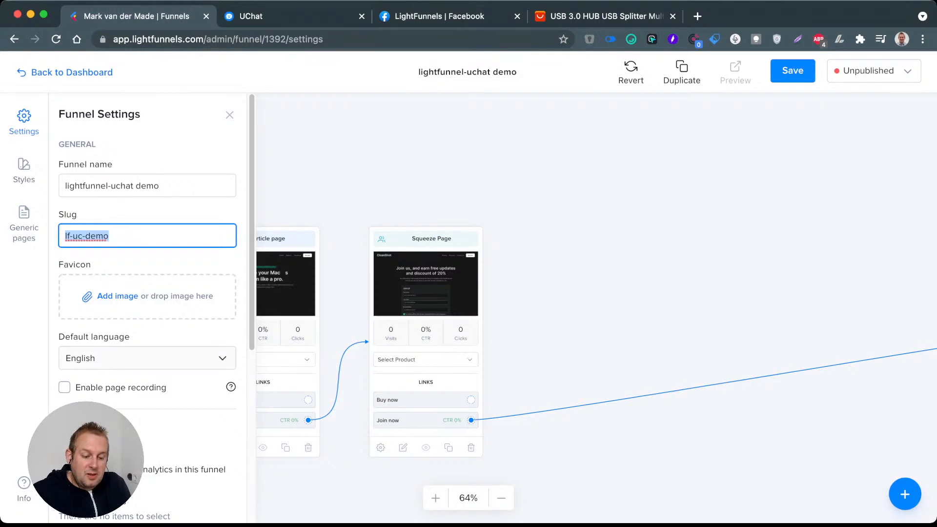
pyautogui.click(222, 358)
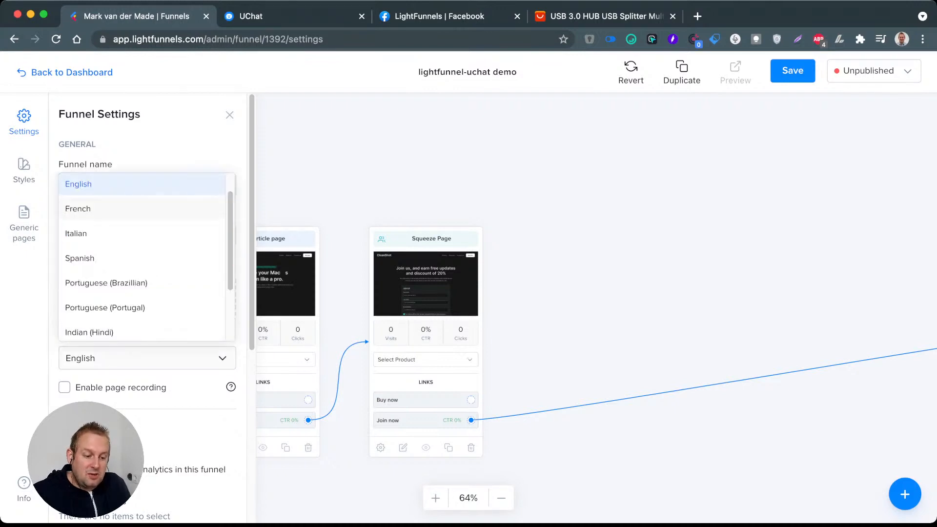
pyautogui.scroll(-3, 142, 257)
pyautogui.scroll(4, 142, 256)
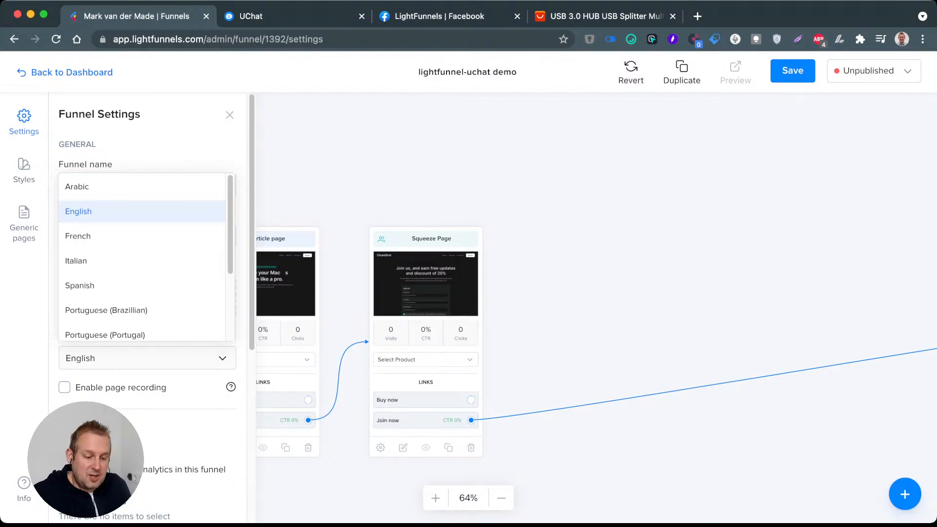
pyautogui.scroll(-3, 142, 256)
pyautogui.scroll(3, 141, 256)
pyautogui.press('Escape')
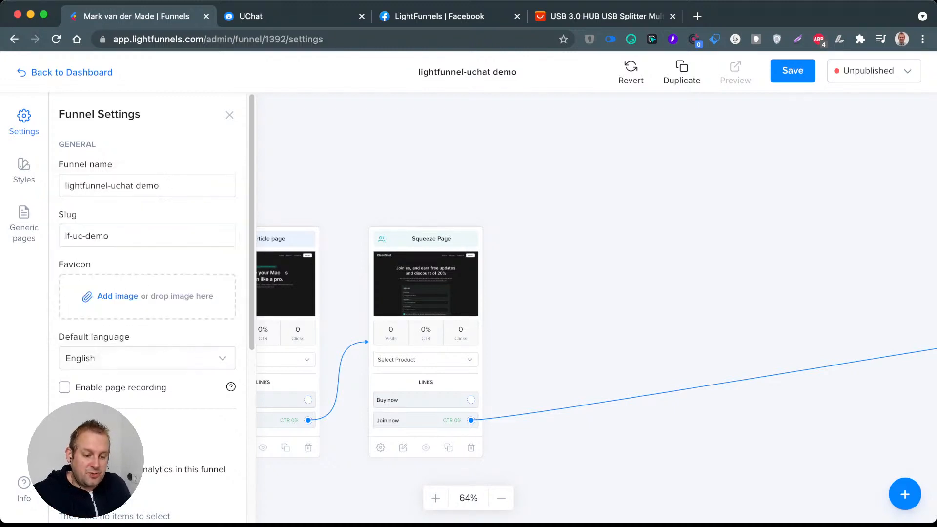
pyautogui.scroll(-3, 147, 307)
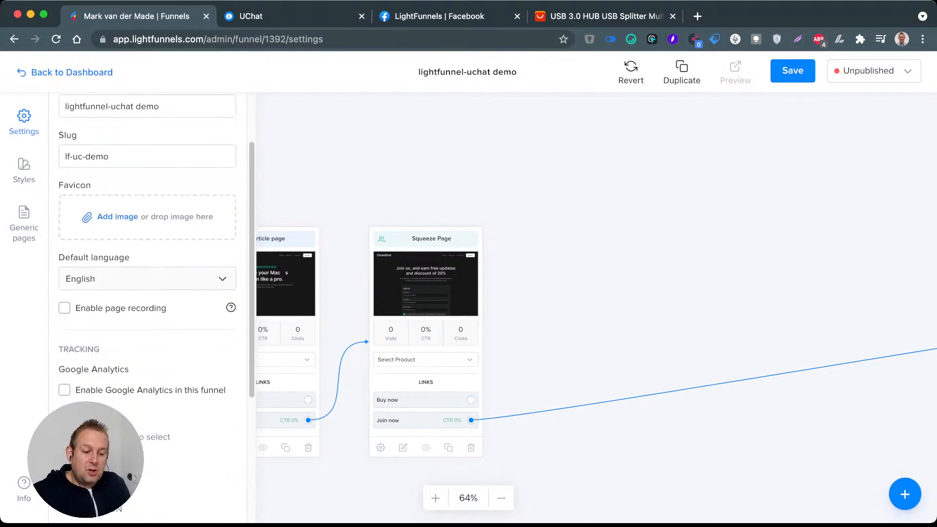
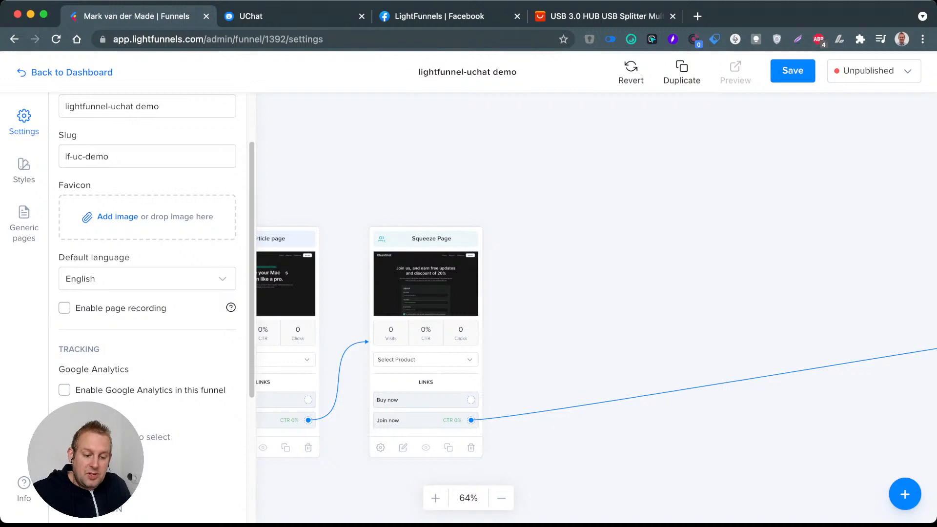
# Step: Save the funnel settings and return to the funnels overview
pyautogui.scroll(-1, 147, 308)
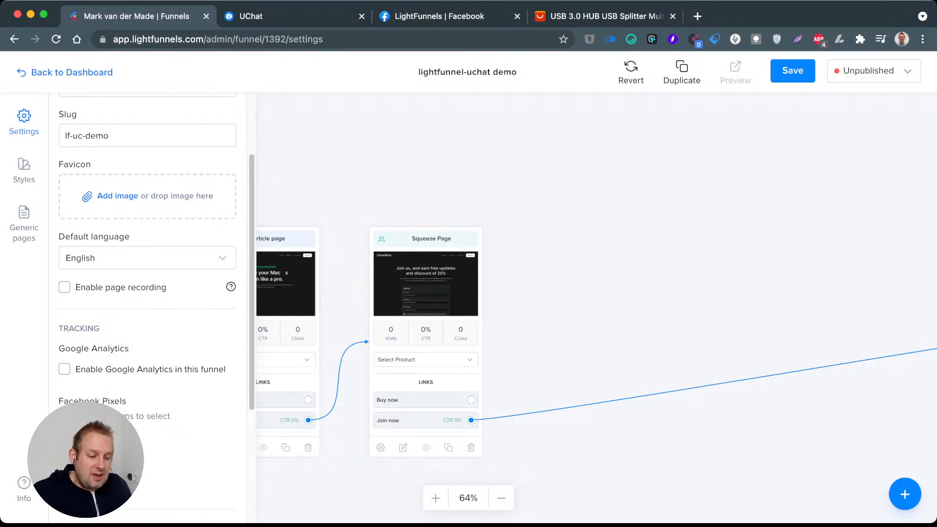
pyautogui.click(792, 71)
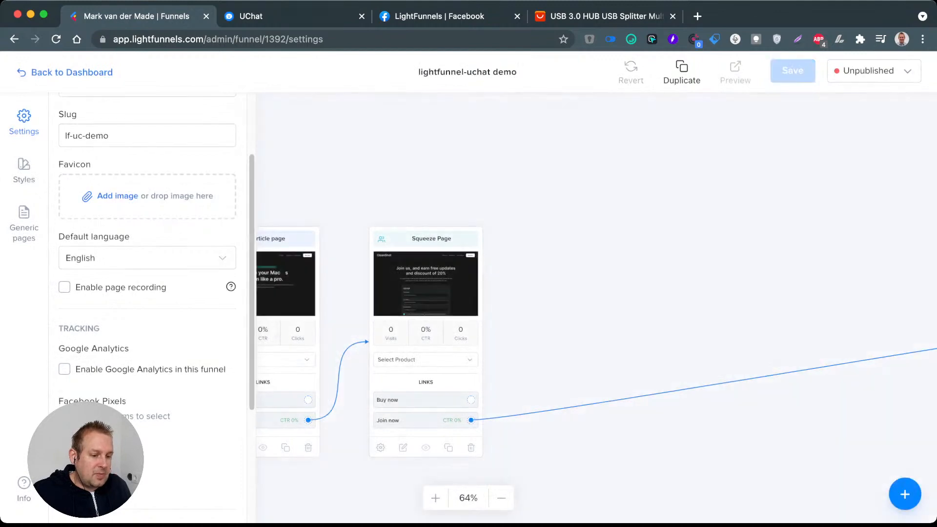
pyautogui.click(65, 72)
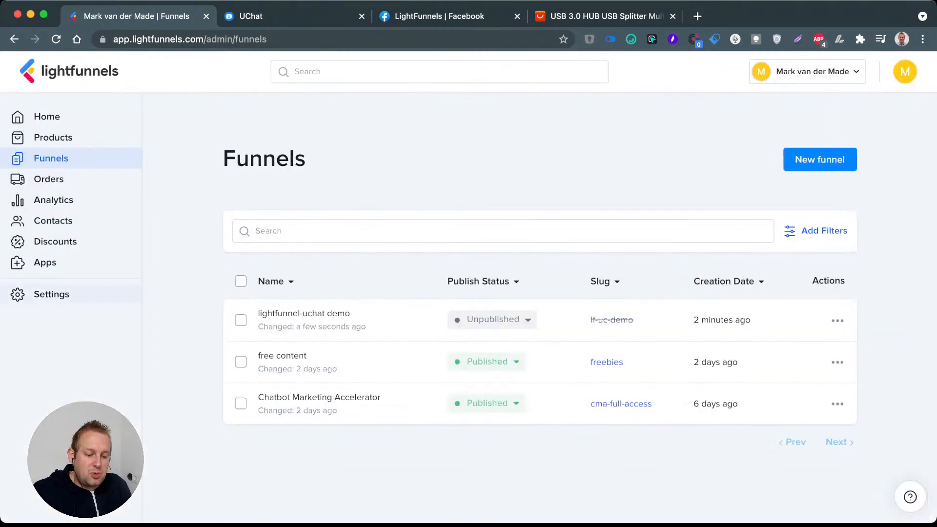
# Step: Examine the account's tracking settings for Google Analytics and the Facebook, TikTok and Snapchat pixels
pyautogui.click(52, 294)
pyautogui.scroll(-3, 322, 312)
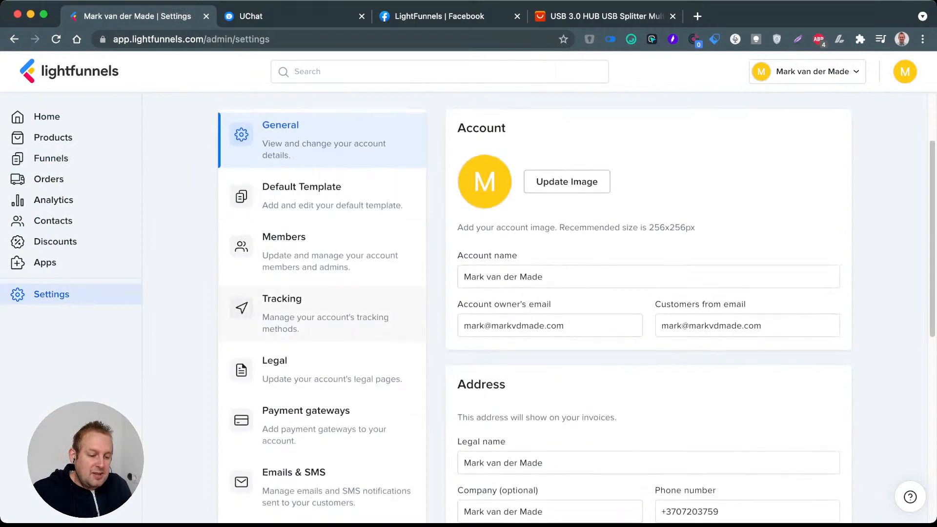
pyautogui.click(293, 304)
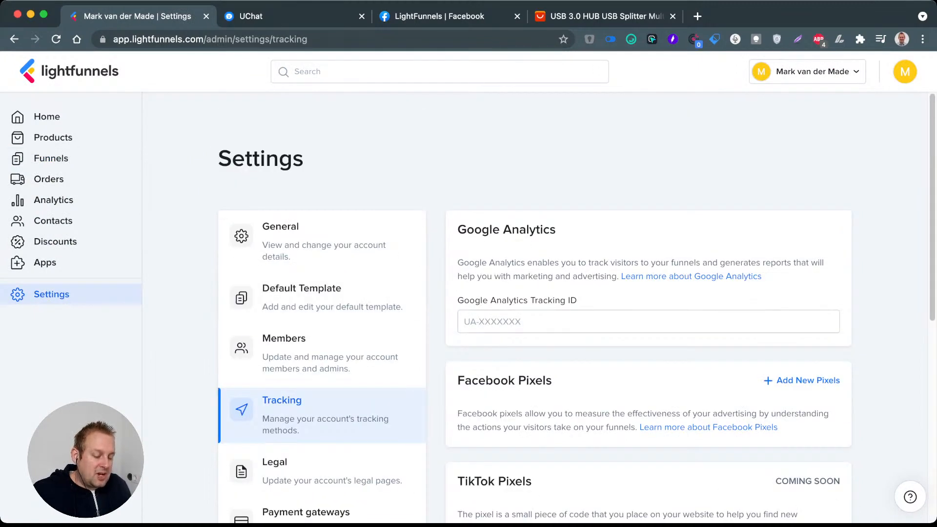
pyautogui.scroll(-3, 536, 312)
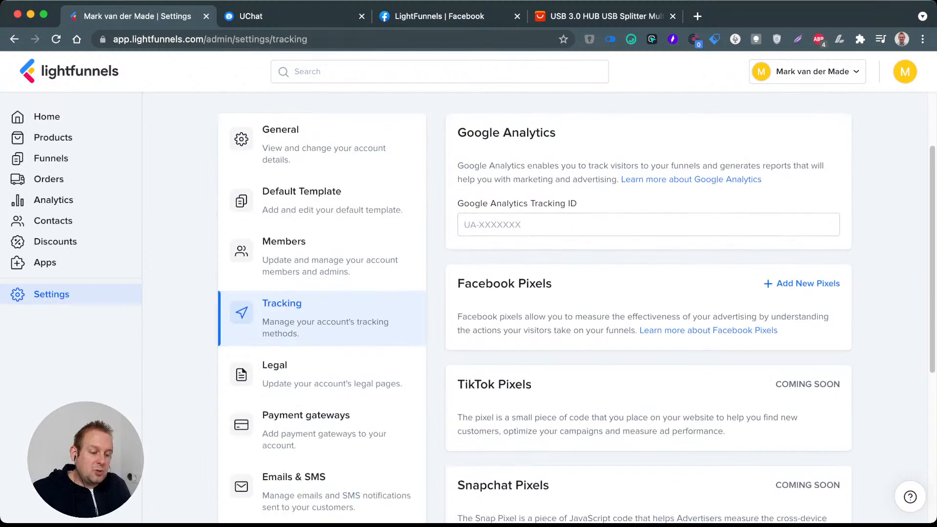
pyautogui.scroll(-1, 537, 313)
pyautogui.scroll(-3, 537, 313)
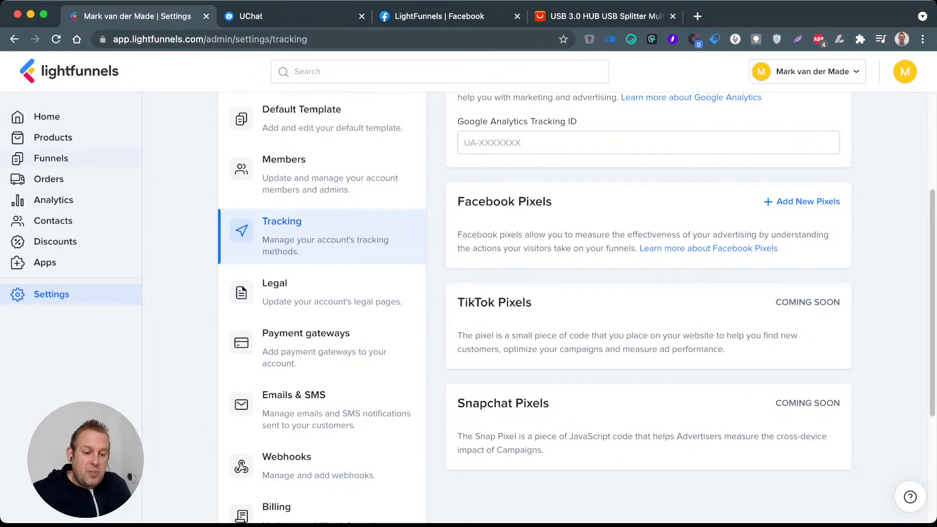
# Step: Reopen the lightfunnel-uchat demo funnel and move the Thank you page close beside the Squeeze Page
pyautogui.click(51, 159)
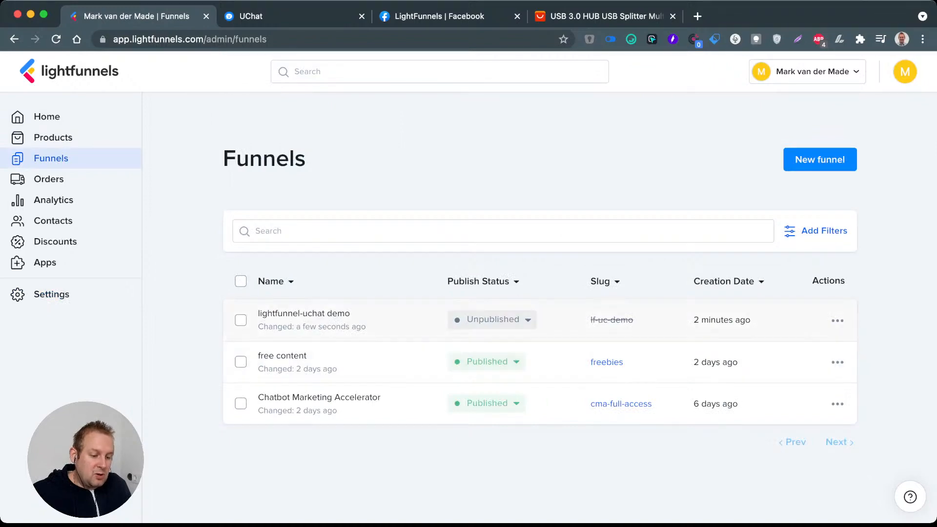
pyautogui.click(303, 314)
pyautogui.moveTo(537, 273); pyautogui.dragTo(480, 257)
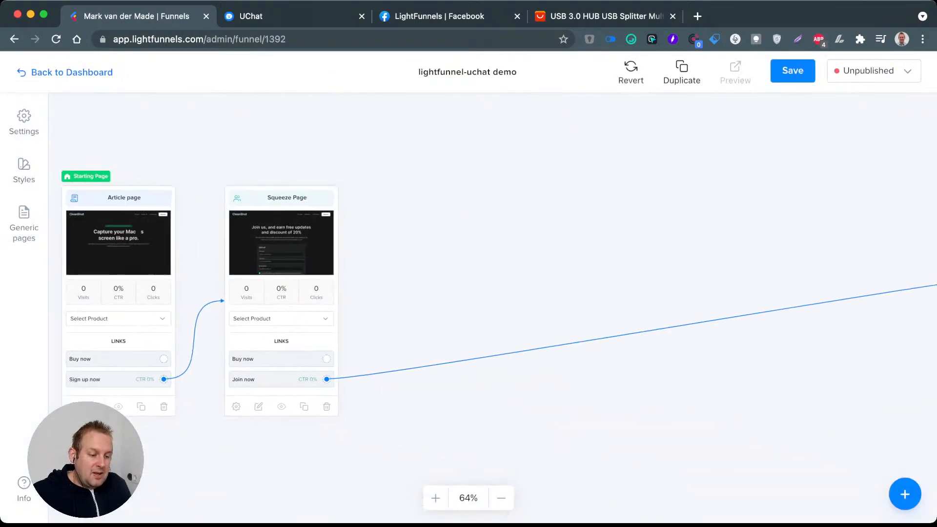
pyautogui.scroll(-2, 480, 257)
pyautogui.moveTo(870, 248); pyautogui.dragTo(463, 241)
pyautogui.scroll(2, 463, 241)
pyautogui.scroll(1, 263, 245)
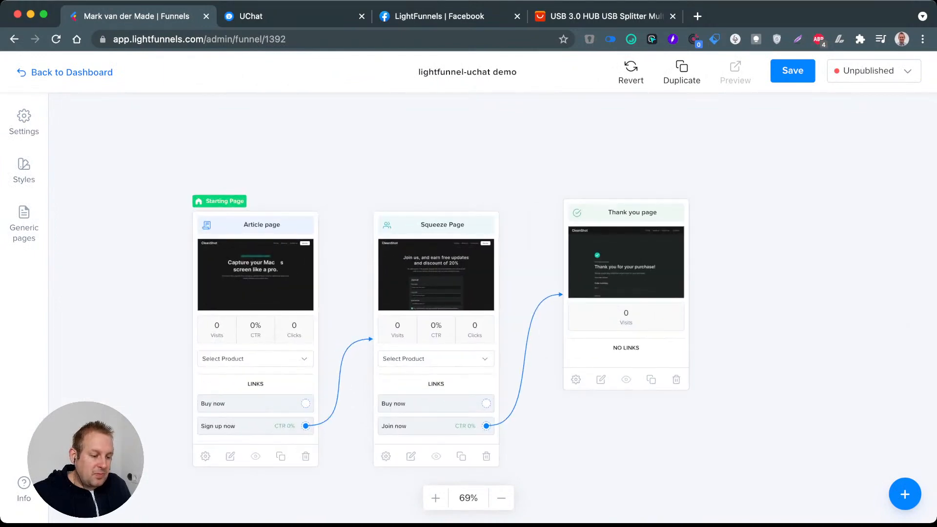
pyautogui.moveTo(626, 213); pyautogui.dragTo(627, 223)
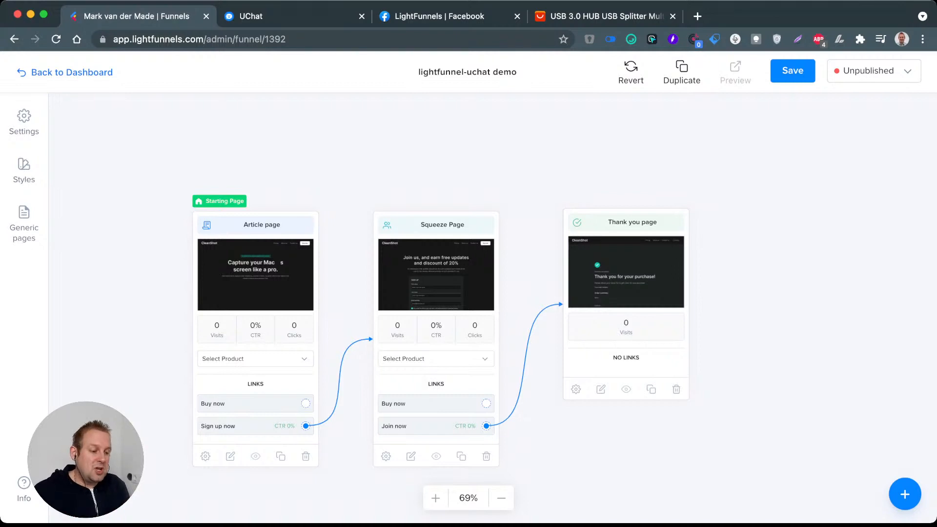
pyautogui.moveTo(626, 222)
pyautogui.mouseDown()
pyautogui.moveTo(607, 226)
pyautogui.moveTo(636, 213)
pyautogui.mouseUp()
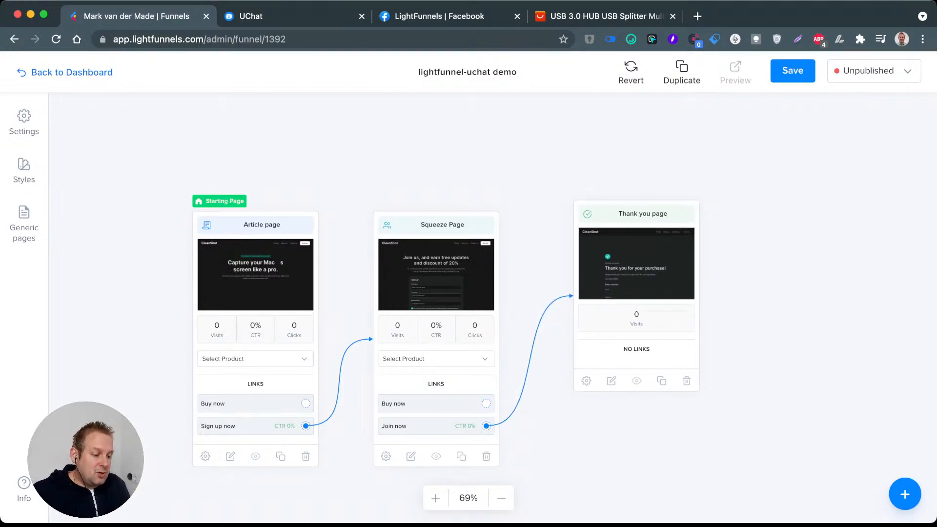
# Step: Delete the Thank you page and the Article page from the funnel, confirming each deletion
pyautogui.click(686, 381)
pyautogui.click(586, 322)
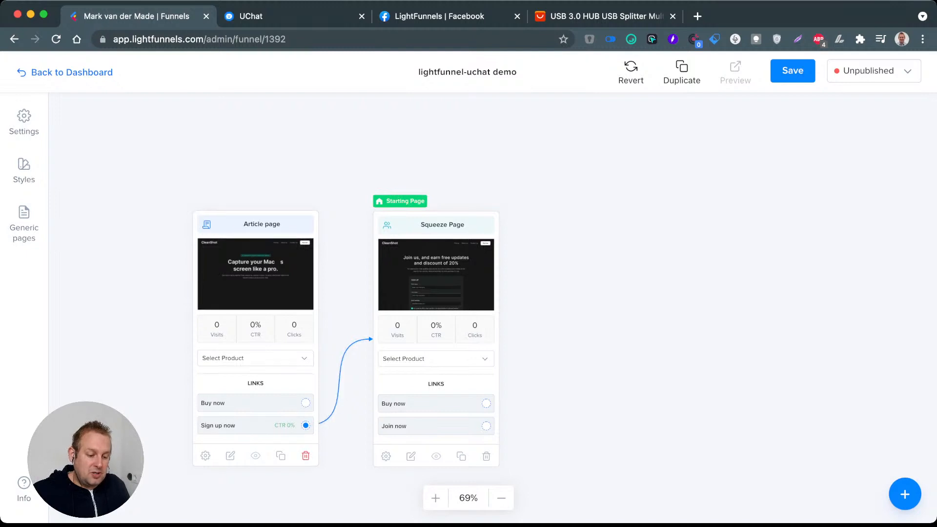
pyautogui.click(306, 455)
pyautogui.click(587, 323)
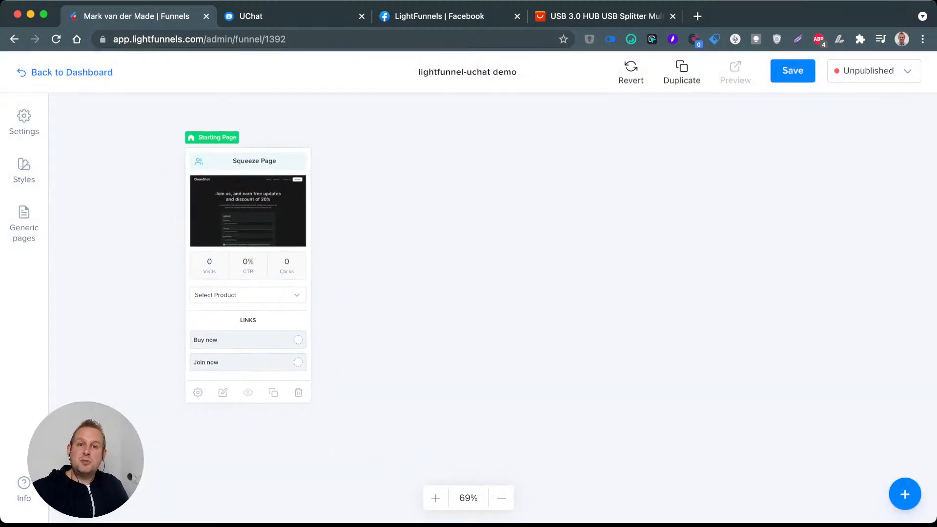
# Step: Open the Squeeze Page for editing and delete all of its existing sections
pyautogui.click(223, 392)
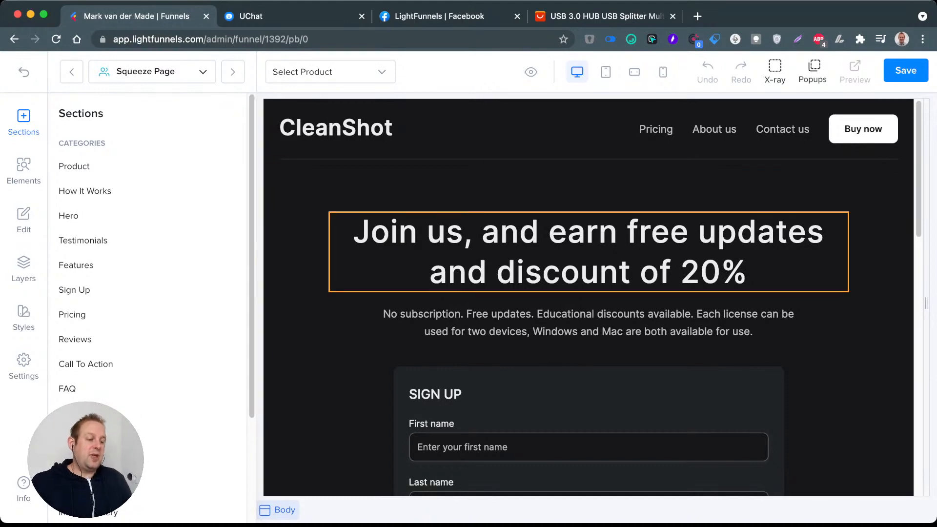
pyautogui.scroll(-15, 589, 293)
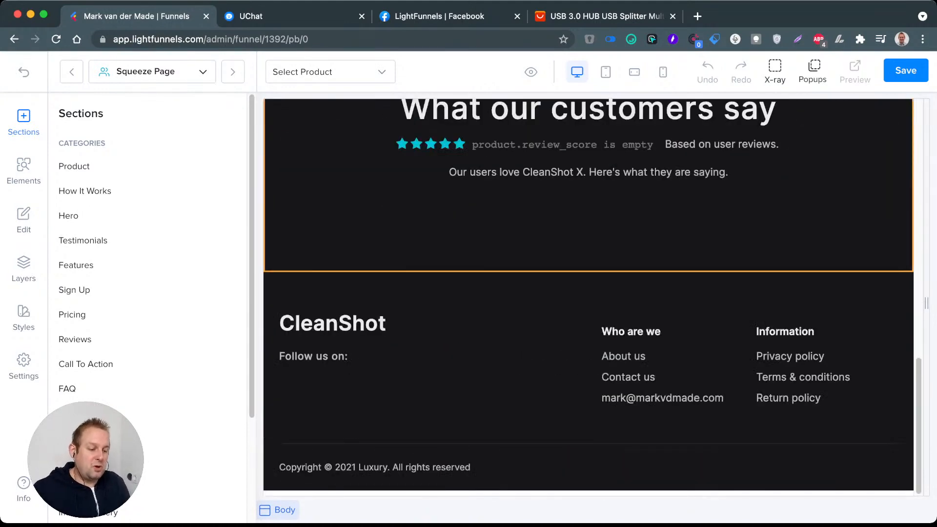
pyautogui.scroll(15, 588, 293)
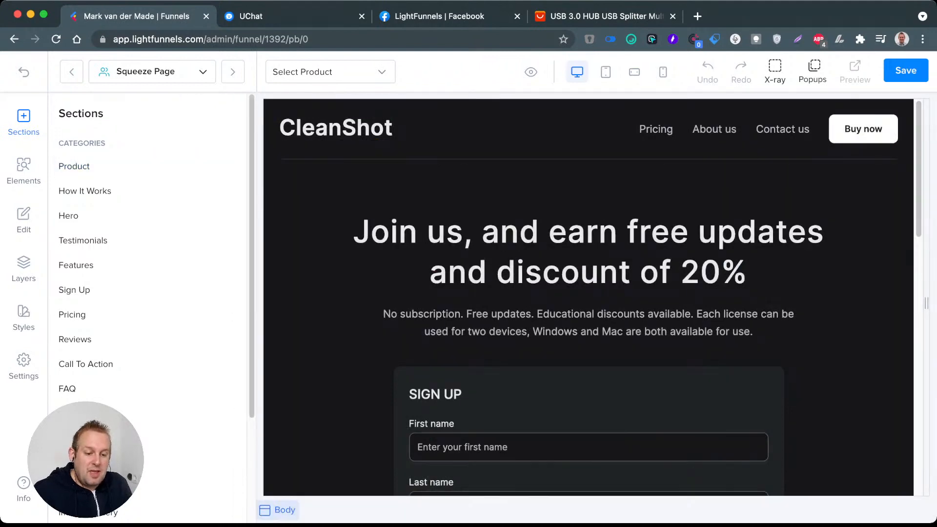
pyautogui.click(24, 268)
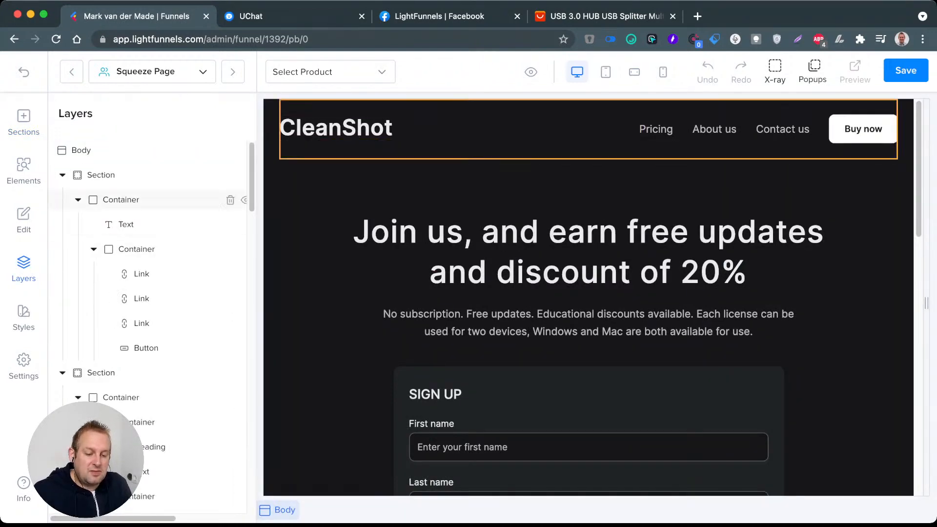
pyautogui.click(215, 175)
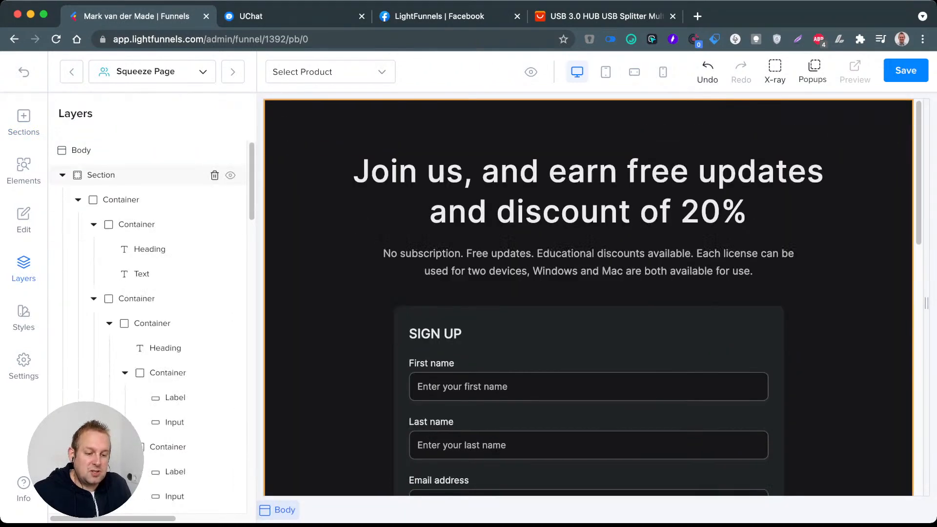
pyautogui.click(214, 174)
pyautogui.click(215, 174)
pyautogui.click(215, 175)
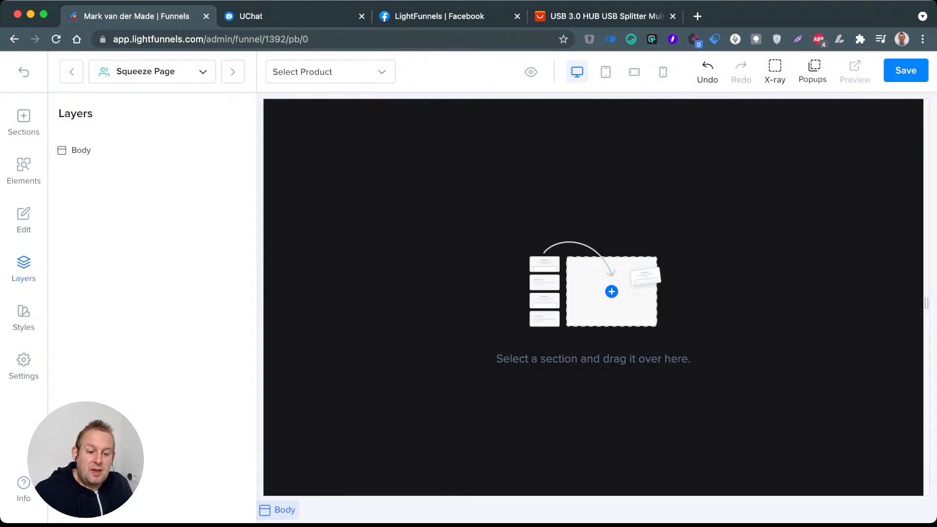
# Step: Start adding a section from templates to the empty Squeeze Page and show all templates
pyautogui.click(24, 171)
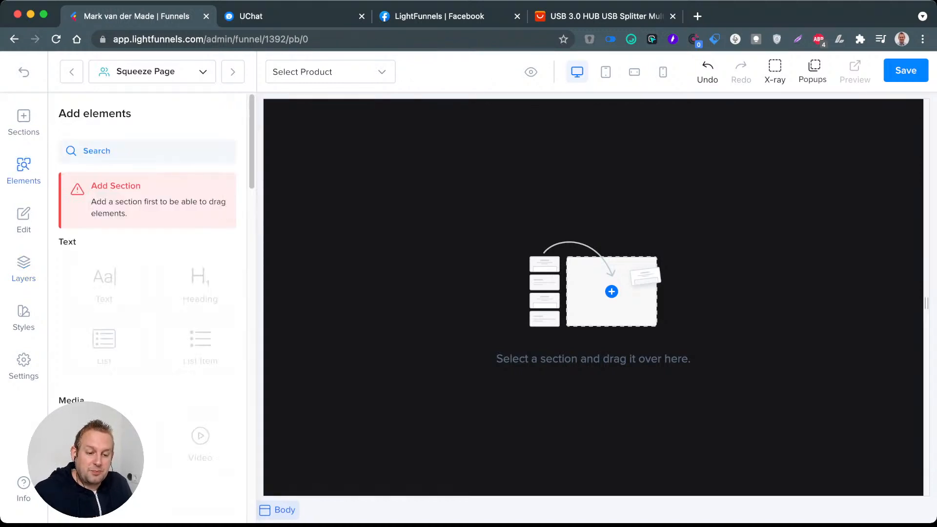
pyautogui.click(24, 122)
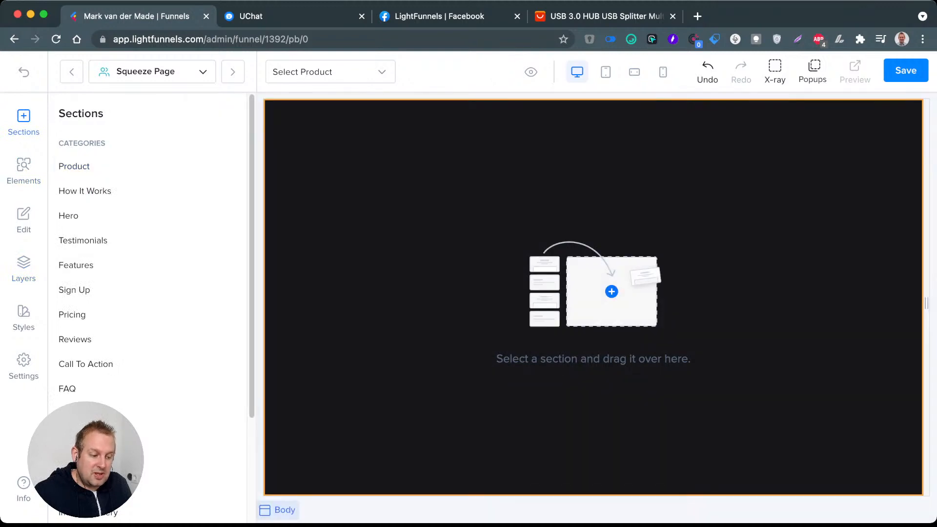
pyautogui.click(612, 291)
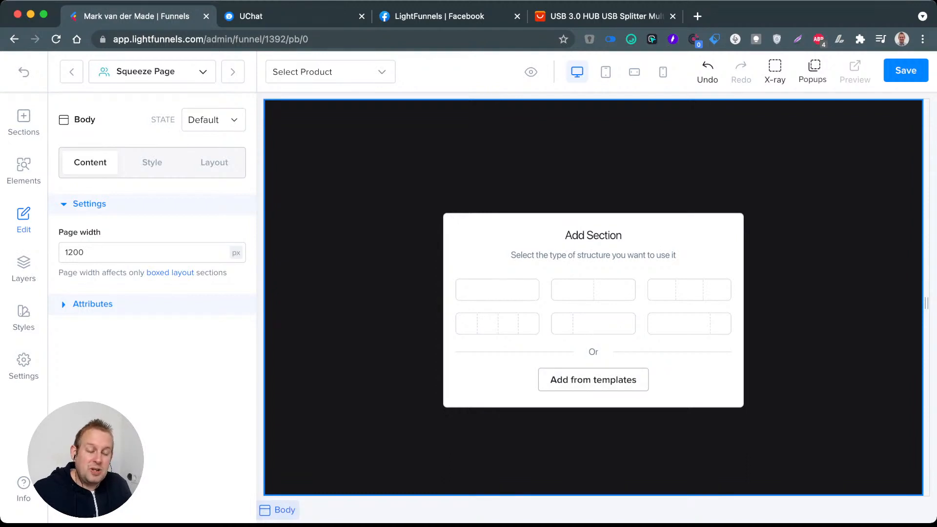
pyautogui.click(593, 379)
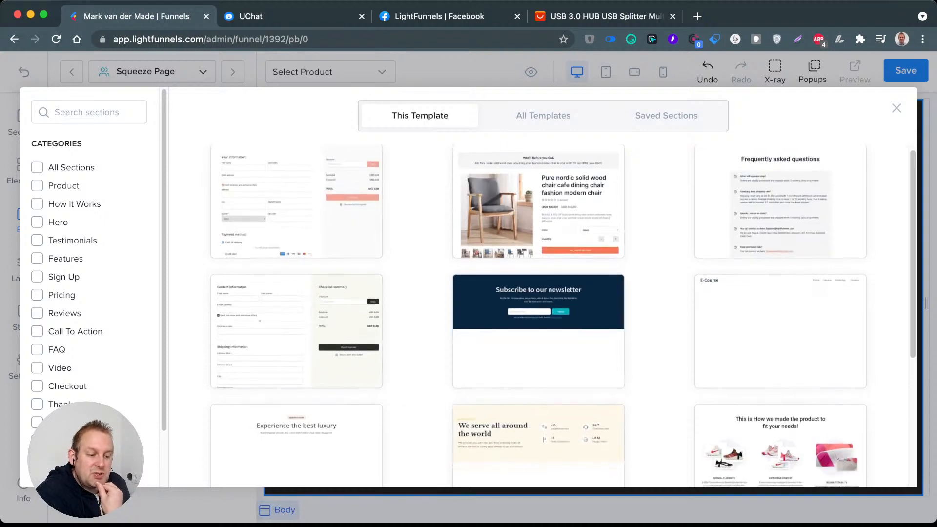
pyautogui.scroll(-1, 563, 315)
pyautogui.click(543, 115)
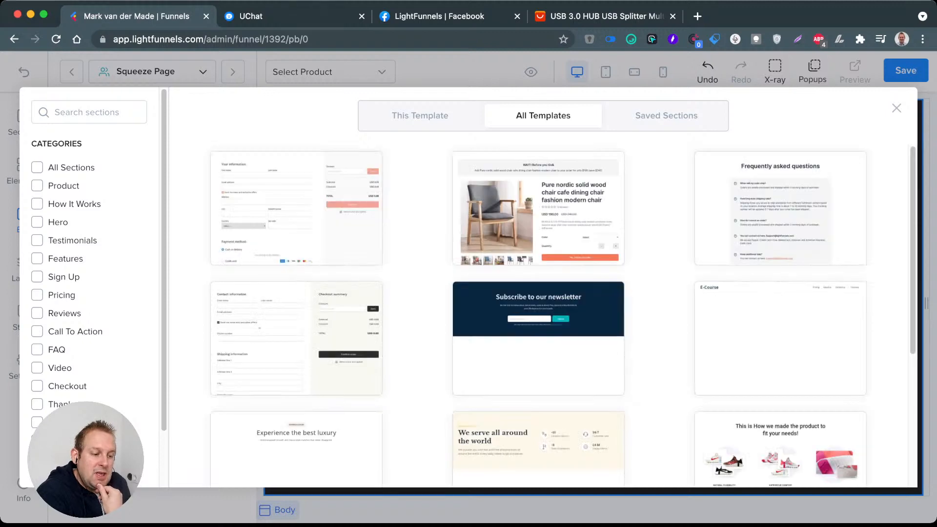
# Step: Load more section templates and browse them, trying the All Sections category filter on and off
pyautogui.scroll(-5, 563, 316)
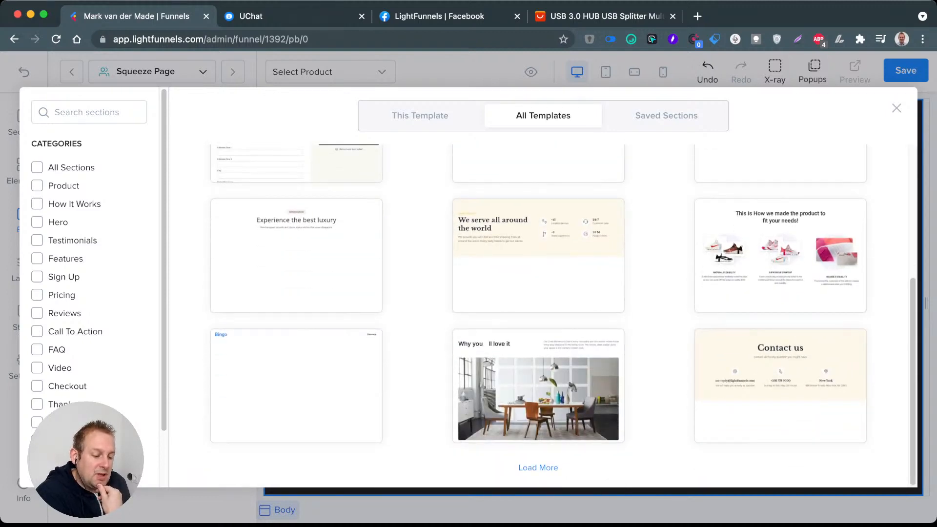
pyautogui.click(539, 468)
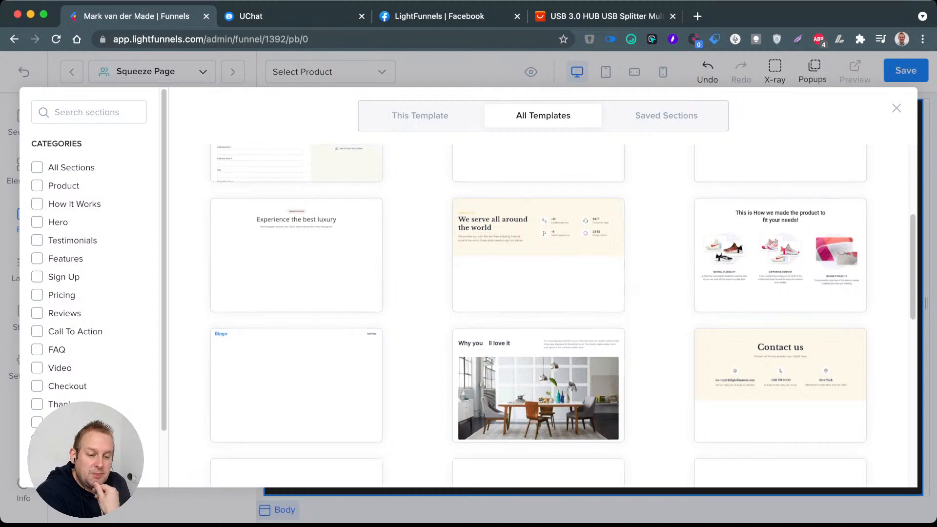
pyautogui.scroll(-2, 418, 313)
pyautogui.click(37, 167)
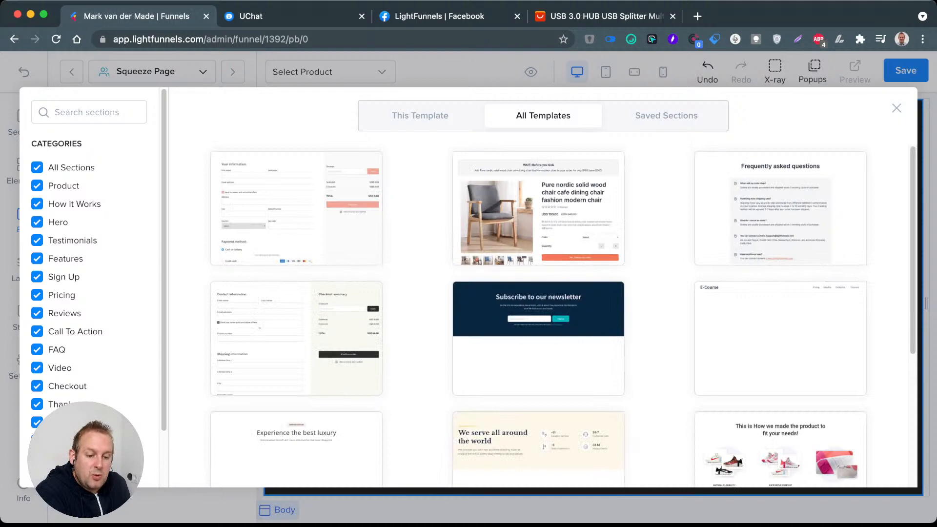
pyautogui.click(37, 167)
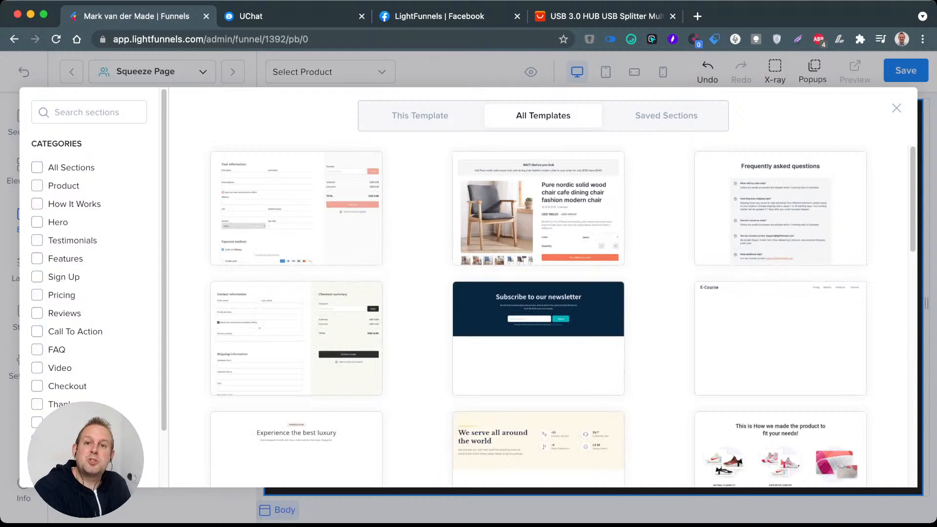
# Step: Filter the section templates to Hero, preview the E-Course hero section, and load more hero templates to browse
pyautogui.click(37, 222)
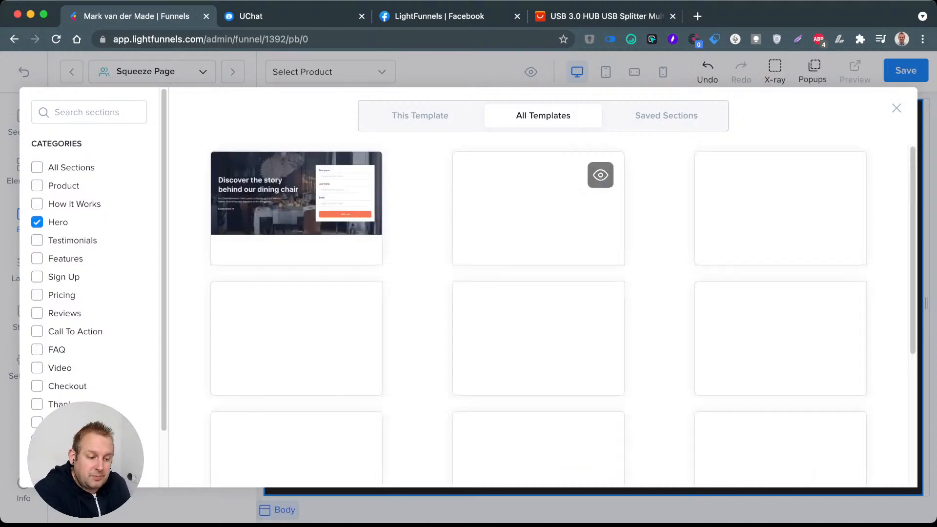
pyautogui.scroll(-5, 561, 317)
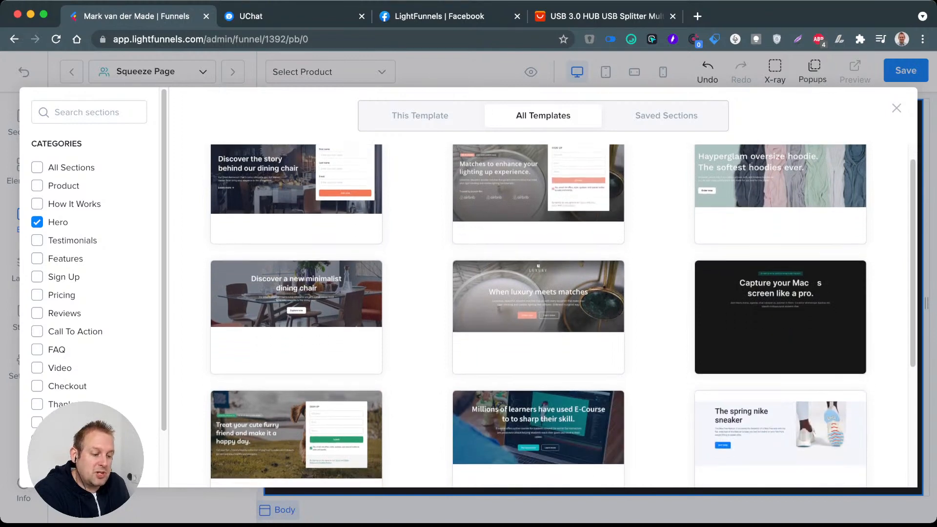
pyautogui.moveTo(561, 254)
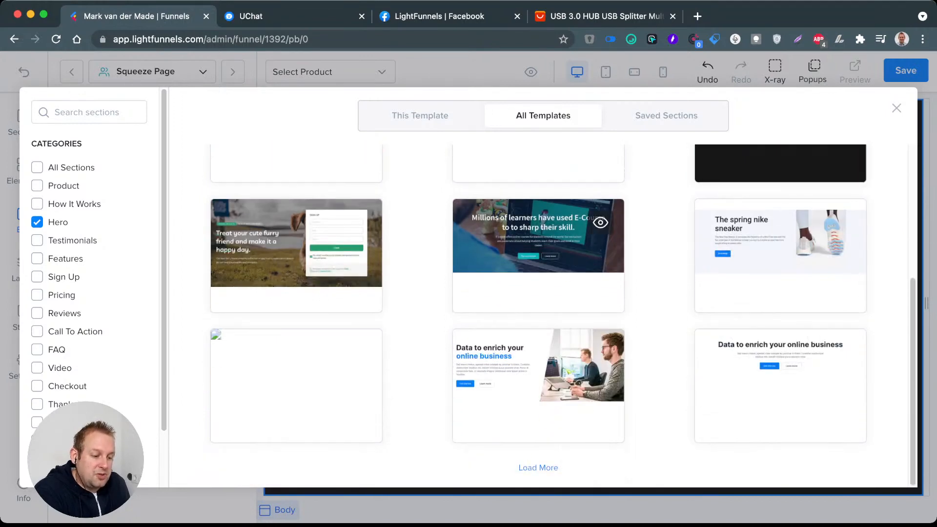
pyautogui.click(600, 222)
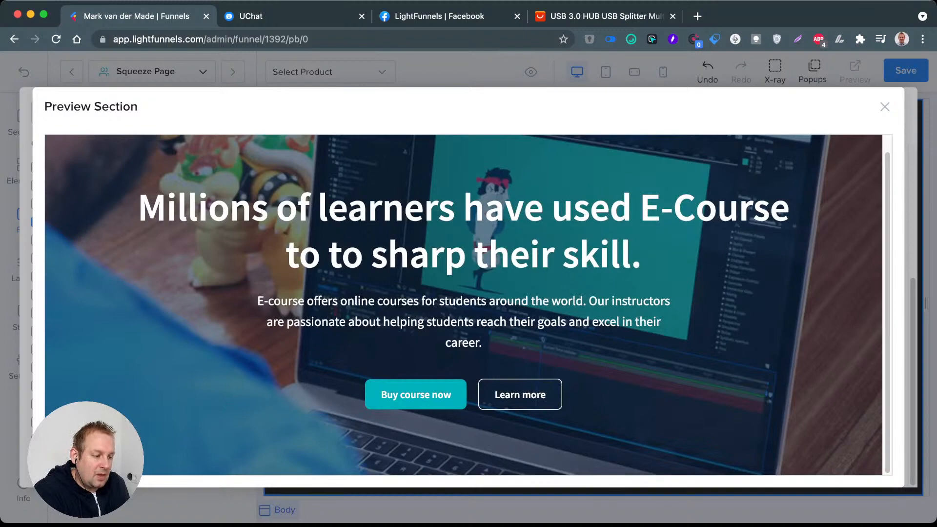
pyautogui.press('Escape')
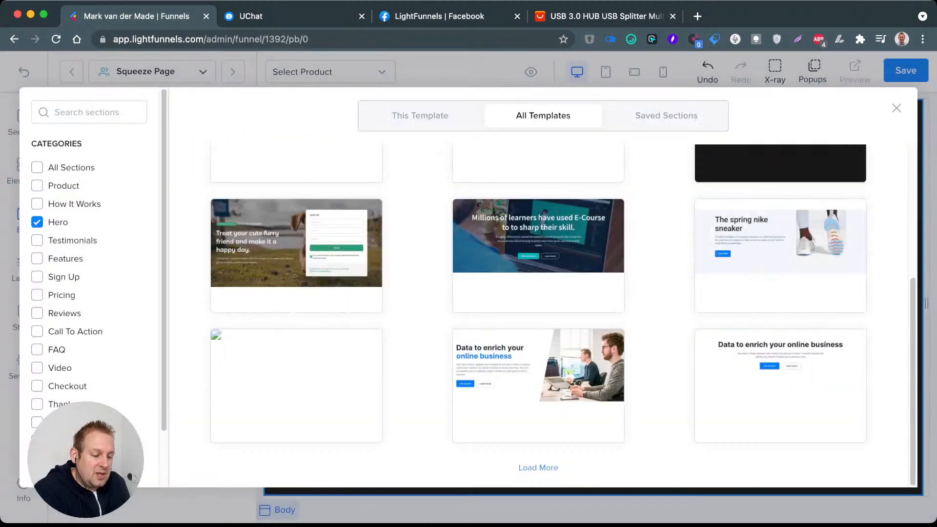
pyautogui.click(538, 467)
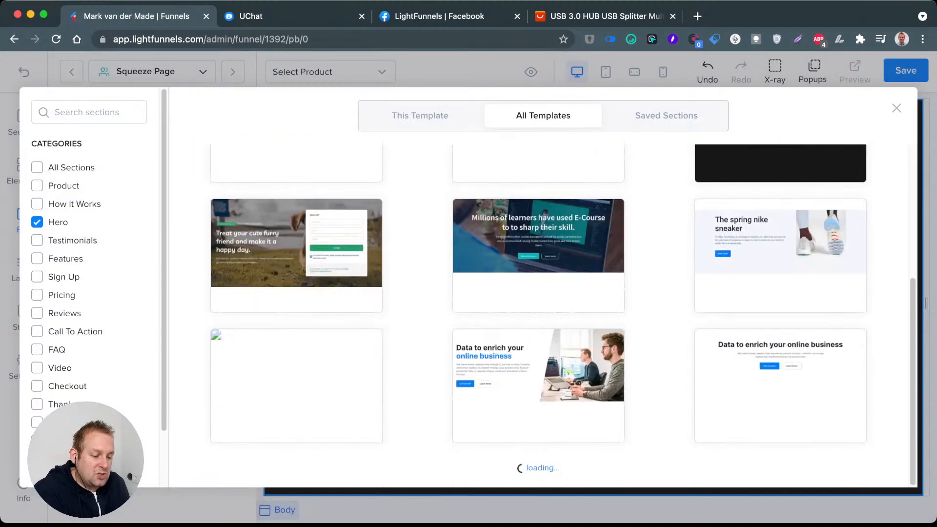
pyautogui.scroll(-3, 538, 315)
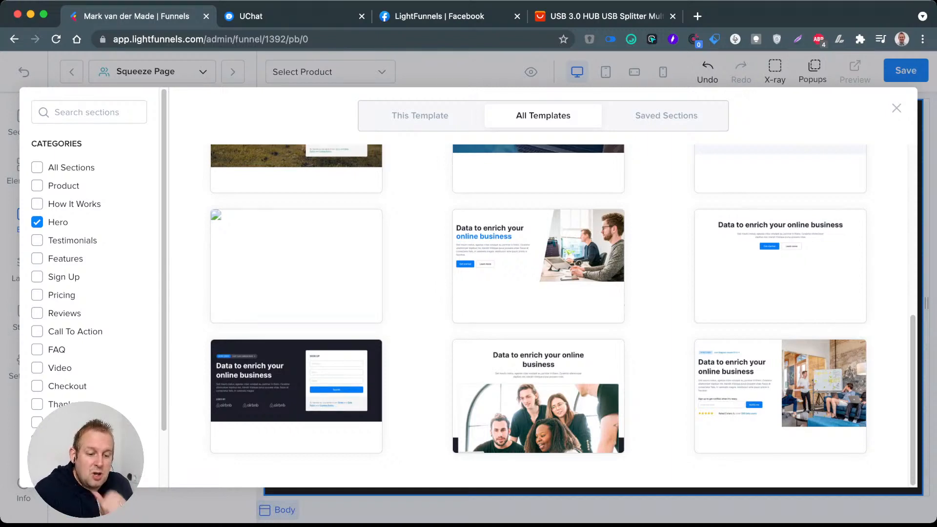
# Step: Switch the category filter from Hero to Sign Up and browse the sign-up section templates, loading more of them
pyautogui.click(37, 222)
pyautogui.click(37, 277)
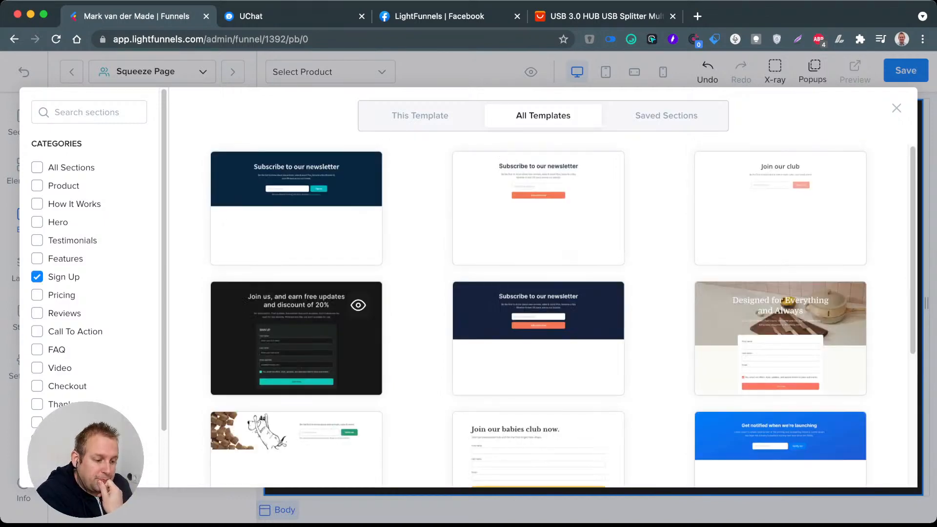
pyautogui.scroll(-4, 296, 339)
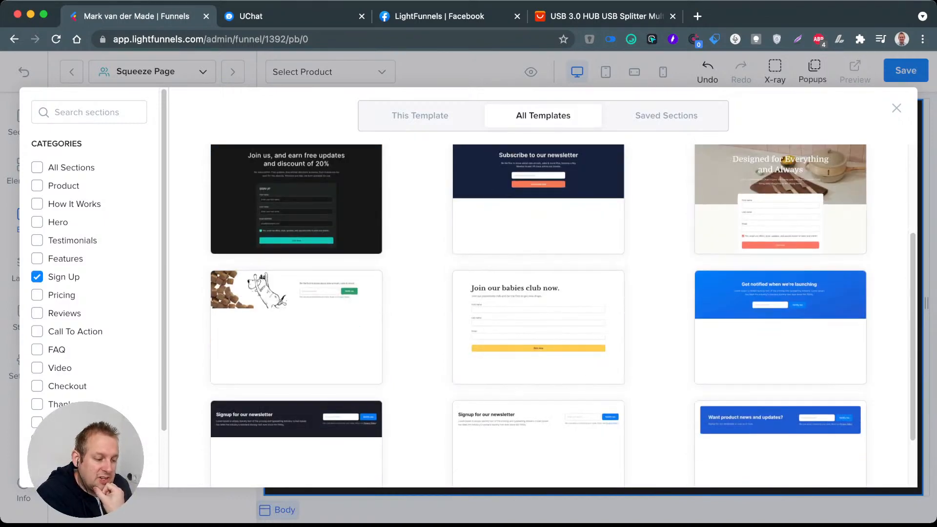
pyautogui.scroll(-1, 563, 314)
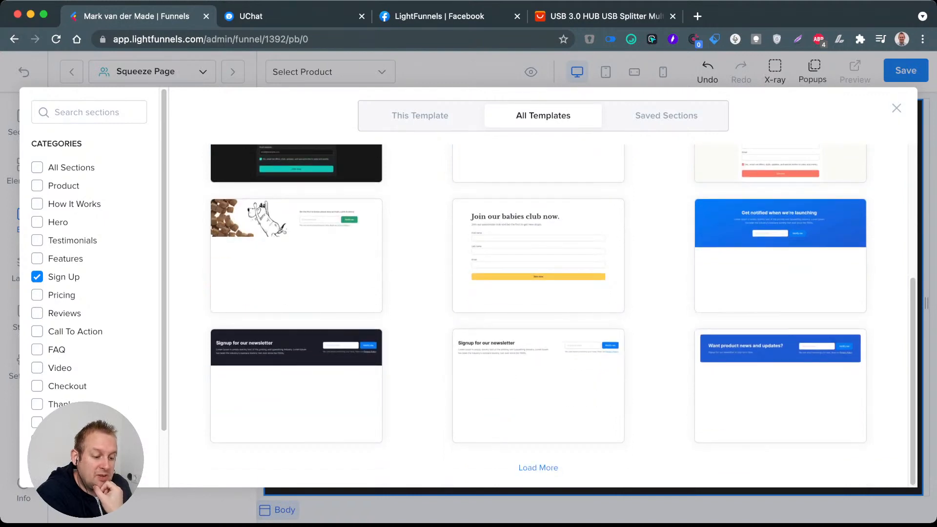
pyautogui.click(538, 468)
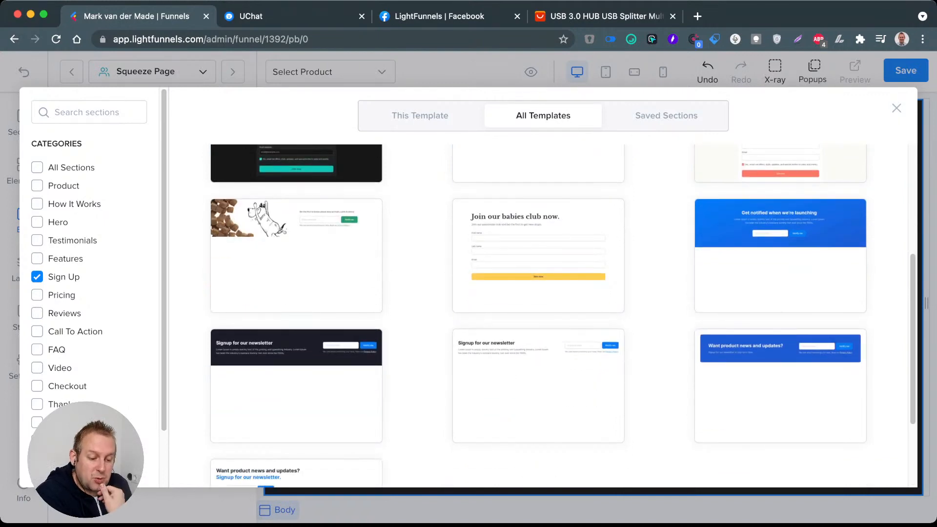
pyautogui.scroll(-3, 538, 313)
pyautogui.scroll(10, 538, 315)
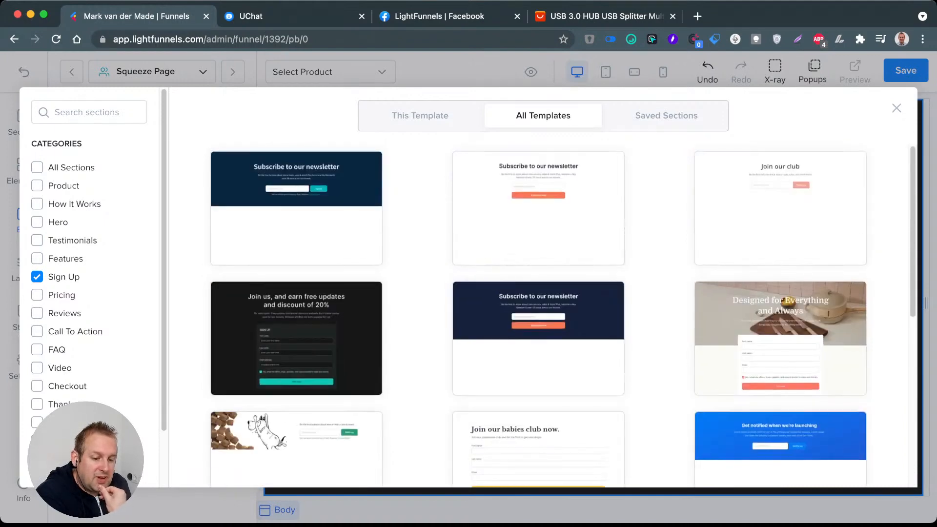
# Step: Filter the templates back to Hero only and insert the "Data to enrich your online business" section with the slanted office photo
pyautogui.click(37, 277)
pyautogui.click(37, 222)
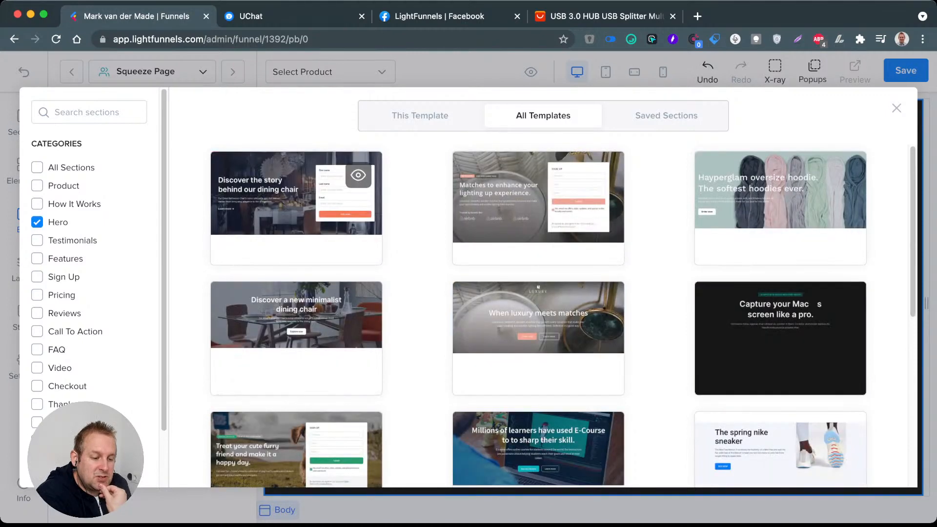
pyautogui.scroll(-4, 563, 315)
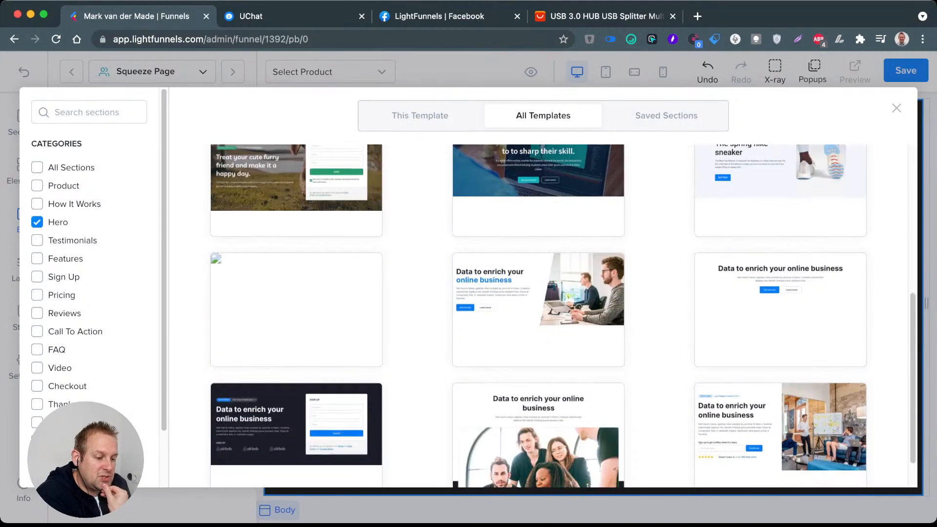
pyautogui.scroll(4, 563, 315)
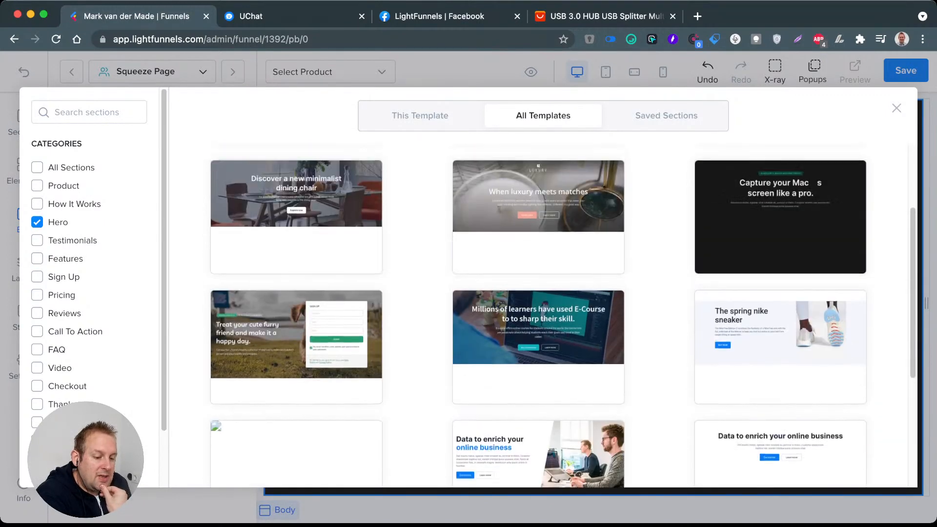
pyautogui.scroll(-7, 563, 314)
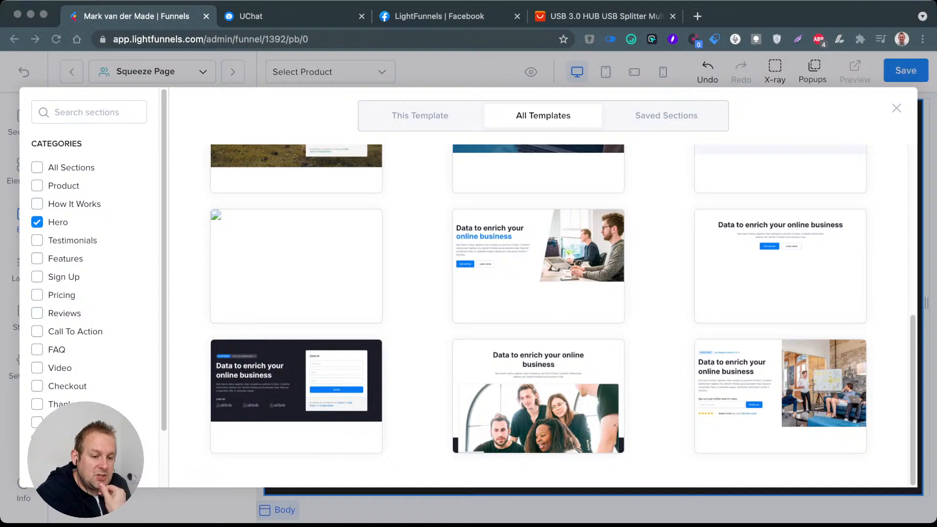
pyautogui.moveTo(579, 263)
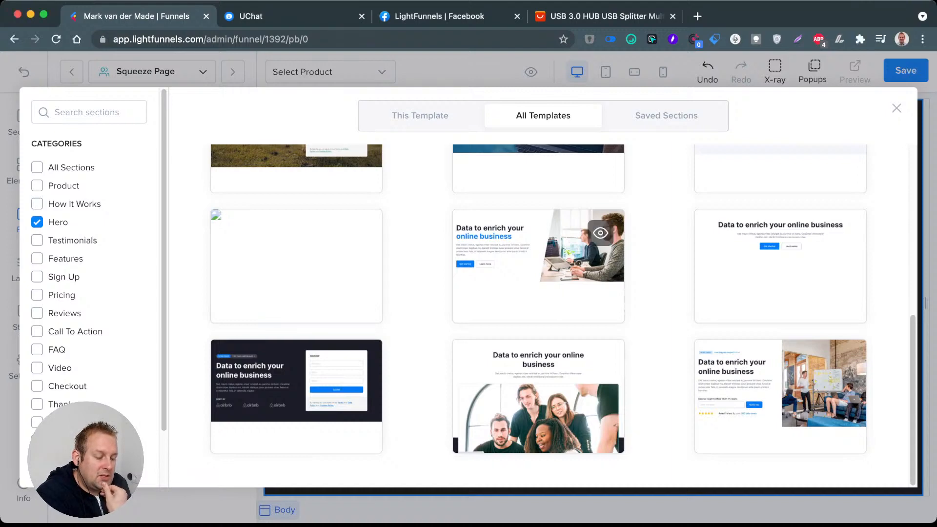
pyautogui.click(538, 266)
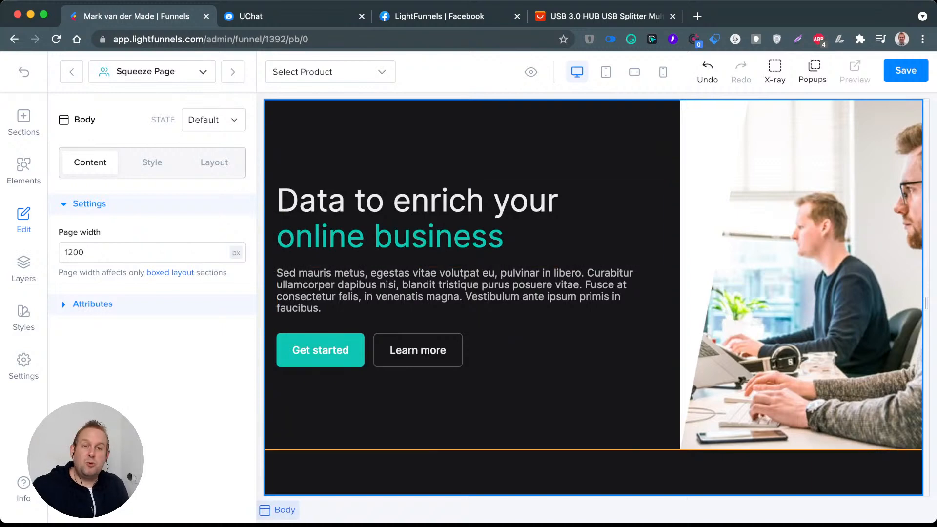
# Step: Replace the Page Background colour in the funnel styles with near-white #FDFDFD
pyautogui.click(537, 410)
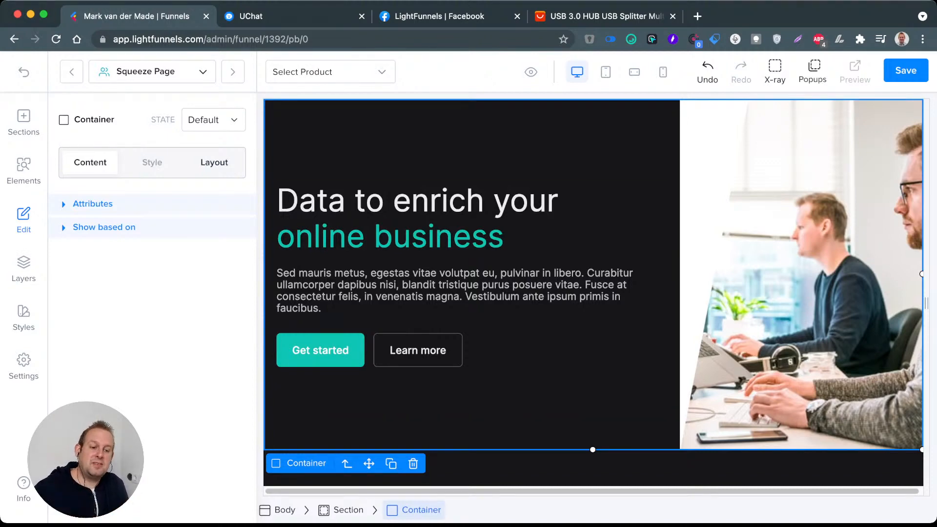
pyautogui.click(23, 318)
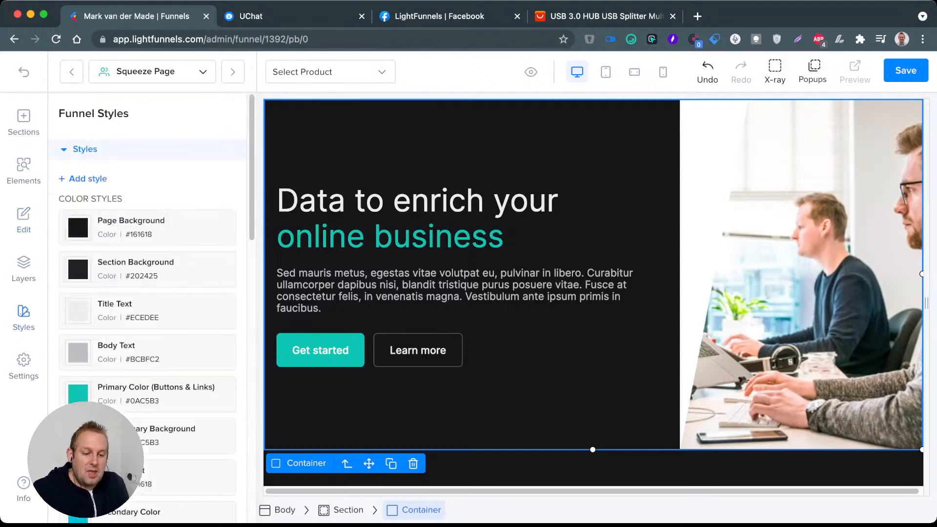
pyautogui.scroll(-1, 147, 308)
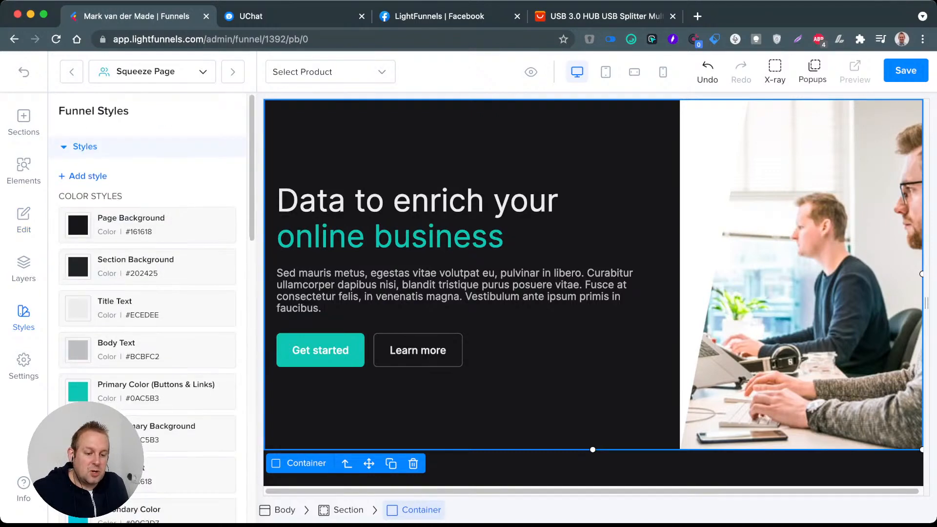
pyautogui.click(130, 227)
pyautogui.click(138, 320)
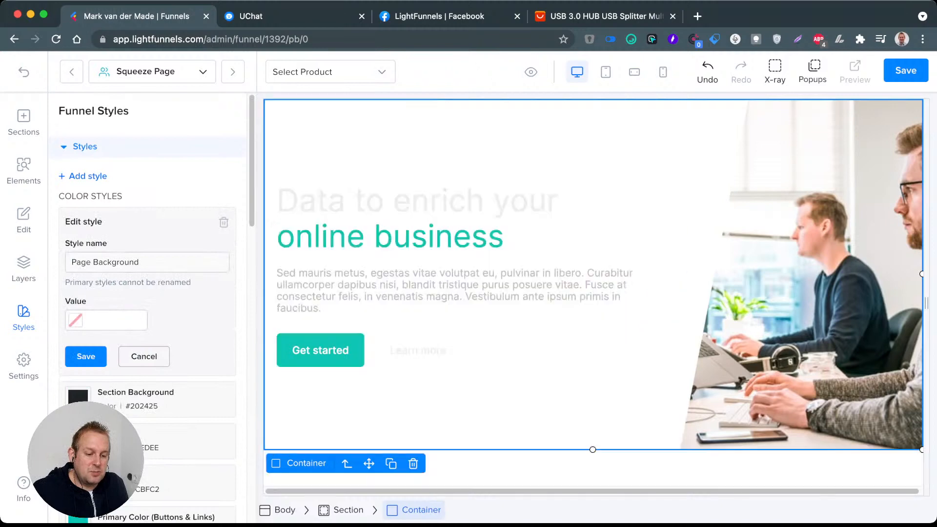
pyautogui.click(76, 320)
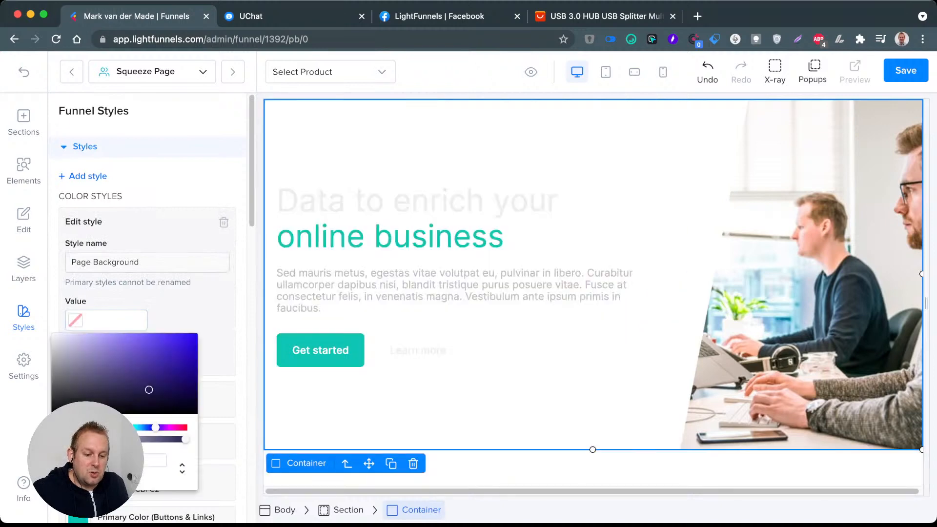
pyautogui.press('Escape')
pyautogui.click(76, 321)
pyautogui.moveTo(148, 389); pyautogui.dragTo(51, 334)
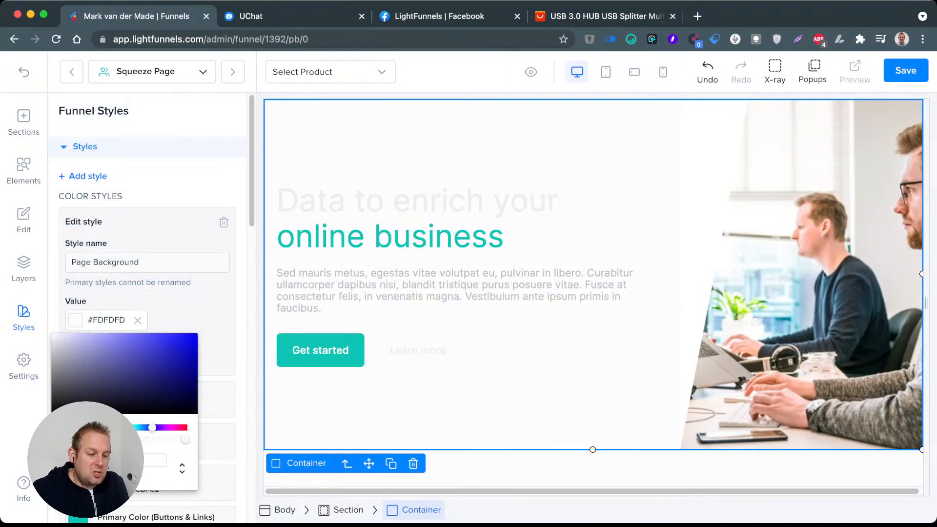
pyautogui.press('Escape')
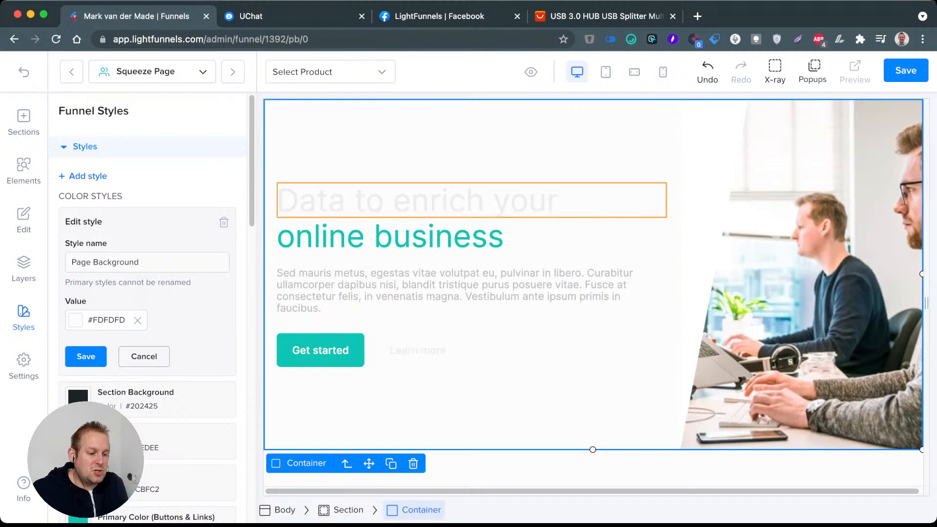
# Step: Set the Title Text colour in the funnel styles to black #000000 and save the style
pyautogui.click(420, 201)
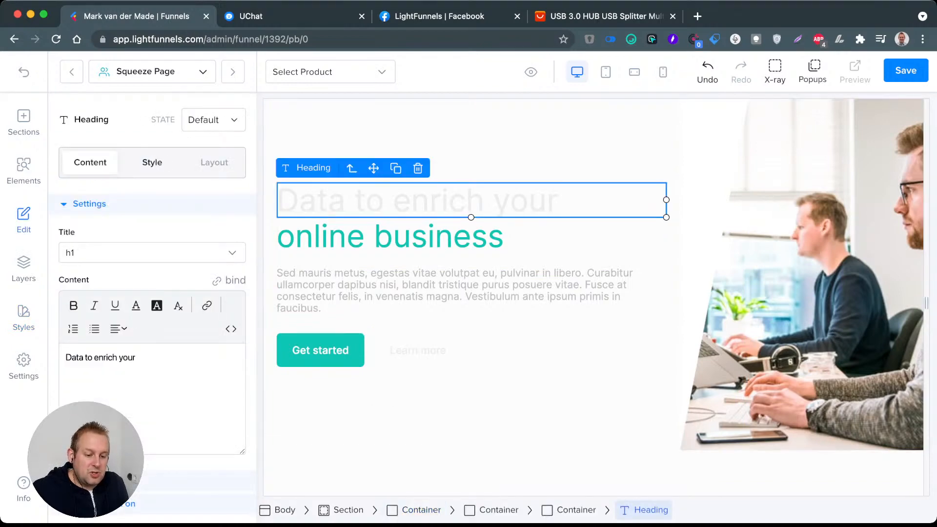
pyautogui.click(23, 318)
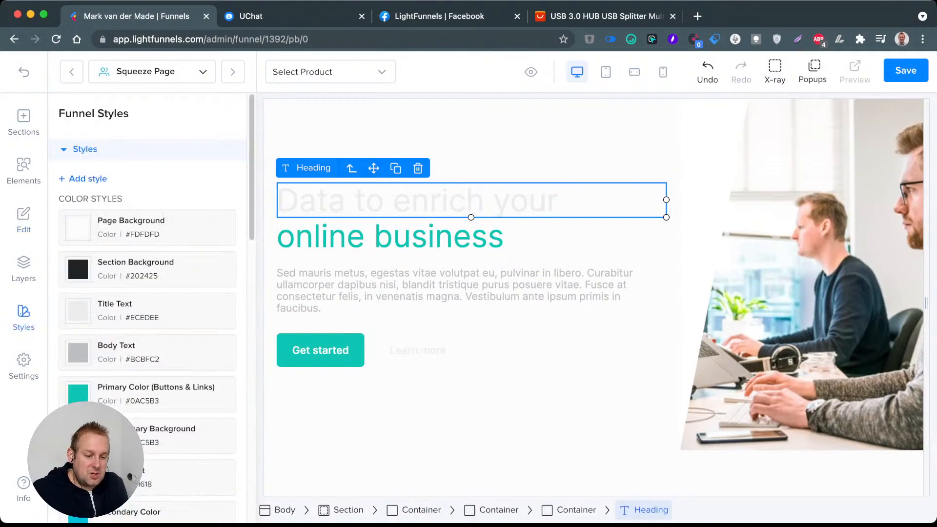
pyautogui.click(129, 311)
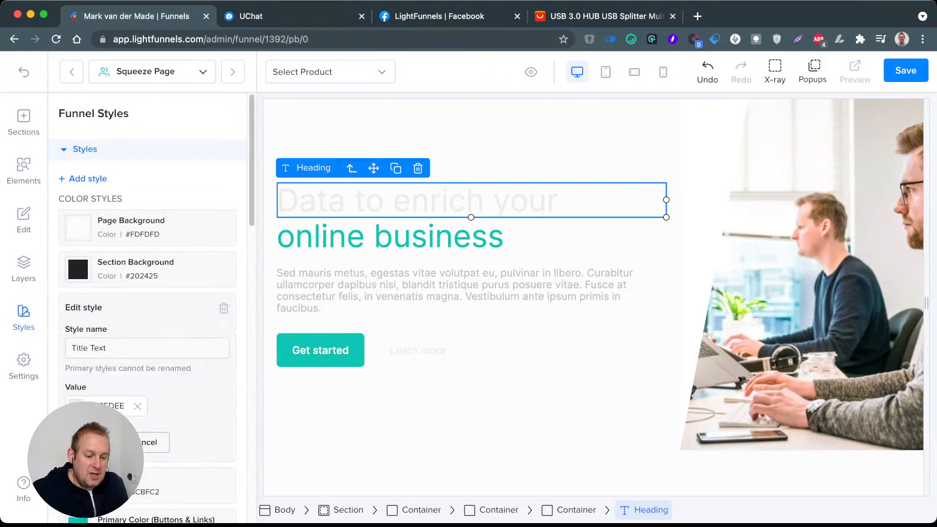
pyautogui.click(137, 406)
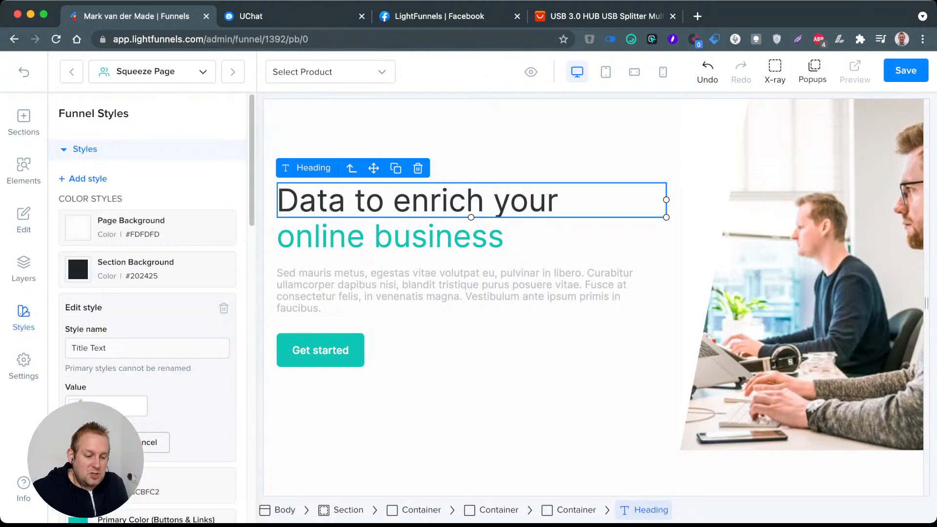
pyautogui.click(76, 406)
pyautogui.moveTo(112, 280); pyautogui.dragTo(31, 327)
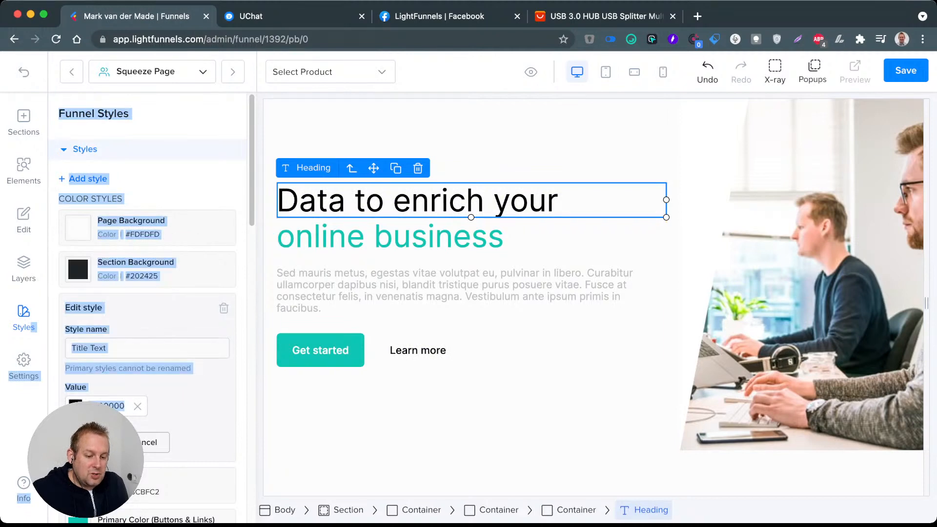
pyautogui.click(96, 442)
pyautogui.scroll(-1, 96, 442)
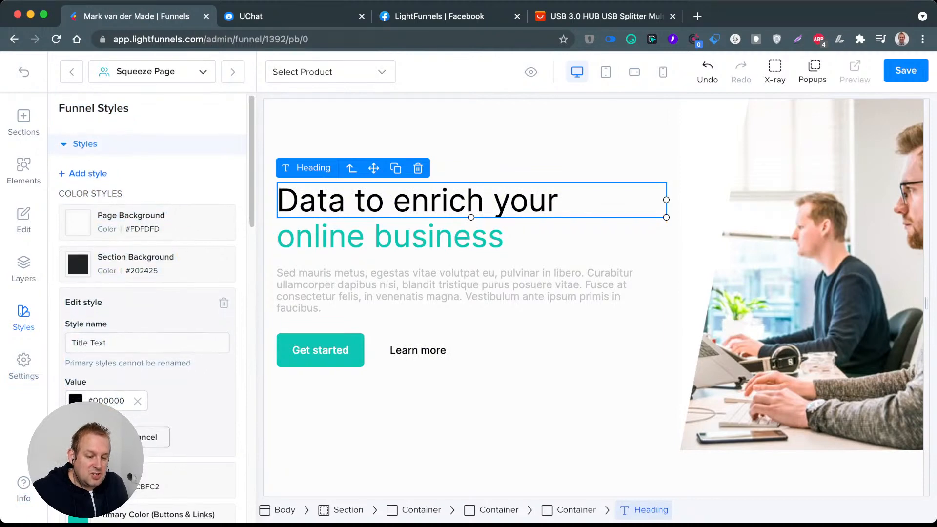
pyautogui.click(94, 439)
pyautogui.click(117, 306)
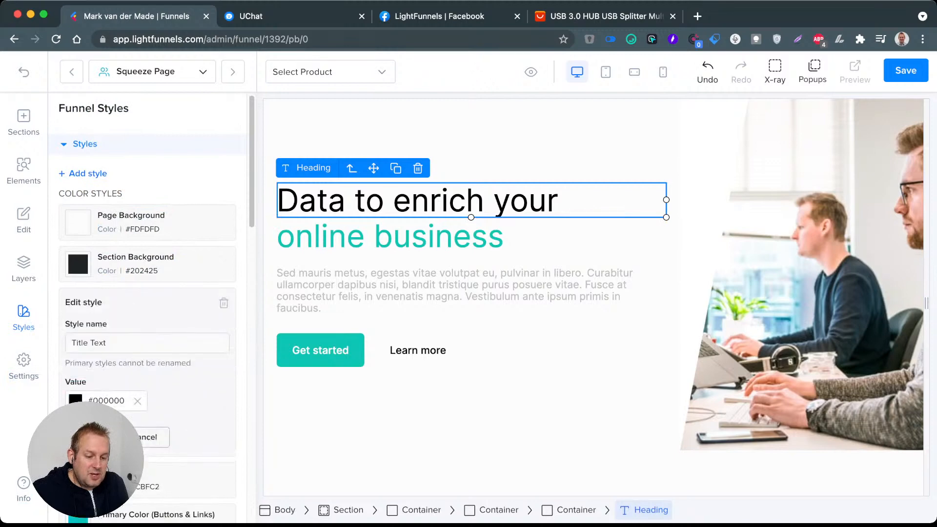
pyautogui.click(138, 401)
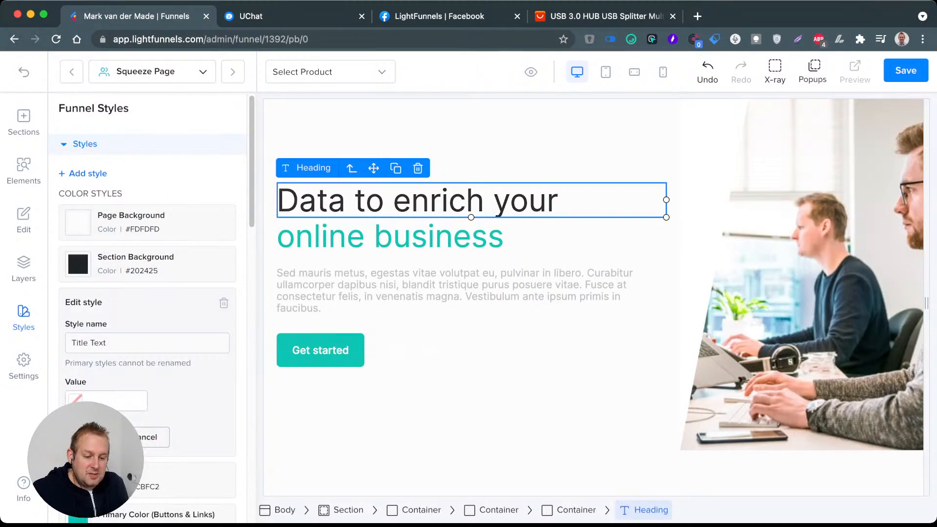
pyautogui.click(76, 403)
pyautogui.moveTo(63, 299); pyautogui.dragTo(49, 315)
pyautogui.click(91, 437)
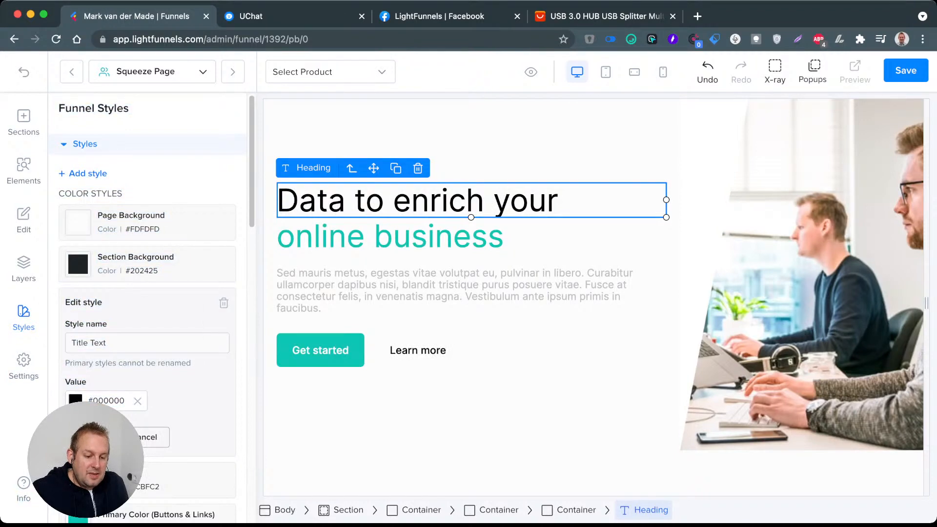
# Step: Set the Body Text colour in the funnel styles to black #000000
pyautogui.scroll(-1, 147, 342)
pyautogui.click(117, 344)
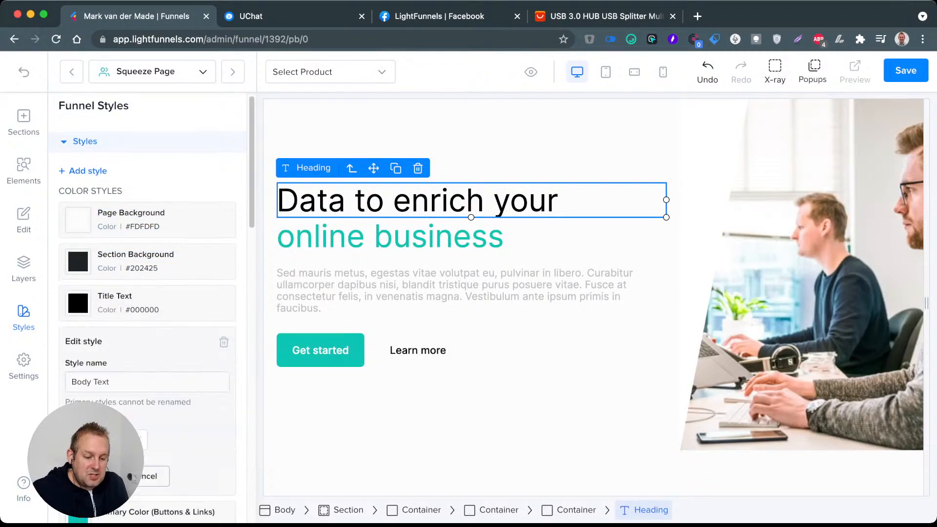
pyautogui.click(76, 438)
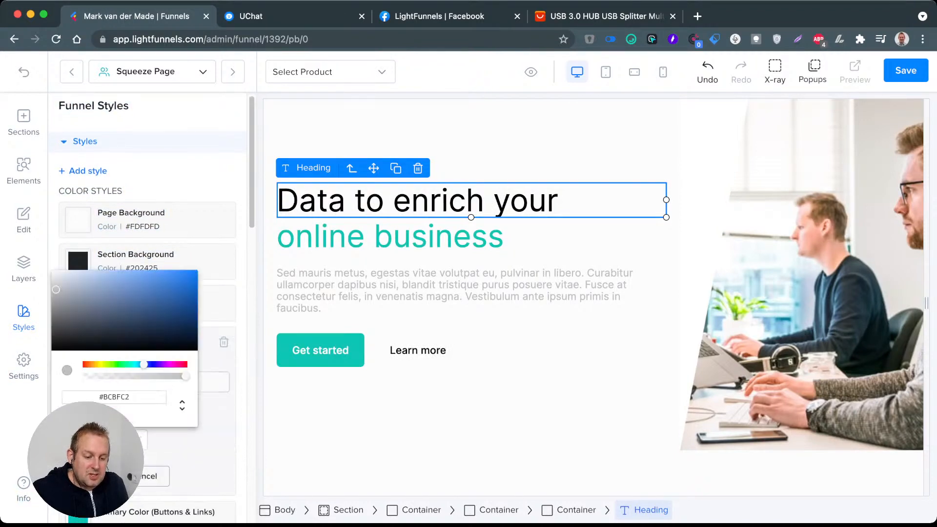
pyautogui.moveTo(56, 289); pyautogui.dragTo(53, 349)
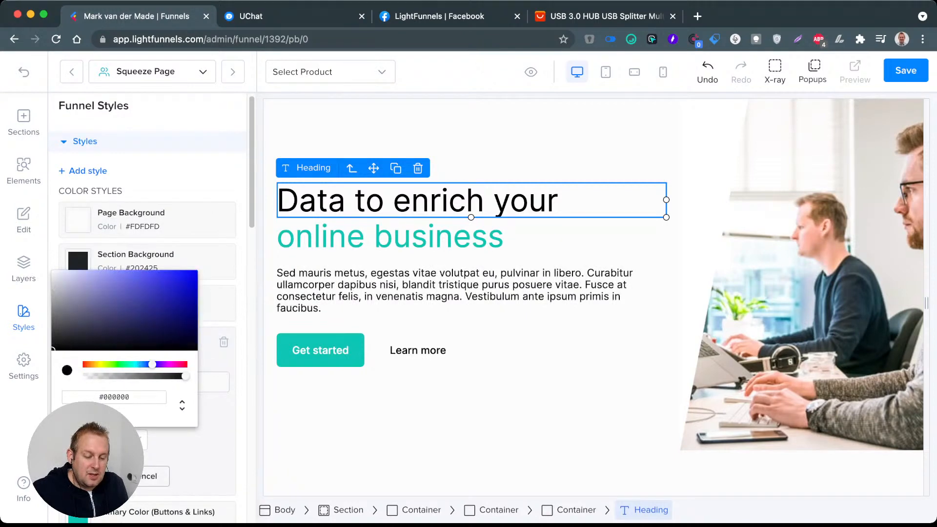
pyautogui.click(214, 424)
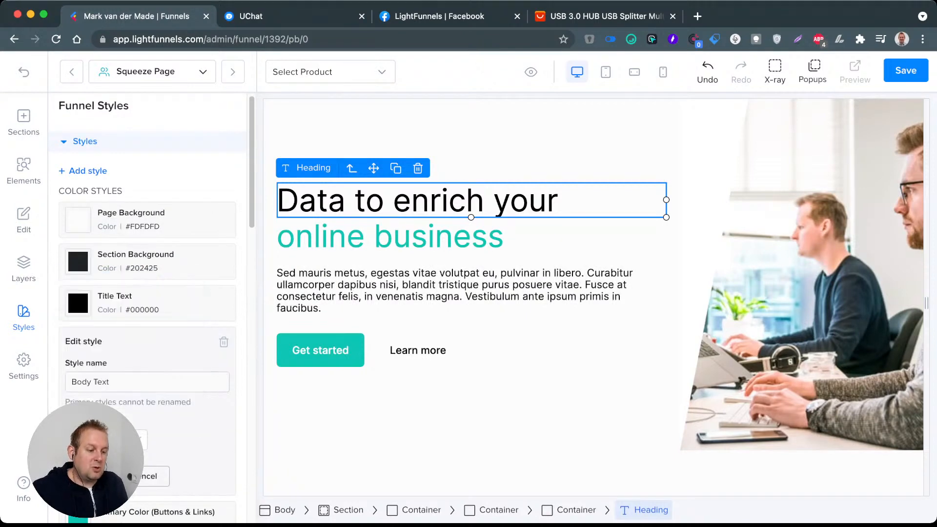
# Step: Delete the container holding the office photo from the page's layer tree and undo the deletion
pyautogui.click(585, 155)
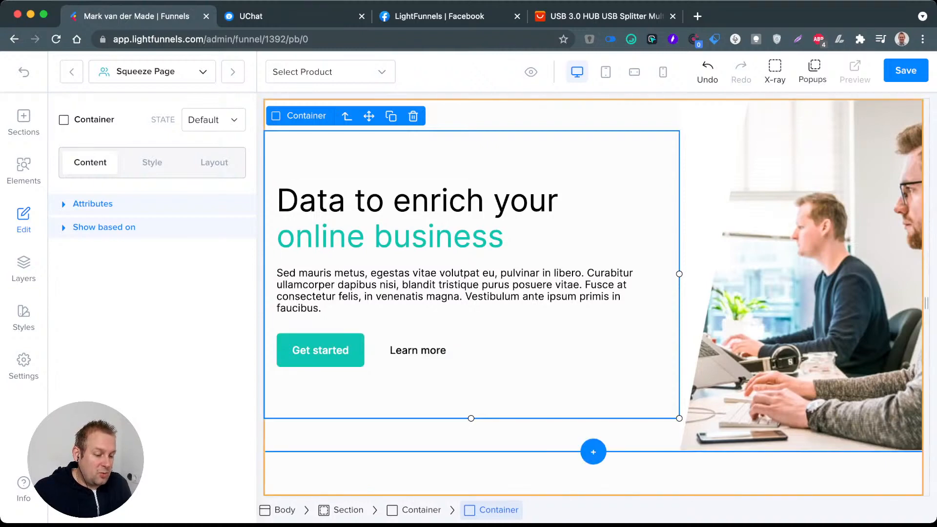
pyautogui.click(593, 474)
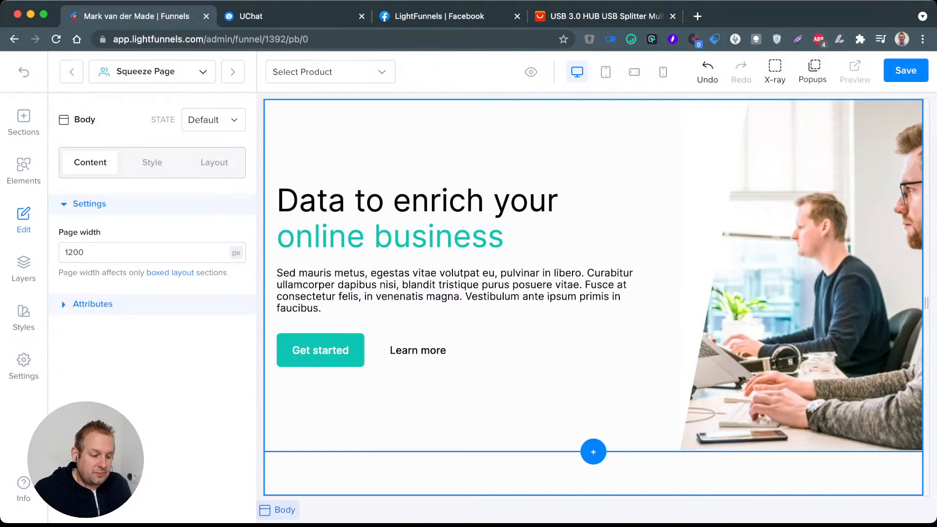
pyautogui.click(576, 397)
pyautogui.click(585, 474)
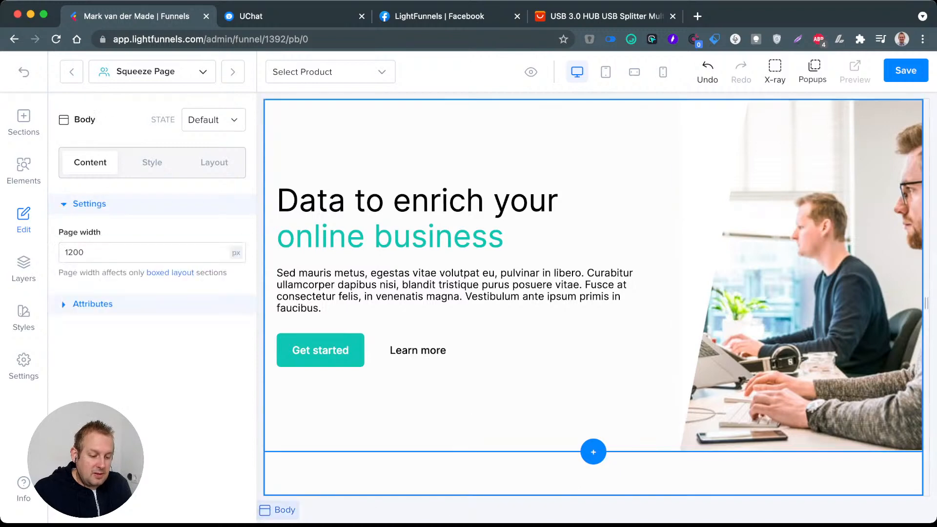
pyautogui.click(23, 269)
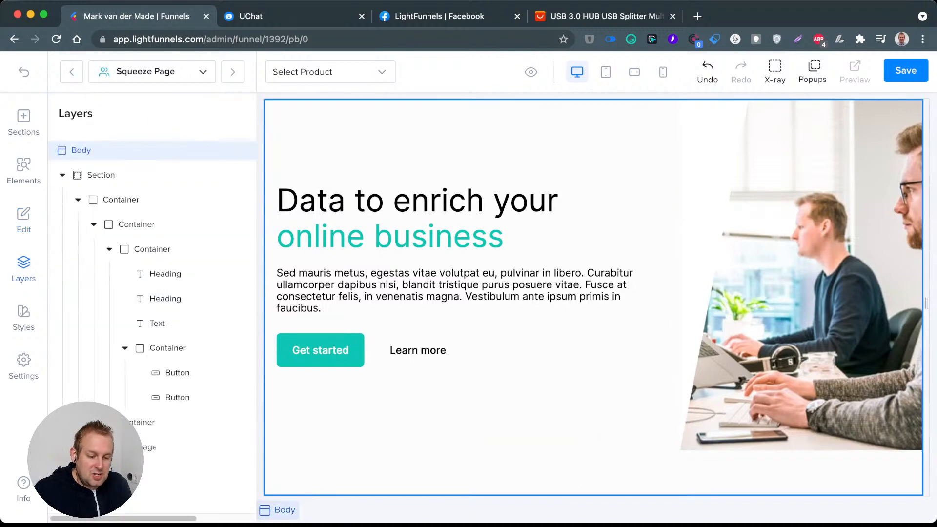
pyautogui.click(246, 422)
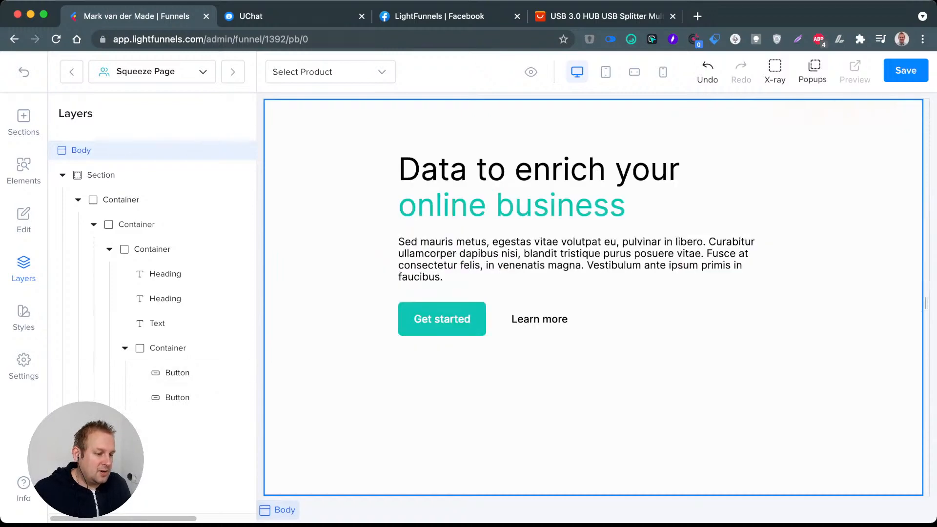
pyautogui.press('super+z')
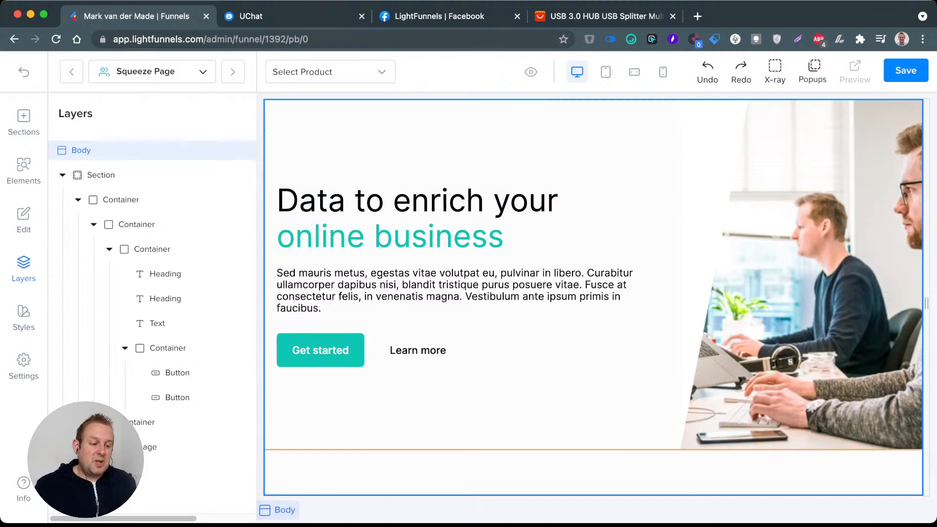
# Step: Replace the black first line of the hero heading with "Get started with chatbots"
pyautogui.doubleClick(418, 201)
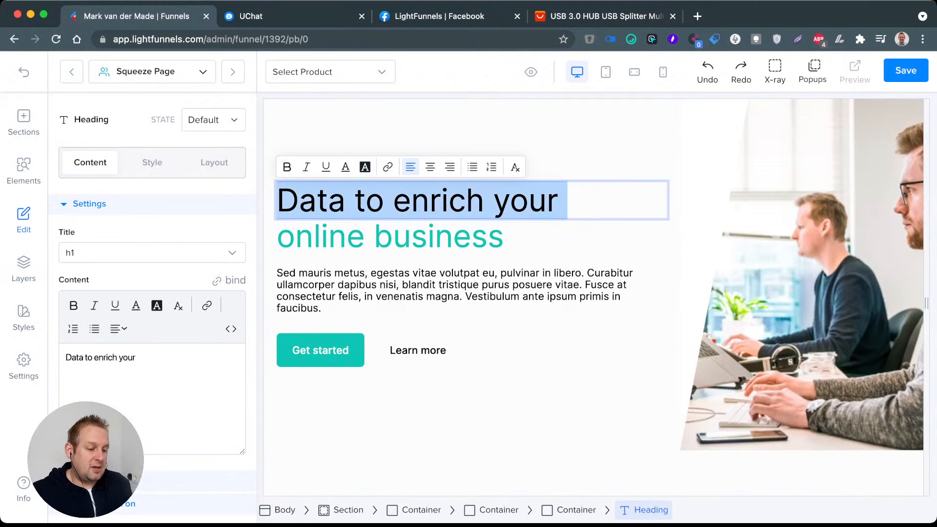
pyautogui.press('BackSpace')
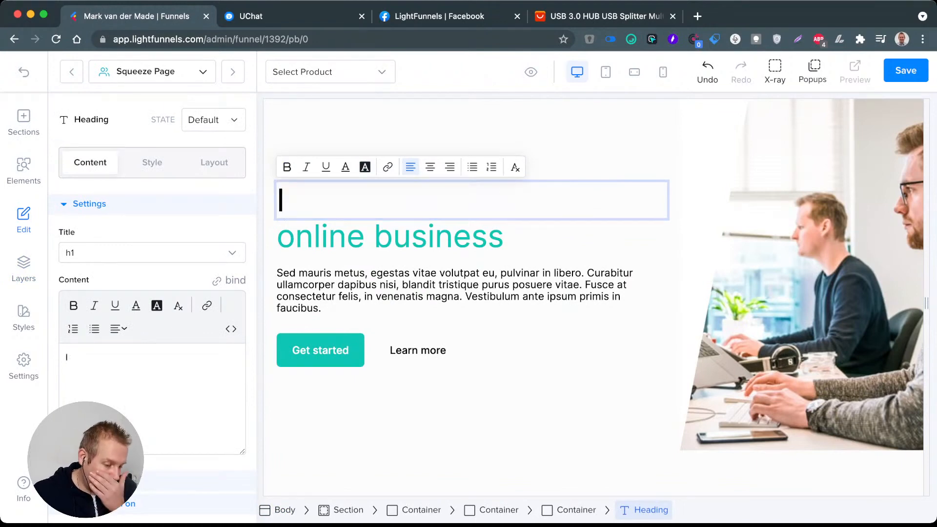
pyautogui.press('BackSpace')
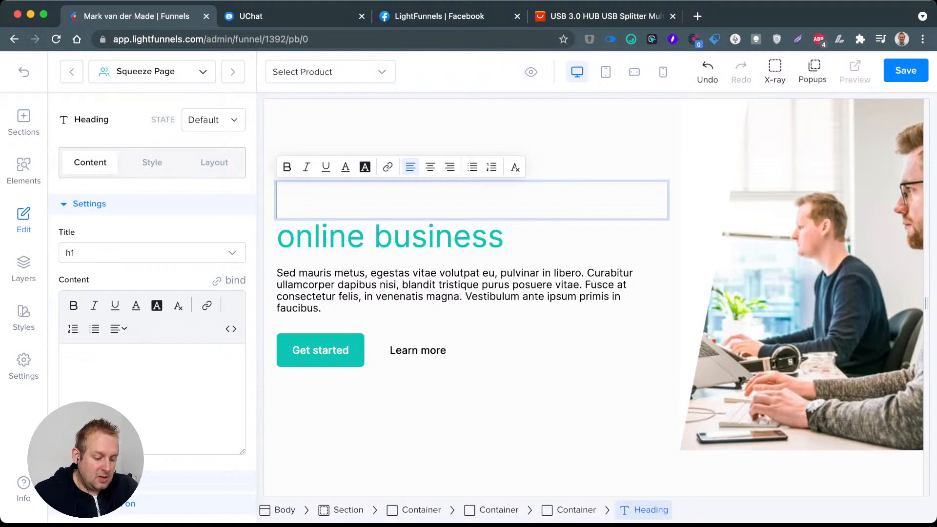
pyautogui.write('Get ')
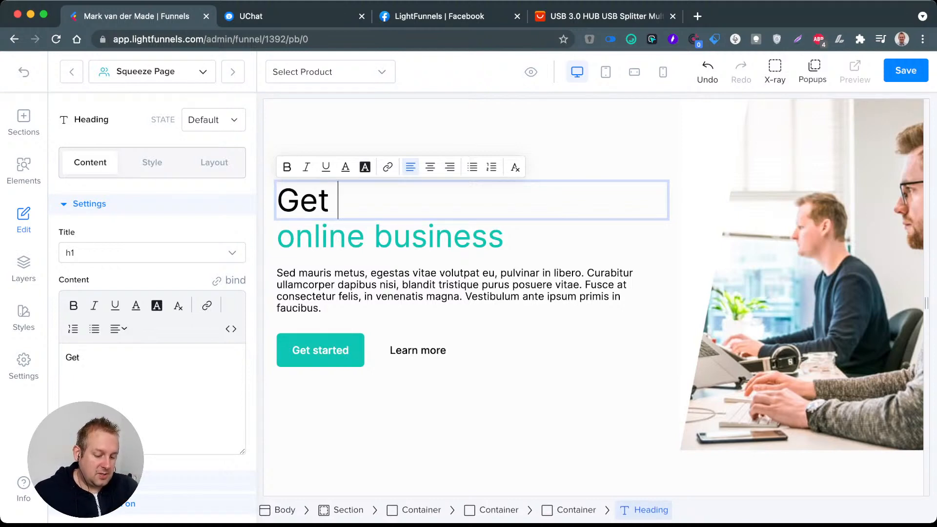
pyautogui.write('started wi')
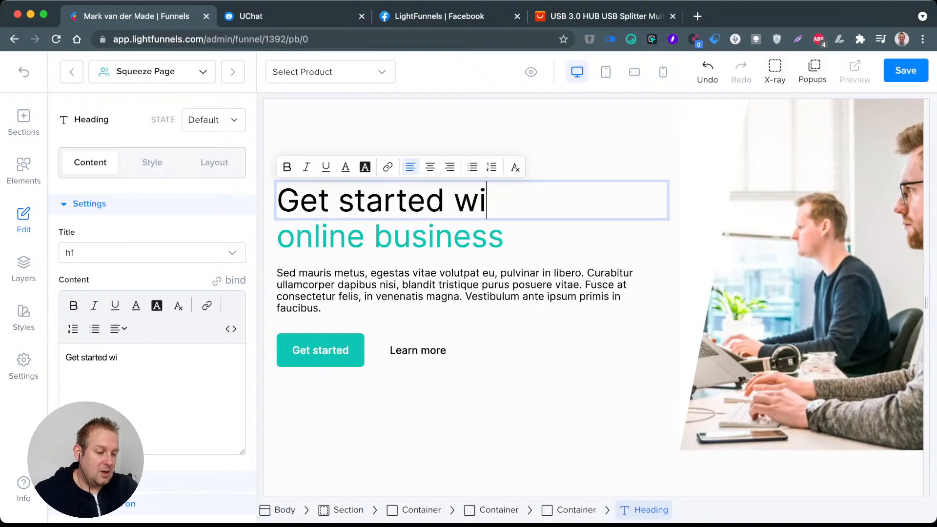
pyautogui.write('th chatbots')
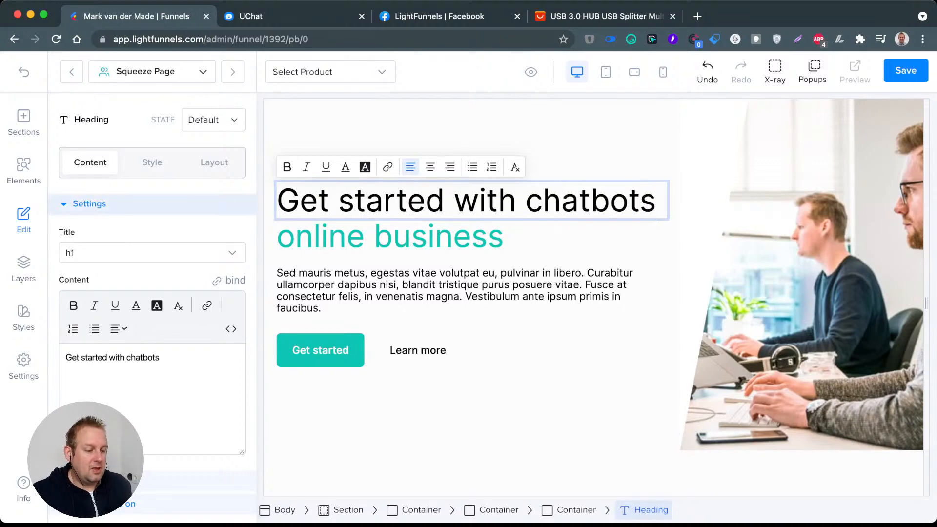
# Step: Replace the green second line of the hero heading with "and grow your business"
pyautogui.doubleClick(429, 237)
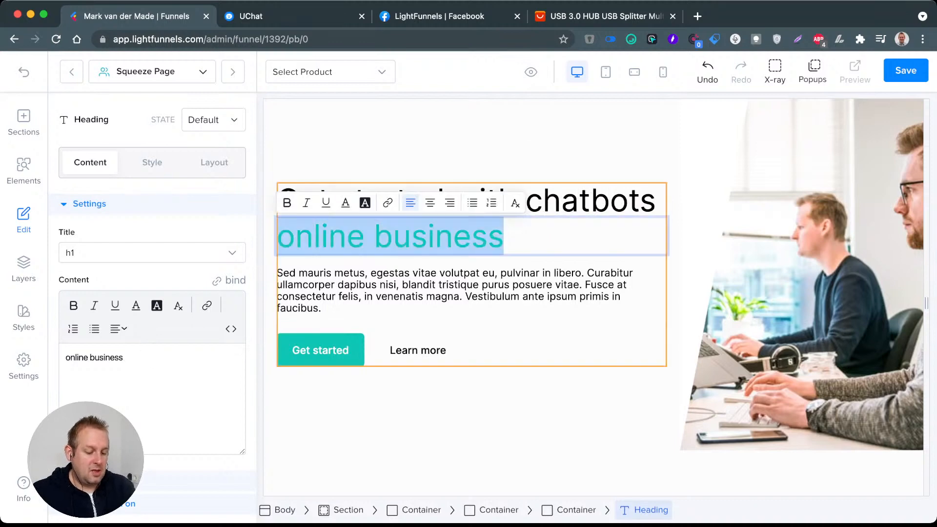
pyautogui.write('and')
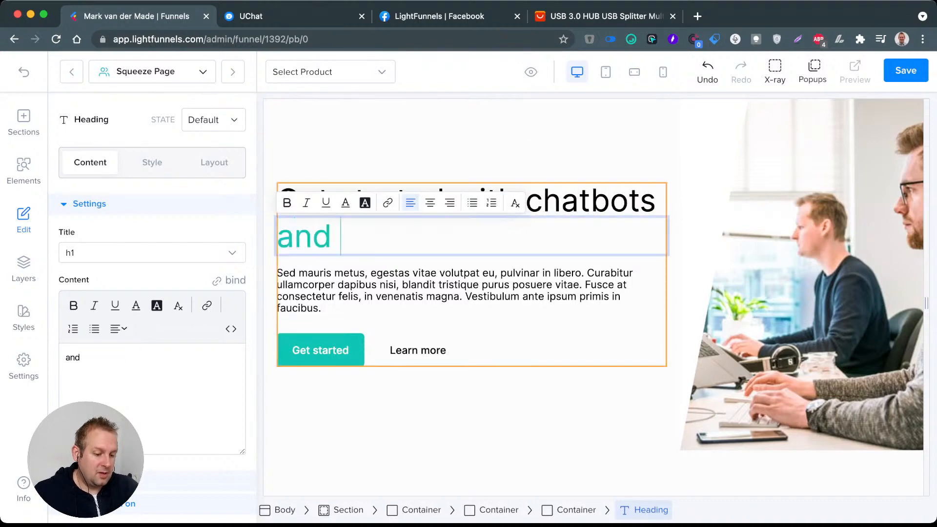
pyautogui.press('BackSpace')
pyautogui.press('BackSpace')
pyautogui.press('BackSpace')
pyautogui.write('and grow')
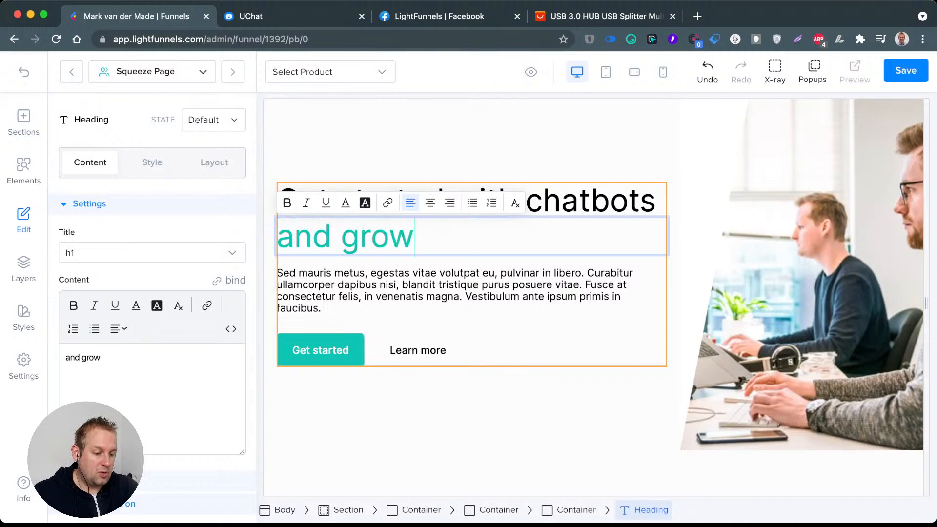
pyautogui.write(' your business')
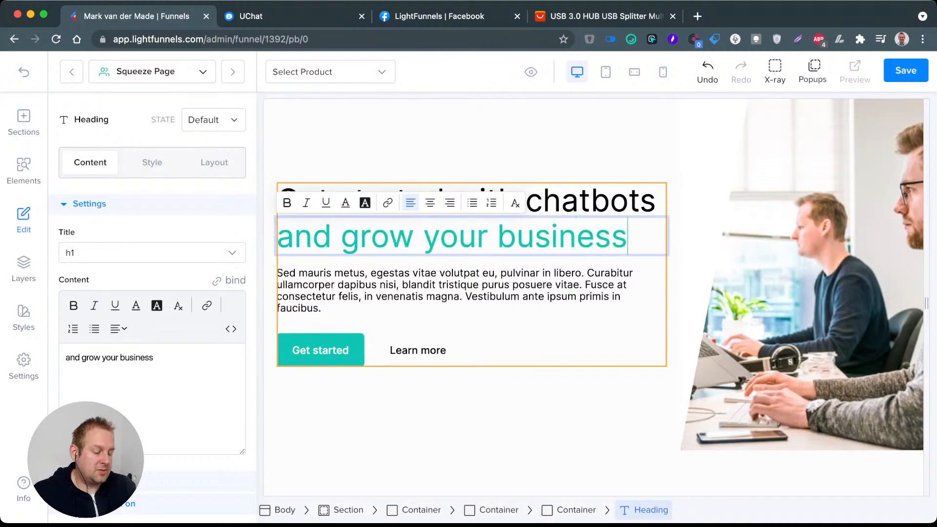
# Step: Replace the hero's placeholder text with "Wanna implement chatbots inside your own business and create a whole new level of engaging your customer?"
pyautogui.click(471, 290)
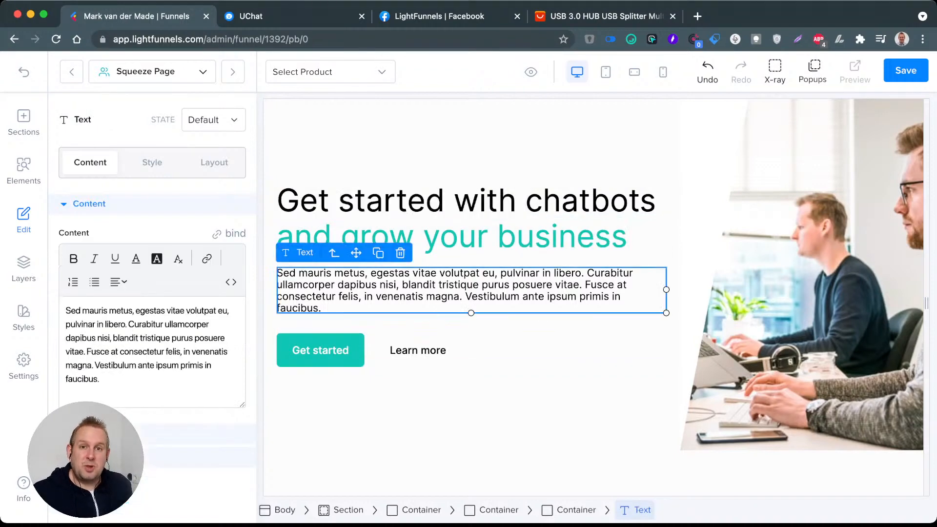
pyautogui.doubleClick(472, 290)
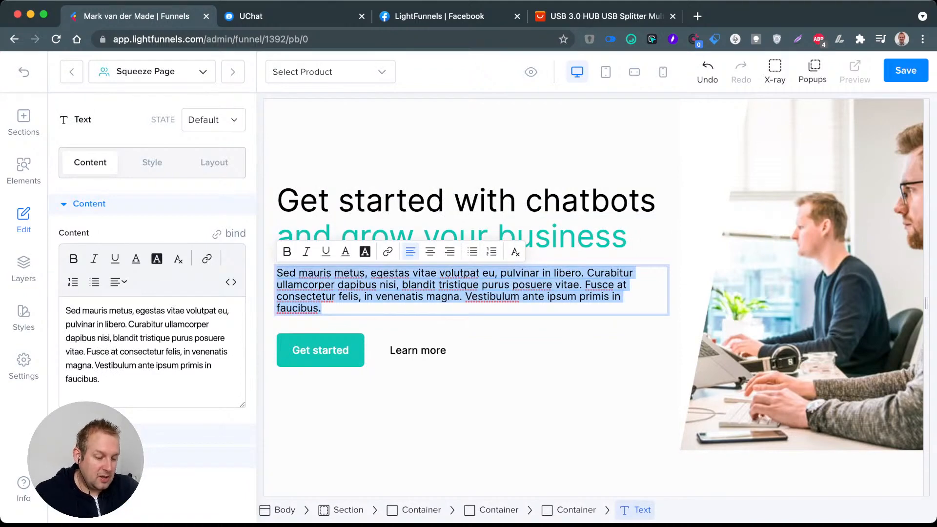
pyautogui.write('Wanna ')
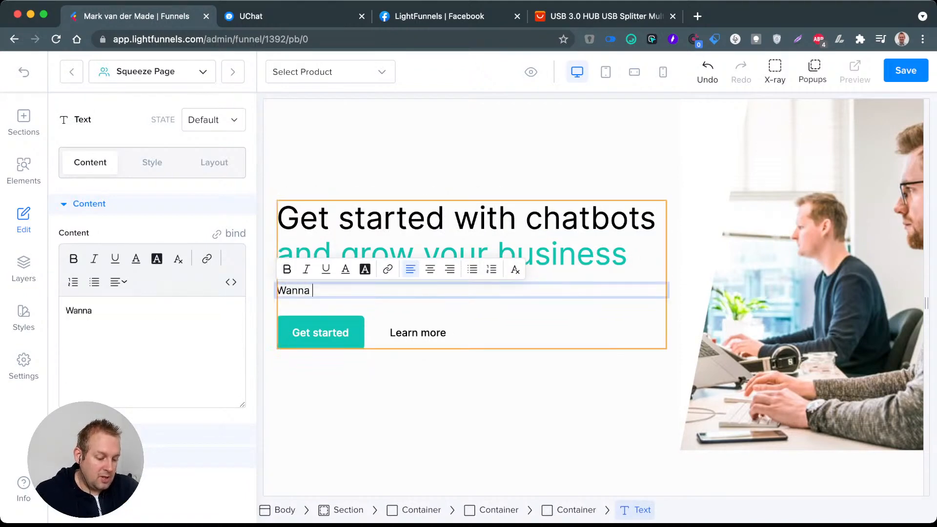
pyautogui.write('implement cha')
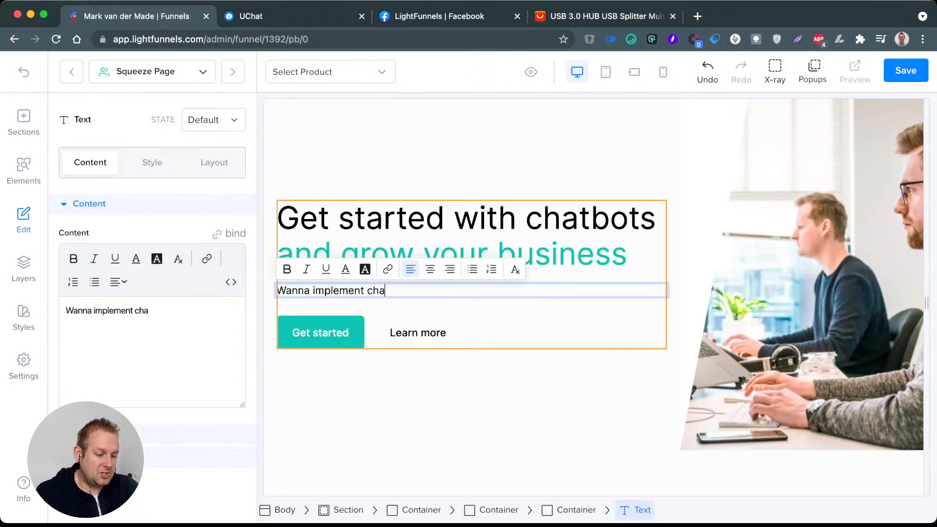
pyautogui.write('tbots inside yo')
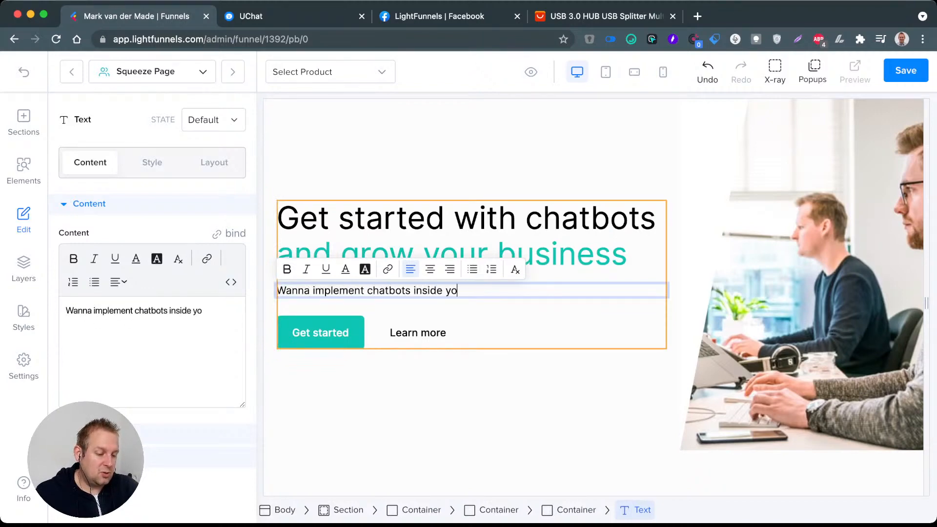
pyautogui.write('ur ow')
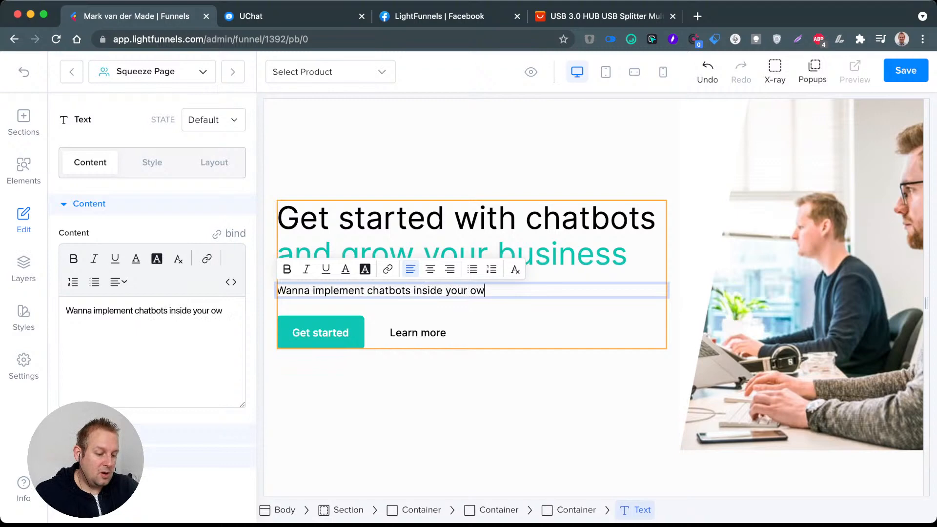
pyautogui.write('n busi')
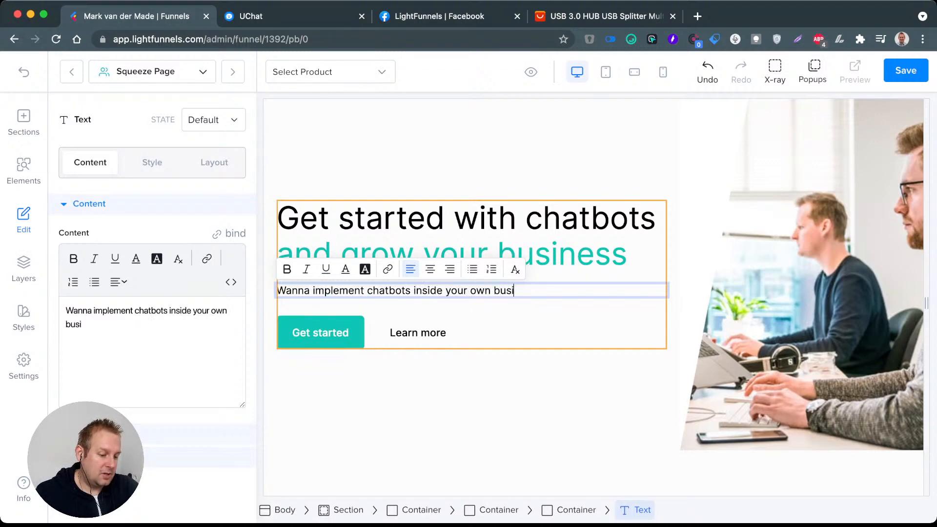
pyautogui.write('ness and')
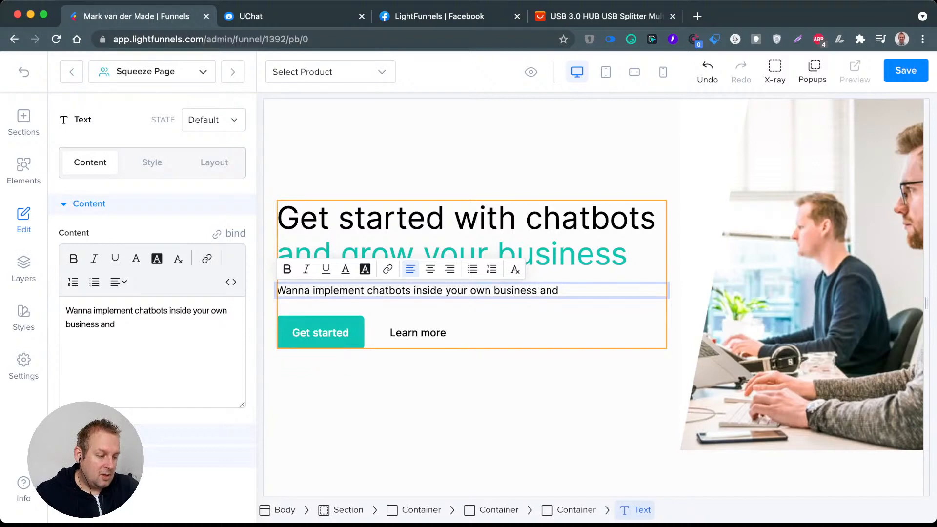
pyautogui.write(' create')
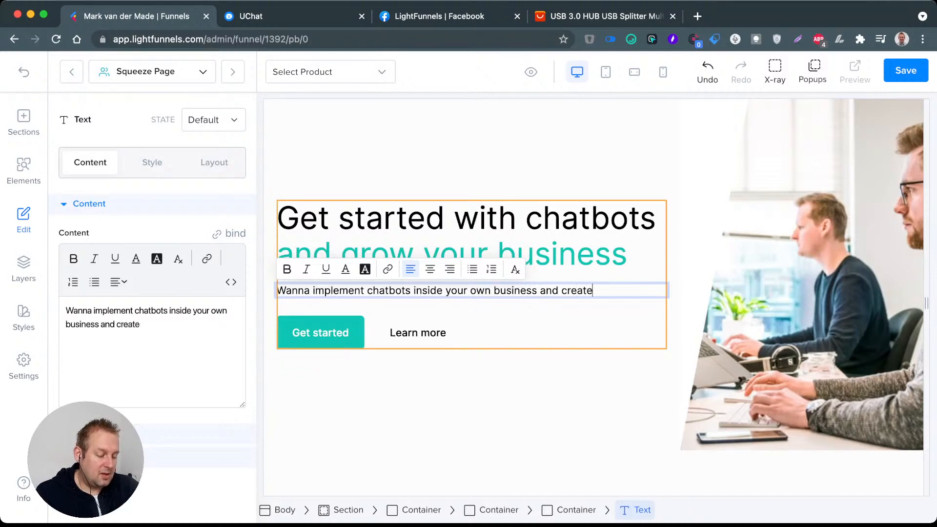
pyautogui.write(' a whole new ')
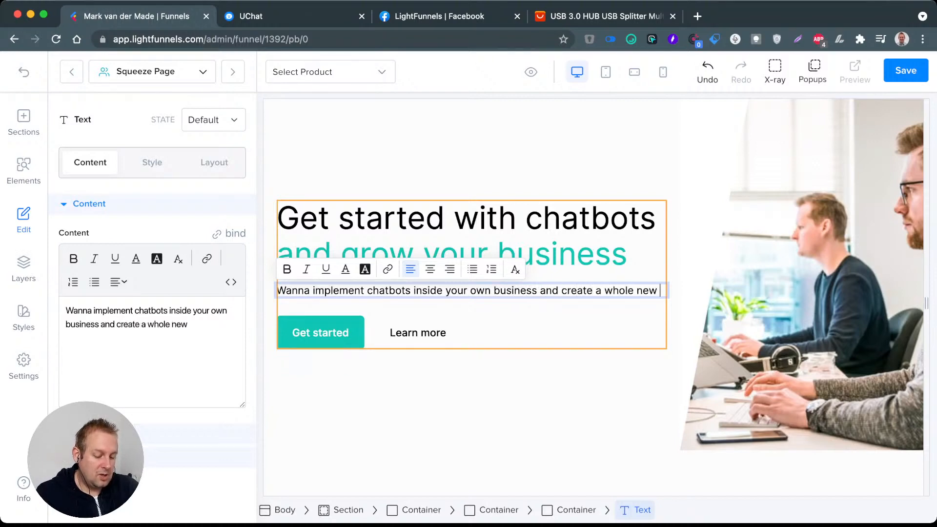
pyautogui.write('lev')
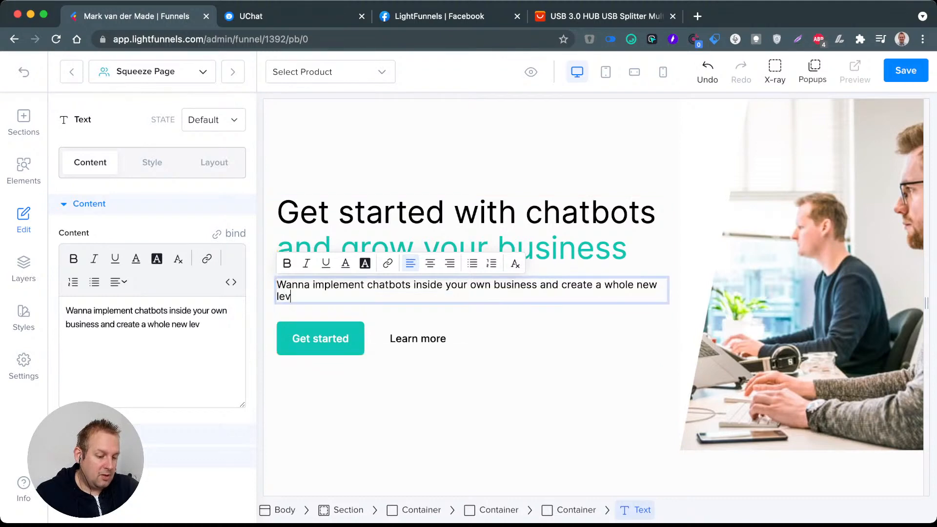
pyautogui.write('el of engfa')
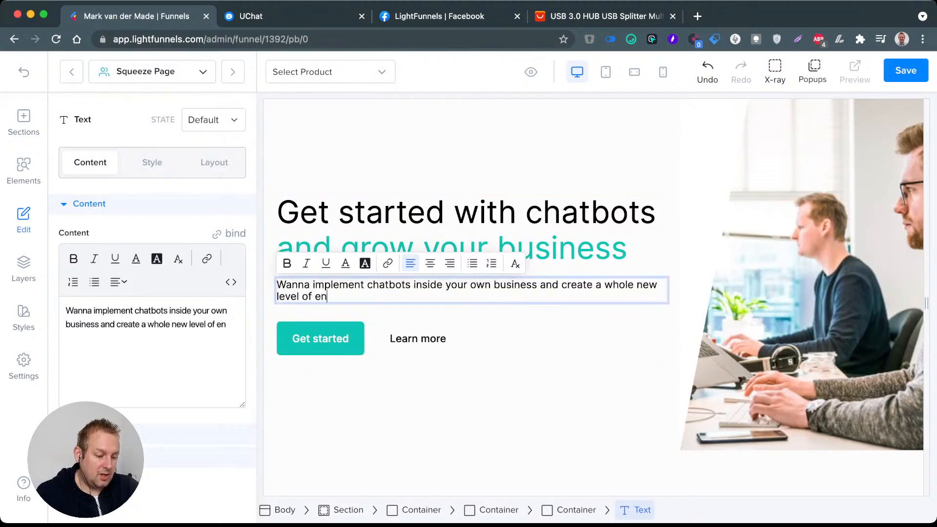
pyautogui.press('BackSpace')
pyautogui.press('BackSpace')
pyautogui.write('ag')
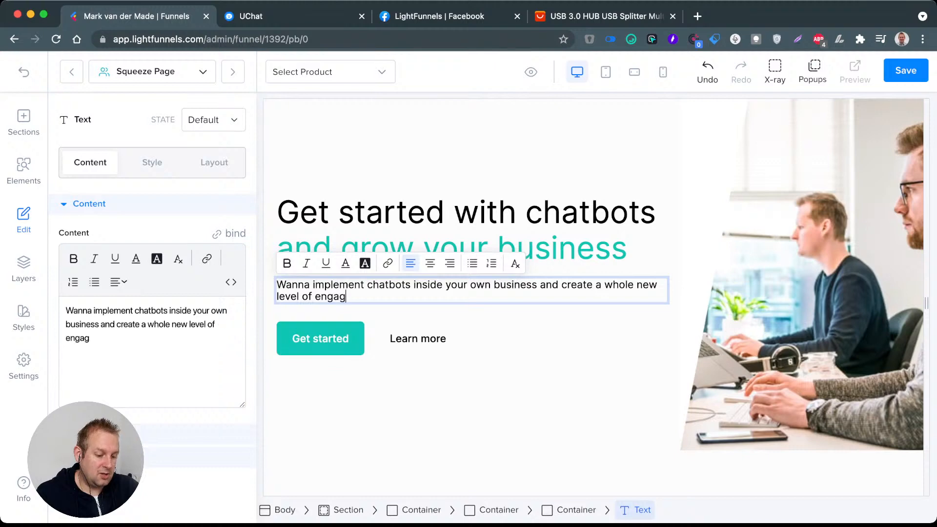
pyautogui.write('ing your customer?')
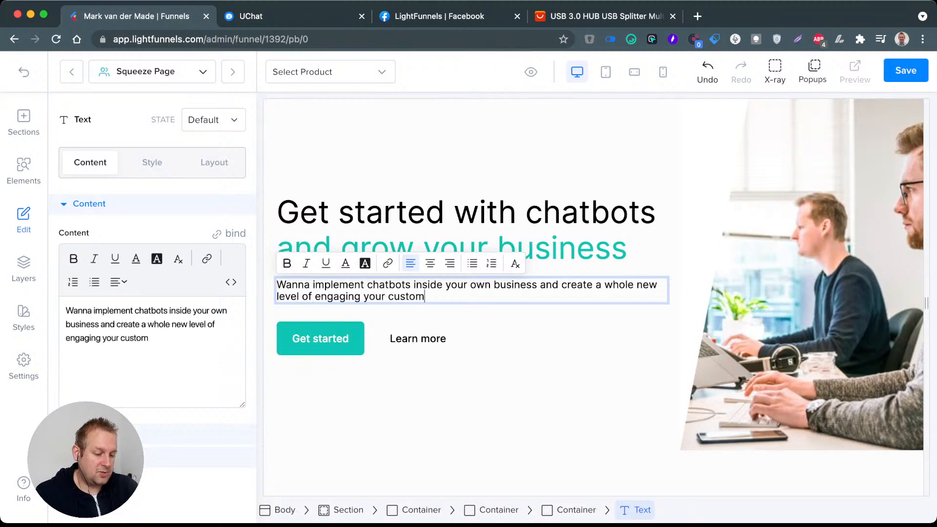
# Step: Add a second paragraph: "Then get started with the chatbot starter package which you can customize within just minutes to match your brand."
pyautogui.press('Return')
pyautogui.press('Return')
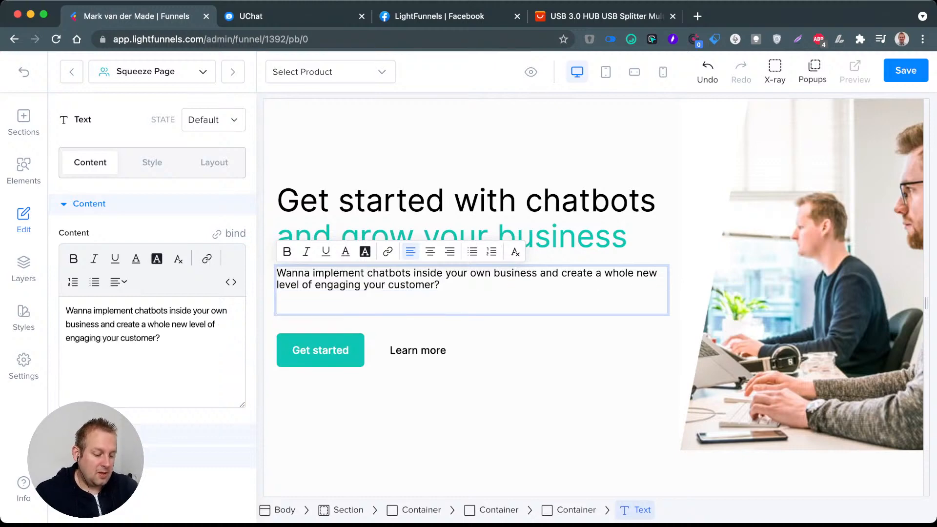
pyautogui.write('Then ')
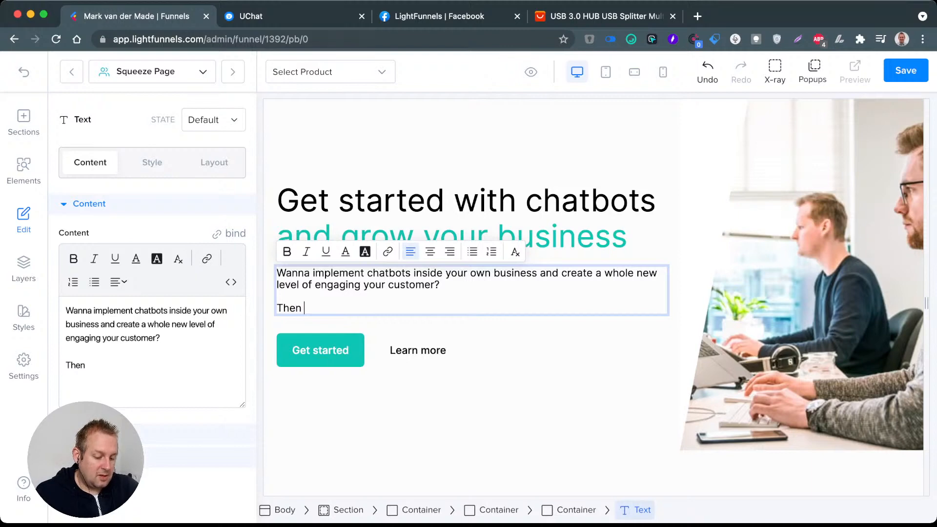
pyautogui.write('grt starte')
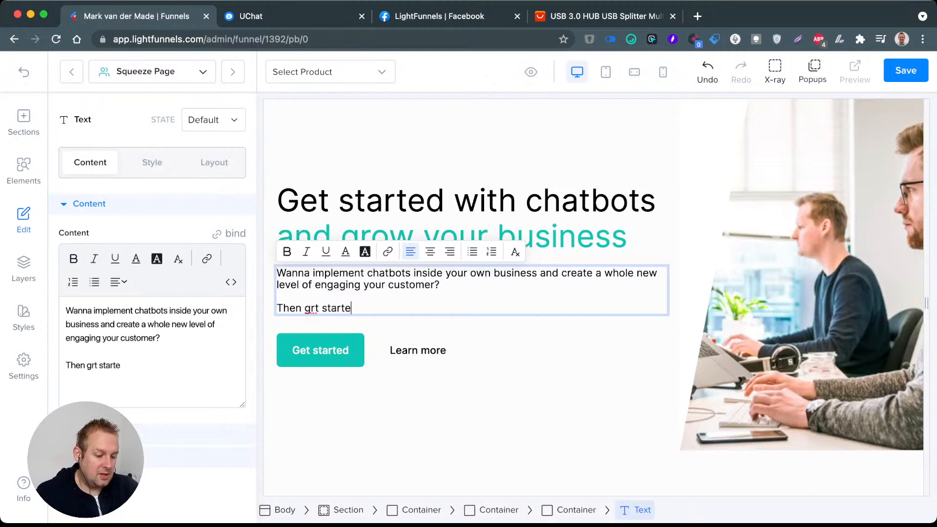
pyautogui.press('BackSpace')
pyautogui.press('BackSpace')
pyautogui.press('BackSpace')
pyautogui.press('BackSpace')
pyautogui.press('BackSpace')
pyautogui.press('BackSpace')
pyautogui.press('BackSpace')
pyautogui.press('BackSpace')
pyautogui.press('BackSpace')
pyautogui.write('en ge')
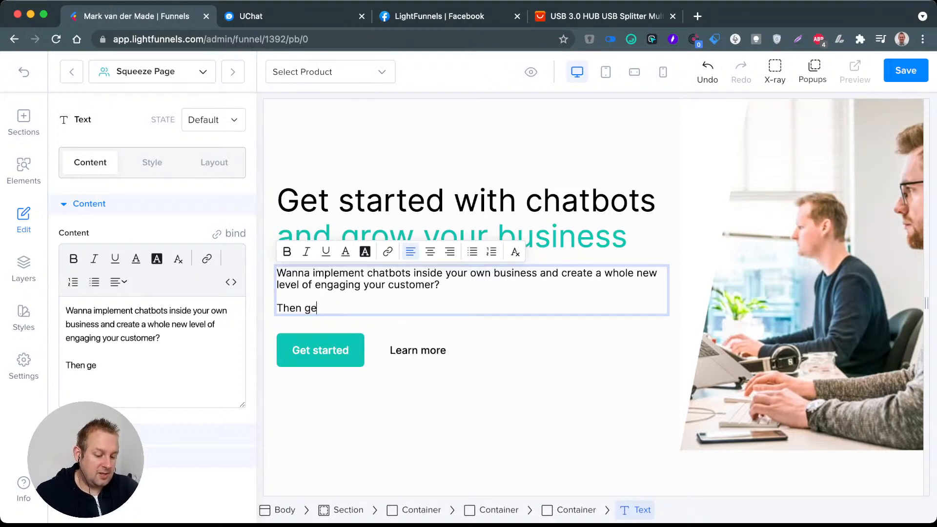
pyautogui.write(' start')
pyautogui.press('BackSpace')
pyautogui.press('BackSpace')
pyautogui.press('BackSpace')
pyautogui.press('BackSpace')
pyautogui.press('BackSpace')
pyautogui.write('t st')
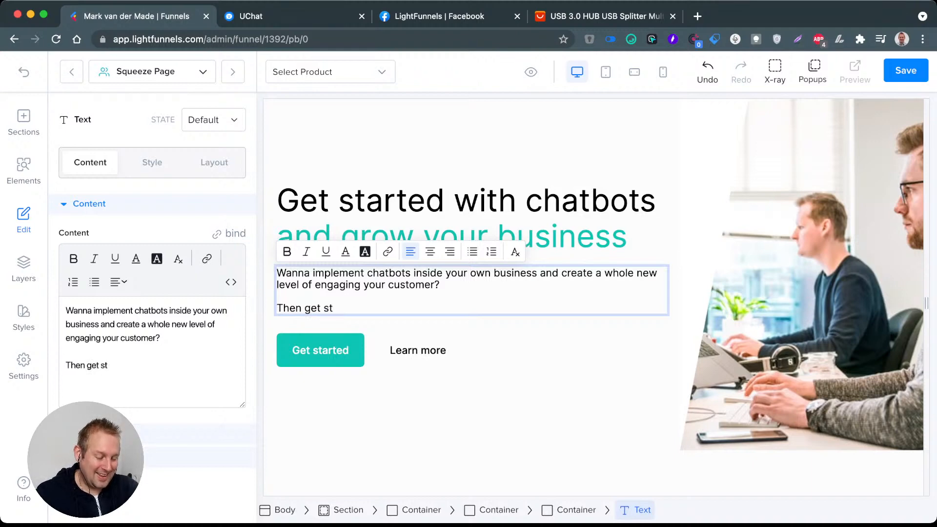
pyautogui.write('arted with the ')
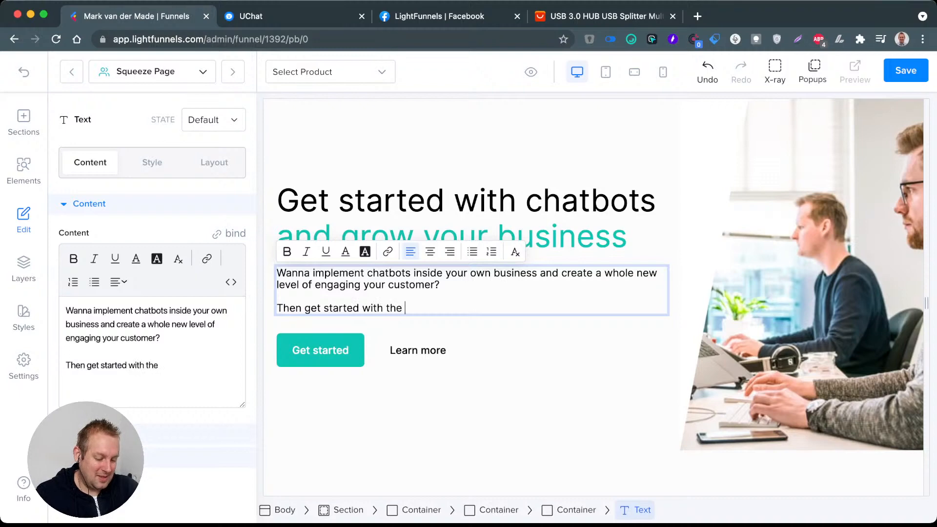
pyautogui.write('chatbot ')
pyautogui.write('starte')
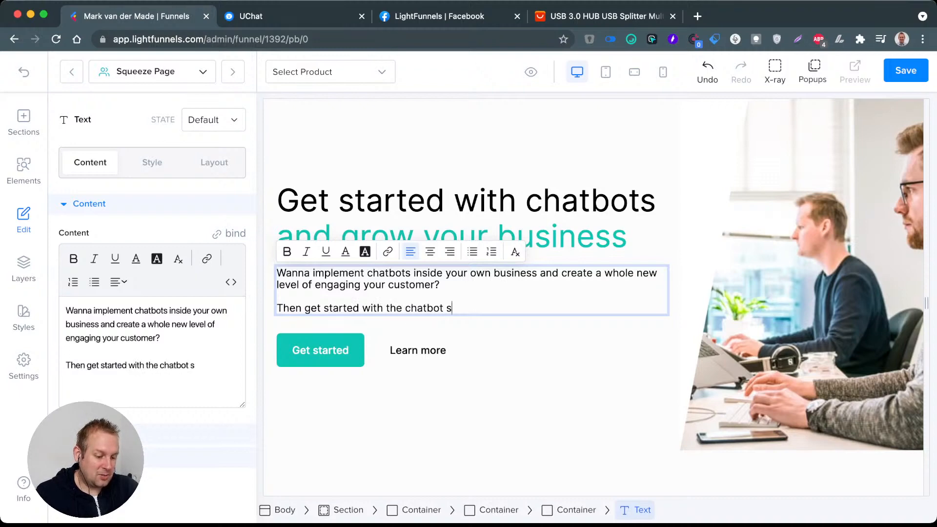
pyautogui.write('r pa')
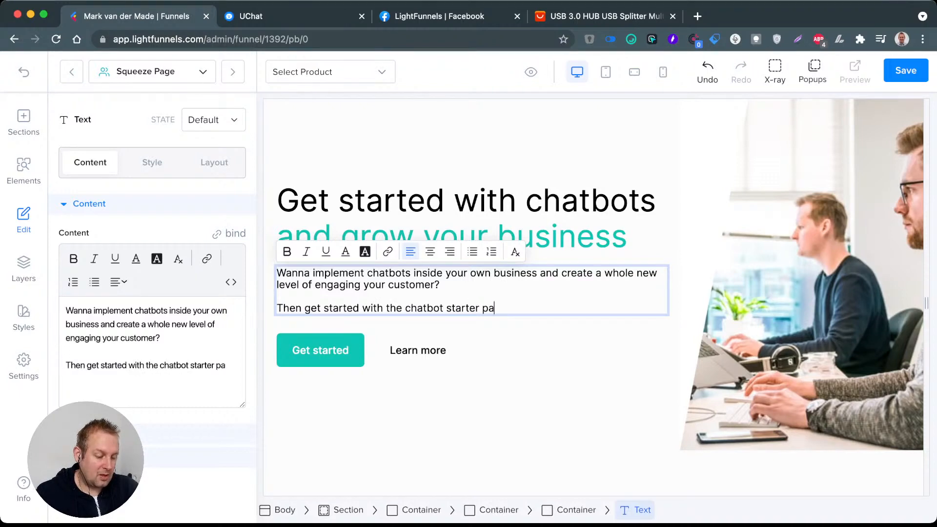
pyautogui.write('ckage which you can')
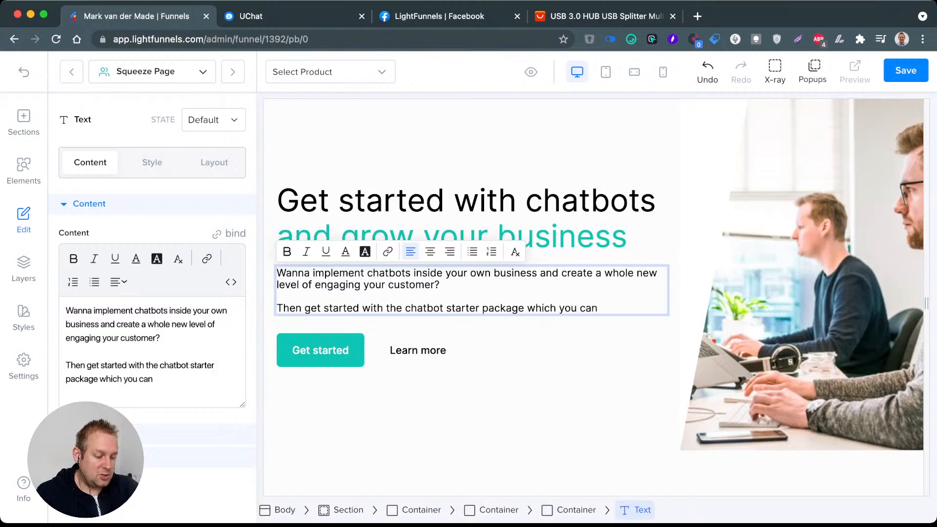
pyautogui.write('customize w')
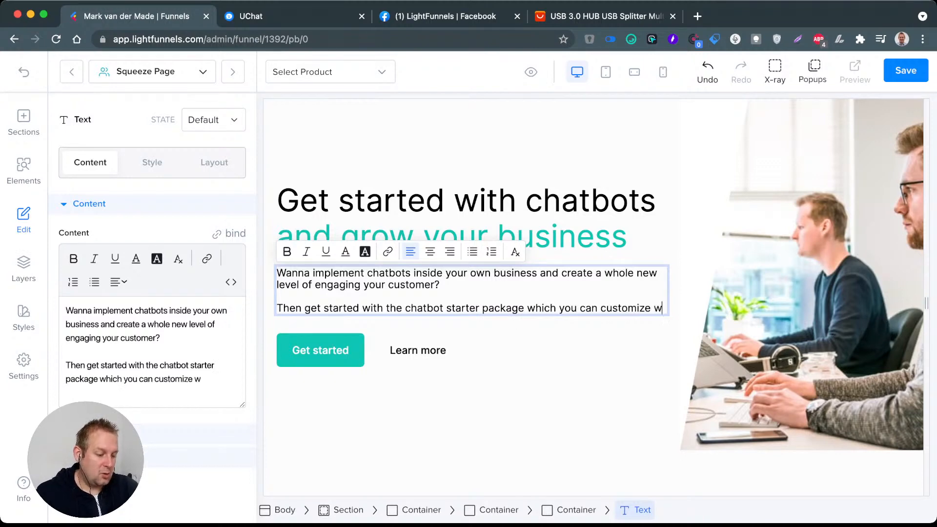
pyautogui.write('ithin just min')
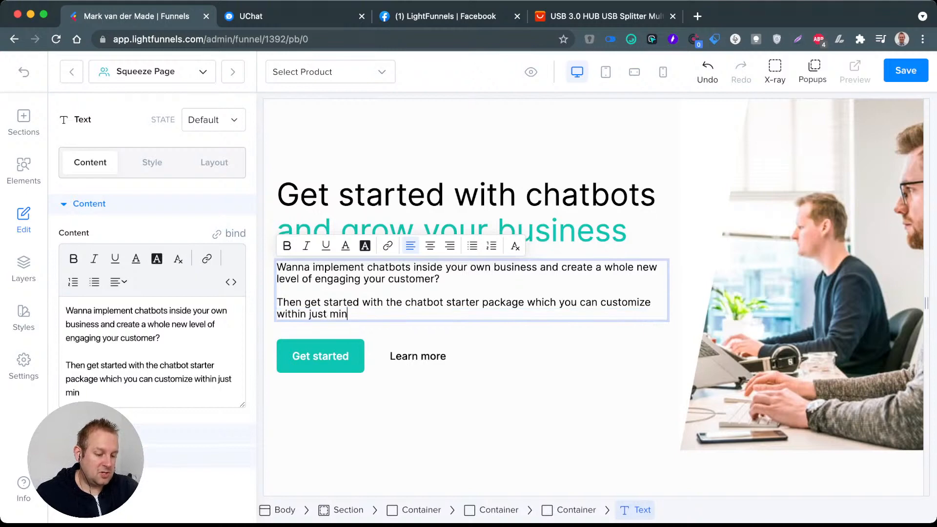
pyautogui.write('utes to mat')
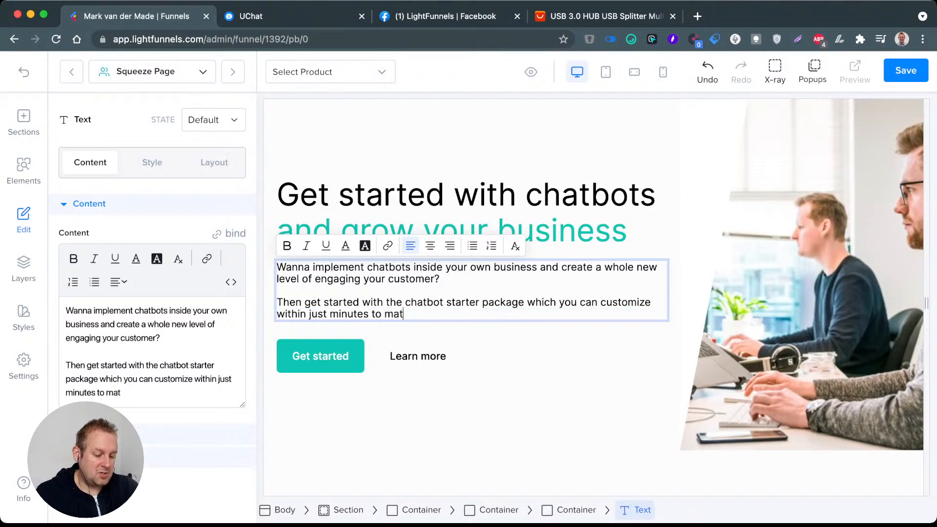
pyautogui.write('ch your brand.')
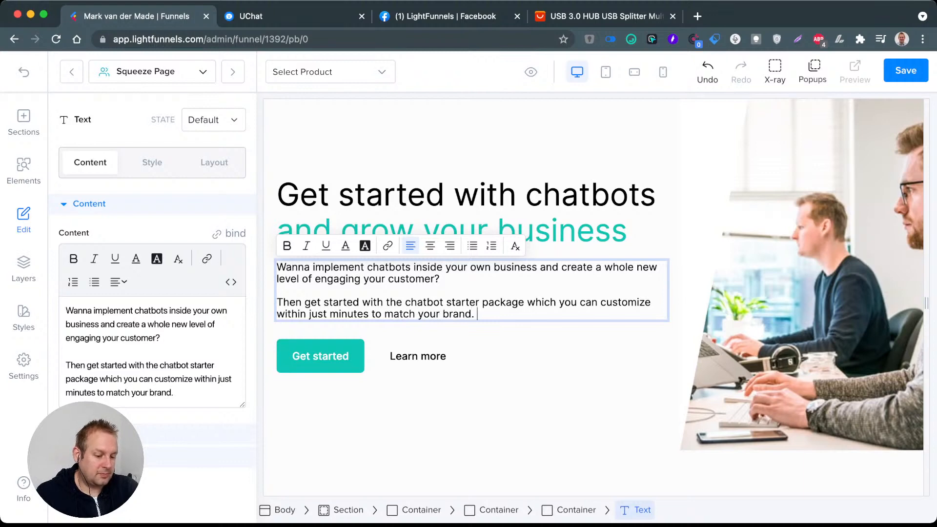
# Step: Add a third paragraph to the hero text: "Just press the button below and receive your free template today"
pyautogui.press('Return')
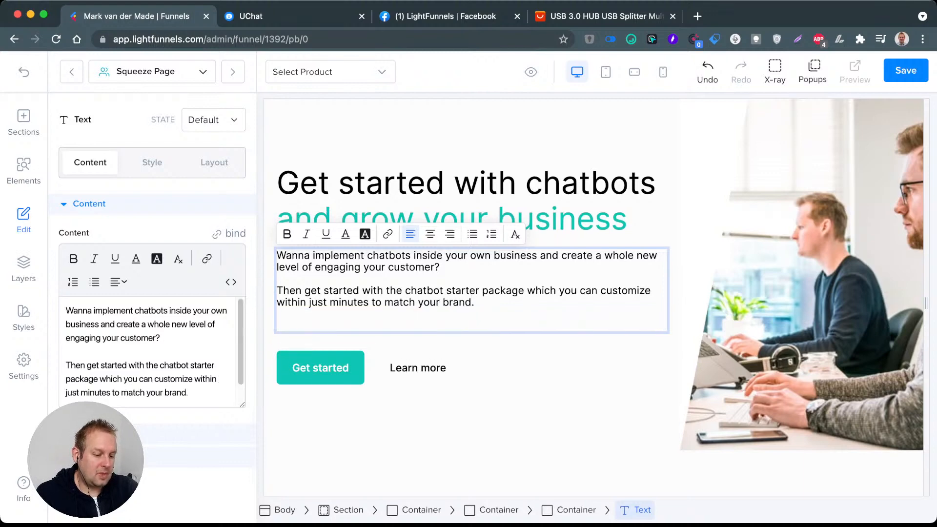
pyautogui.press('BackSpace')
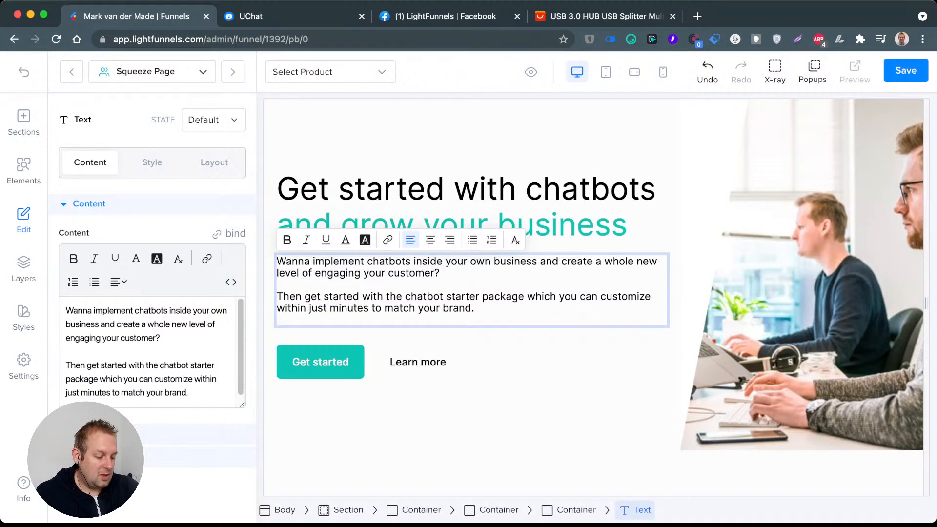
pyautogui.press('Return')
pyautogui.write('Just pres')
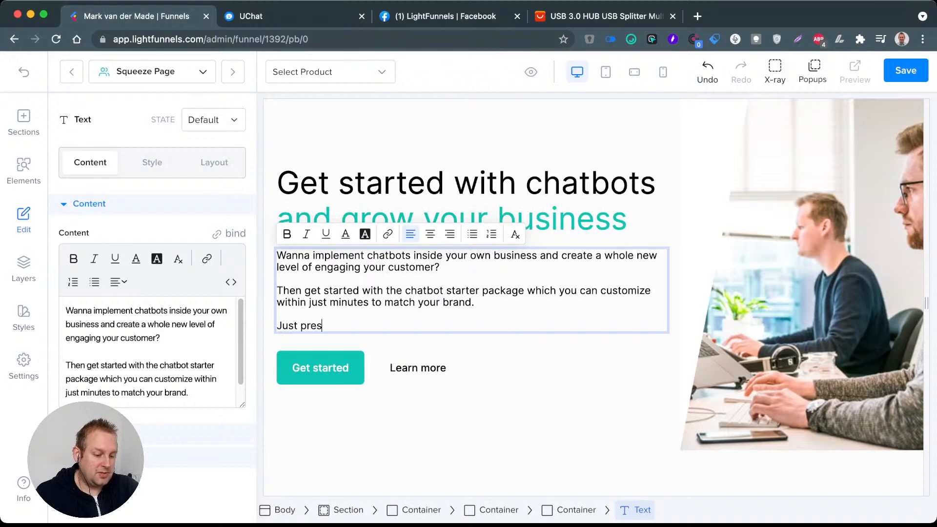
pyautogui.write('s the button ')
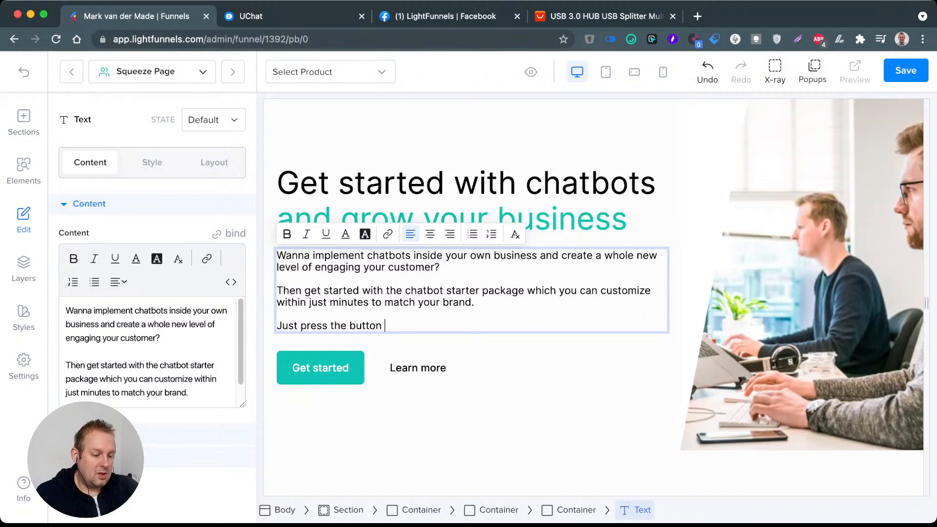
pyautogui.write('below and ')
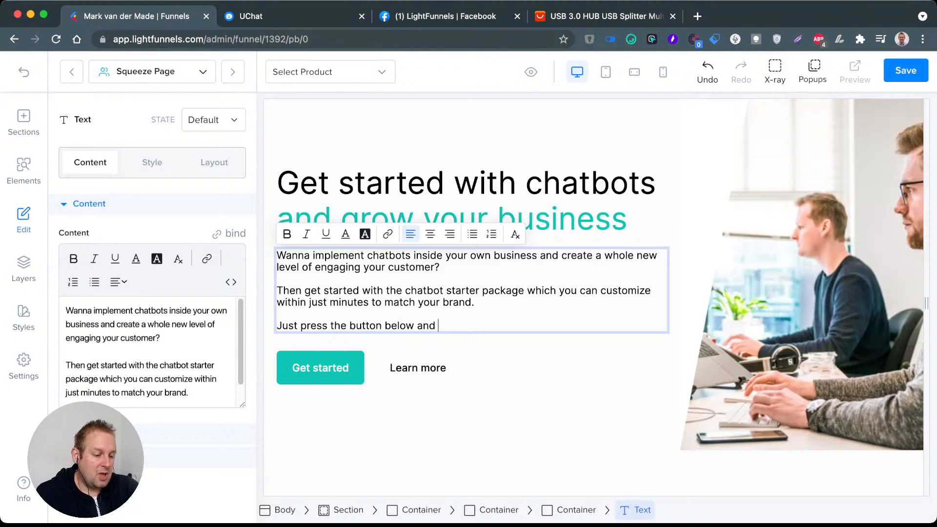
pyautogui.write('rece')
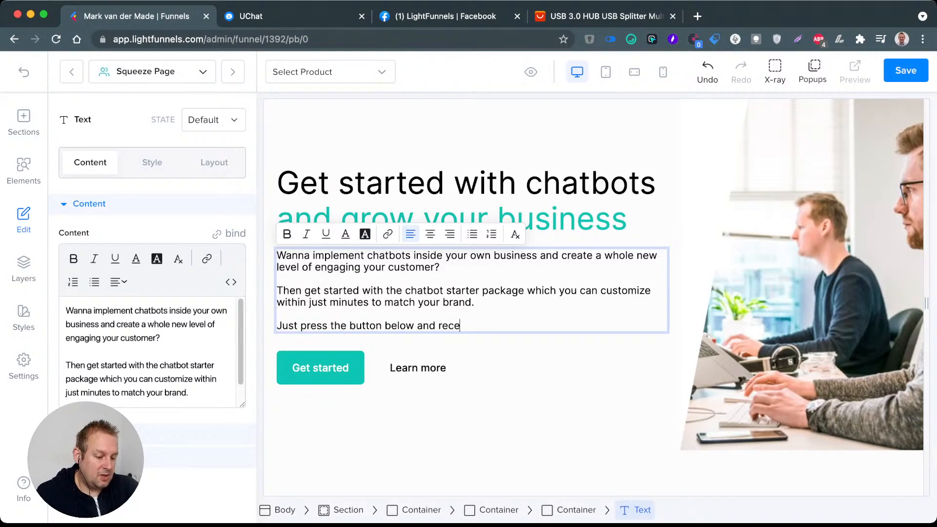
pyautogui.write('ive your fre')
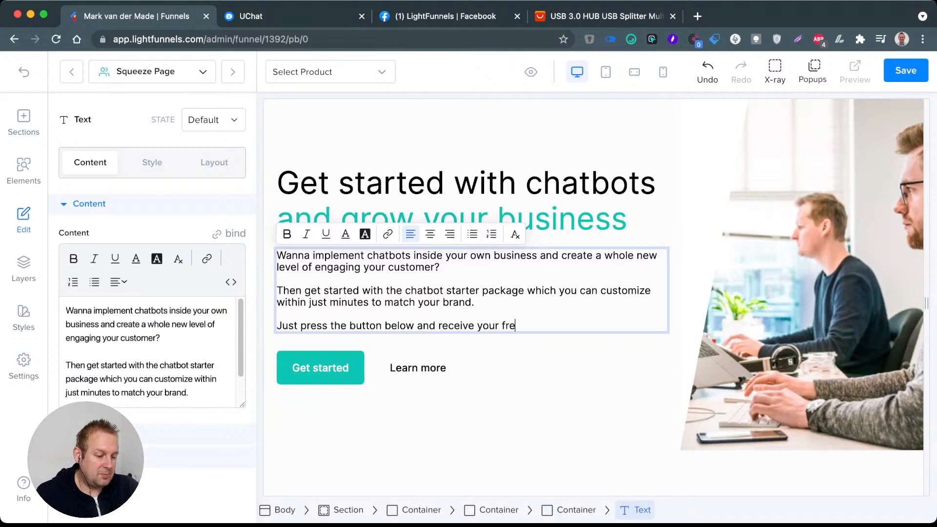
pyautogui.write('e template to')
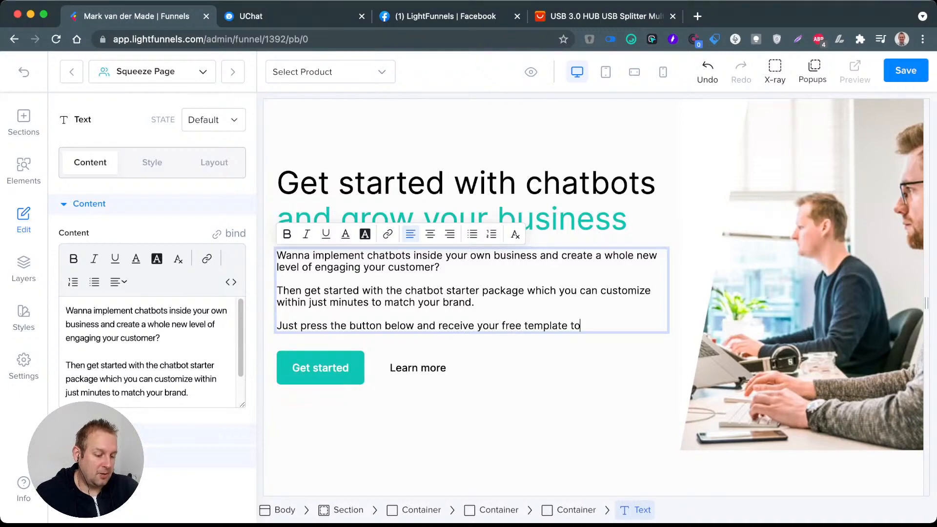
pyautogui.write('day!')
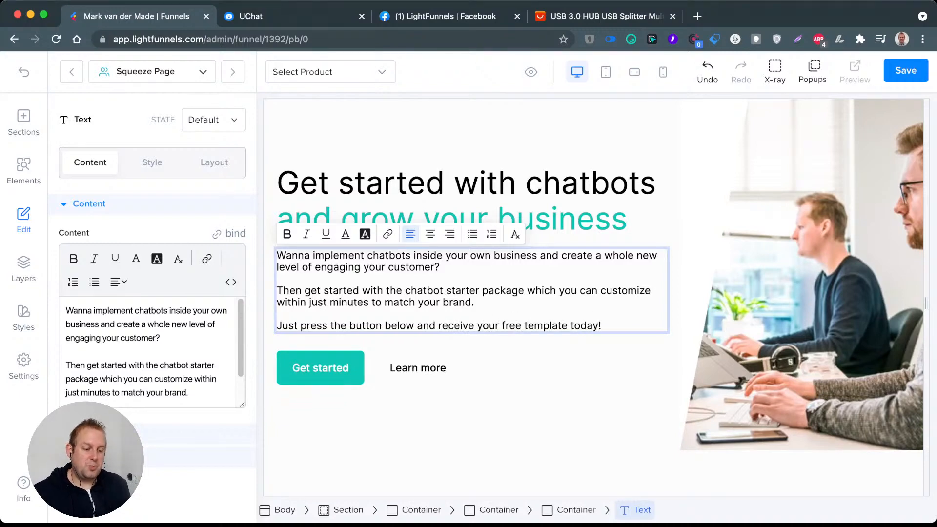
# Step: End the hero's third paragraph with an exclamation mark and delete the "Learn more" button
pyautogui.click(417, 367)
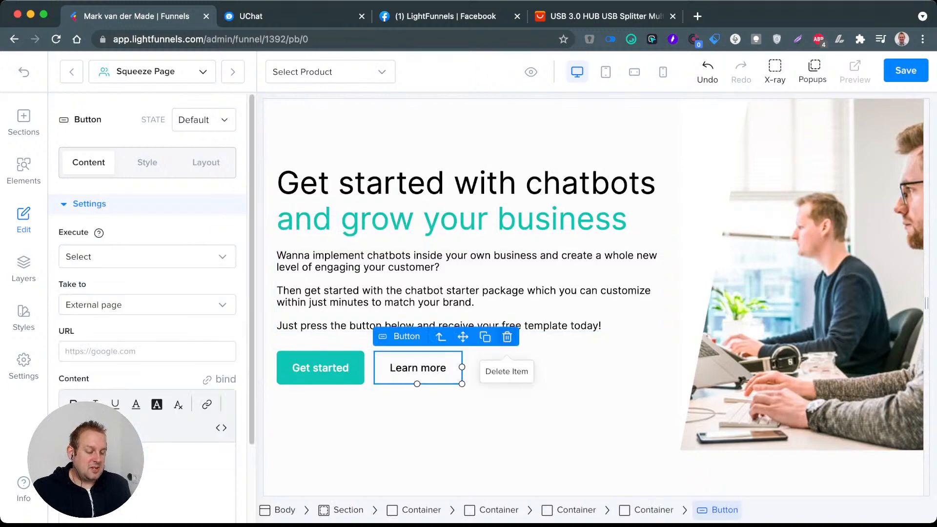
pyautogui.click(507, 337)
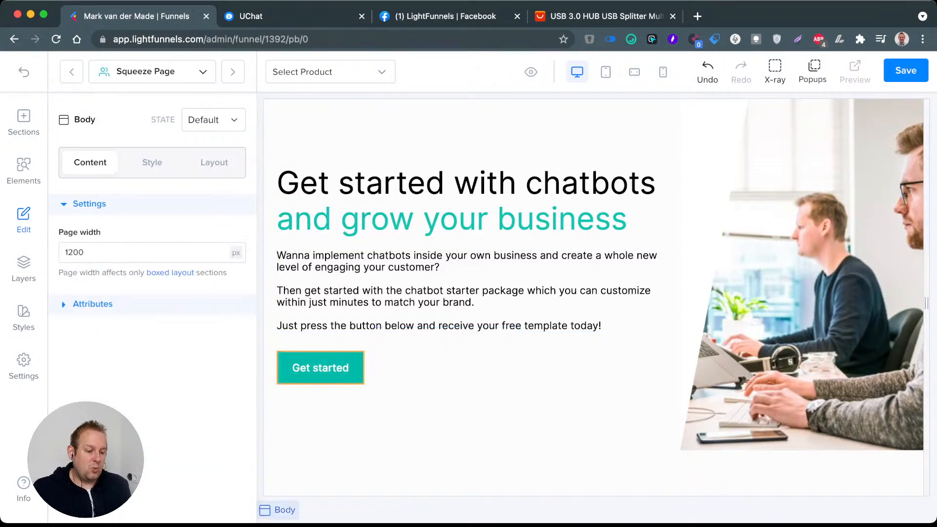
# Step: Make the "Get started" button take visitors to an external page
pyautogui.click(320, 367)
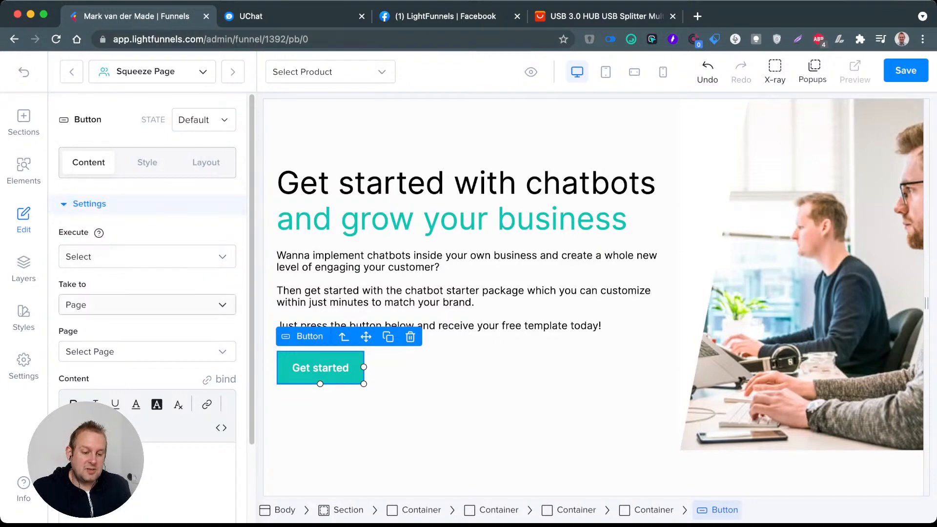
pyautogui.click(147, 304)
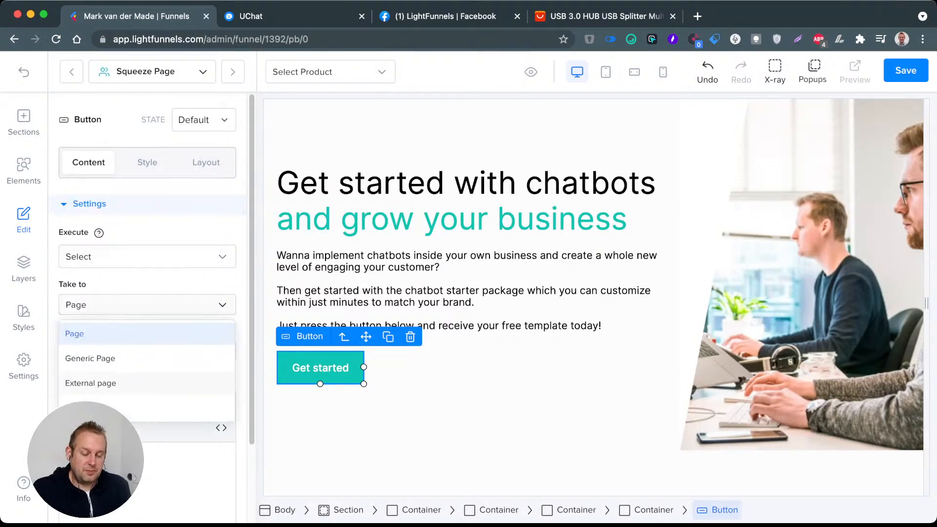
pyautogui.click(90, 383)
pyautogui.click(147, 351)
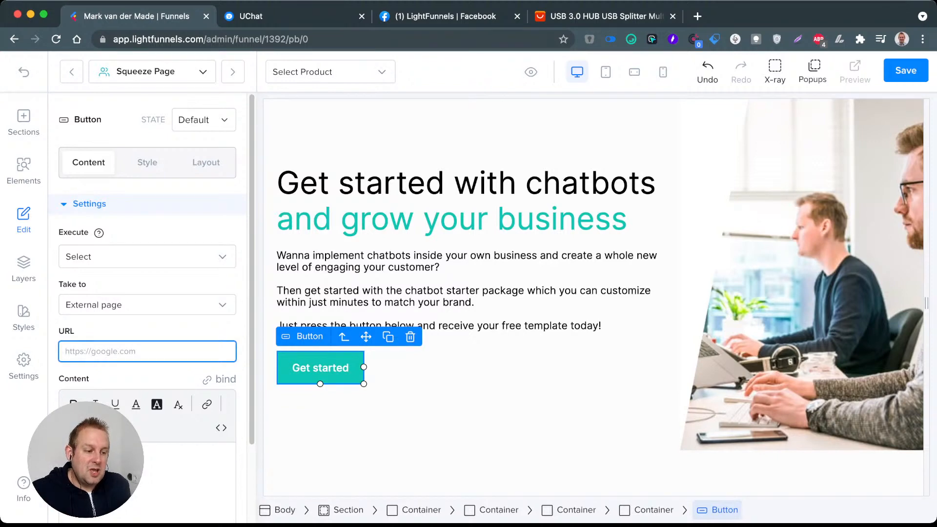
# Step: Switch to UChat and copy the Facebook page URL of the Lightfunnels opt-in sub flow
pyautogui.click(292, 16)
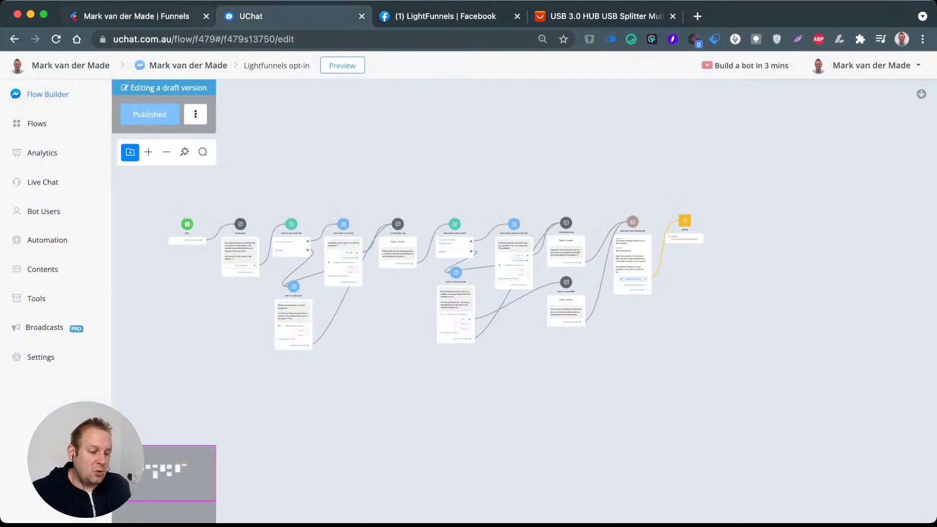
pyautogui.click(196, 114)
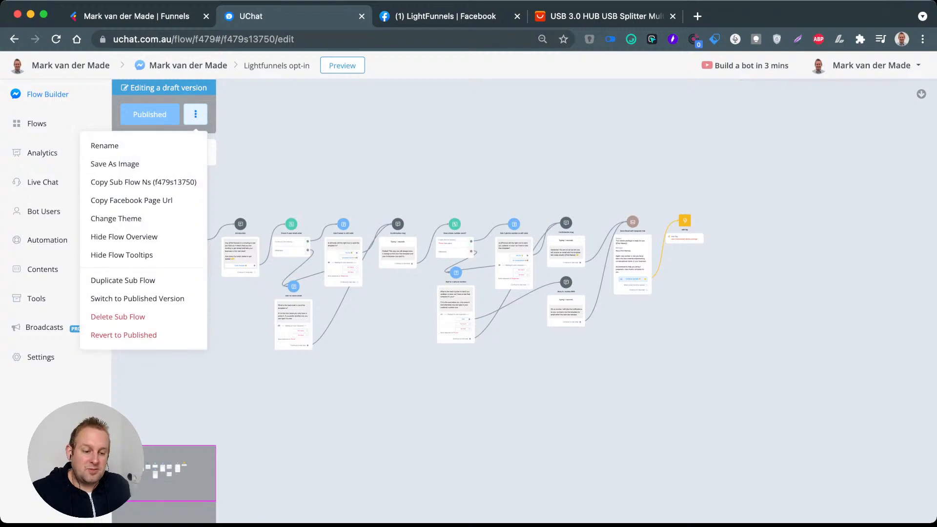
pyautogui.click(131, 200)
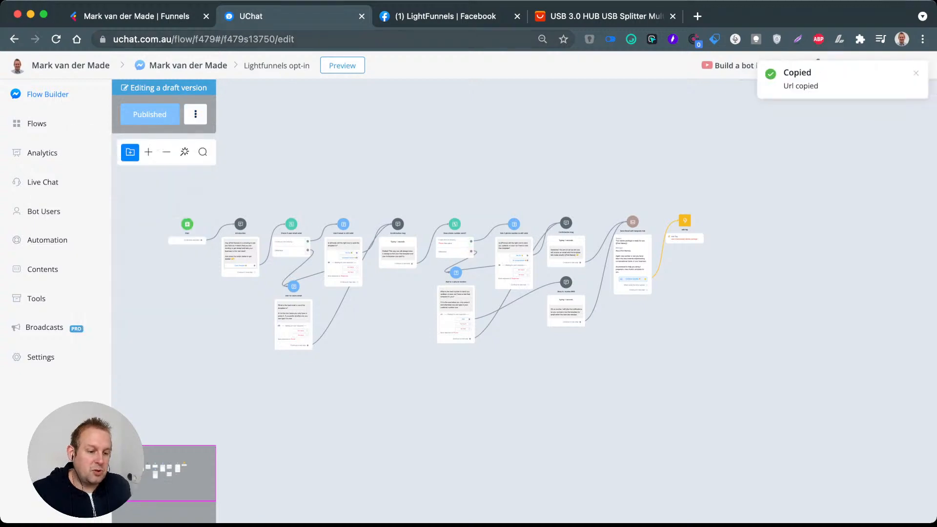
# Step: Back in Lightfunnels, paste the copied Messenger URL as the button's link and remove its "__draft" ending
pyautogui.click(136, 16)
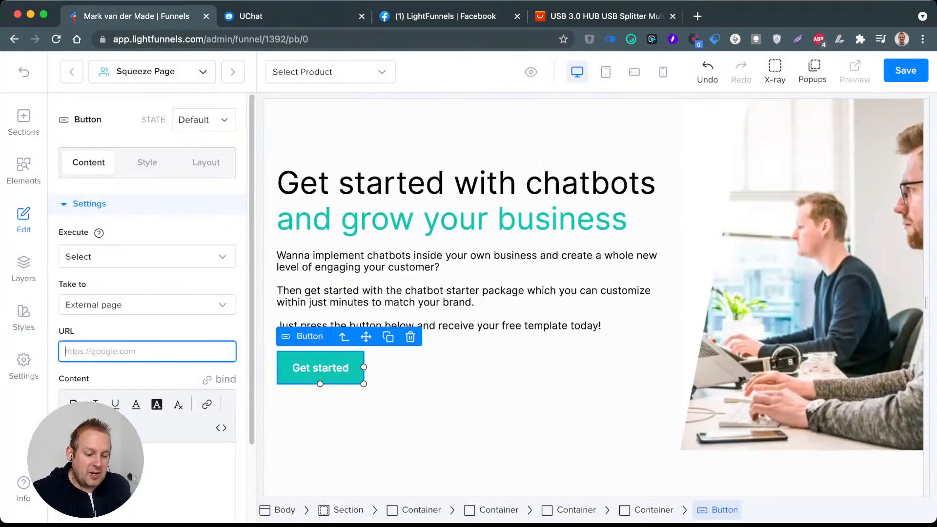
pyautogui.press('super+v')
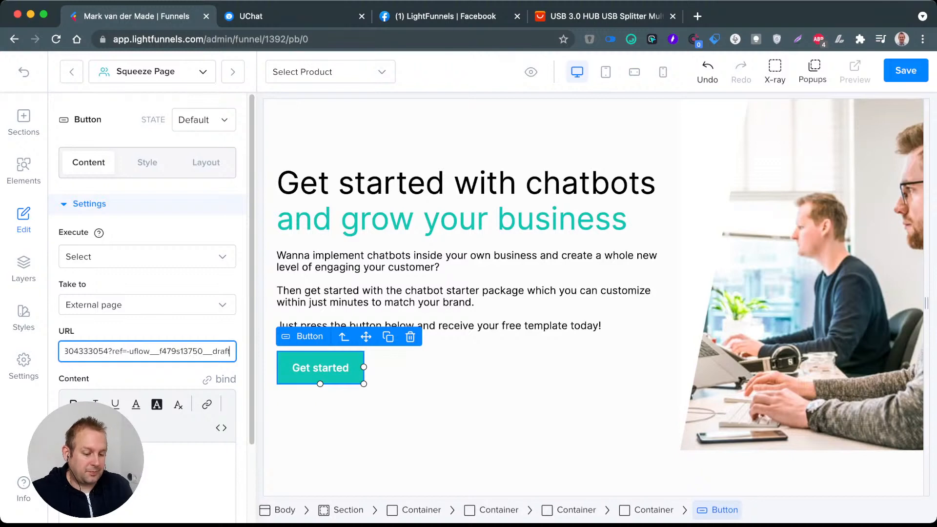
pyautogui.press('BackSpace')
pyautogui.press('BackSpace')
pyautogui.press('BackSpace')
pyautogui.press('BackSpace')
pyautogui.press('BackSpace')
pyautogui.press('BackSpace')
pyautogui.press('BackSpace')
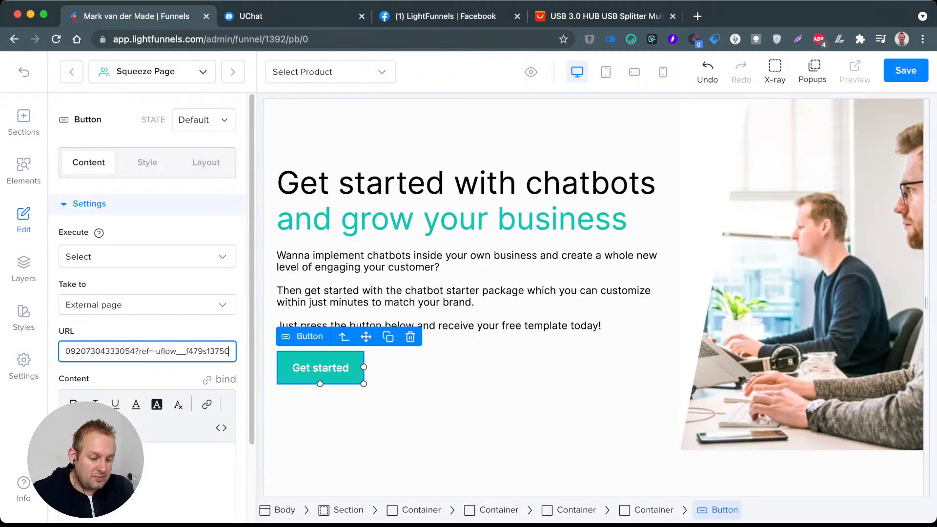
# Step: Replace the button's label with "Claim Free Template"
pyautogui.press('Tab')
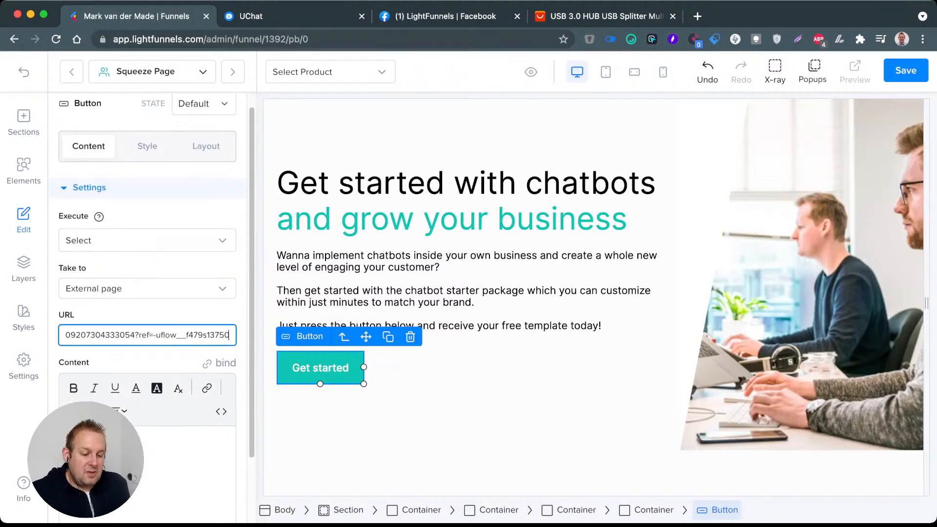
pyautogui.write('Claim Free')
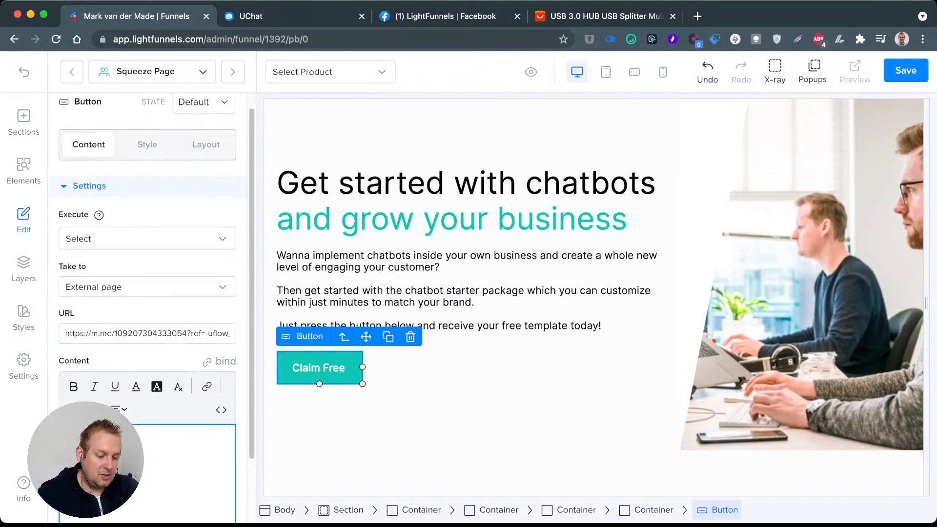
pyautogui.write(' Template')
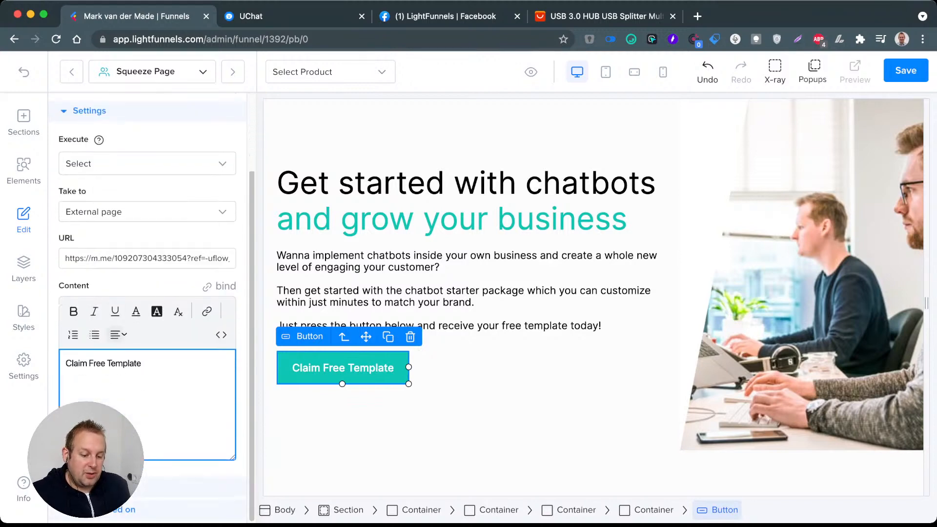
# Step: Set the font weight of the "Claim Free Template" button to 900
pyautogui.scroll(2, 147, 164)
pyautogui.click(147, 163)
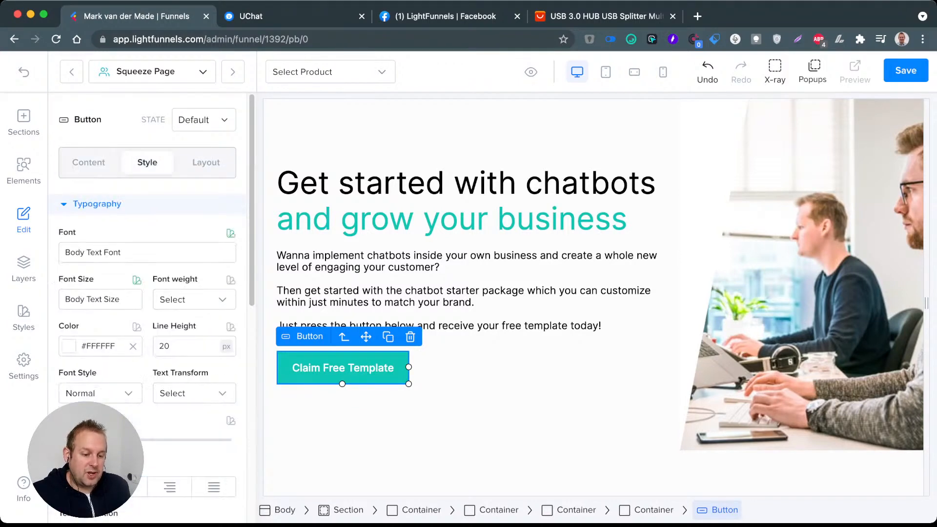
pyautogui.click(194, 300)
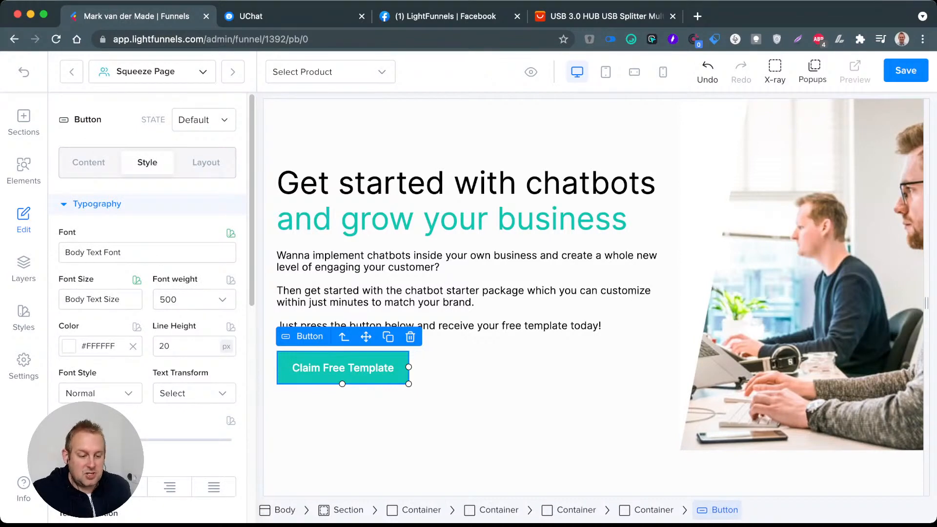
pyautogui.click(194, 299)
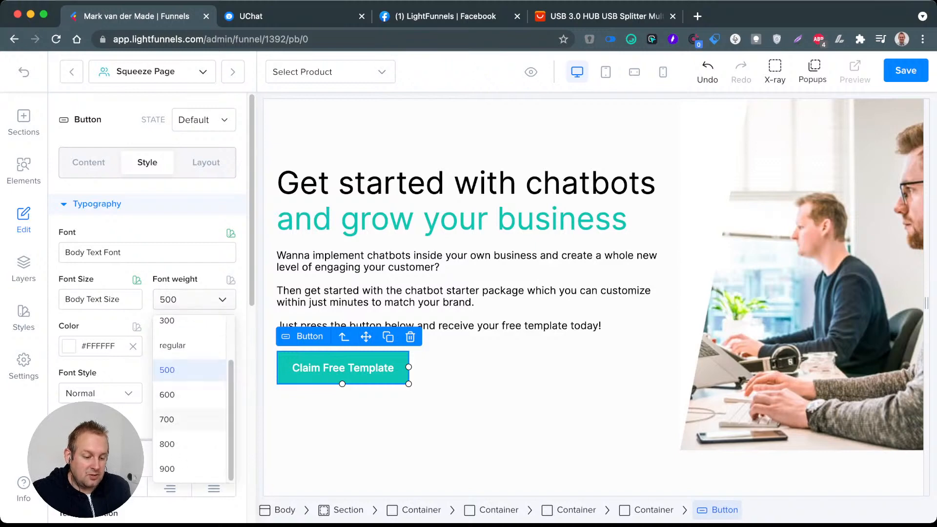
pyautogui.click(190, 468)
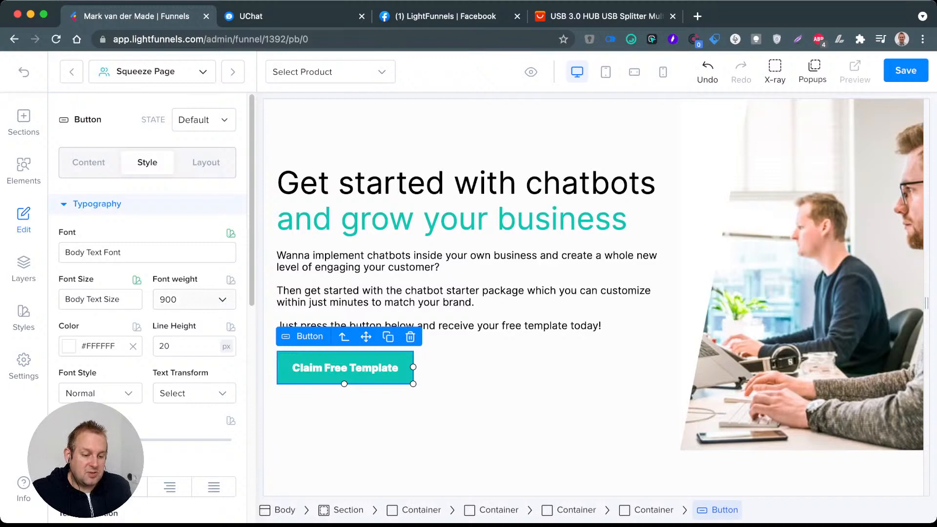
# Step: Try line heights of 10 px and 50 px on the button text and set it back to 20 px
pyautogui.doubleClick(162, 346)
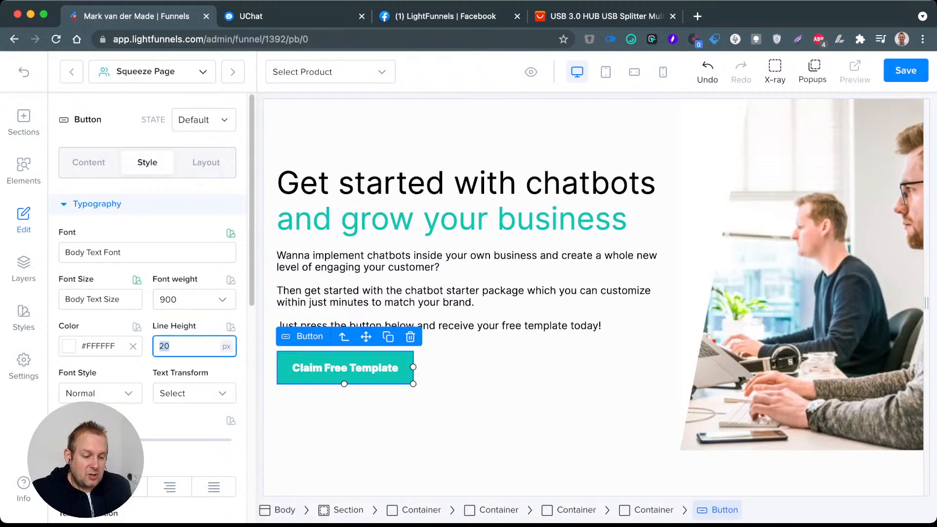
pyautogui.write('10')
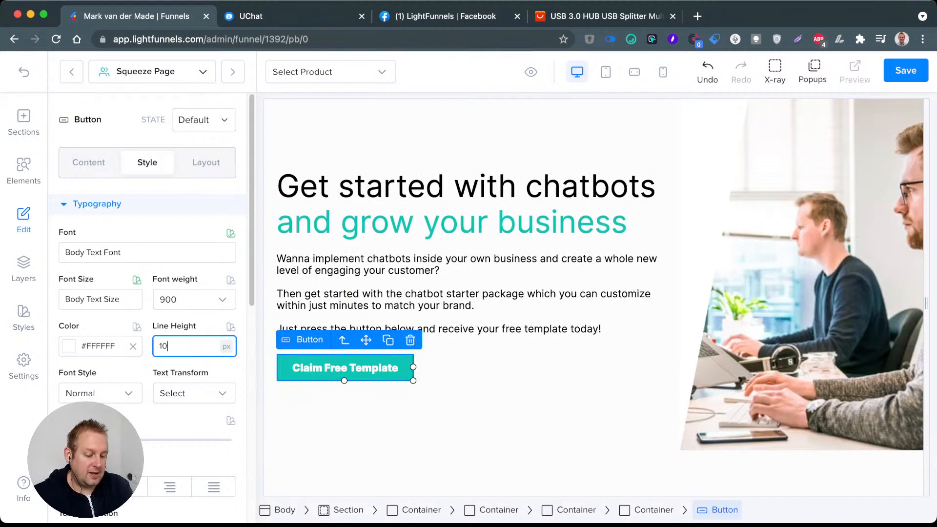
pyautogui.press('BackSpace')
pyautogui.press('BackSpace')
pyautogui.write('50')
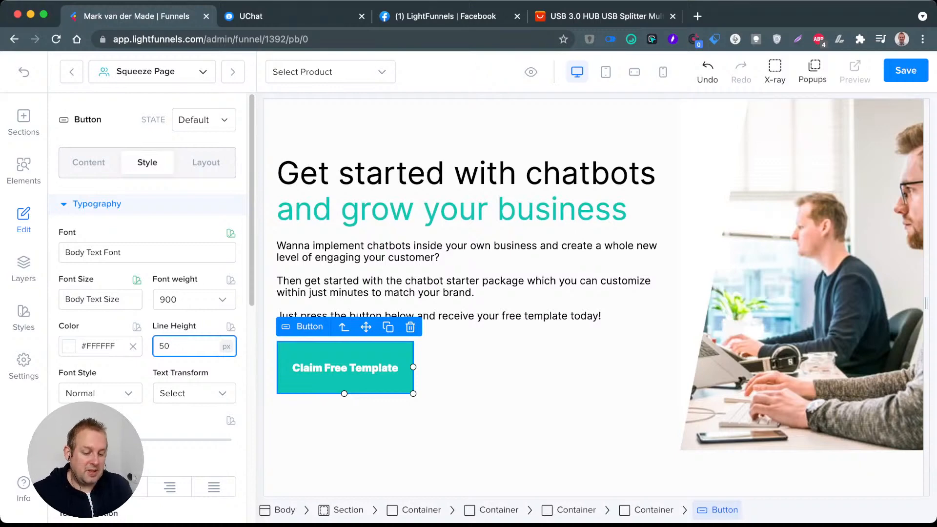
pyautogui.press('BackSpace')
pyautogui.press('BackSpace')
pyautogui.write('20')
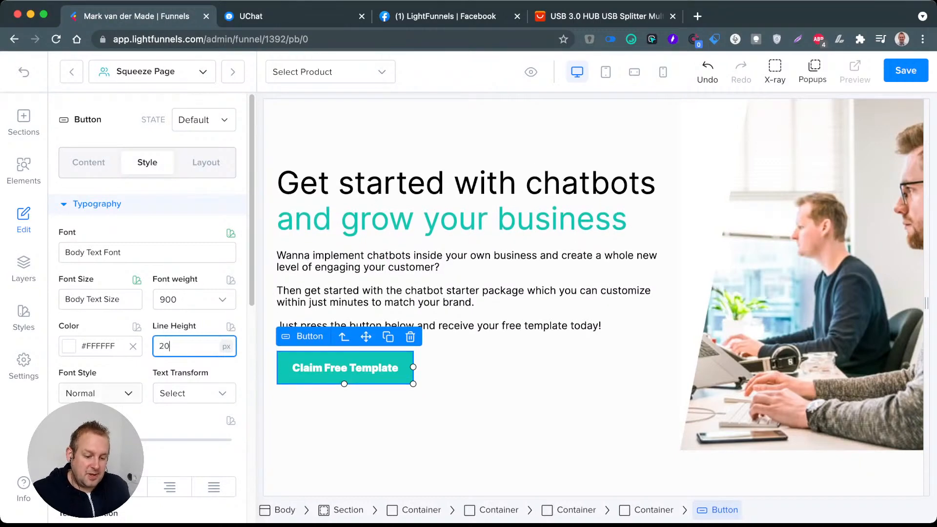
# Step: Style the button text as italic and upper case with a letter spacing of 4 px
pyautogui.scroll(-3, 146, 312)
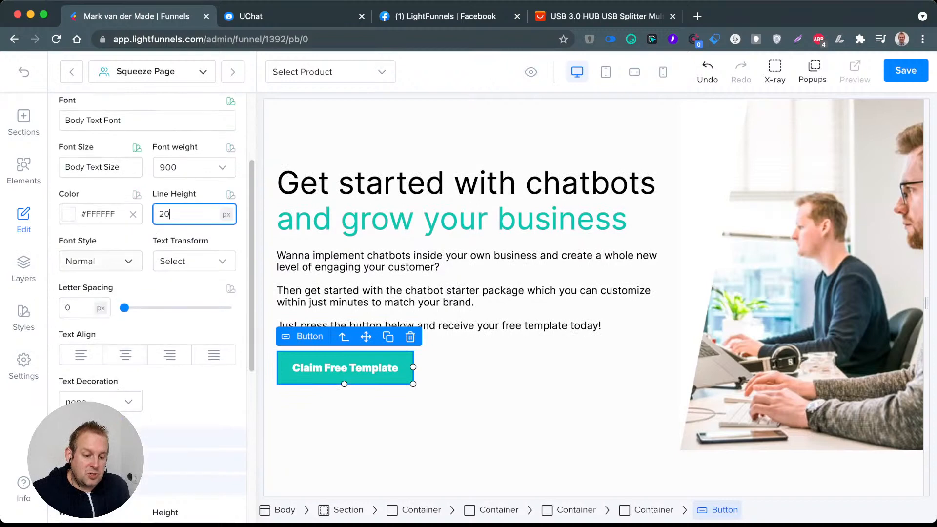
pyautogui.click(100, 261)
pyautogui.click(98, 315)
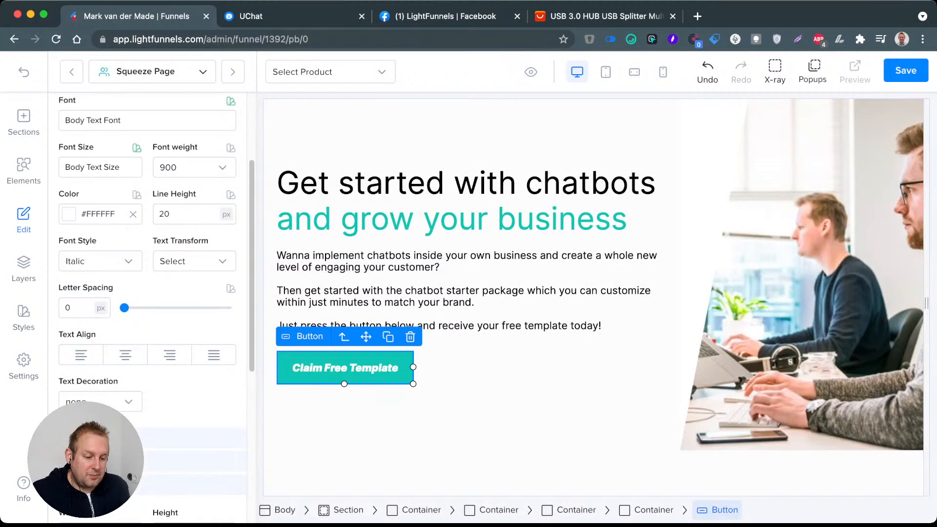
pyautogui.click(194, 261)
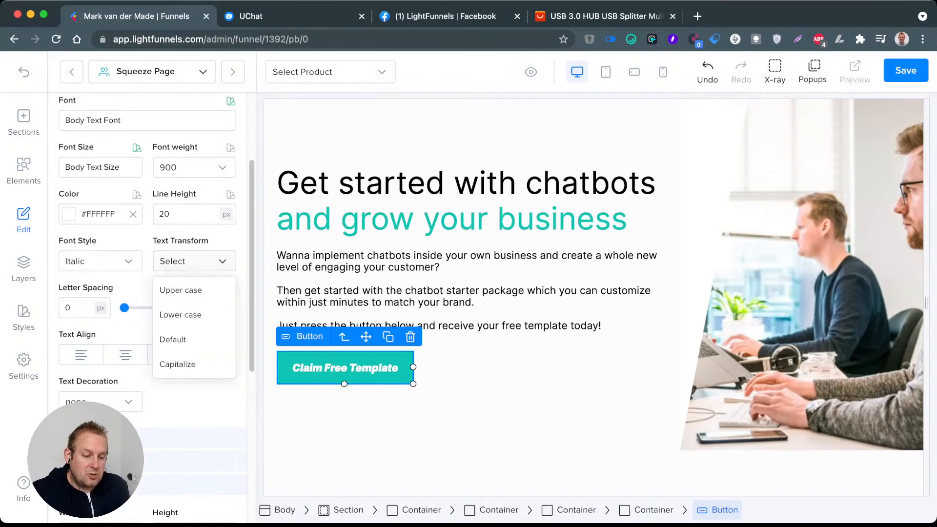
pyautogui.click(180, 290)
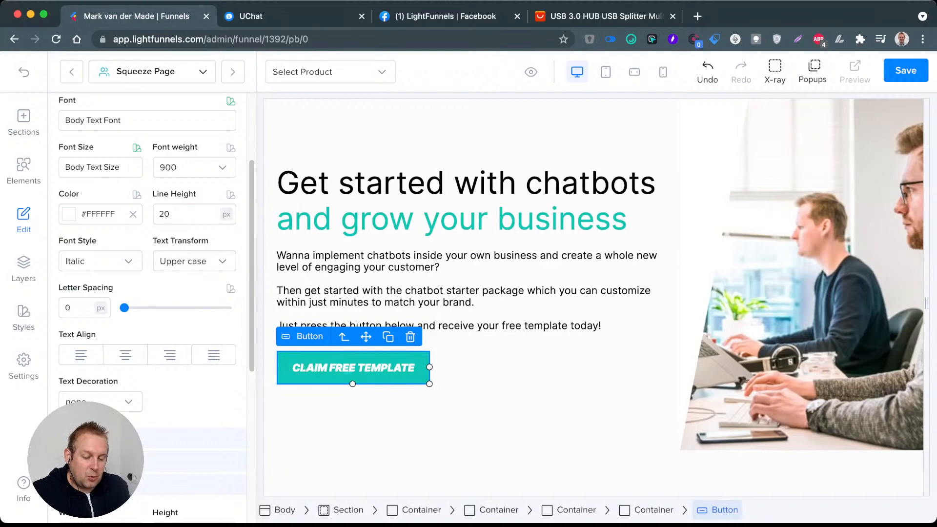
pyautogui.moveTo(124, 307); pyautogui.dragTo(181, 307)
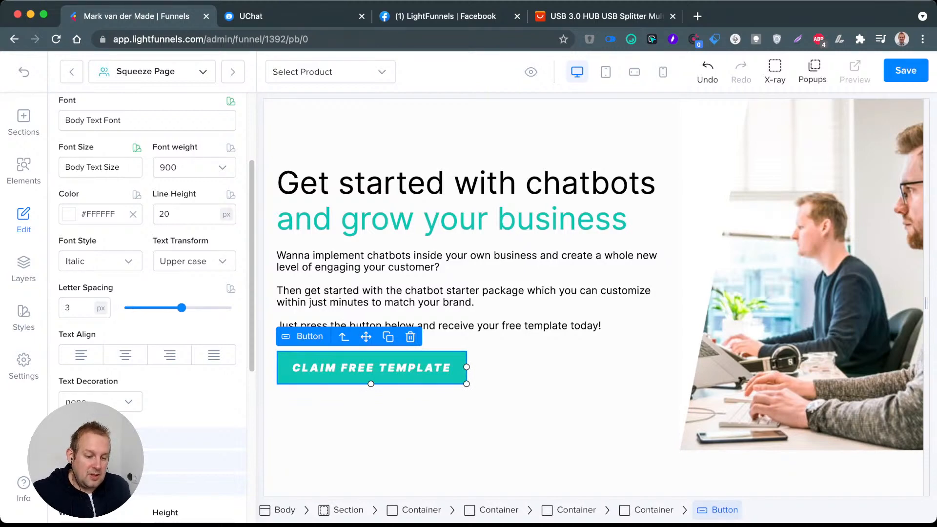
pyautogui.moveTo(181, 307); pyautogui.dragTo(189, 307)
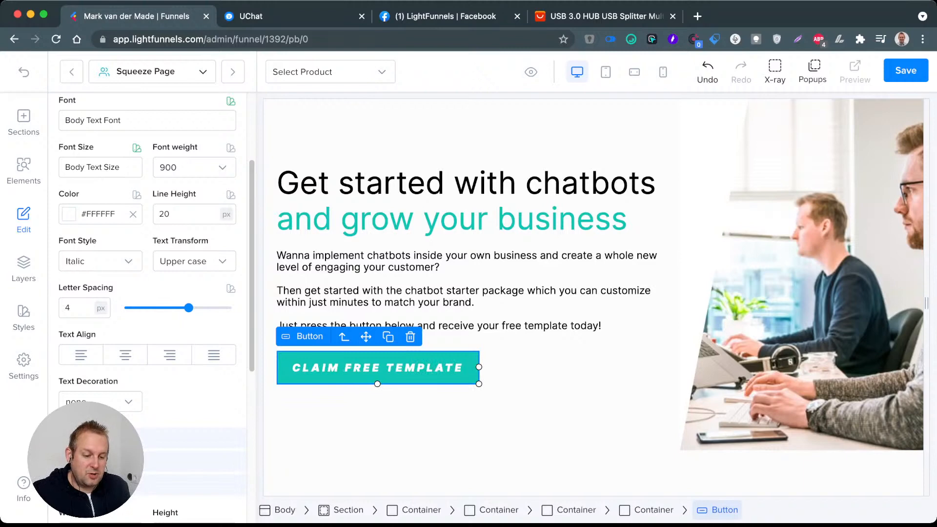
# Step: Try an underline on the button text and set the text decoration back to none
pyautogui.click(101, 403)
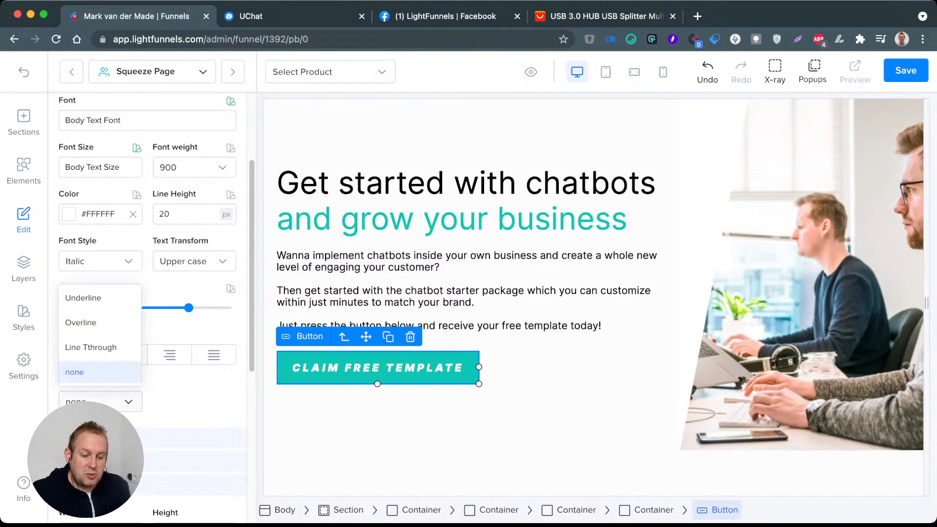
pyautogui.click(100, 298)
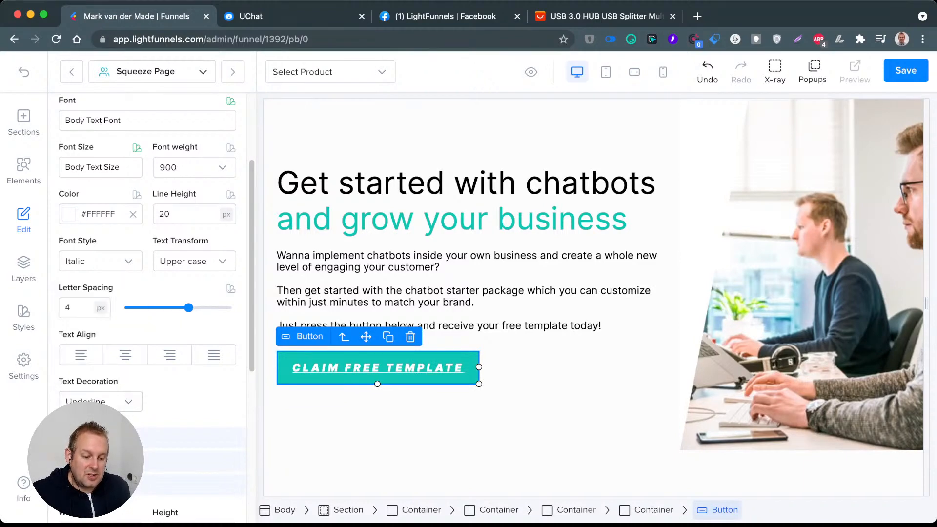
pyautogui.click(100, 401)
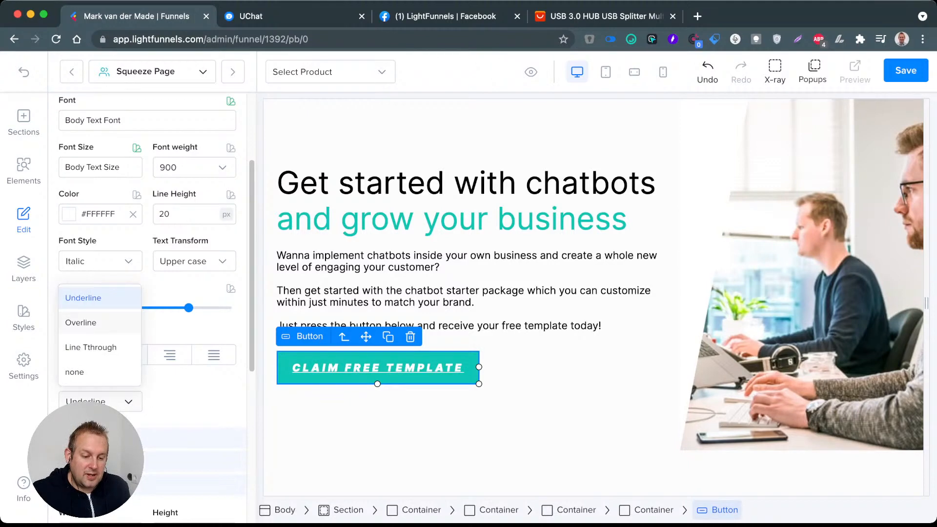
pyautogui.click(74, 372)
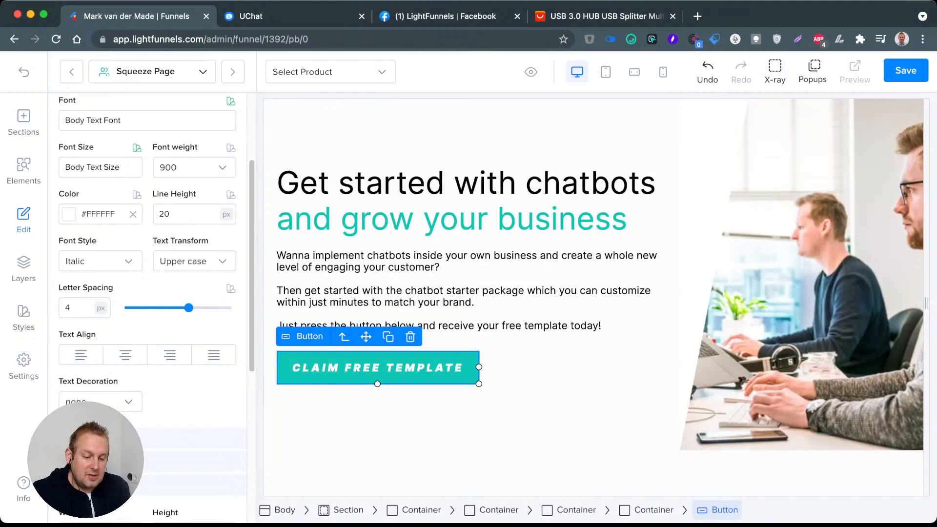
pyautogui.scroll(-3, 146, 308)
pyautogui.scroll(5, 146, 308)
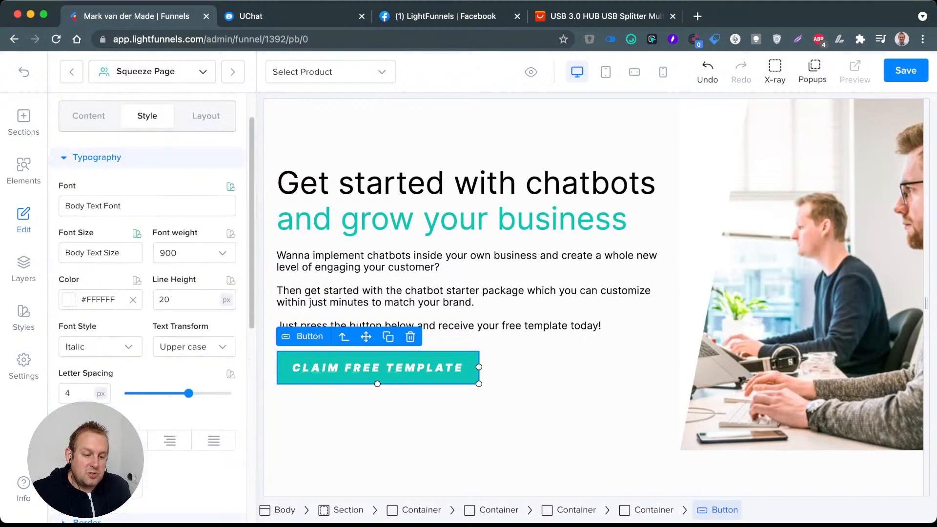
pyautogui.scroll(-8, 146, 308)
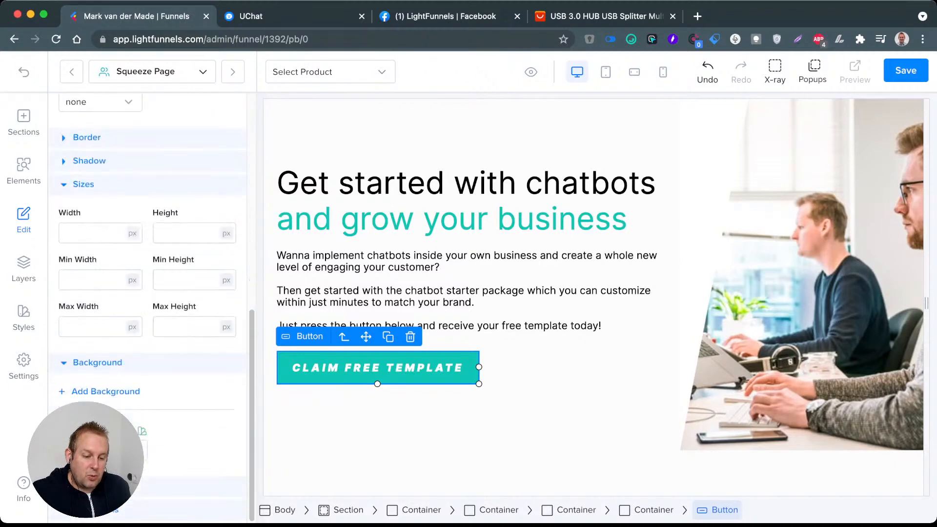
# Step: Try a dashed border style on the "Claim Free Template" button
pyautogui.scroll(3, 146, 307)
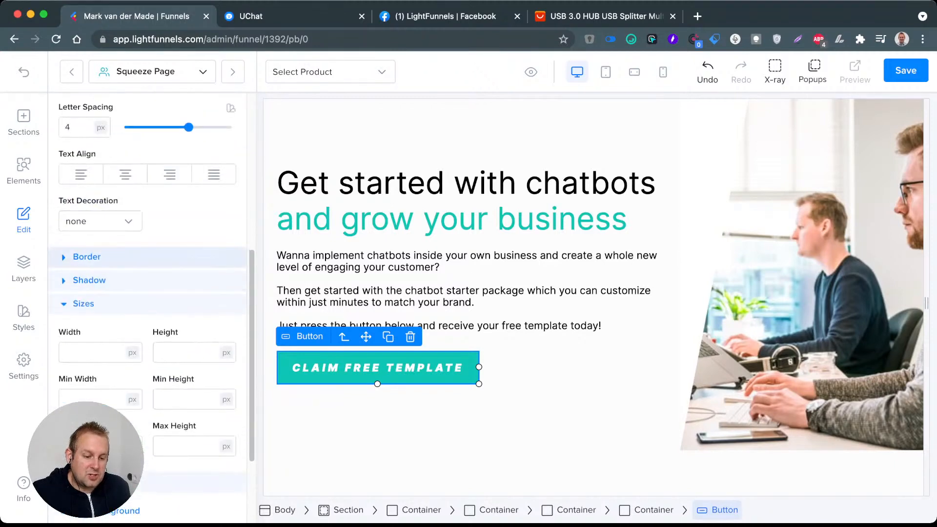
pyautogui.click(112, 258)
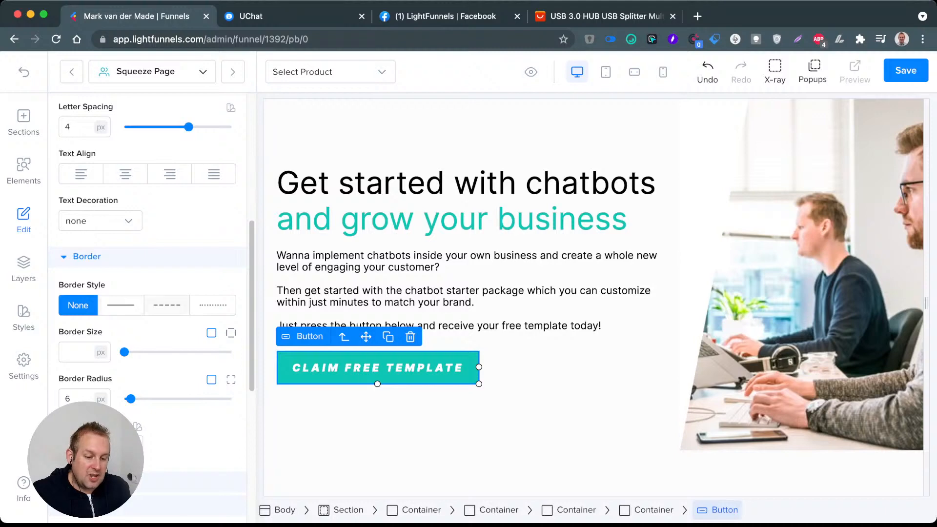
pyautogui.click(167, 306)
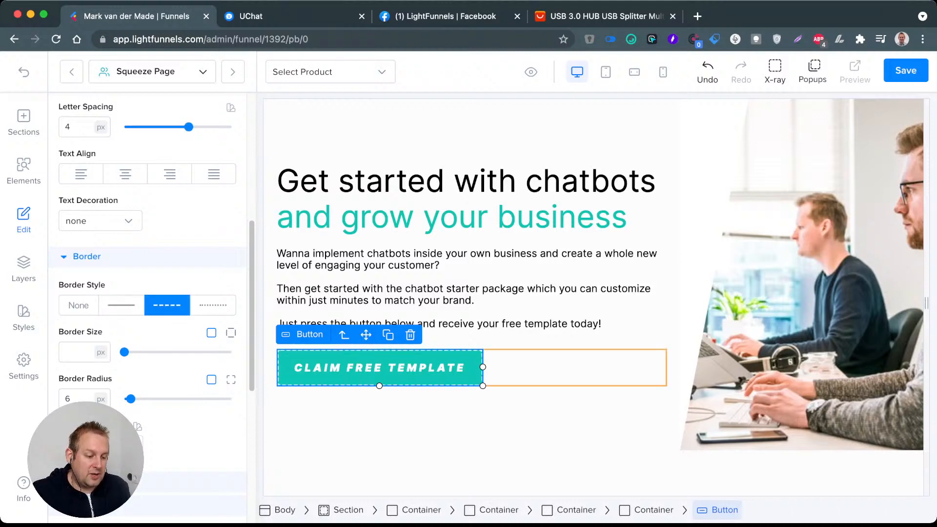
# Step: Try a dashed border on the container around the text and set its border style back to none
pyautogui.click(463, 428)
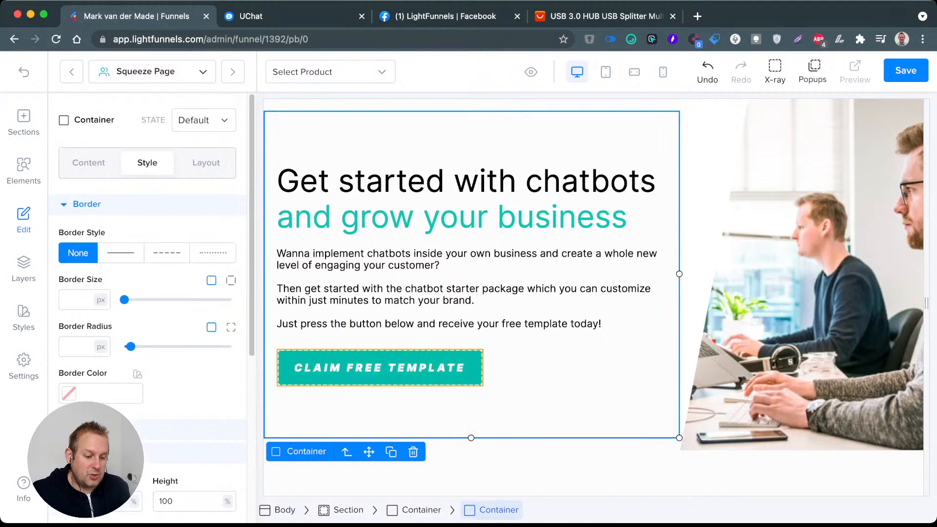
pyautogui.click(167, 252)
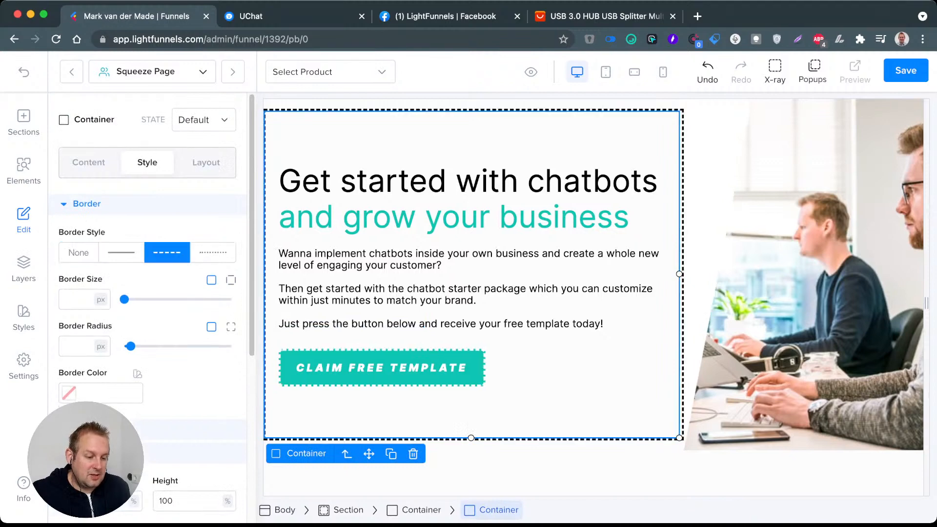
pyautogui.click(79, 252)
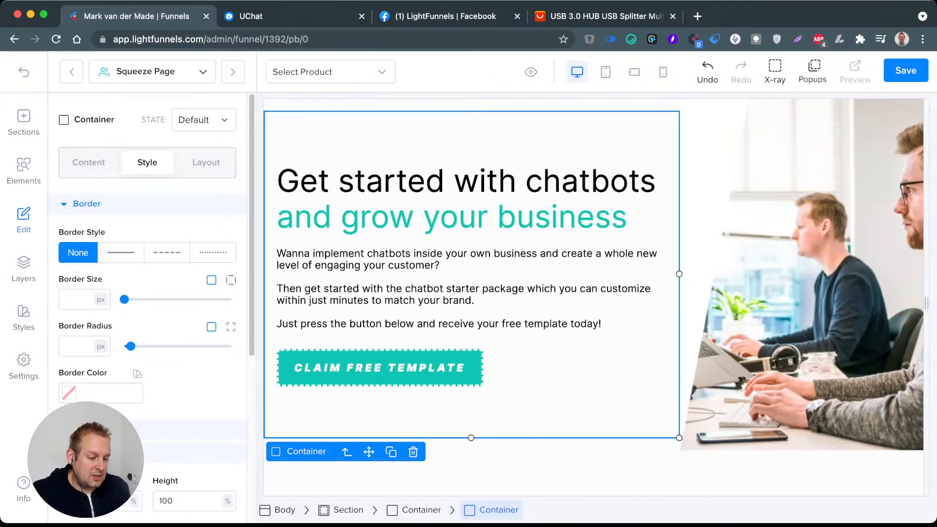
# Step: Try dotted and solid borders on the "Claim Free Template" button and set its border style to none
pyautogui.click(380, 368)
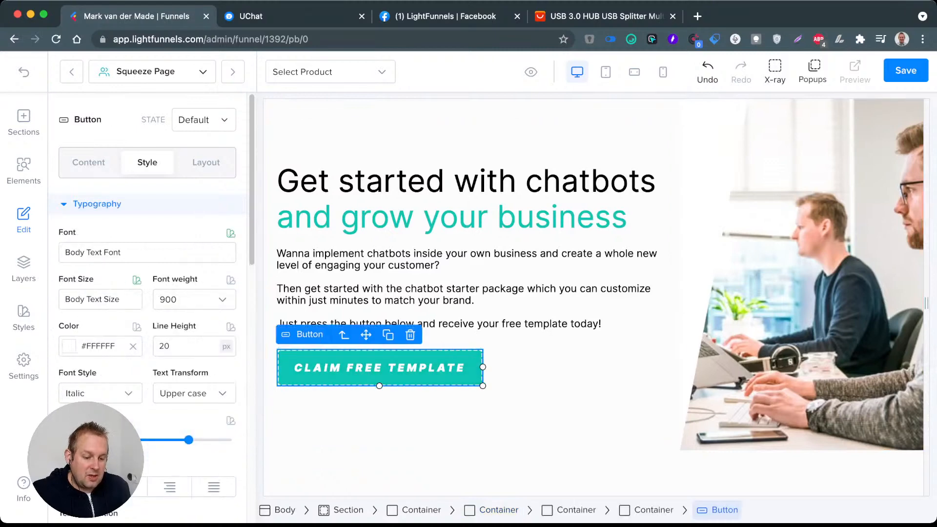
pyautogui.scroll(-7, 146, 293)
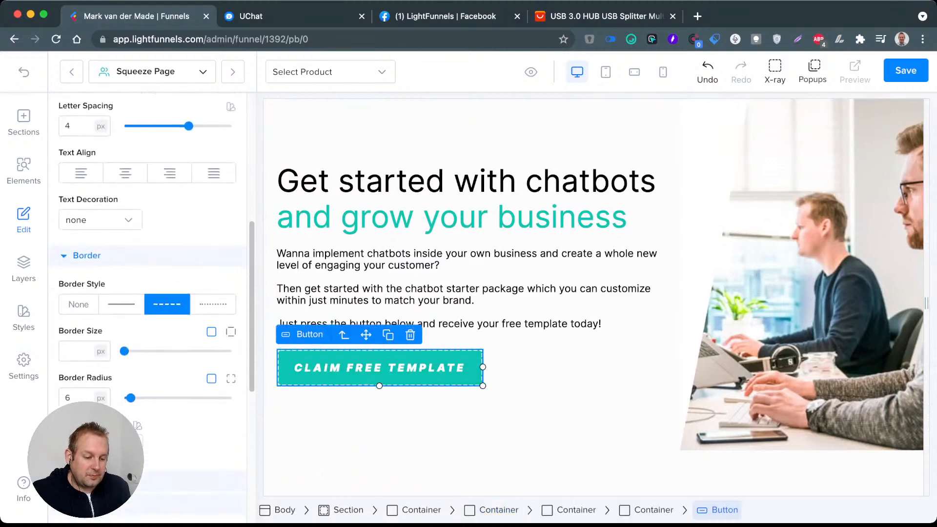
pyautogui.click(214, 304)
pyautogui.click(121, 304)
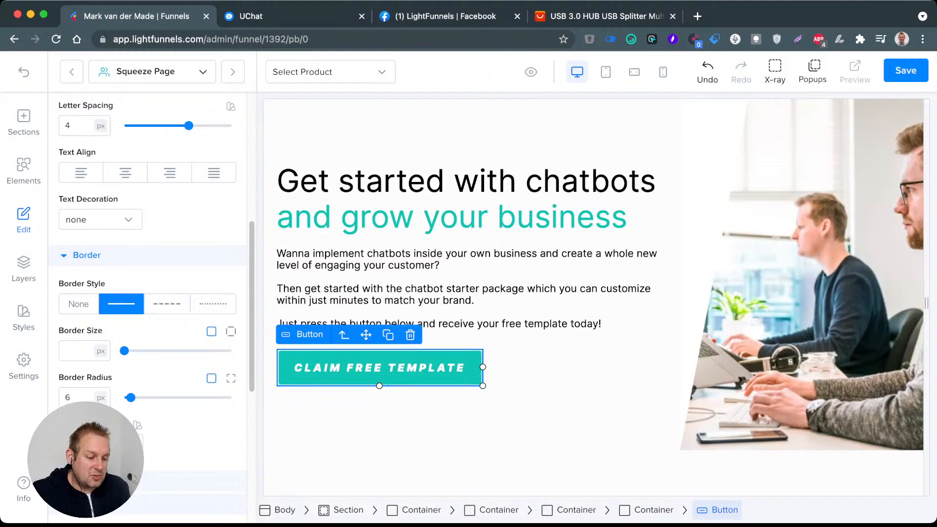
pyautogui.click(78, 304)
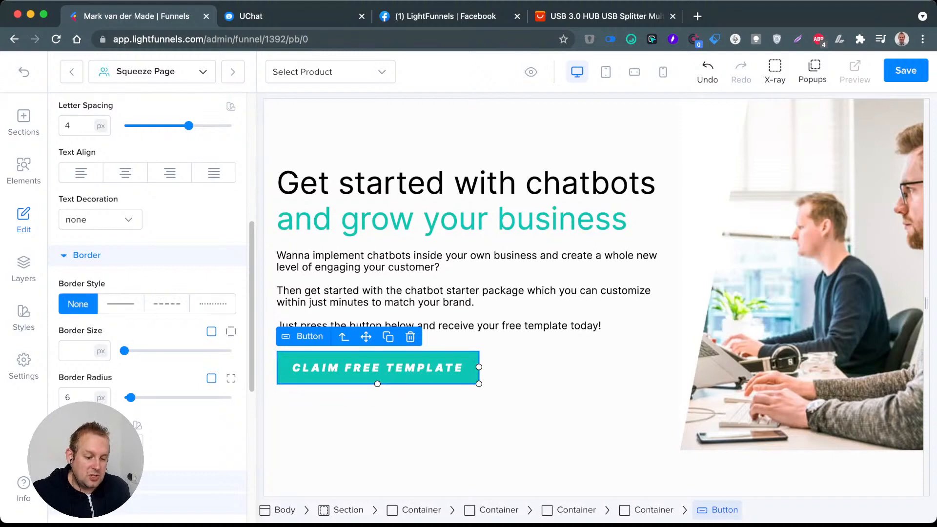
# Step: Set the border radius of the "Claim Free Template" button to 20 px and deselect the button to check its corners
pyautogui.scroll(-5, 147, 307)
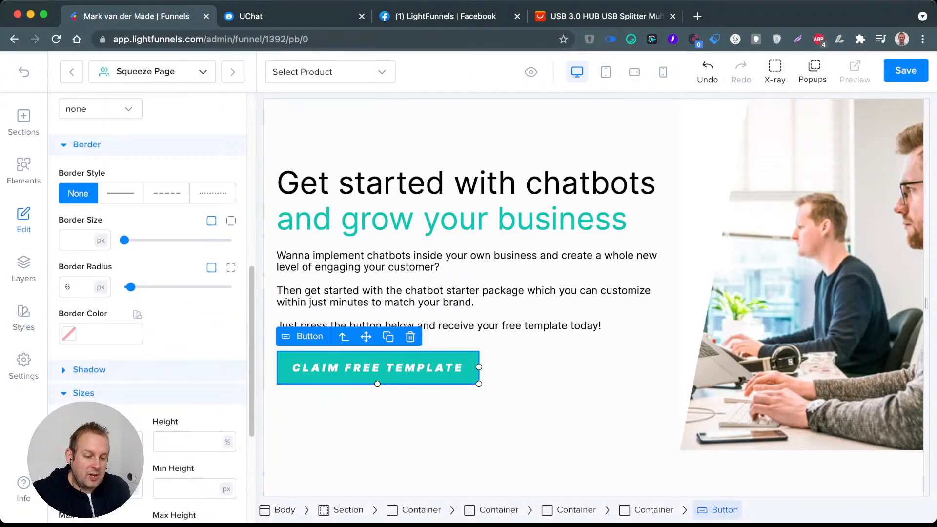
pyautogui.click(74, 287)
pyautogui.press('super+a')
pyautogui.write('20')
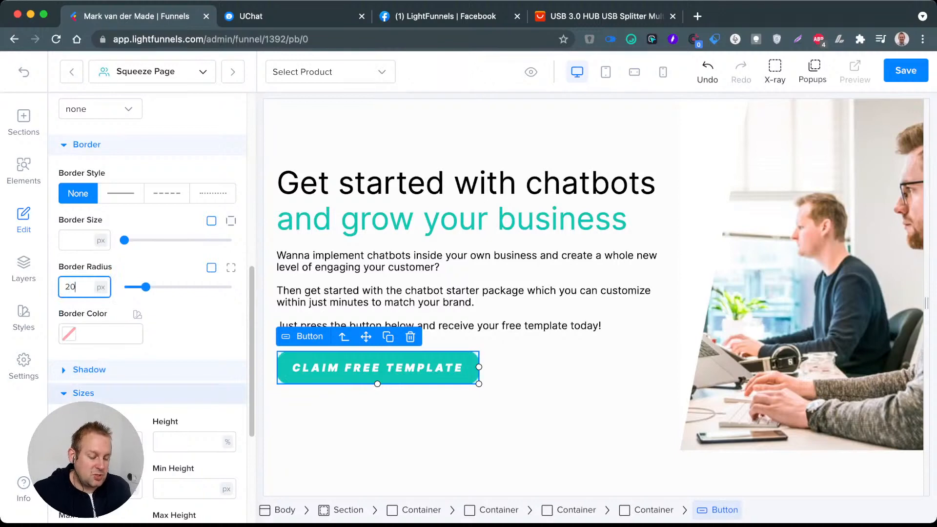
pyautogui.click(530, 370)
pyautogui.click(512, 408)
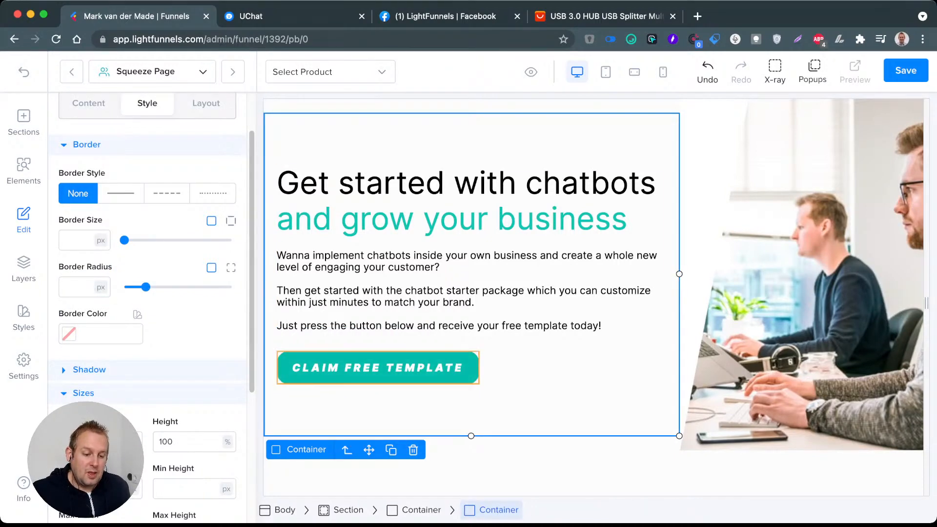
# Step: Examine the style options for the container's Hover state and return the container to its Default state
pyautogui.scroll(2, 151, 307)
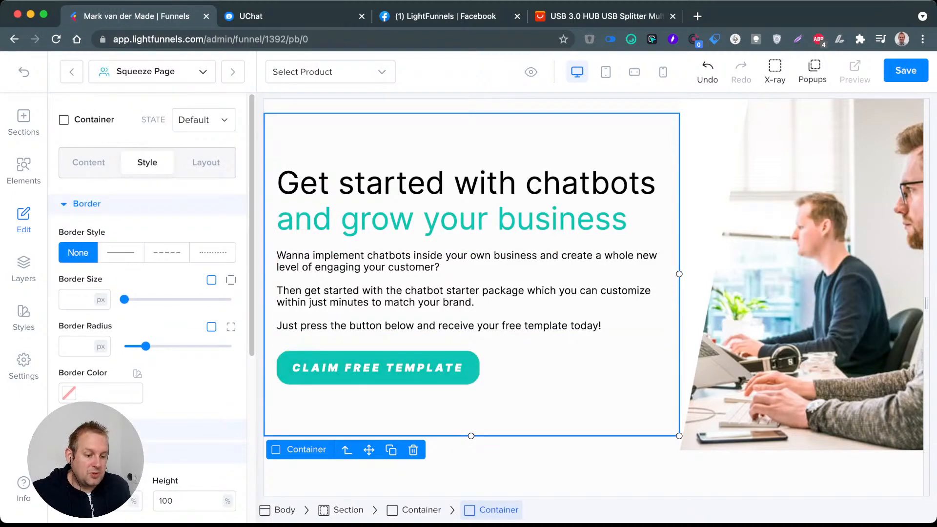
pyautogui.click(204, 120)
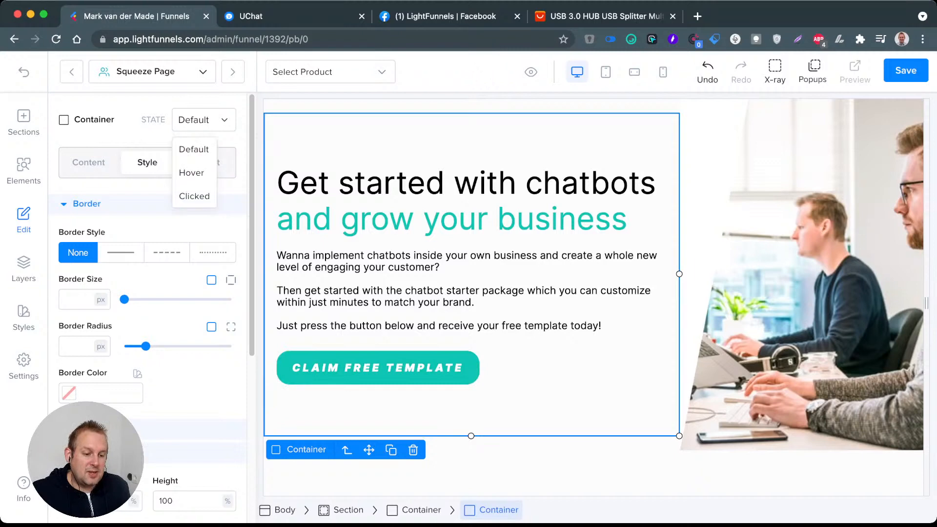
pyautogui.click(192, 173)
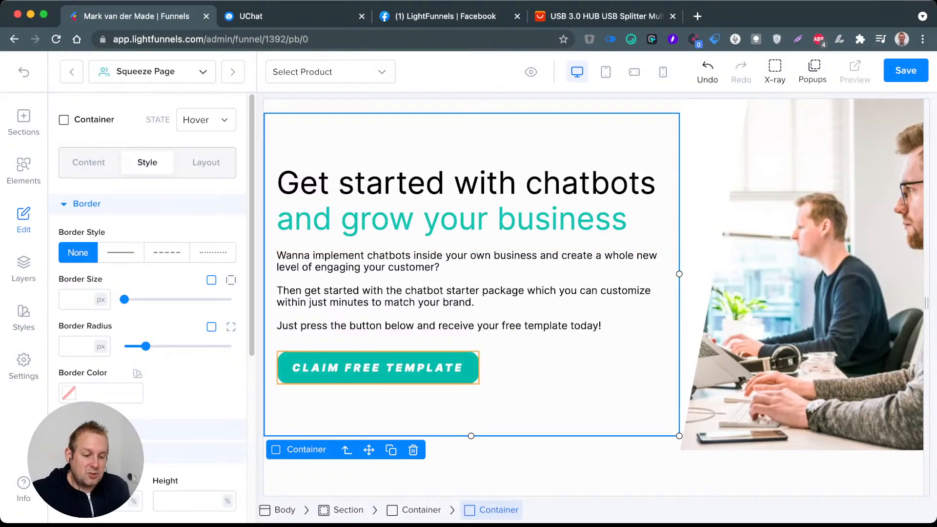
pyautogui.scroll(-2, 147, 308)
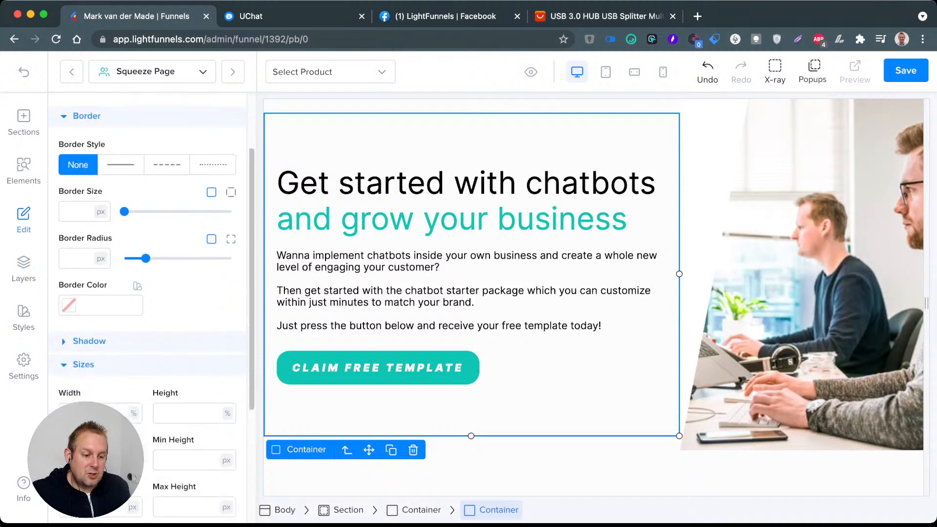
pyautogui.scroll(2, 146, 307)
pyautogui.scroll(-5, 146, 307)
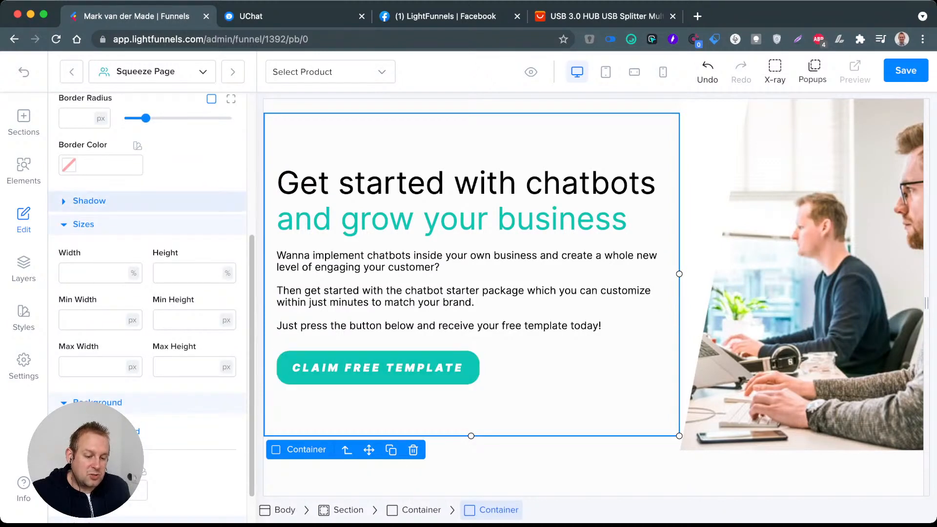
pyautogui.scroll(5, 146, 307)
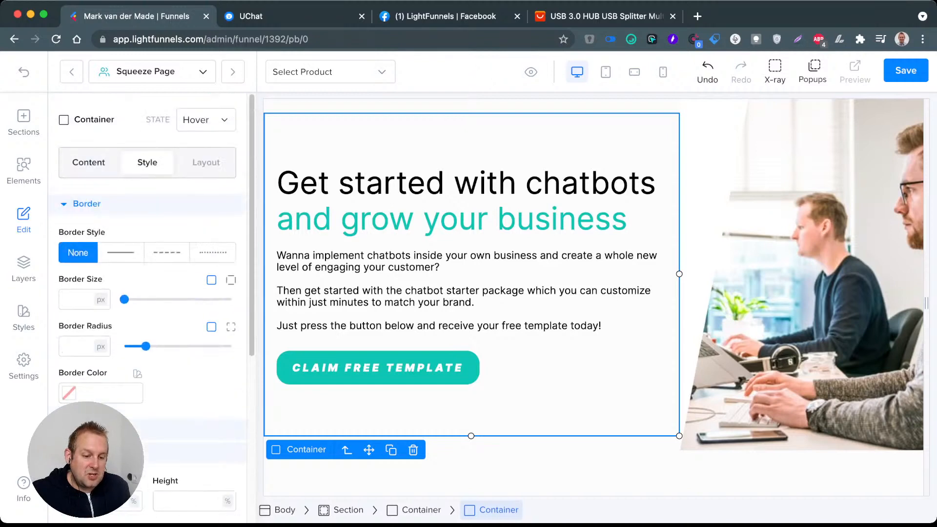
pyautogui.click(87, 204)
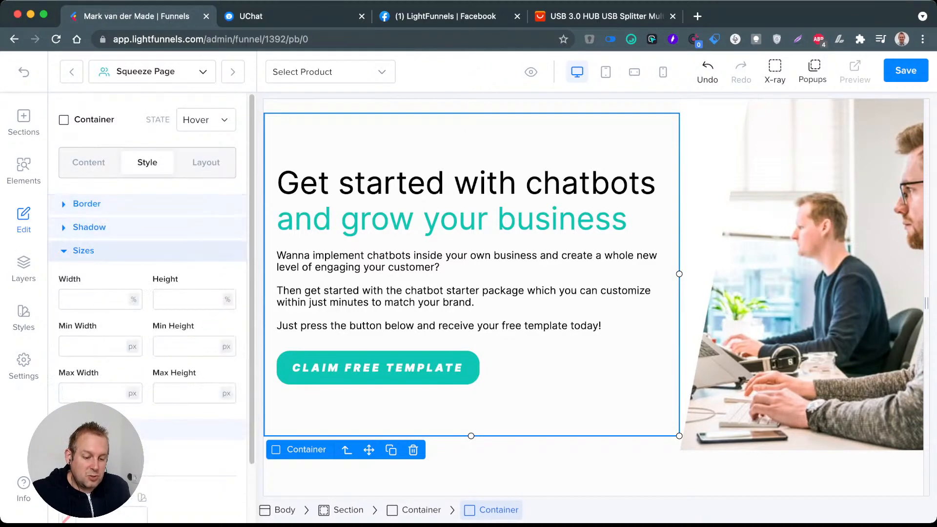
pyautogui.click(206, 120)
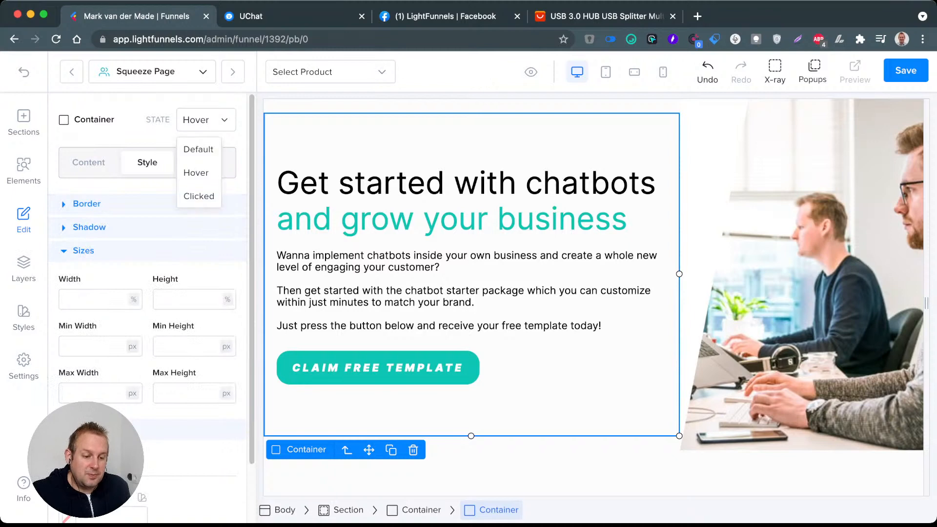
pyautogui.click(199, 149)
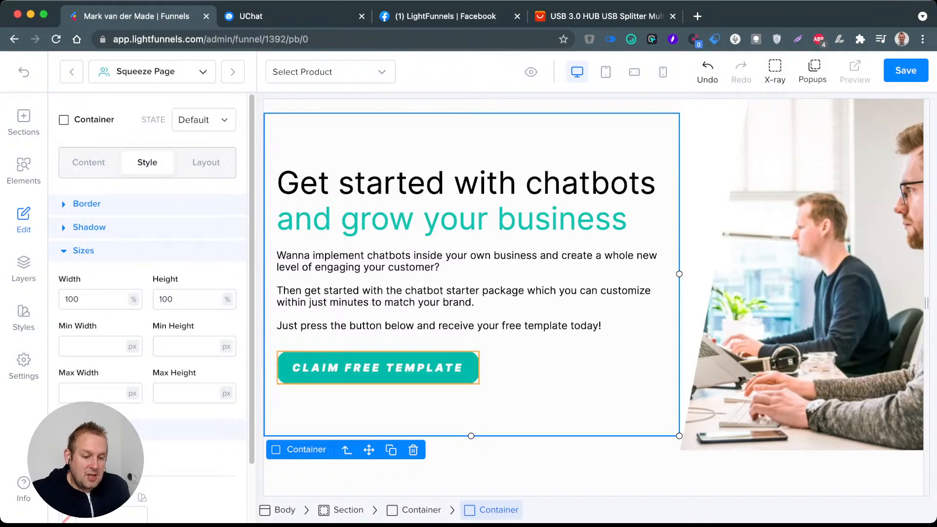
pyautogui.click(89, 163)
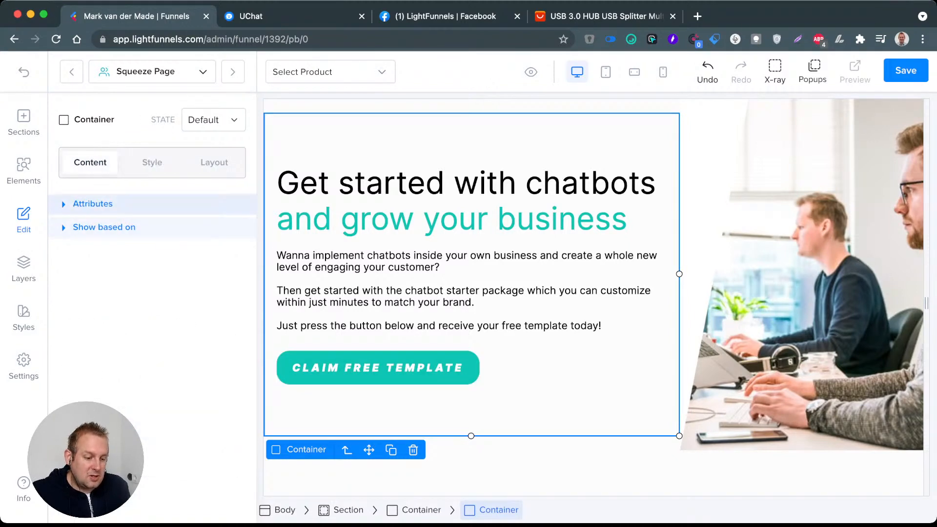
# Step: Switch the "Claim Free Template" button to its Hover state and go through its style settings
pyautogui.click(378, 368)
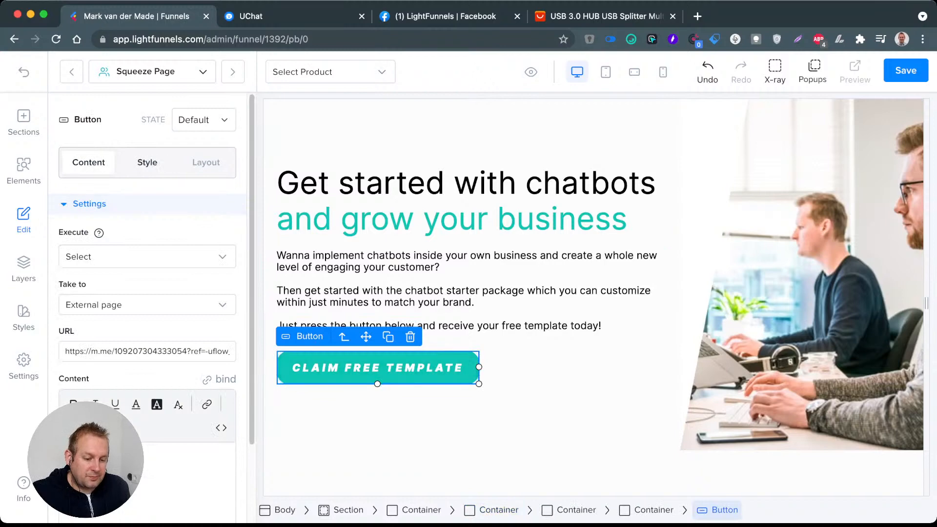
pyautogui.click(200, 120)
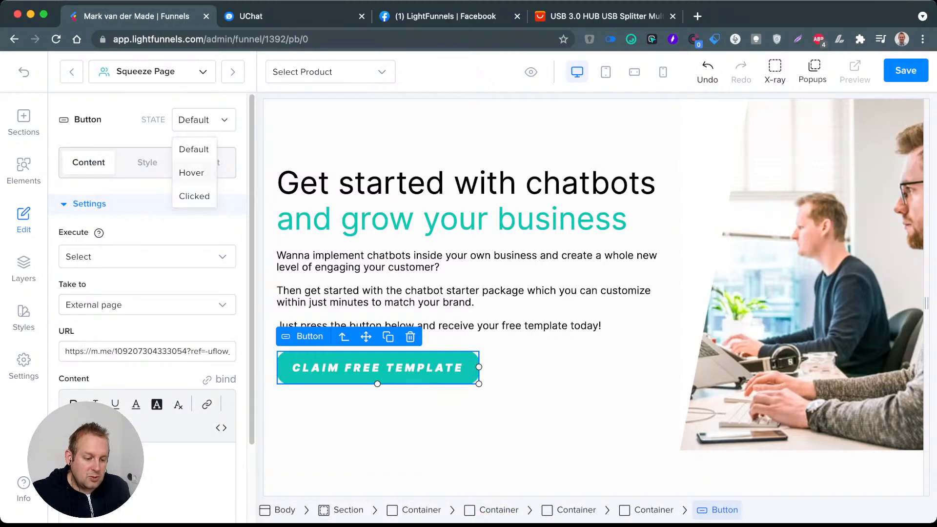
pyautogui.click(192, 172)
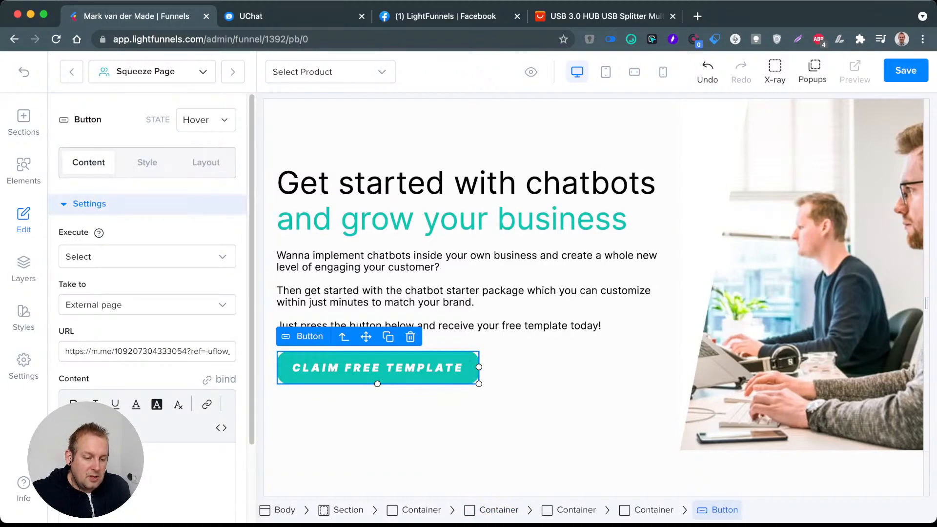
pyautogui.click(147, 162)
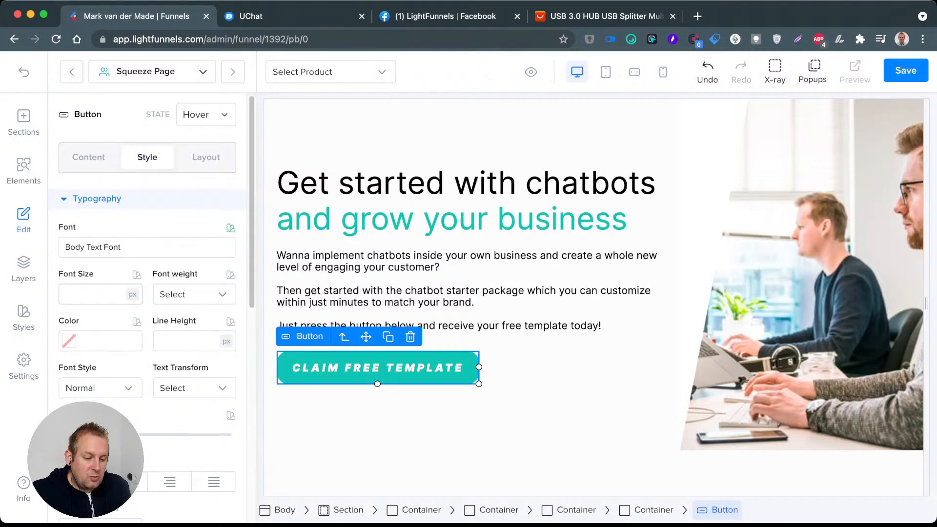
pyautogui.scroll(-1, 147, 303)
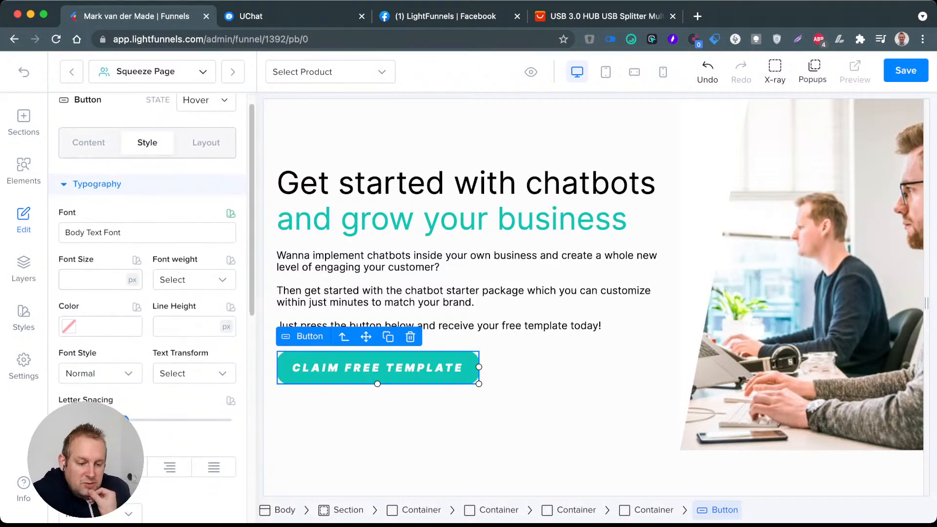
pyautogui.scroll(-2, 146, 303)
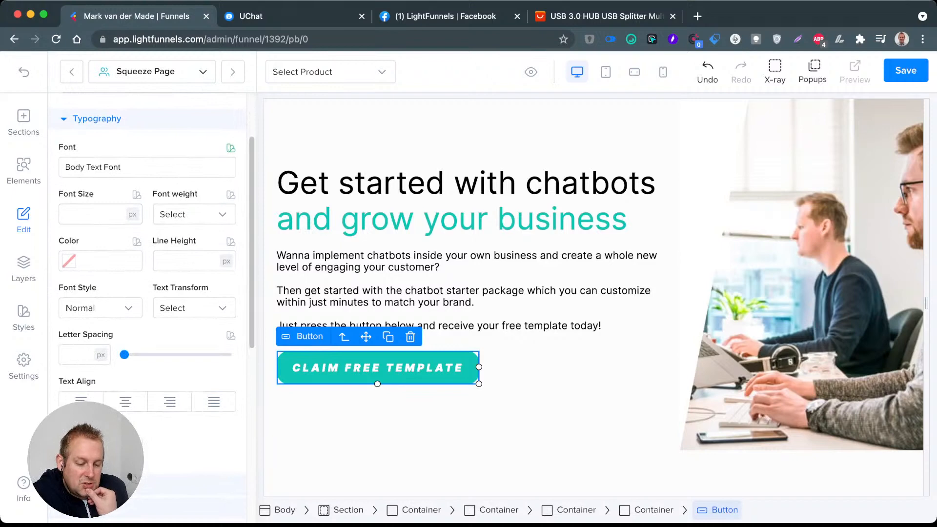
pyautogui.scroll(-3, 146, 283)
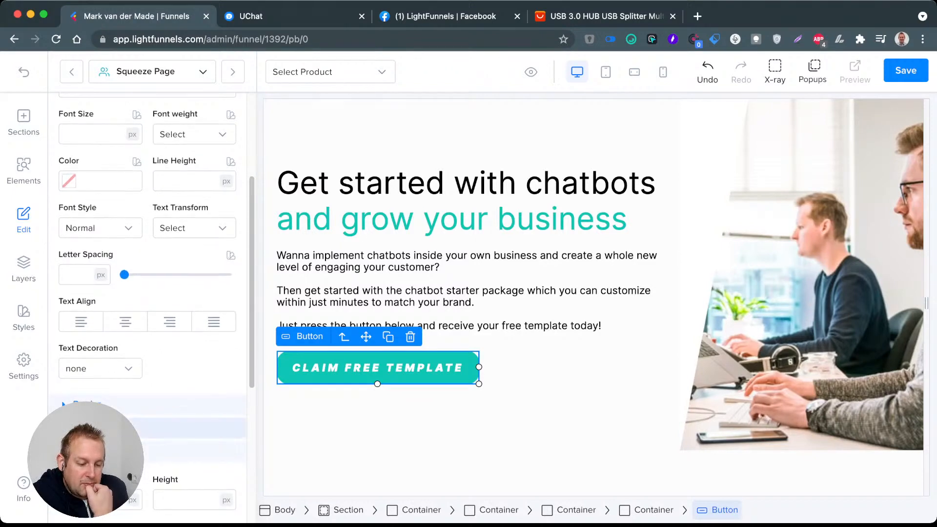
# Step: Add a shadow to the Hover state of the "Claim Free Template" button and colour it grey, #818182
pyautogui.click(103, 428)
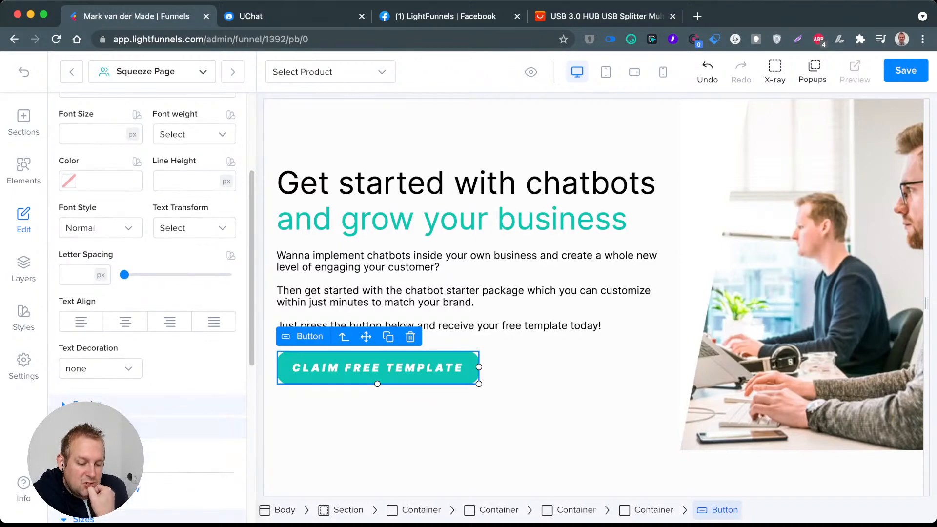
pyautogui.scroll(-1, 102, 428)
pyautogui.scroll(3, 103, 428)
pyautogui.scroll(-4, 146, 293)
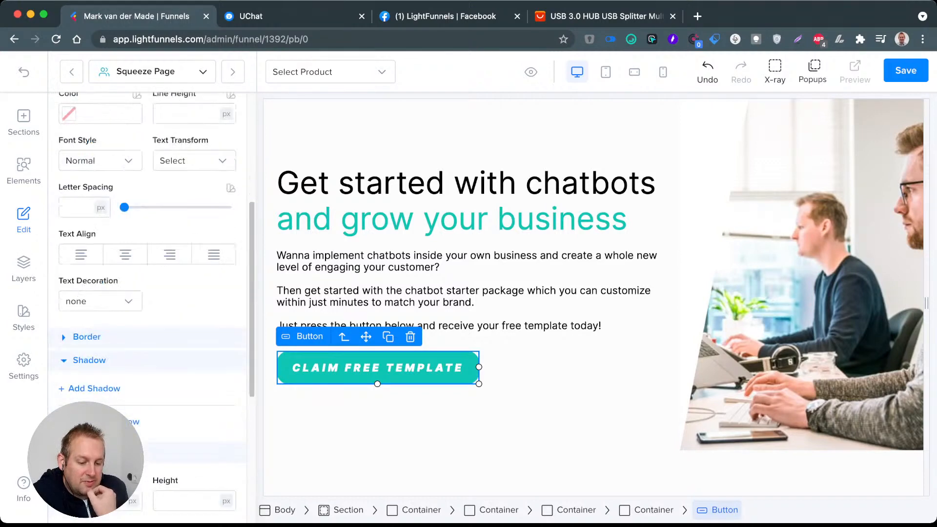
pyautogui.click(90, 388)
pyautogui.click(166, 418)
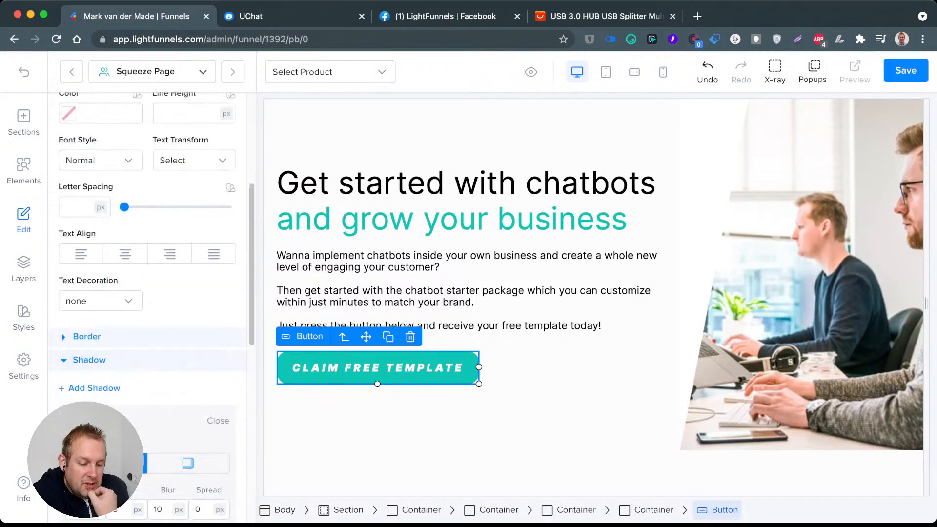
pyautogui.scroll(-3, 146, 292)
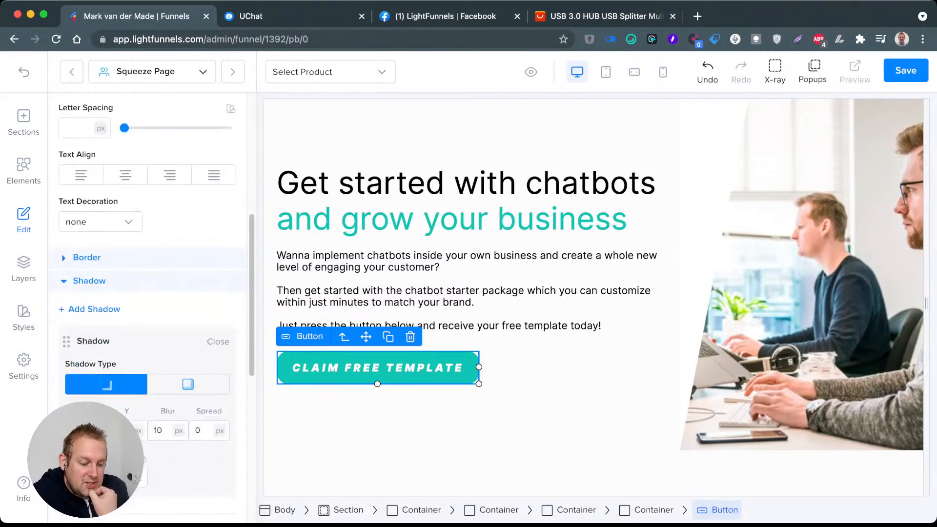
pyautogui.click(128, 477)
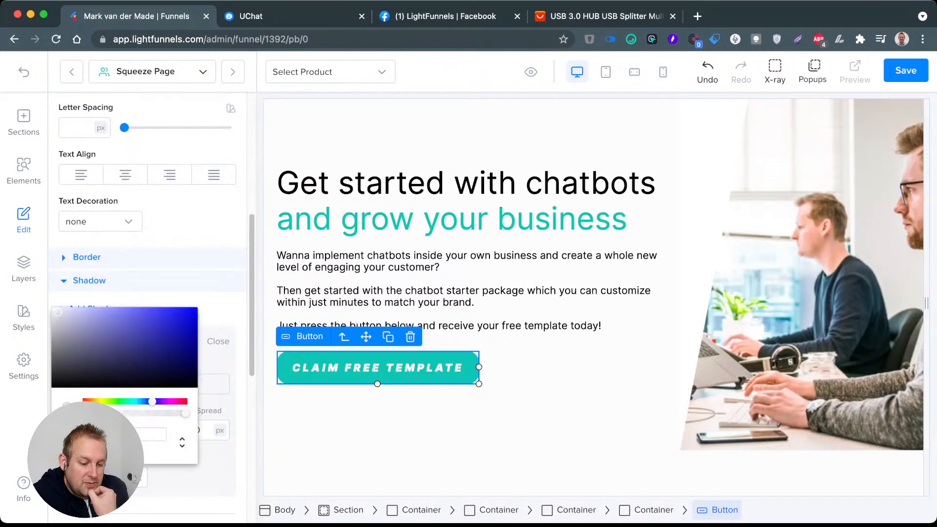
pyautogui.moveTo(71, 327); pyautogui.dragTo(54, 345)
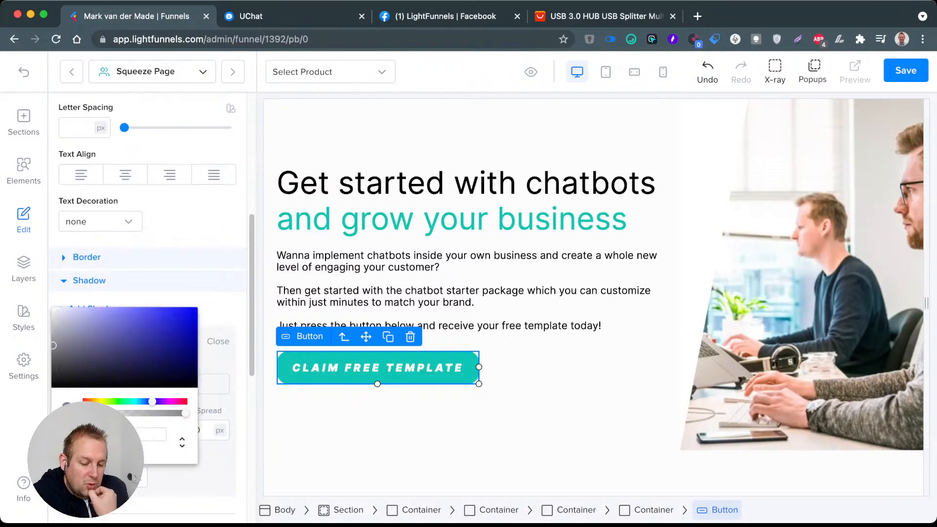
pyautogui.click(128, 477)
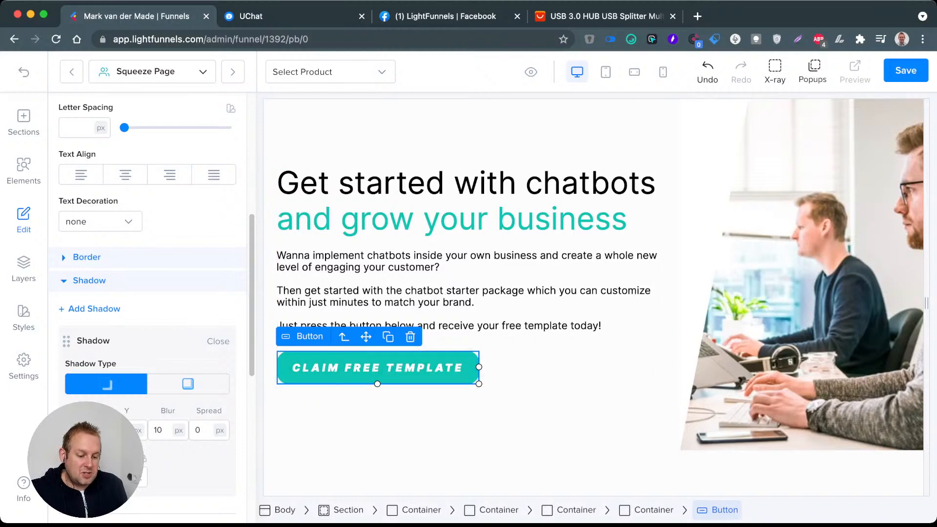
# Step: Try the Pulse and Rubber Band animations on the button's Hover state and clear the animation
pyautogui.scroll(-10, 147, 293)
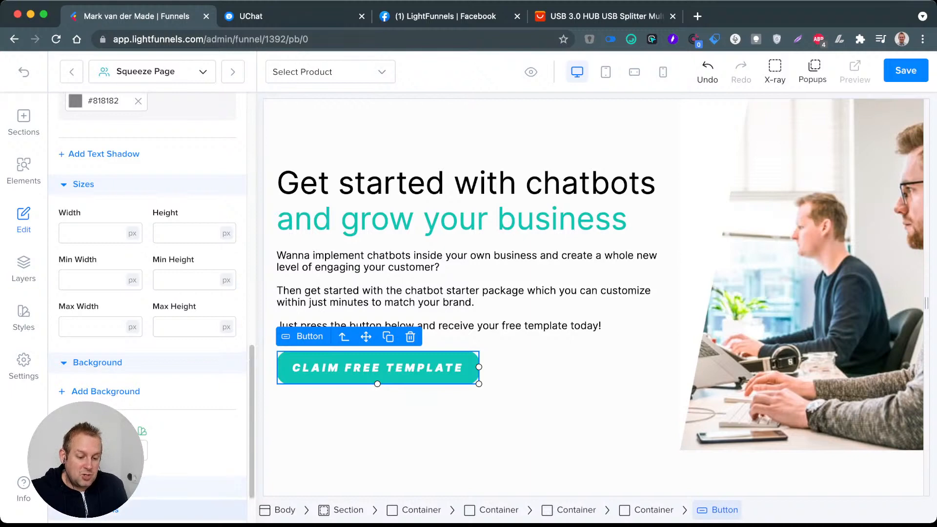
pyautogui.scroll(-3, 146, 292)
pyautogui.click(187, 497)
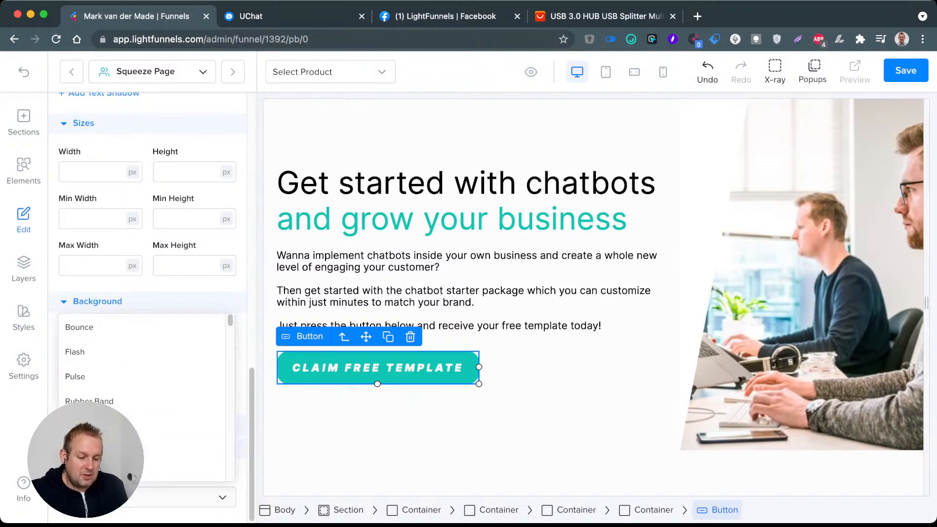
pyautogui.click(117, 375)
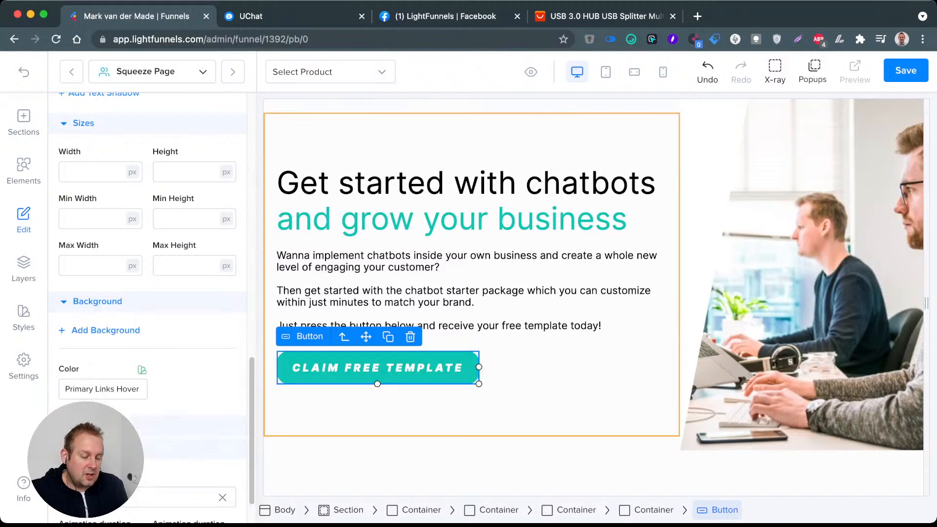
pyautogui.scroll(10, 146, 293)
pyautogui.scroll(-10, 146, 293)
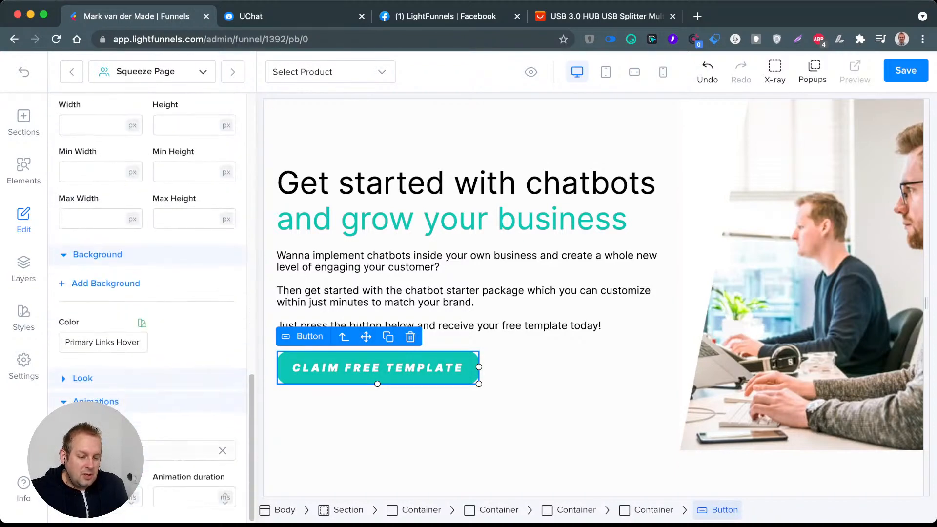
pyautogui.click(117, 450)
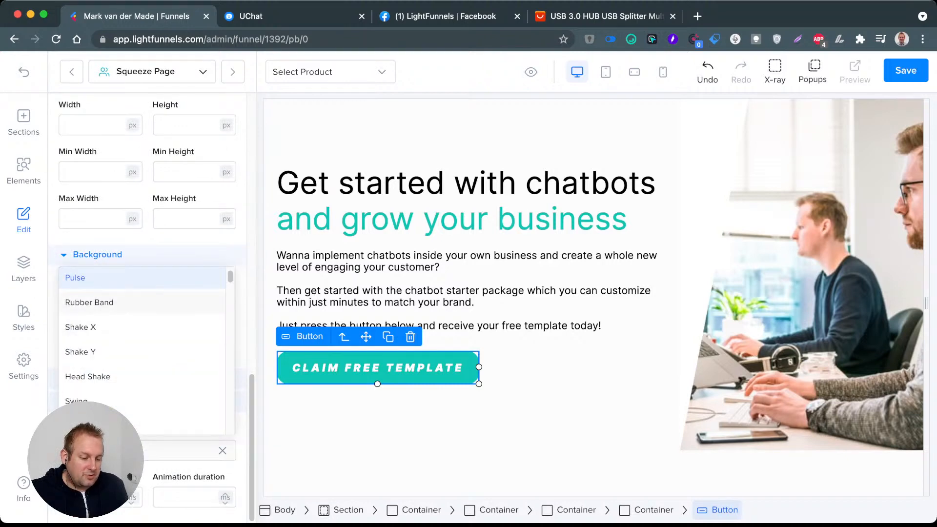
pyautogui.click(89, 303)
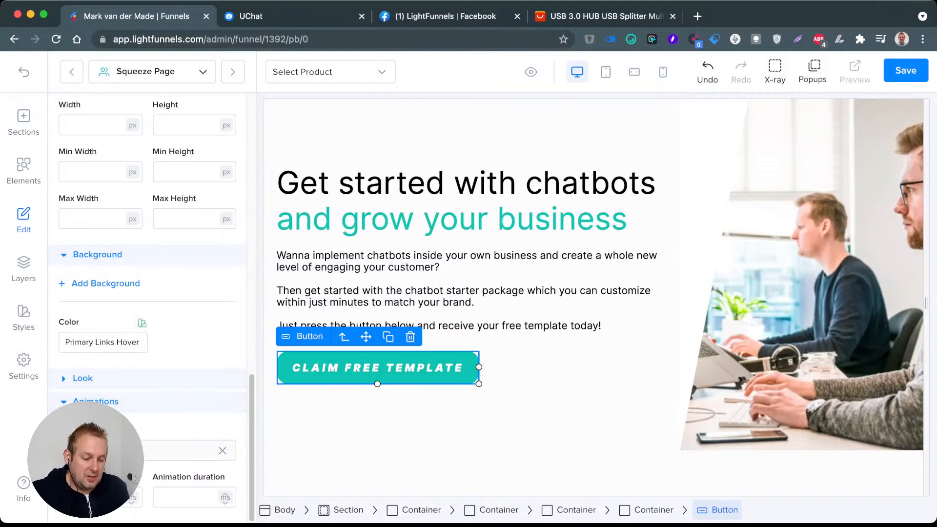
pyautogui.click(223, 450)
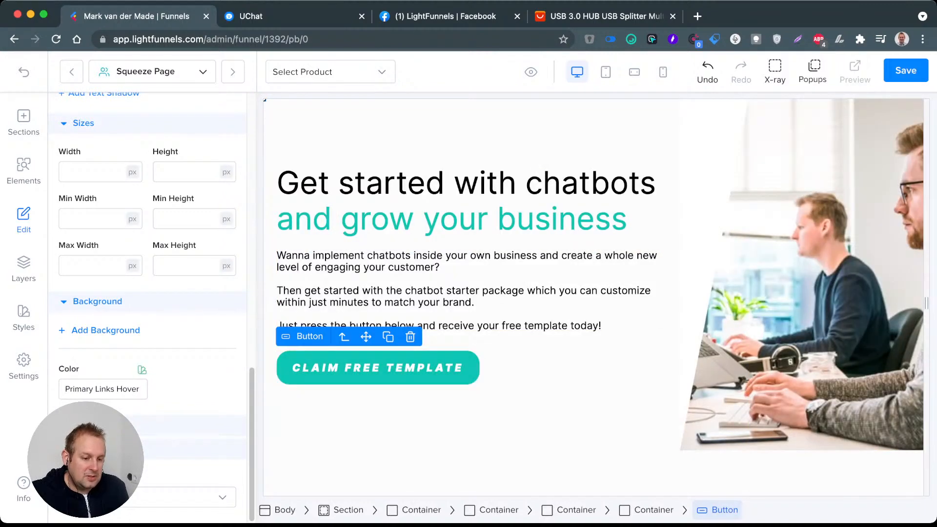
# Step: Return the "Claim Free Template" button to its Default state, review its style settings and deselect it
pyautogui.scroll(15, 147, 308)
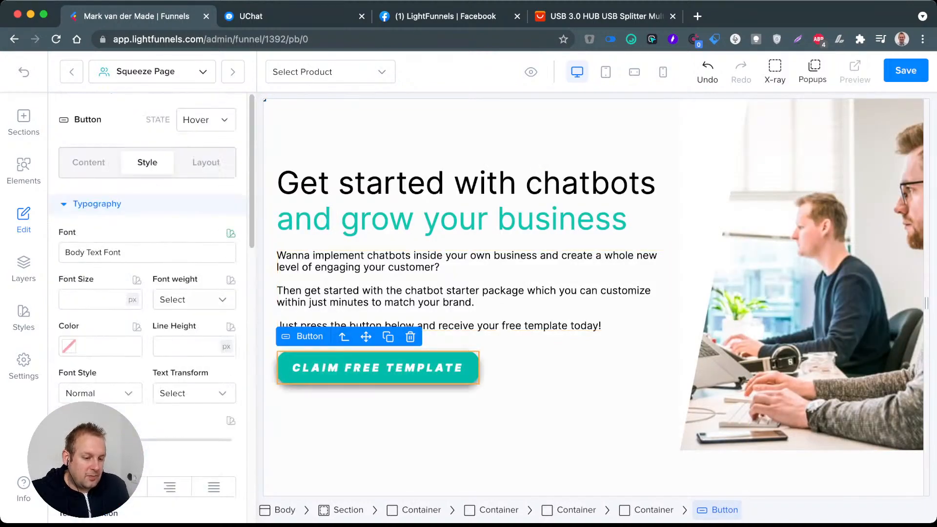
pyautogui.click(206, 120)
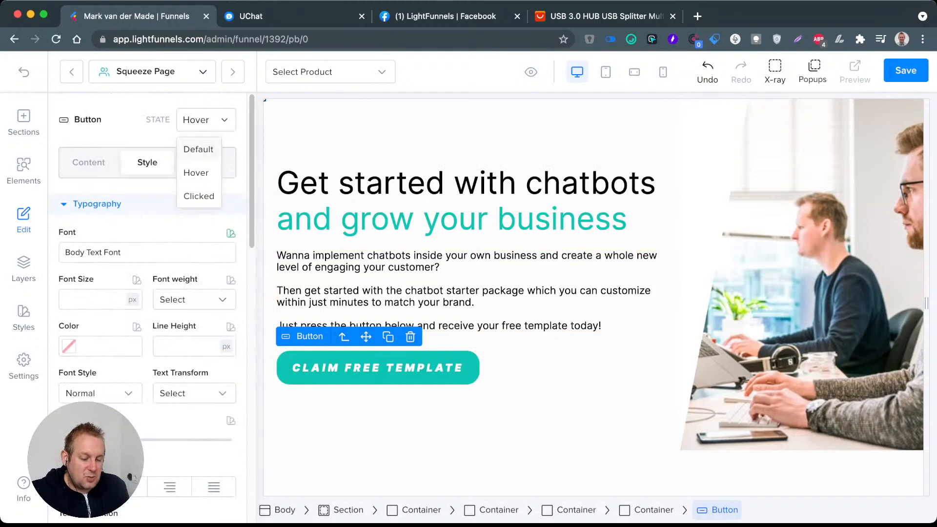
pyautogui.click(199, 149)
pyautogui.scroll(-10, 147, 308)
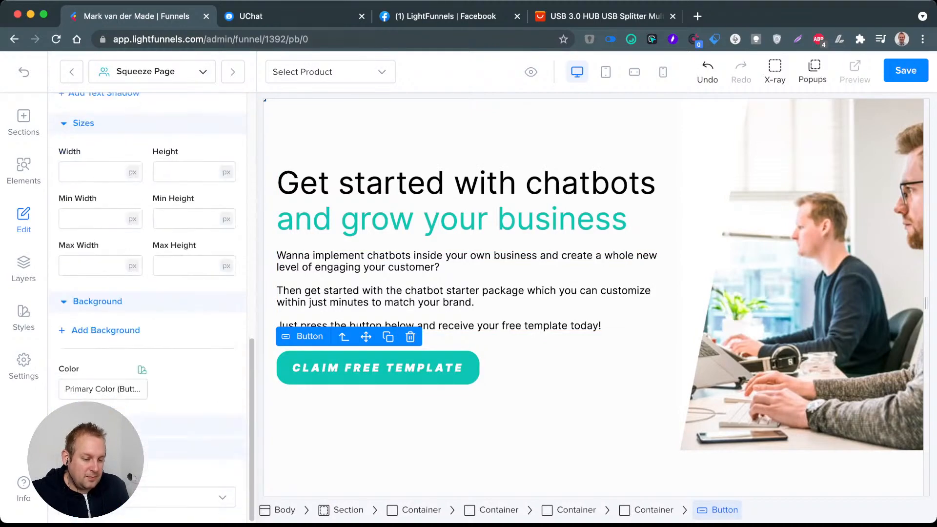
pyautogui.scroll(10, 148, 307)
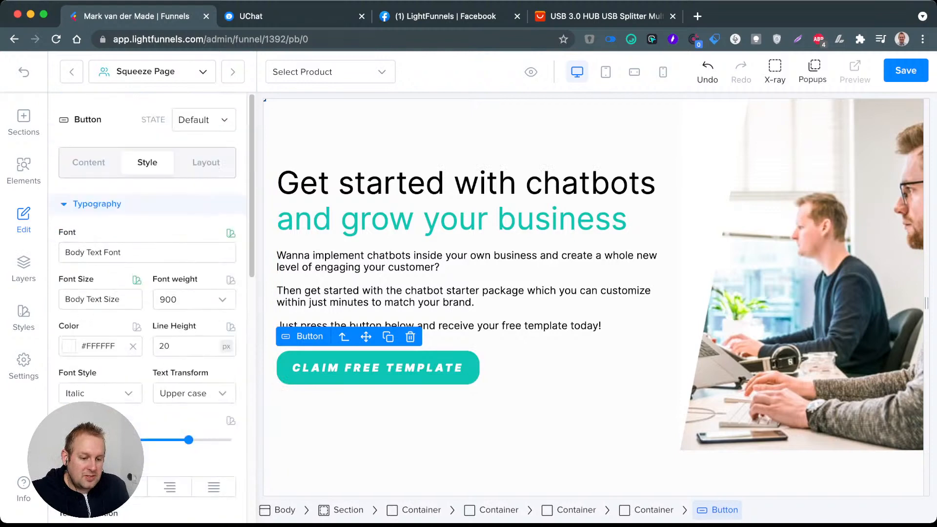
pyautogui.click(88, 163)
pyautogui.click(542, 368)
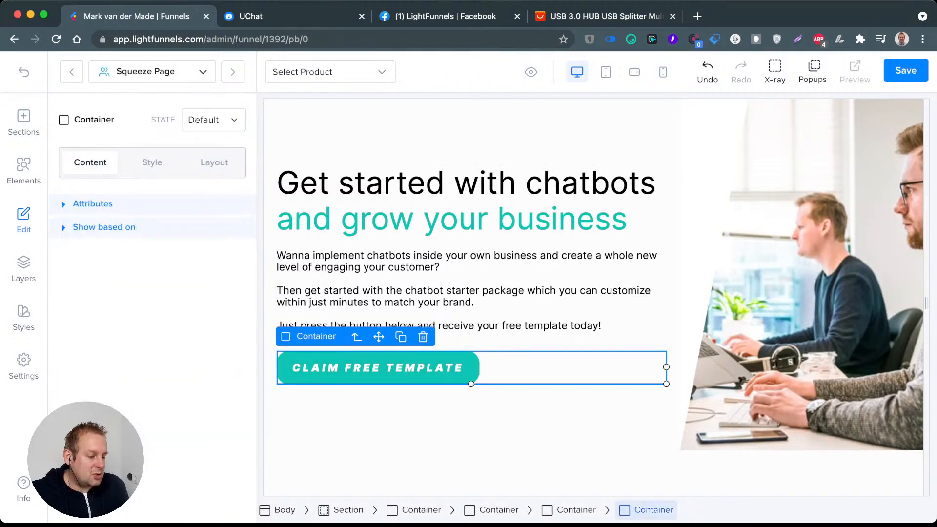
pyautogui.click(552, 414)
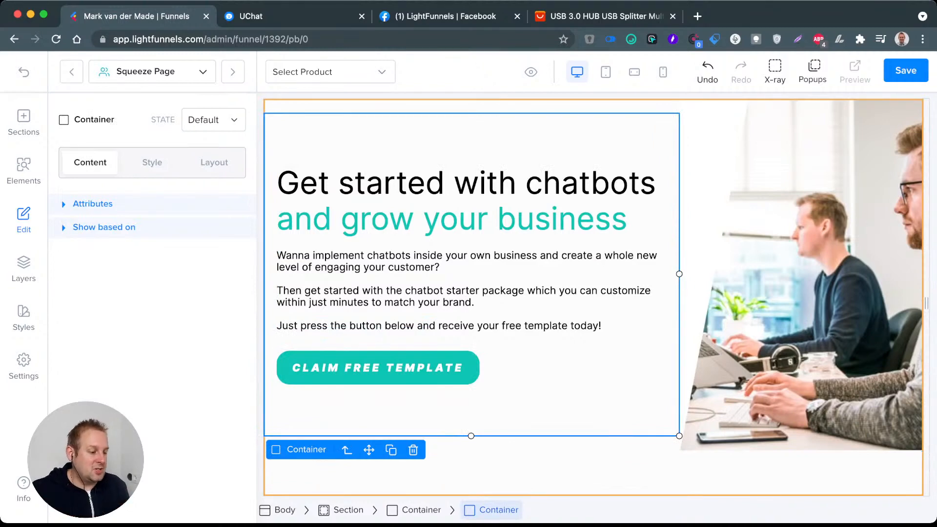
# Step: Open the media library for the visible background image of the container that holds the office photo
pyautogui.click(781, 312)
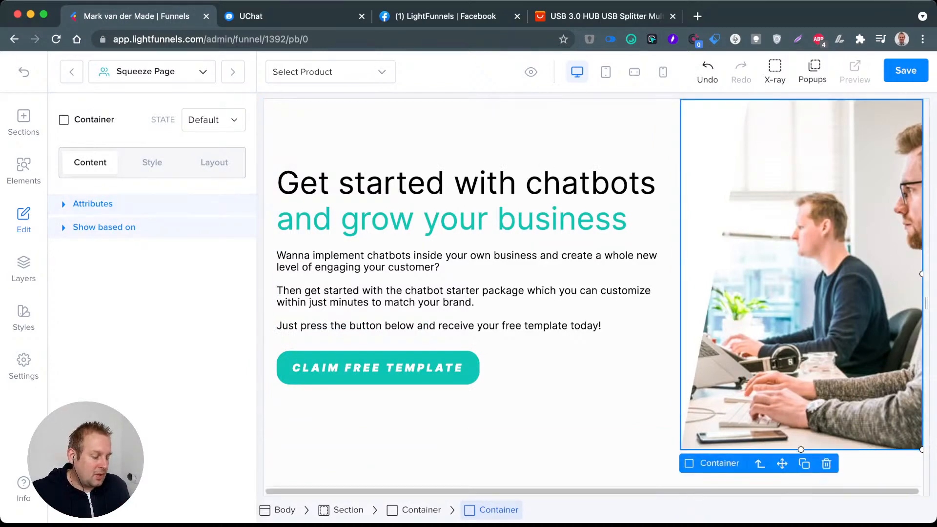
pyautogui.click(153, 163)
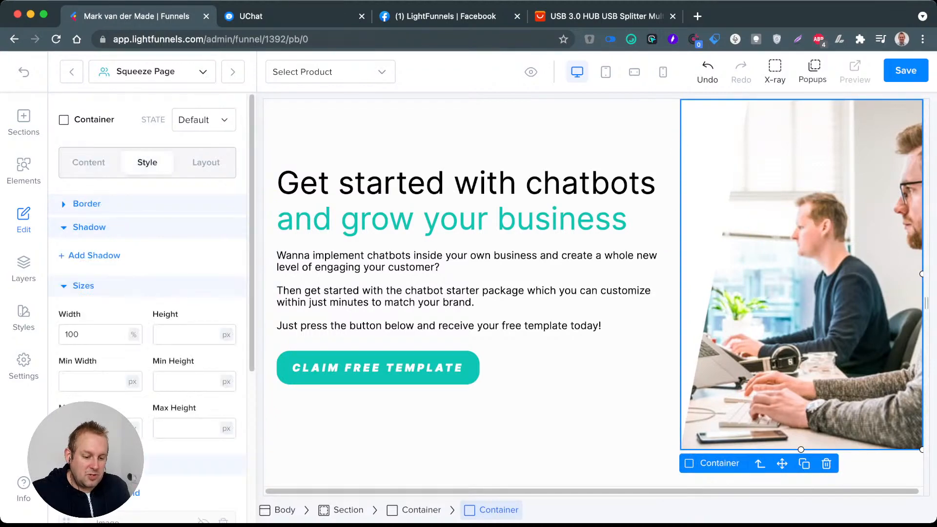
pyautogui.scroll(-3, 147, 293)
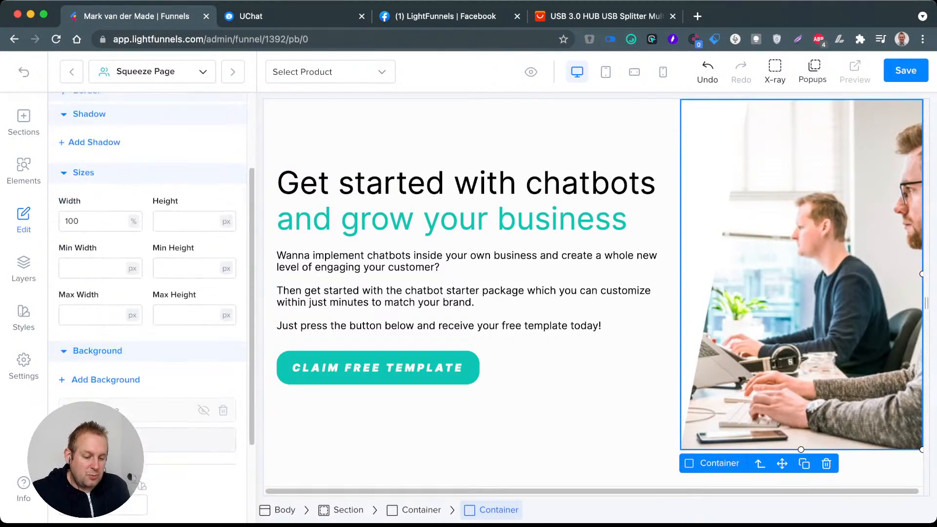
pyautogui.scroll(-3, 147, 292)
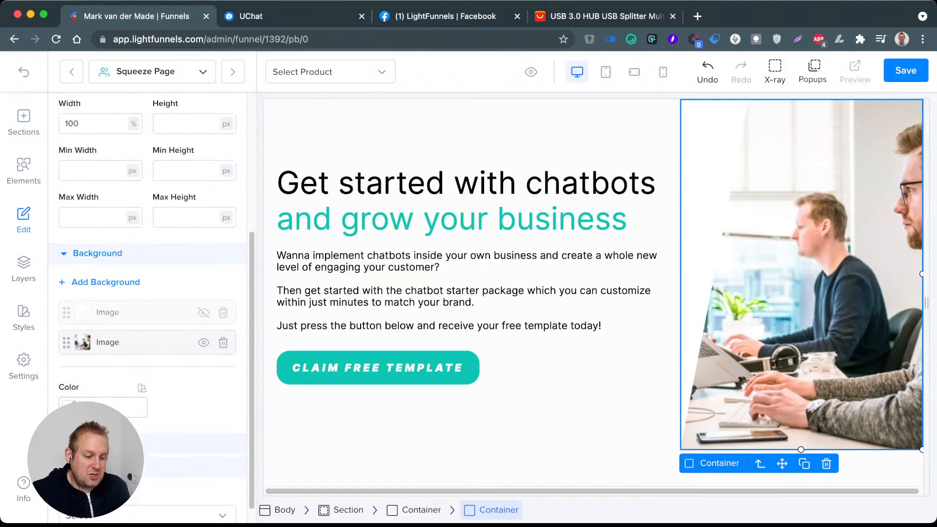
pyautogui.click(147, 342)
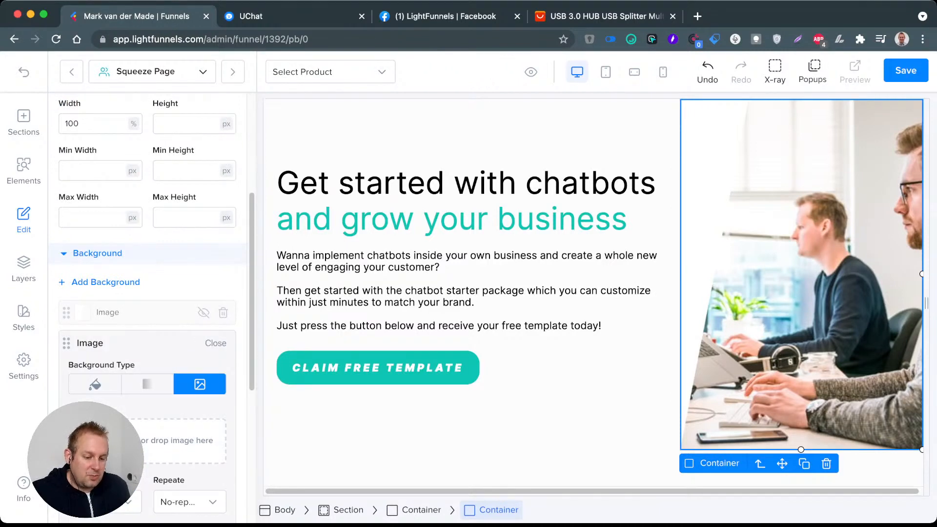
pyautogui.scroll(-2, 146, 293)
pyautogui.click(117, 386)
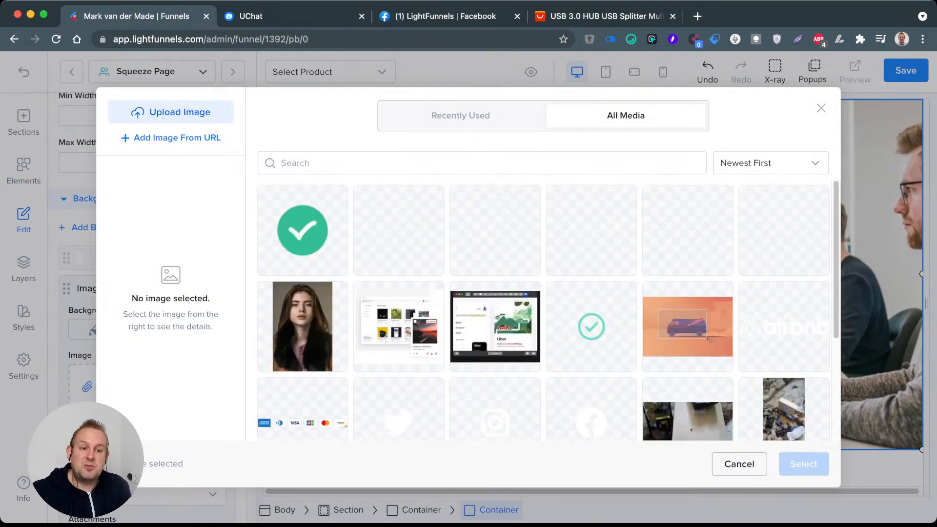
# Step: Browse the full media library for a fitting background image and close it without choosing one
pyautogui.scroll(-4, 710, 340)
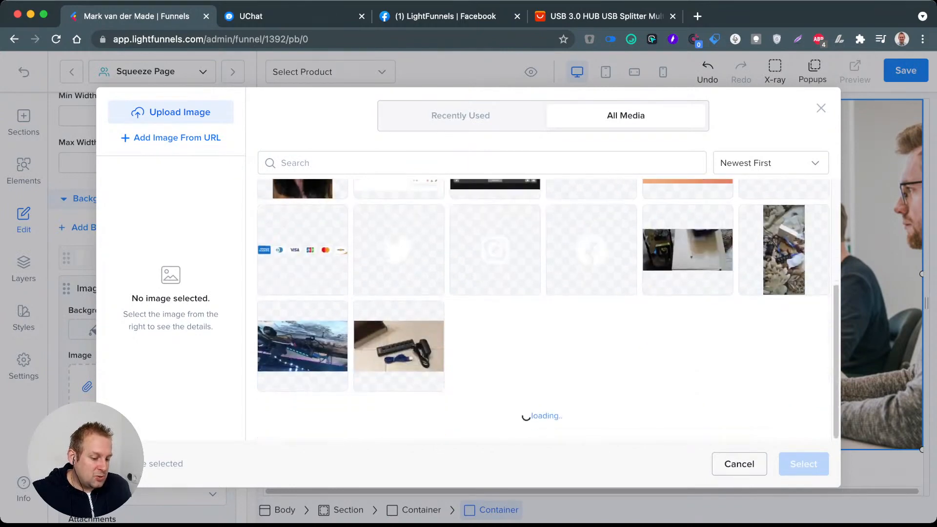
pyautogui.scroll(-2, 543, 310)
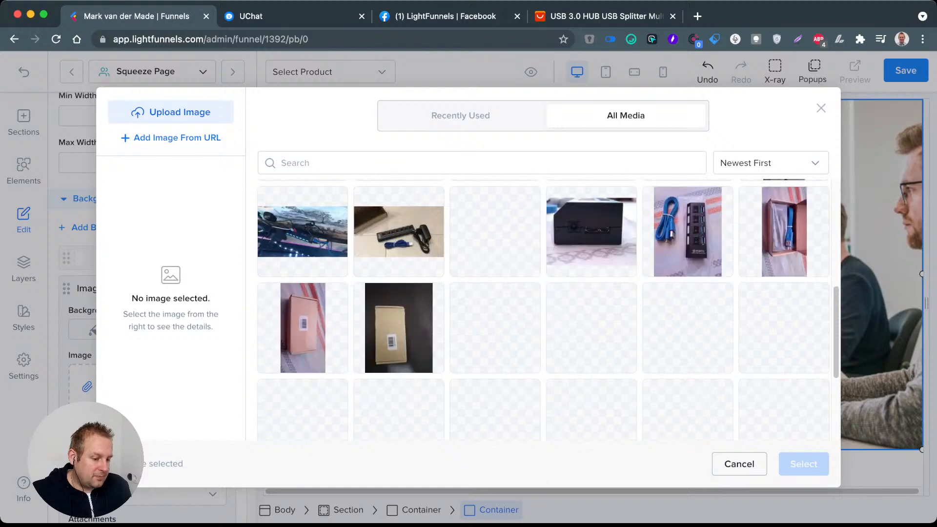
pyautogui.scroll(-3, 543, 310)
pyautogui.scroll(-3, 543, 310)
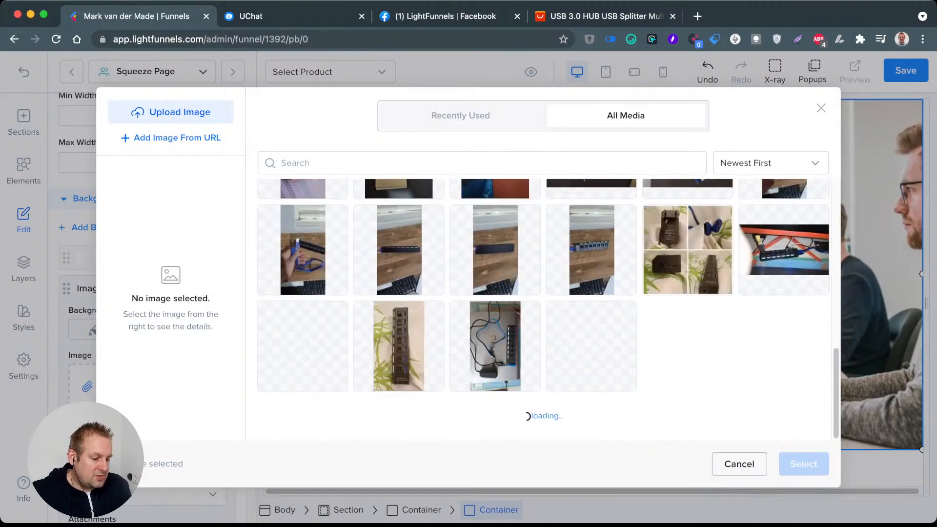
pyautogui.scroll(-5, 543, 310)
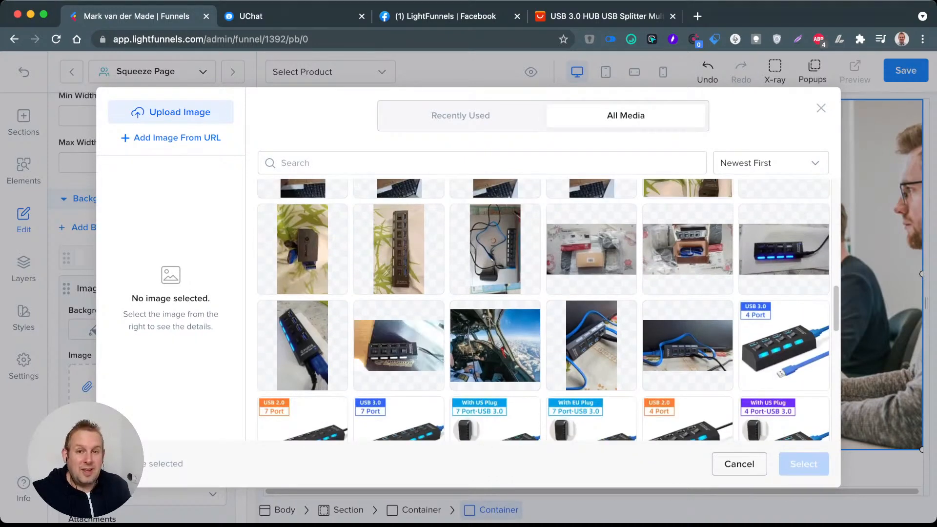
pyautogui.scroll(-10, 543, 310)
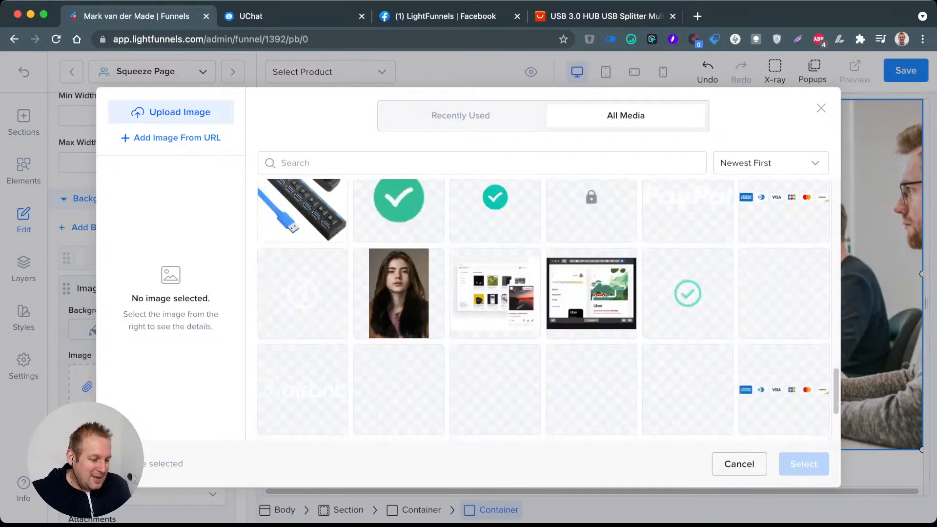
pyautogui.scroll(-1, 544, 310)
pyautogui.scroll(-2, 543, 309)
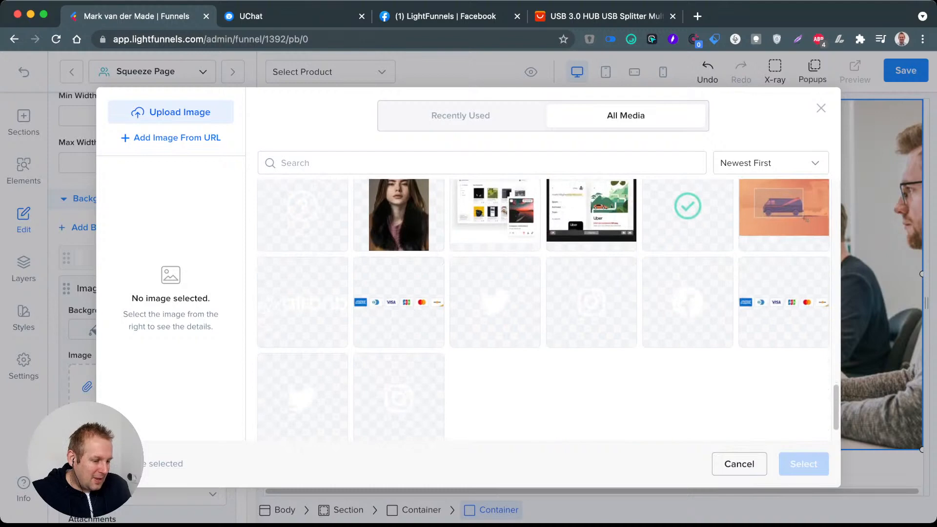
pyautogui.scroll(-2, 543, 310)
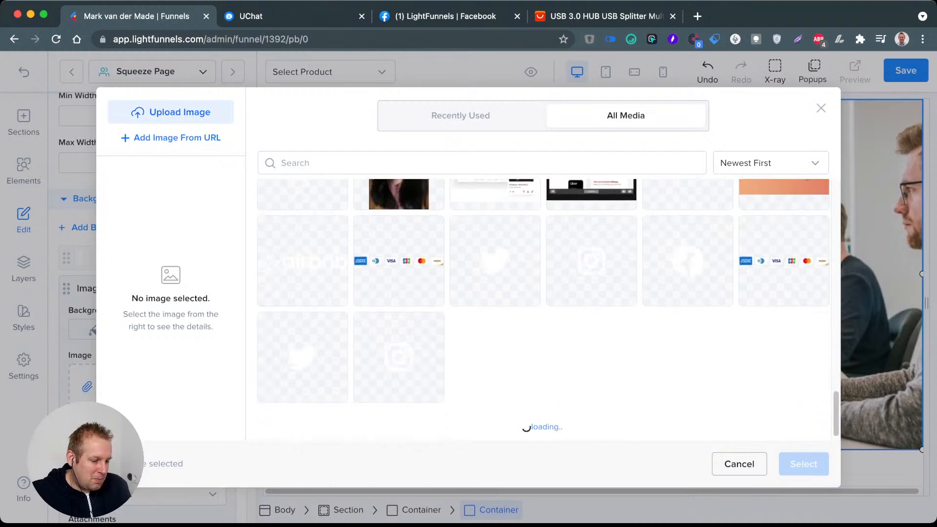
pyautogui.scroll(2, 543, 310)
pyautogui.scroll(-8, 543, 310)
pyautogui.scroll(3, 543, 310)
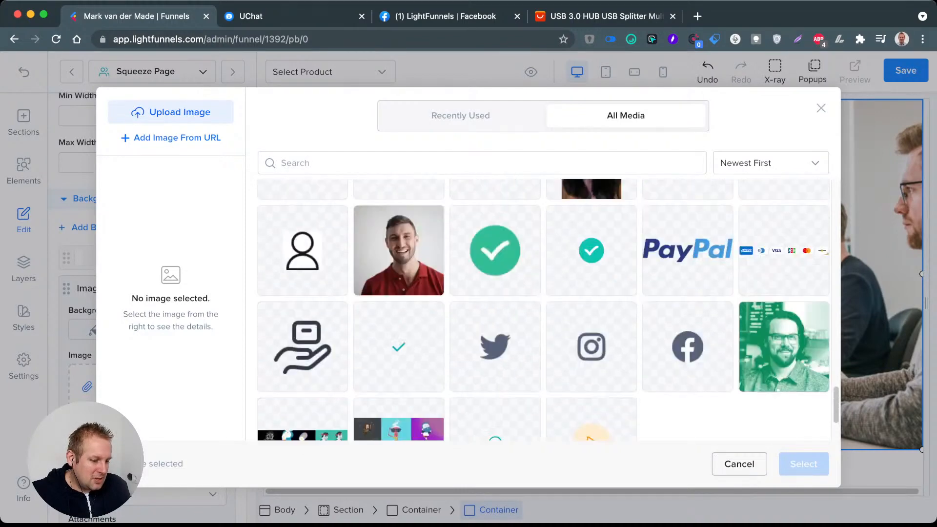
pyautogui.scroll(-8, 543, 310)
pyautogui.scroll(-1, 543, 310)
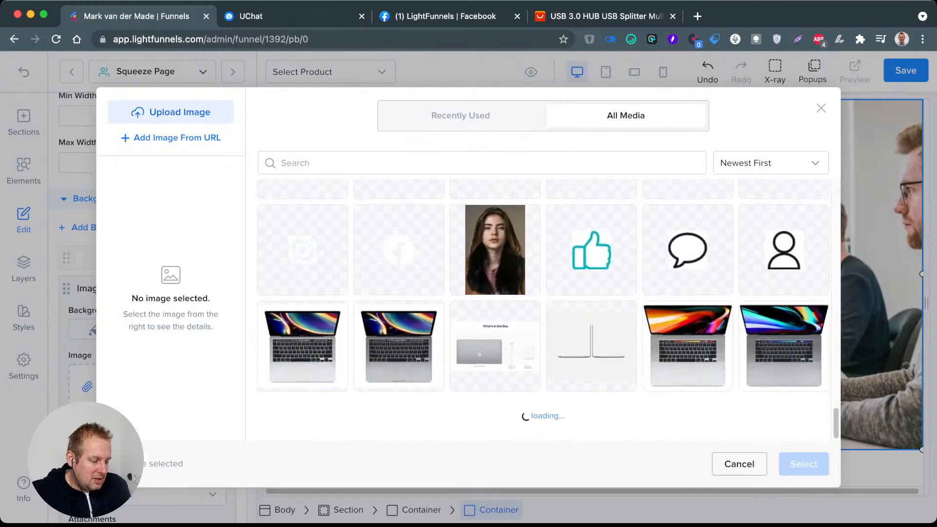
pyautogui.scroll(5, 543, 309)
pyautogui.scroll(15, 544, 310)
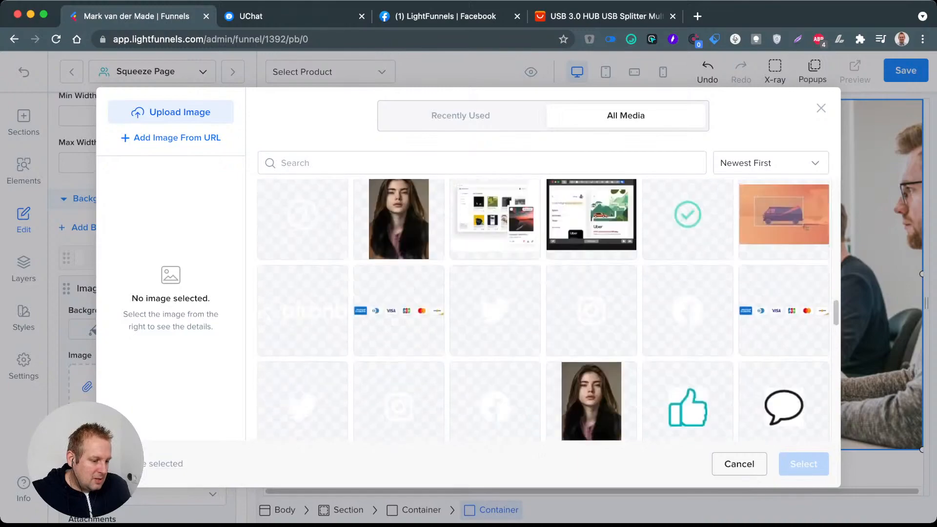
pyautogui.scroll(-15, 543, 310)
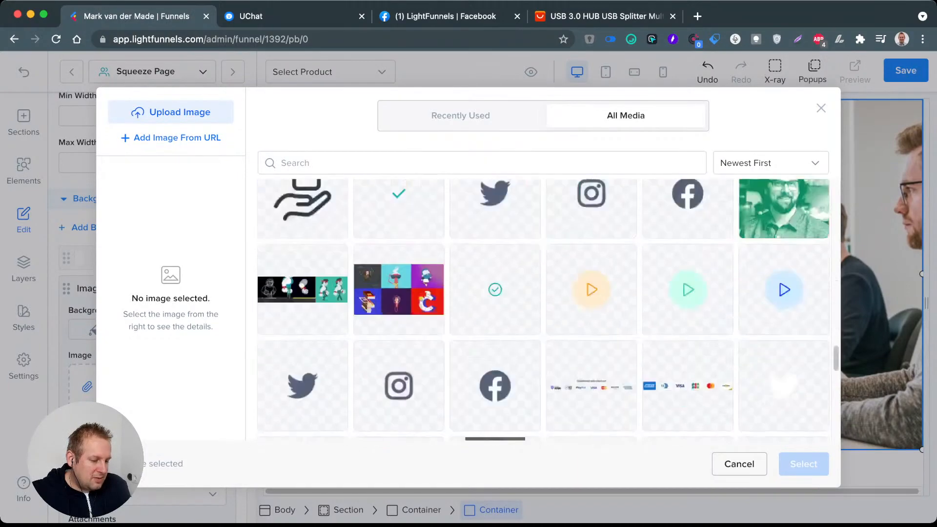
pyautogui.scroll(-2, 543, 310)
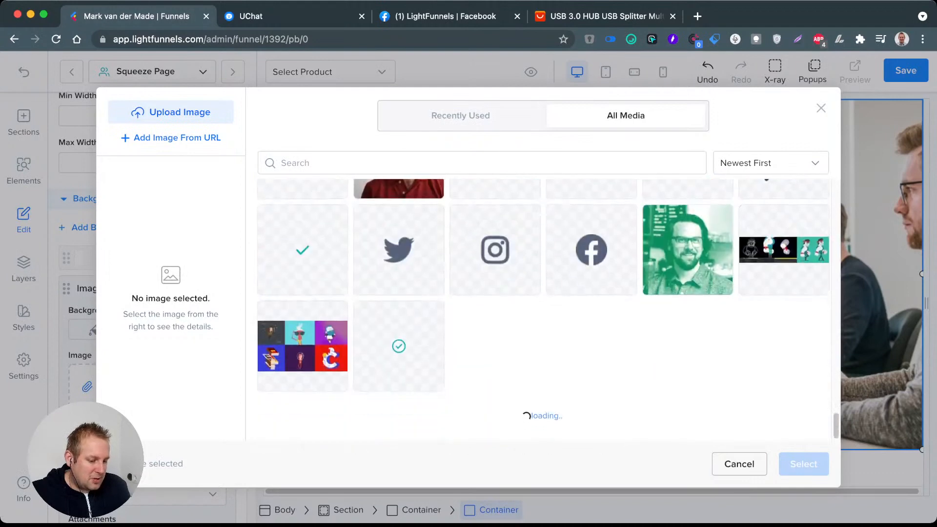
pyautogui.scroll(-5, 543, 310)
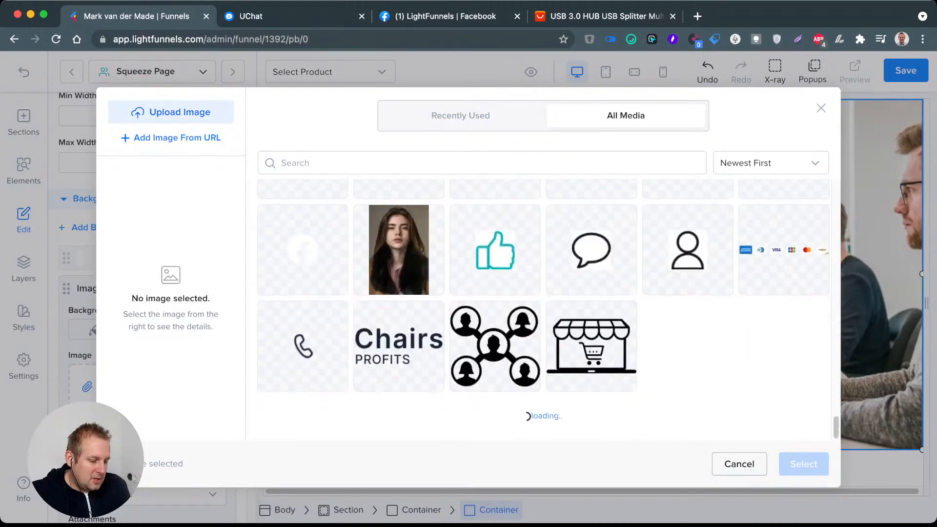
pyautogui.scroll(-8, 544, 310)
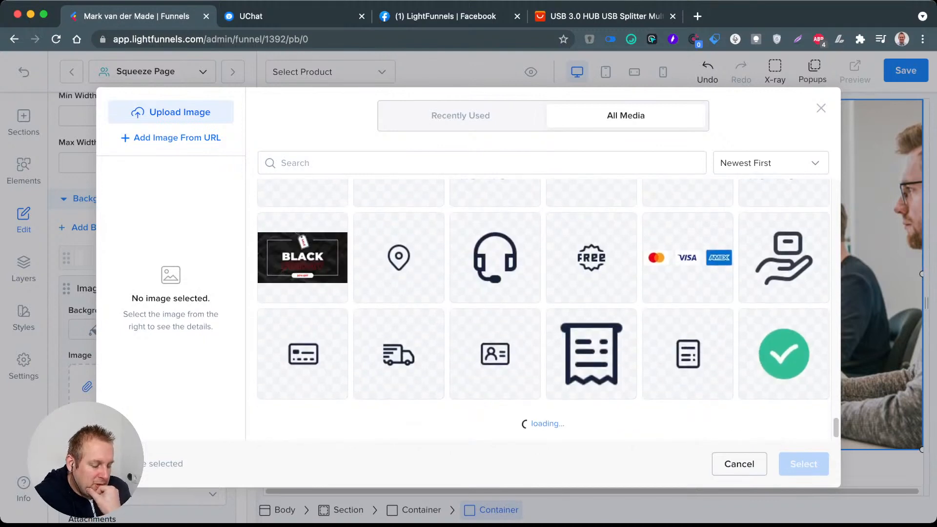
pyautogui.scroll(-10, 543, 310)
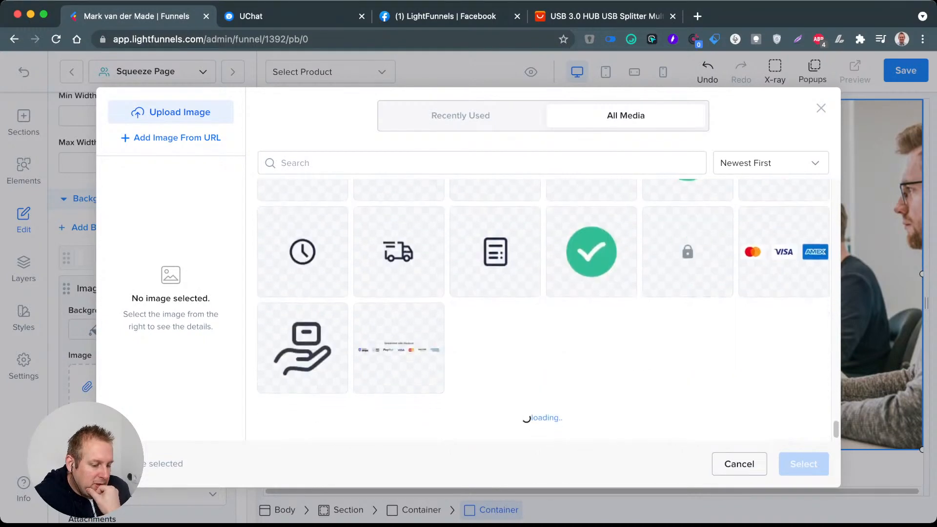
pyautogui.scroll(-6, 543, 310)
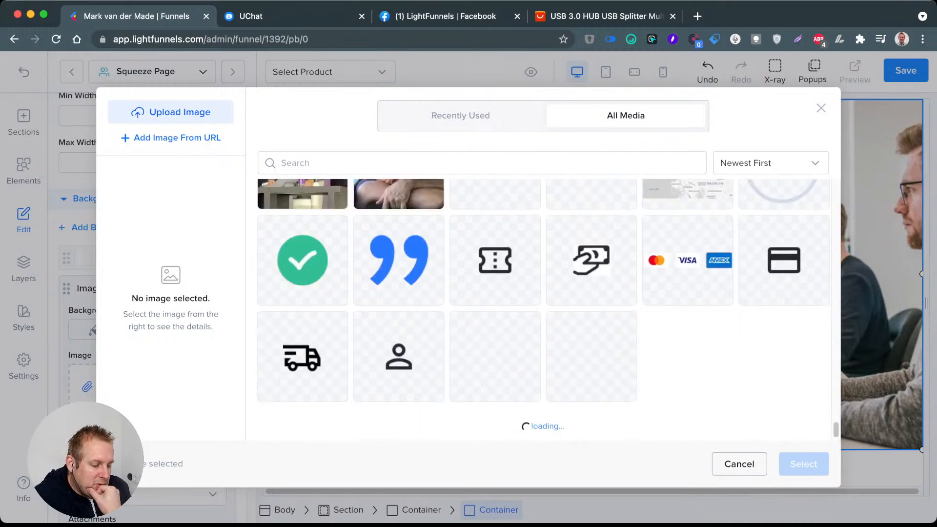
pyautogui.scroll(2, 544, 310)
pyautogui.scroll(-7, 543, 310)
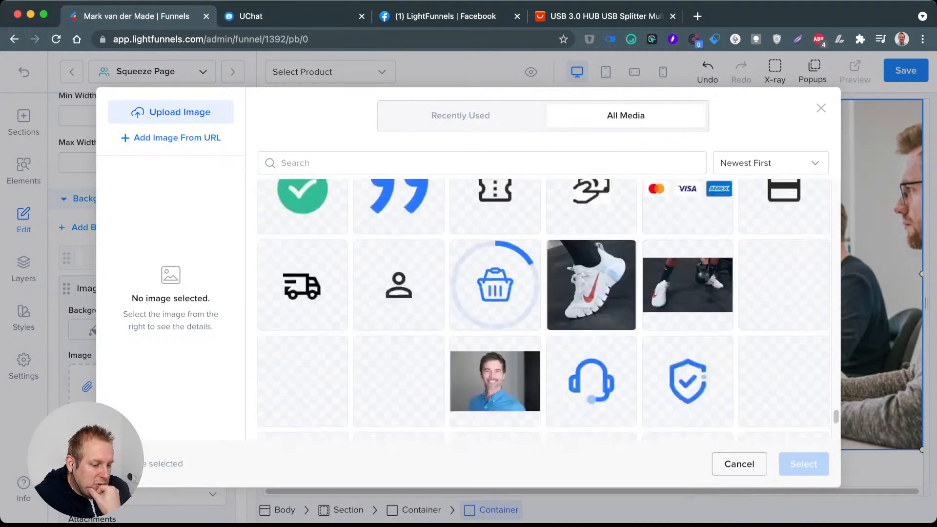
pyautogui.scroll(-3, 548, 310)
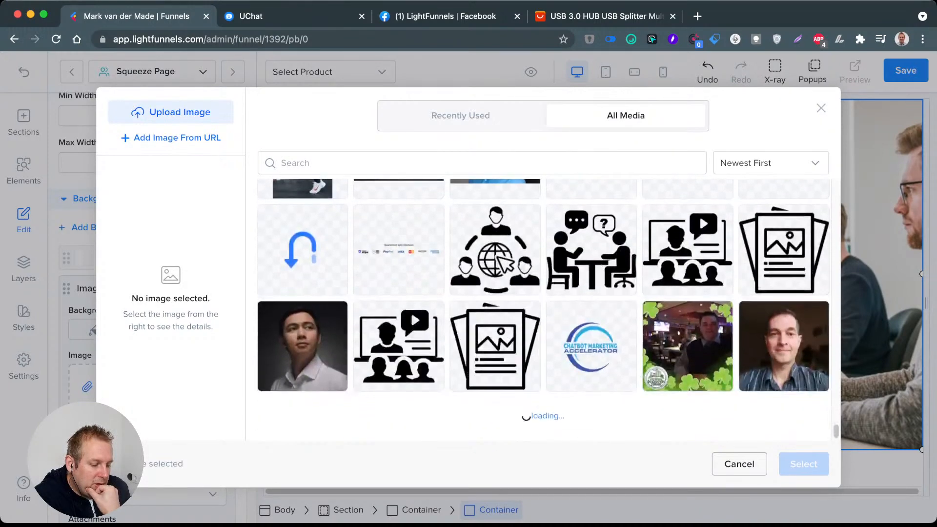
pyautogui.scroll(-4, 544, 310)
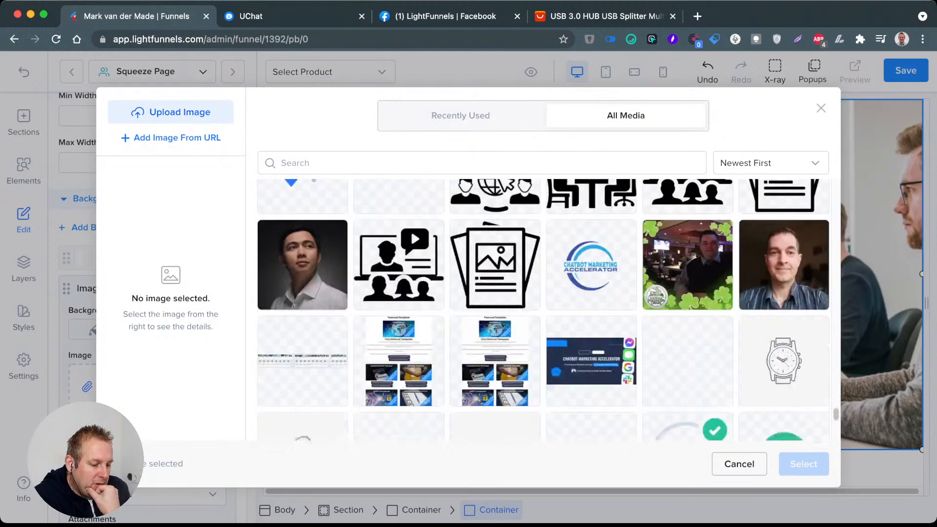
pyautogui.scroll(-4, 544, 311)
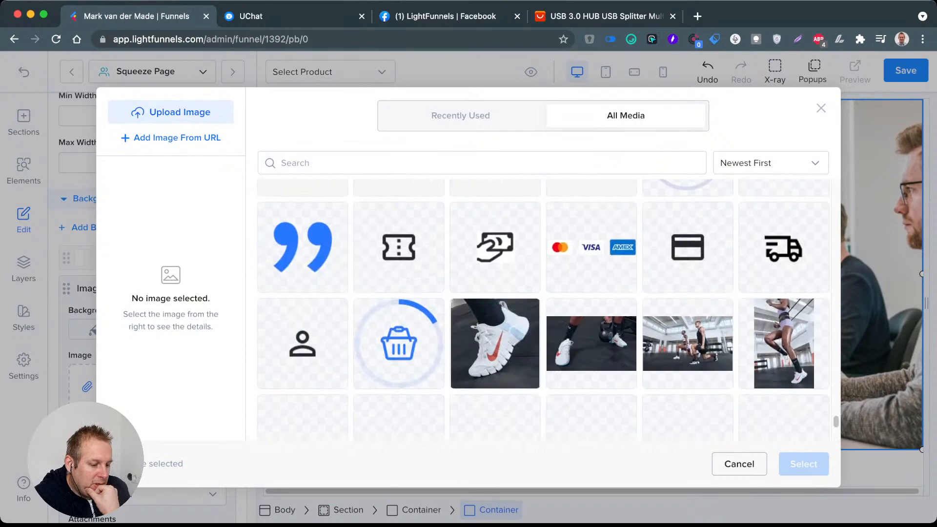
pyautogui.scroll(-2, 543, 310)
pyautogui.scroll(-1, 543, 310)
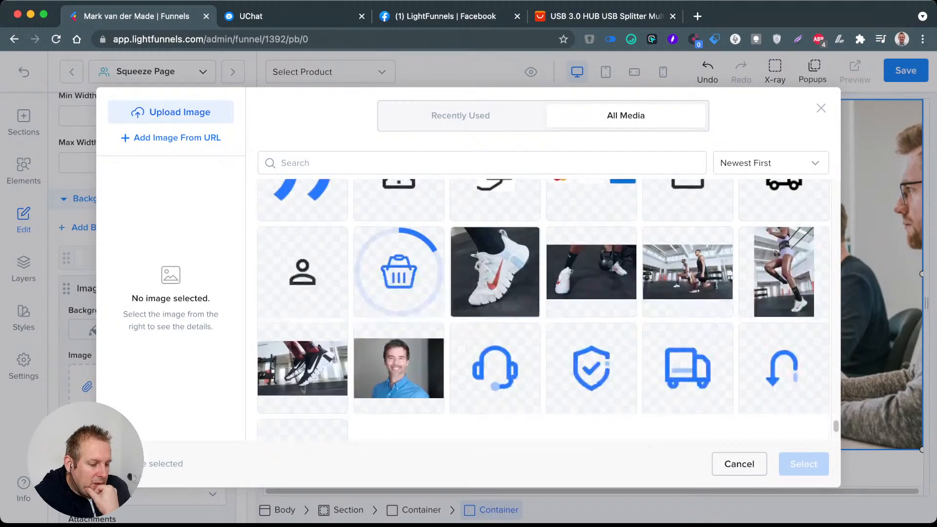
pyautogui.scroll(-2, 543, 311)
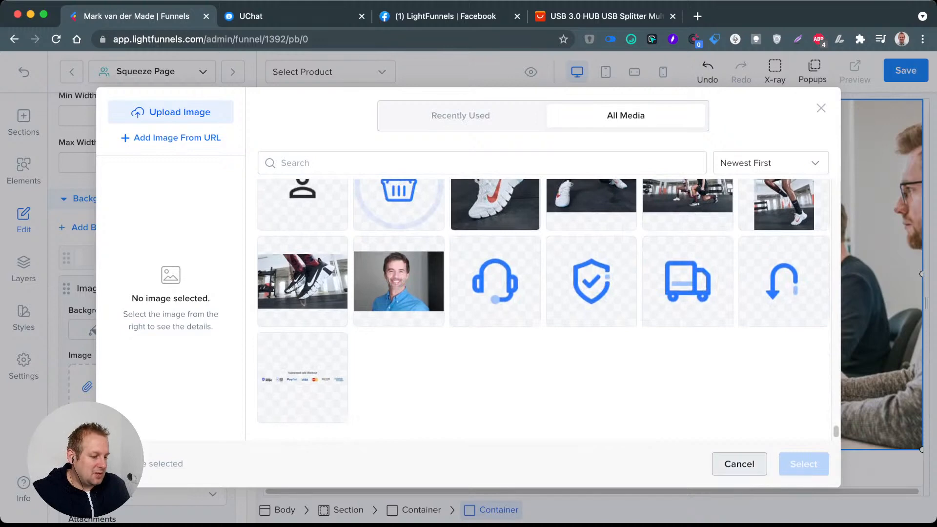
pyautogui.click(739, 464)
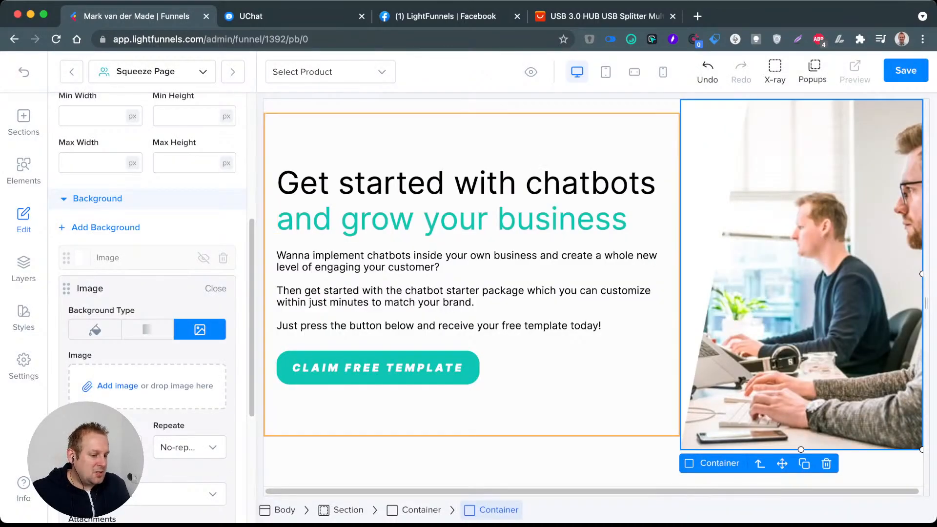
# Step: Save the squeeze page and, back in the funnel overview, set the funnel's status to Published
pyautogui.click(581, 376)
pyautogui.click(905, 70)
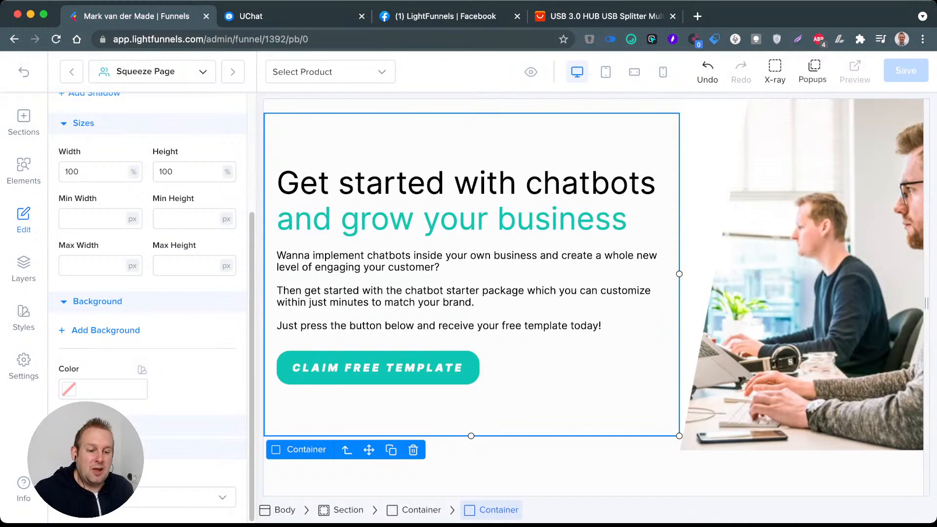
pyautogui.click(23, 72)
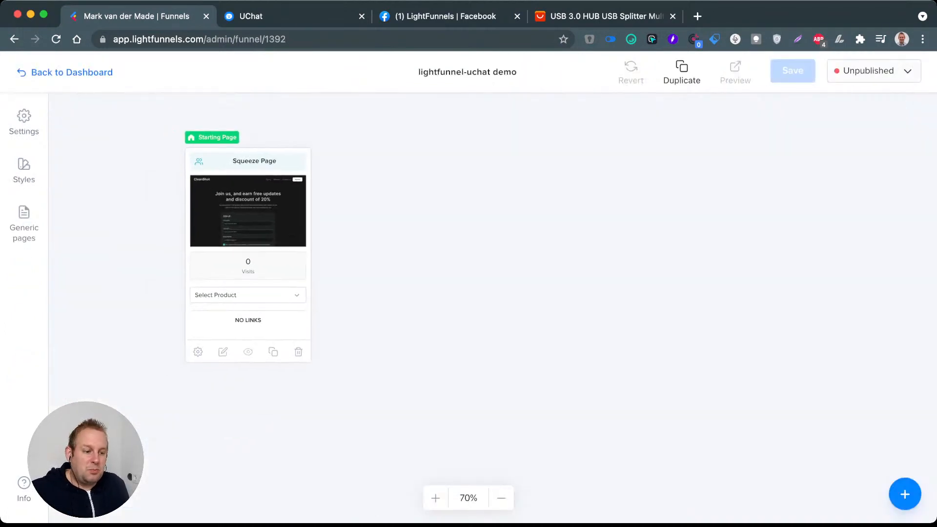
pyautogui.click(874, 71)
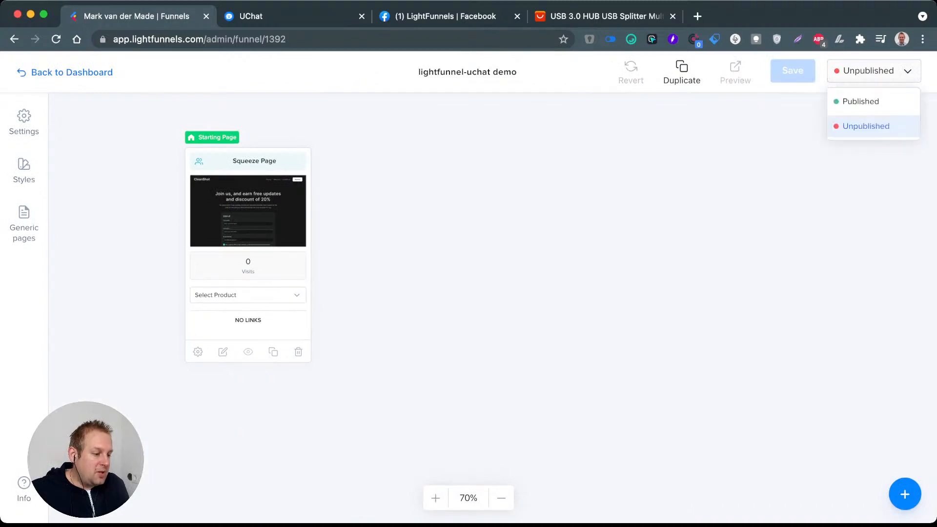
pyautogui.click(861, 101)
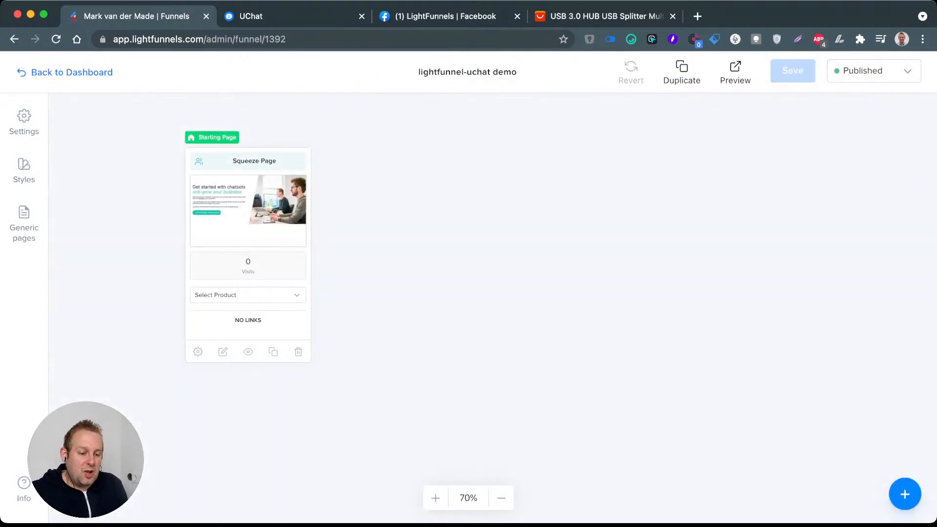
# Step: Open the squeeze page's settings and change its slug to "free-starter-package"
pyautogui.click(197, 351)
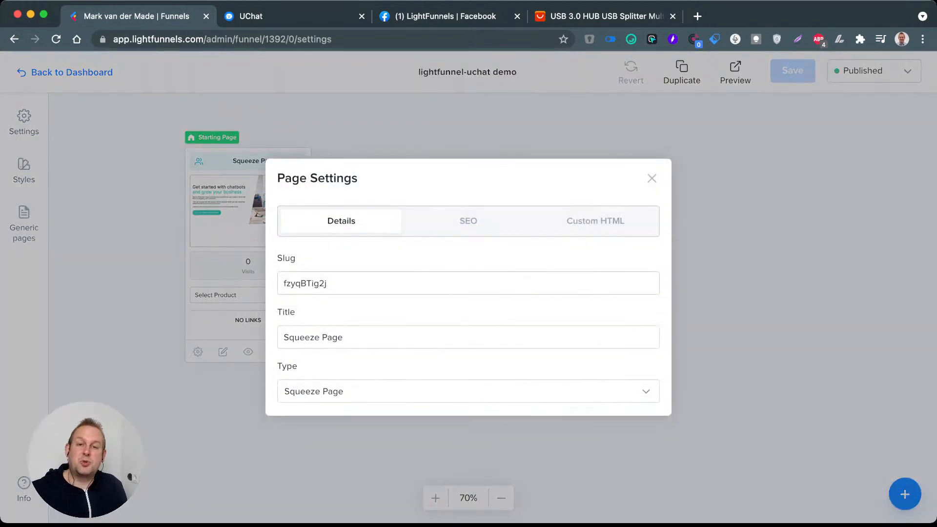
pyautogui.doubleClick(305, 283)
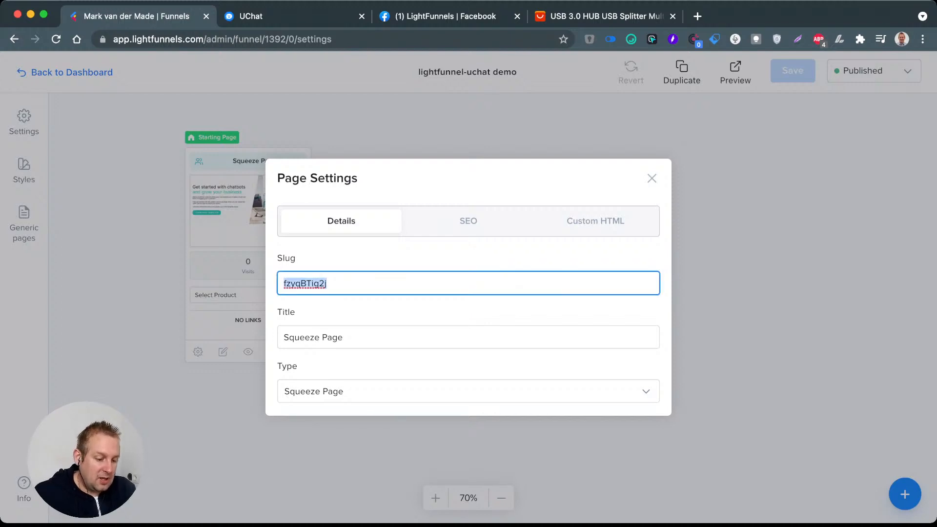
pyautogui.write('free-')
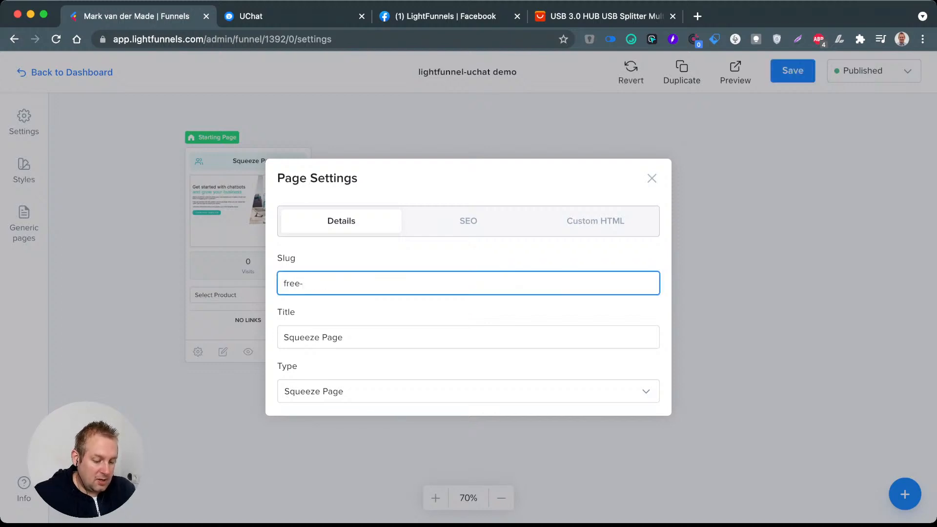
pyautogui.write('starter')
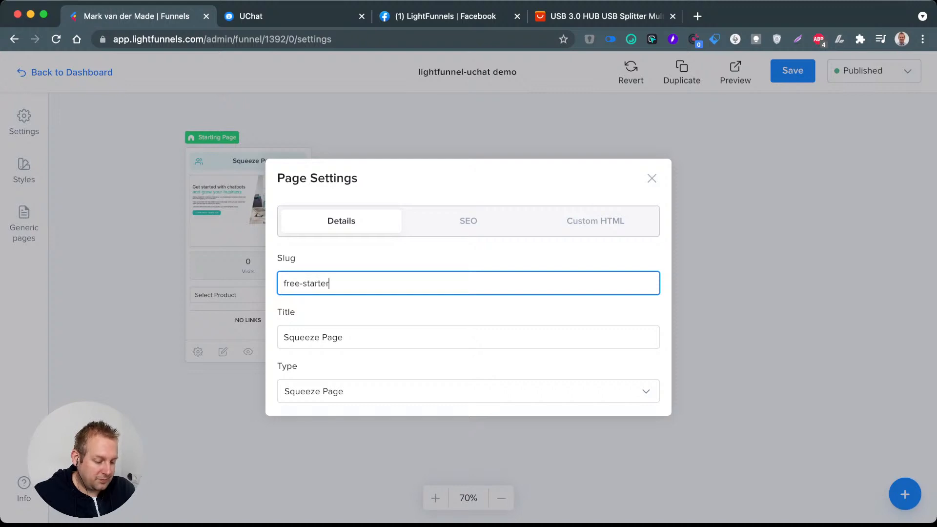
pyautogui.write('-package')
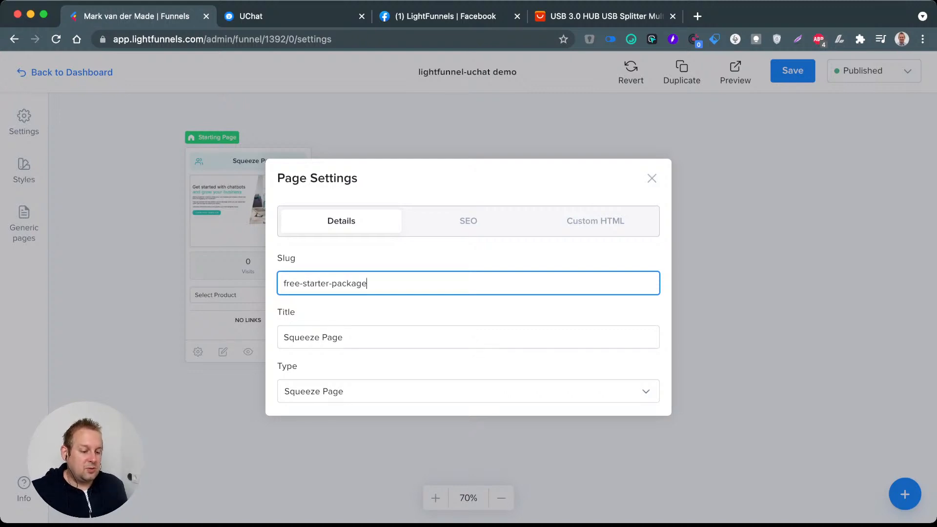
# Step: Set the squeeze page's title to "Free chatbot template"
pyautogui.press('Tab')
pyautogui.write('Free ')
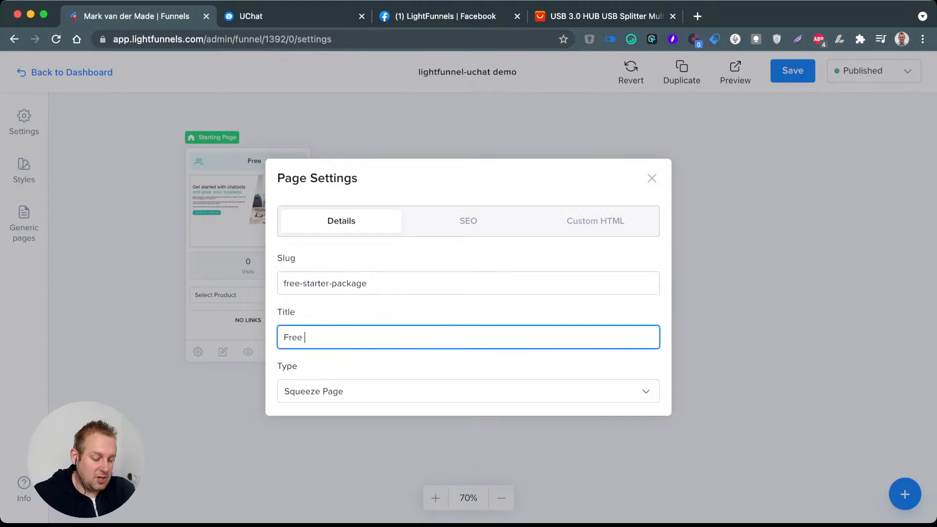
pyautogui.write('chatbot tem')
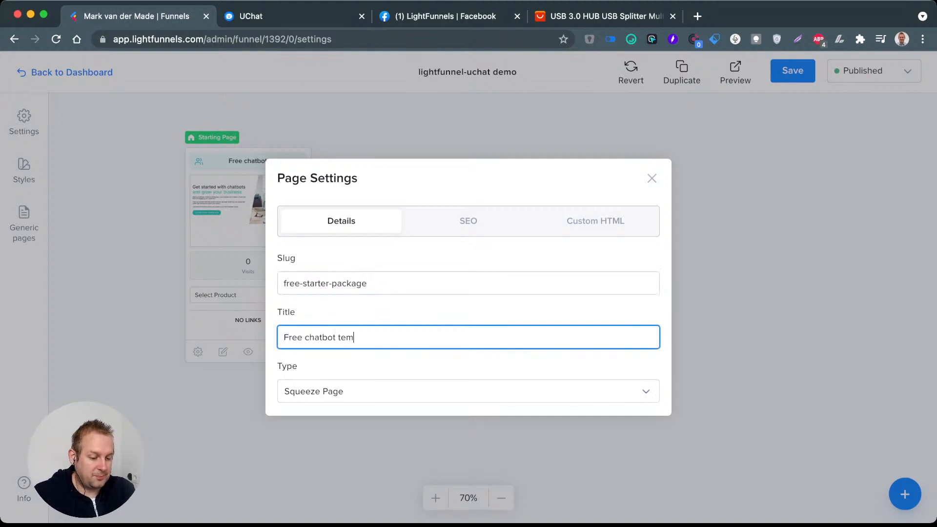
pyautogui.write('plate')
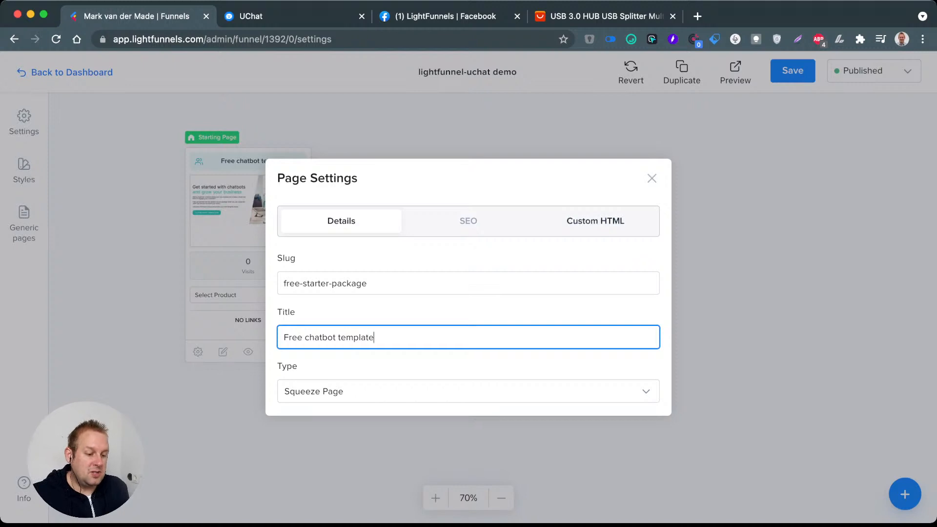
# Step: In the page's SEO settings, set the title to "Free chatbot starter template"
pyautogui.click(469, 221)
pyautogui.click(454, 262)
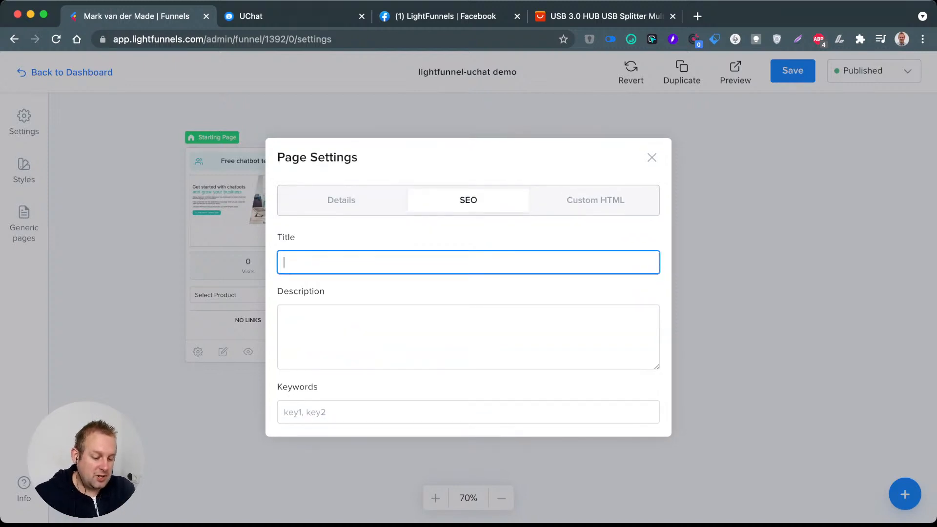
pyautogui.write('Free')
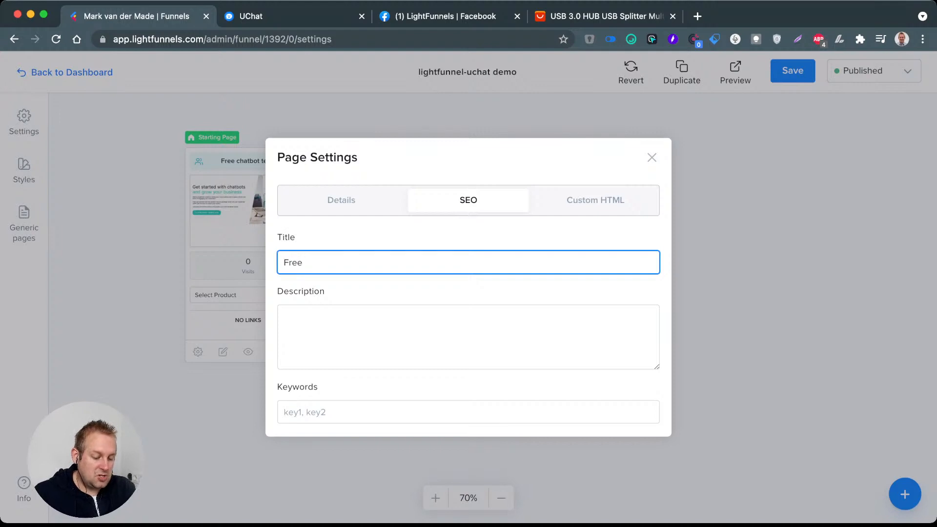
pyautogui.write(' chatbot')
pyautogui.write('tart')
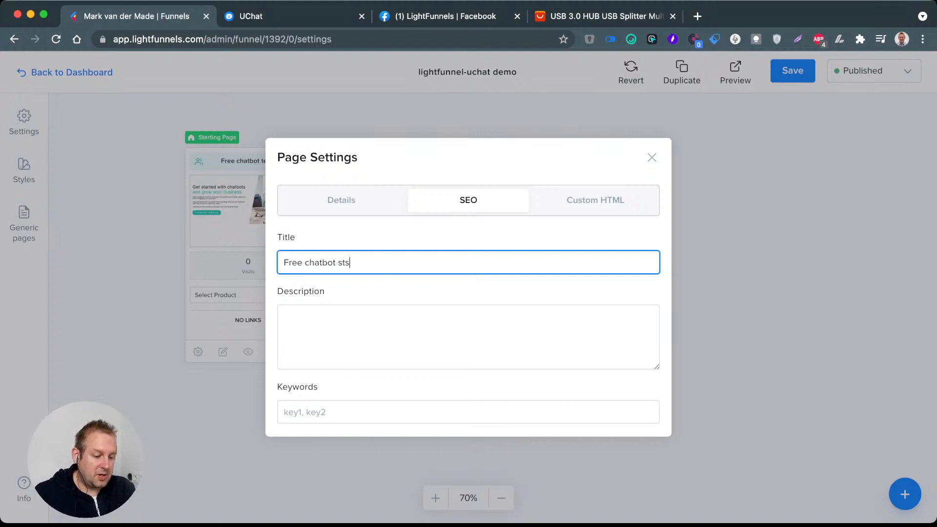
pyautogui.write('er template')
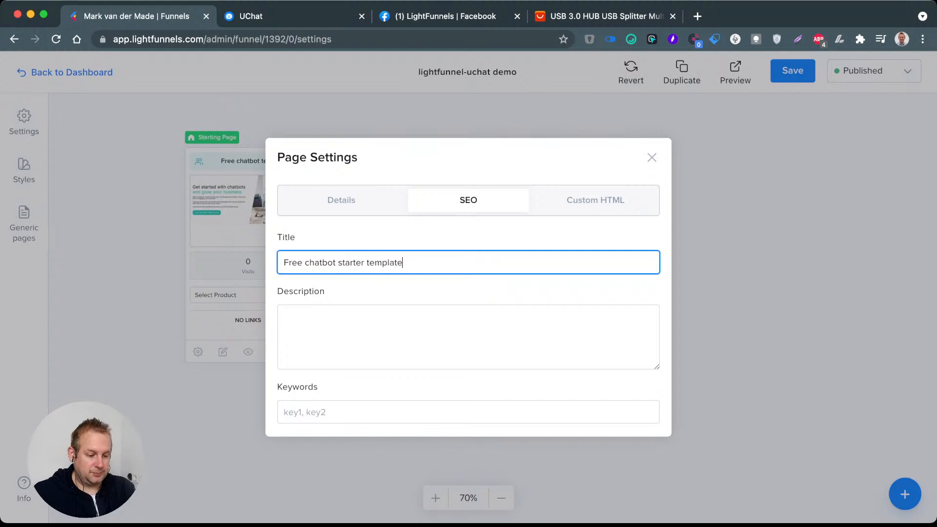
# Step: Begin the SEO description with "If you want to get started with chatbots and don't have a clue how to begin,"
pyautogui.press('Tab')
pyautogui.write('I')
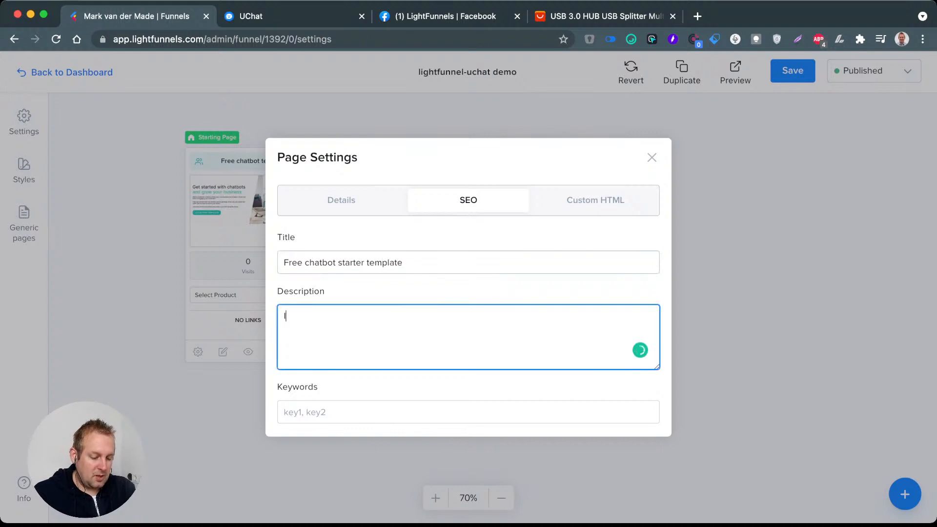
pyautogui.write('f you want to get sdt')
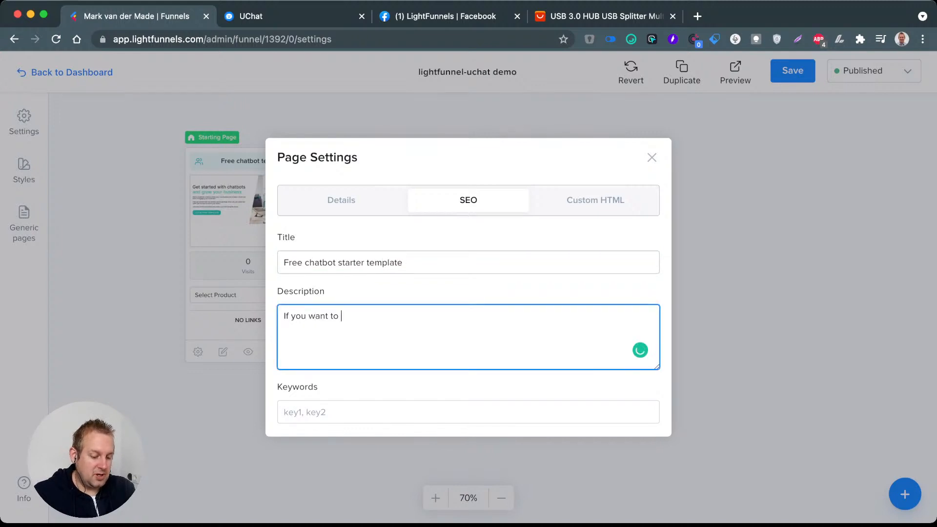
pyautogui.press('BackSpace')
pyautogui.press('BackSpace')
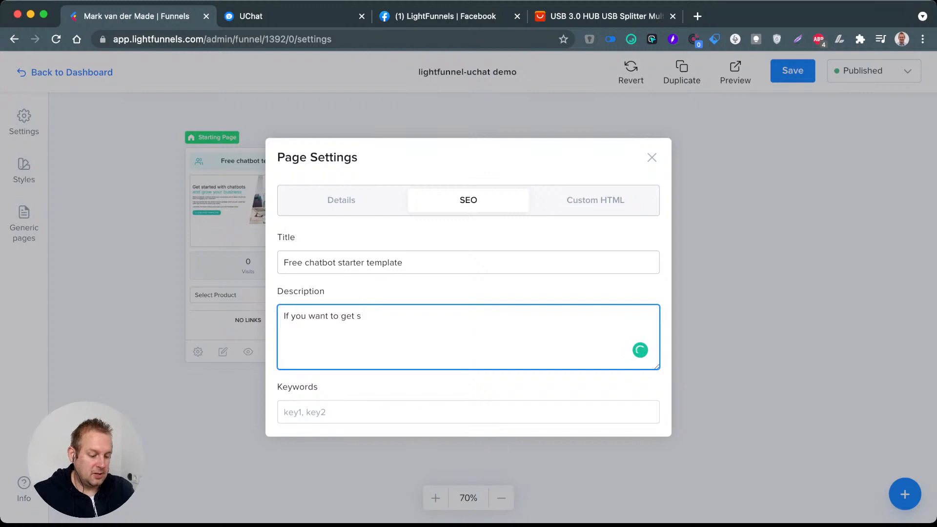
pyautogui.write('tarted with ')
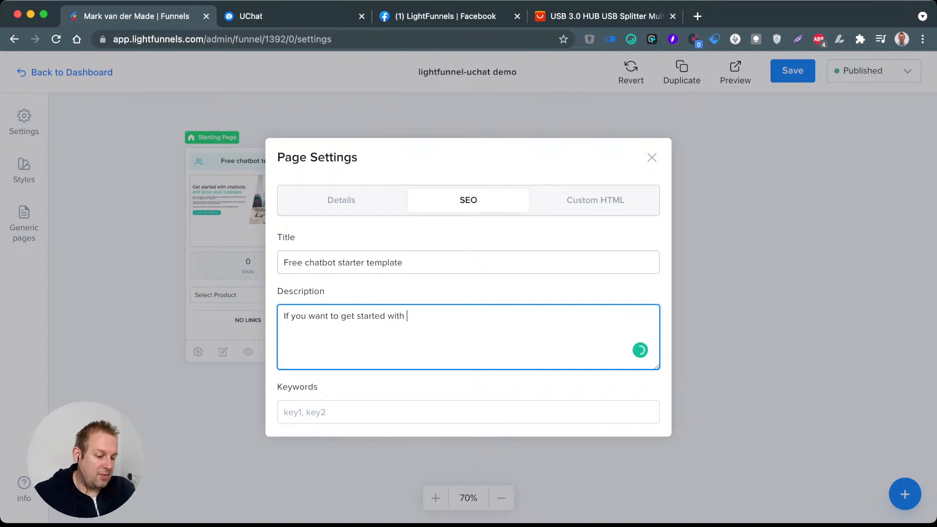
pyautogui.write('chatbots and ')
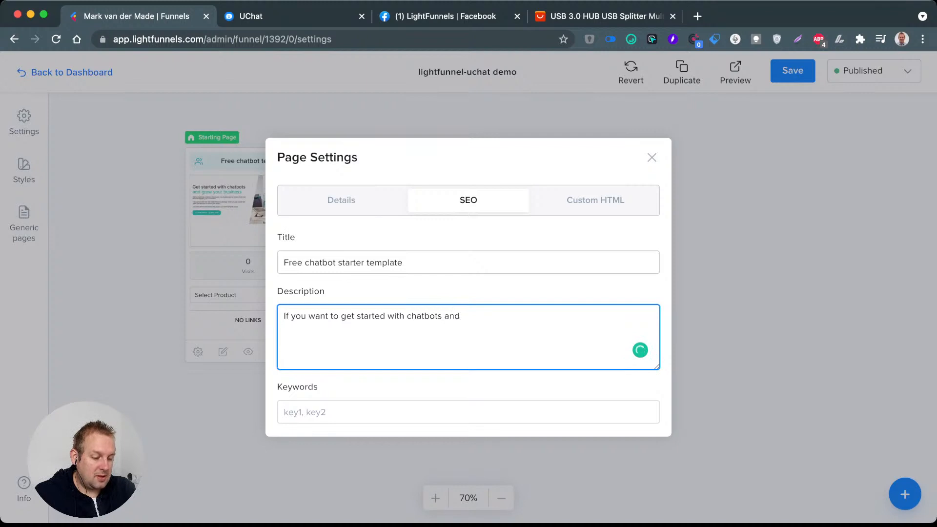
pyautogui.write('don')
pyautogui.press('BackSpace')
pyautogui.press('BackSpace')
pyautogui.press('BackSpace')
pyautogui.write('don')
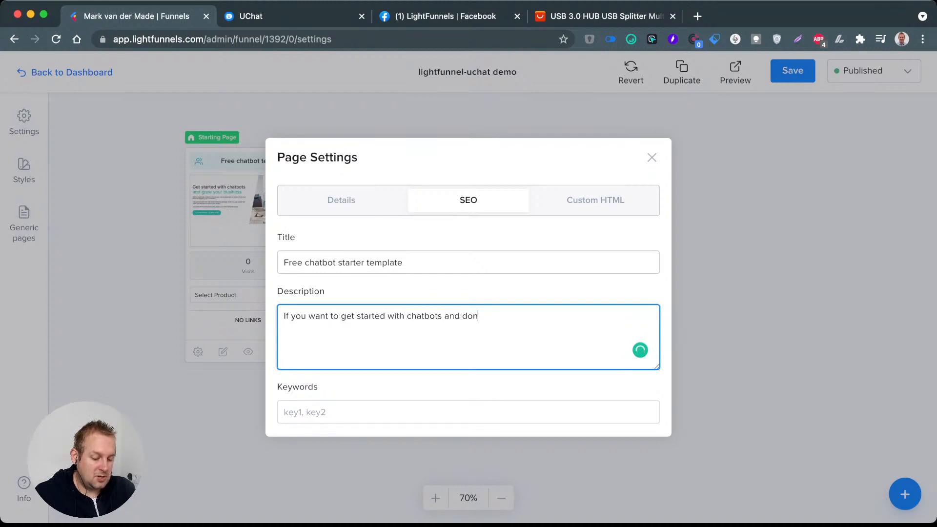
pyautogui.write("'t have a clue ")
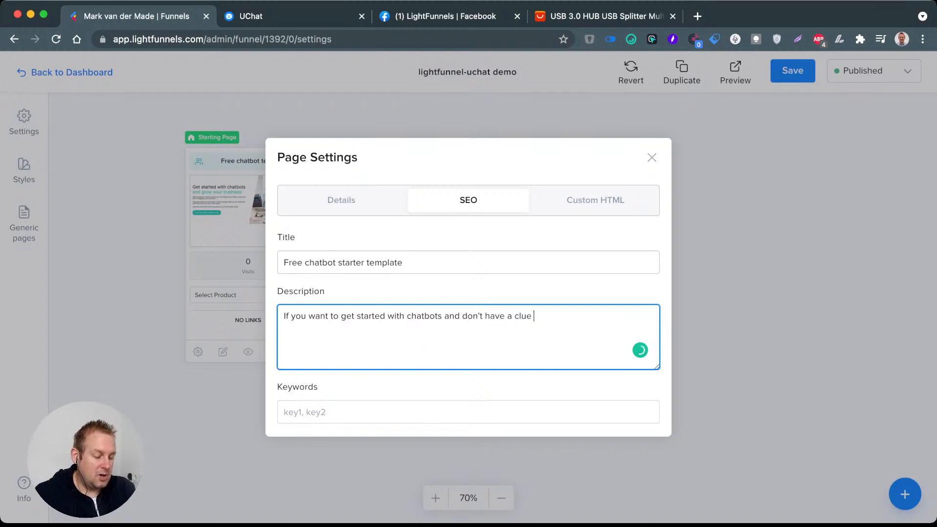
pyautogui.write('how to begion')
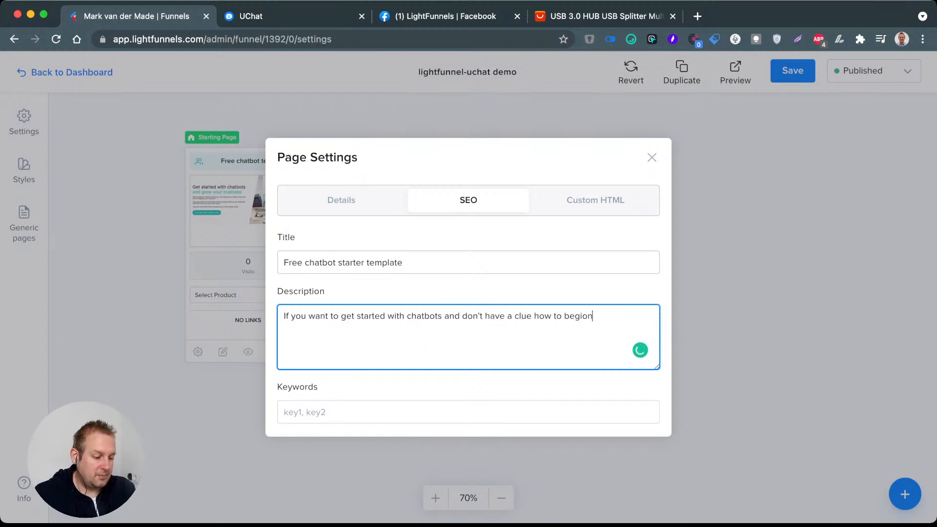
pyautogui.write(', ')
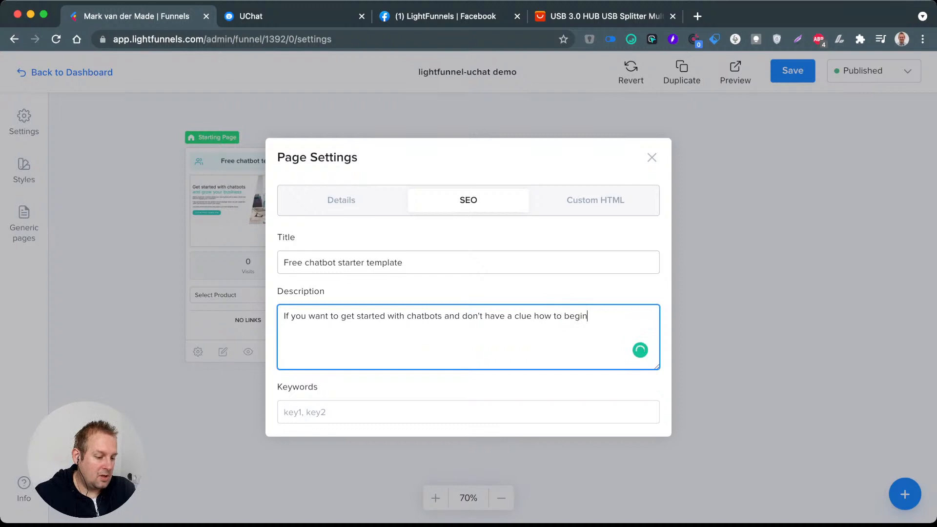
pyautogui.write('then ')
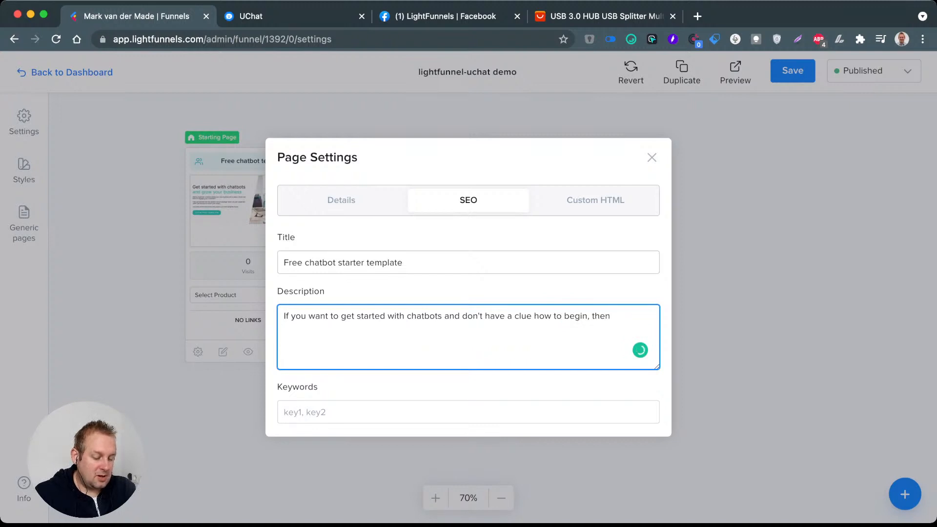
pyautogui.write('download our')
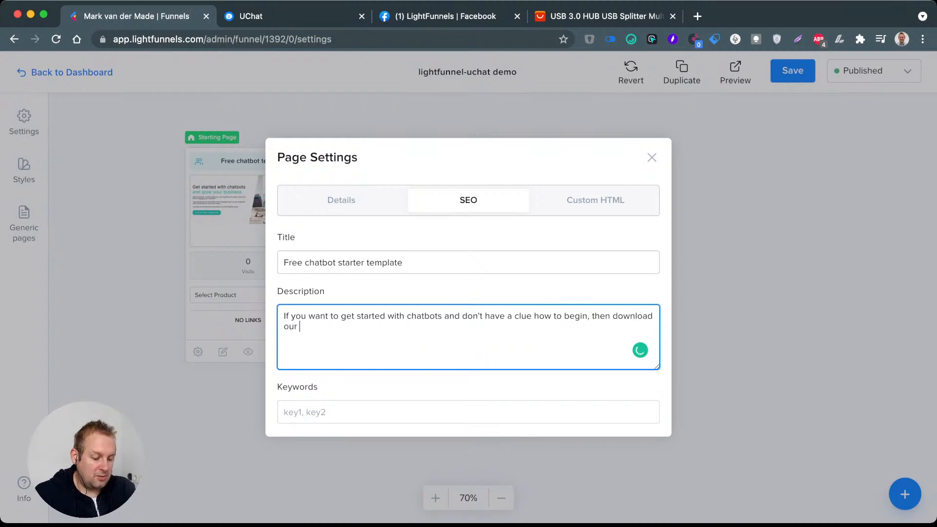
pyautogui.write(' free sta')
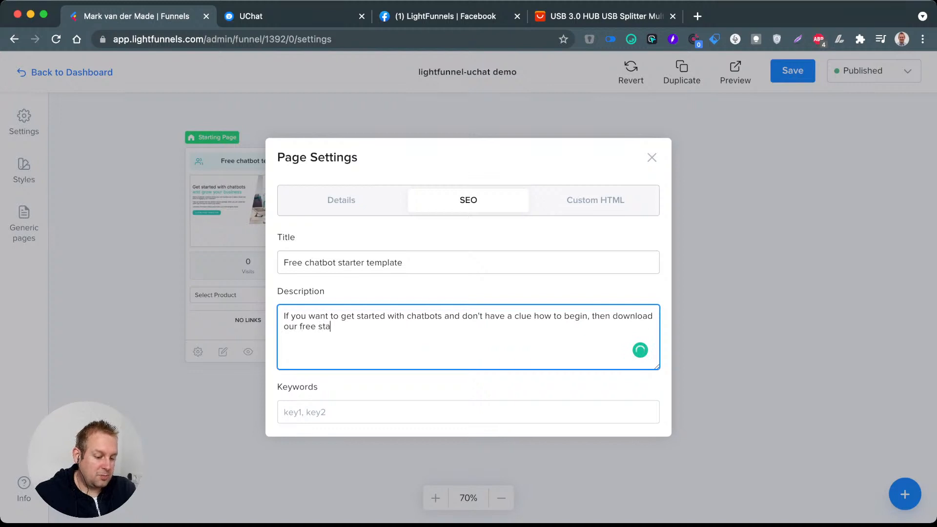
pyautogui.write('rter packa')
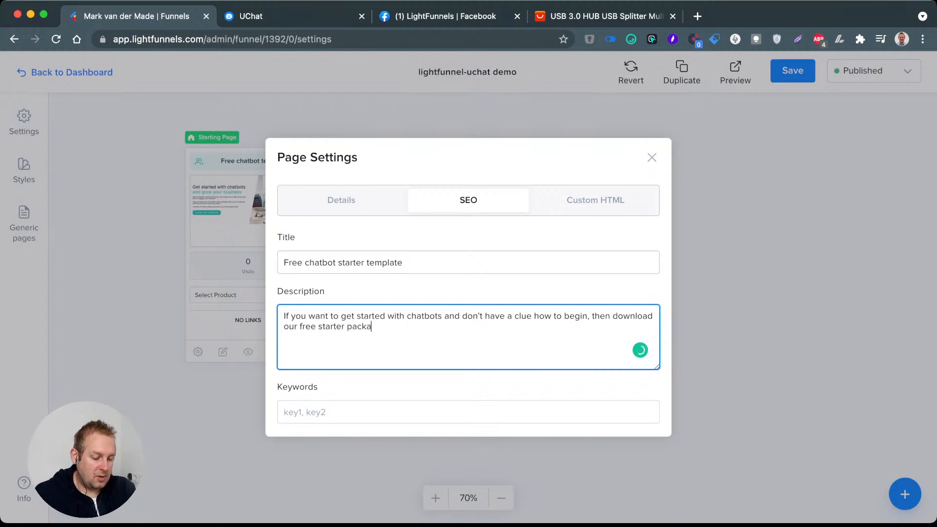
pyautogui.write('ge whi')
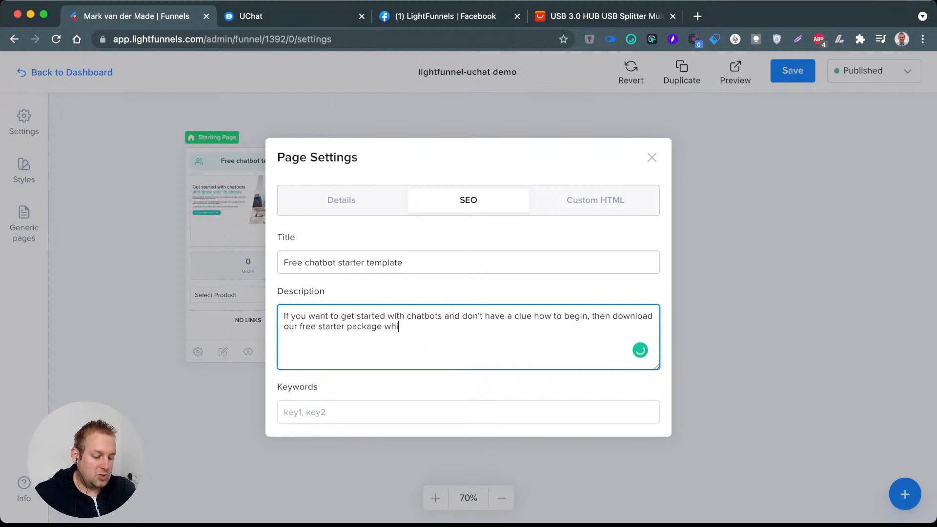
pyautogui.write('ch will get you s')
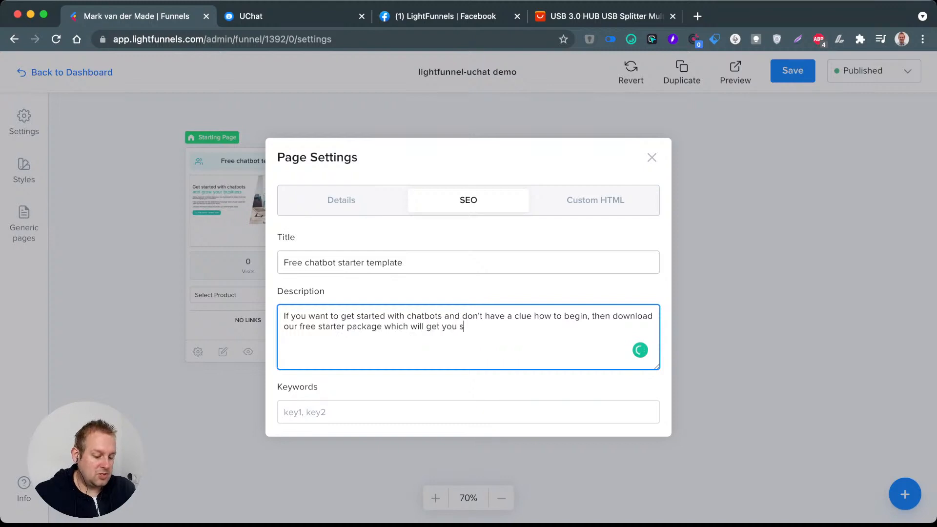
pyautogui.write('et up in jus')
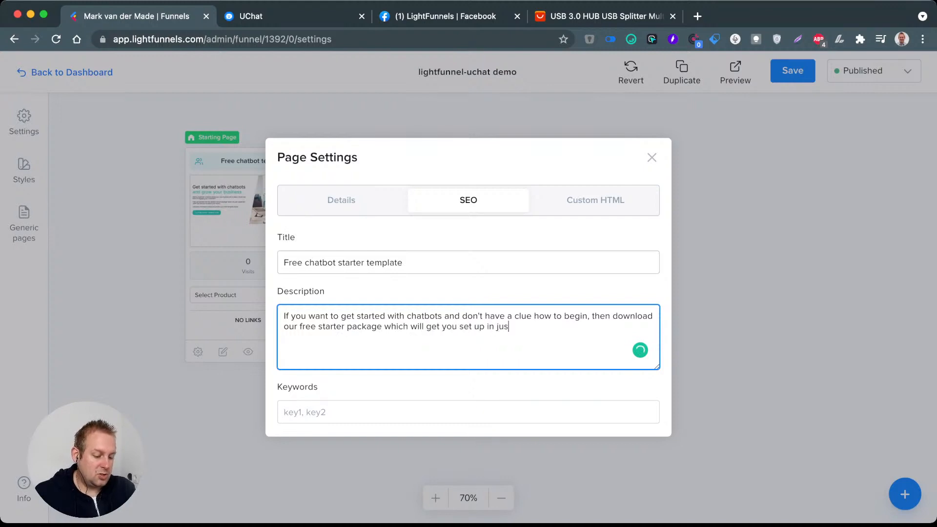
pyautogui.write('t minutes')
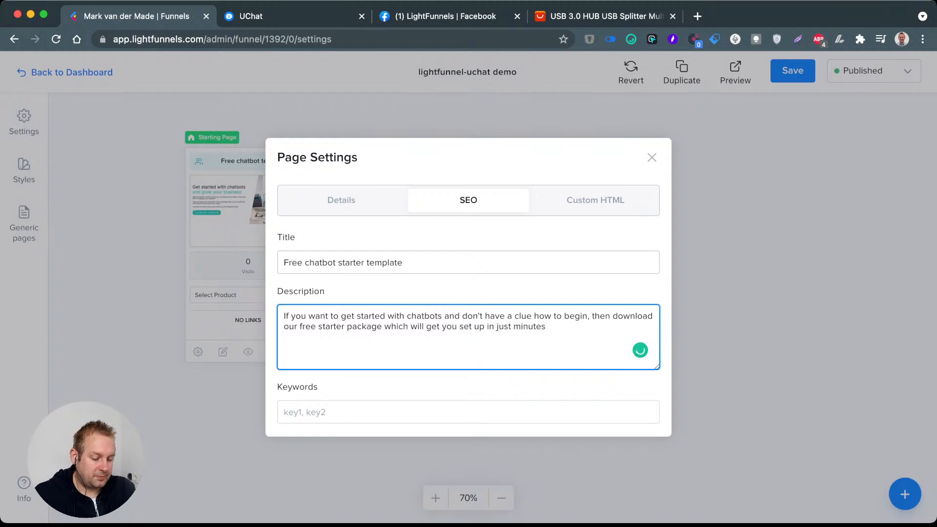
pyautogui.write('!')
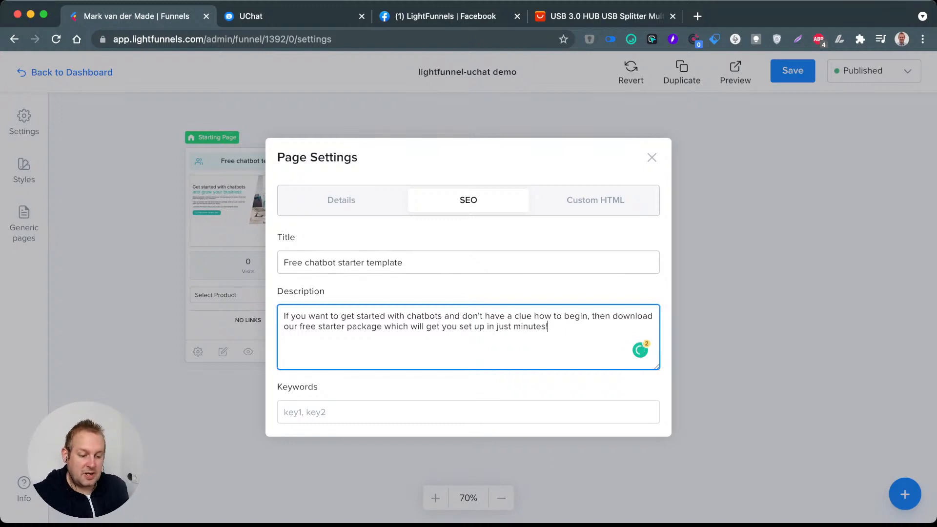
# Step: Set the page's SEO keywords to "chatbot, starter, package, template"
pyautogui.press('Tab')
pyautogui.write('cha')
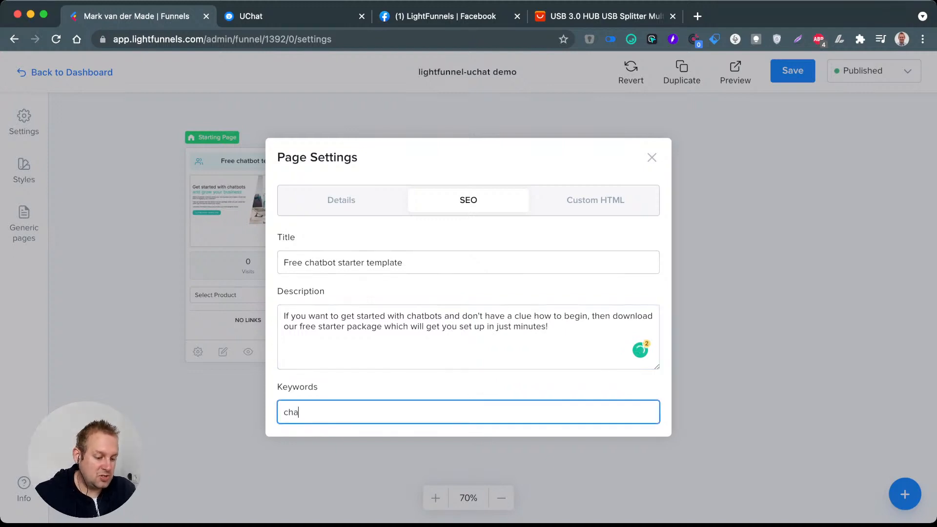
pyautogui.write('tbot, st')
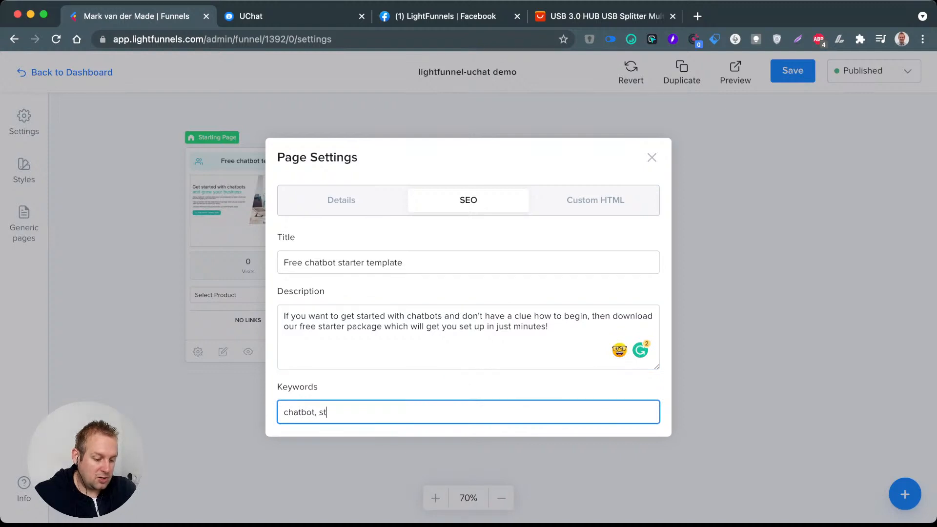
pyautogui.write('arter, p')
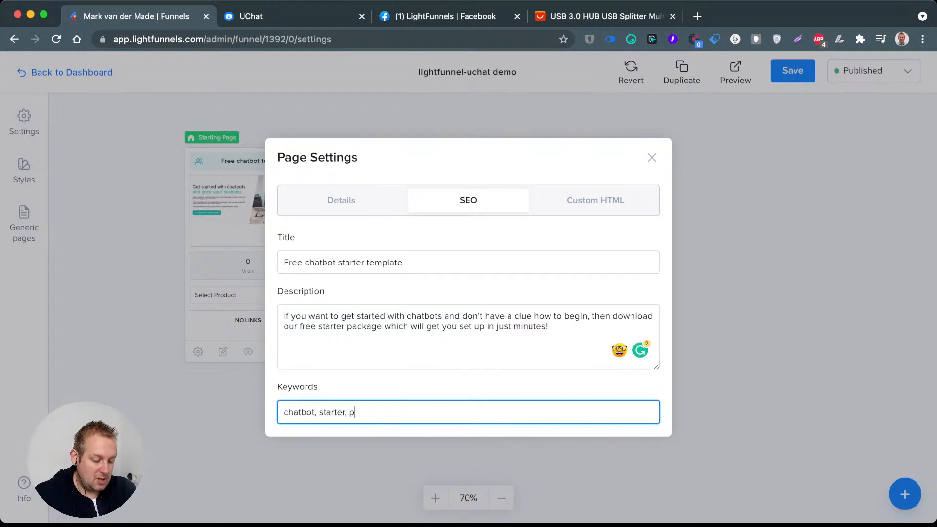
pyautogui.write('ackage, template')
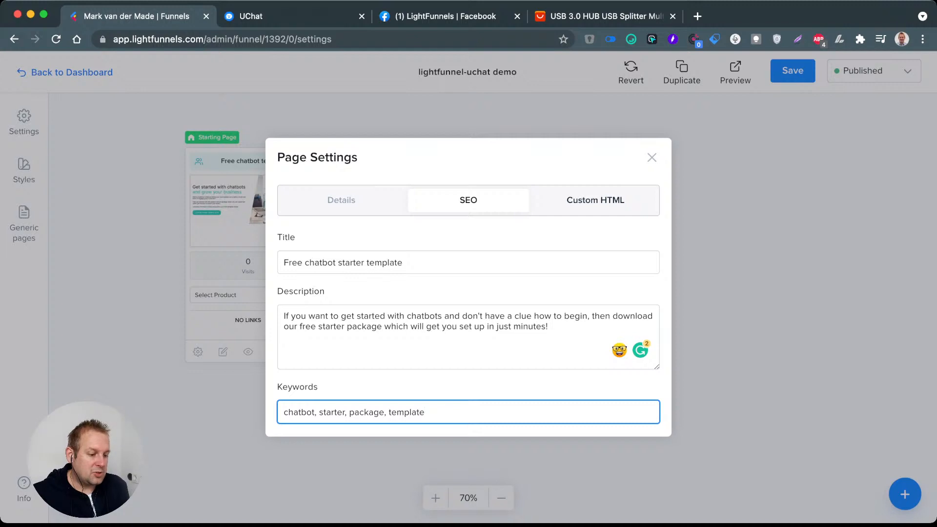
# Step: Examine the custom HTML options for header and footer scripts, leave them empty and close the page settings
pyautogui.click(596, 200)
pyautogui.click(468, 289)
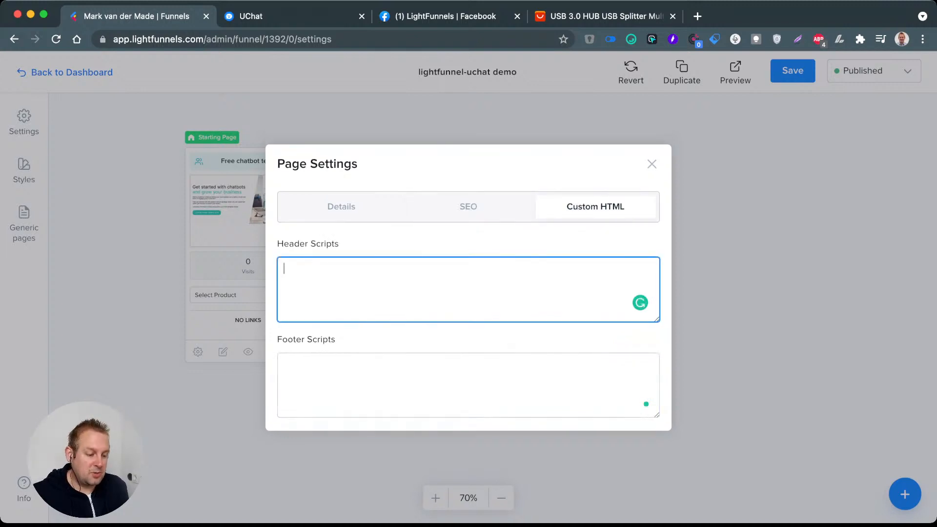
pyautogui.click(468, 385)
pyautogui.click(468, 289)
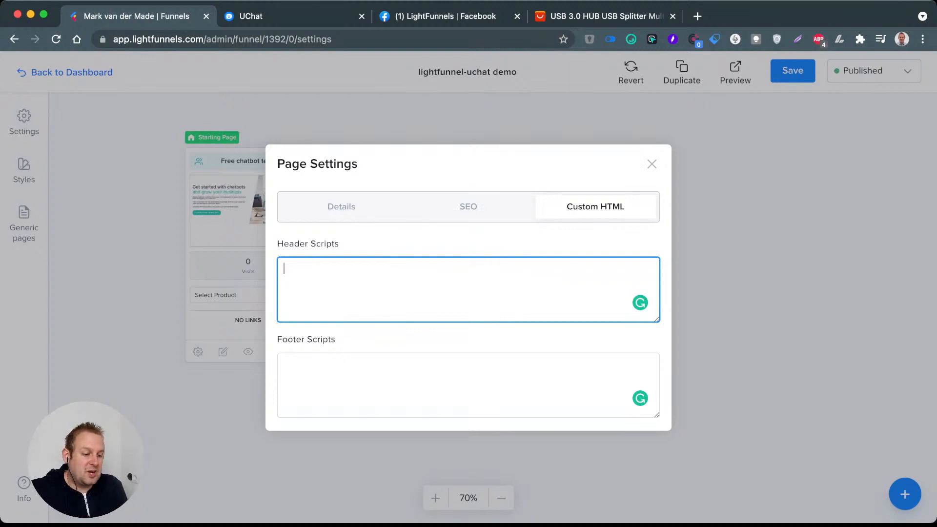
pyautogui.click(468, 207)
pyautogui.press('Escape')
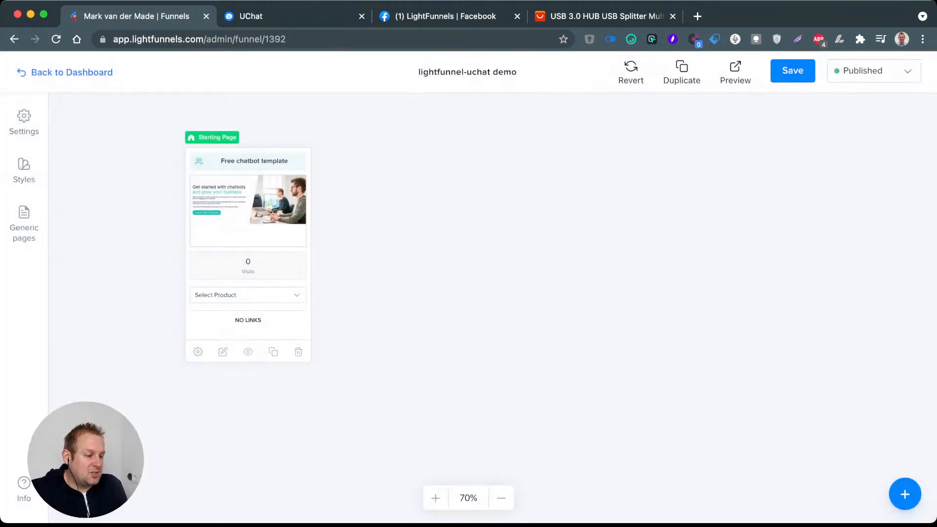
# Step: Save the funnel and open a preview of the squeeze page
pyautogui.click(793, 71)
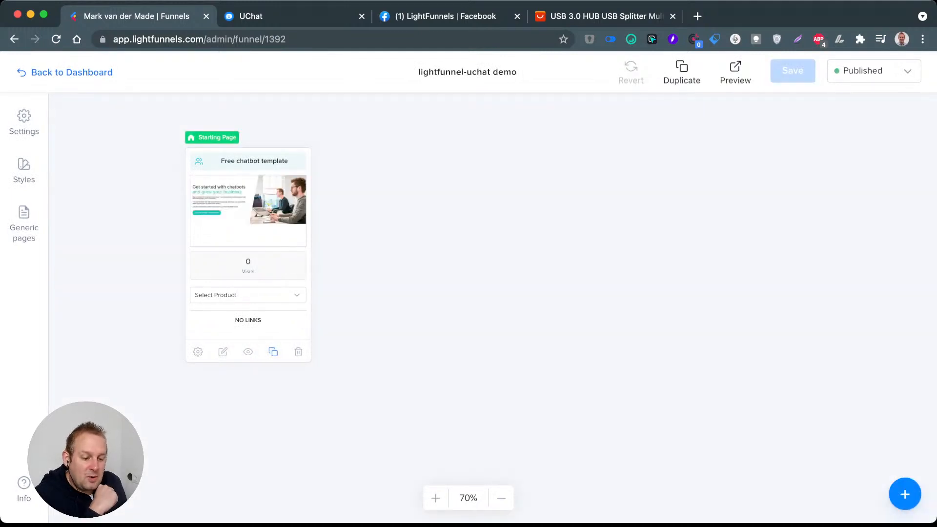
pyautogui.click(248, 352)
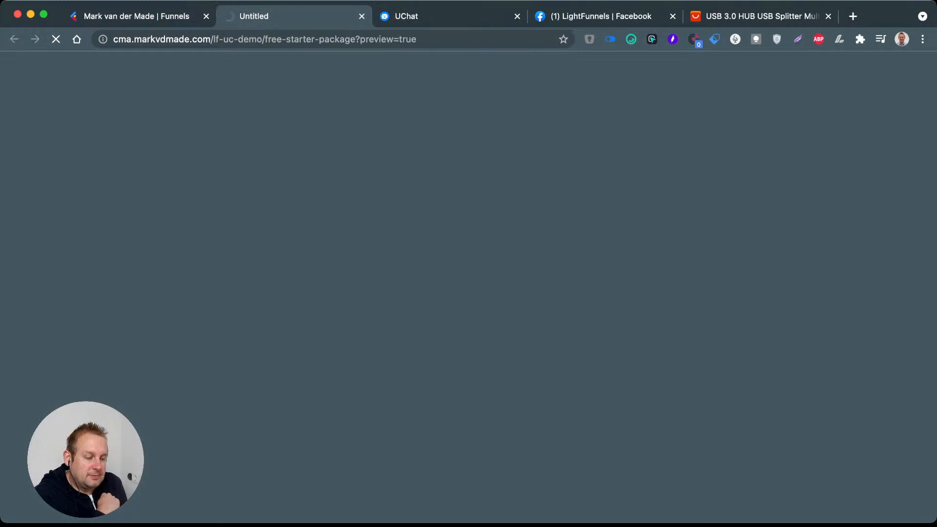
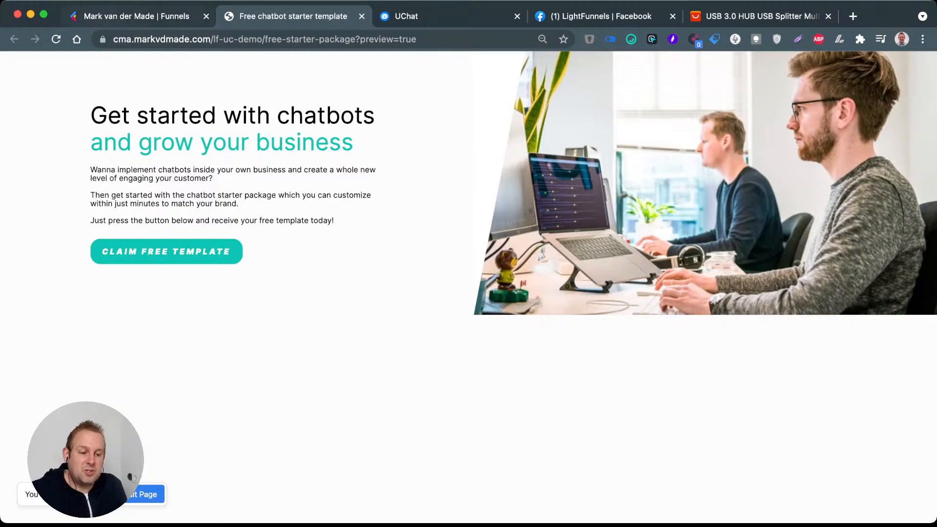
# Step: Return to the squeeze page's editor and examine the spacing settings of the page body and the text container
pyautogui.click(136, 17)
pyautogui.click(248, 200)
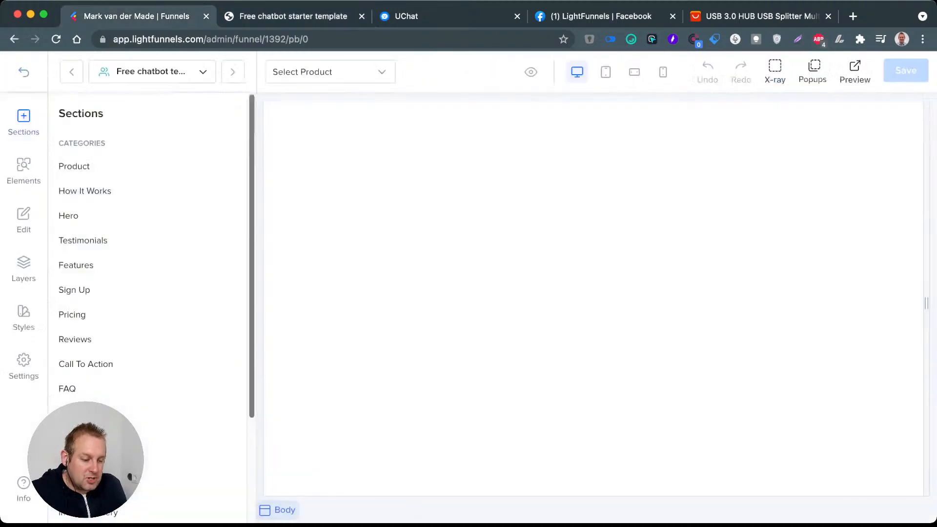
pyautogui.click(473, 472)
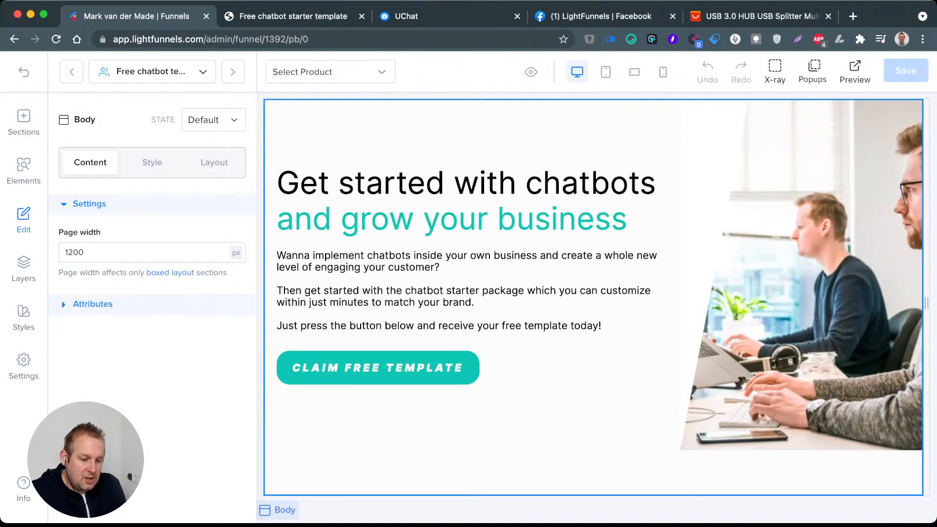
pyautogui.click(492, 411)
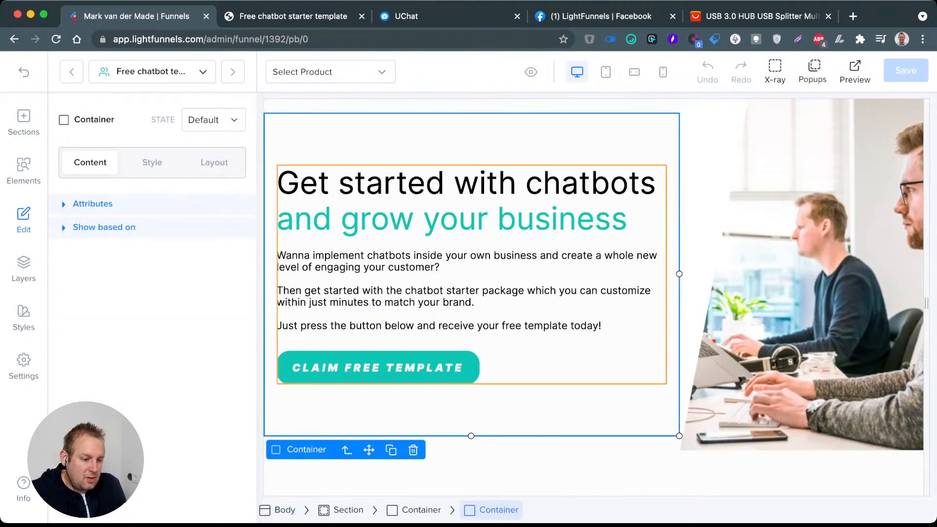
pyautogui.click(24, 269)
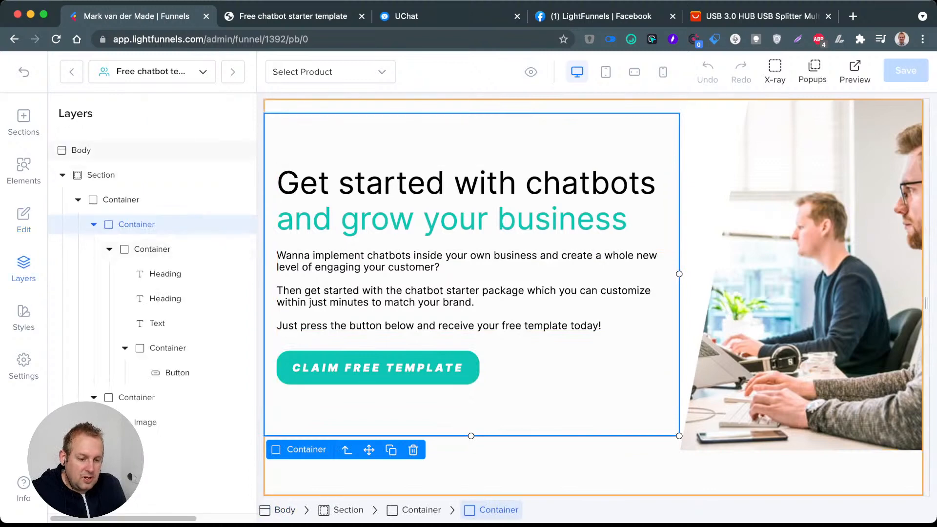
pyautogui.click(81, 151)
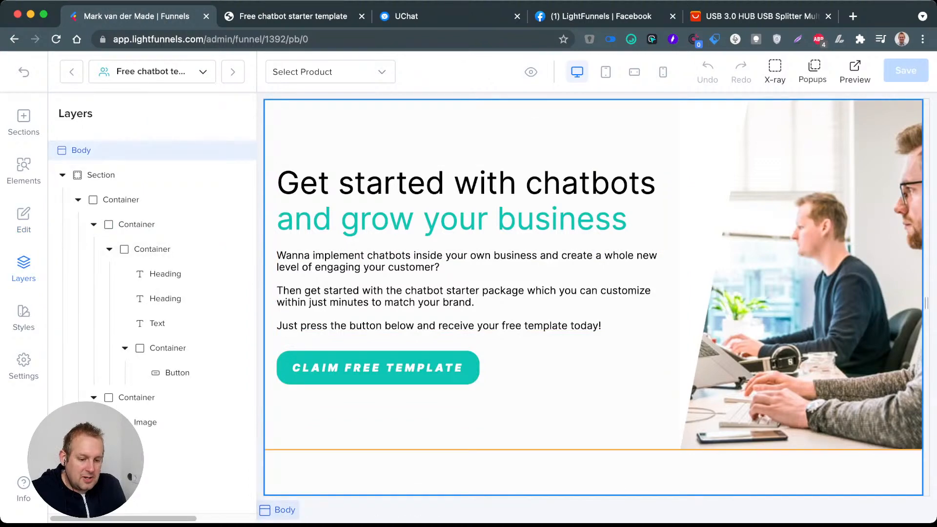
pyautogui.click(23, 220)
pyautogui.click(215, 162)
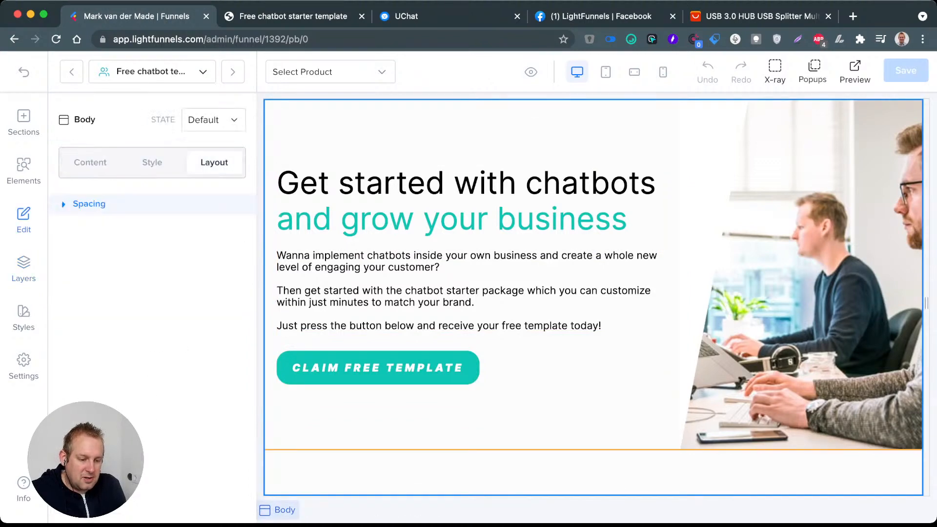
pyautogui.click(152, 162)
pyautogui.click(214, 162)
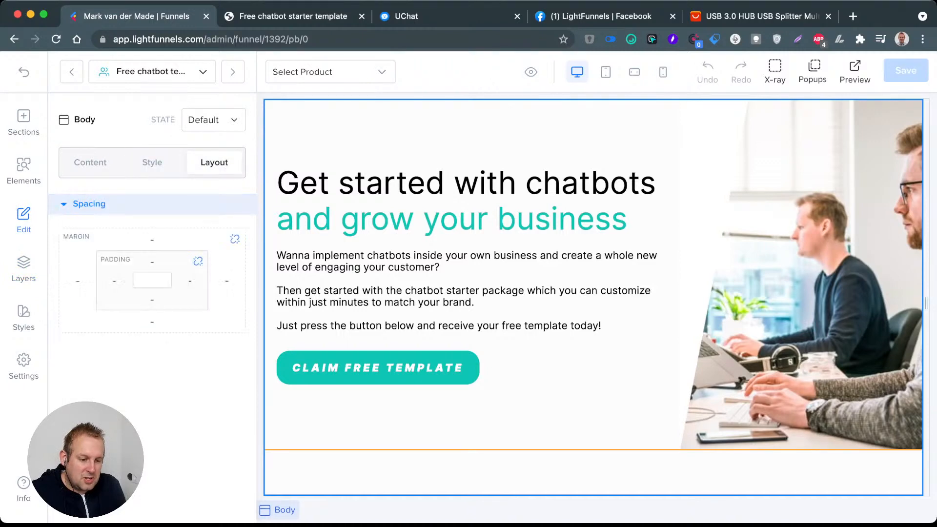
pyautogui.click(526, 409)
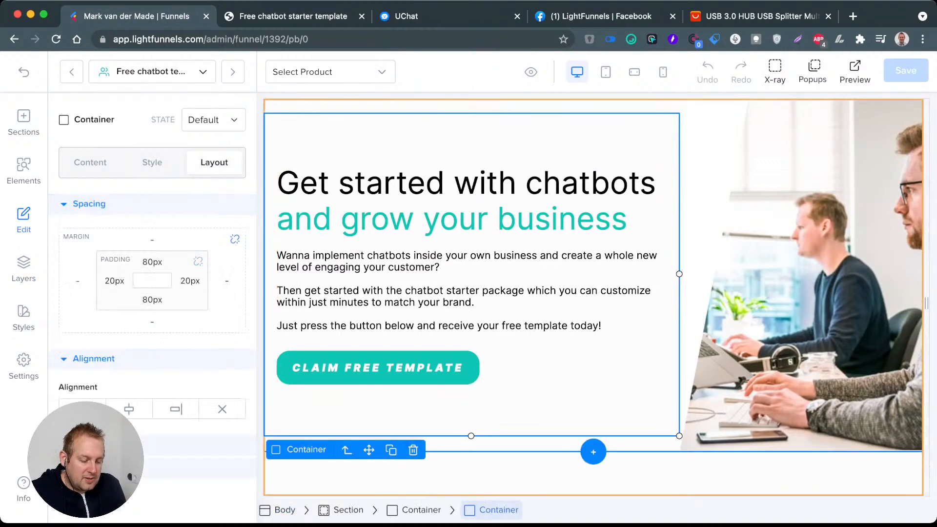
# Step: Examine the layer structure, funnel styles and spacing of the outer container, section and image container around the empty page area
pyautogui.click(531, 472)
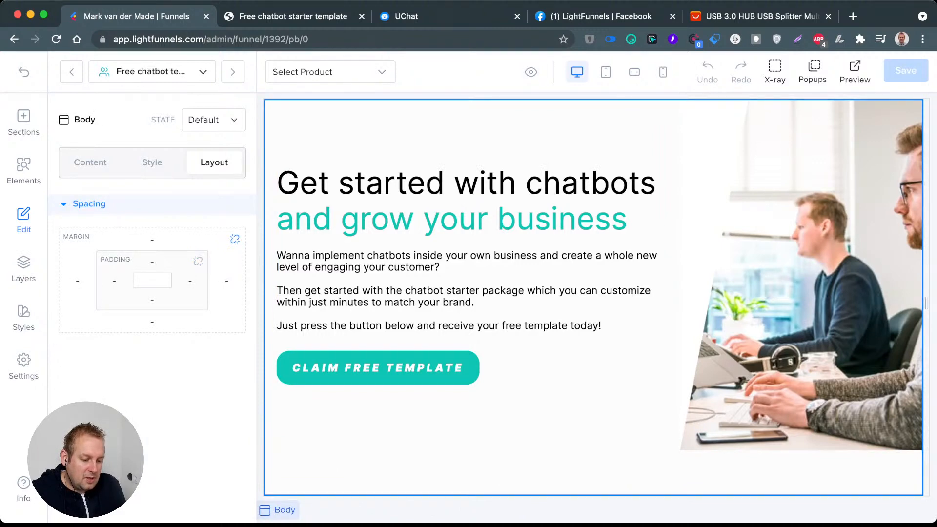
pyautogui.click(594, 443)
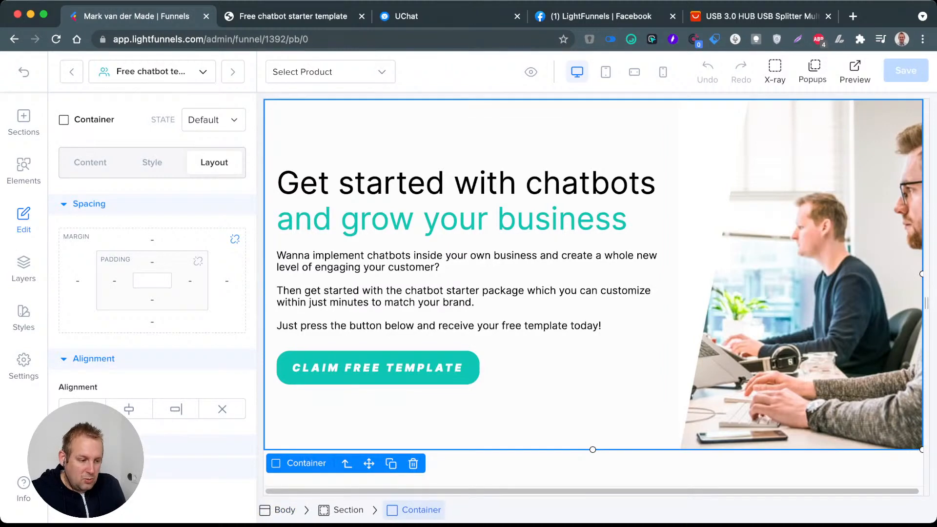
pyautogui.click(24, 317)
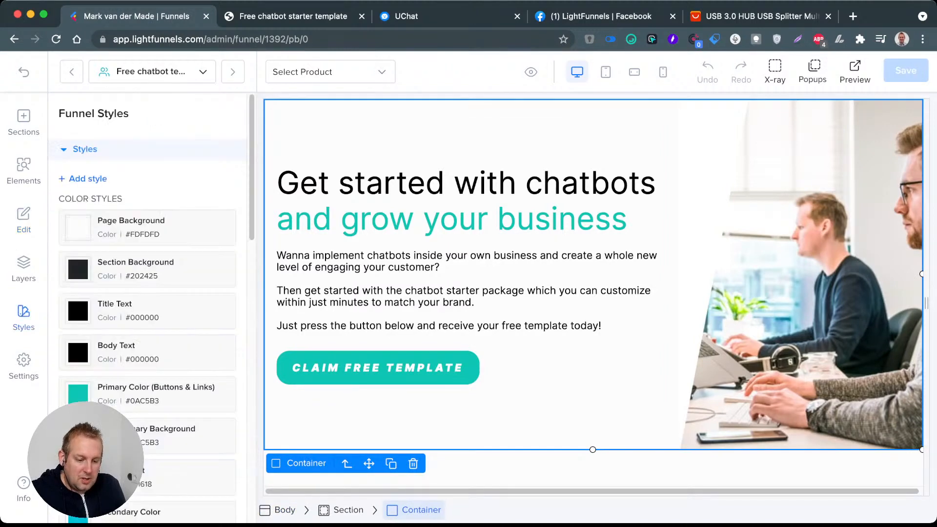
pyautogui.click(23, 268)
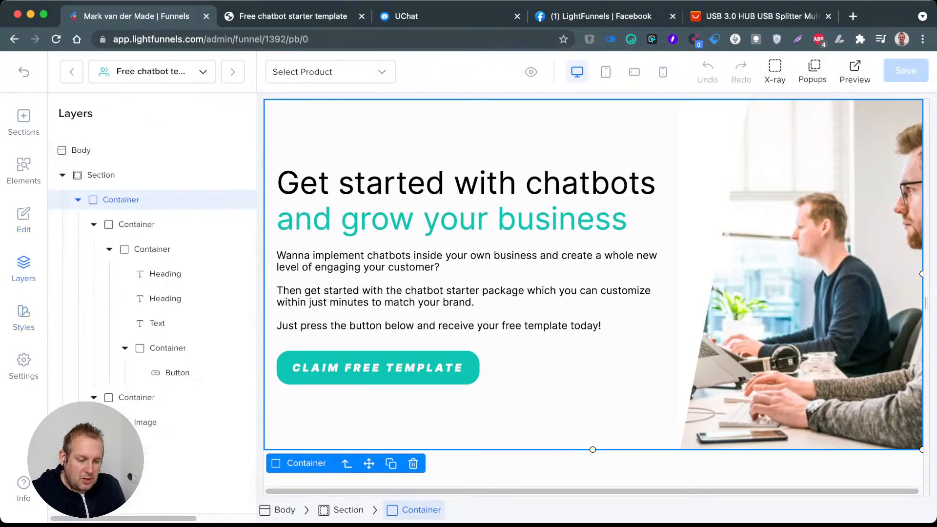
pyautogui.click(24, 171)
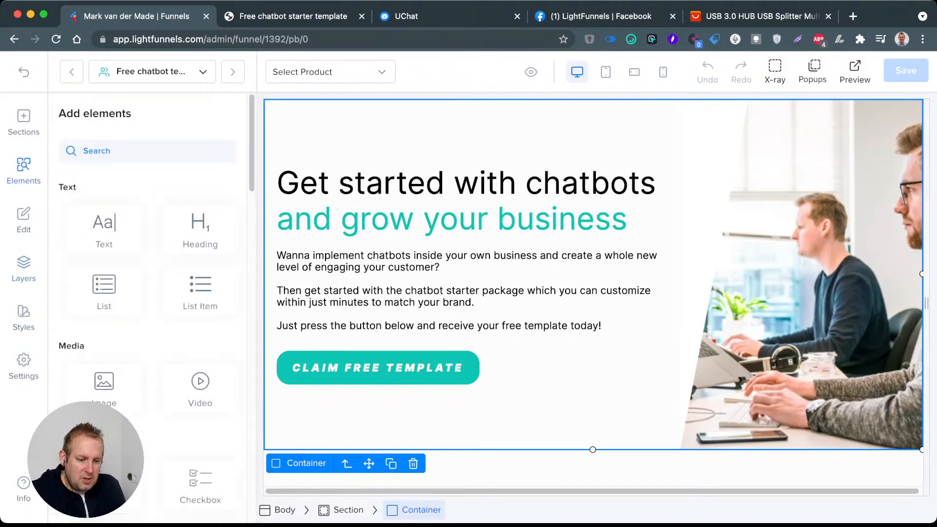
pyautogui.click(23, 269)
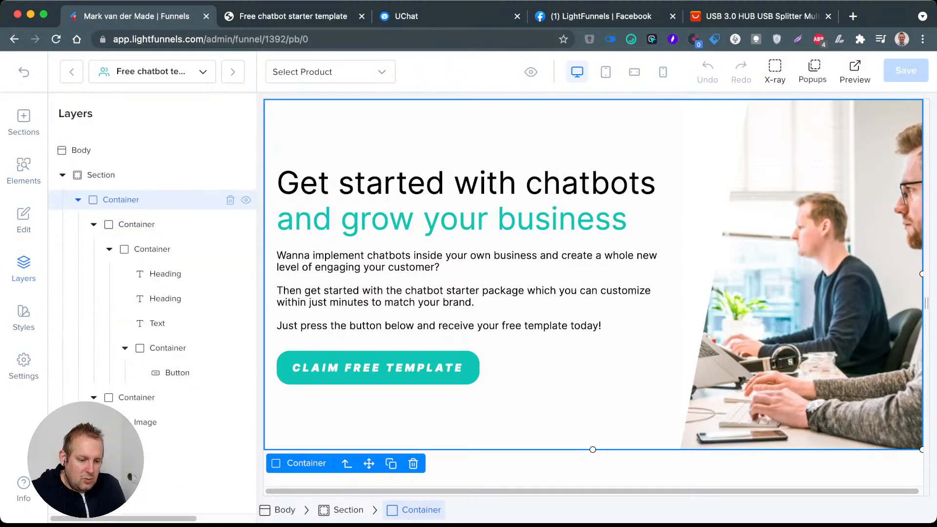
pyautogui.click(101, 175)
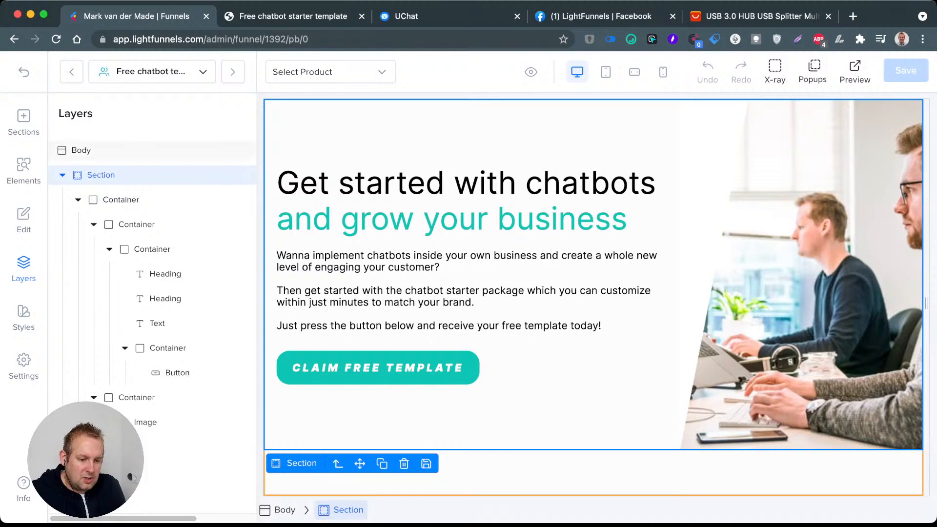
pyautogui.click(24, 219)
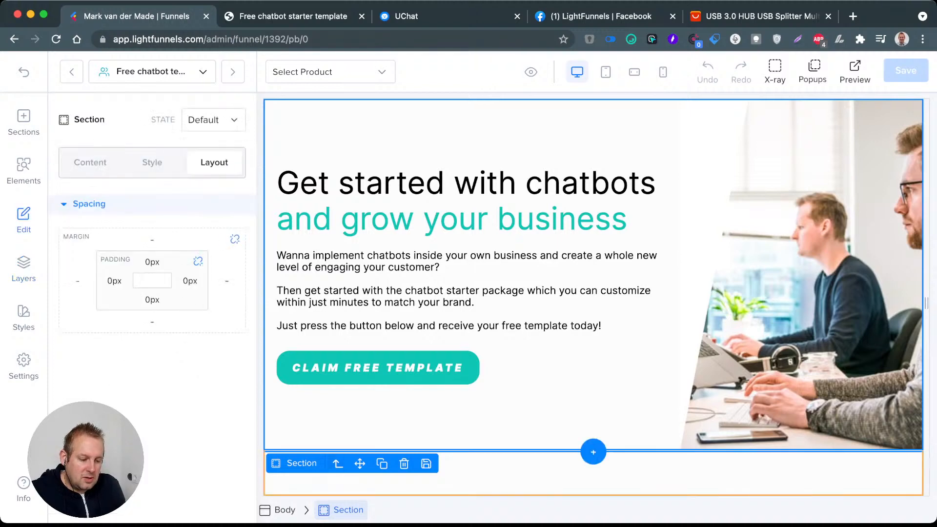
pyautogui.click(561, 475)
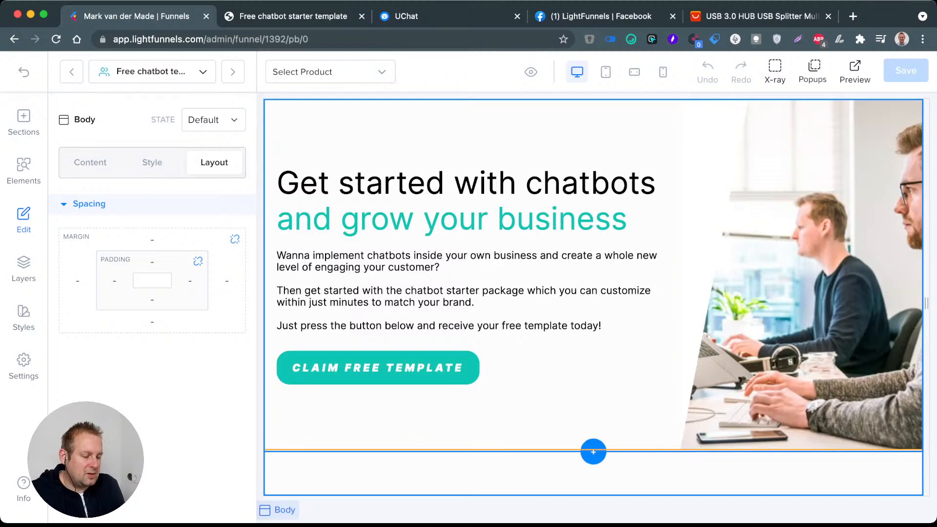
pyautogui.click(761, 292)
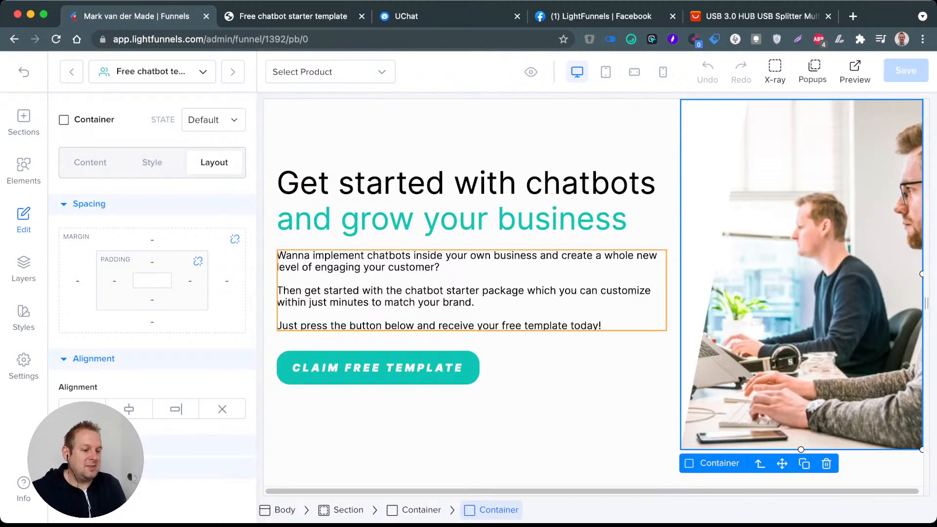
# Step: Return to the funnel overview, duplicate the squeeze page and place the copy above the original
pyautogui.click(24, 72)
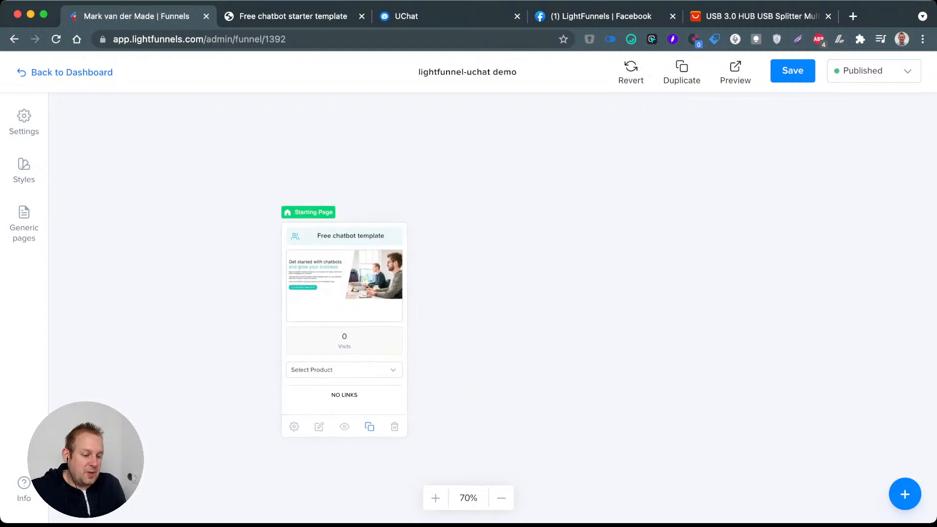
pyautogui.click(370, 427)
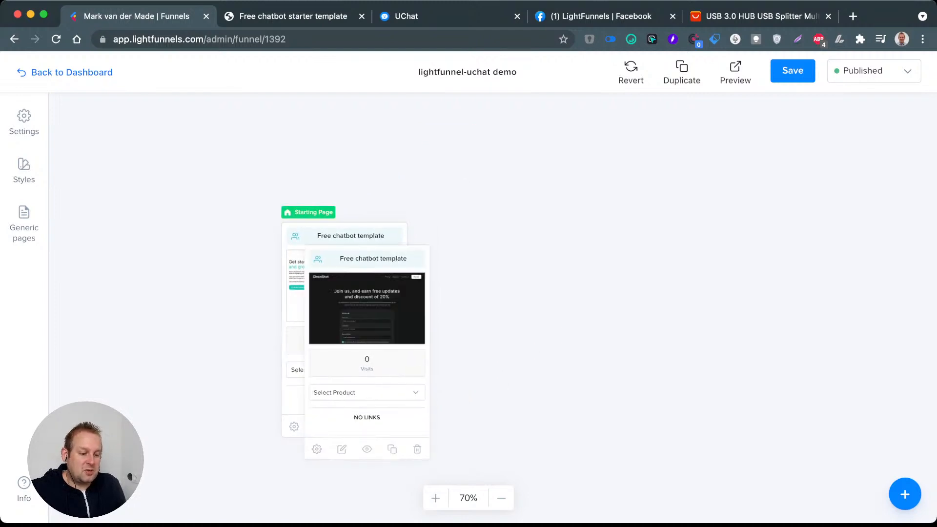
pyautogui.moveTo(367, 307); pyautogui.dragTo(504, 172)
pyautogui.moveTo(610, 219); pyautogui.dragTo(636, 352)
pyautogui.moveTo(536, 256); pyautogui.dragTo(379, 118)
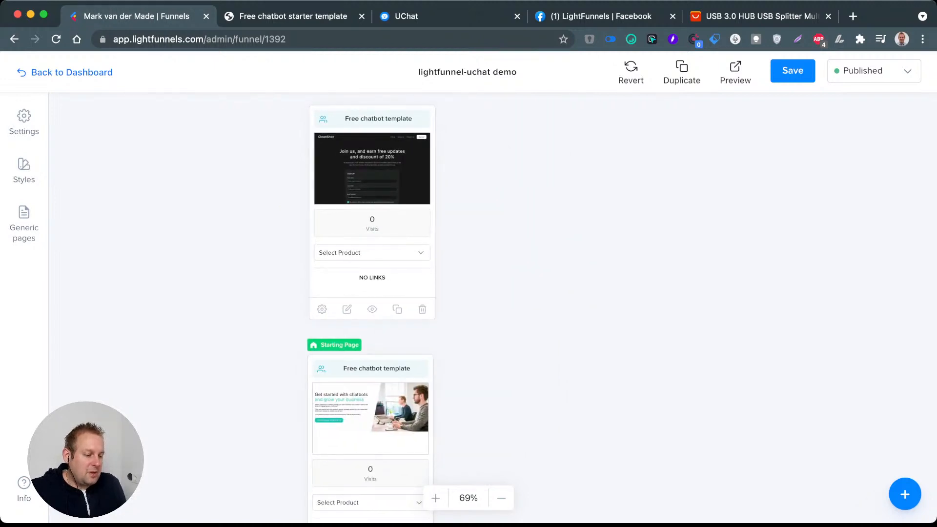
# Step: Add a split test, linking Variation 1 to the duplicated page and Variation 2 to the original squeeze page
pyautogui.moveTo(537, 220); pyautogui.dragTo(619, 200)
pyautogui.click(905, 494)
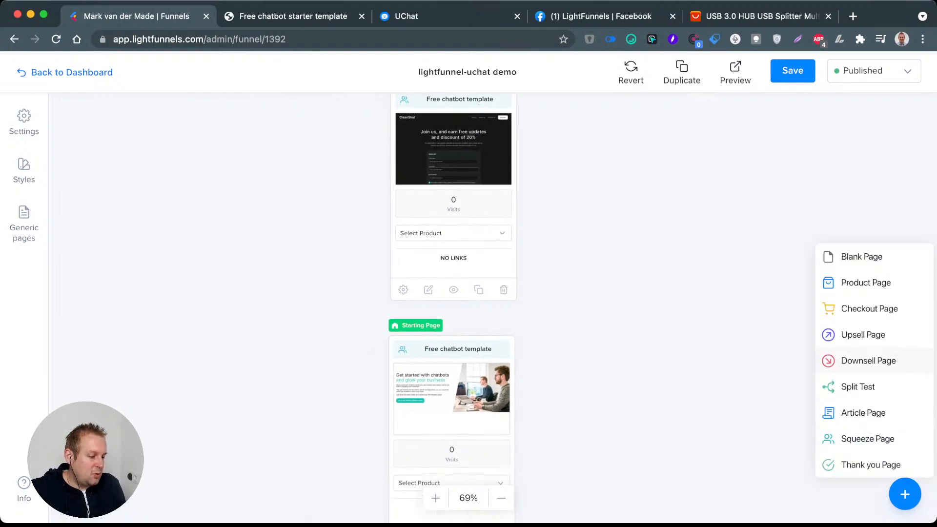
pyautogui.click(869, 361)
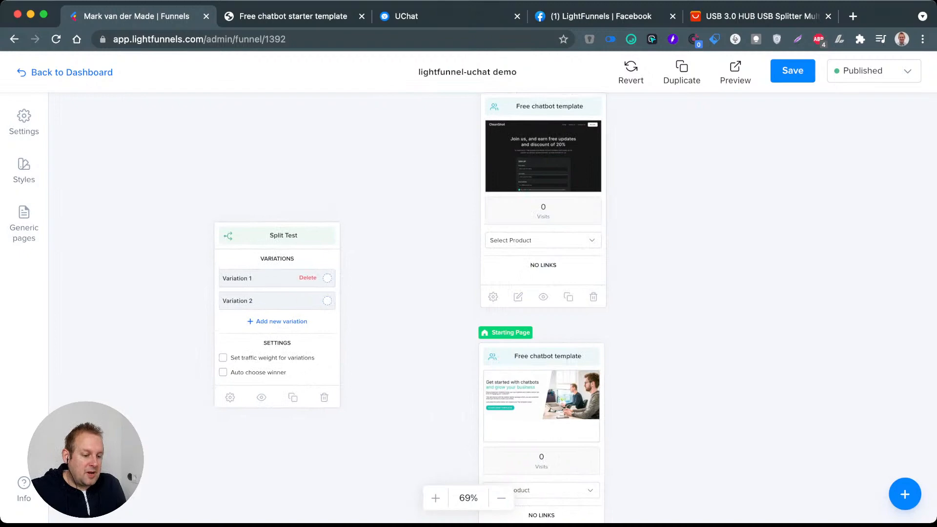
pyautogui.moveTo(327, 278); pyautogui.dragTo(488, 191)
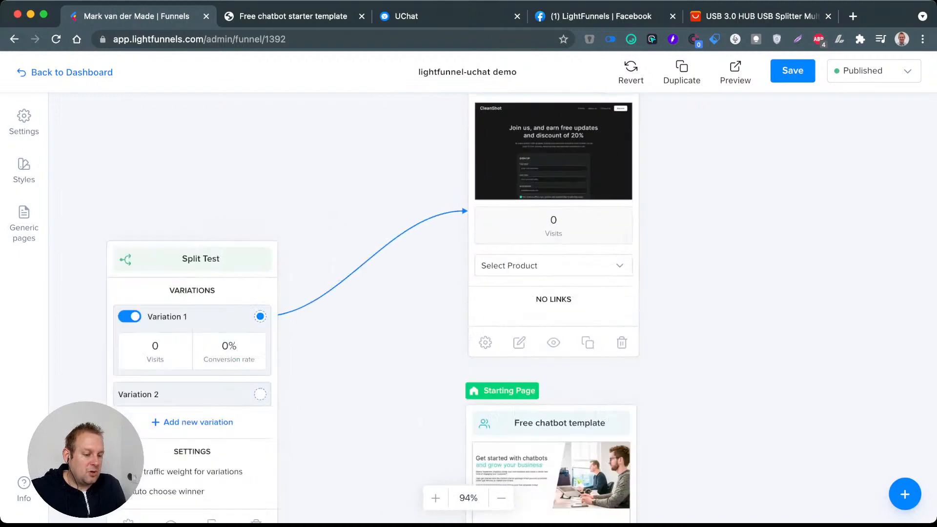
pyautogui.scroll(-2, 371, 307)
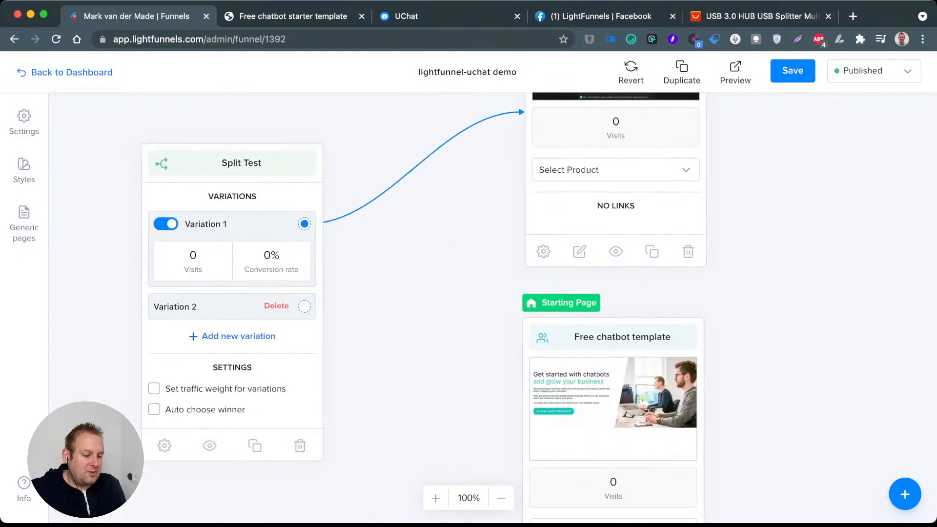
pyautogui.moveTo(304, 307); pyautogui.dragTo(537, 381)
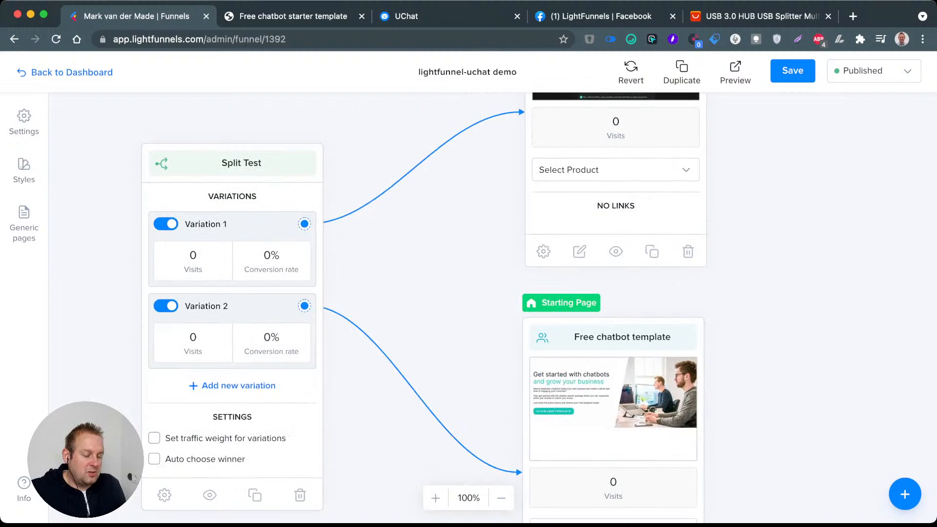
# Step: Make the split test the funnel's starting page and save the funnel
pyautogui.scroll(-4, 446, 337)
pyautogui.moveTo(517, 316); pyautogui.dragTo(297, 238)
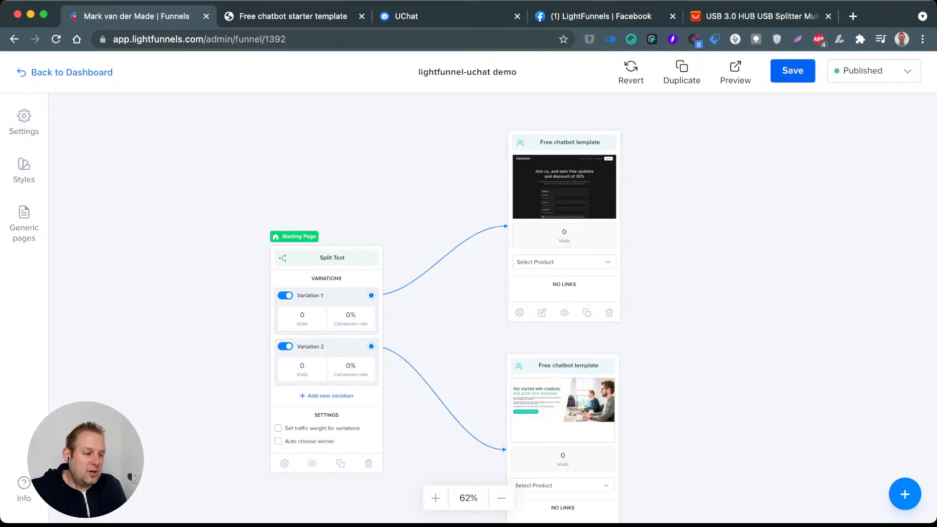
pyautogui.click(793, 71)
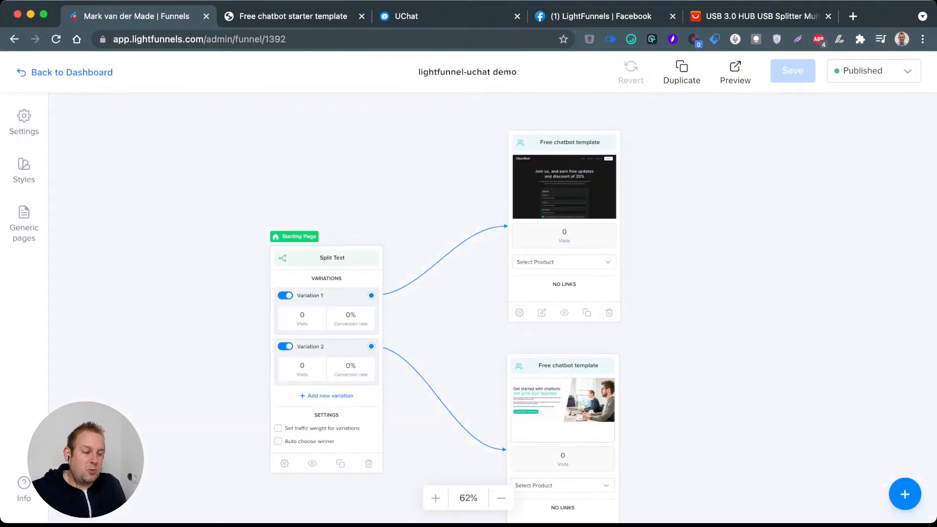
# Step: Try the traffic weight option for the split test's variations and switch it back off
pyautogui.moveTo(698, 293); pyautogui.dragTo(548, 243)
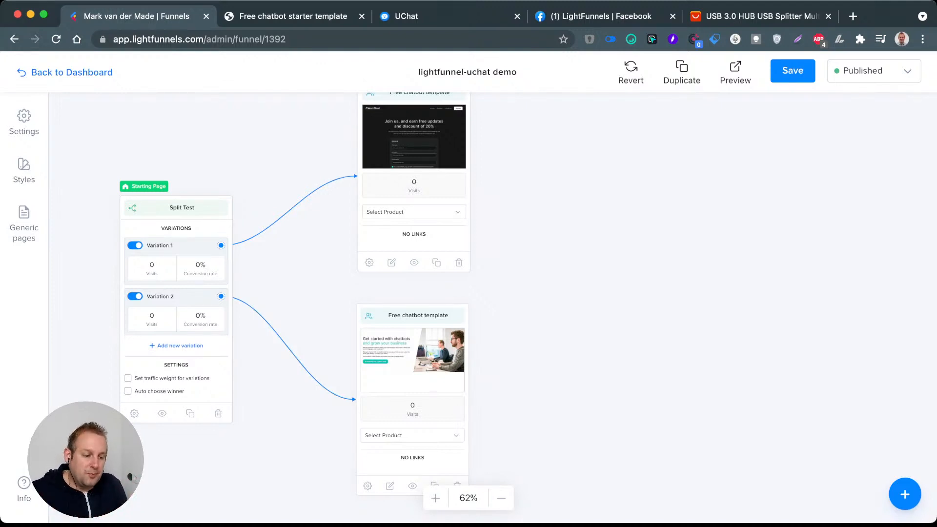
pyautogui.scroll(2, 322, 303)
pyautogui.moveTo(220, 292)
pyautogui.mouseDown()
pyautogui.moveTo(209, 246)
pyautogui.moveTo(216, 286)
pyautogui.mouseUp()
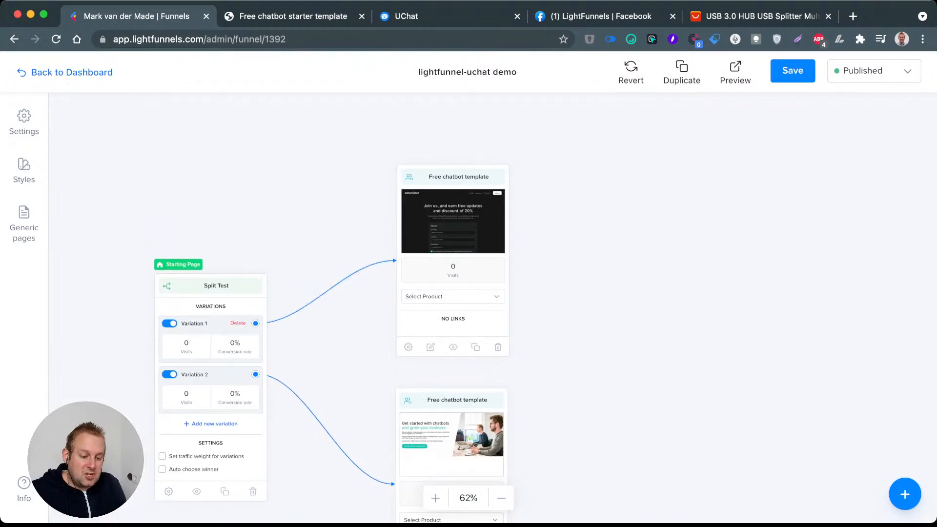
pyautogui.scroll(5, 172, 466)
pyautogui.scroll(-3, 198, 327)
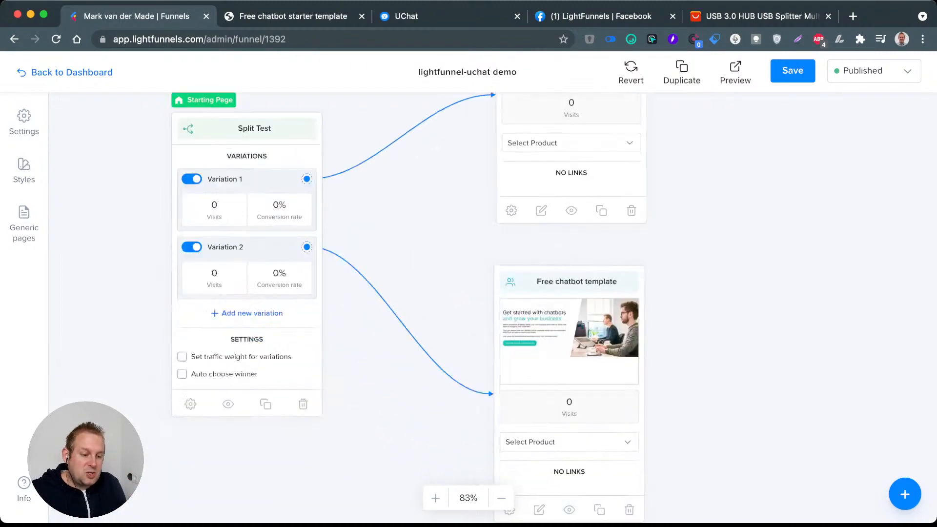
pyautogui.scroll(4, 198, 326)
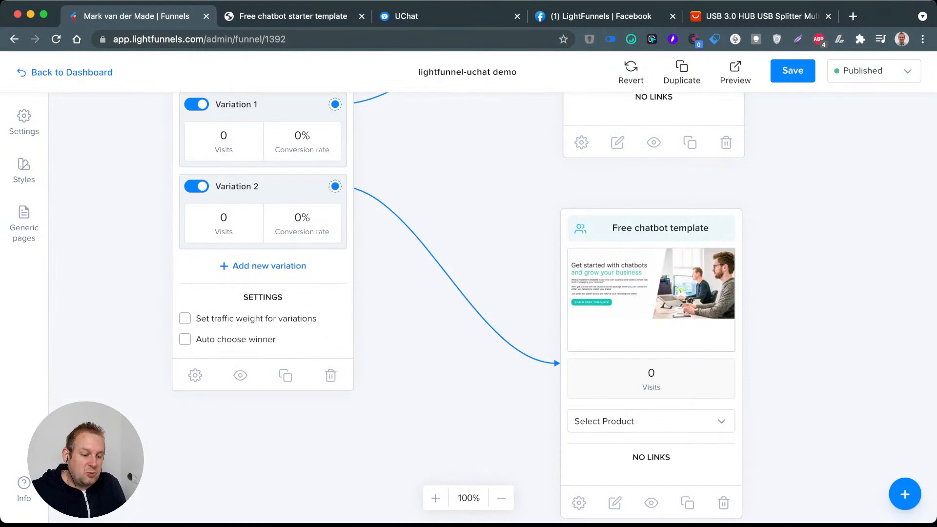
pyautogui.click(185, 318)
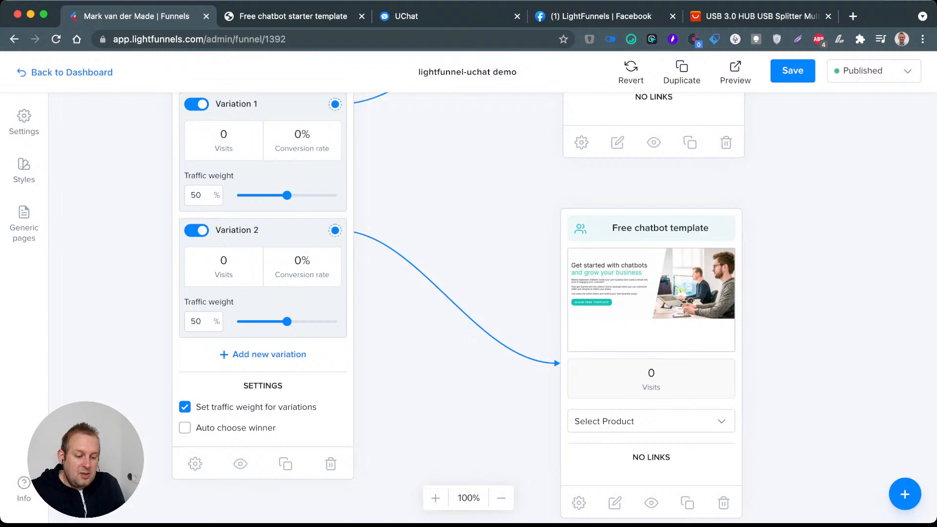
pyautogui.click(185, 407)
# Step: Set the split test to choose the winner automatically after 1000 visits
pyautogui.click(185, 340)
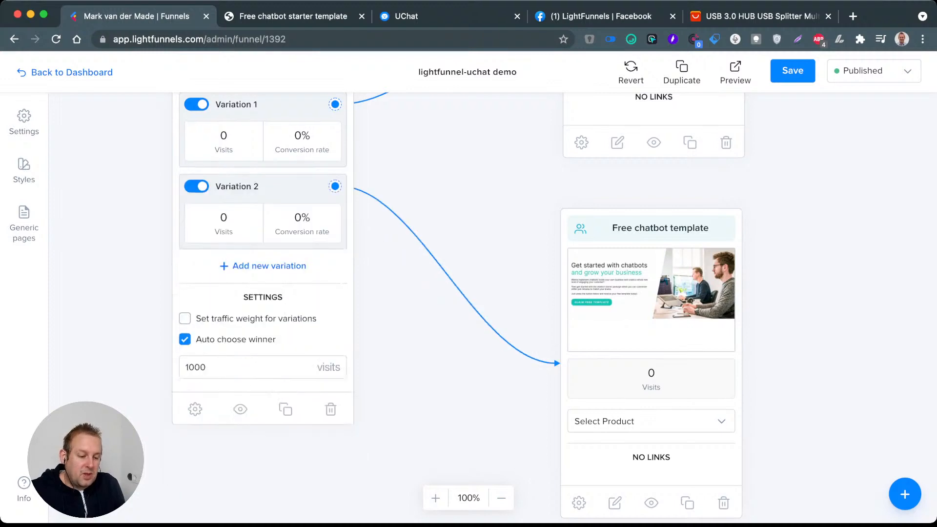
pyautogui.doubleClick(207, 368)
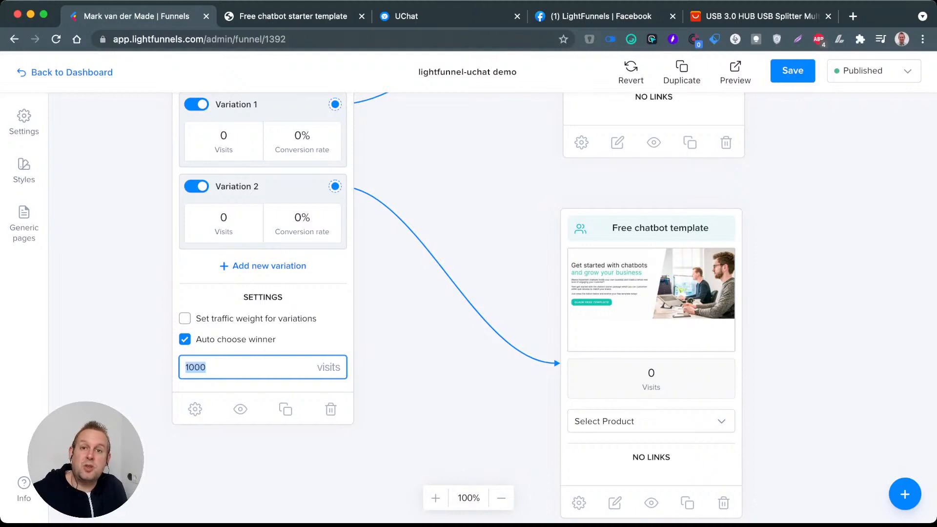
pyautogui.press('Tab')
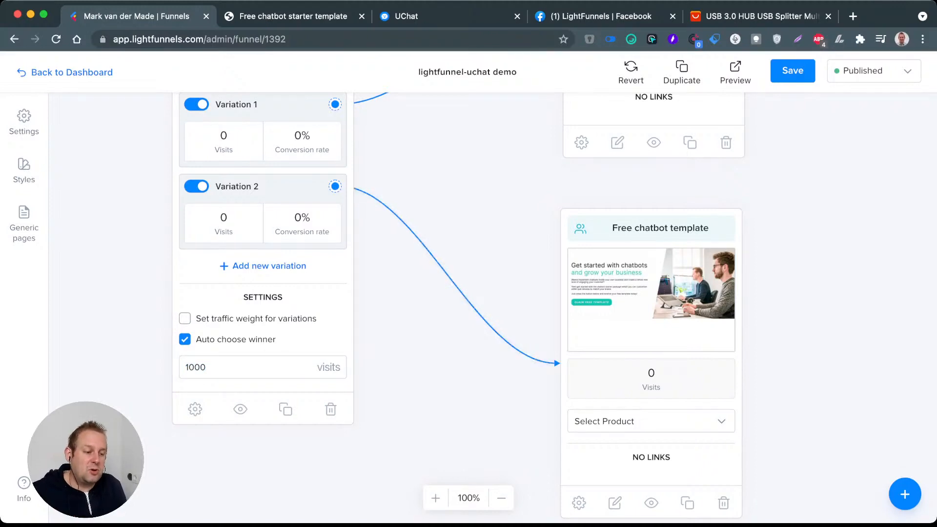
pyautogui.scroll(5, 429, 250)
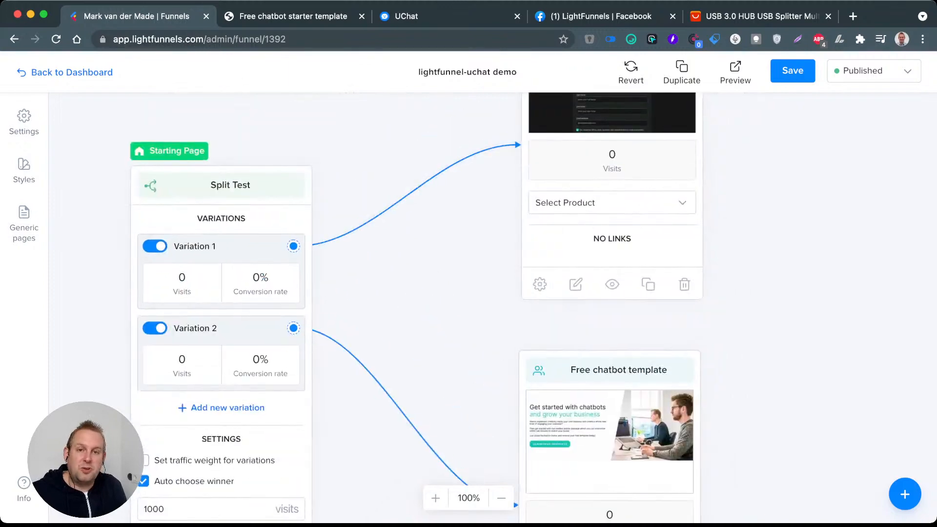
pyautogui.click(408, 197)
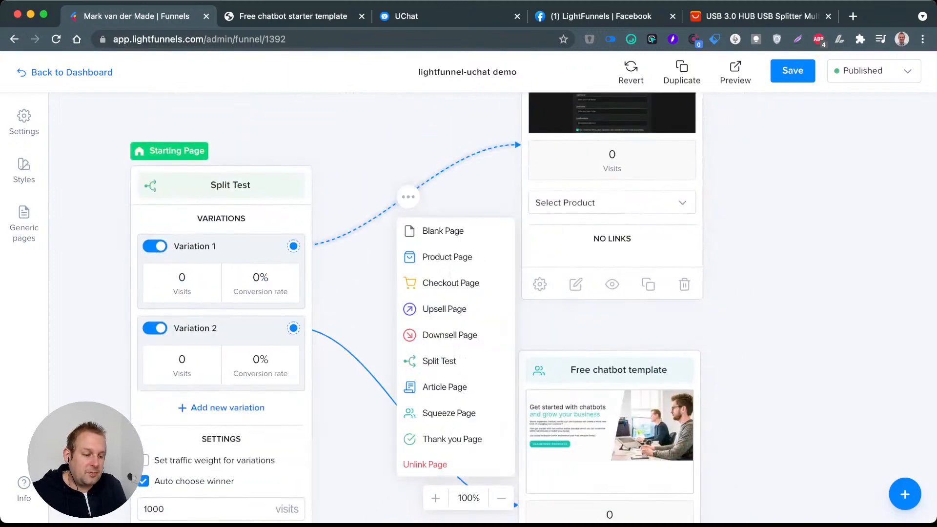
pyautogui.click(408, 197)
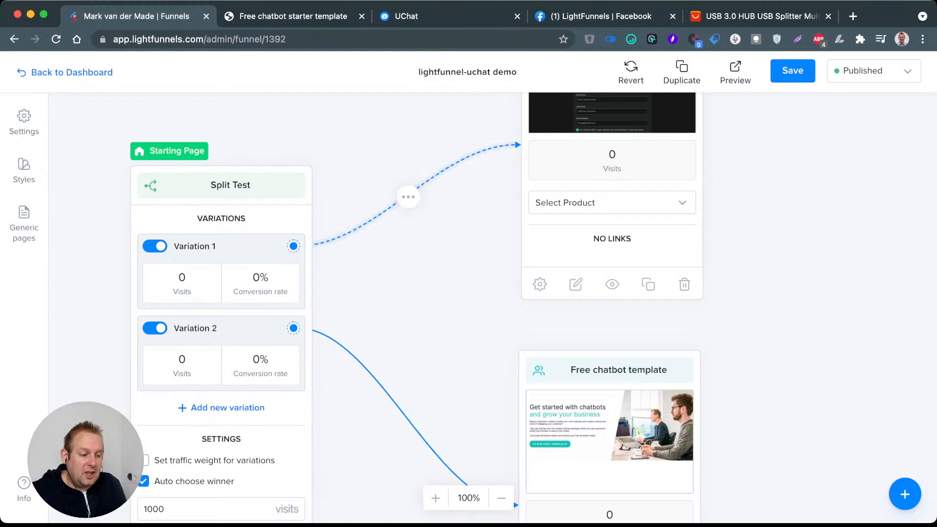
pyautogui.click(408, 196)
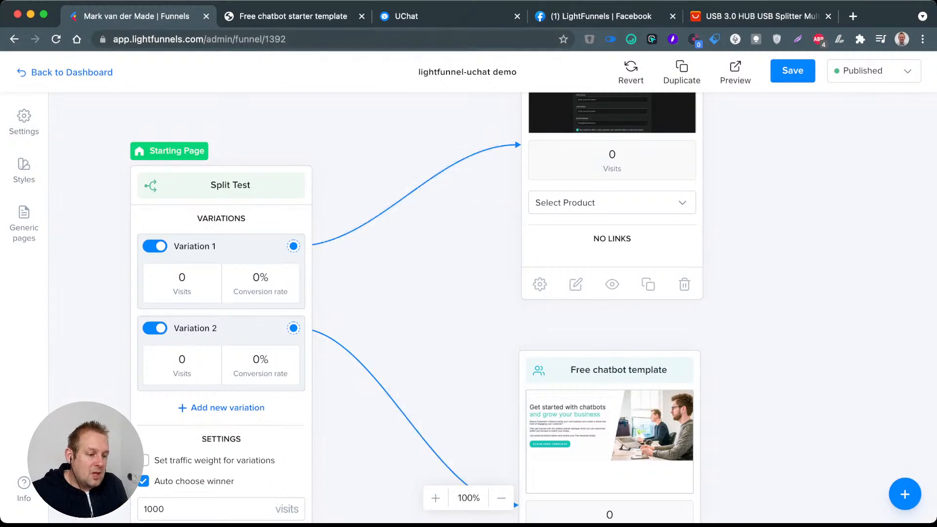
# Step: Shift the split test card slightly up and to the left on the funnel canvas
pyautogui.moveTo(712, 117); pyautogui.dragTo(739, 178)
pyautogui.scroll(-3, 732, 177)
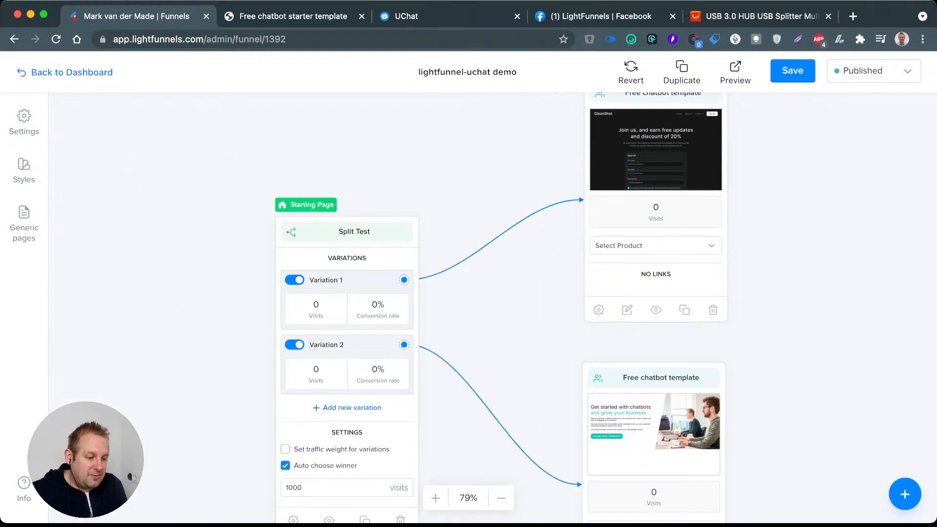
pyautogui.moveTo(353, 230)
pyautogui.mouseDown()
pyautogui.moveTo(331, 187)
pyautogui.moveTo(346, 221)
pyautogui.mouseUp()
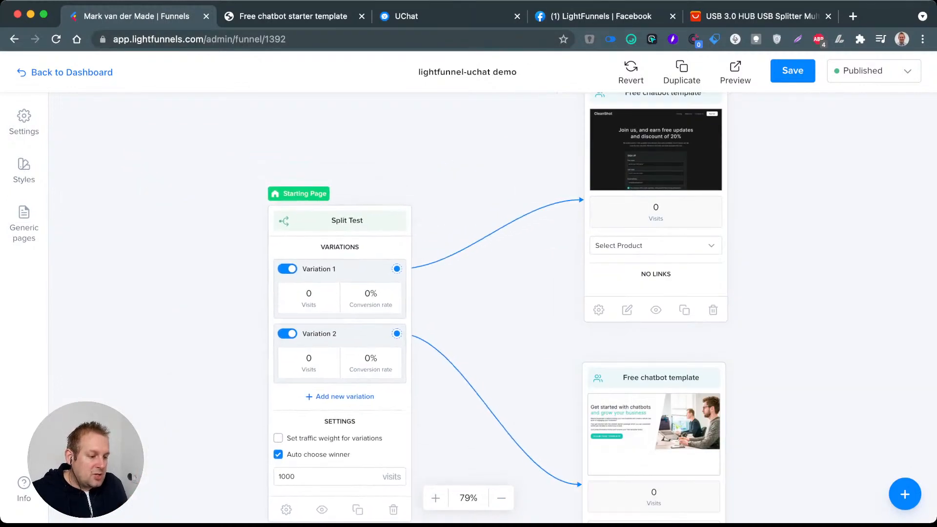
# Step: Open the original squeeze page linked to Variation 2 for editing and select its black "Get started with chatbots" heading
pyautogui.click(676, 427)
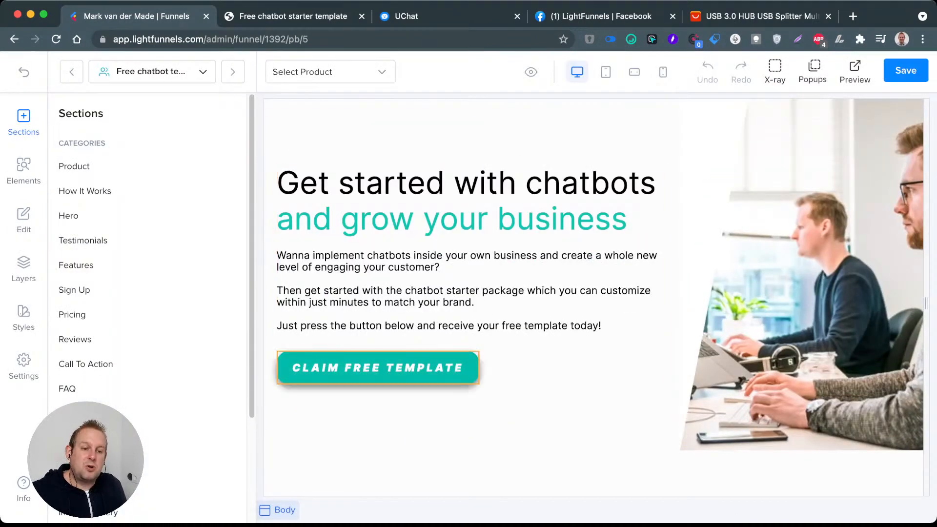
pyautogui.doubleClick(472, 183)
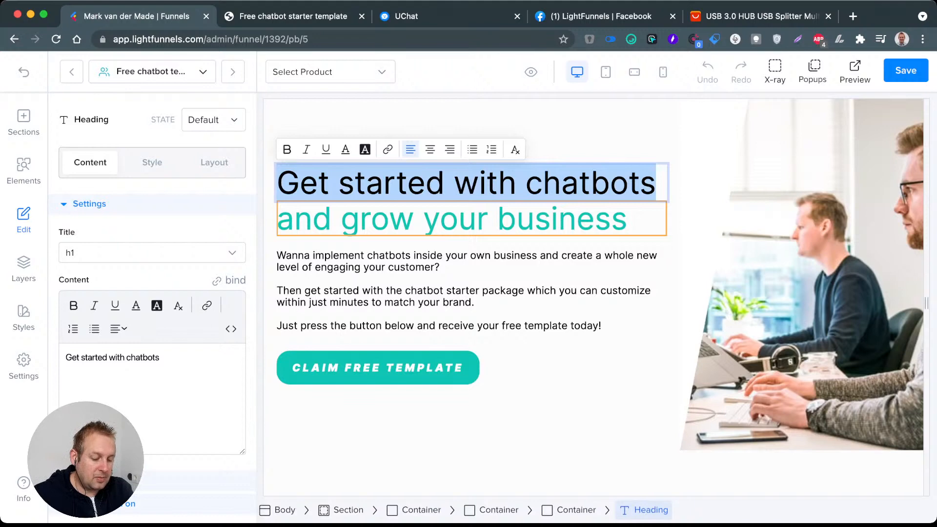
pyautogui.write('Grow your')
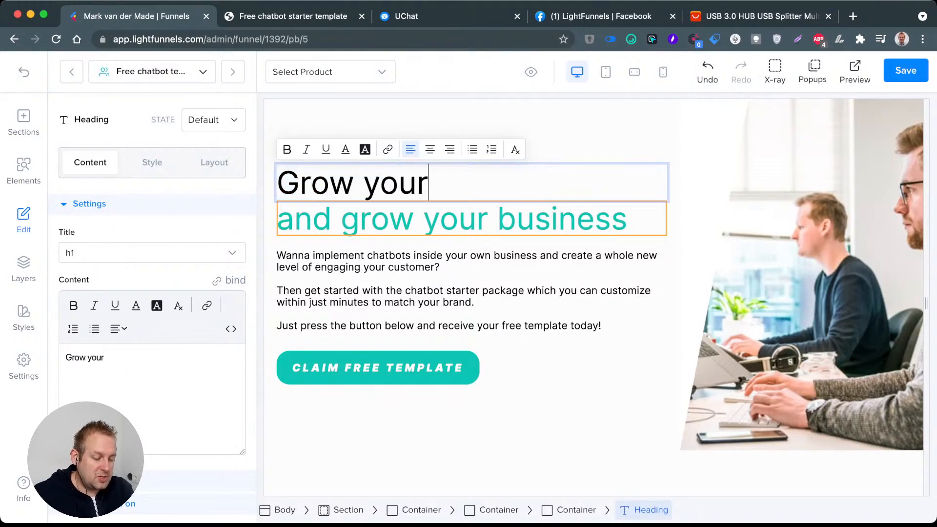
pyautogui.write(' busi')
pyautogui.press('BackSpace')
pyautogui.press('BackSpace')
pyautogui.press('BackSpace')
pyautogui.press('BackSpace')
pyautogui.press('BackSpace')
pyautogui.press('BackSpace')
pyautogui.press('BackSpace')
pyautogui.press('BackSpace')
pyautogui.press('BackSpace')
pyautogui.press('BackSpace')
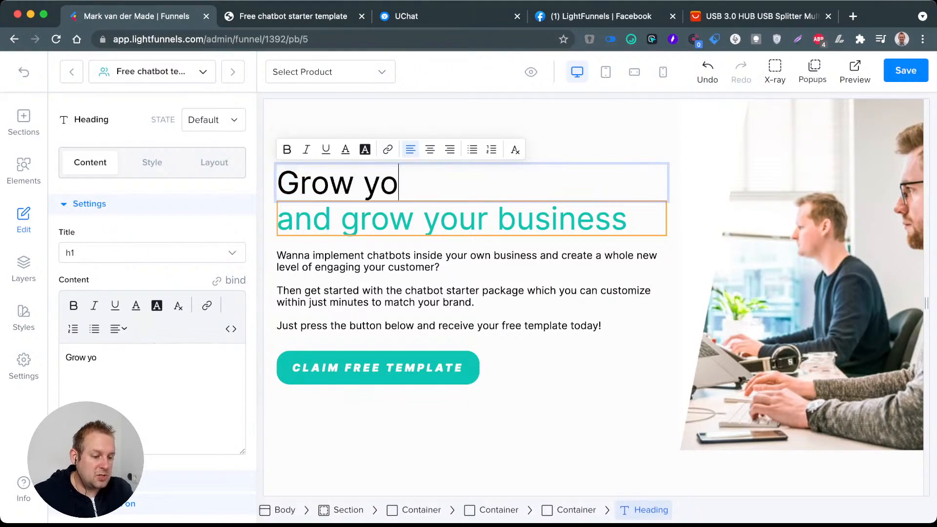
pyautogui.press('BackSpace')
pyautogui.press('BackSpace')
pyautogui.press('BackSpace')
pyautogui.press('BackSpace')
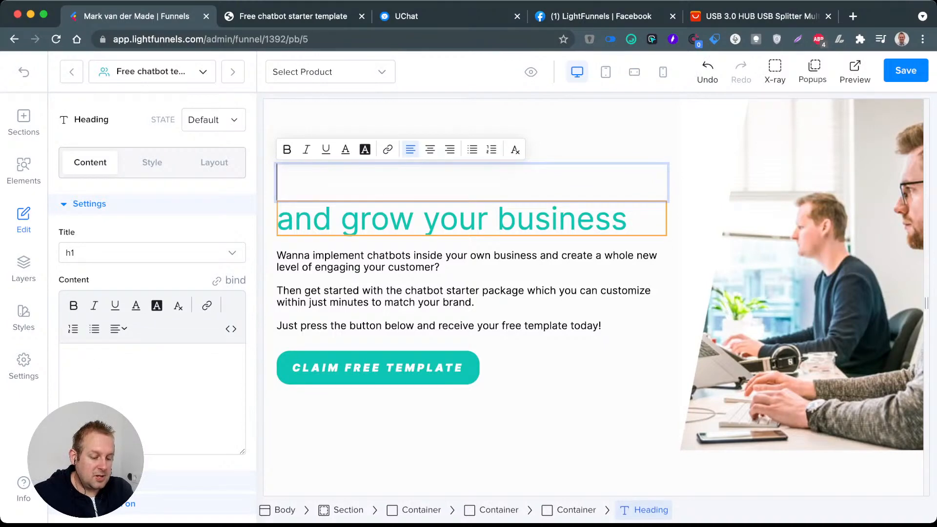
# Step: Replace the black heading with "Having Trouble" and the green heading below it with "creating your own chatbot?"
pyautogui.write('Having')
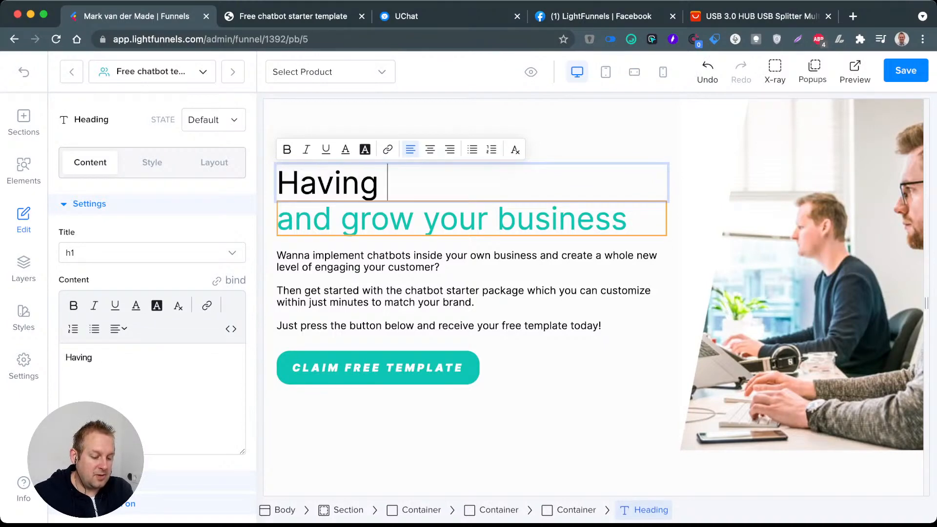
pyautogui.write(' Troubles')
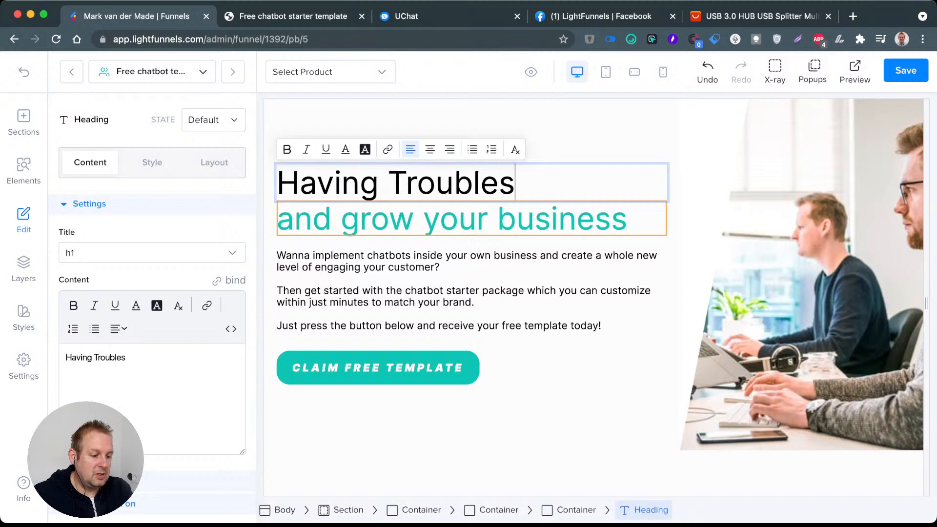
pyautogui.press('BackSpace')
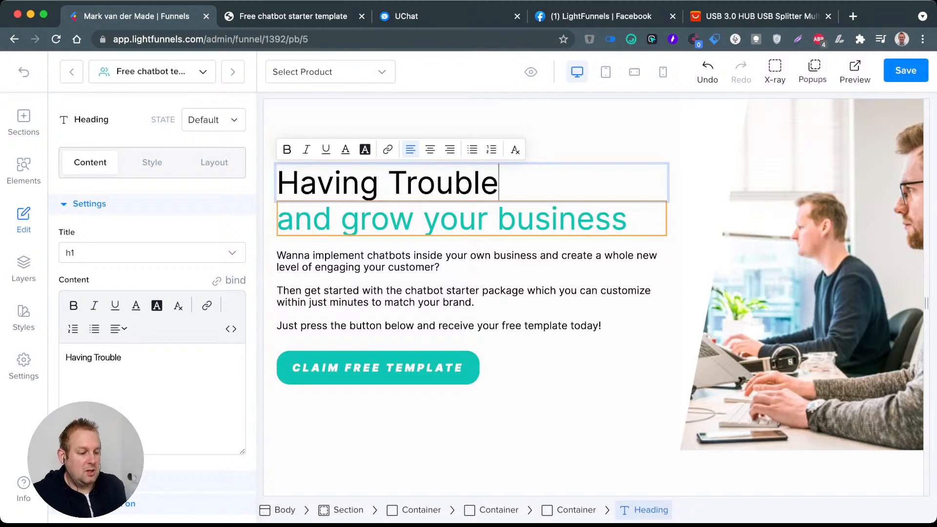
pyautogui.tripleClick(452, 219)
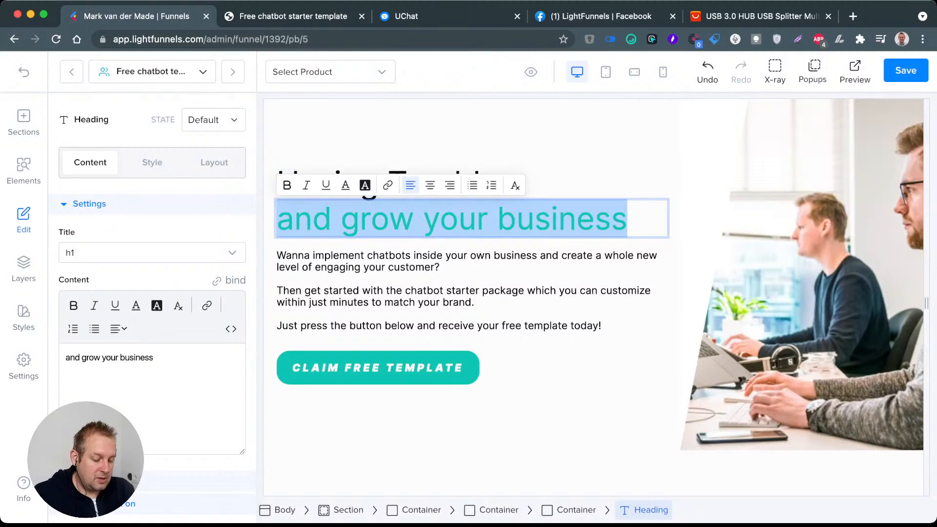
pyautogui.write('creating yo')
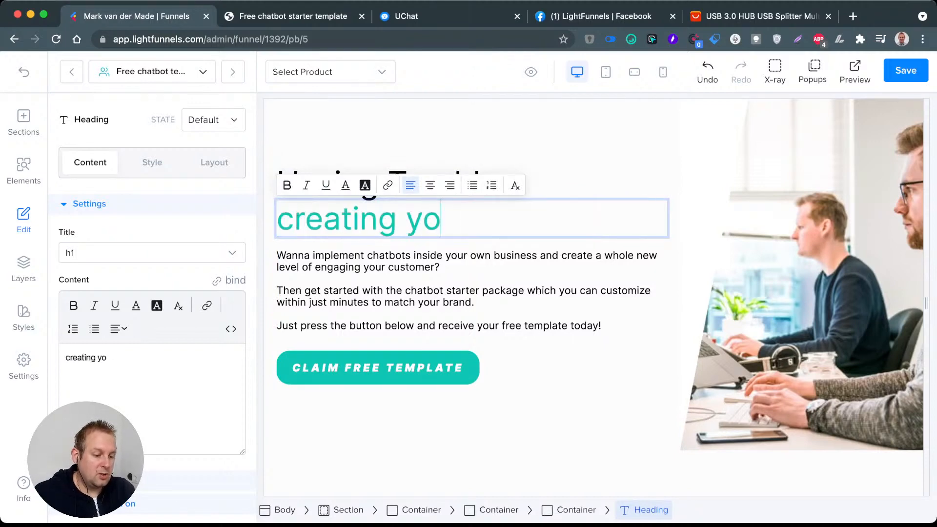
pyautogui.write('ur own chatbo')
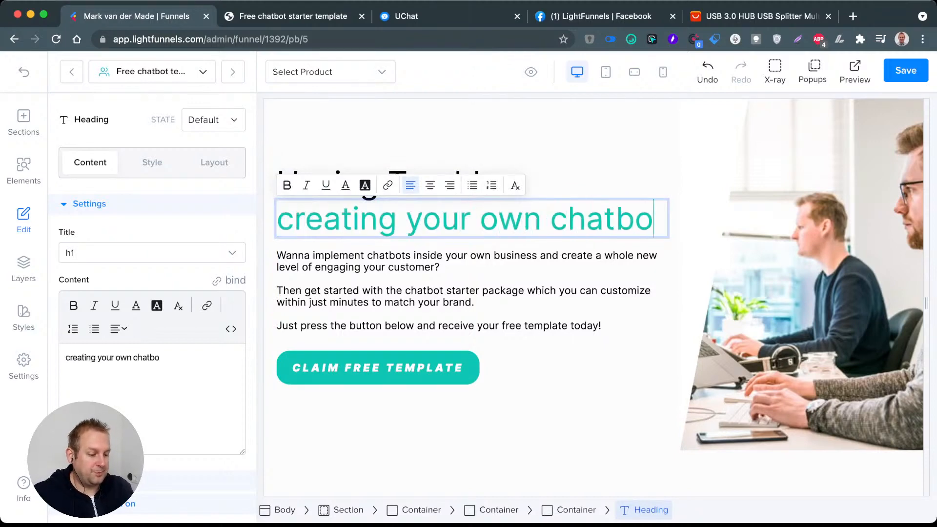
pyautogui.write('t?')
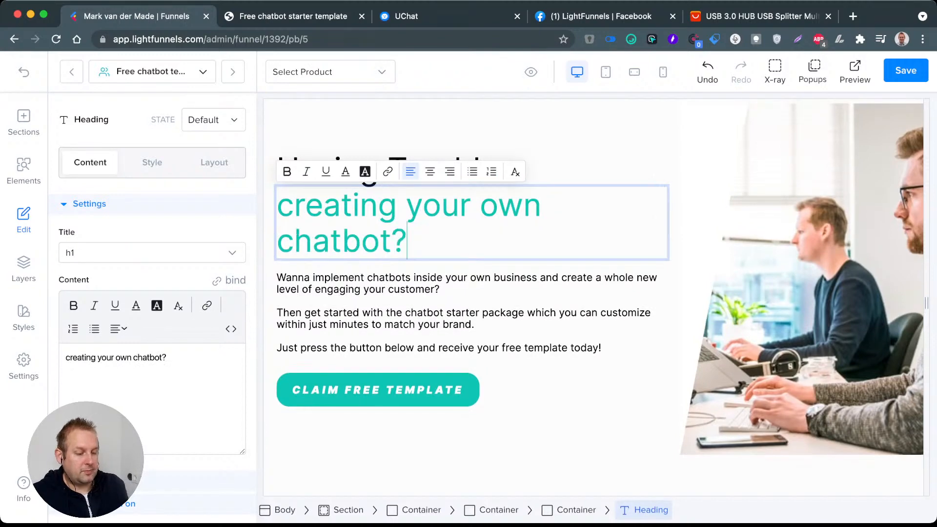
# Step: Correct the black heading to "Having Troubles" and save the page
pyautogui.click(471, 127)
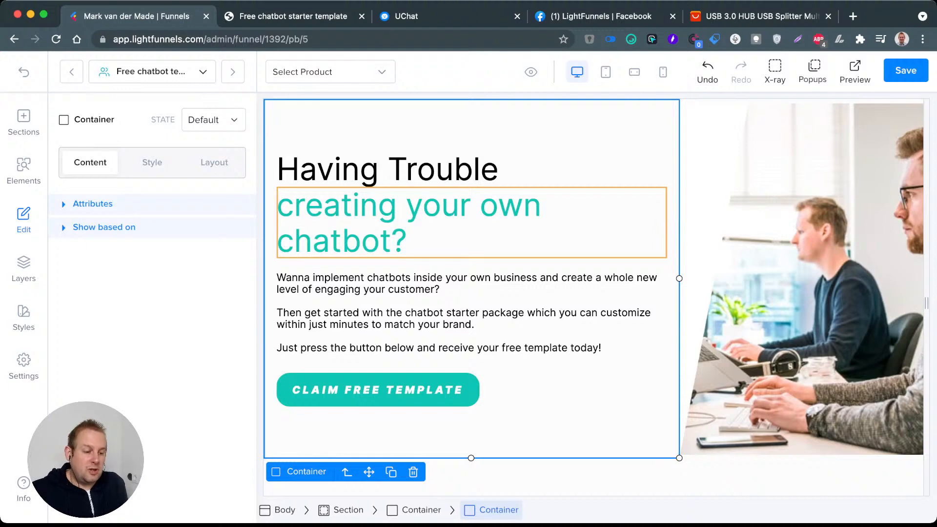
pyautogui.doubleClick(498, 170)
pyautogui.tripleClick(499, 169)
pyautogui.click(498, 169)
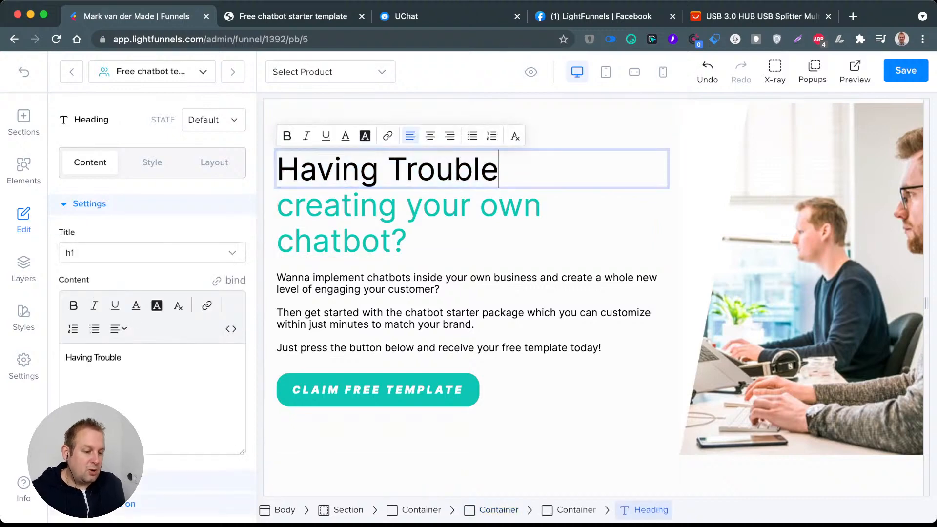
pyautogui.write('s')
pyautogui.click(410, 222)
pyautogui.click(440, 312)
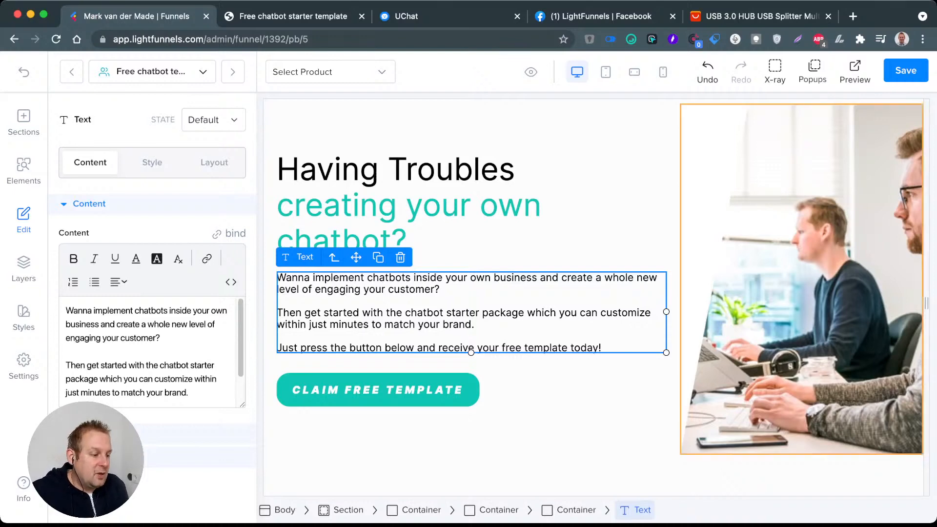
pyautogui.click(905, 70)
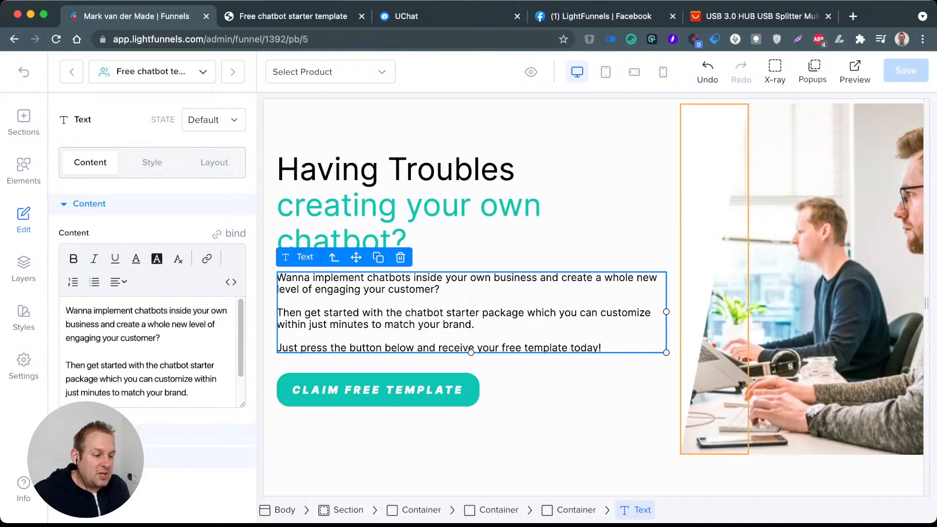
# Step: Preview the saved squeeze page in the tablet and mobile views
pyautogui.click(606, 71)
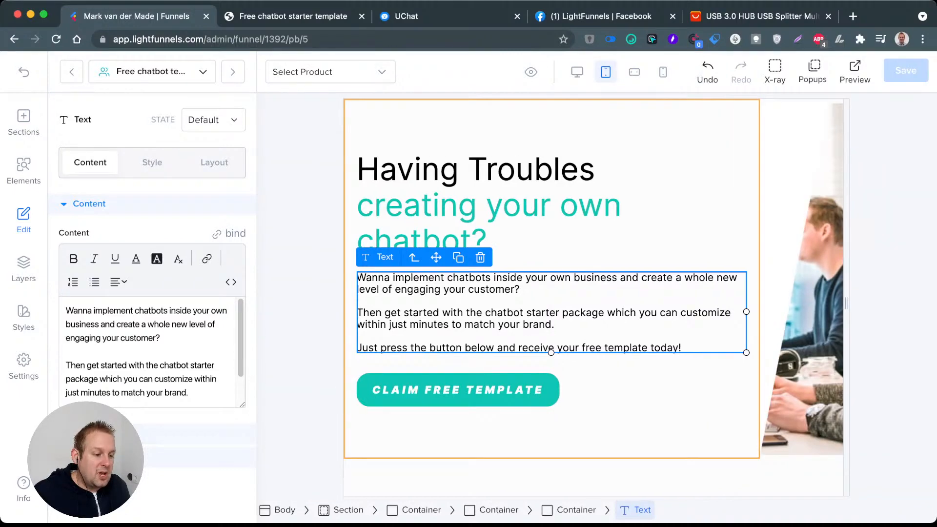
pyautogui.click(635, 71)
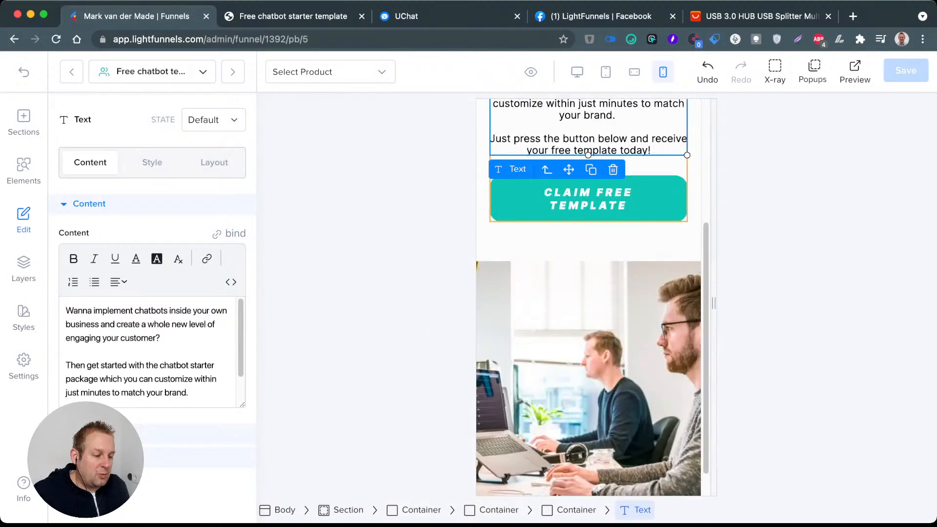
pyautogui.scroll(4, 588, 298)
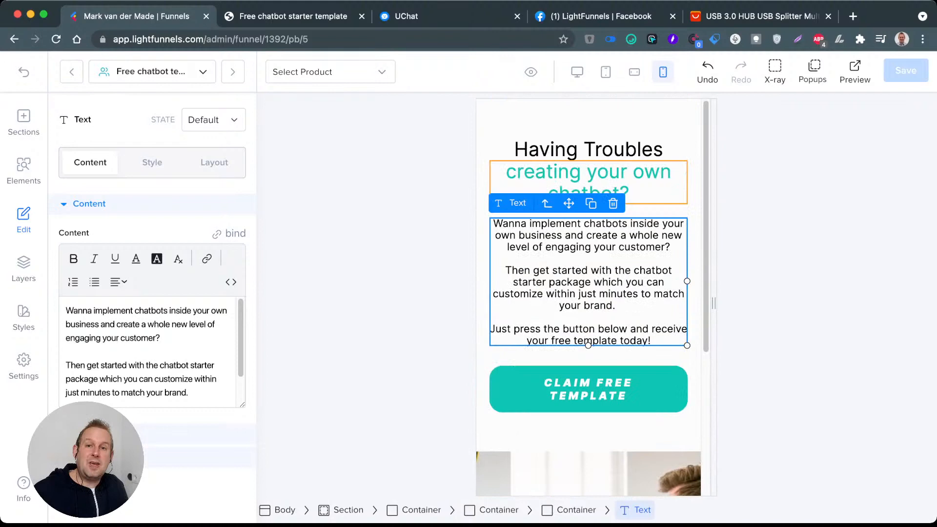
# Step: Compare the squeeze page's layout with X-ray outlines across the desktop, tablet, landscape mobile and portrait mobile views
pyautogui.click(577, 73)
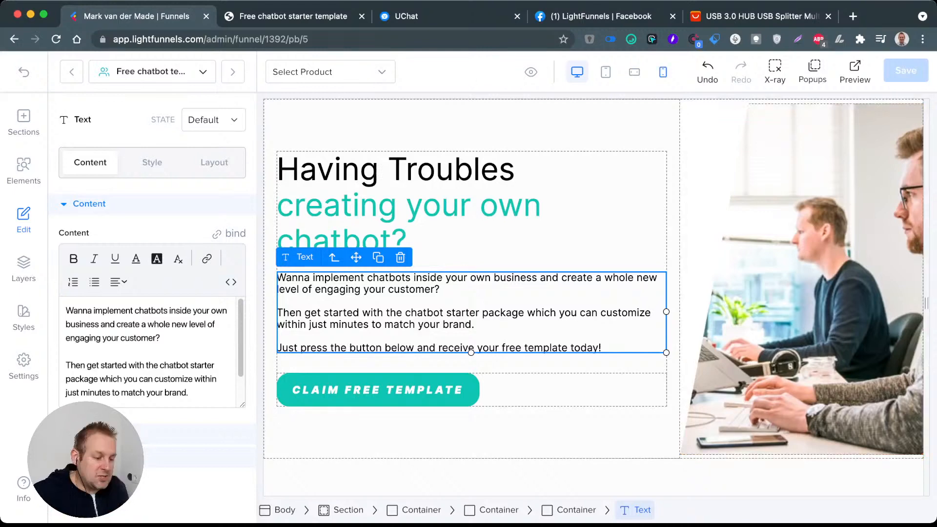
pyautogui.click(662, 72)
pyautogui.scroll(-5, 588, 293)
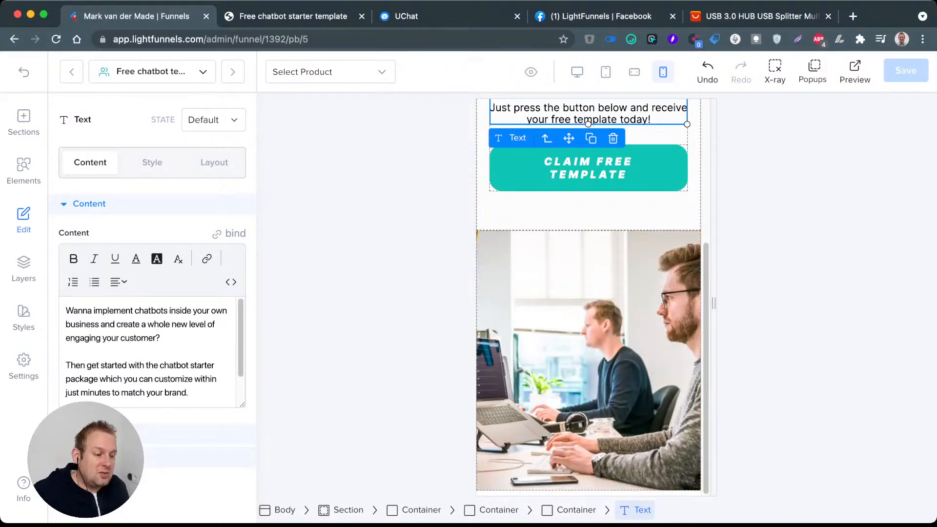
pyautogui.scroll(3, 588, 297)
pyautogui.scroll(3, 588, 297)
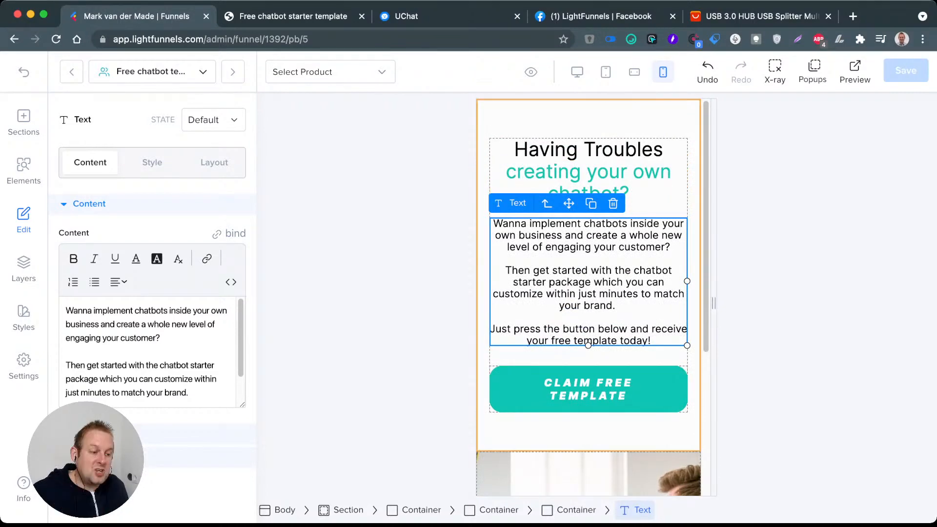
pyautogui.click(635, 72)
pyautogui.click(606, 72)
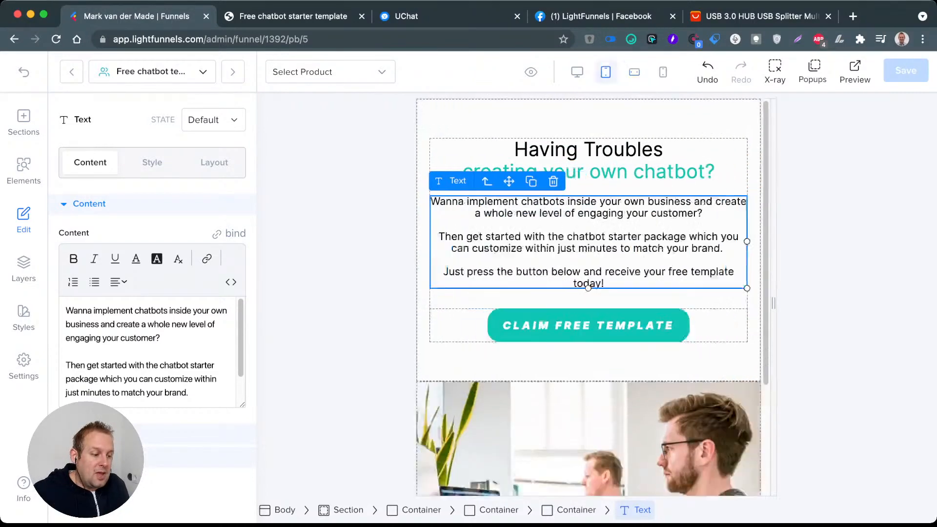
pyautogui.click(577, 72)
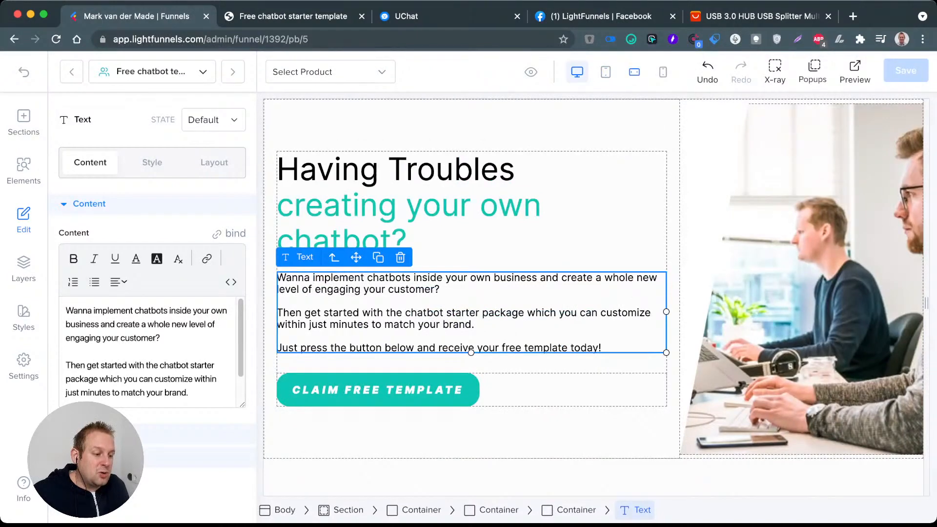
pyautogui.click(662, 72)
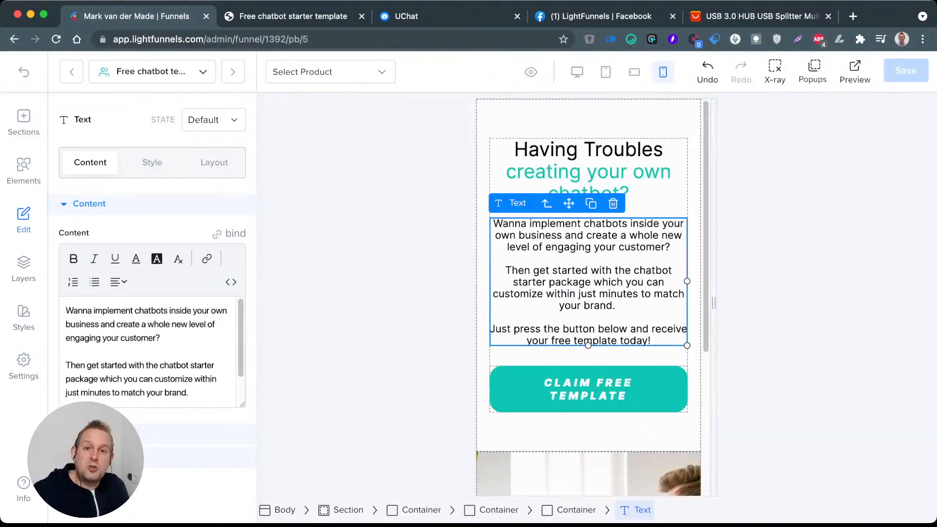
pyautogui.click(606, 71)
pyautogui.click(634, 72)
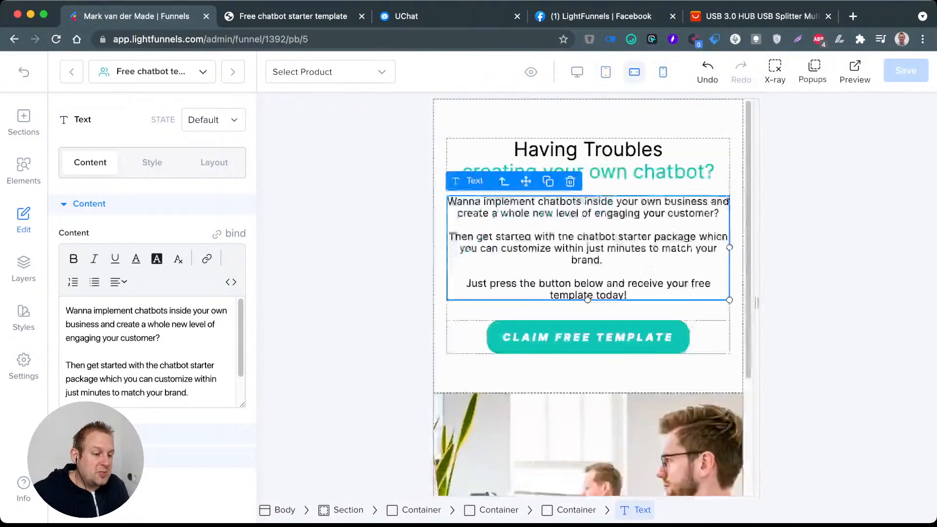
# Step: Set the green "creating your own chatbot?" heading's font size to 35 px in the tablet view
pyautogui.click(605, 71)
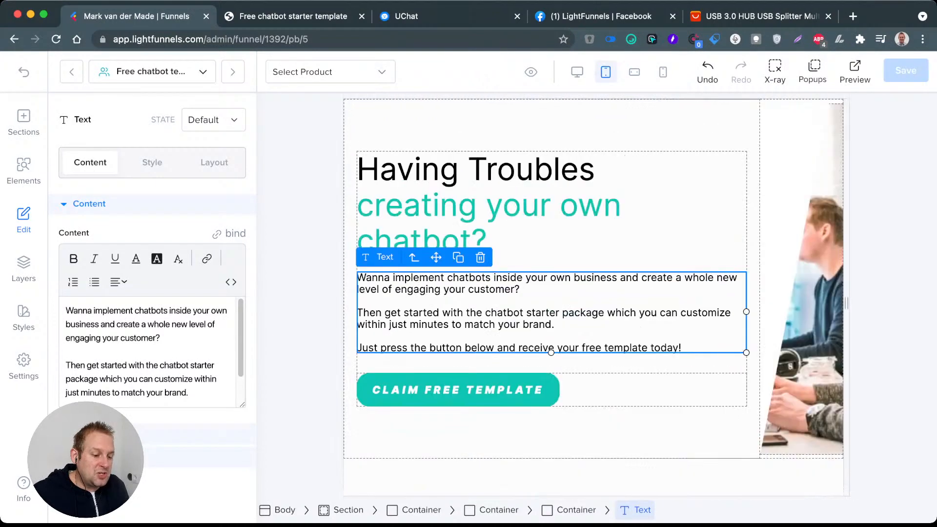
pyautogui.click(616, 214)
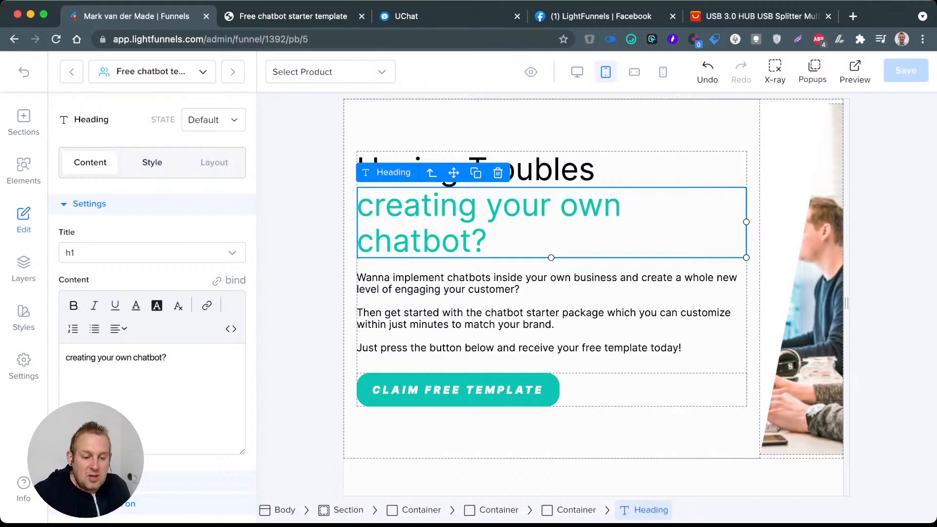
pyautogui.click(152, 163)
pyautogui.click(93, 300)
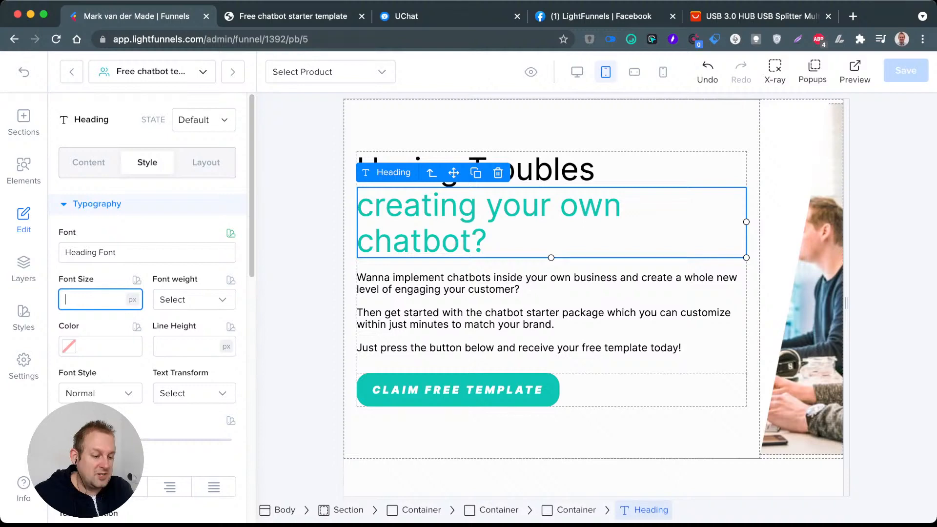
pyautogui.write('35')
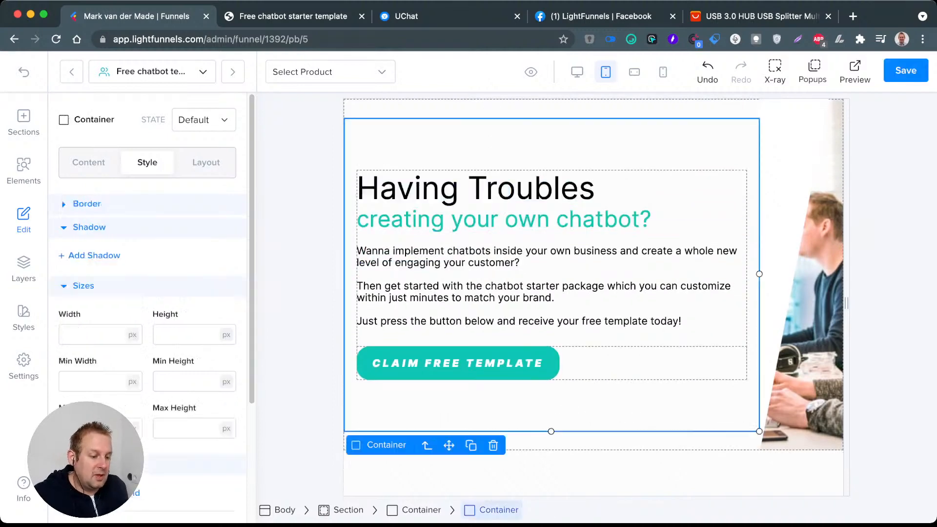
pyautogui.click(498, 406)
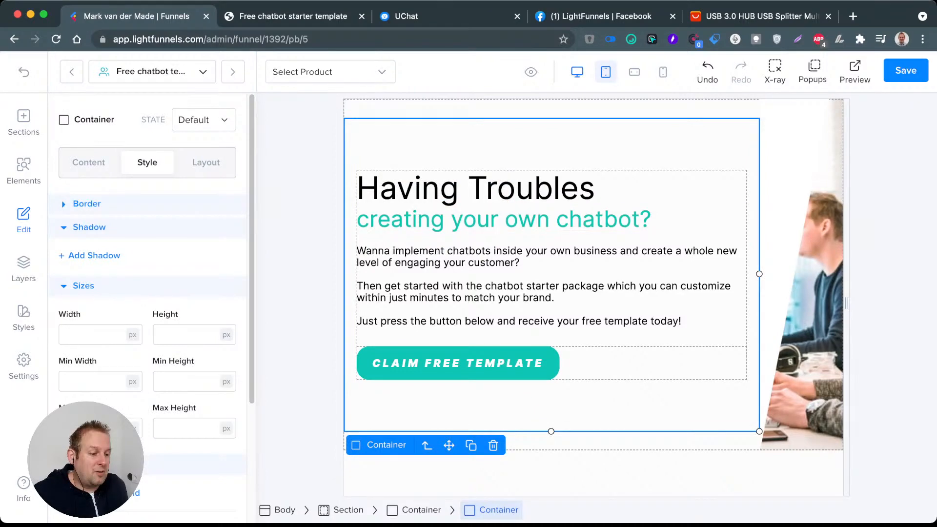
# Step: Compare the headings in the desktop, tablet and portrait mobile views and save the page
pyautogui.click(577, 72)
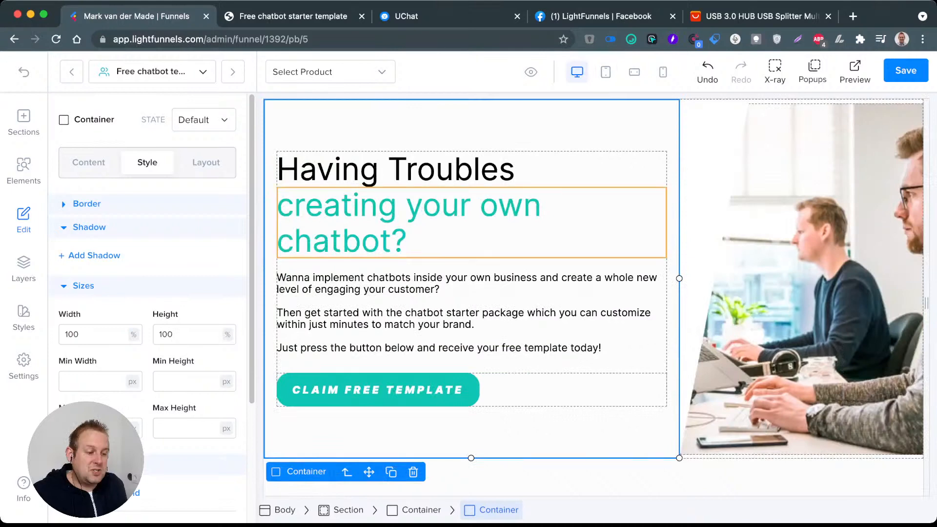
pyautogui.click(606, 71)
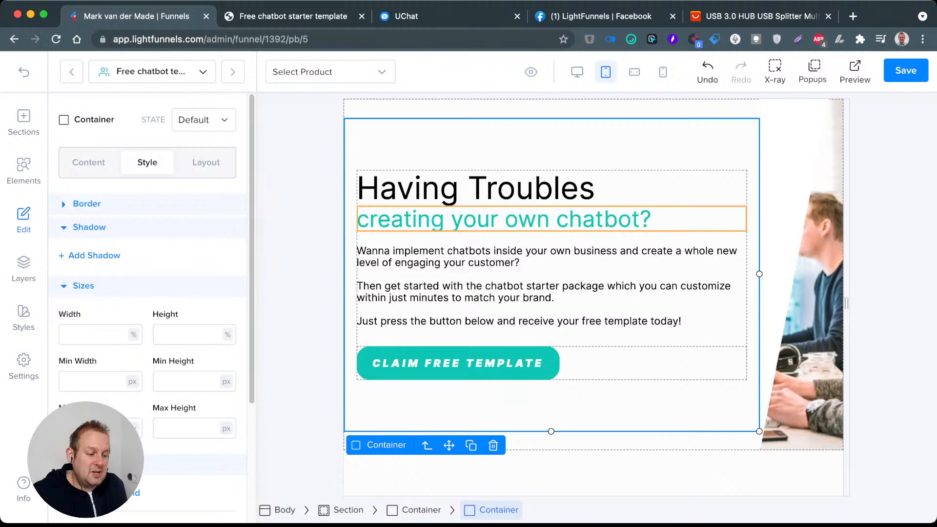
pyautogui.click(662, 71)
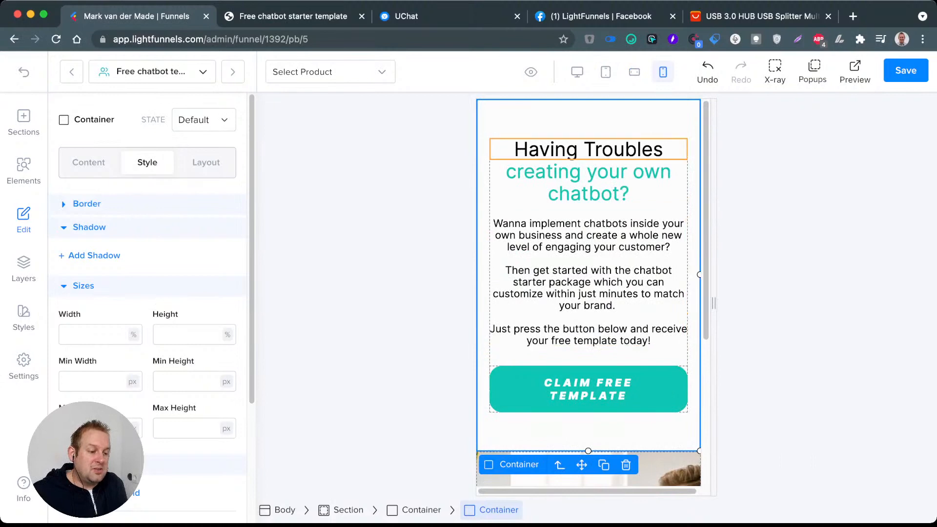
pyautogui.click(577, 71)
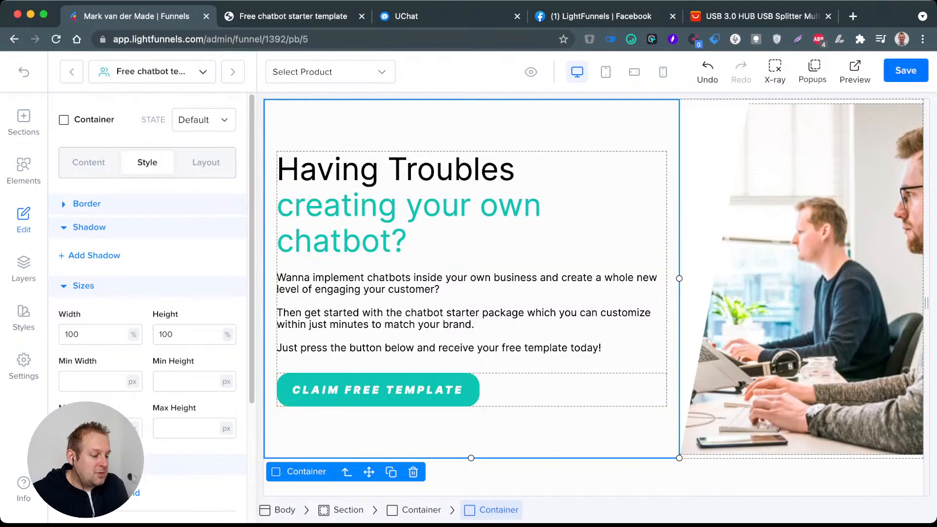
pyautogui.click(906, 70)
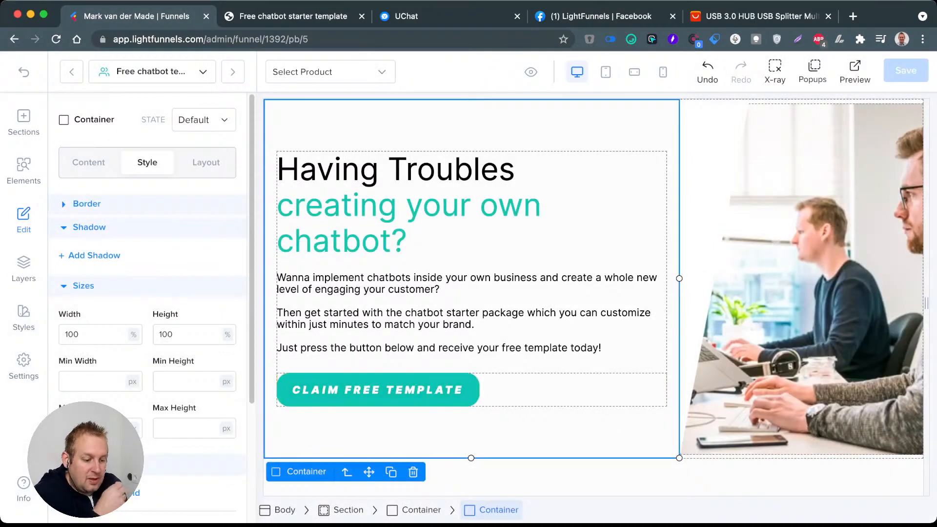
# Step: Select the "Claim free template" button, return to the funnel overview and save the funnel
pyautogui.click(378, 390)
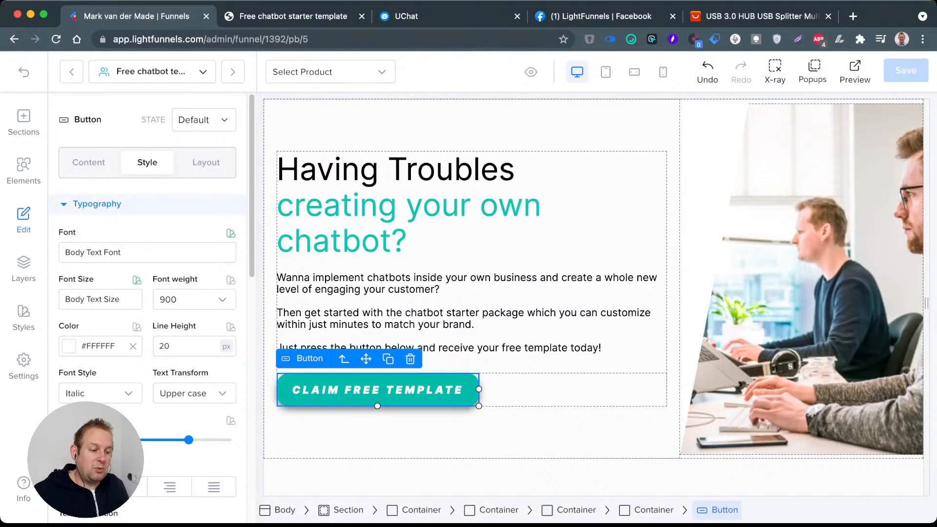
pyautogui.click(23, 72)
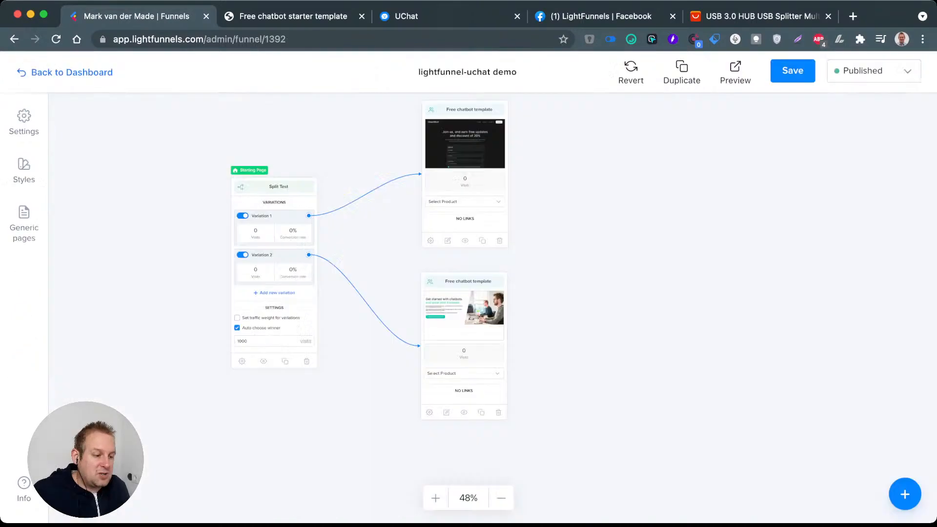
pyautogui.click(793, 71)
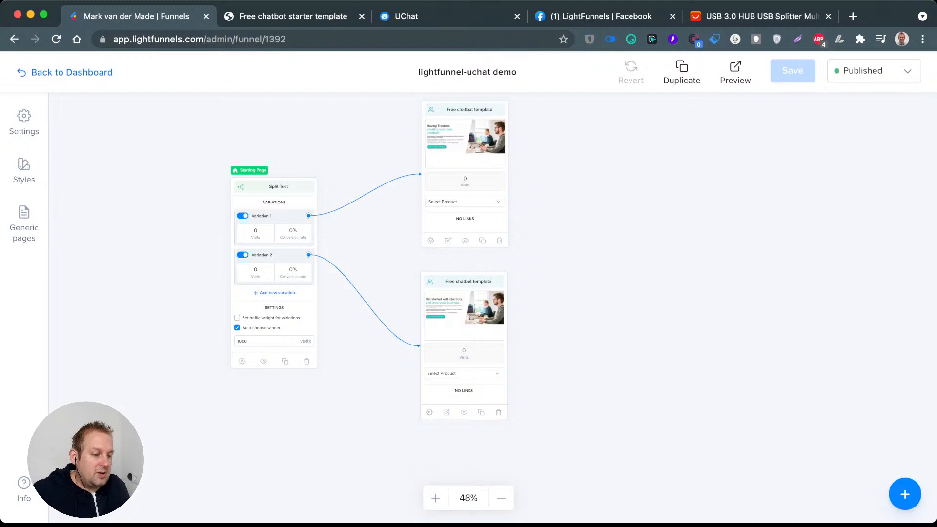
# Step: Preview the published funnel several times, closing the old preview tabs, to check which split test variation loads
pyautogui.click(736, 72)
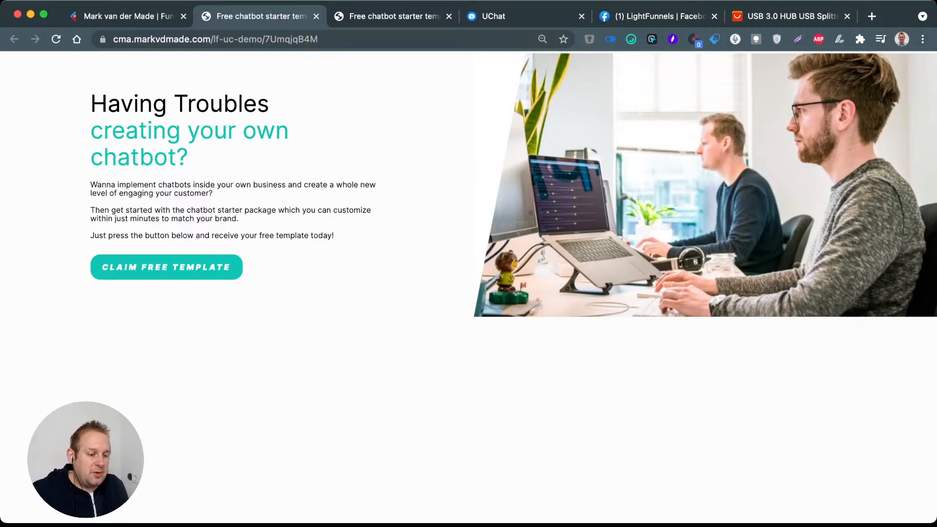
pyautogui.hotkey('ctrl', 'shift', 'Tab')
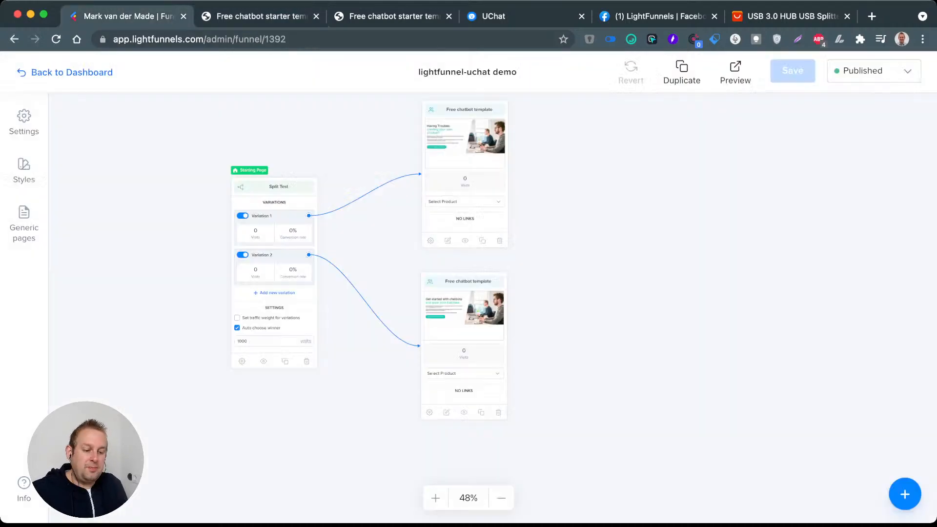
pyautogui.click(735, 71)
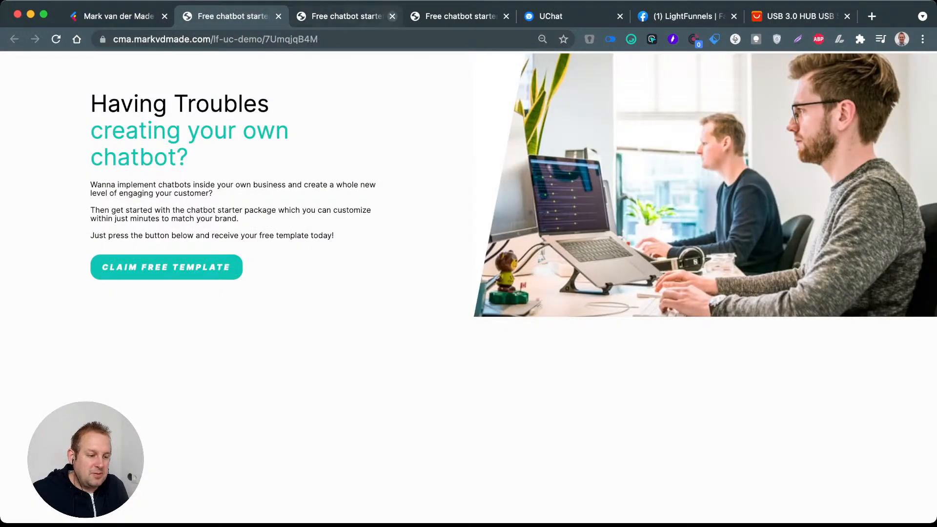
pyautogui.hotkey('ctrl', 'w')
pyautogui.hotkey('ctrl', 'w')
pyautogui.hotkey('ctrl', 'w')
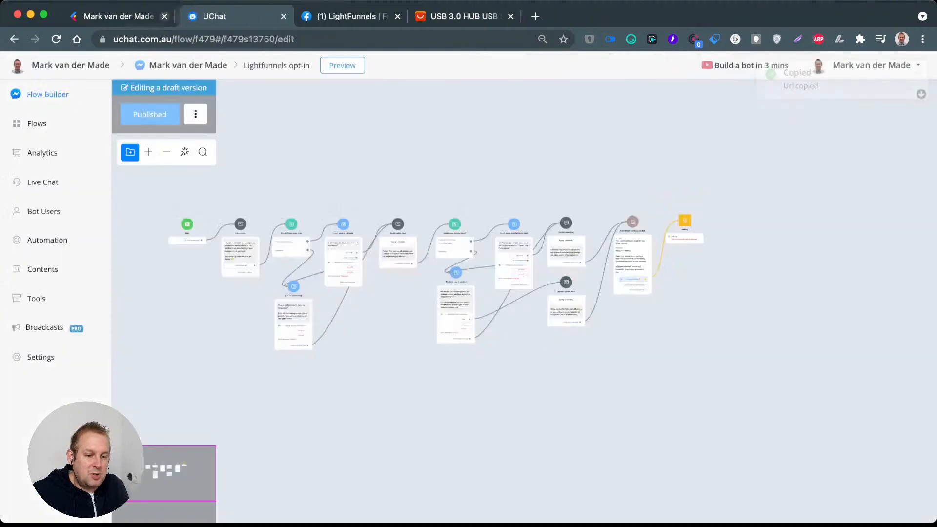
pyautogui.hotkey('ctrl', 'shift', 'Tab')
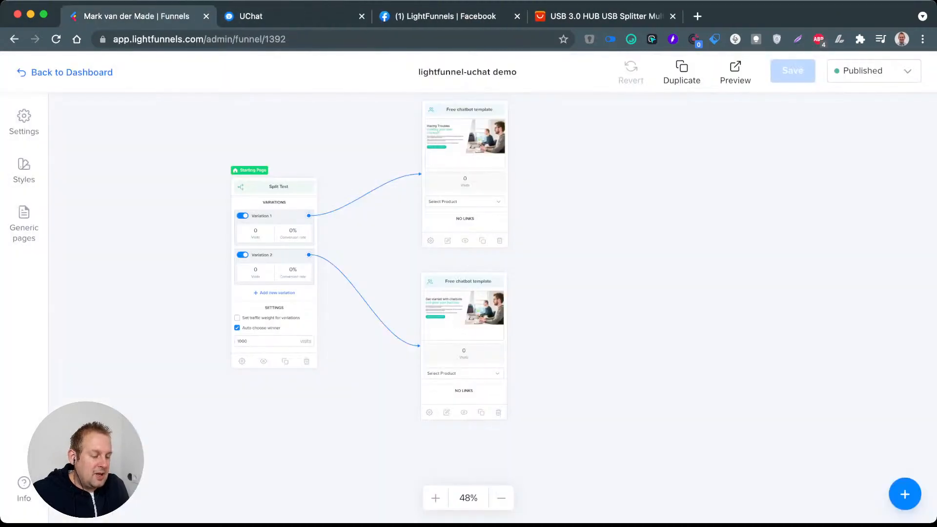
pyautogui.click(735, 72)
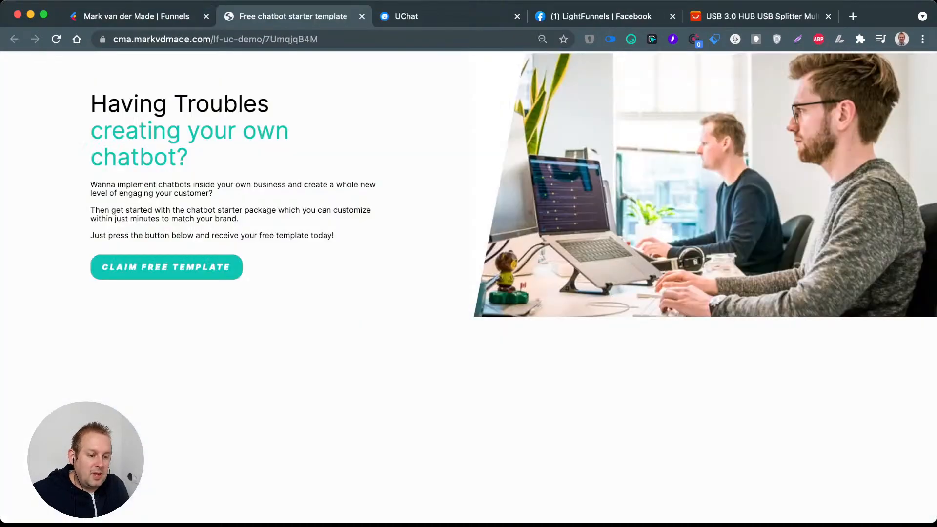
# Step: Reload the funnel editor, preview the Split Test step and copy the base address ending in /lf-uc-demo/
pyautogui.click(75, 17)
pyautogui.click(56, 39)
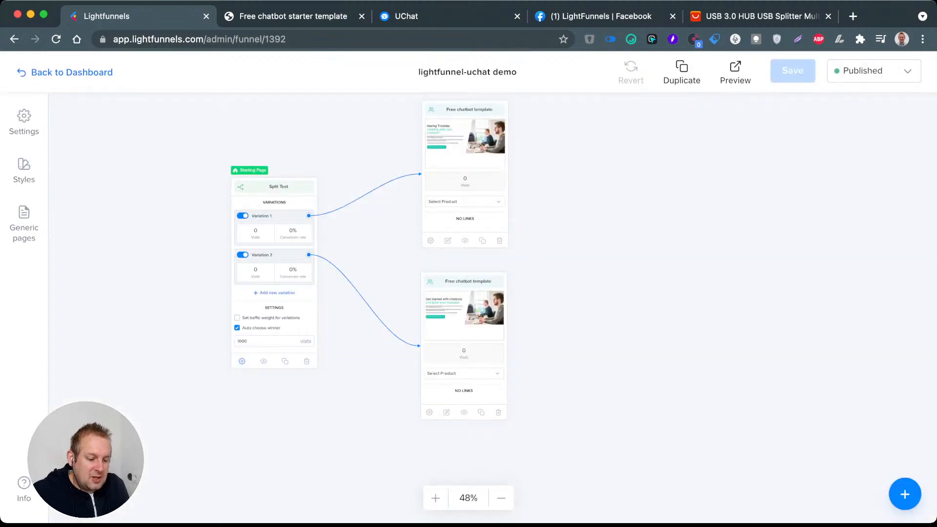
pyautogui.click(264, 361)
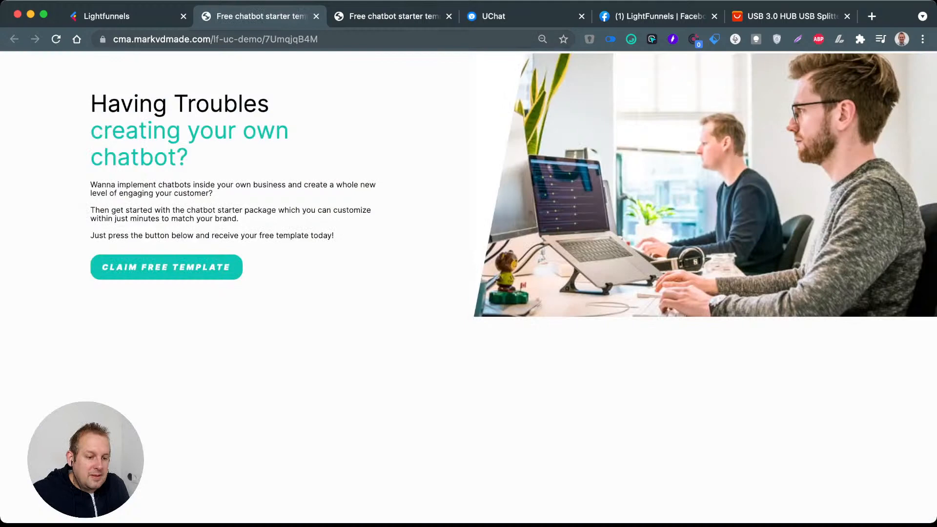
pyautogui.moveTo(114, 40); pyautogui.dragTo(265, 39)
pyautogui.press('super+c')
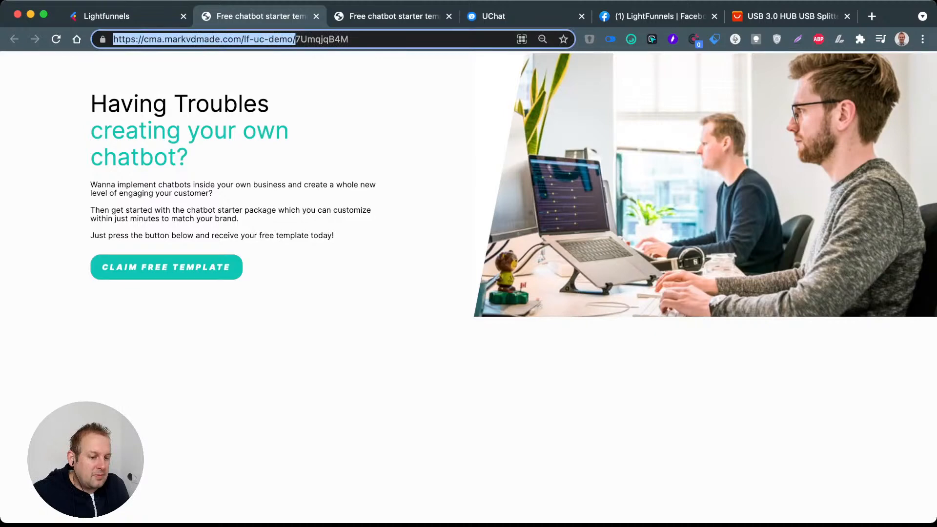
pyautogui.press('super+w')
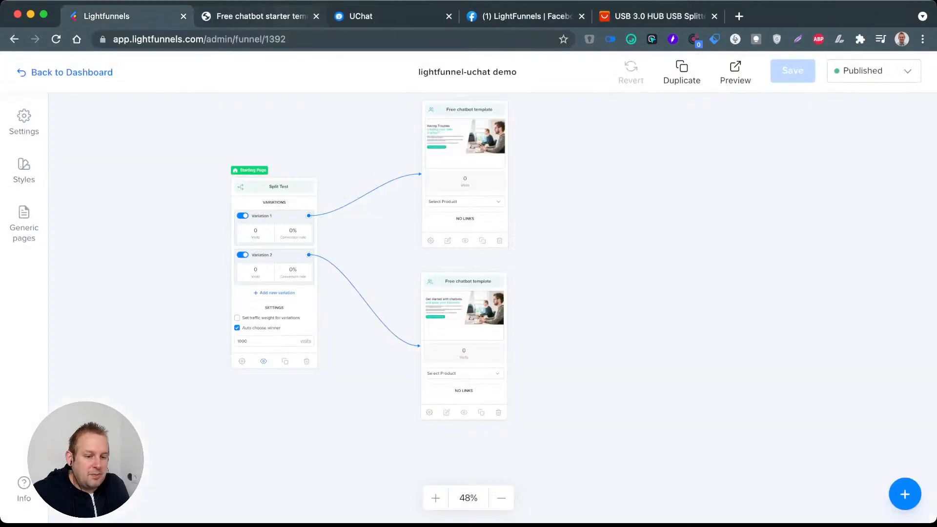
# Step: Load the base address ending in /lf-uc-demo/ repeatedly to check which page variation visitors get
pyautogui.hotkey('ctrl', 'Tab')
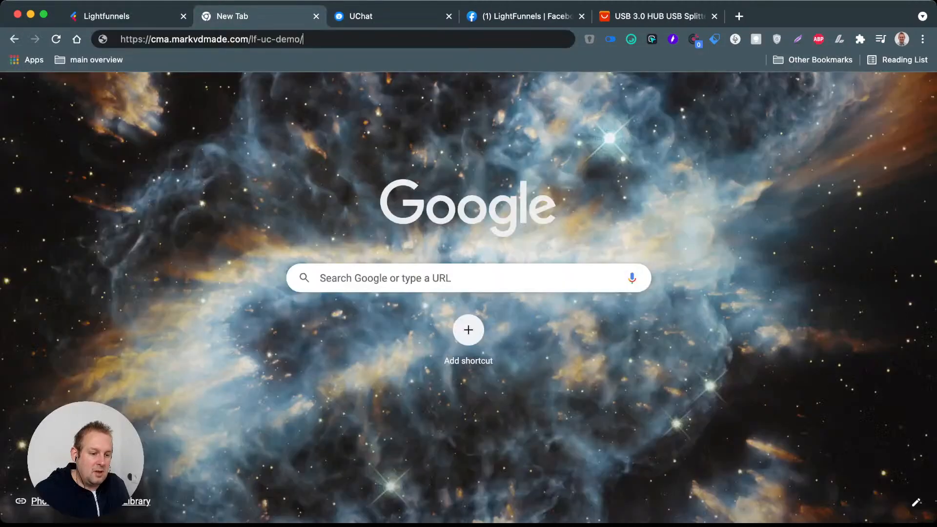
pyautogui.press('Return')
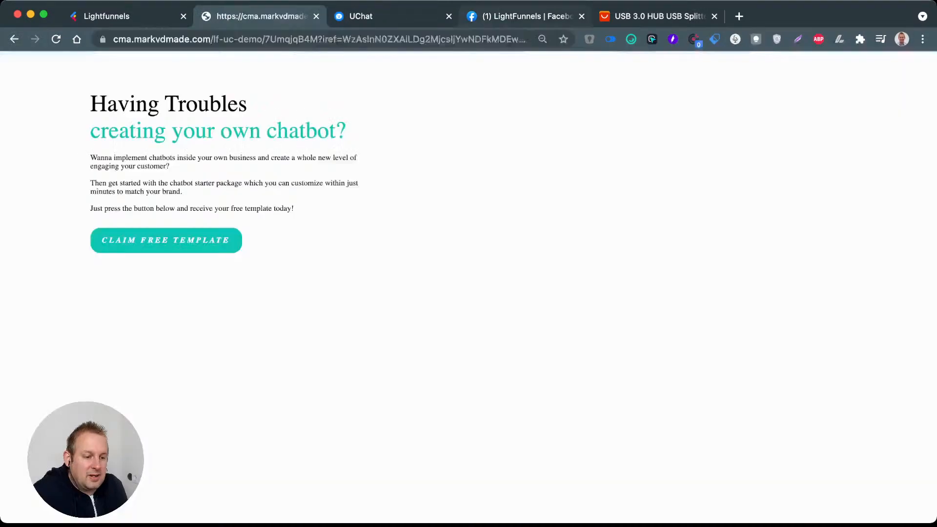
pyautogui.doubleClick(250, 39)
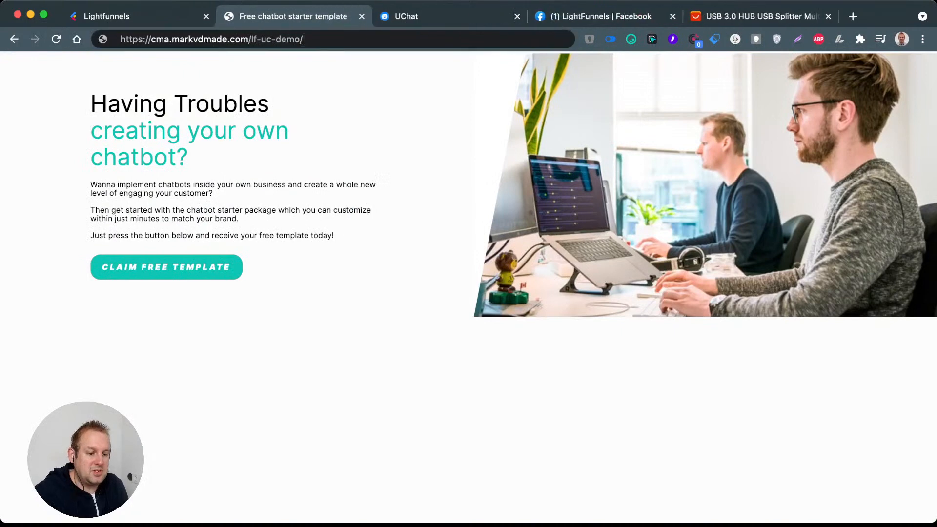
pyautogui.press('Return')
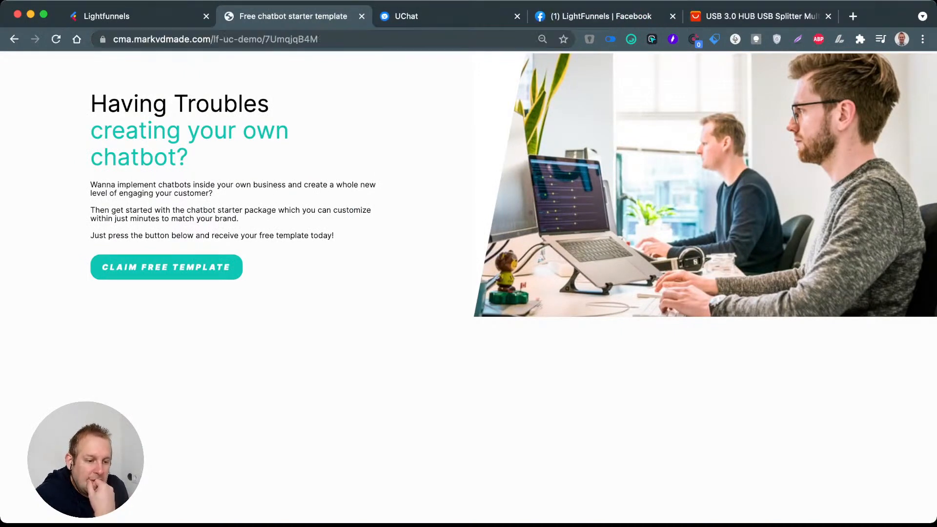
pyautogui.doubleClick(320, 39)
pyautogui.doubleClick(283, 40)
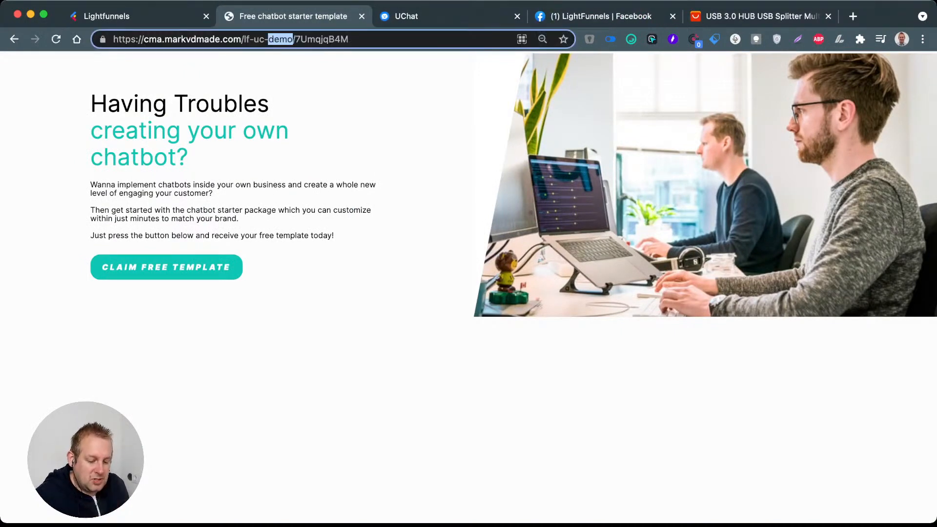
pyautogui.tripleClick(283, 39)
pyautogui.press('super+v')
pyautogui.press('Return')
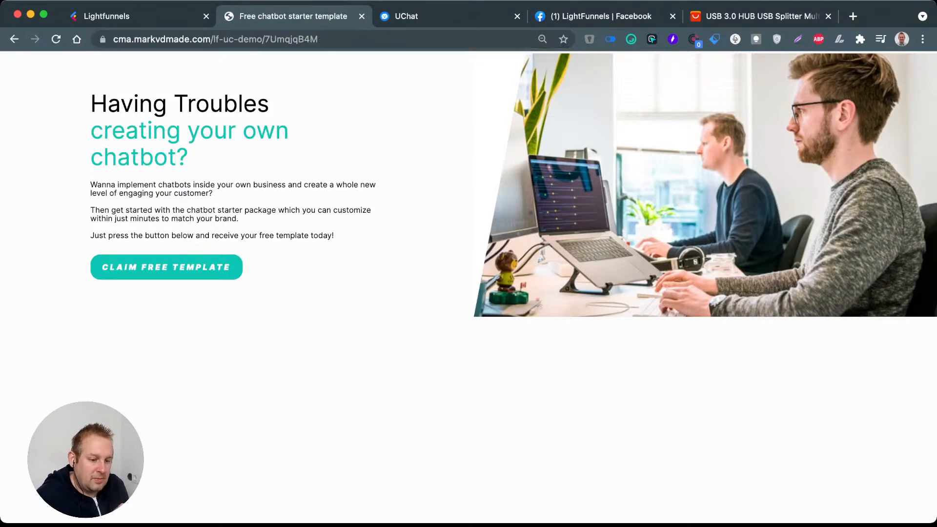
# Step: Enable traffic weights on the split test, set Variation 2 to 75% and Variation 1 to 24%, and save the funnel
pyautogui.click(106, 16)
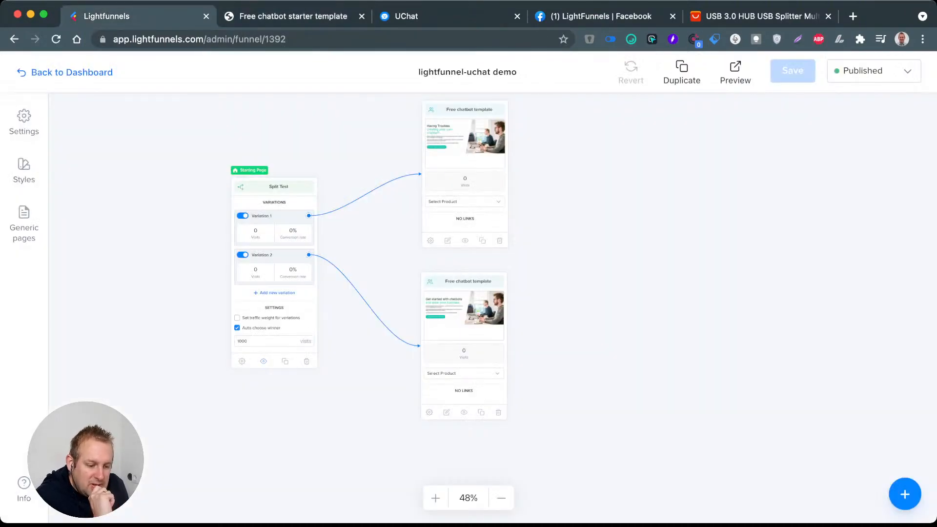
pyautogui.click(238, 317)
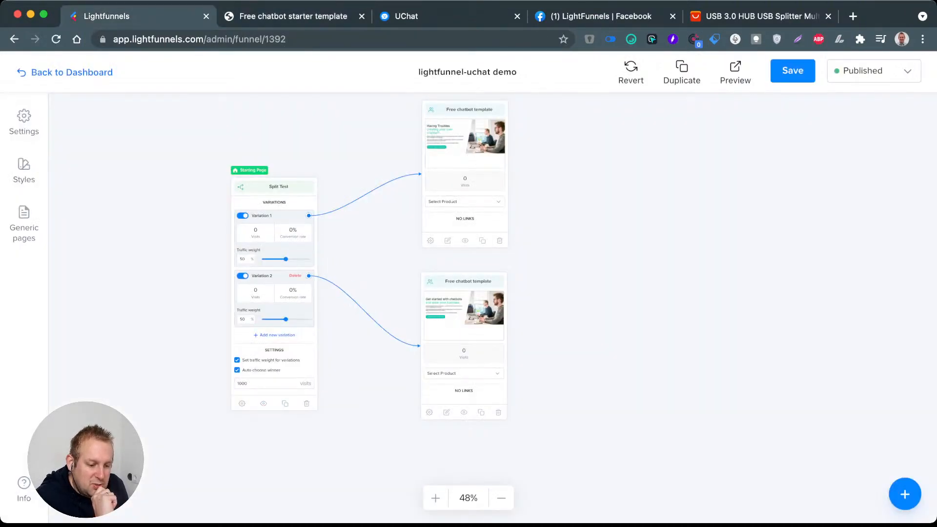
pyautogui.scroll(5, 283, 305)
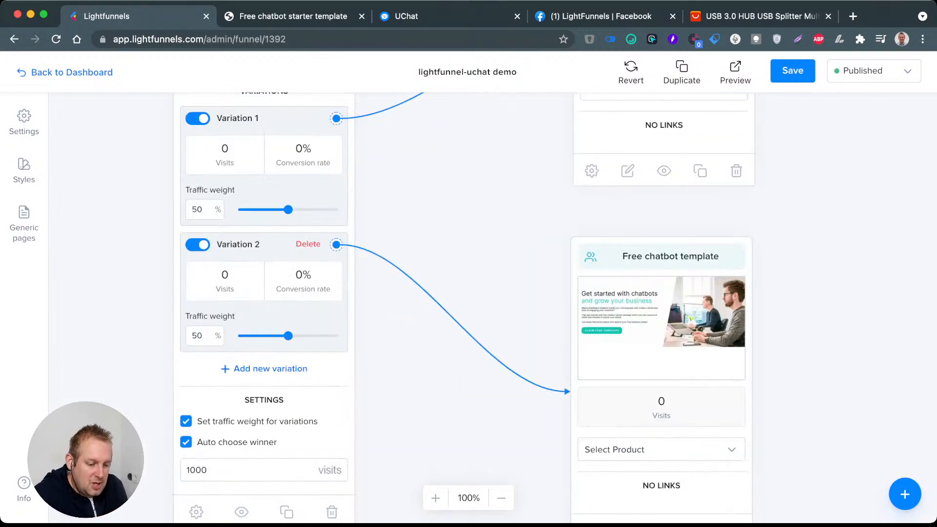
pyautogui.moveTo(288, 336); pyautogui.dragTo(313, 336)
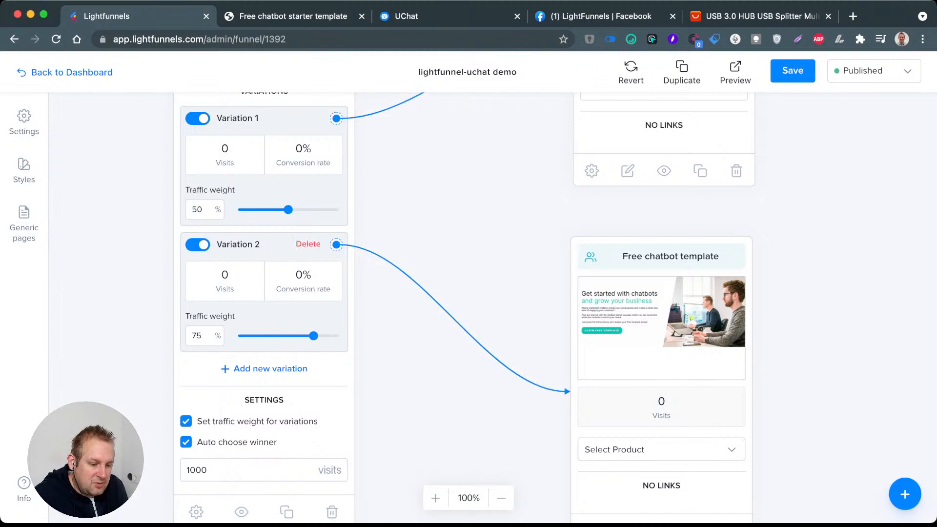
pyautogui.moveTo(288, 210); pyautogui.dragTo(262, 209)
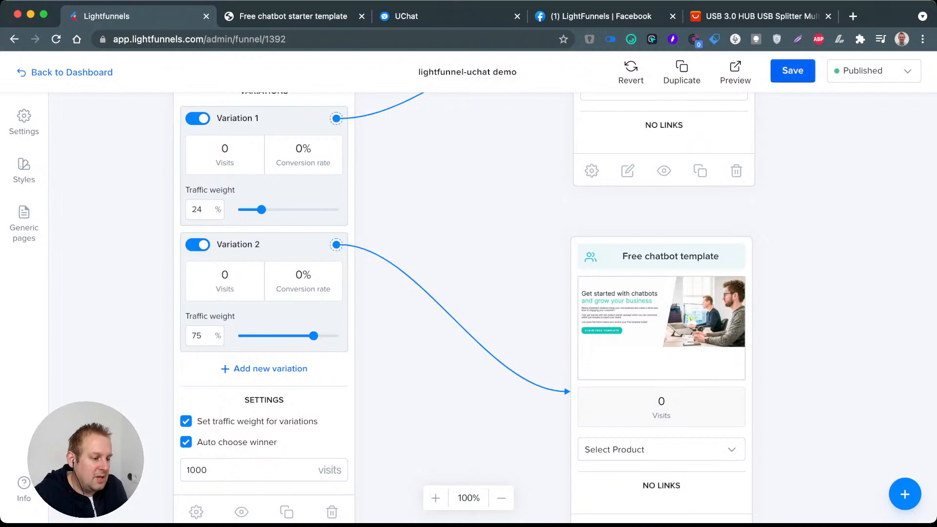
pyautogui.click(793, 72)
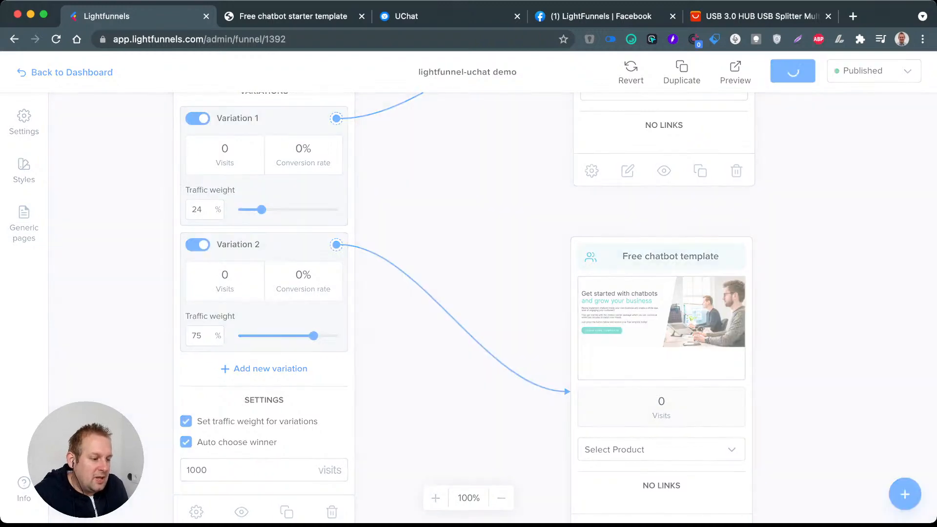
# Step: Preview the published funnel twice to check which page variation loads, and close the preview tabs
pyautogui.click(735, 72)
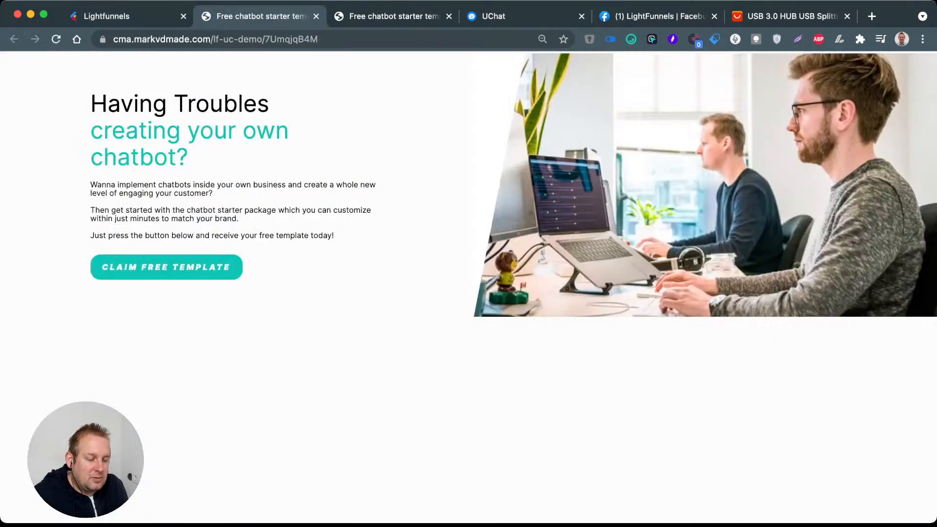
pyautogui.click(139, 19)
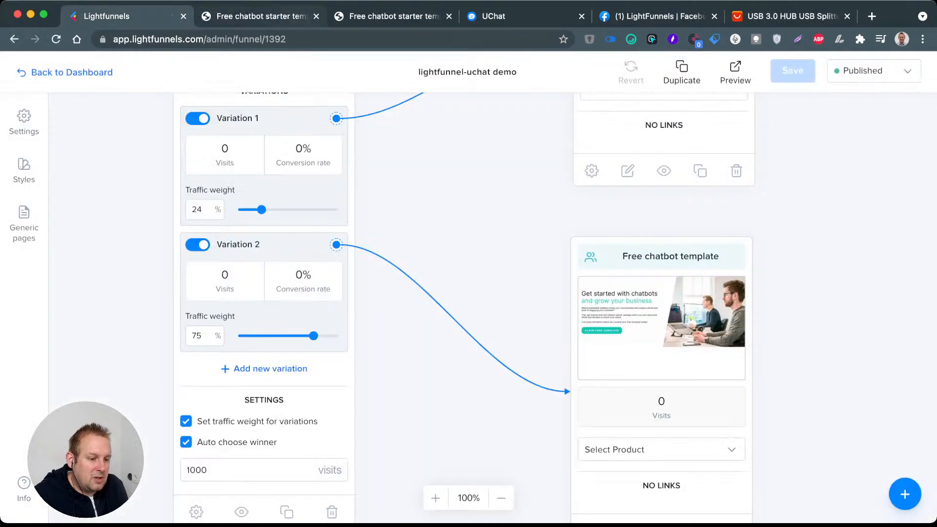
pyautogui.click(259, 16)
pyautogui.click(449, 17)
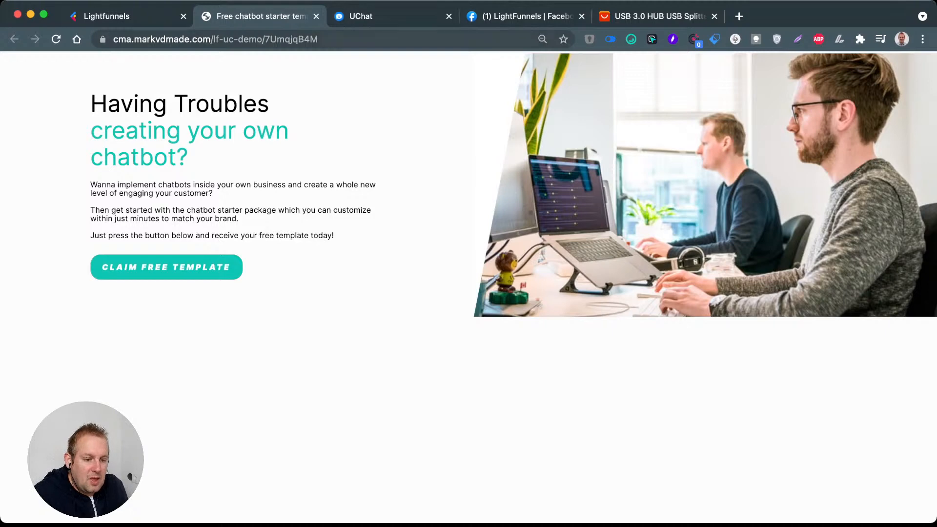
pyautogui.click(139, 16)
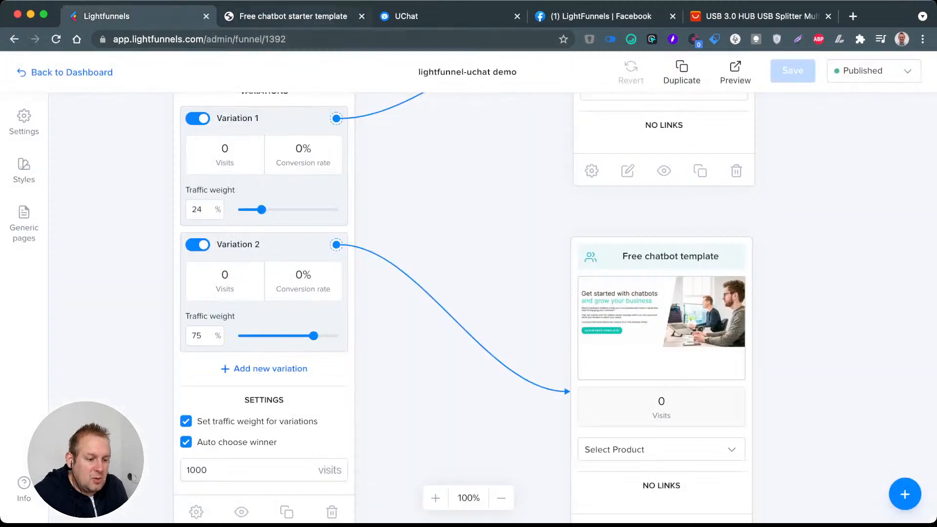
pyautogui.click(736, 72)
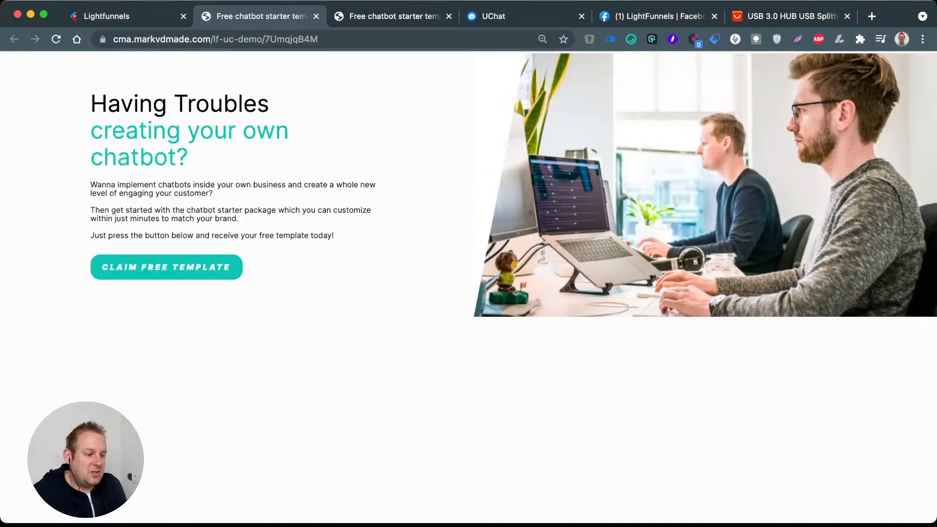
pyautogui.click(316, 16)
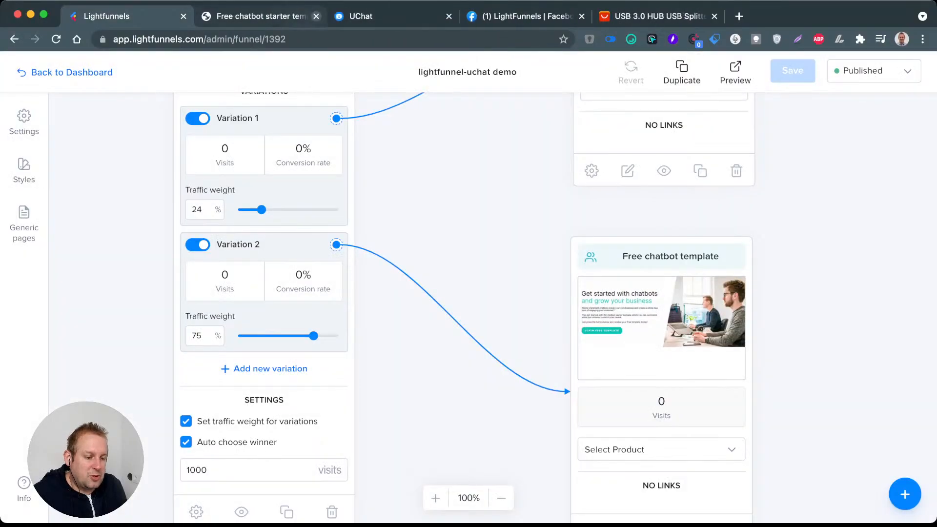
pyautogui.click(316, 16)
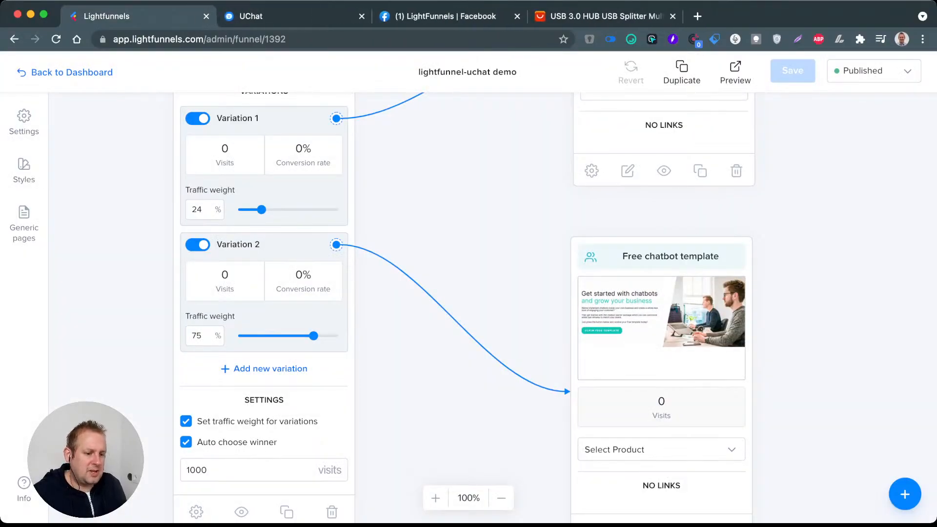
# Step: Save the published funnel containing the weighted split test and its two page variations
pyautogui.scroll(-6, 425, 190)
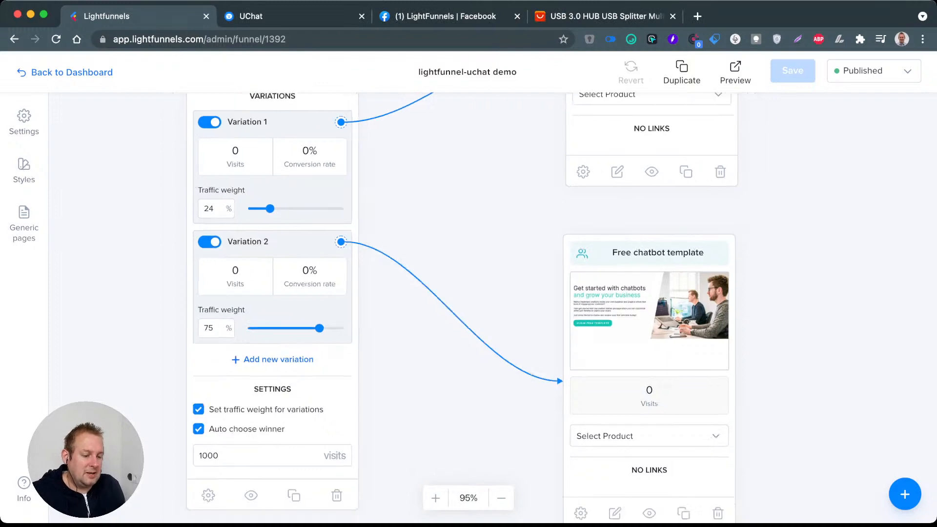
pyautogui.moveTo(439, 191); pyautogui.dragTo(225, 266)
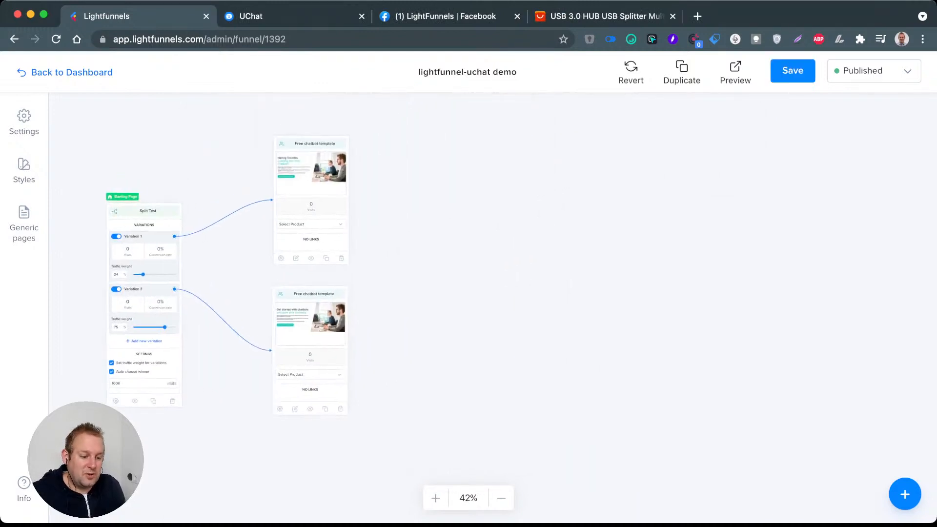
pyautogui.scroll(-1, 245, 254)
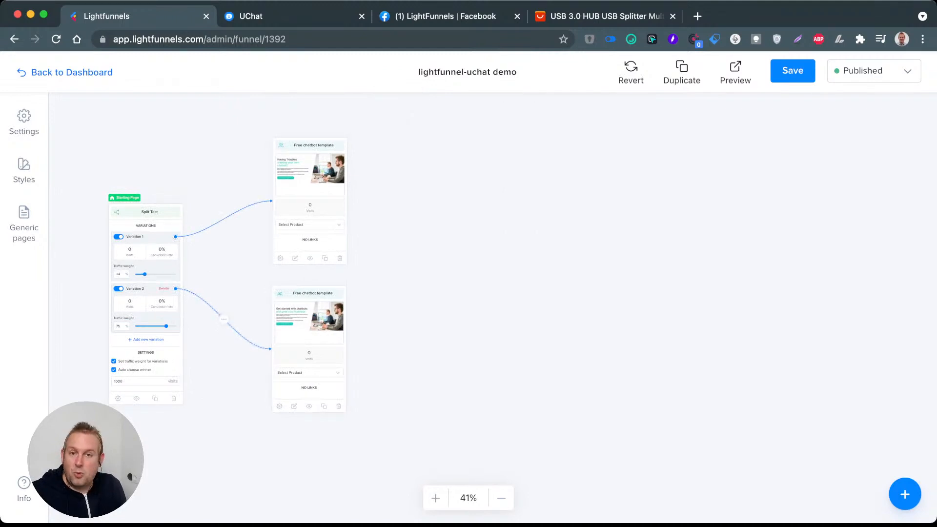
pyautogui.scroll(4, 144, 288)
pyautogui.moveTo(244, 274); pyautogui.dragTo(356, 307)
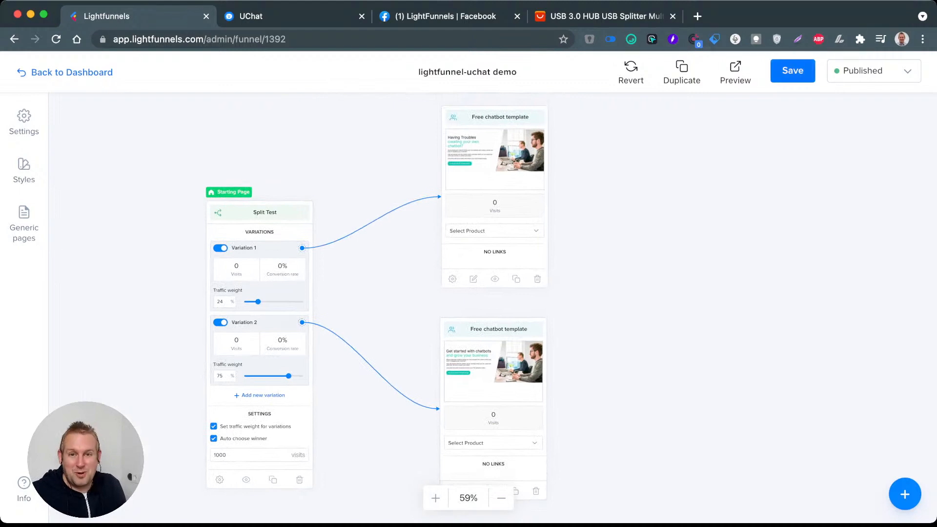
pyautogui.click(792, 71)
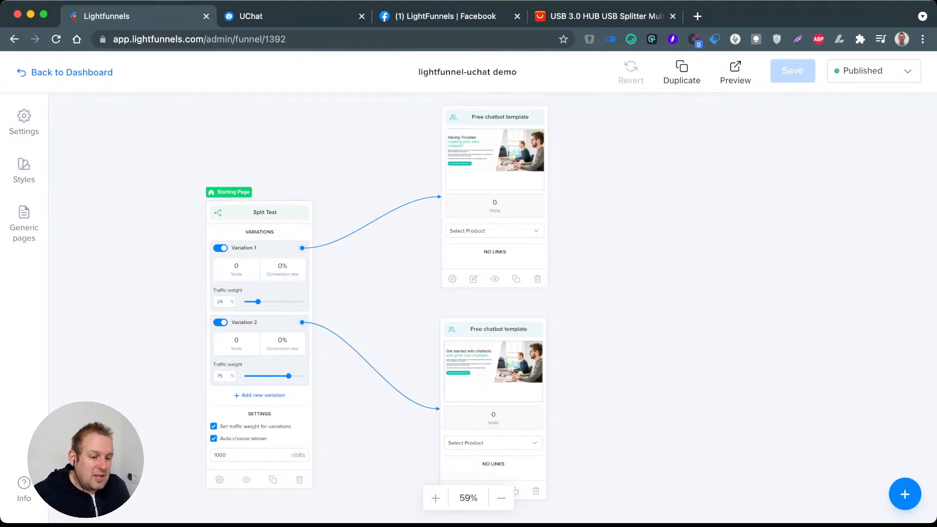
# Step: Preview the funnel, claim the free template from the landing page and start the Messenger conversation with Claim Template
pyautogui.click(735, 72)
pyautogui.click(166, 266)
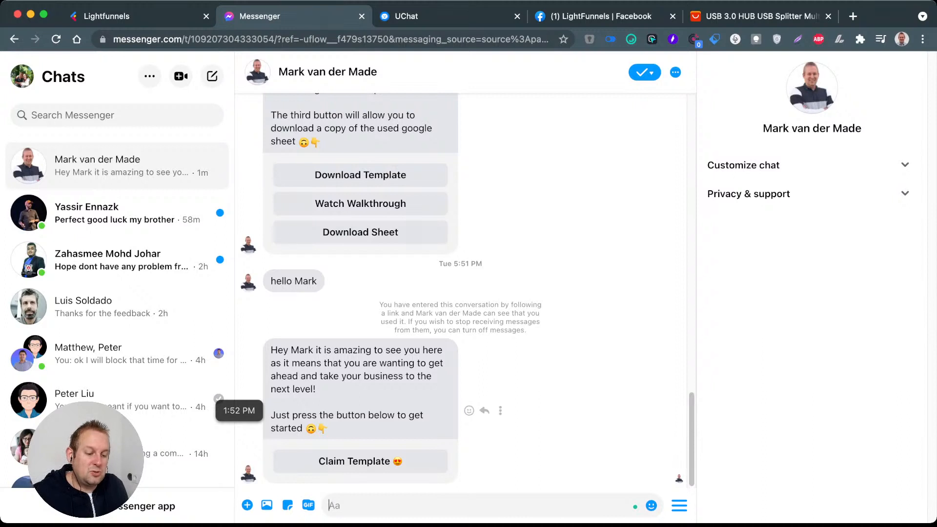
pyautogui.click(361, 461)
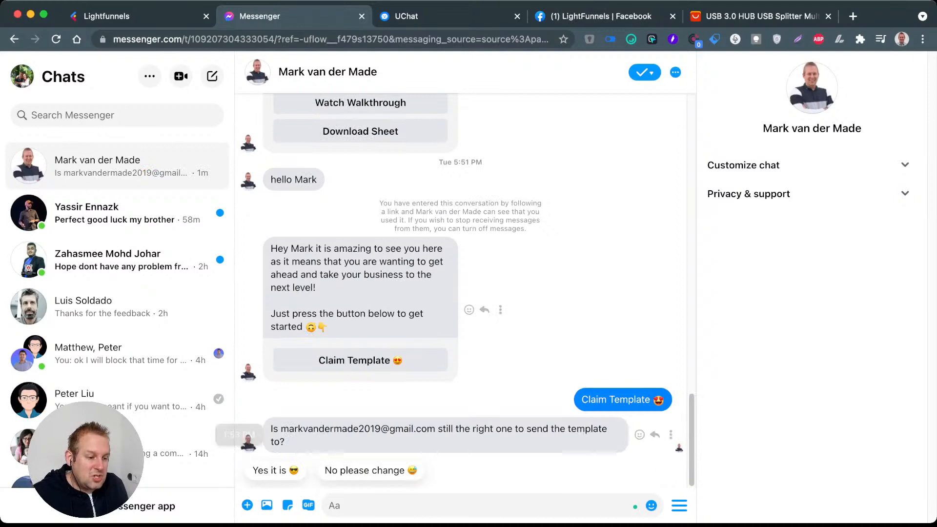
# Step: Switch to UChat and examine the introduction, email existence check and email validity question in the Lightfunnels opt-in flow
pyautogui.click(429, 16)
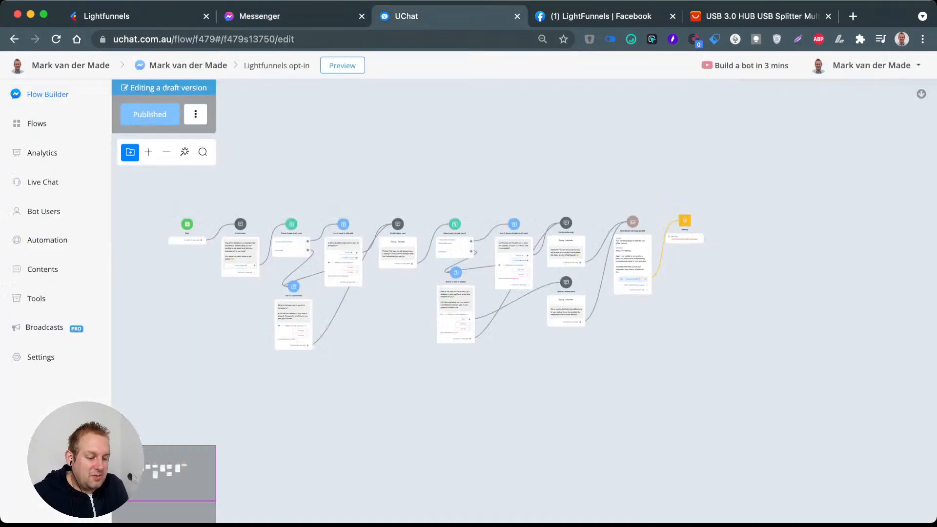
pyautogui.scroll(10, 240, 244)
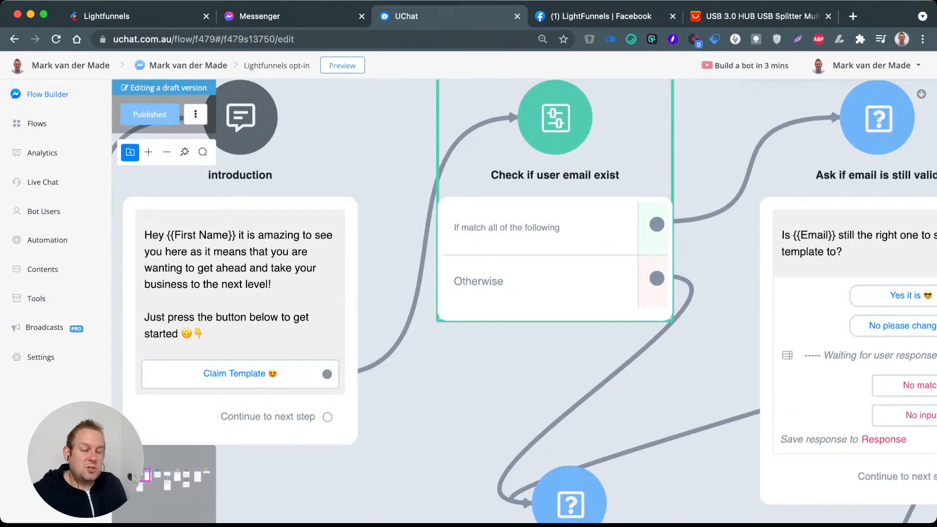
pyautogui.scroll(-5, 487, 231)
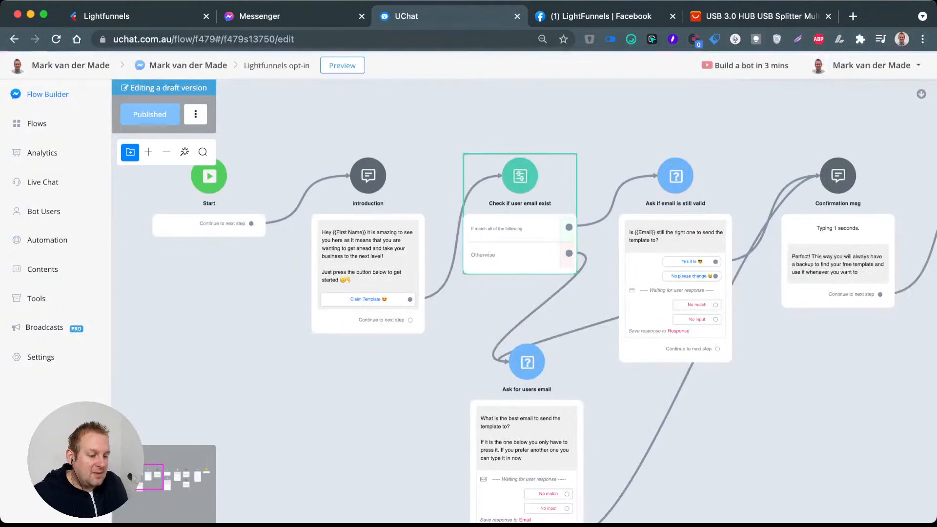
pyautogui.scroll(5, 497, 218)
pyautogui.moveTo(702, 274); pyautogui.dragTo(372, 307)
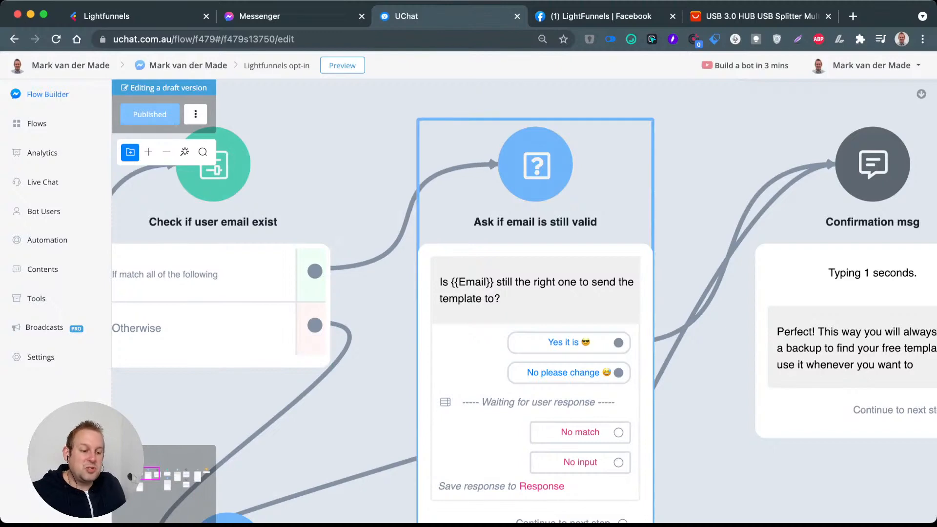
pyautogui.scroll(-4, 341, 135)
pyautogui.moveTo(341, 136); pyautogui.dragTo(431, 158)
# Step: Clear the email value from the test contact's bot user profile, save it and open the list of flows
pyautogui.click(44, 211)
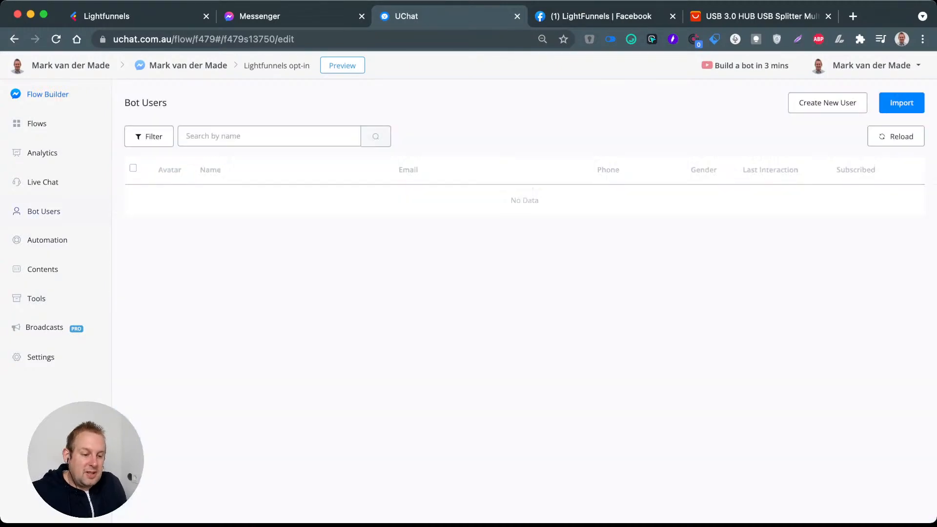
pyautogui.click(232, 206)
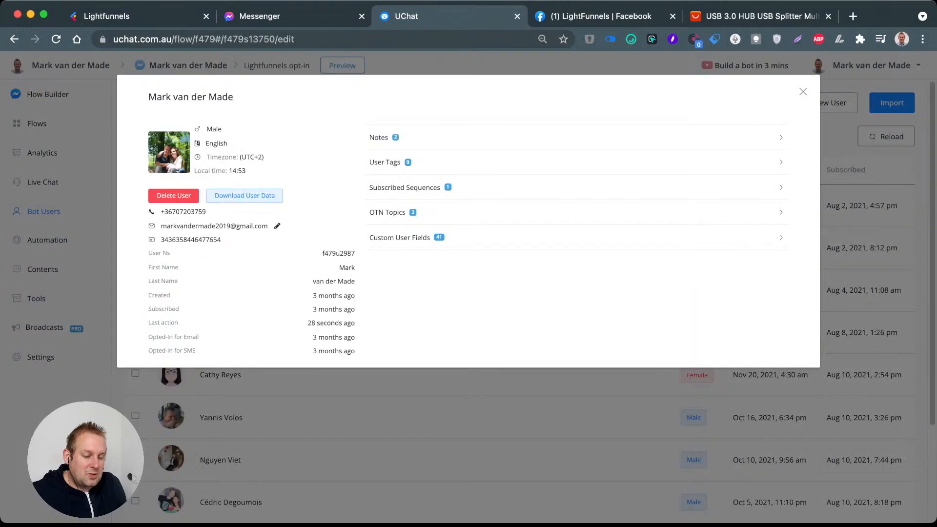
pyautogui.click(277, 226)
pyautogui.tripleClick(332, 157)
pyautogui.press('BackSpace')
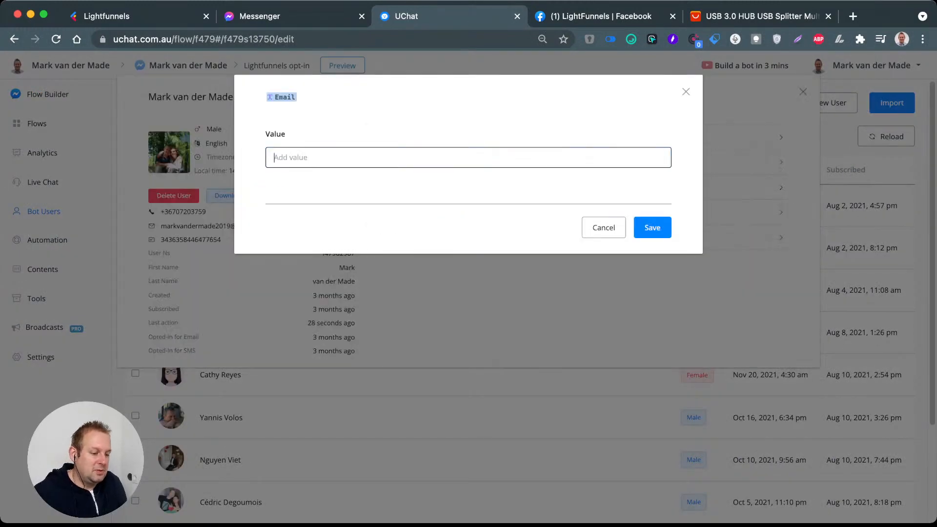
pyautogui.click(652, 227)
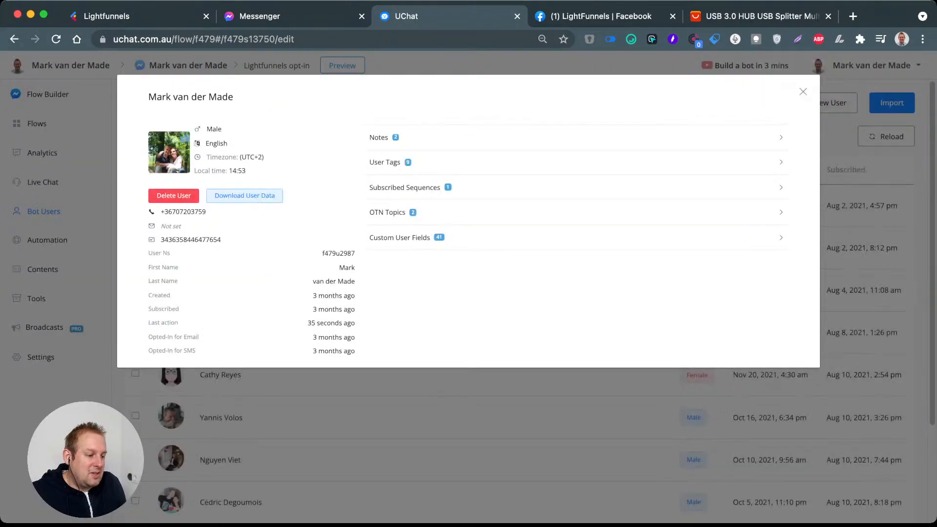
pyautogui.click(803, 92)
pyautogui.click(36, 123)
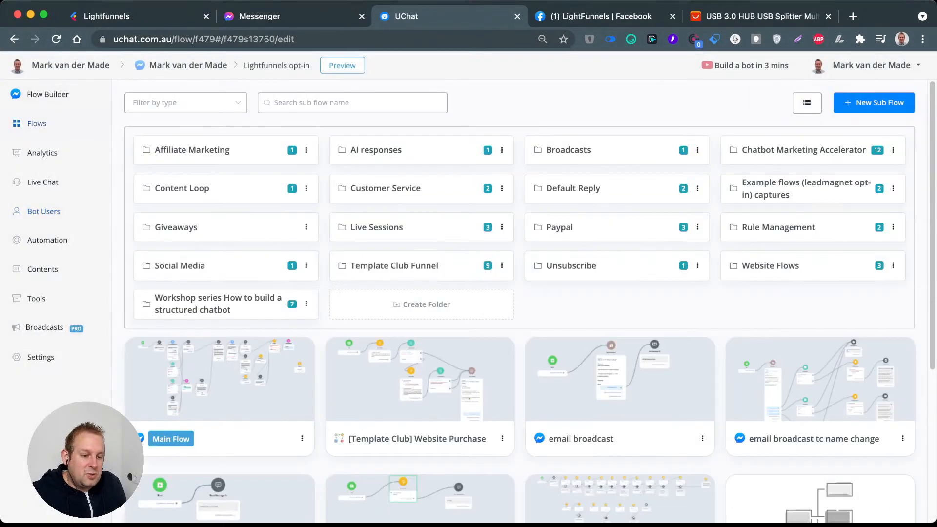
# Step: Preview the Lightfunnels funnel again, close the old Messenger conversation and claim the template through the page and the bot
pyautogui.click(117, 16)
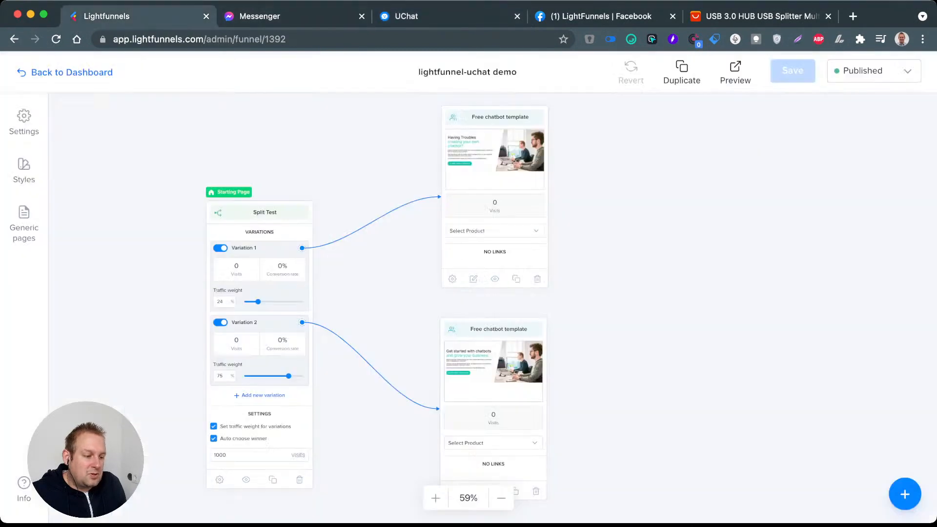
pyautogui.click(735, 72)
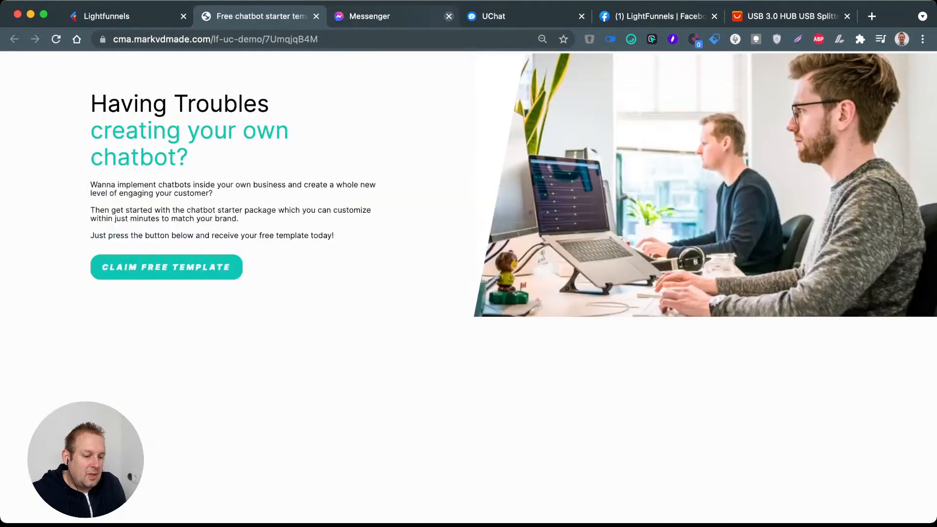
pyautogui.click(449, 16)
pyautogui.click(166, 267)
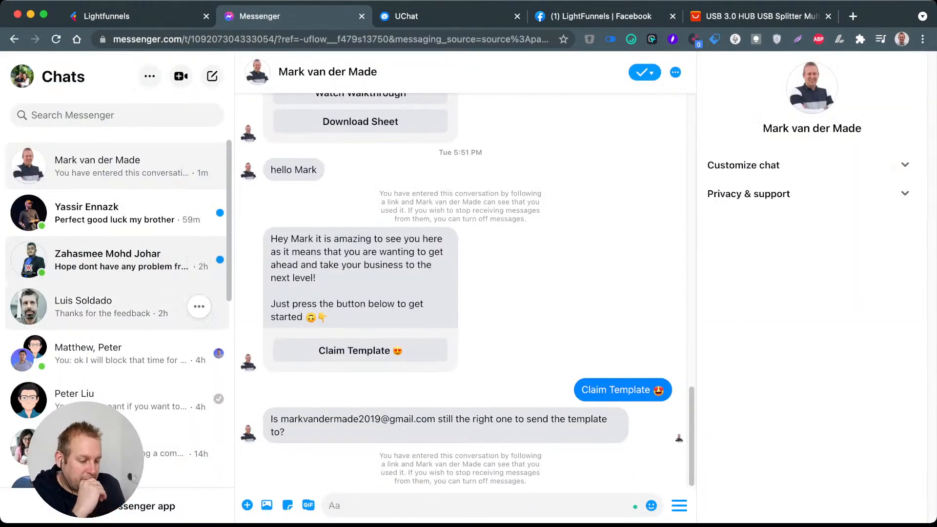
pyautogui.click(360, 461)
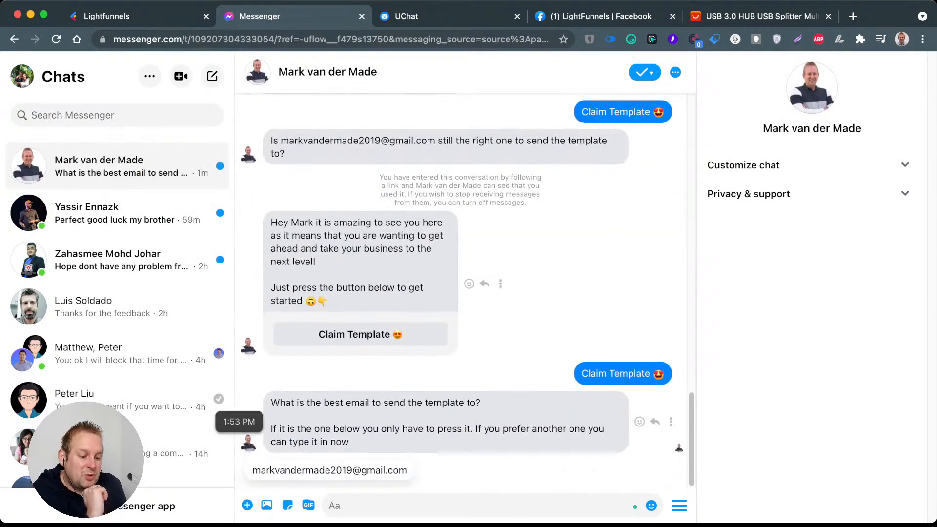
# Step: Reopen the Lightfunnels opt-in flow in UChat and examine the email check's Otherwise branch leading to the Ask for users email question
pyautogui.click(406, 16)
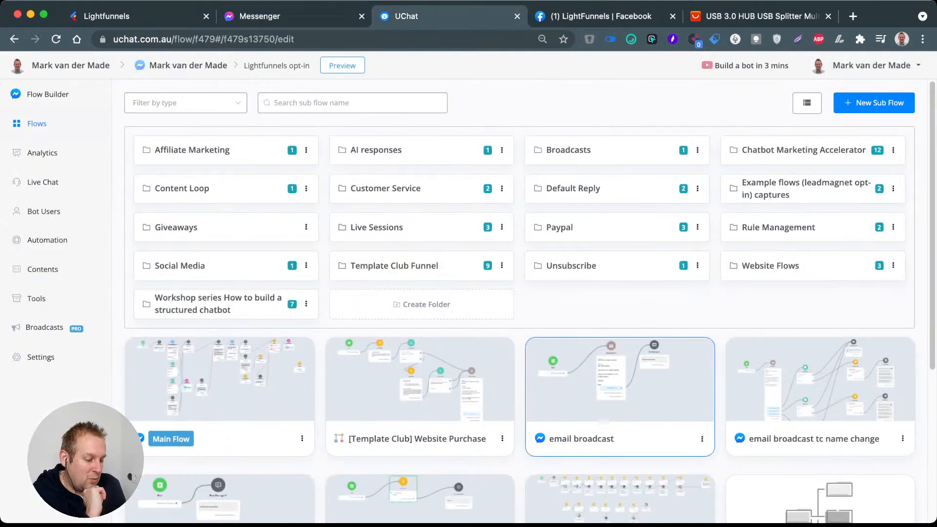
pyautogui.scroll(-2, 620, 381)
pyautogui.scroll(-3, 620, 322)
pyautogui.scroll(-1, 619, 317)
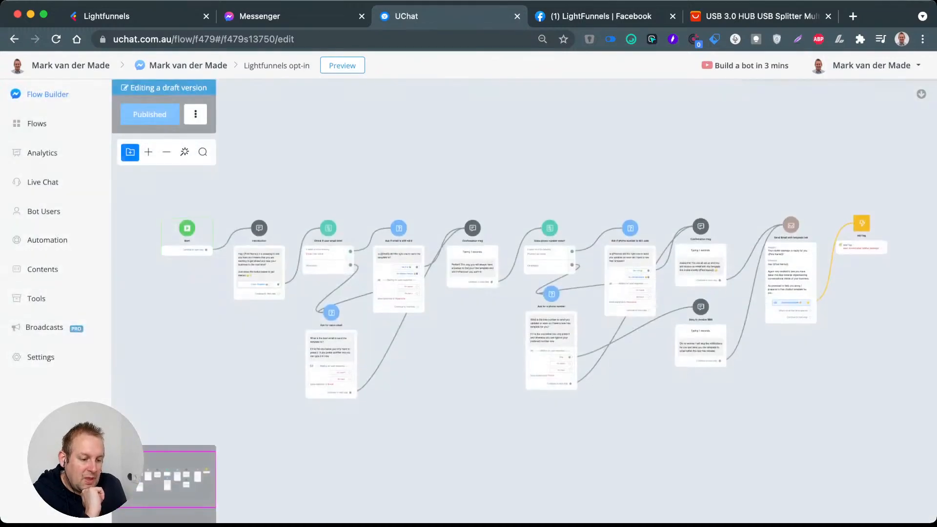
pyautogui.scroll(4, 525, 301)
pyautogui.click(149, 153)
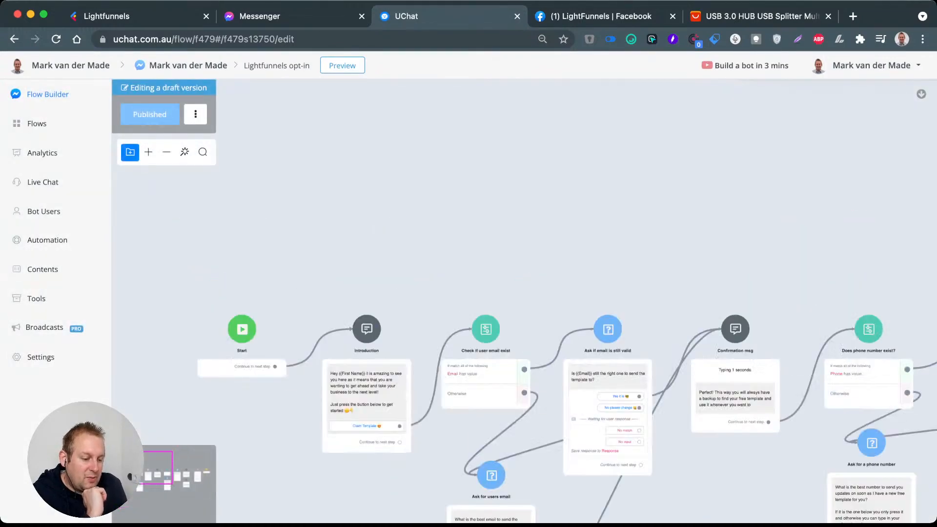
pyautogui.moveTo(544, 374); pyautogui.dragTo(417, 225)
pyautogui.scroll(4, 397, 225)
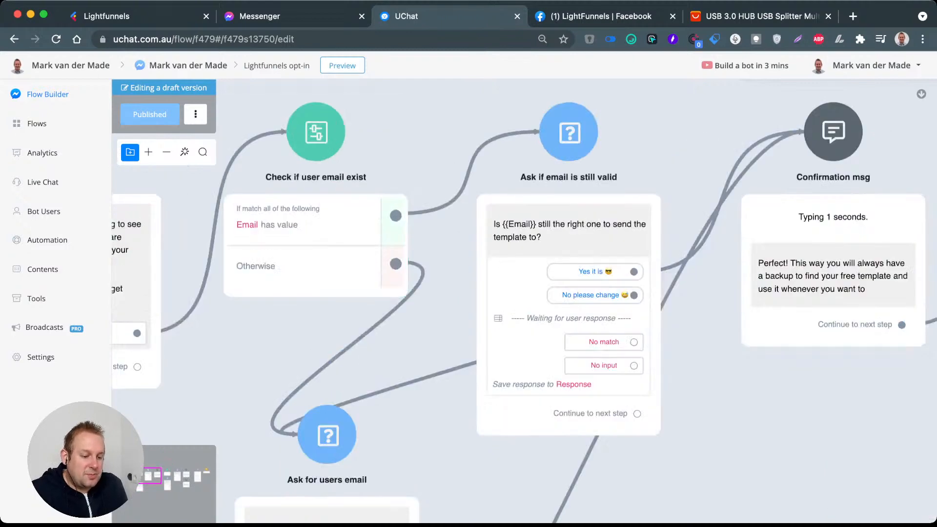
pyautogui.moveTo(430, 313); pyautogui.dragTo(551, 301)
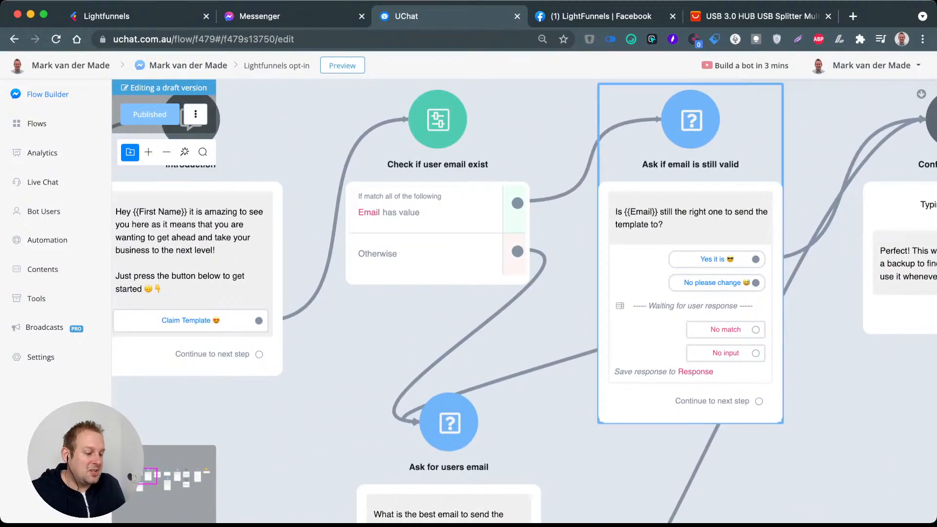
pyautogui.moveTo(566, 424); pyautogui.dragTo(415, 167)
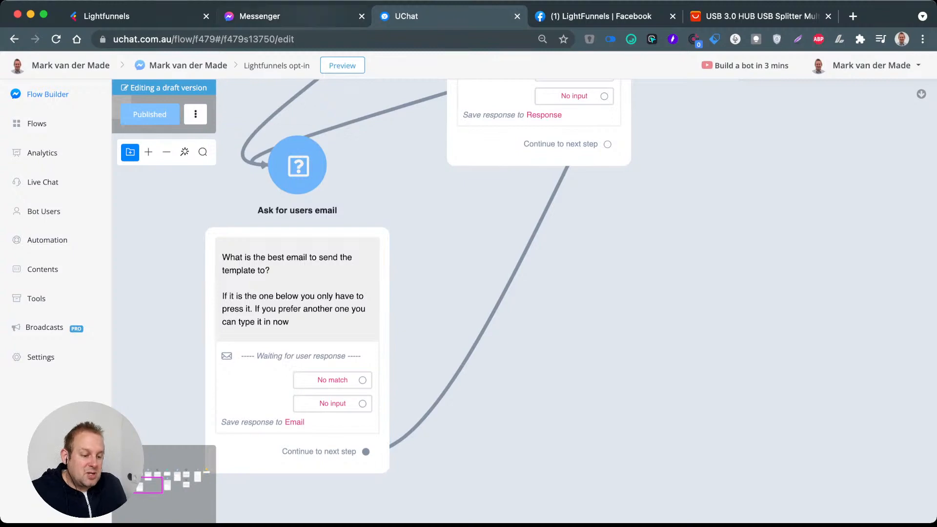
# Step: Answer the bot's email question in Messenger with the suggested address, and view the matching phone number check in the UChat flow
pyautogui.click(293, 16)
pyautogui.click(329, 470)
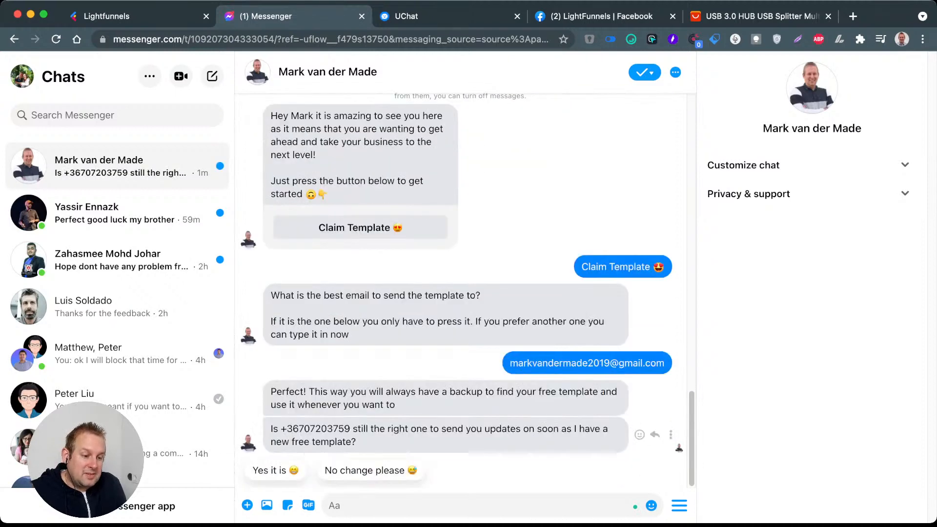
pyautogui.click(429, 16)
pyautogui.moveTo(738, 110); pyautogui.dragTo(415, 384)
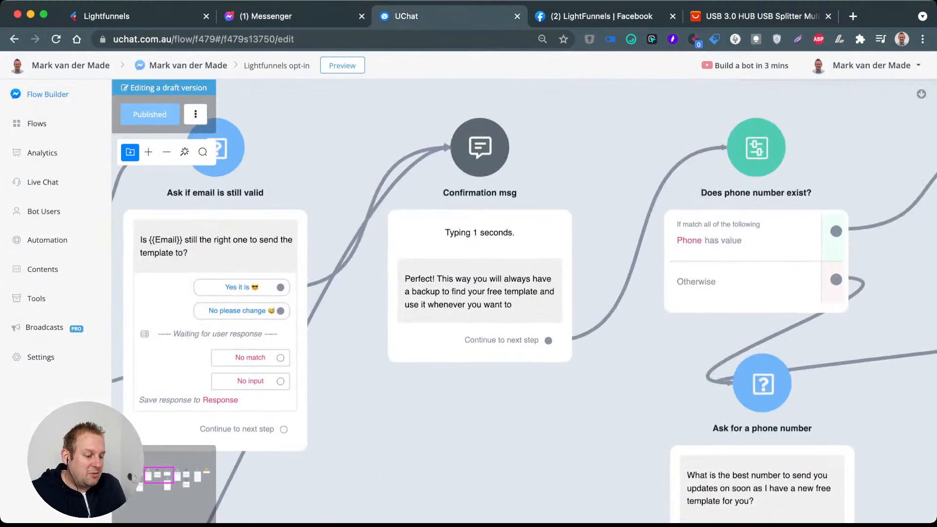
# Step: View the Ask if phone number is still valid branch in the flow and answer the bot's phone question in Messenger with "Yes it is"
pyautogui.scroll(-5, 415, 384)
pyautogui.moveTo(692, 343); pyautogui.dragTo(412, 303)
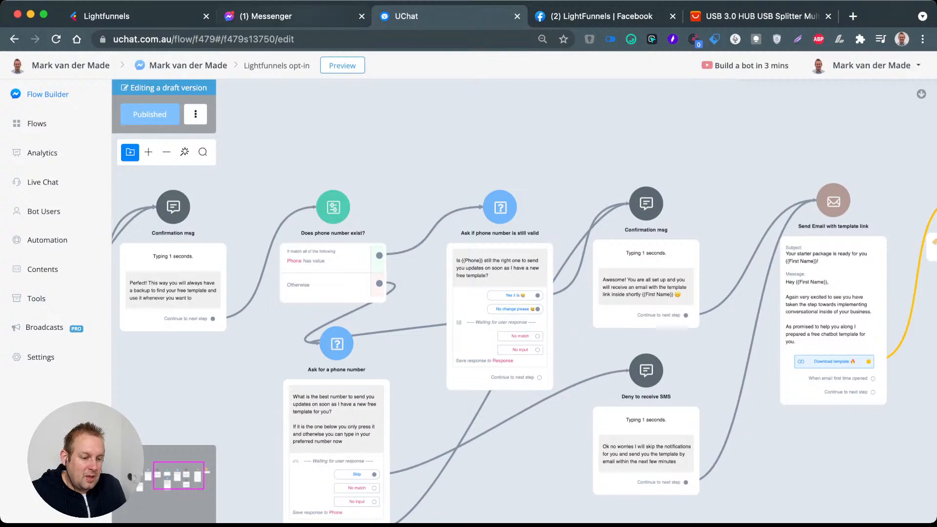
pyautogui.click(313, 17)
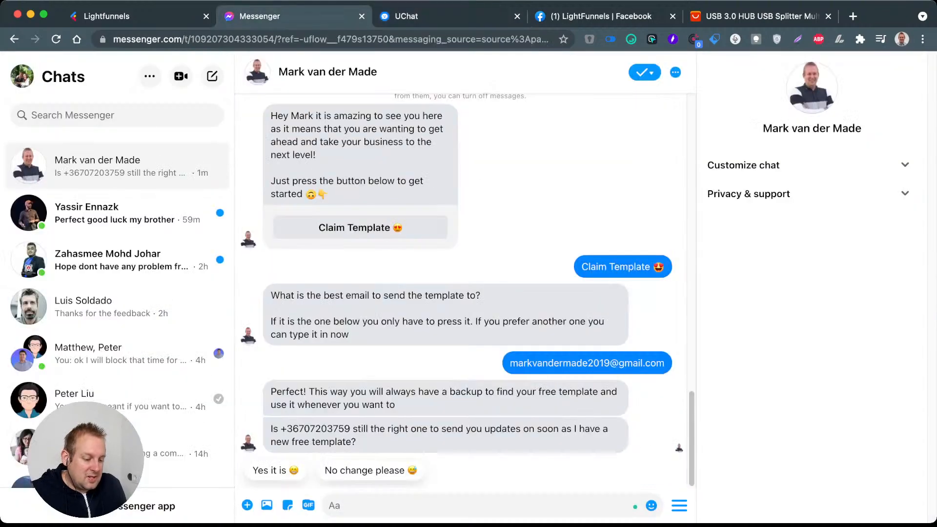
pyautogui.click(273, 470)
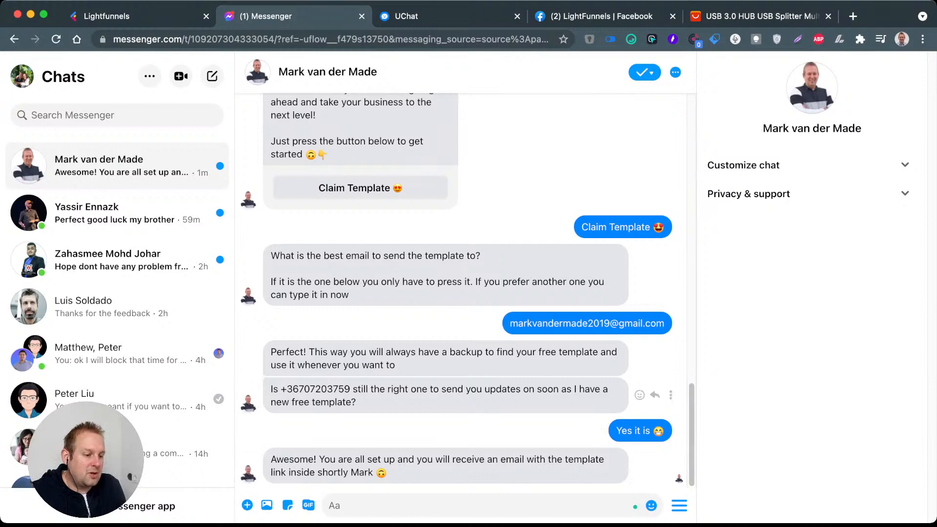
# Step: Return to the UChat flow and examine the Send Email with template link step and its Download template button
pyautogui.click(430, 16)
pyautogui.moveTo(742, 249); pyautogui.dragTo(418, 181)
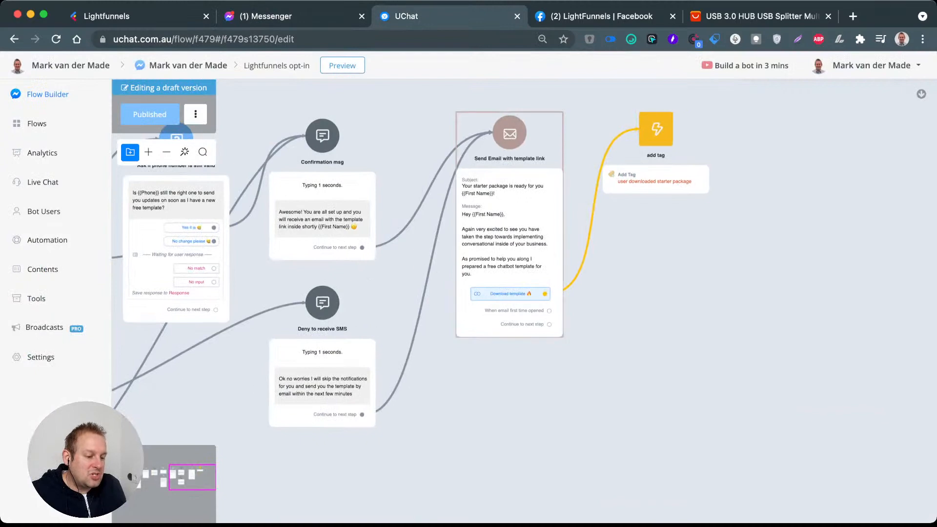
pyautogui.scroll(3, 509, 170)
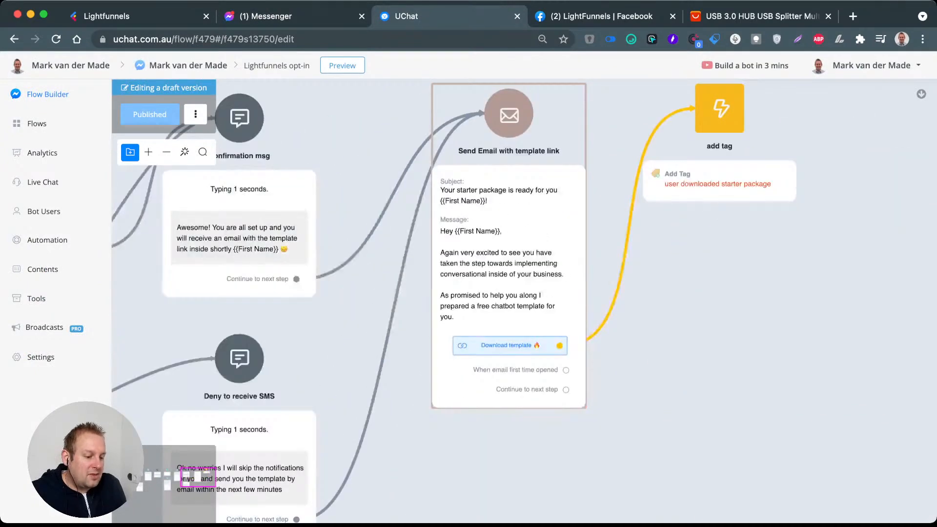
pyautogui.scroll(3, 510, 219)
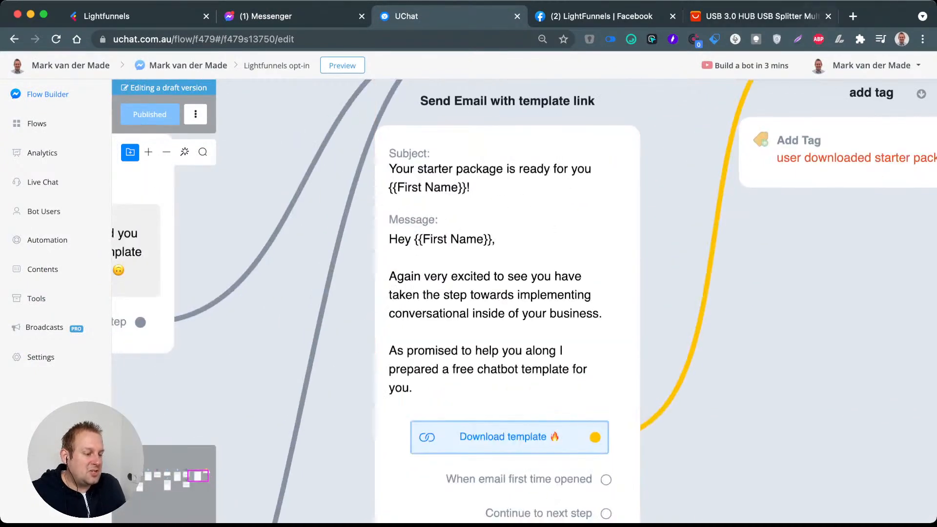
# Step: Open the test account's Gmail inbox, open the "Your starter package is ready for you" email and follow its Download template link
pyautogui.click(853, 16)
pyautogui.click(915, 92)
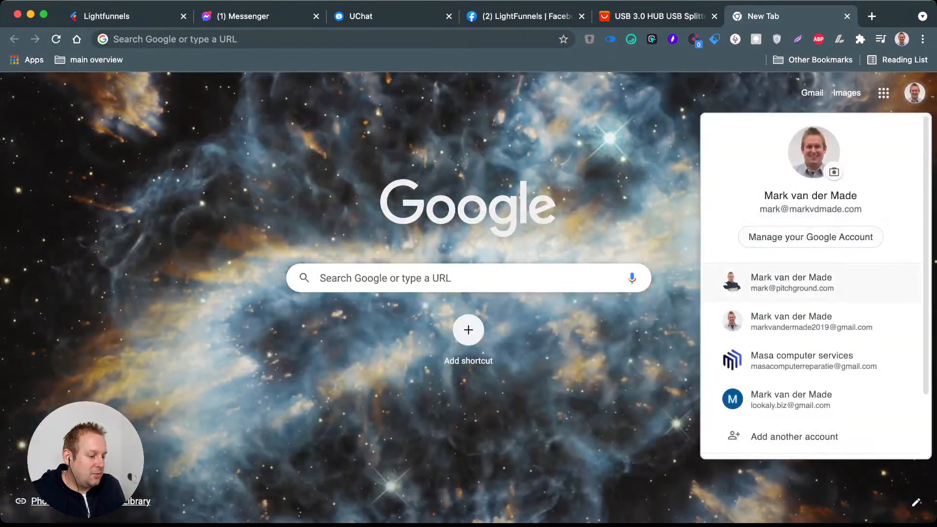
pyautogui.click(811, 322)
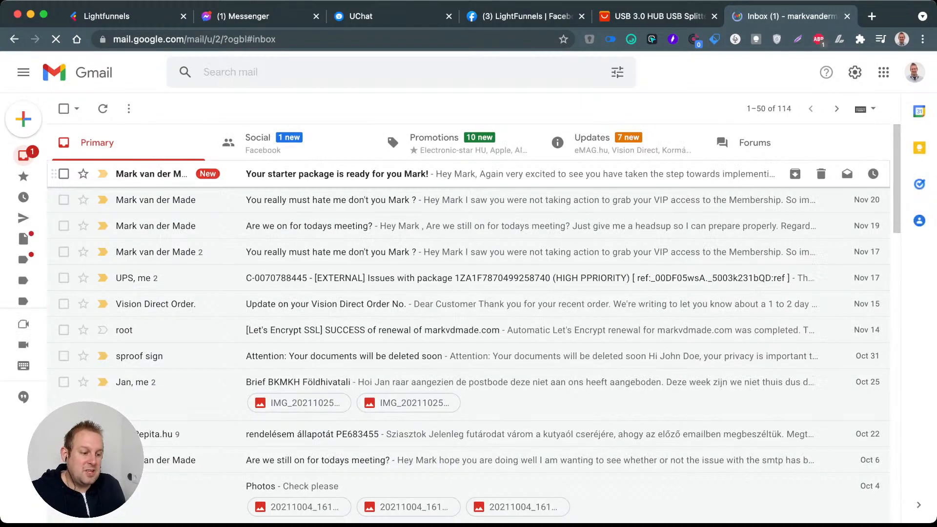
pyautogui.click(337, 173)
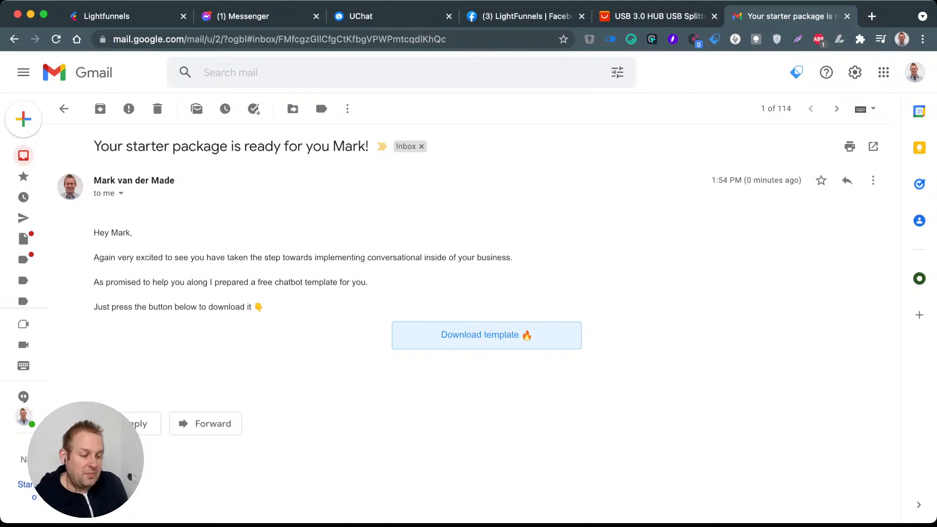
pyautogui.click(486, 335)
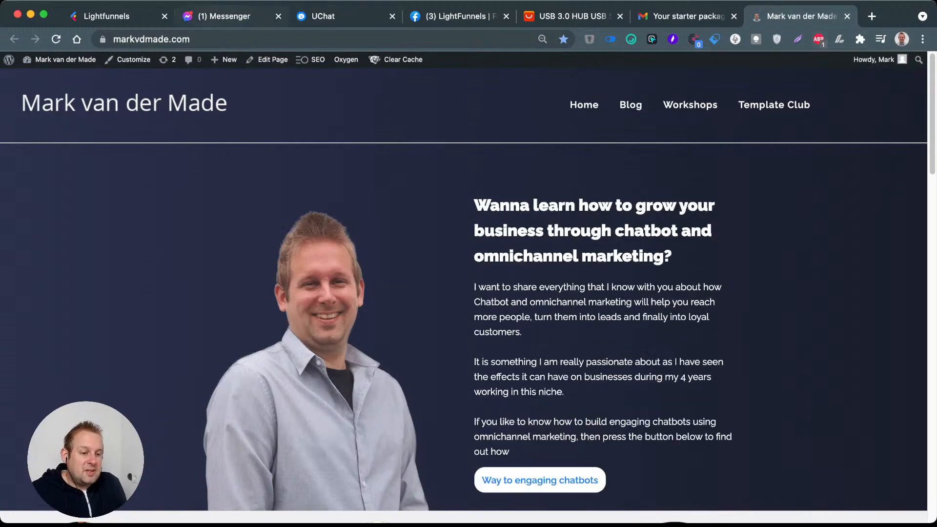
# Step: Review the split-test funnel in Lightfunnels and the complete opt-in flow in UChat, from Start to the add tag action
pyautogui.click(124, 17)
pyautogui.click(501, 497)
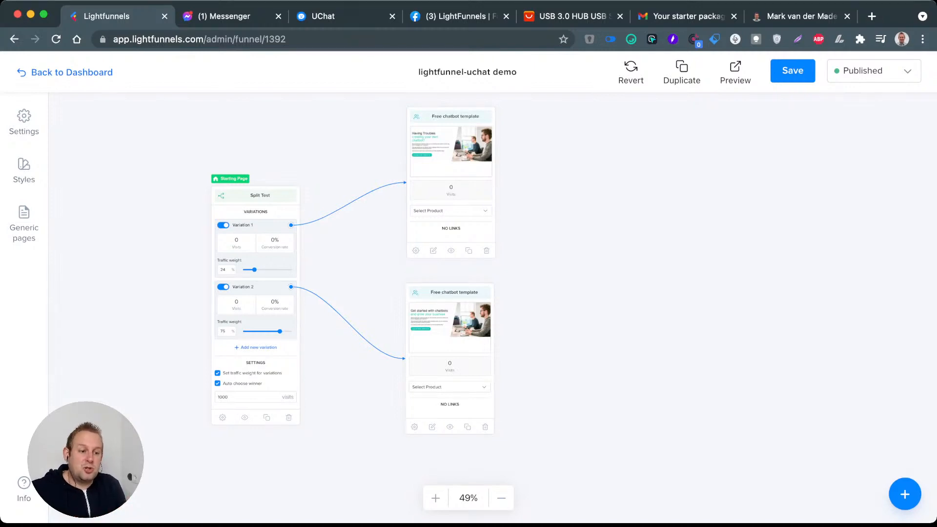
pyautogui.click(341, 17)
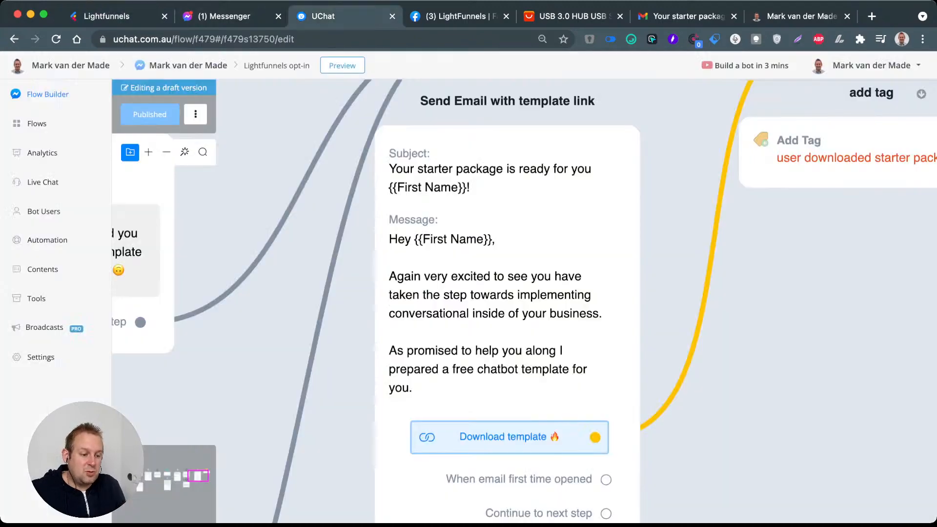
pyautogui.scroll(-10, 460, 237)
pyautogui.scroll(10, 268, 220)
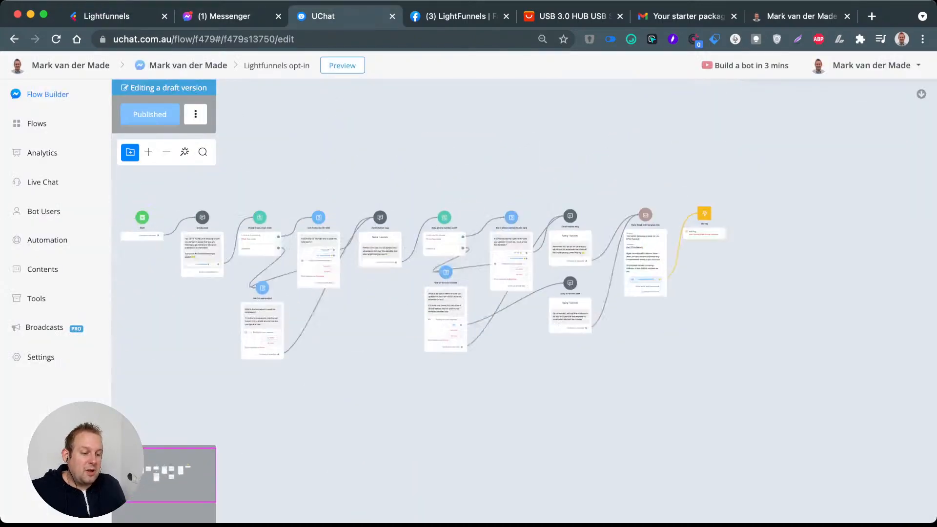
pyautogui.scroll(-3, 409, 165)
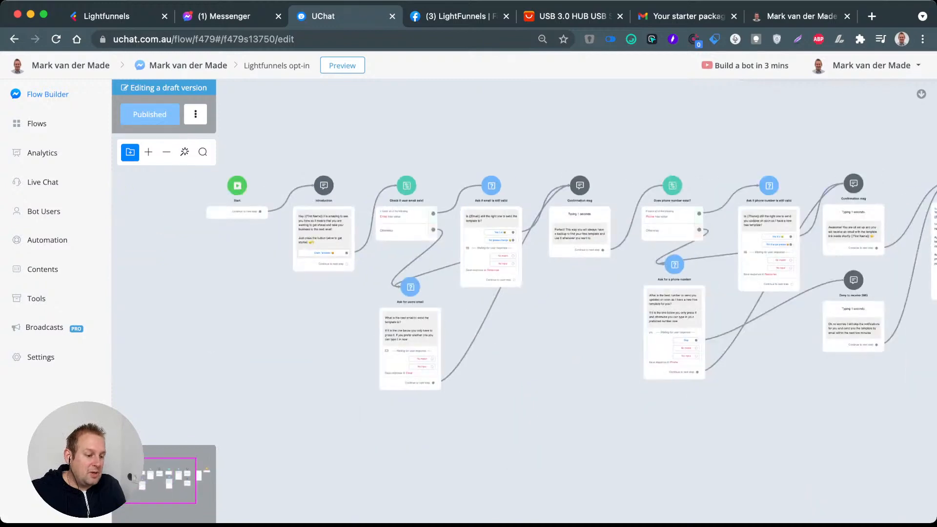
pyautogui.scroll(4, 648, 226)
pyautogui.scroll(-2, 594, 131)
pyautogui.scroll(-4, 523, 287)
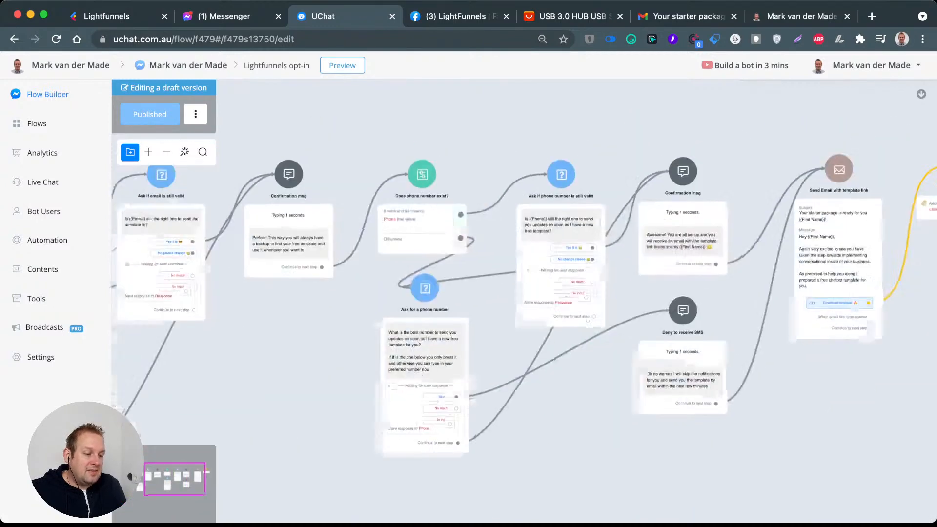
pyautogui.moveTo(523, 305); pyautogui.dragTo(513, 307)
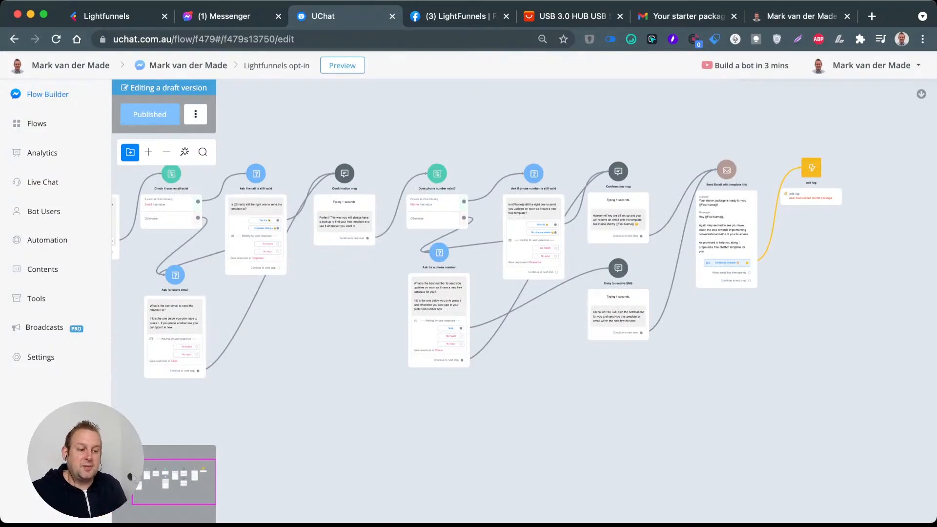
# Step: Add a Send Message step connected from the Start step, placed above the flow, and name it "Thank you message"
pyautogui.moveTo(234, 303); pyautogui.dragTo(609, 394)
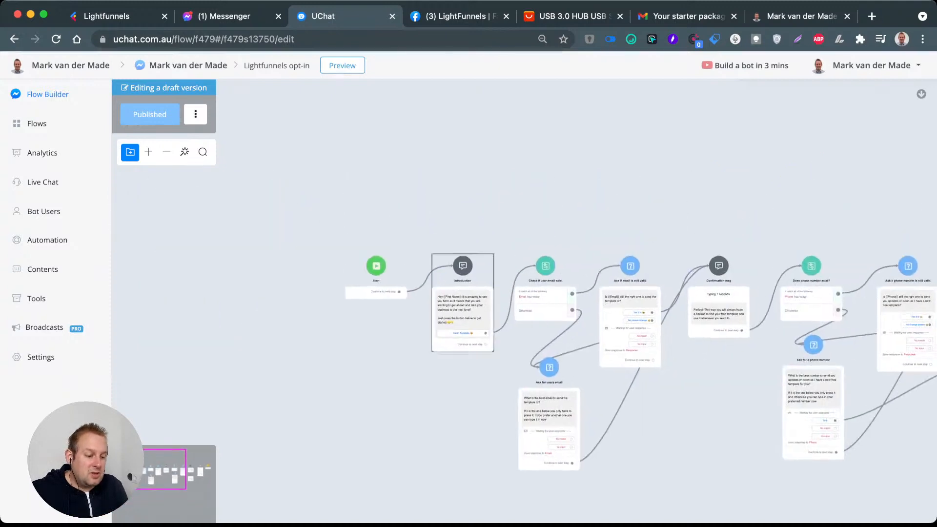
pyautogui.moveTo(504, 315); pyautogui.dragTo(447, 358)
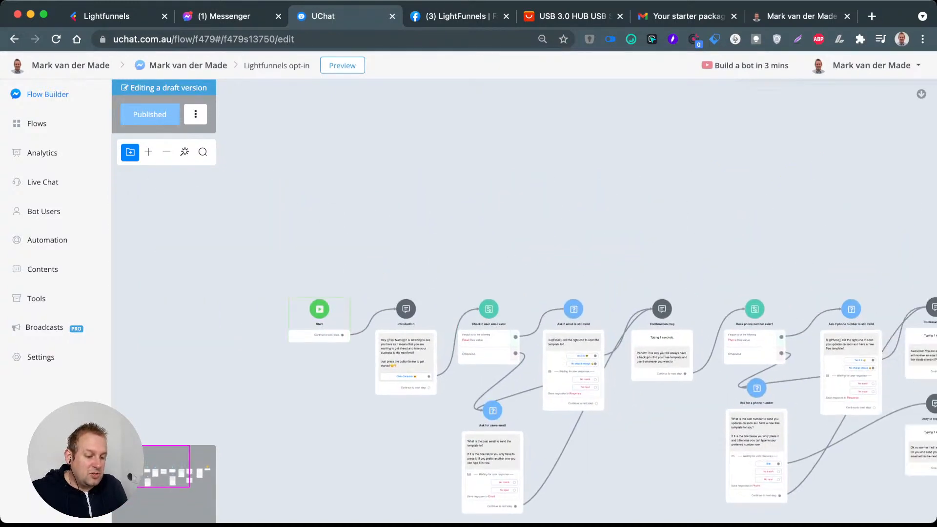
pyautogui.moveTo(343, 335); pyautogui.dragTo(417, 152)
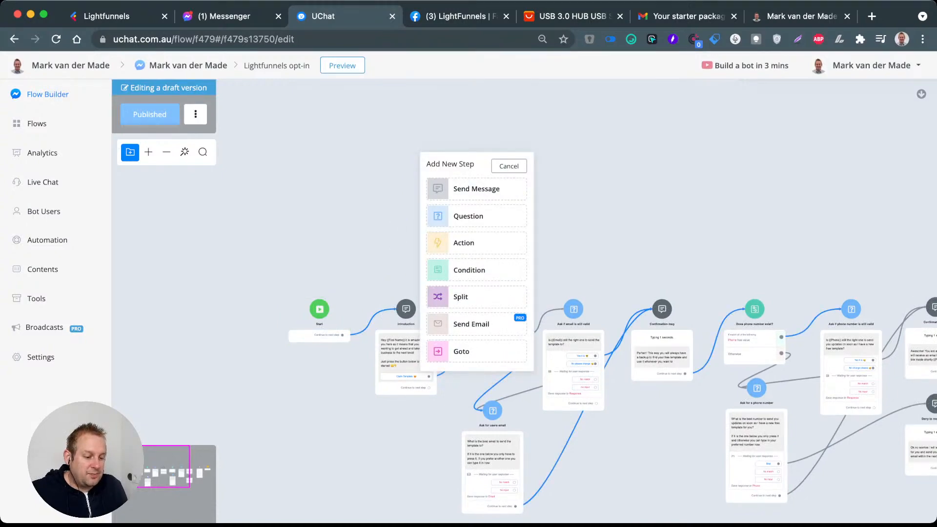
pyautogui.click(477, 189)
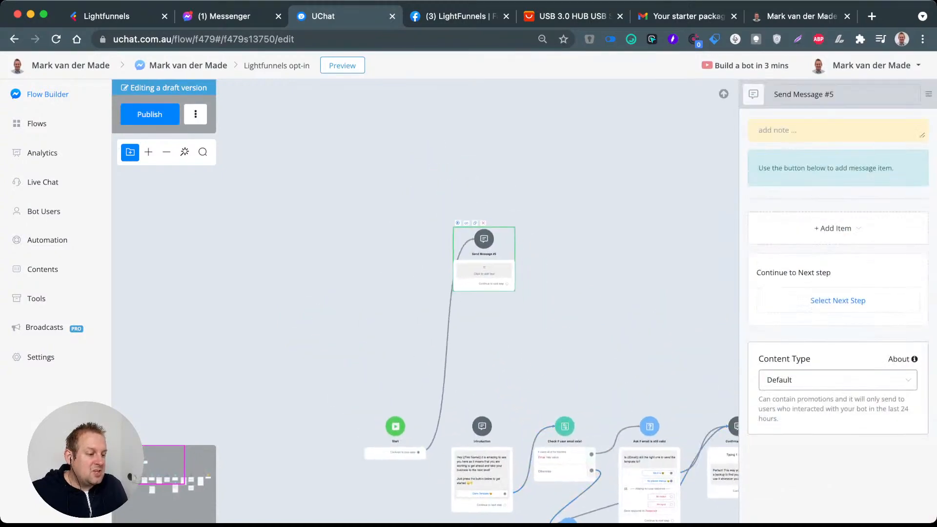
pyautogui.tripleClick(810, 94)
pyautogui.write('Thank')
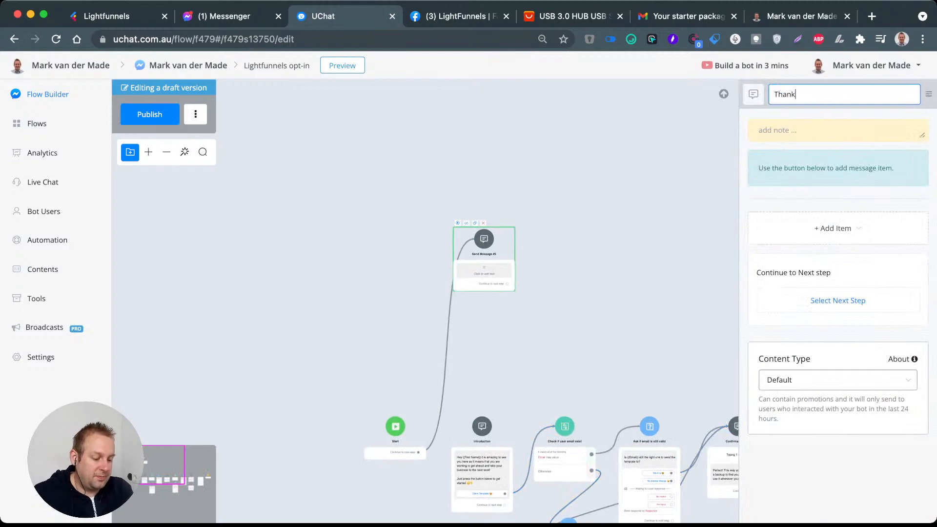
pyautogui.write(' you message')
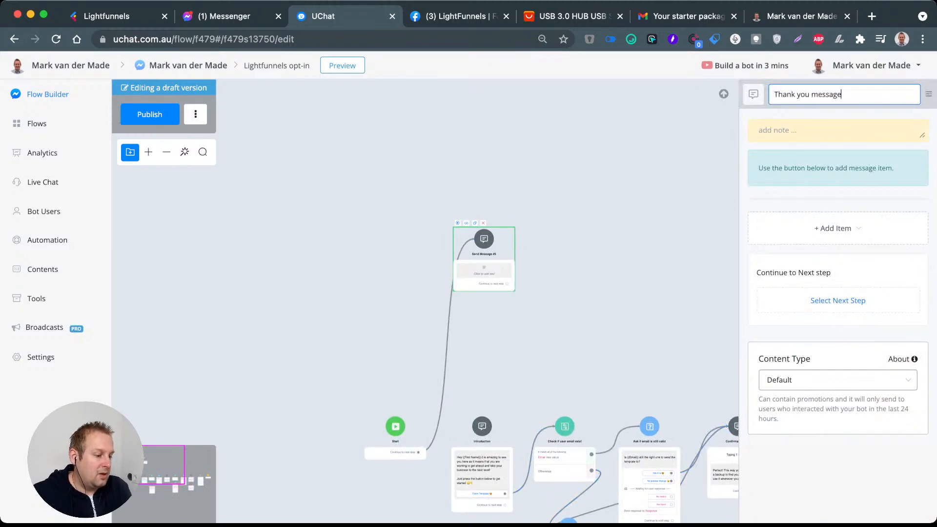
pyautogui.press('Return')
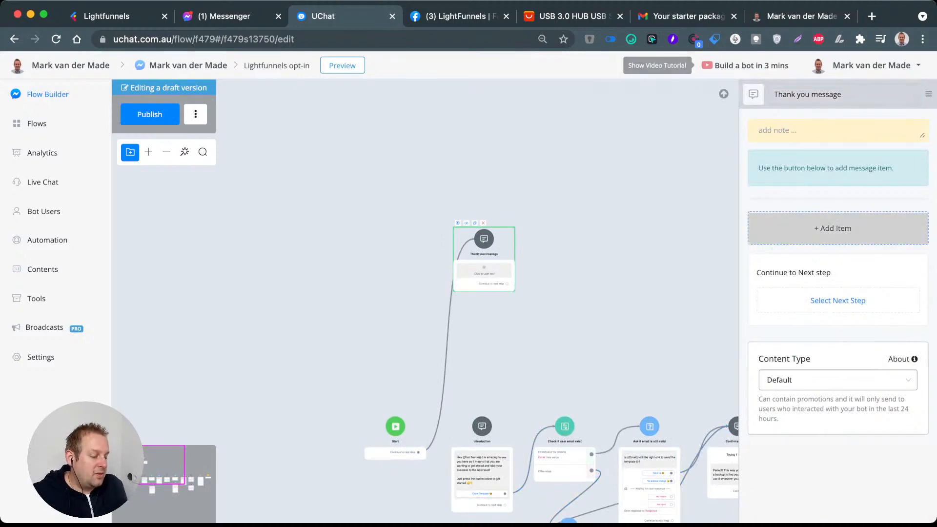
# Step: Add a text item to the Thank you message step with the greeting "Hey {{First Name}}," using the First Name variable
pyautogui.click(832, 228)
pyautogui.click(801, 258)
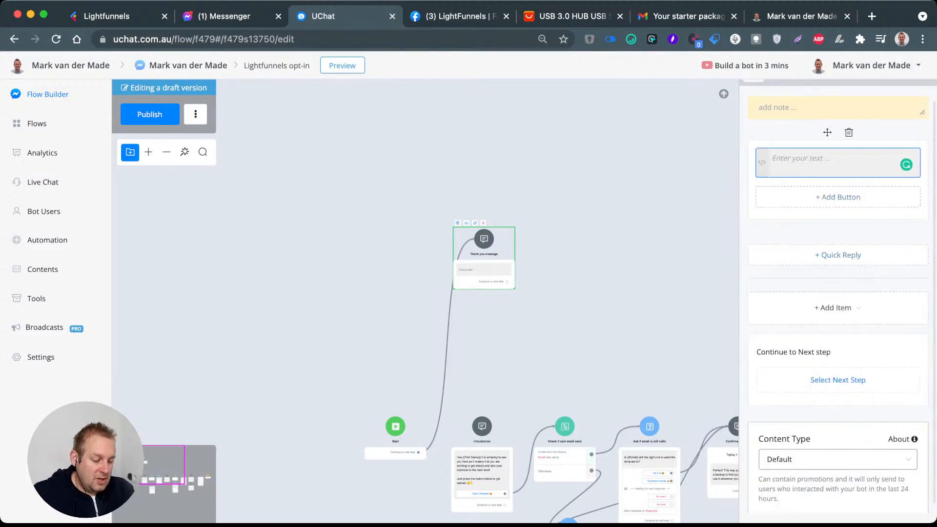
pyautogui.write('Hey {{')
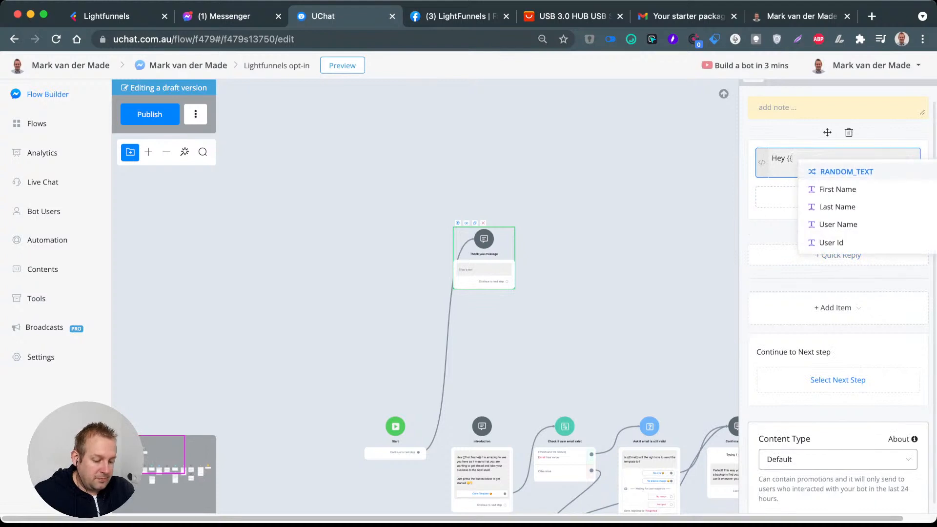
pyautogui.write('fir')
pyautogui.press('Return')
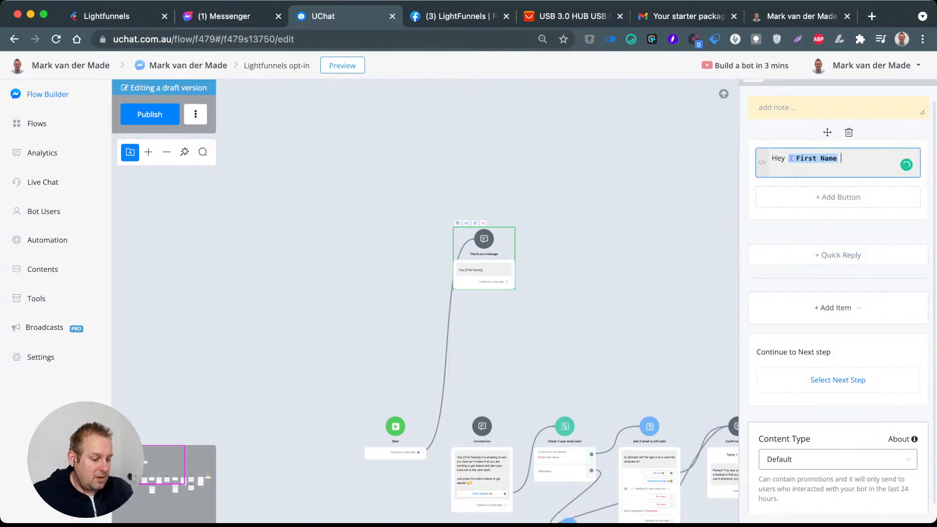
pyautogui.write(',')
pyautogui.press('Return')
# Step: Below the greeting, write "thank you for signing up. If you have any questions regarding the template do let me know by typing help"
pyautogui.write('th')
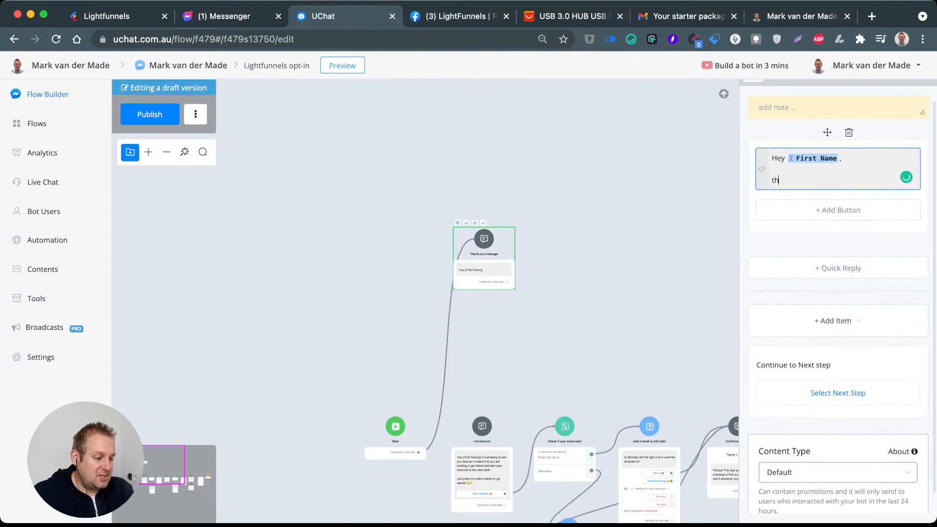
pyautogui.write('ank you for si')
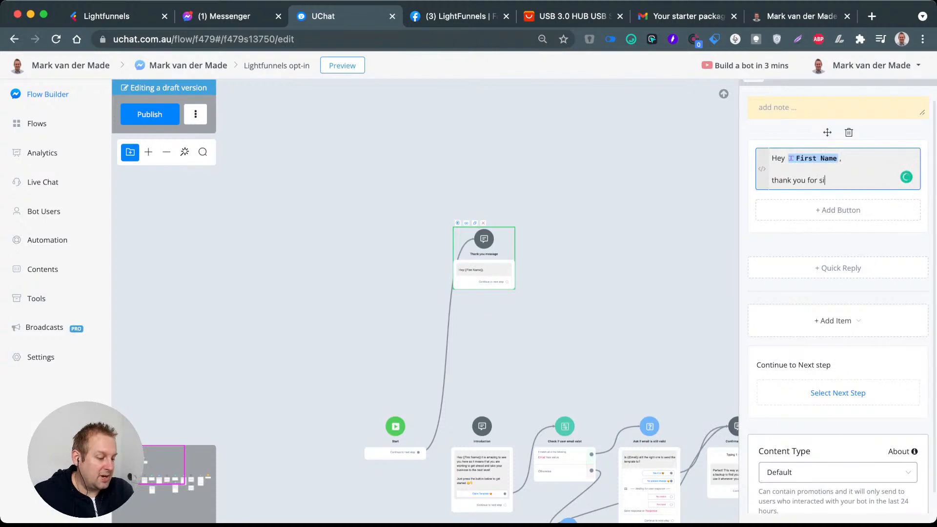
pyautogui.write('nging')
pyautogui.press('BackSpace')
pyautogui.press('BackSpace')
pyautogui.press('BackSpace')
pyautogui.press('BackSpace')
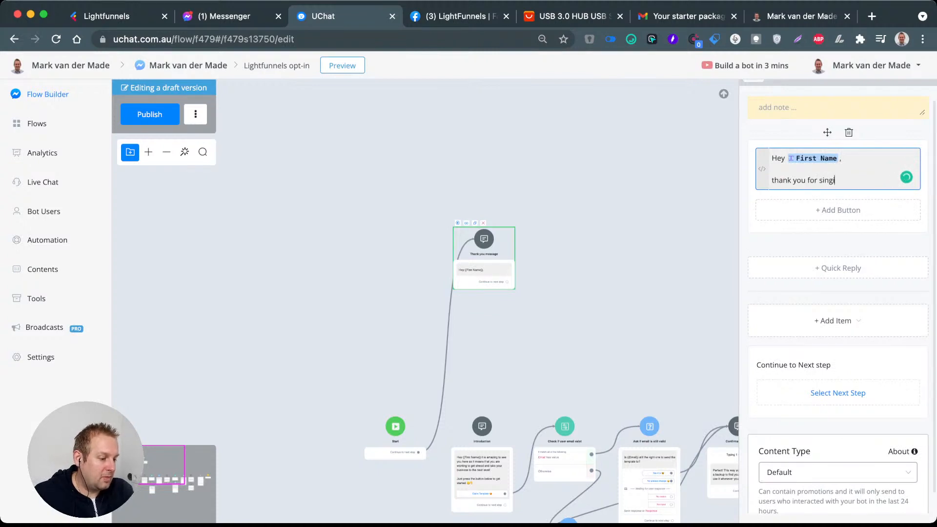
pyautogui.write('gning')
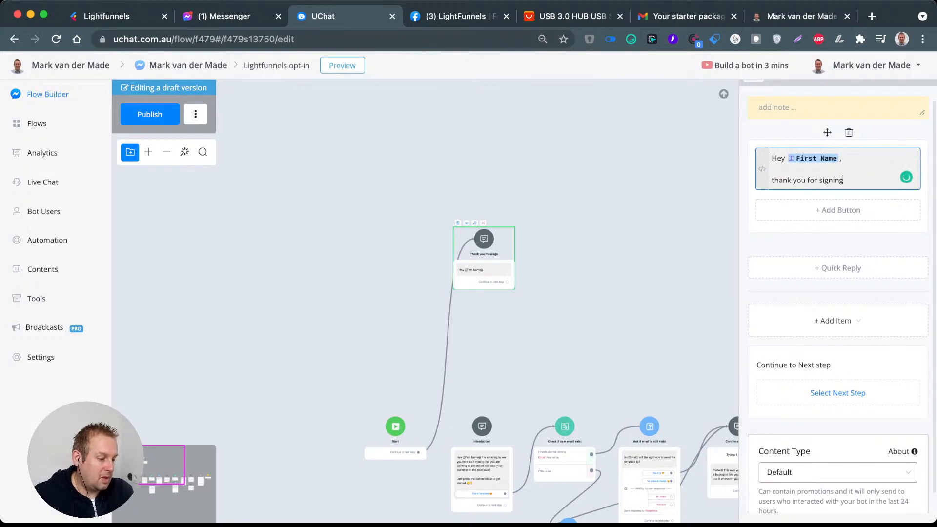
pyautogui.write(' up. ')
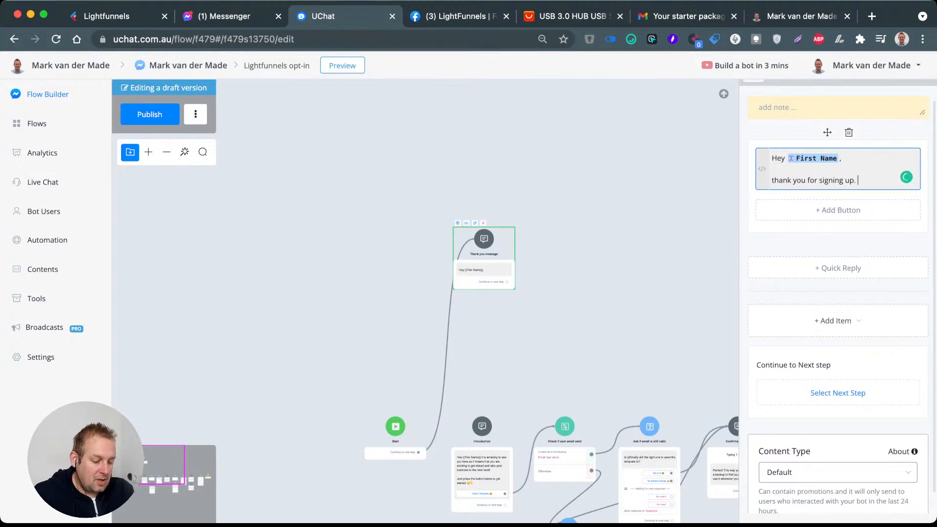
pyautogui.write('If you have')
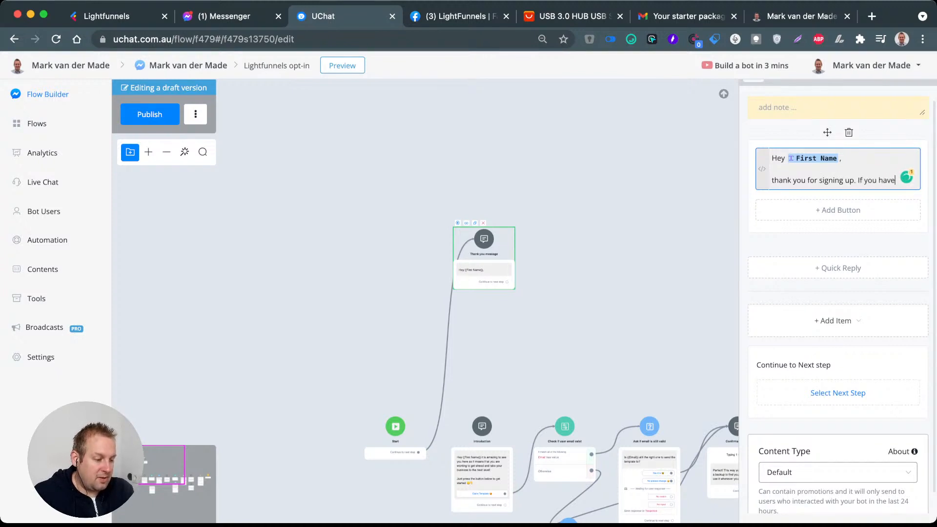
pyautogui.write(' any q')
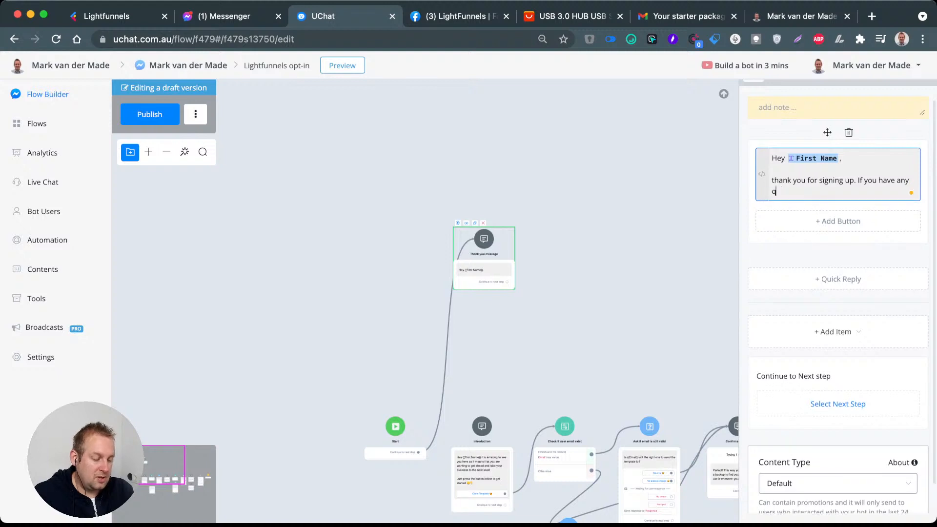
pyautogui.write('uestions regar')
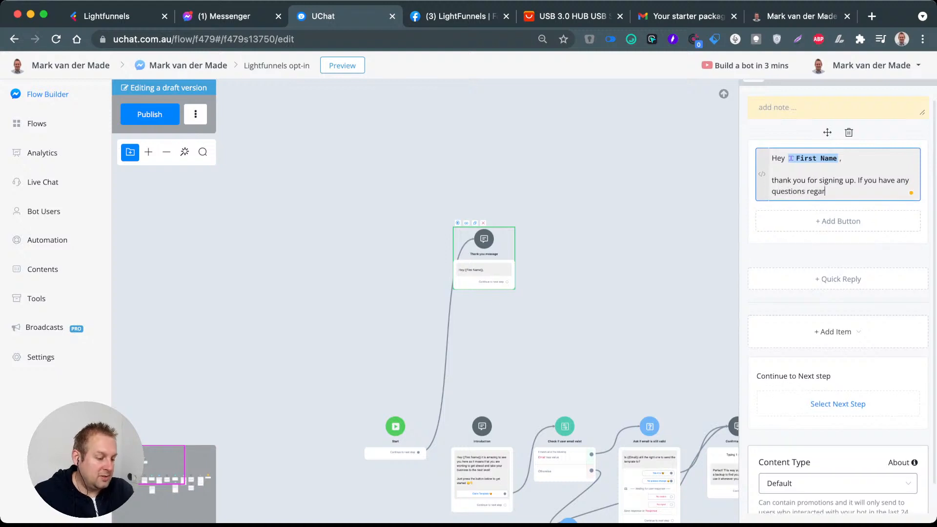
pyautogui.write('ding the tem')
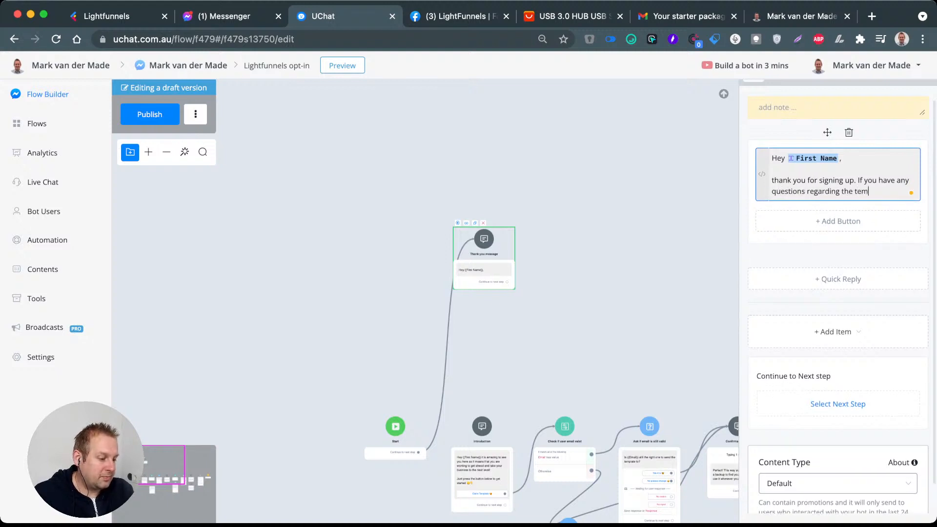
pyautogui.write('plate')
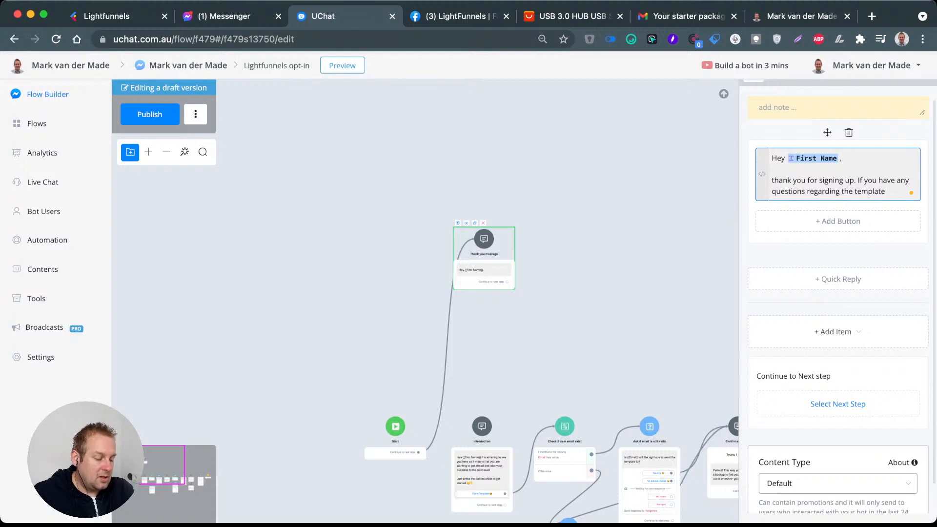
pyautogui.write(' do let me know')
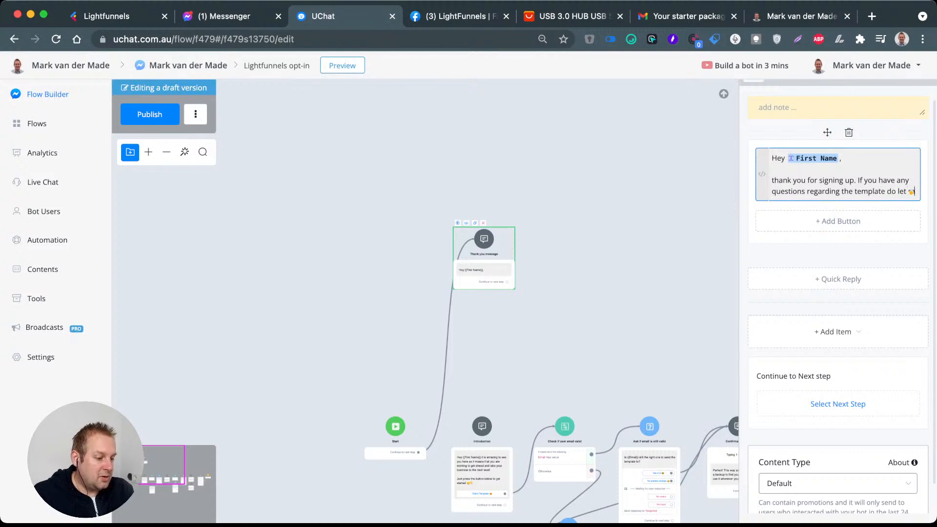
pyautogui.write(' by typ')
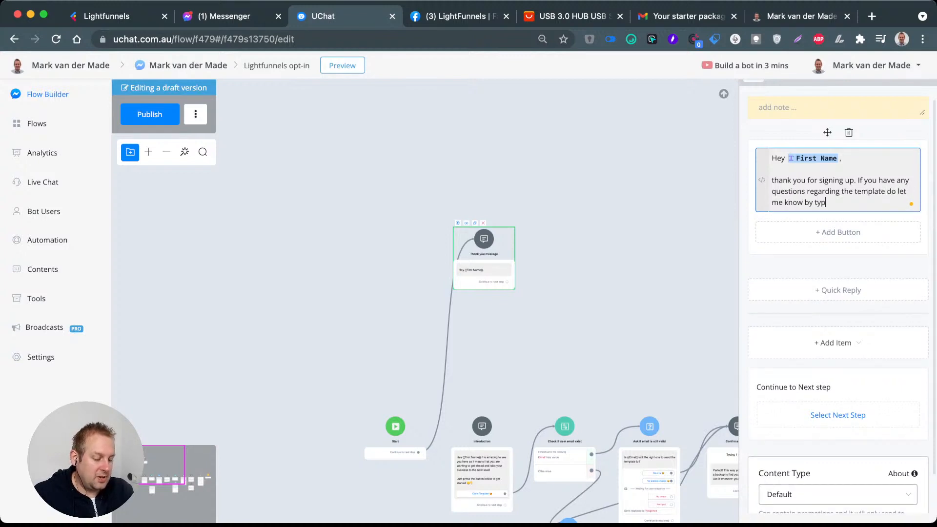
pyautogui.write('ing help')
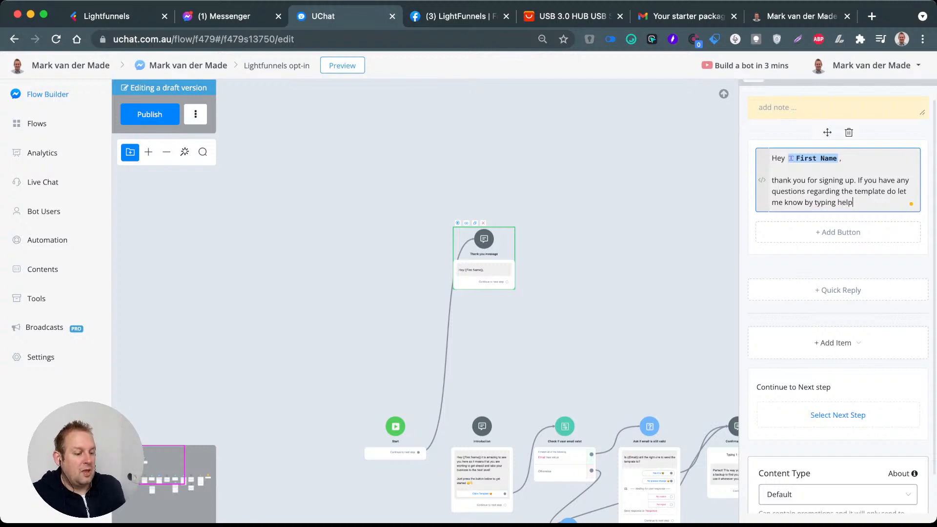
# Step: Publish the flow and move the Thank you message step slightly down, closer to the Start step
pyautogui.click(624, 185)
pyautogui.click(150, 115)
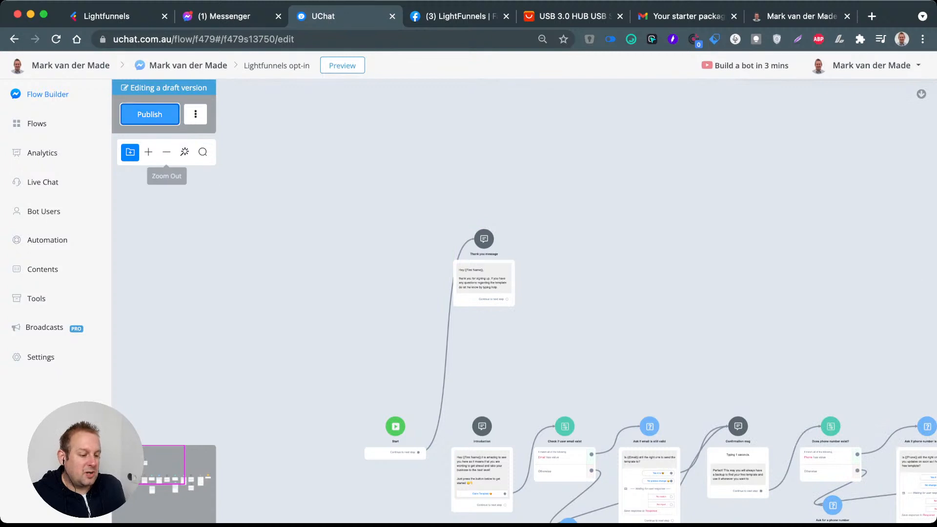
pyautogui.moveTo(561, 342); pyautogui.dragTo(373, 184)
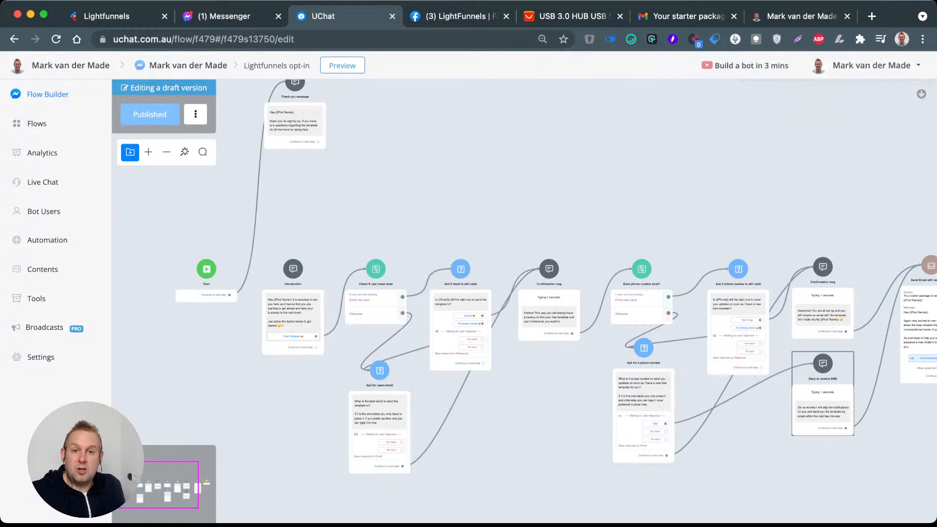
pyautogui.moveTo(363, 178); pyautogui.dragTo(394, 233)
pyautogui.moveTo(325, 137); pyautogui.dragTo(332, 169)
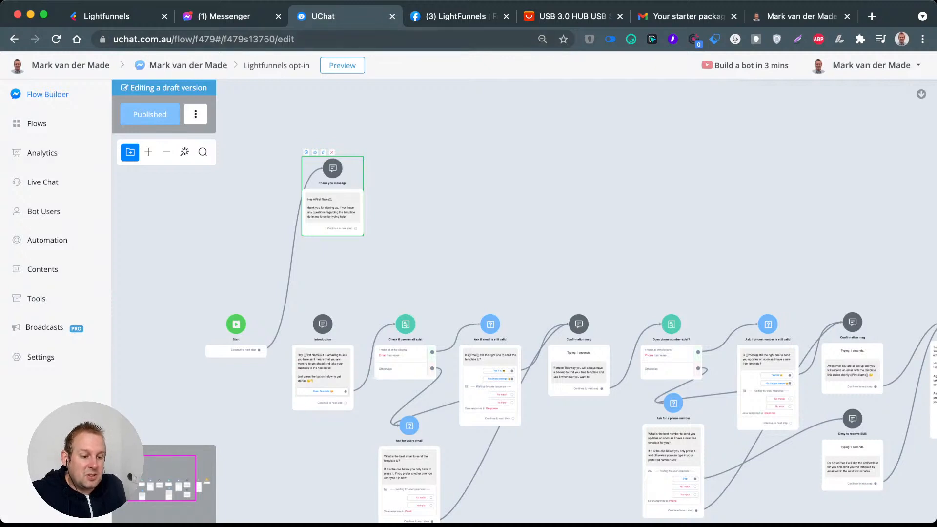
# Step: Close the Messenger page and switch to Lightfunnels with the split-test funnel in view
pyautogui.click(278, 16)
pyautogui.click(112, 16)
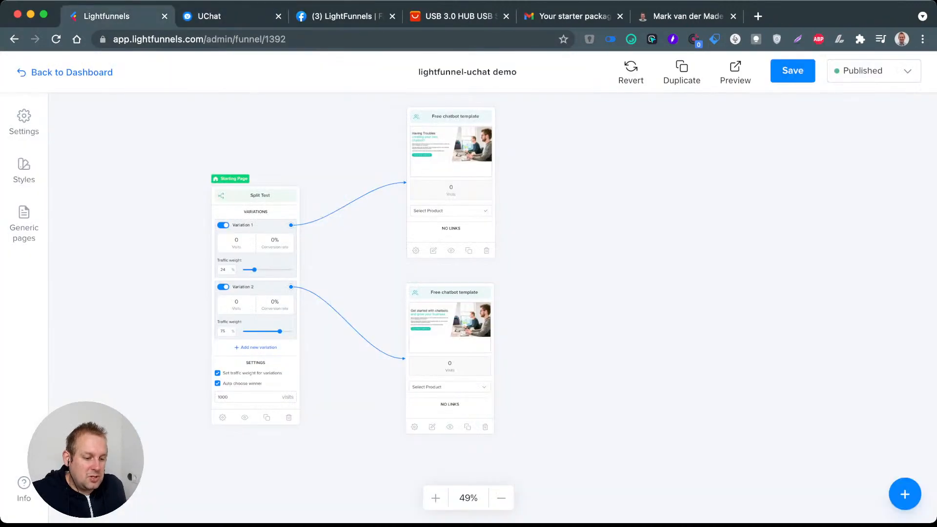
pyautogui.scroll(2, 333, 212)
pyautogui.moveTo(334, 212); pyautogui.dragTo(307, 245)
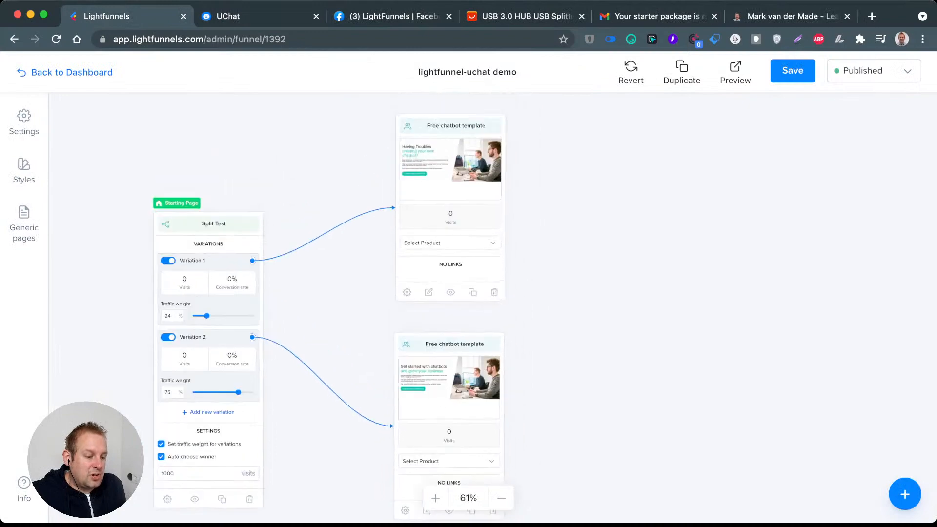
# Step: Open Variation 1's Free chatbot template page for editing and inspect the link URL of its Claim Free Template button
pyautogui.click(429, 292)
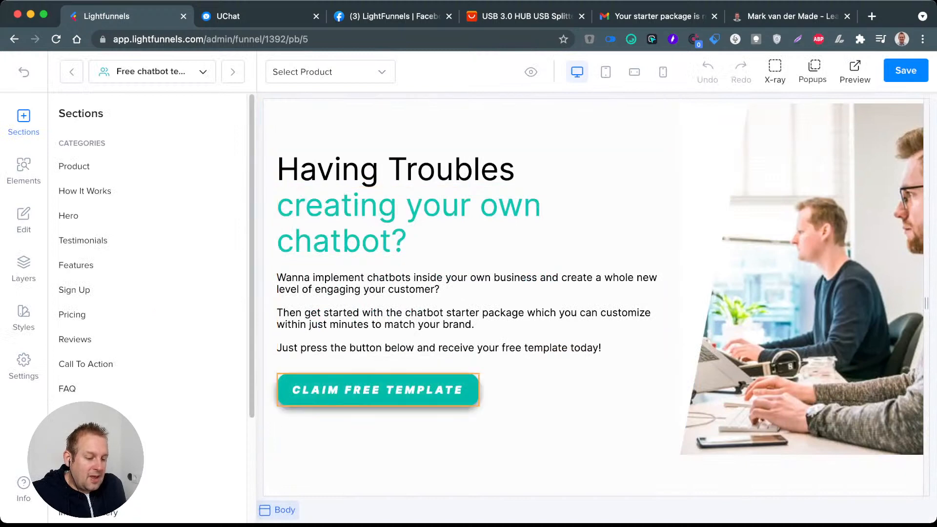
pyautogui.click(377, 390)
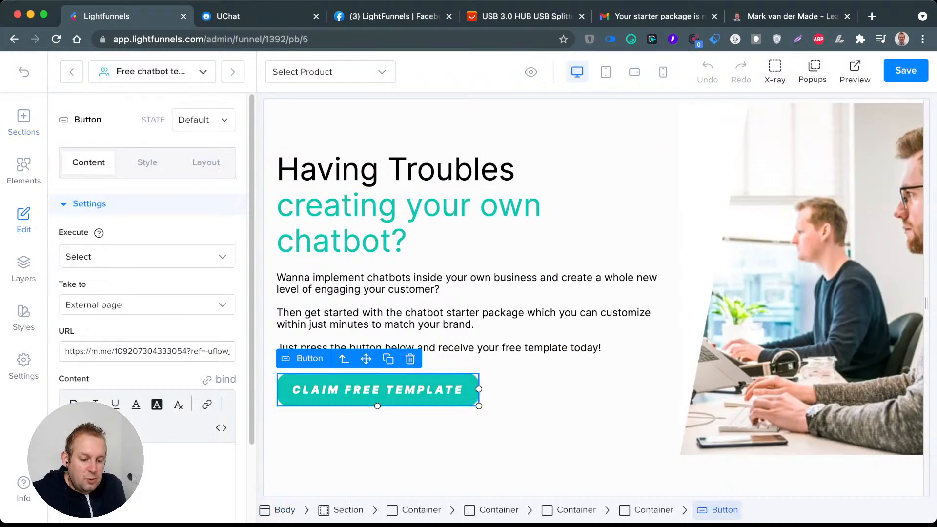
pyautogui.tripleClick(151, 351)
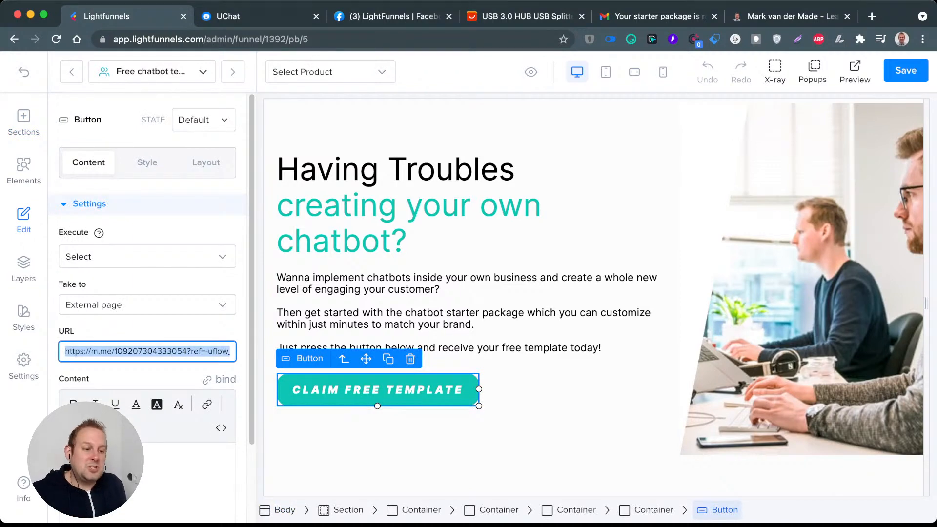
# Step: Add a new popup to the Free chatbot template page and delete its placeholder text
pyautogui.click(813, 72)
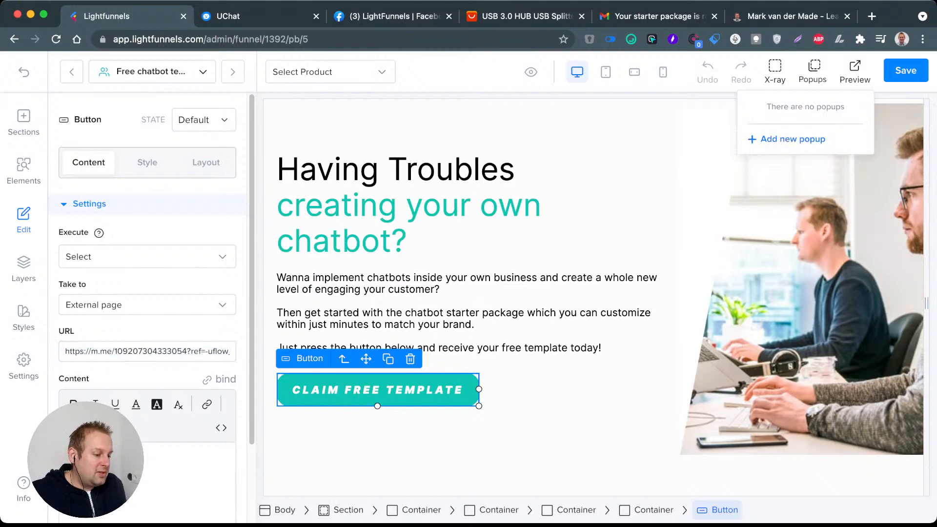
pyautogui.click(792, 139)
pyautogui.click(588, 301)
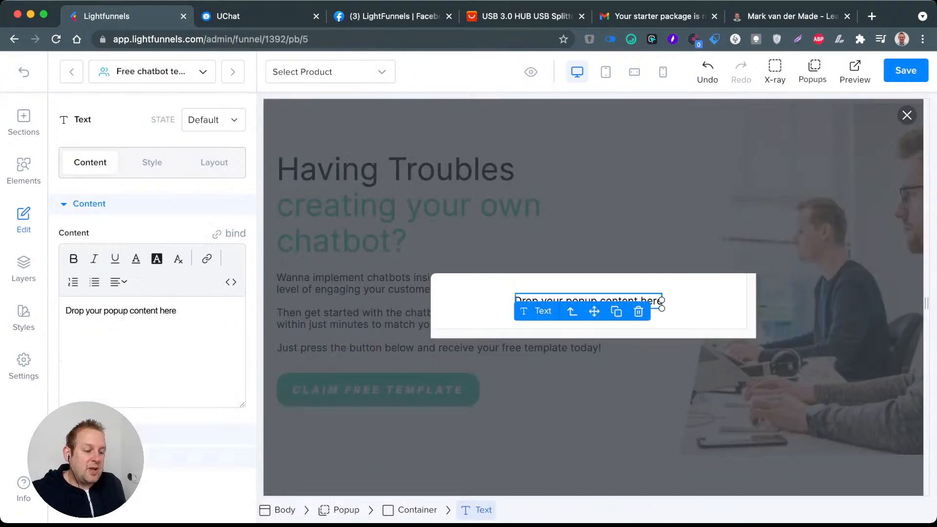
pyautogui.click(638, 312)
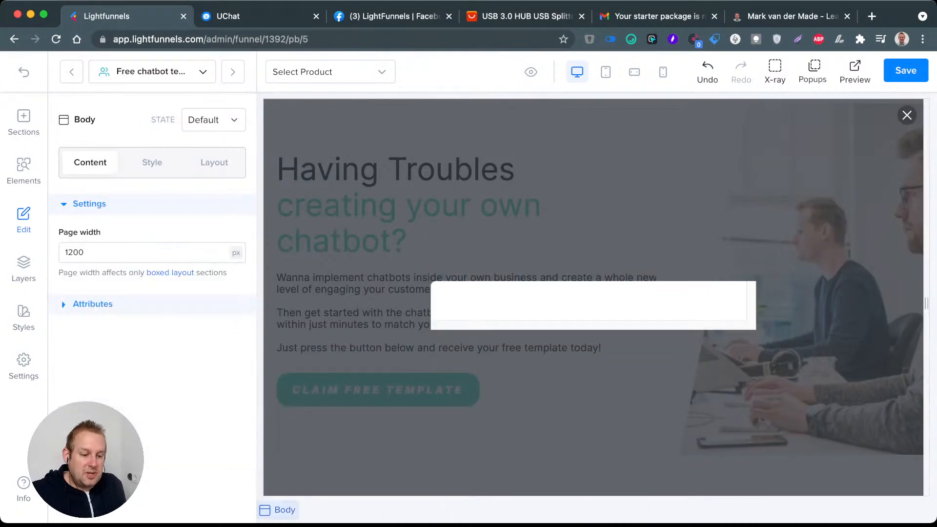
# Step: Place an Image element in the empty popup and open the media library to choose its source
pyautogui.click(23, 171)
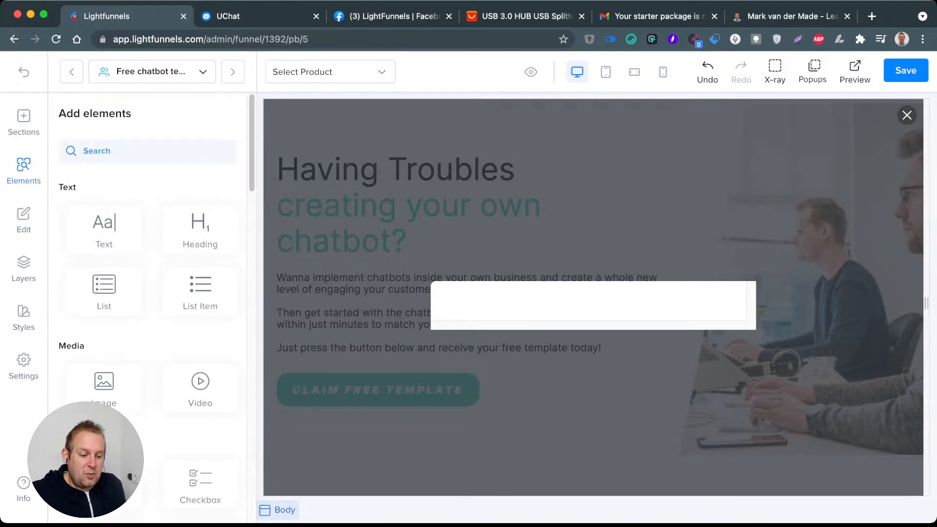
pyautogui.moveTo(104, 383); pyautogui.dragTo(589, 303)
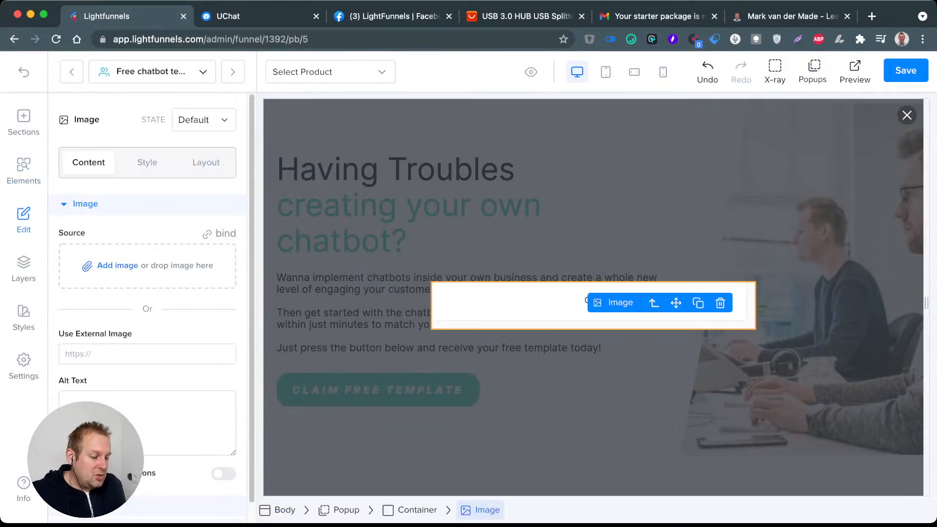
pyautogui.click(118, 265)
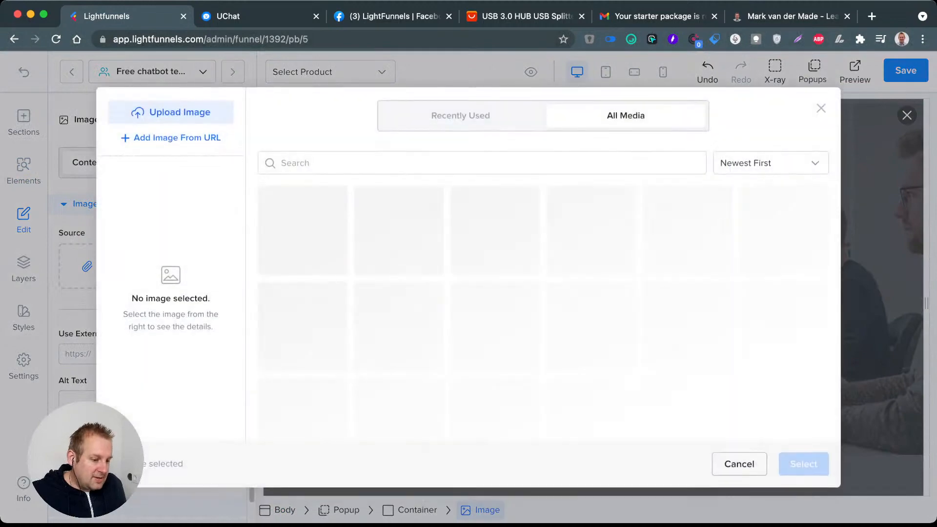
# Step: Find the Chatbot Marketing Accelerator banner in the media library and use it as the popup image's source
pyautogui.scroll(-4, 544, 309)
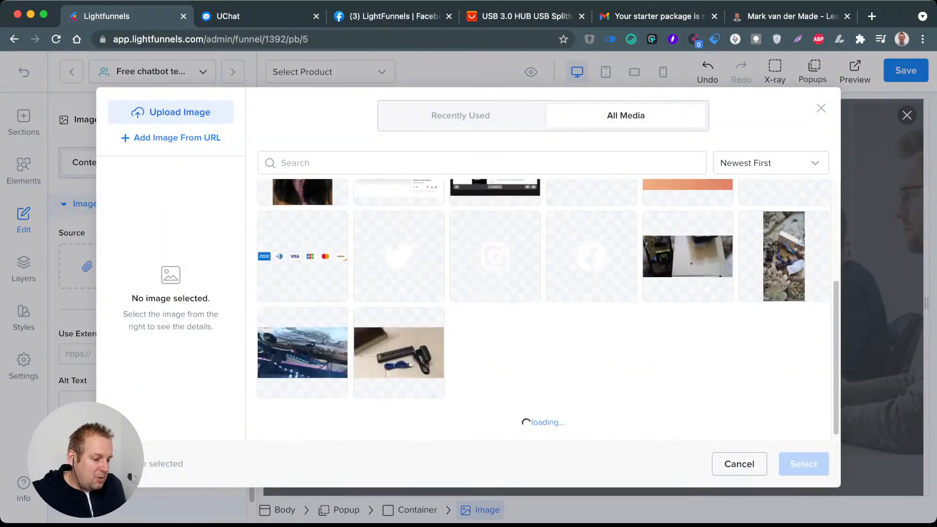
pyautogui.scroll(-5, 544, 310)
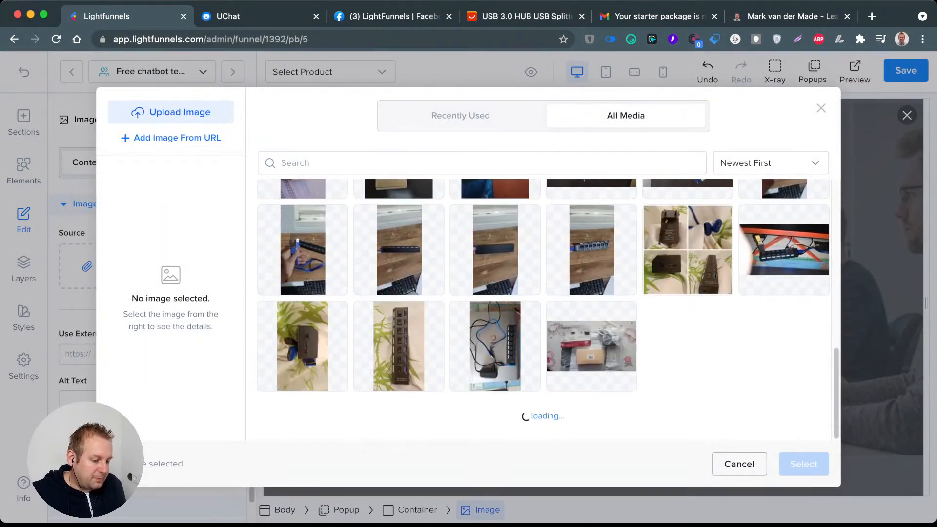
pyautogui.scroll(-5, 544, 309)
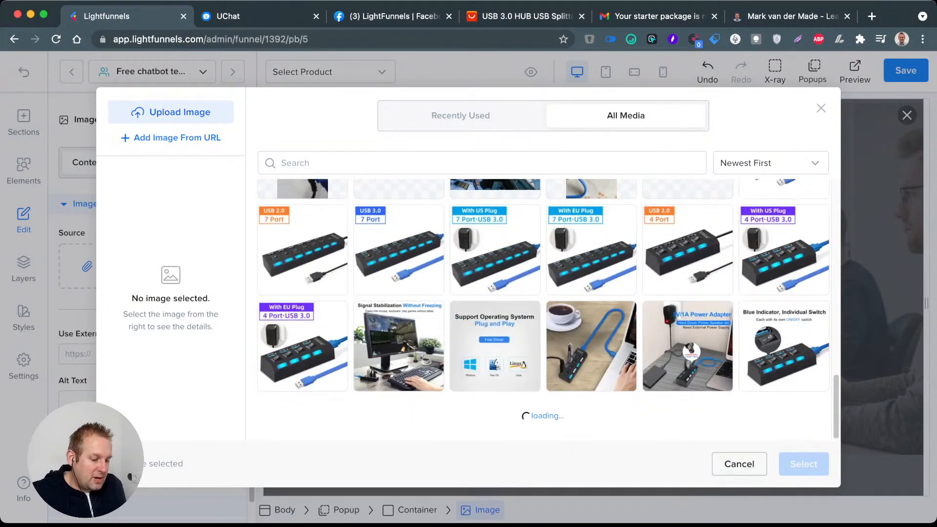
pyautogui.scroll(-5, 544, 310)
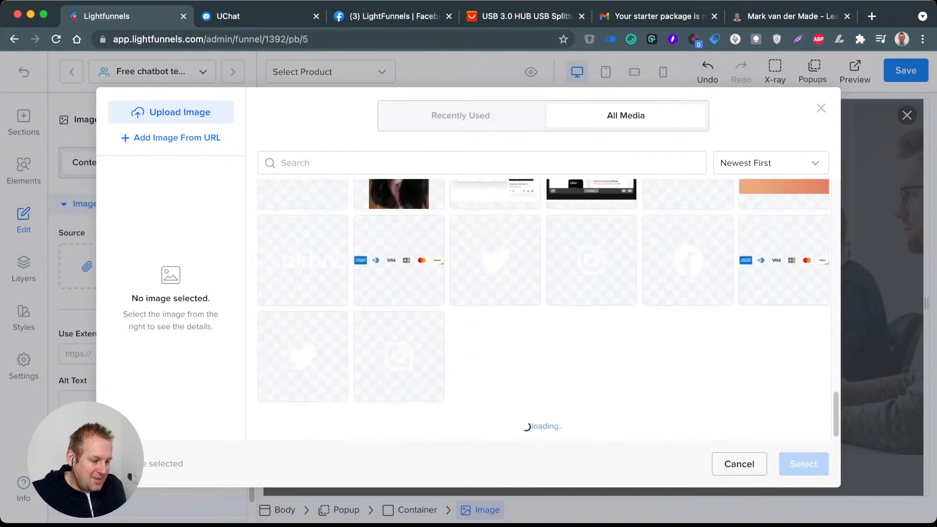
pyautogui.scroll(-5, 544, 309)
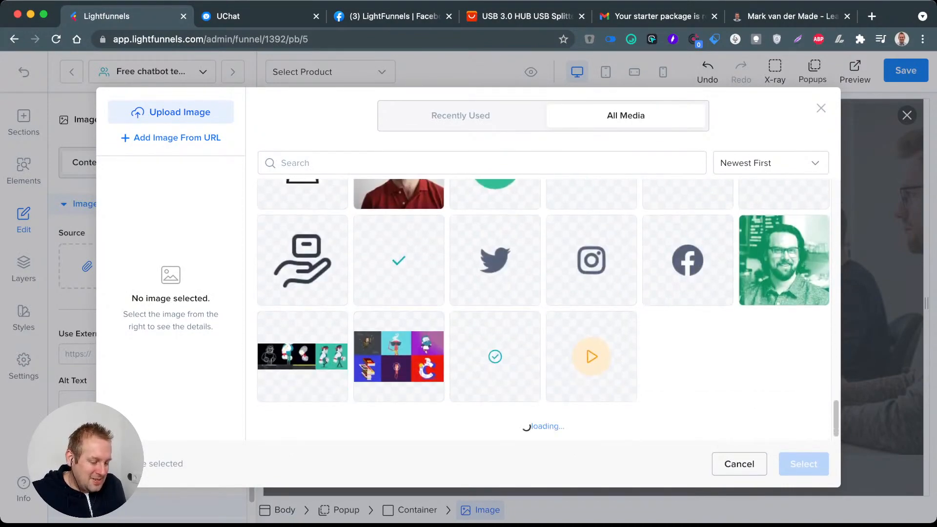
pyautogui.scroll(-5, 543, 309)
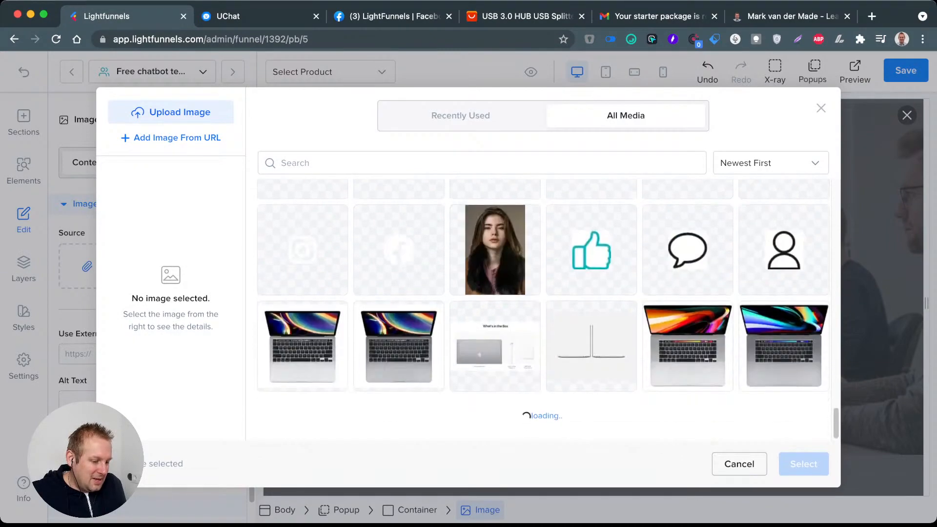
pyautogui.scroll(-5, 544, 309)
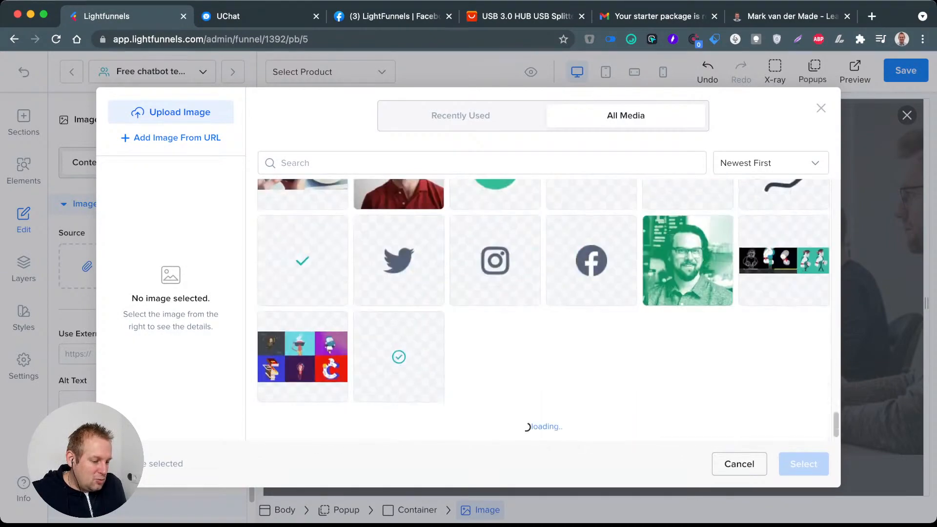
pyautogui.scroll(-5, 543, 309)
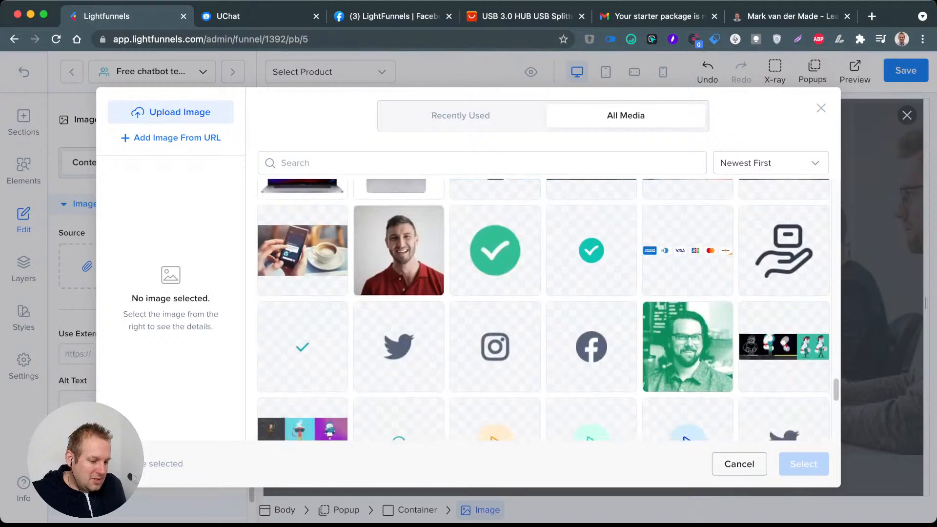
pyautogui.scroll(-5, 543, 309)
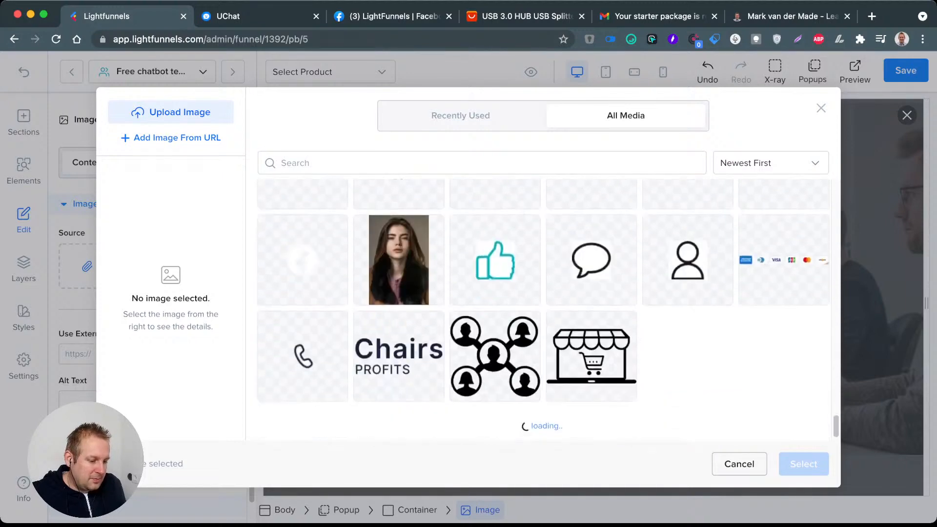
pyautogui.scroll(-5, 544, 310)
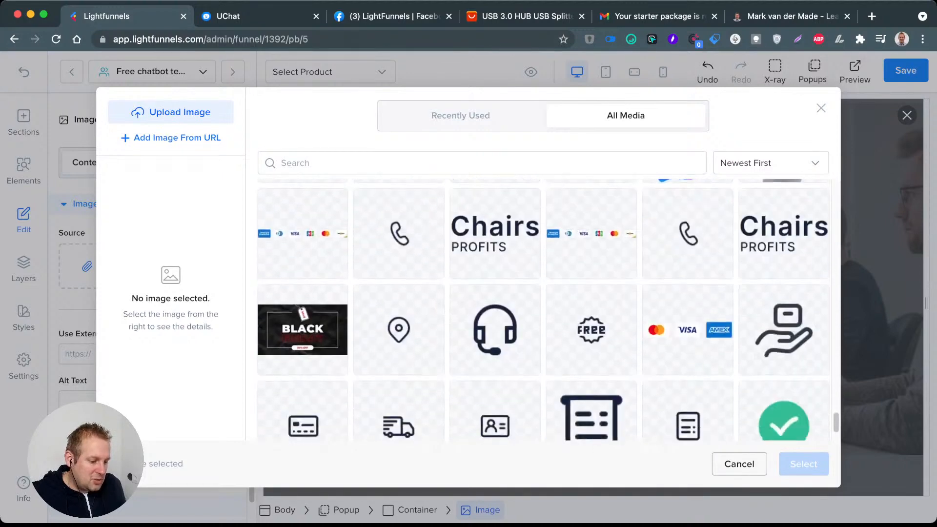
pyautogui.scroll(-5, 543, 310)
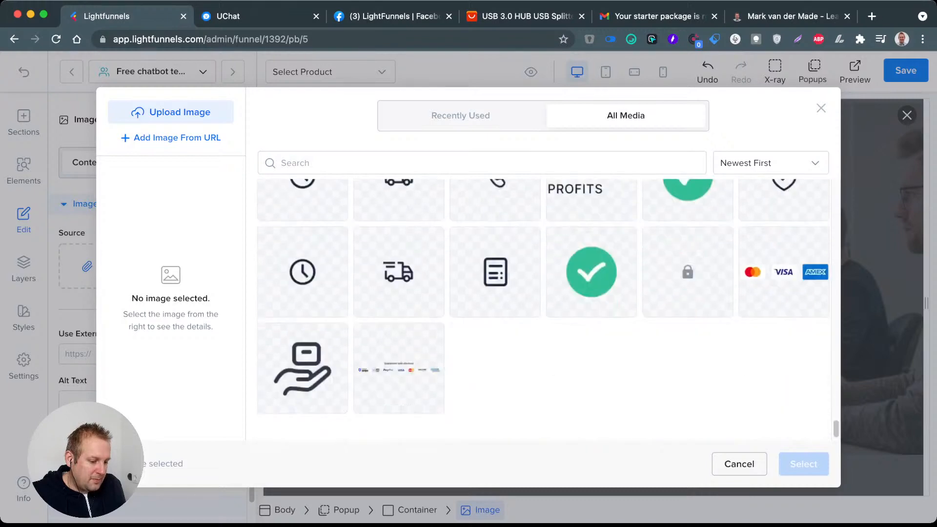
pyautogui.scroll(-5, 544, 310)
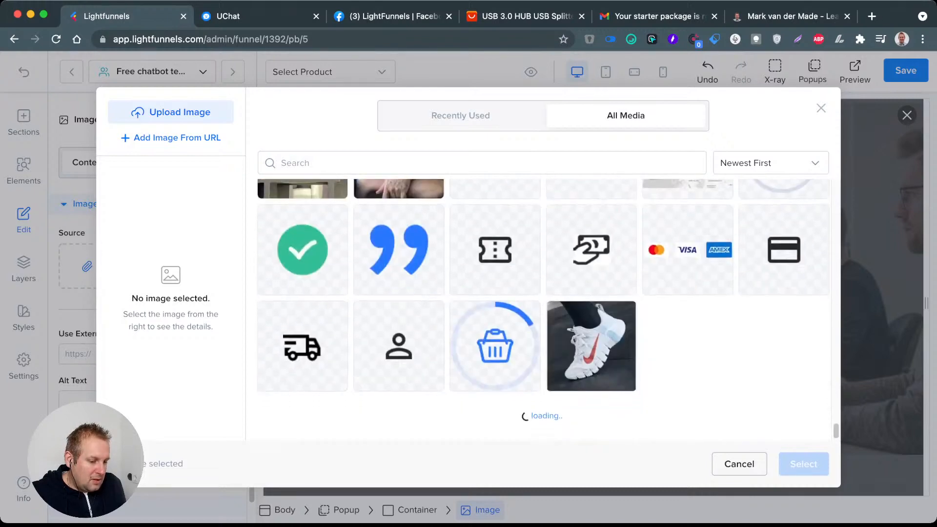
pyautogui.scroll(-4, 543, 309)
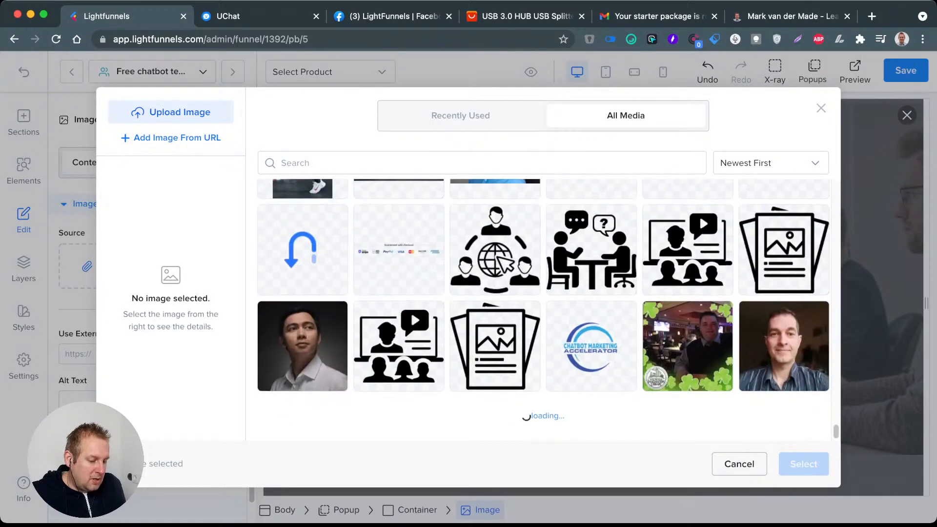
pyautogui.scroll(-5, 543, 309)
pyautogui.click(591, 196)
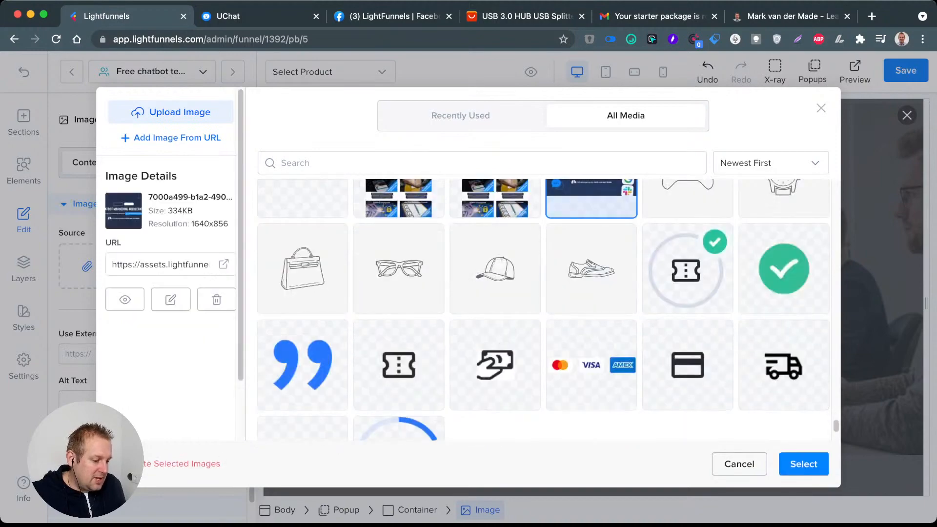
pyautogui.click(803, 464)
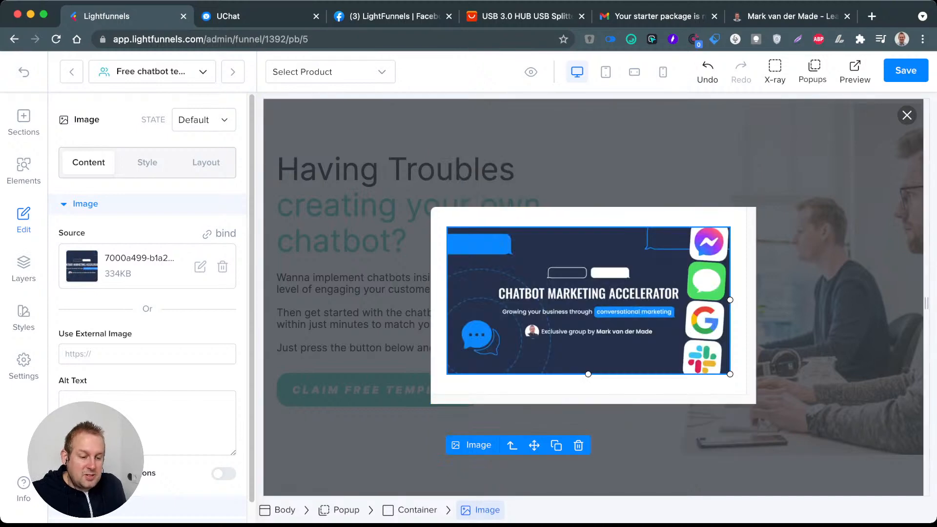
# Step: Place a Heading element above the popup image, reading "Grab your free template" and centred
pyautogui.click(24, 170)
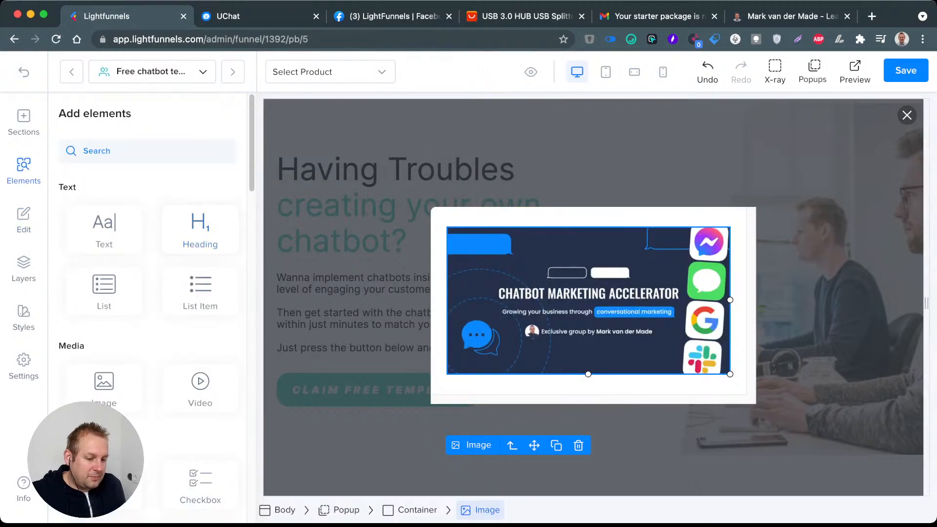
pyautogui.moveTo(200, 231); pyautogui.dragTo(205, 234)
pyautogui.moveTo(366, 229); pyautogui.dragTo(561, 251)
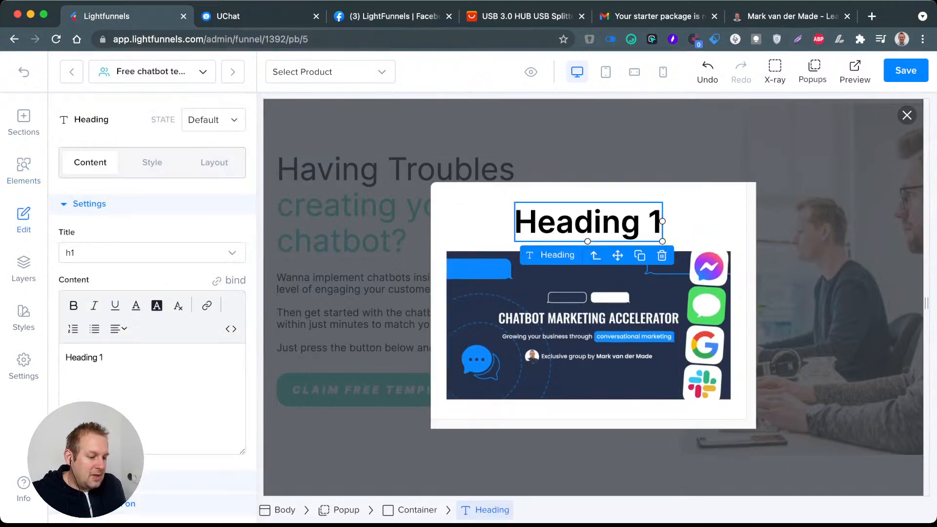
pyautogui.doubleClick(585, 222)
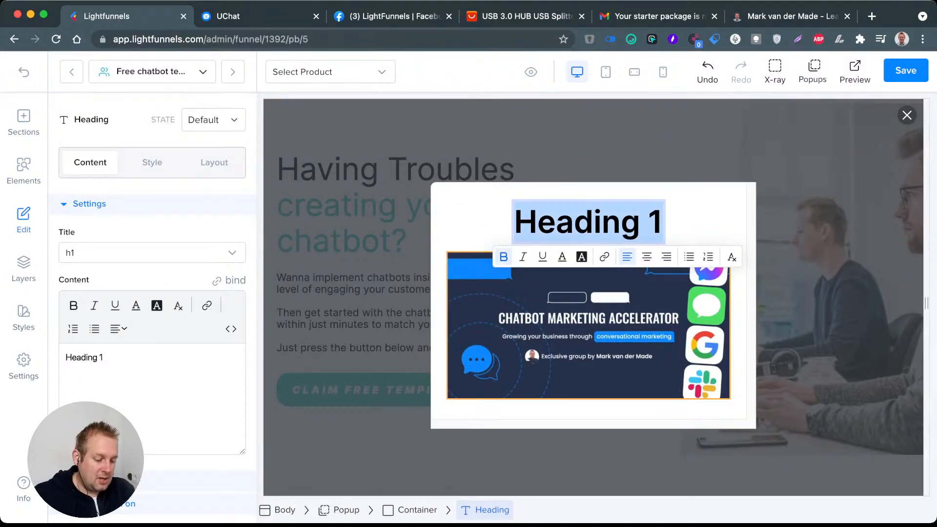
pyautogui.write('Gr')
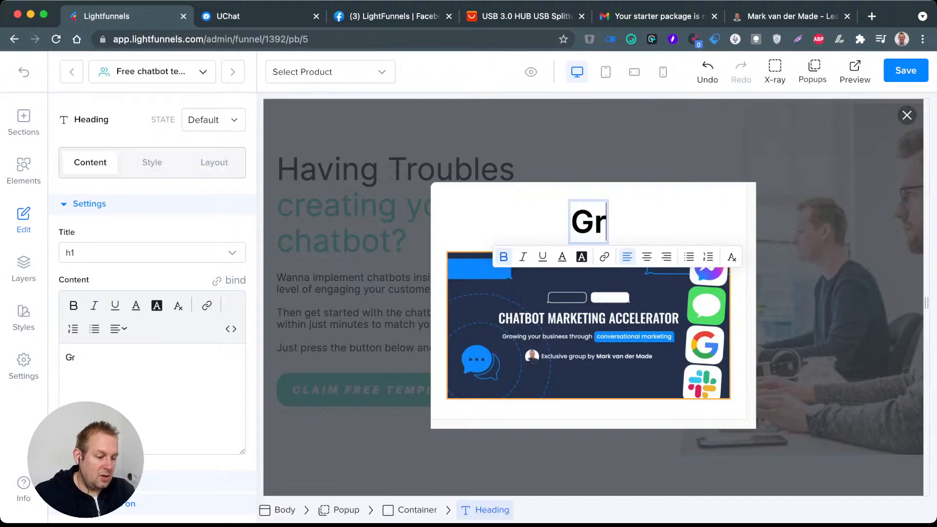
pyautogui.write('ab your f')
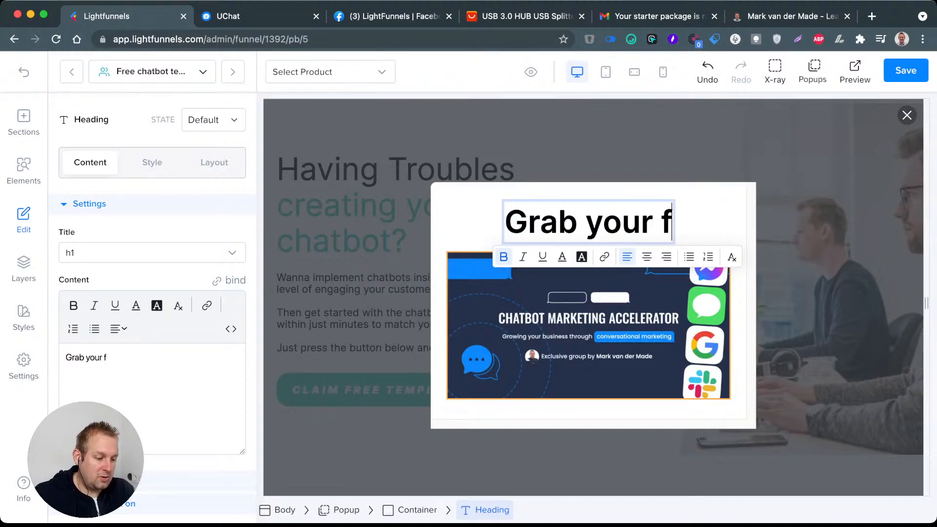
pyautogui.write('ree template')
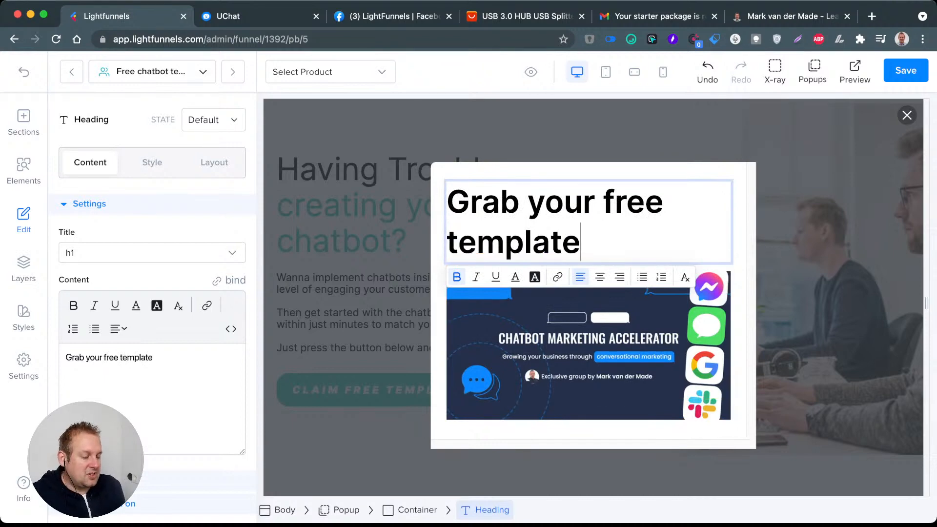
pyautogui.click(599, 276)
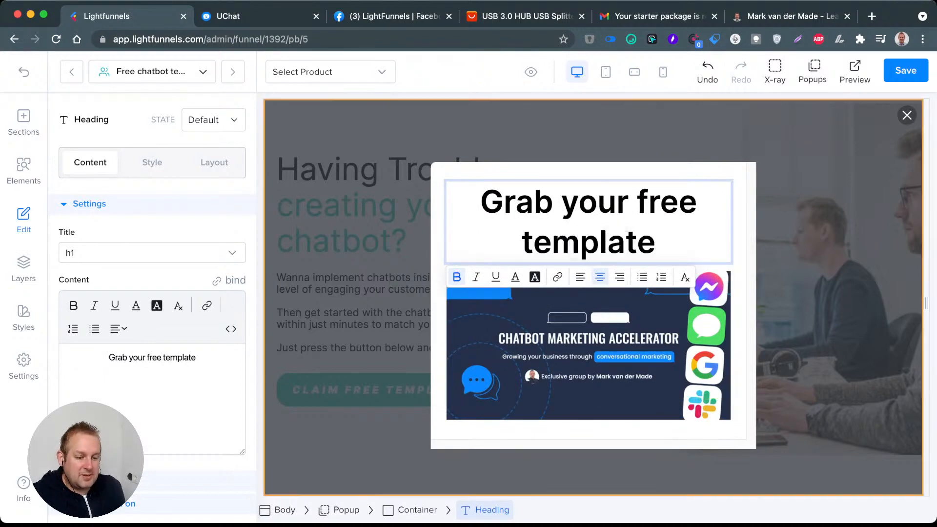
# Step: Try the Subheading Size font size on the popup heading and delete the heading
pyautogui.click(148, 162)
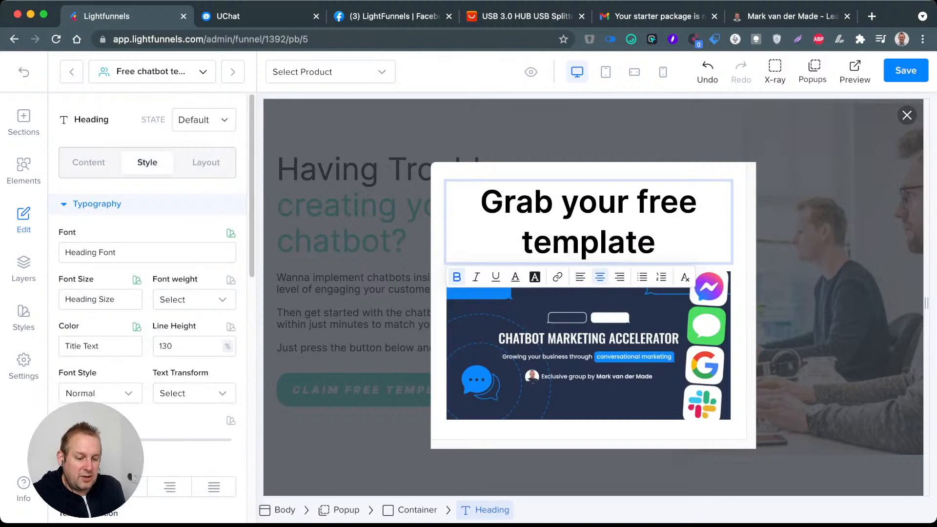
pyautogui.click(101, 299)
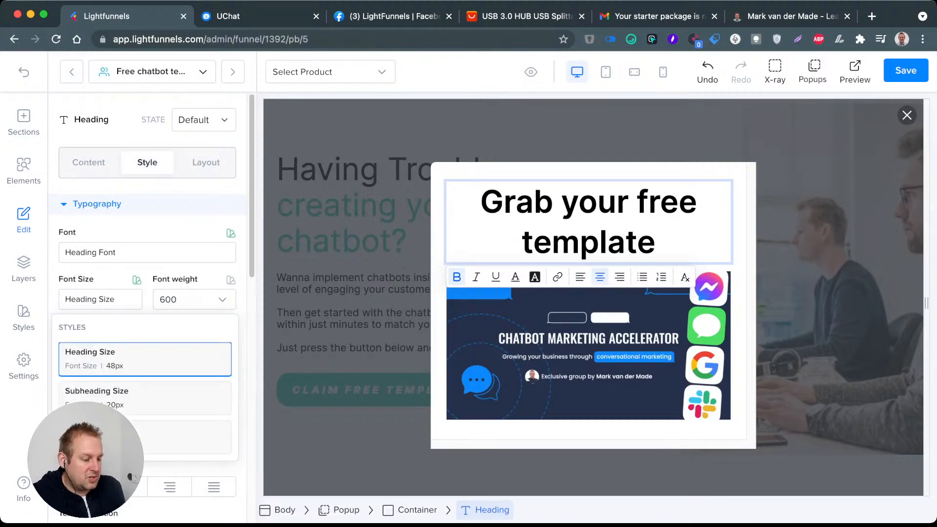
pyautogui.click(103, 395)
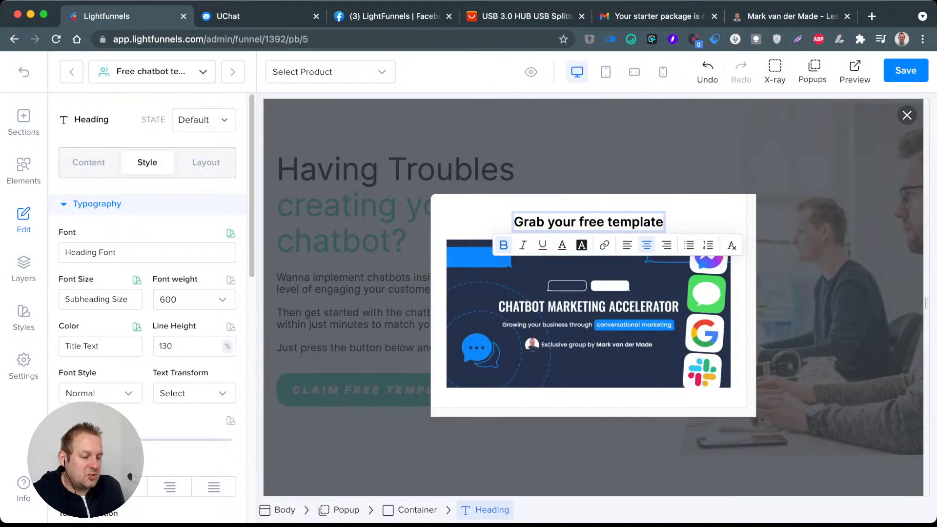
pyautogui.click(695, 216)
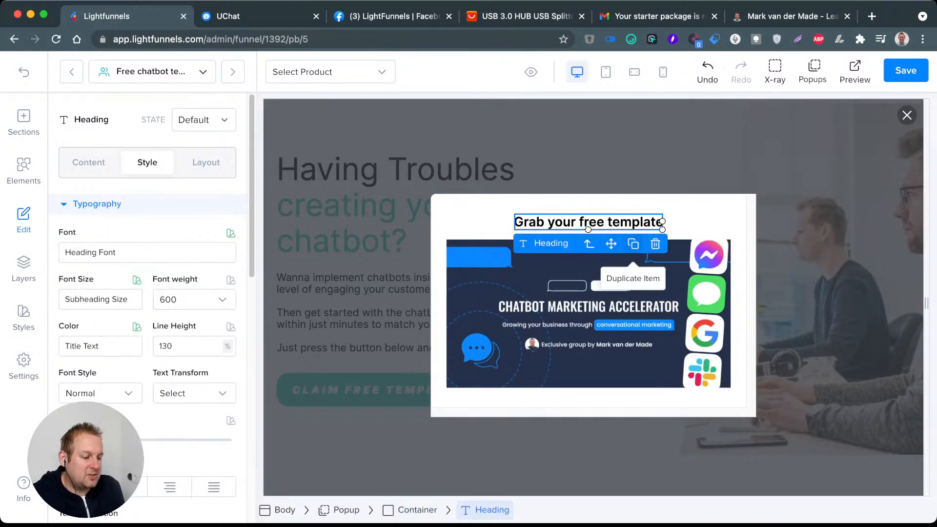
pyautogui.click(655, 244)
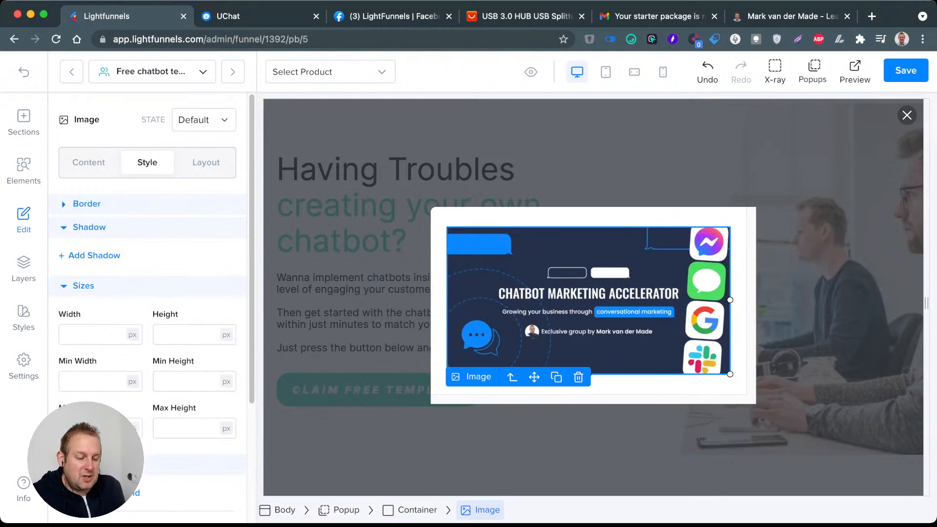
# Step: Place a Text element above the popup image, reading "Grab your free template by signing up below"
pyautogui.click(23, 171)
pyautogui.moveTo(104, 229); pyautogui.dragTo(589, 227)
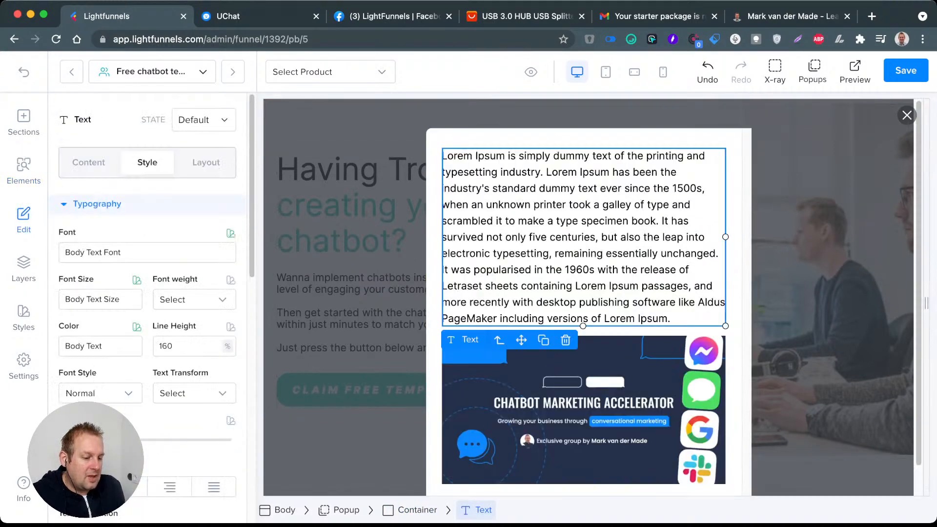
pyautogui.doubleClick(588, 228)
pyautogui.write('L')
pyautogui.press('BackSpace')
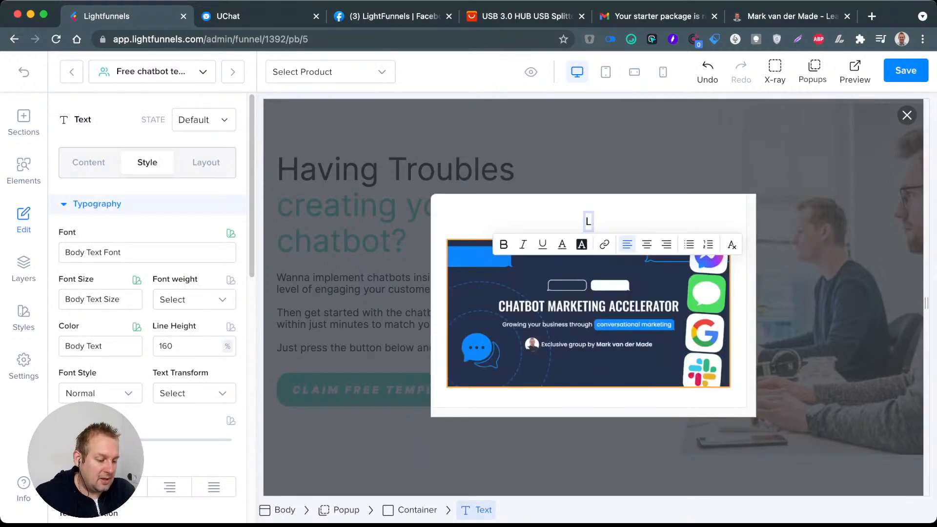
pyautogui.write('Grab your')
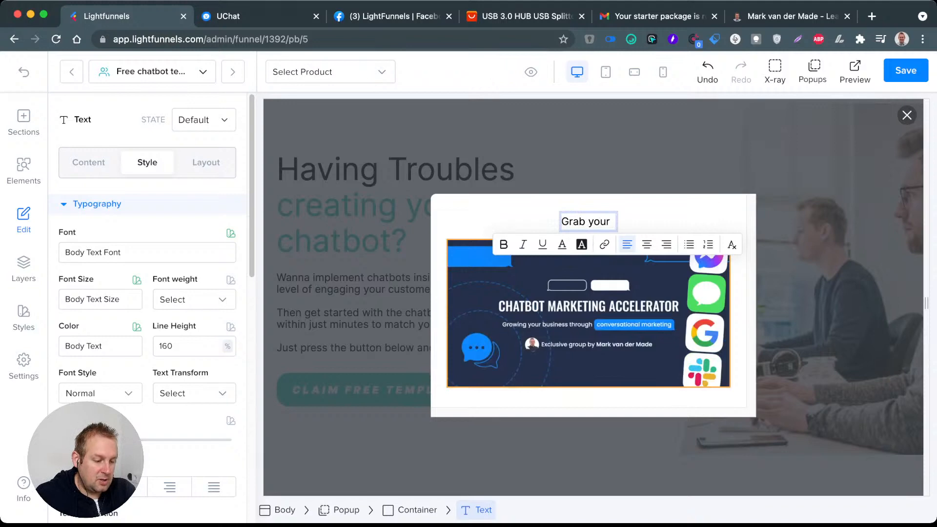
pyautogui.write('free template by ')
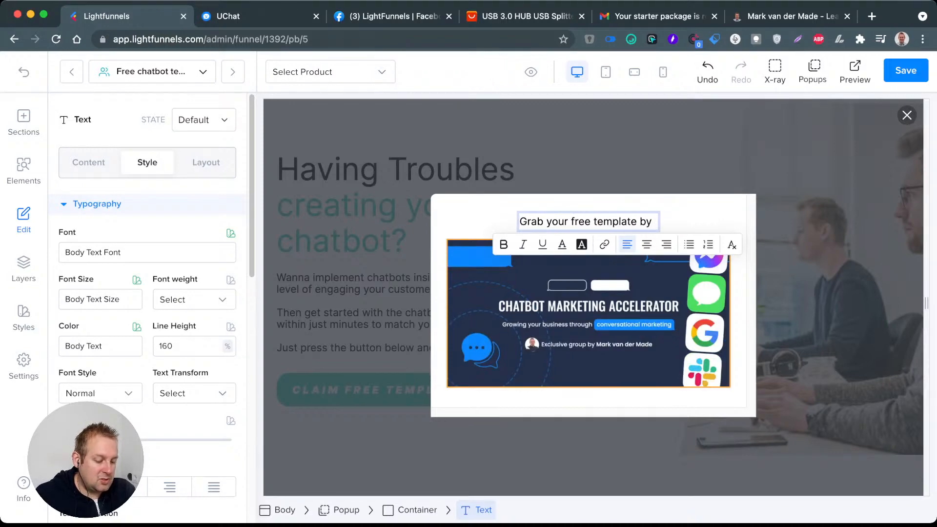
pyautogui.write('signin')
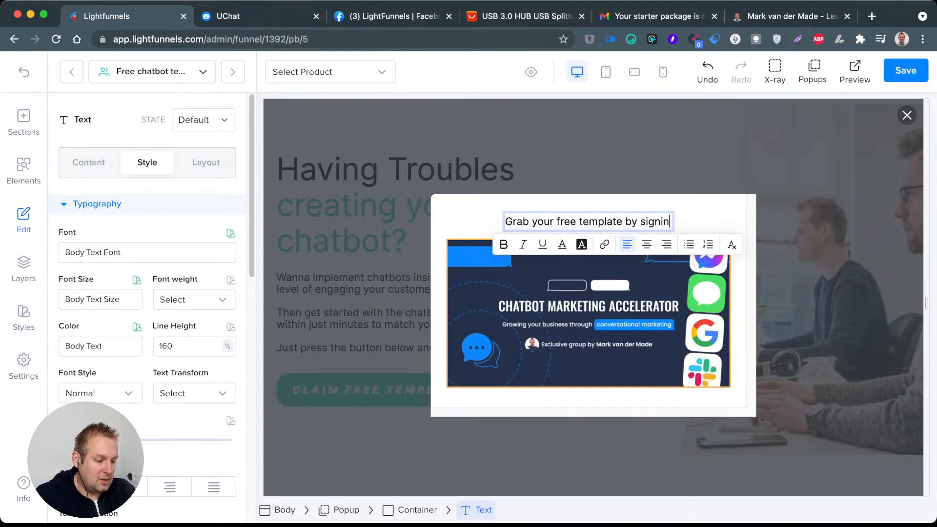
pyautogui.write('g up below')
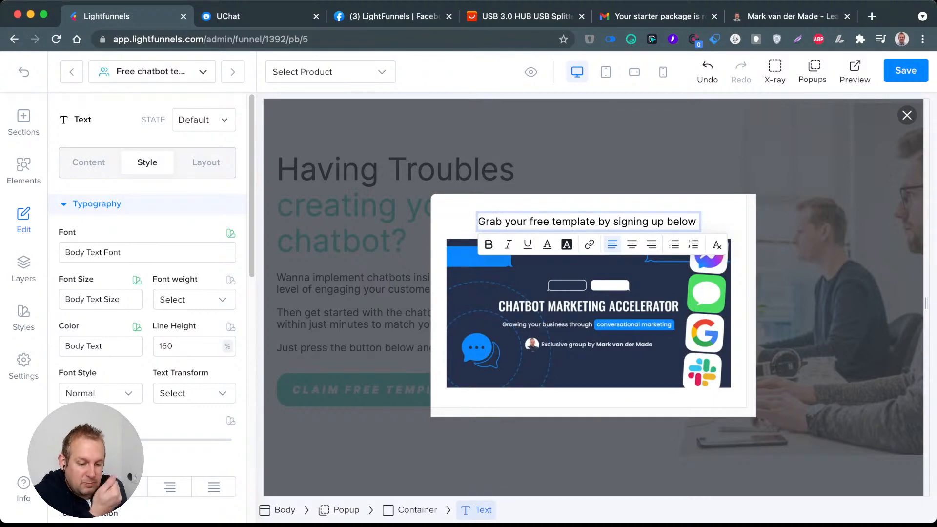
# Step: Try a fixed pixel width for the popup's text element and clear the value again
pyautogui.click(101, 300)
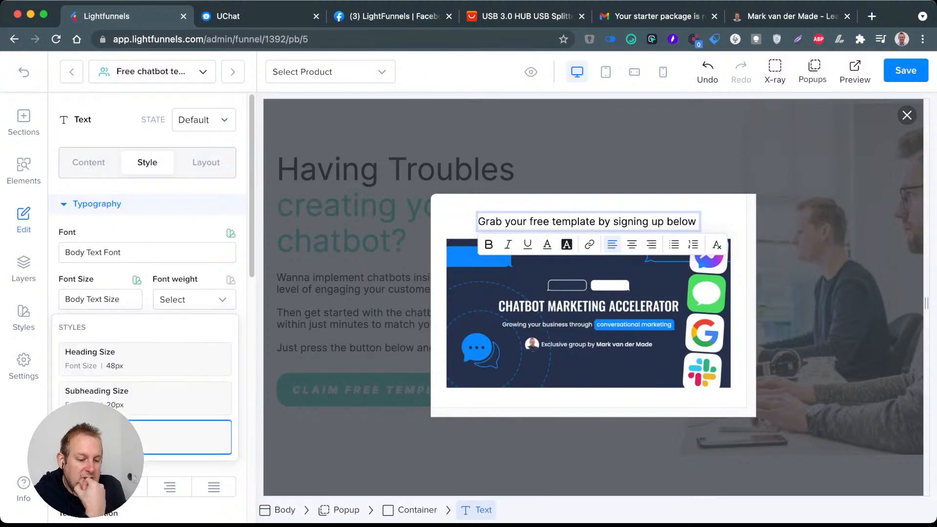
pyautogui.press('Escape')
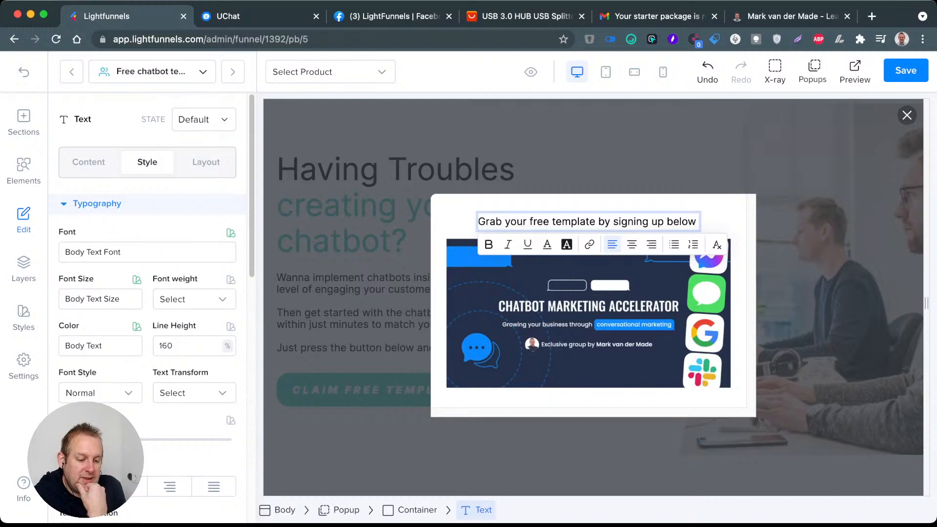
pyautogui.scroll(-5, 146, 308)
pyautogui.scroll(-2, 147, 307)
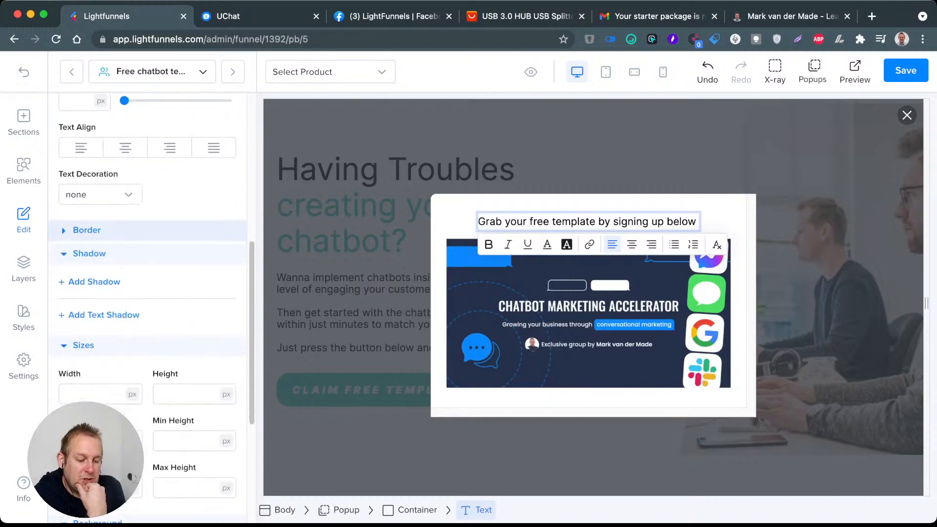
pyautogui.click(96, 390)
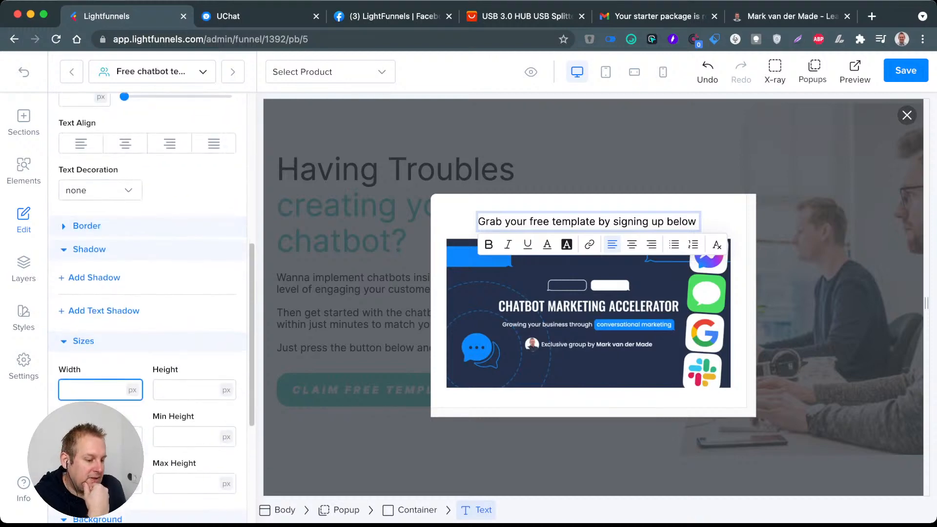
pyautogui.write('25')
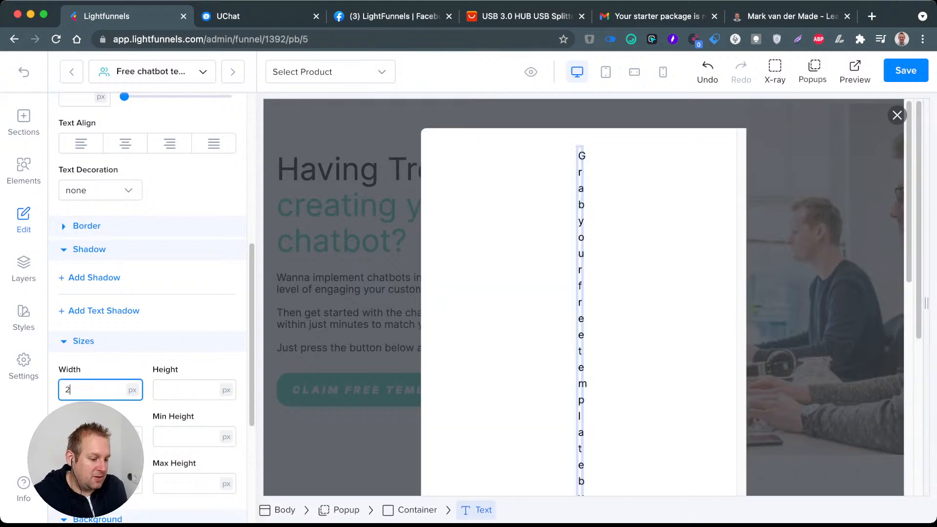
pyautogui.press('BackSpace')
pyautogui.press('BackSpace')
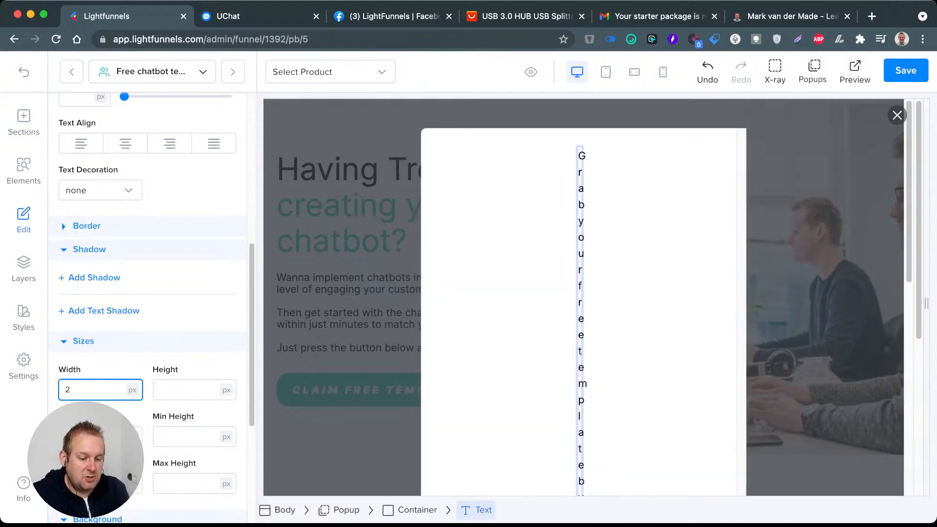
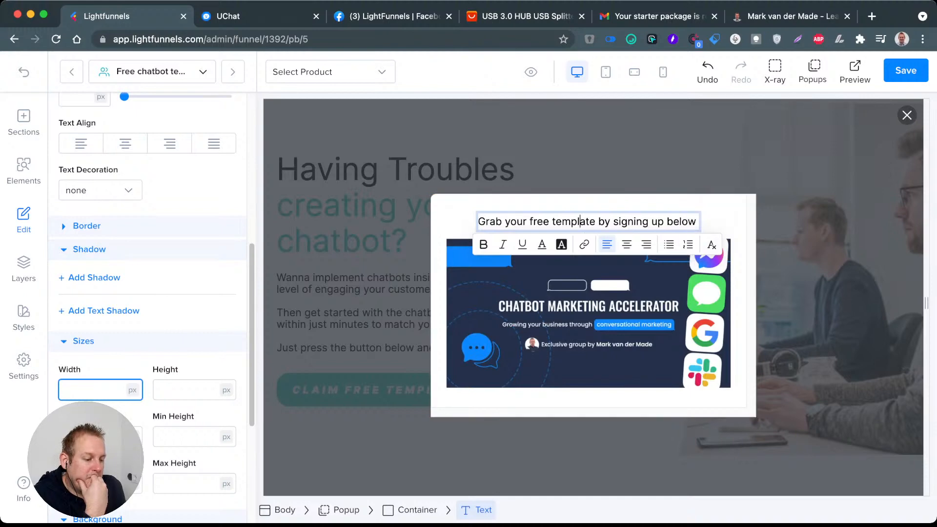
# Step: Set the letter spacing of the popup's "Grab your free template by signing up below" text to 1 px and its font to Heading Font
pyautogui.tripleClick(583, 221)
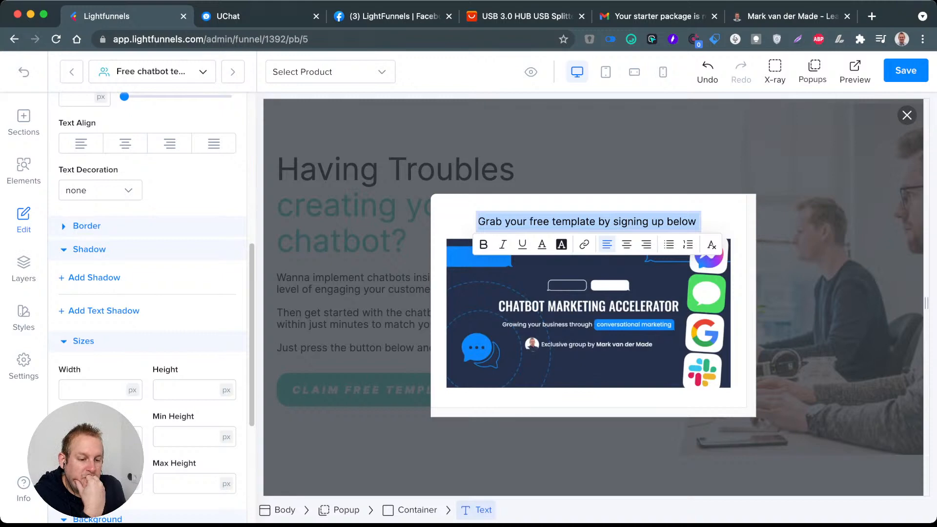
pyautogui.scroll(5, 146, 293)
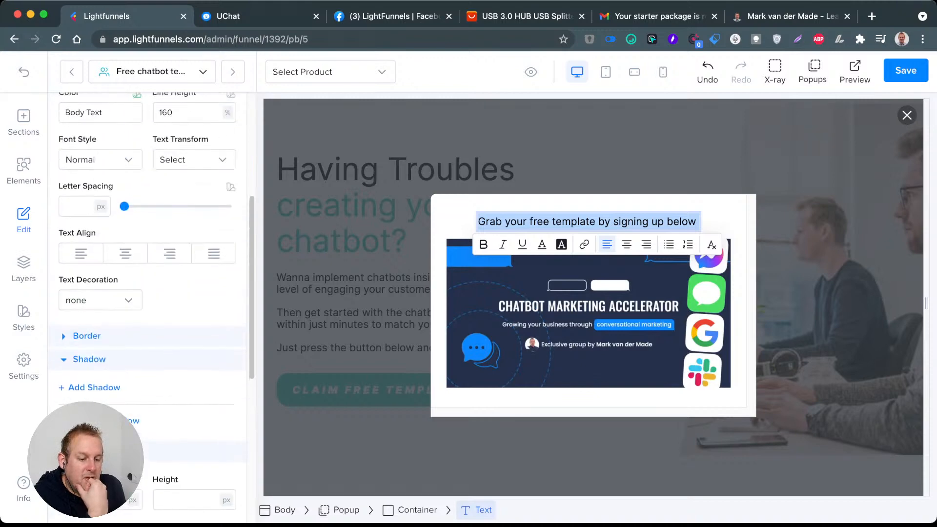
pyautogui.moveTo(125, 206); pyautogui.dragTo(168, 206)
pyautogui.scroll(8, 146, 293)
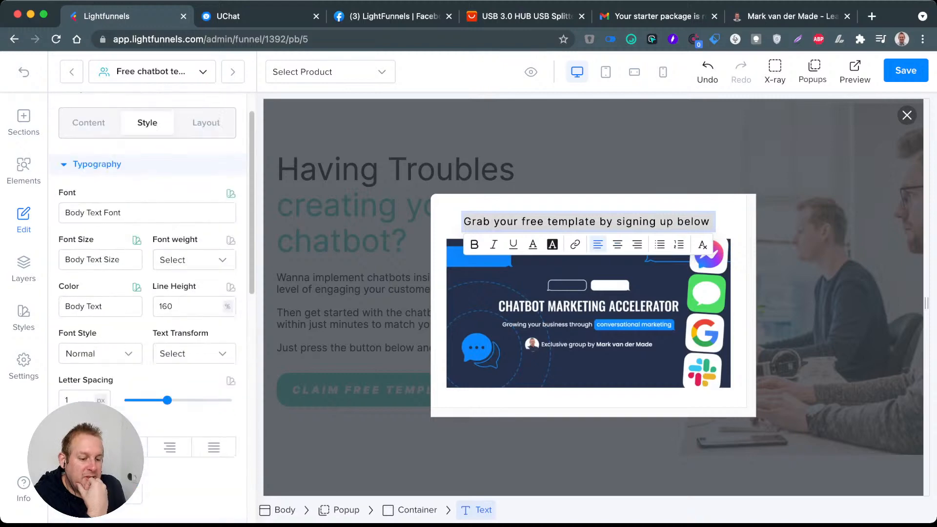
pyautogui.click(147, 213)
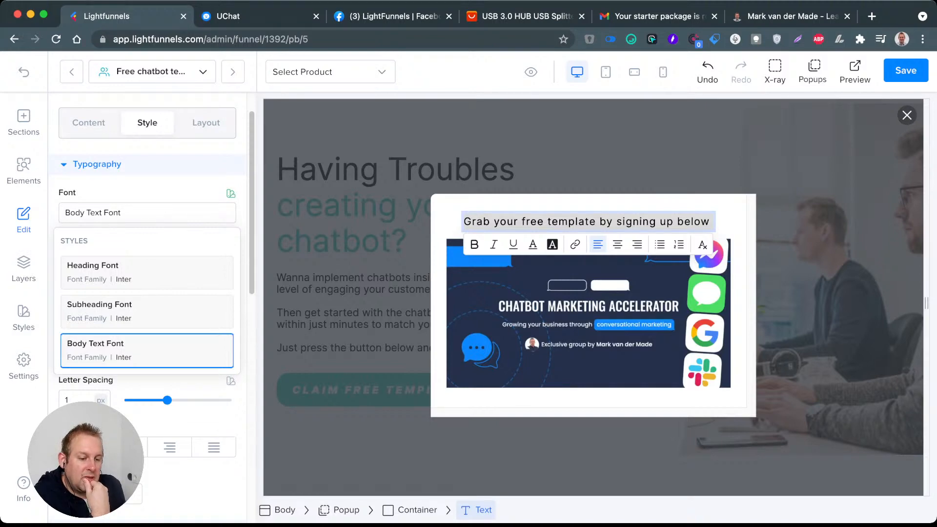
pyautogui.click(147, 273)
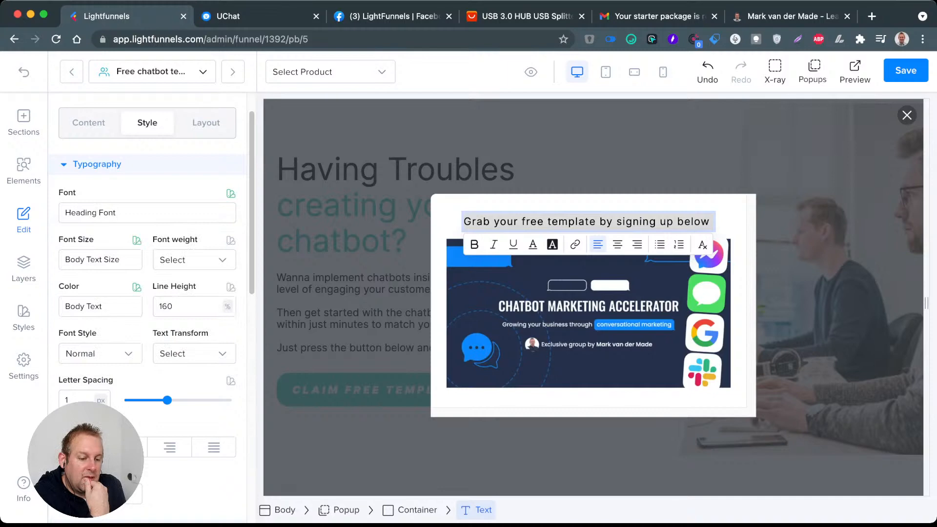
pyautogui.click(147, 213)
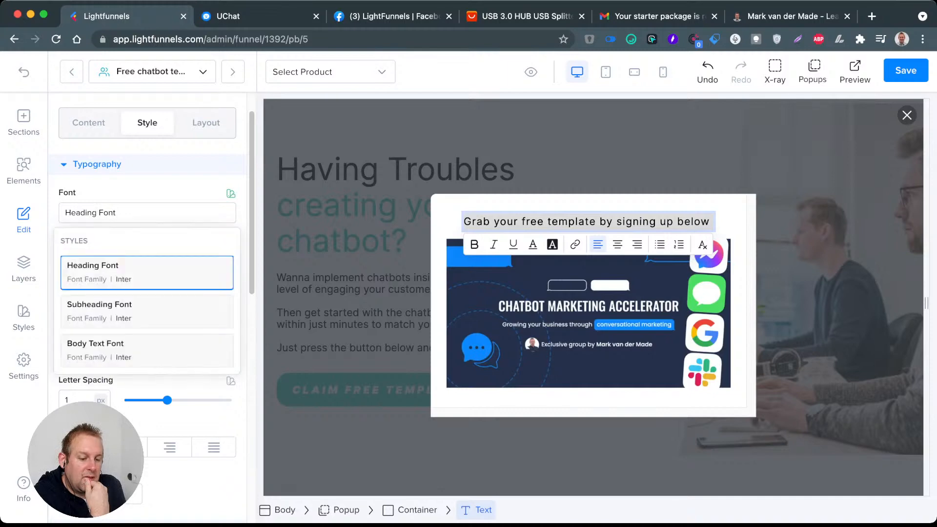
pyautogui.click(147, 273)
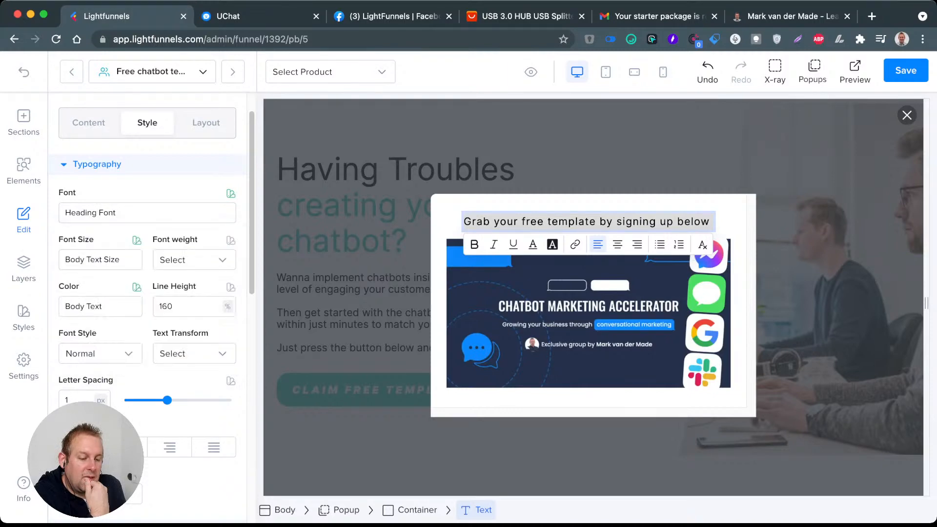
# Step: Set the popup headline's font size to Subheading Size and centre its text
pyautogui.click(100, 259)
pyautogui.click(97, 358)
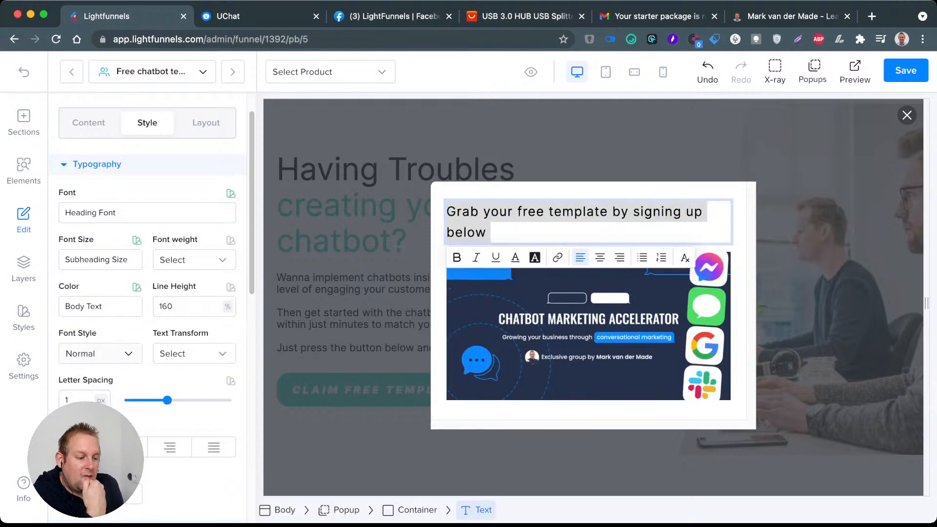
pyautogui.click(600, 258)
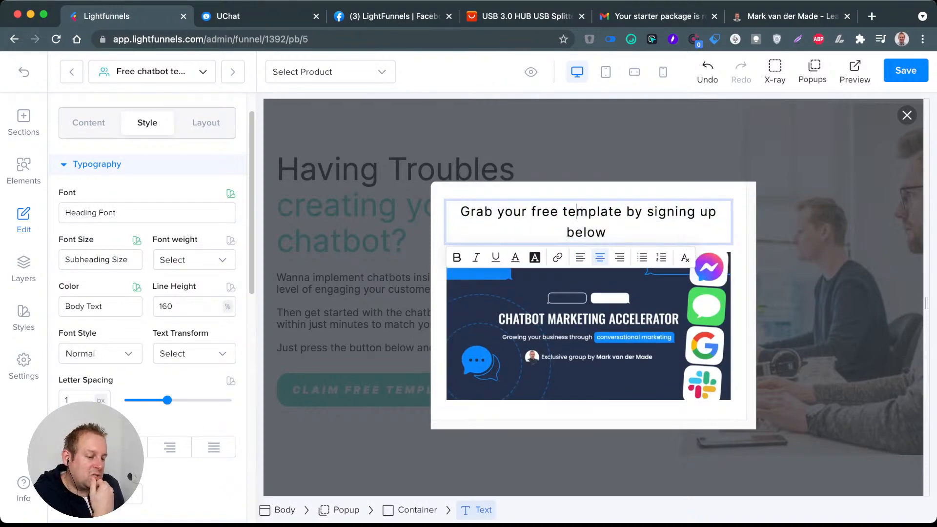
# Step: Set the font weight of the popup headline to 700 after trying 900
pyautogui.tripleClick(576, 211)
pyautogui.click(195, 260)
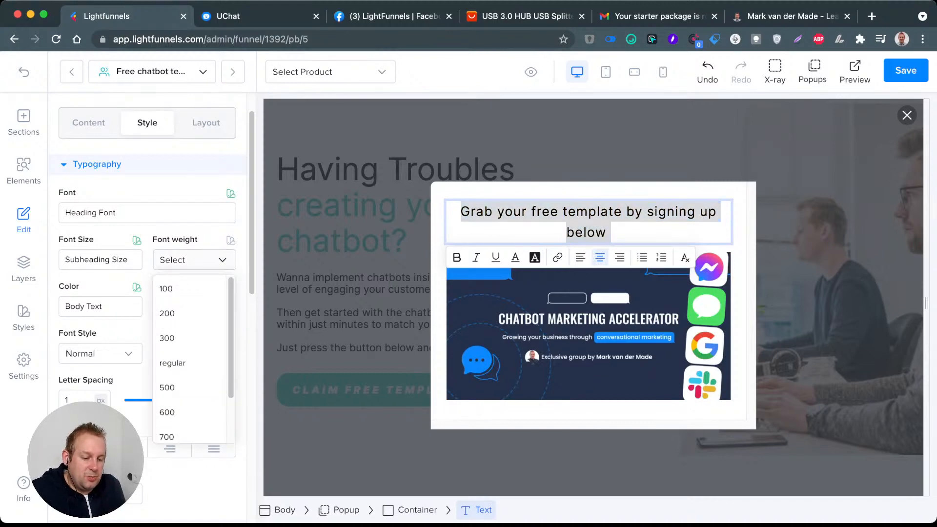
pyautogui.scroll(-2, 190, 355)
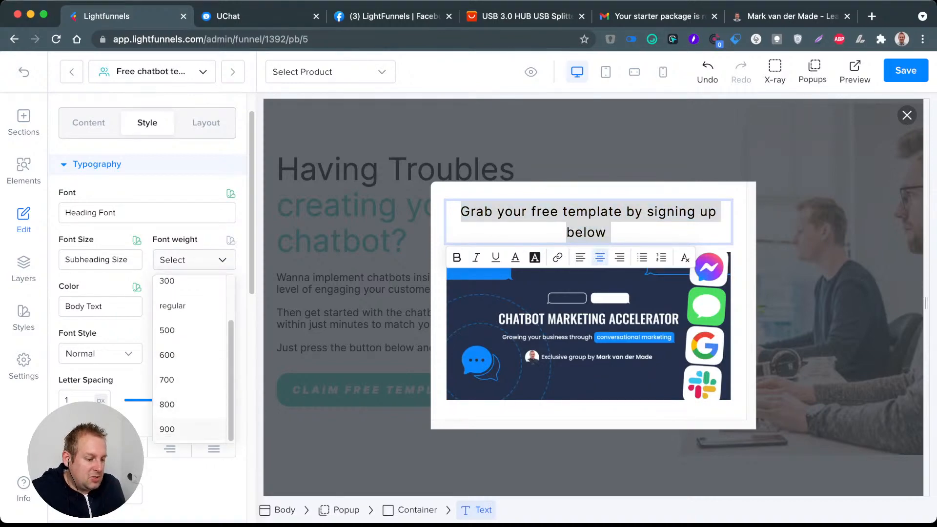
pyautogui.click(176, 429)
pyautogui.click(194, 260)
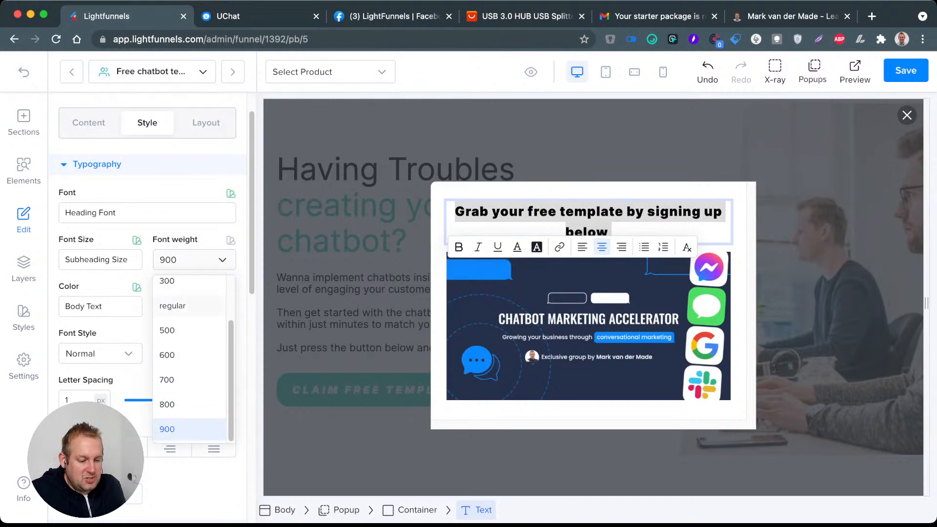
pyautogui.click(175, 379)
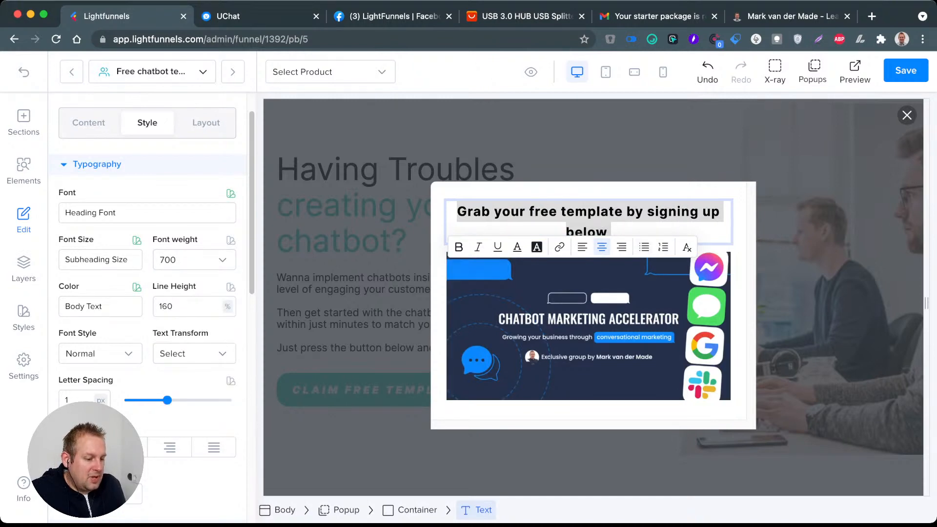
# Step: Increase the letter spacing of the popup headline to 3 px
pyautogui.click(647, 211)
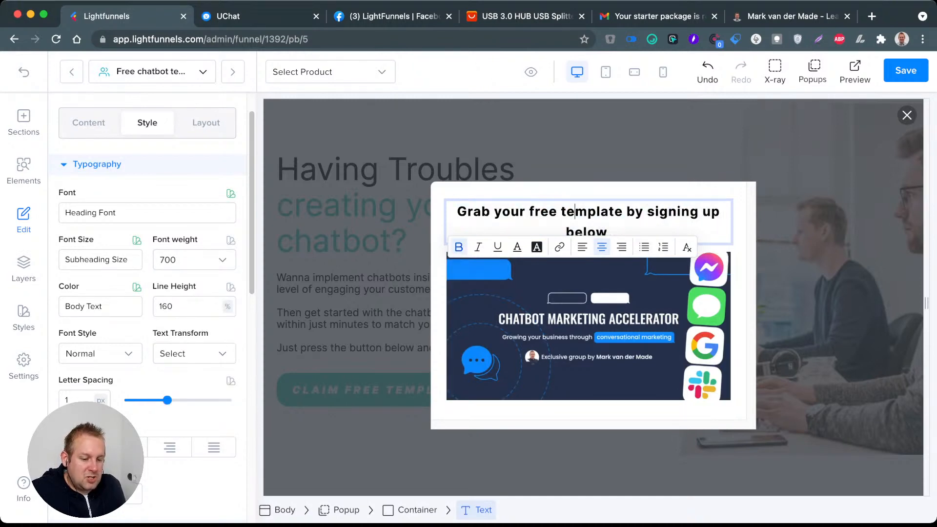
pyautogui.doubleClick(592, 212)
pyautogui.moveTo(167, 400); pyautogui.dragTo(181, 400)
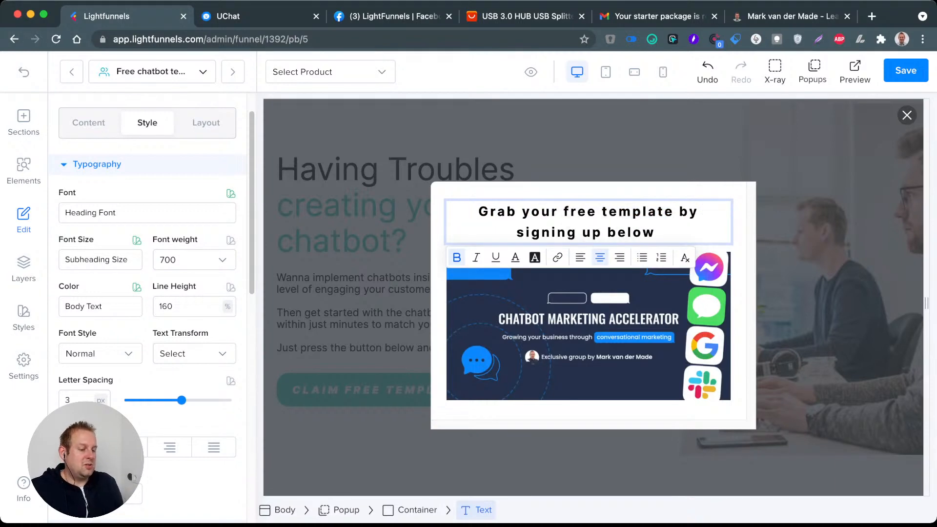
pyautogui.click(588, 307)
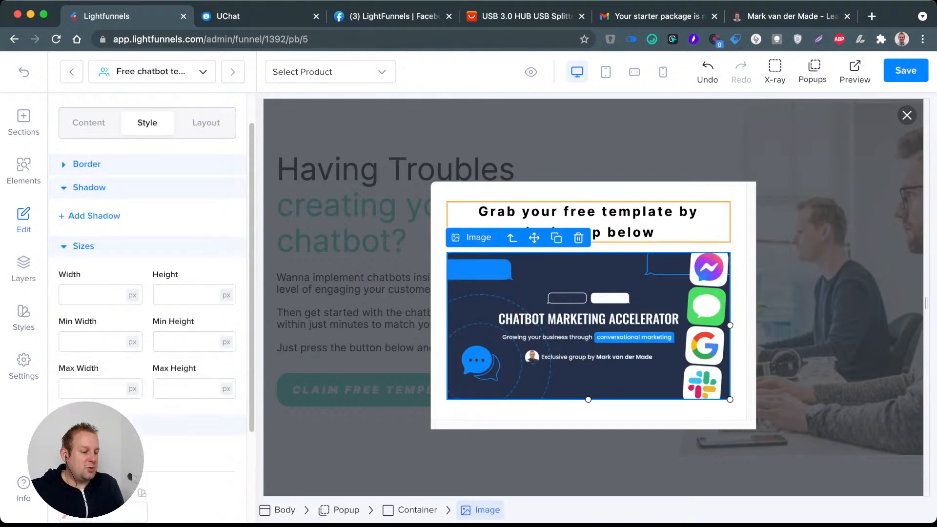
pyautogui.click(588, 222)
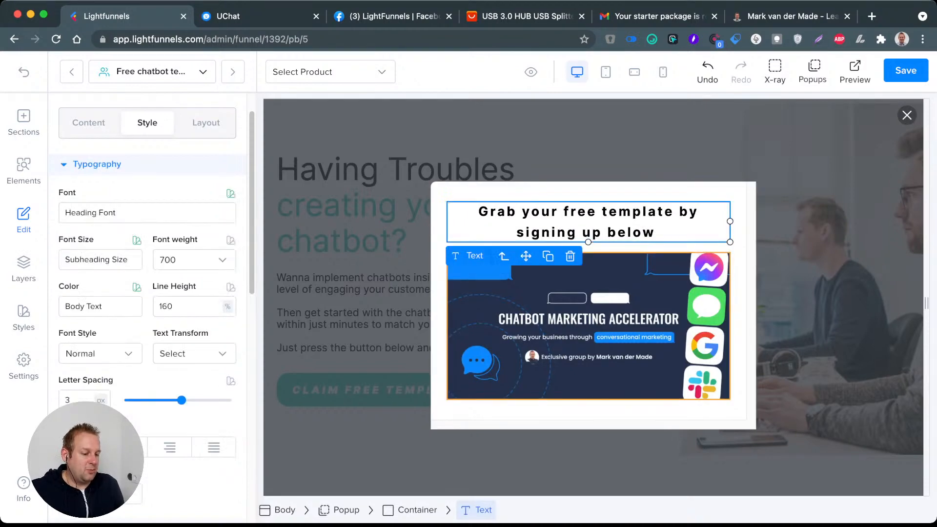
pyautogui.click(588, 323)
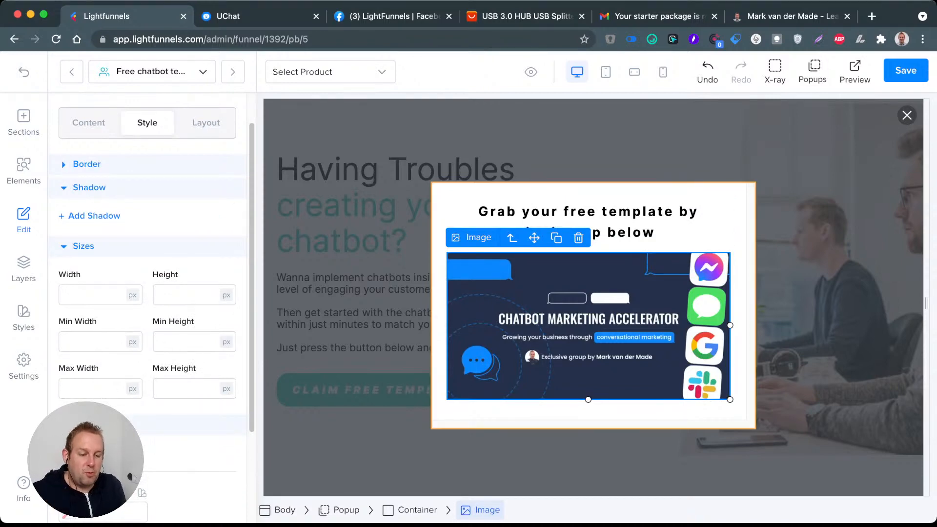
# Step: Add a form Input element to the popup directly below the Chatbot Marketing Accelerator image
pyautogui.click(24, 171)
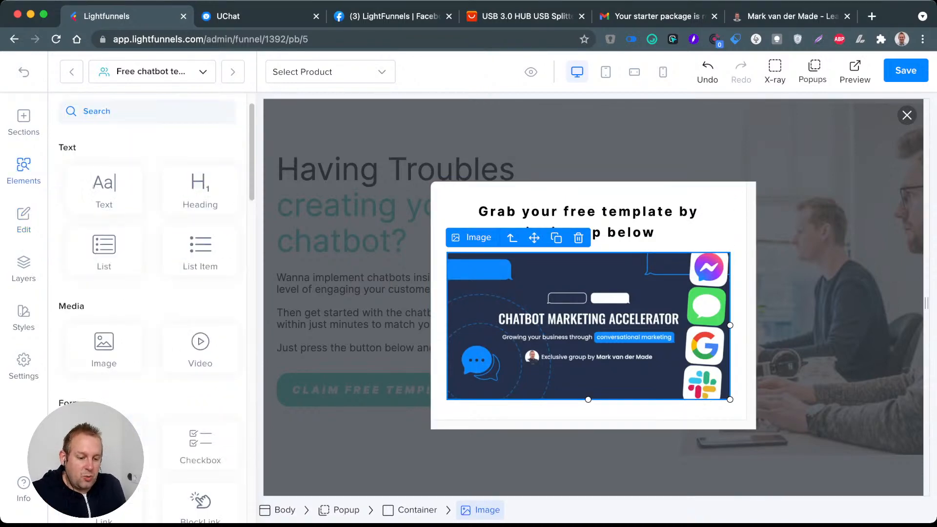
pyautogui.scroll(-5, 147, 307)
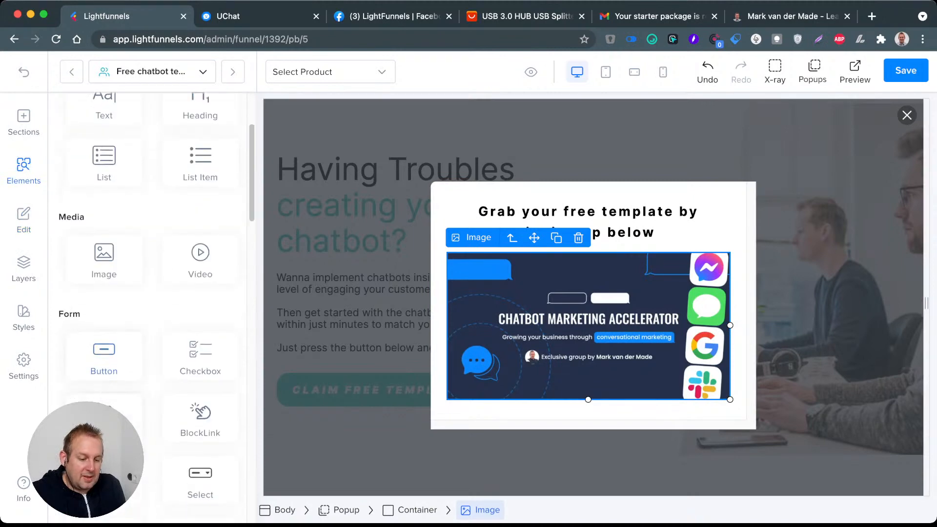
pyautogui.moveTo(104, 381); pyautogui.dragTo(589, 405)
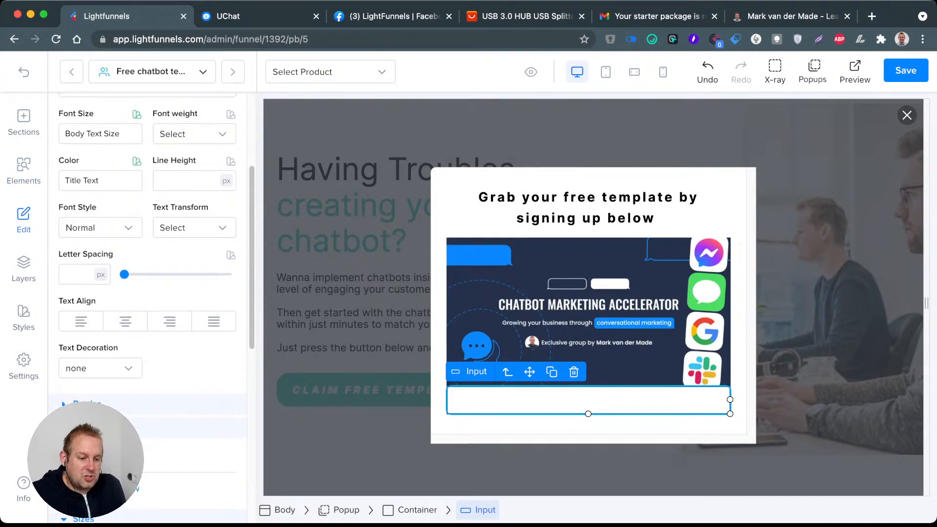
# Step: Change the new input field's type to First Name in its content settings
pyautogui.scroll(3, 147, 308)
pyautogui.click(88, 139)
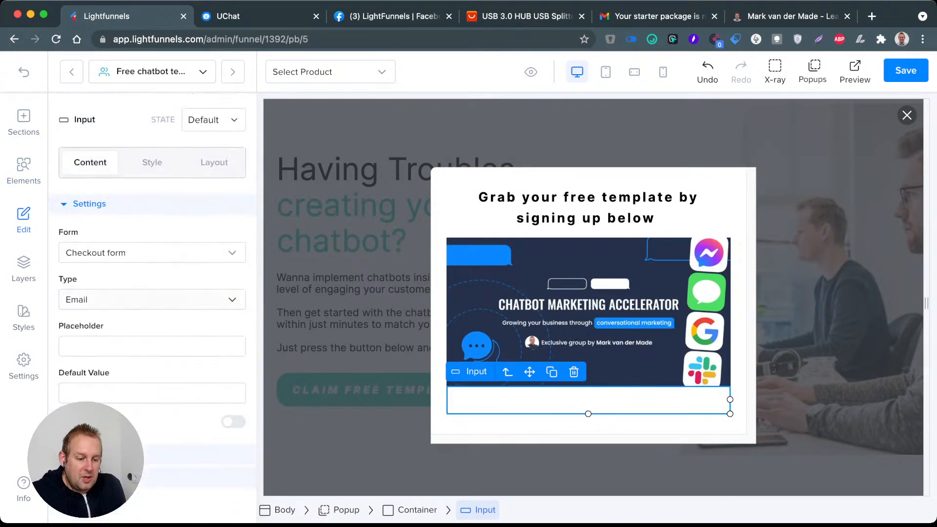
pyautogui.click(152, 299)
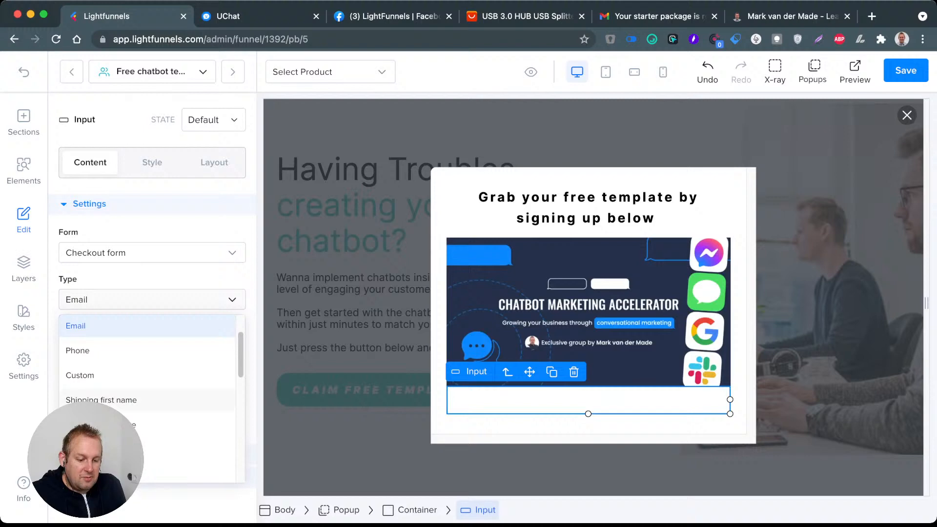
pyautogui.scroll(-3, 146, 381)
pyautogui.click(83, 328)
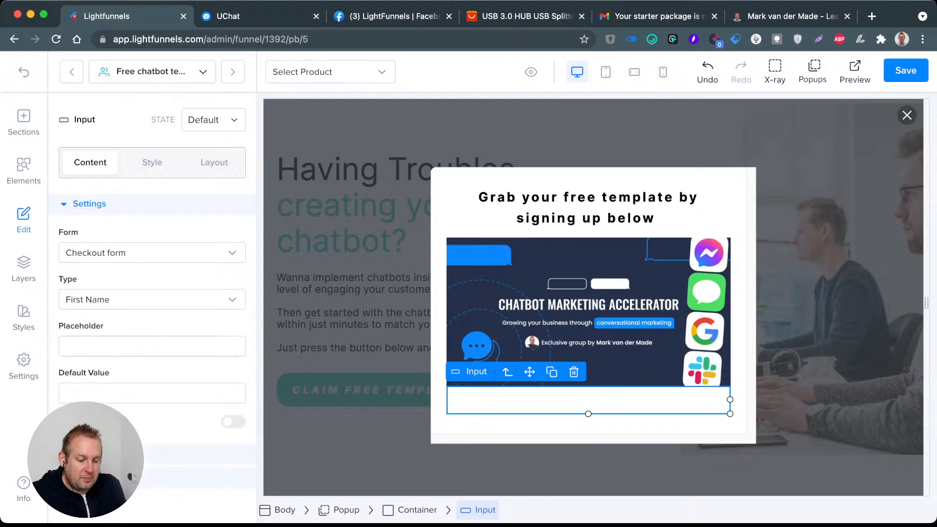
# Step: Set the input field's placeholder to "First Name"
pyautogui.click(112, 346)
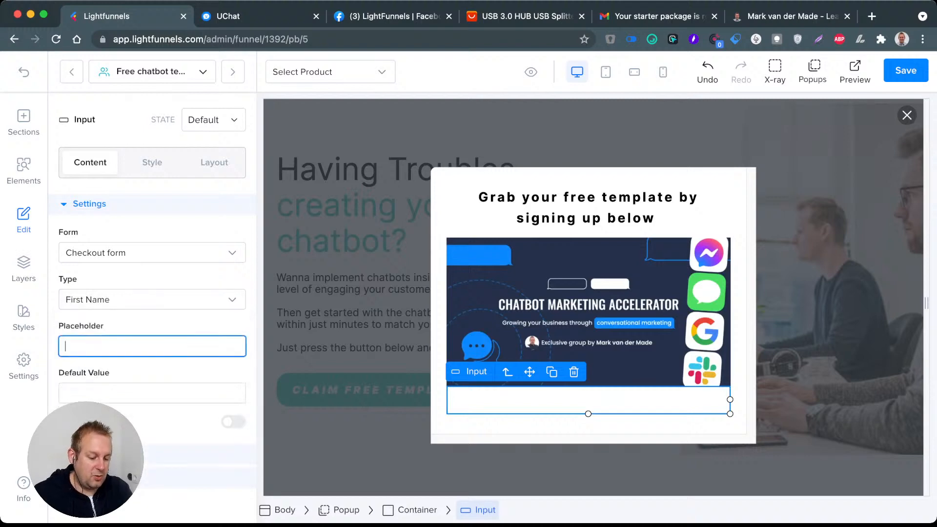
pyautogui.write('Fr')
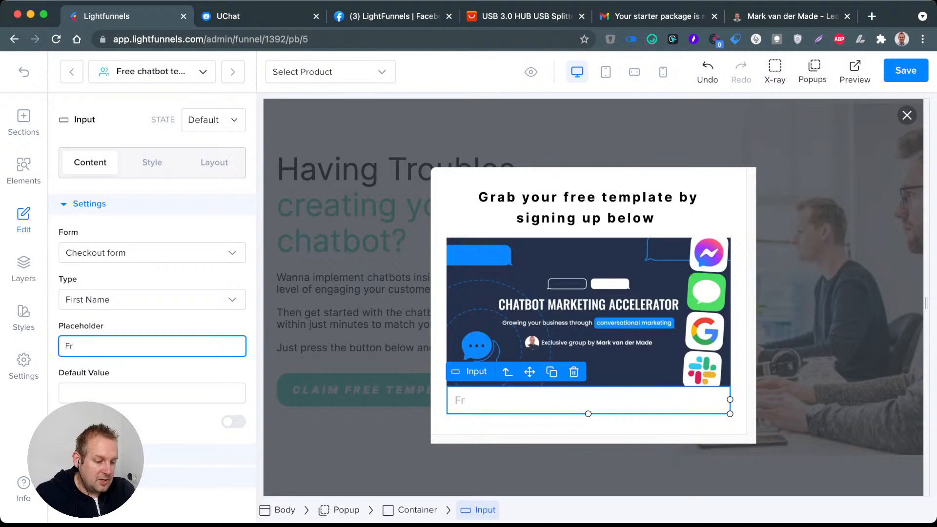
pyautogui.press('BackSpace')
pyautogui.write('ir')
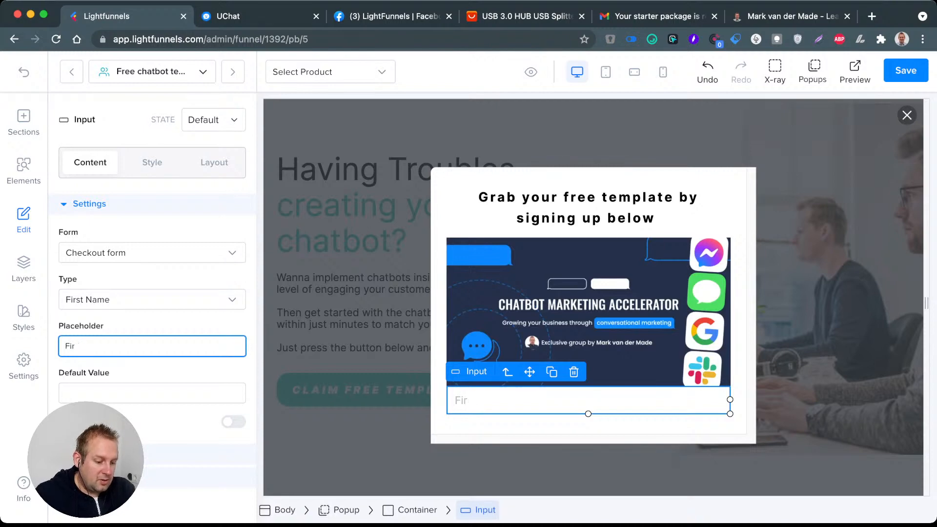
pyautogui.write('st ')
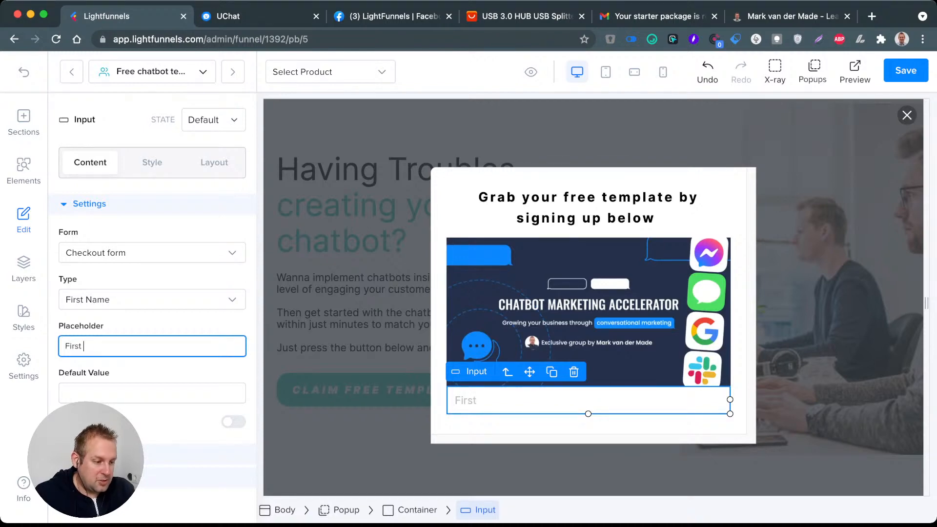
pyautogui.write('Name')
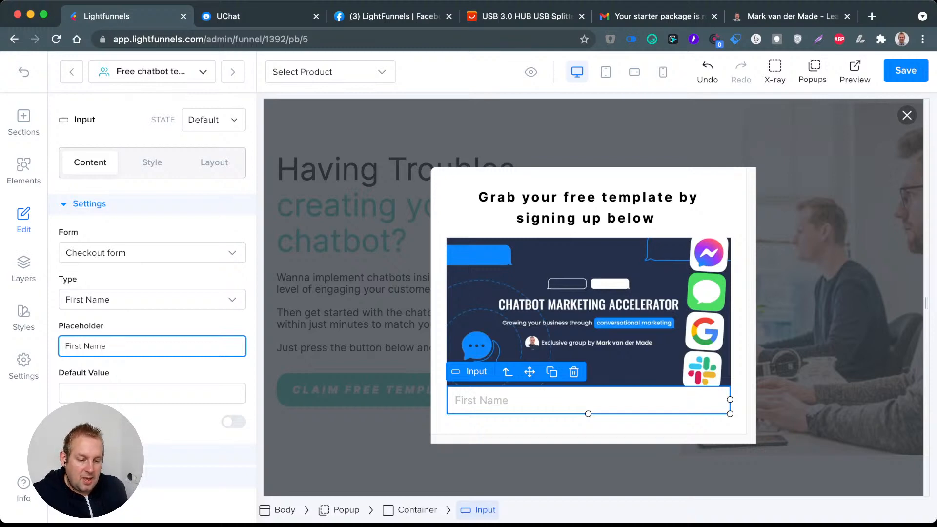
# Step: Duplicate the First Name input field and set the copy's type to Last Name
pyautogui.click(552, 372)
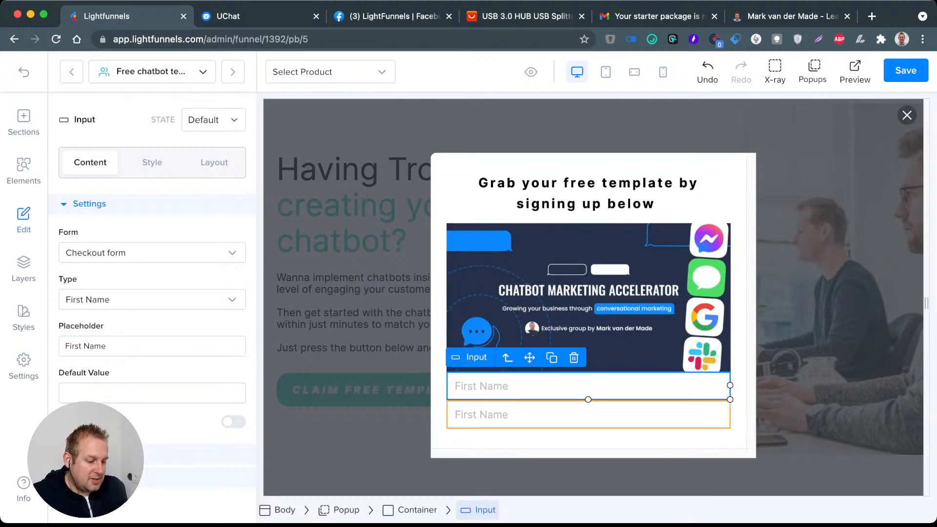
pyautogui.click(152, 299)
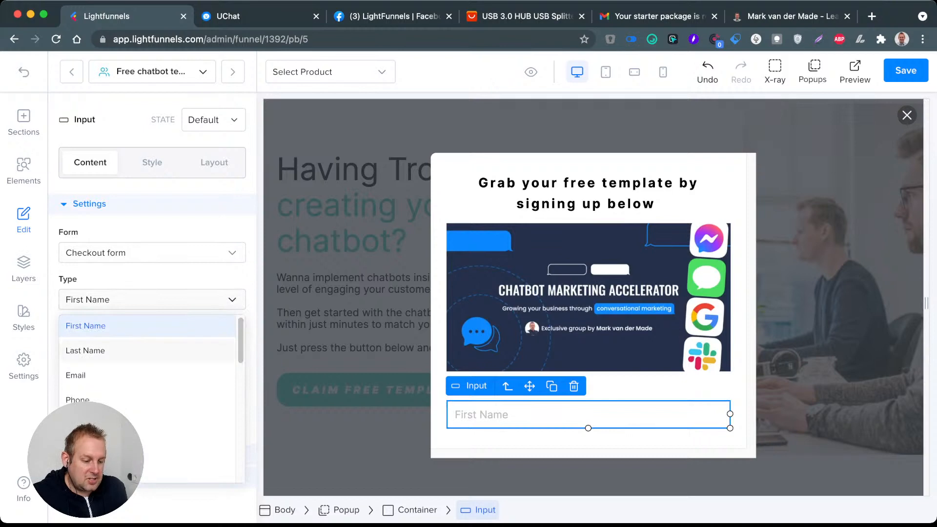
pyautogui.click(86, 350)
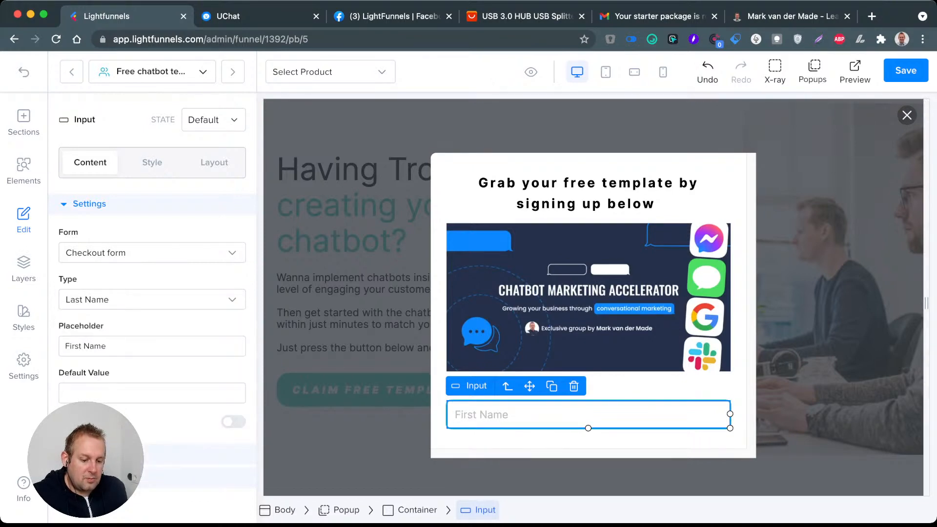
# Step: Replace the duplicated field's placeholder with "Last Name"
pyautogui.tripleClick(74, 346)
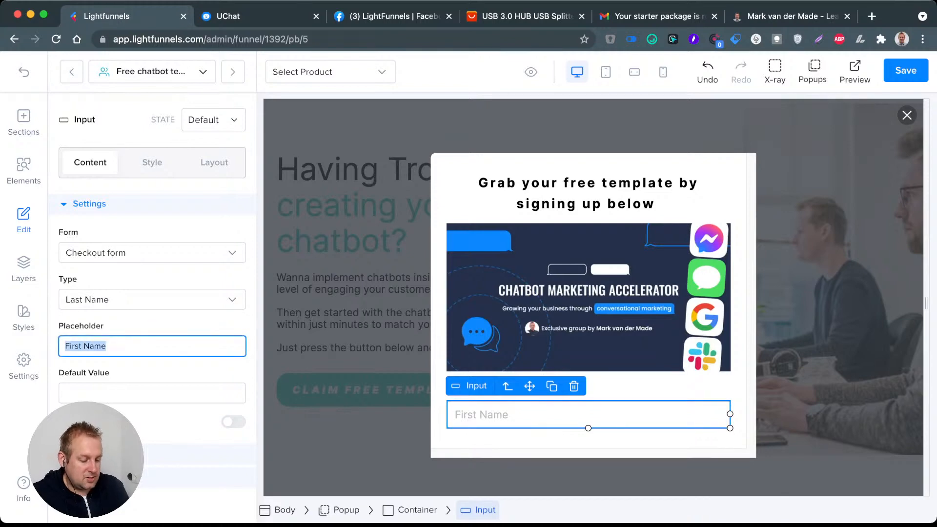
pyautogui.write('Last NAme')
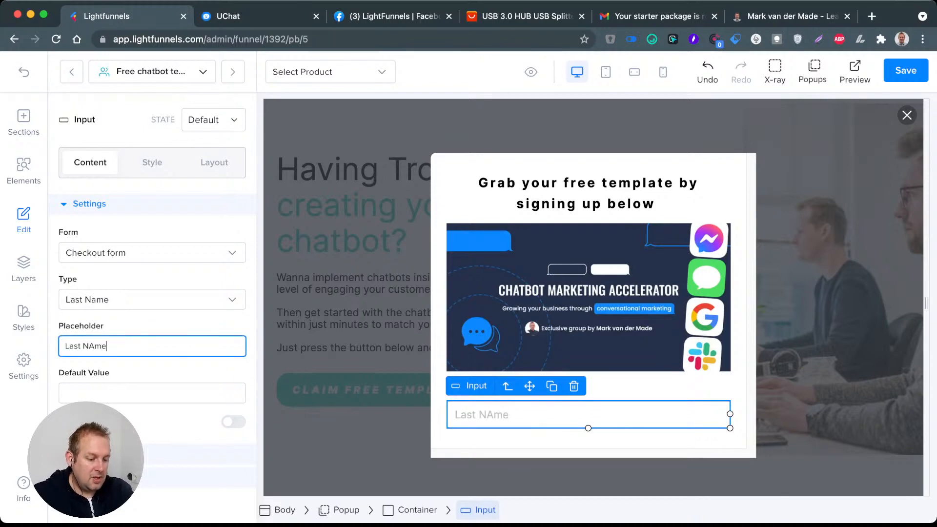
pyautogui.press('BackSpace')
pyautogui.press('BackSpace')
pyautogui.press('BackSpace')
pyautogui.write('ame')
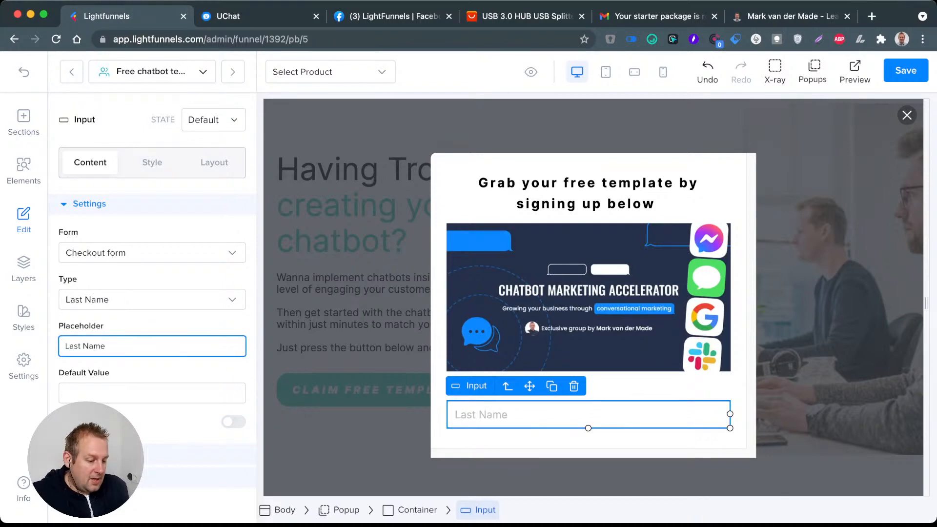
# Step: Duplicate the Last Name input field and set the copy's type and placeholder to Email
pyautogui.click(551, 386)
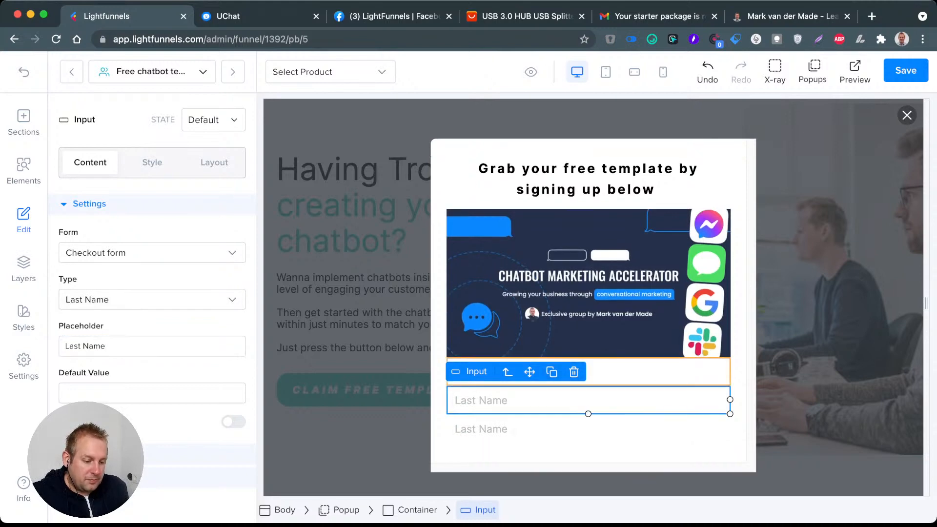
pyautogui.click(152, 253)
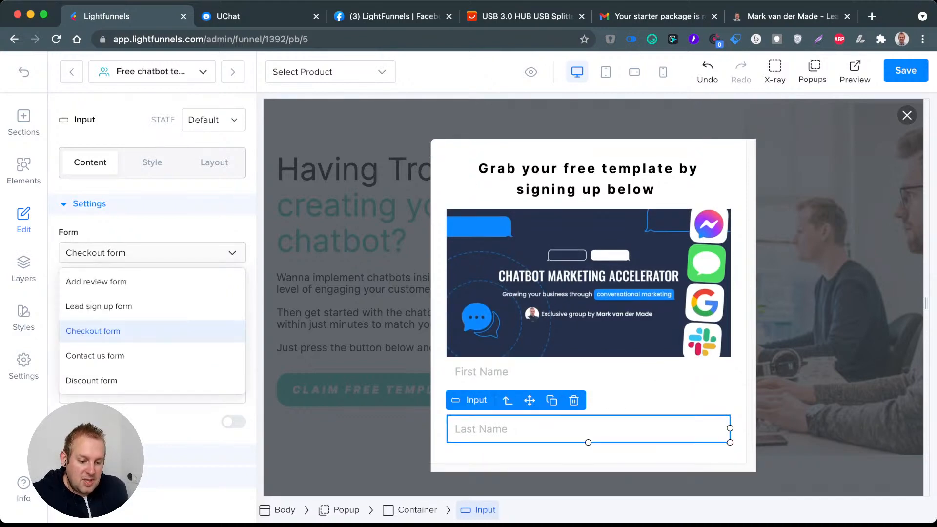
pyautogui.click(152, 253)
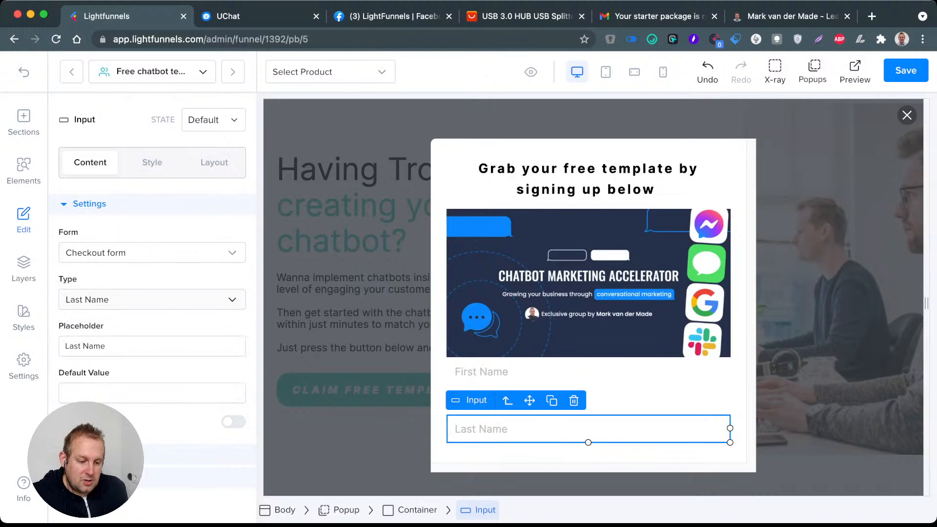
pyautogui.click(152, 299)
pyautogui.click(97, 350)
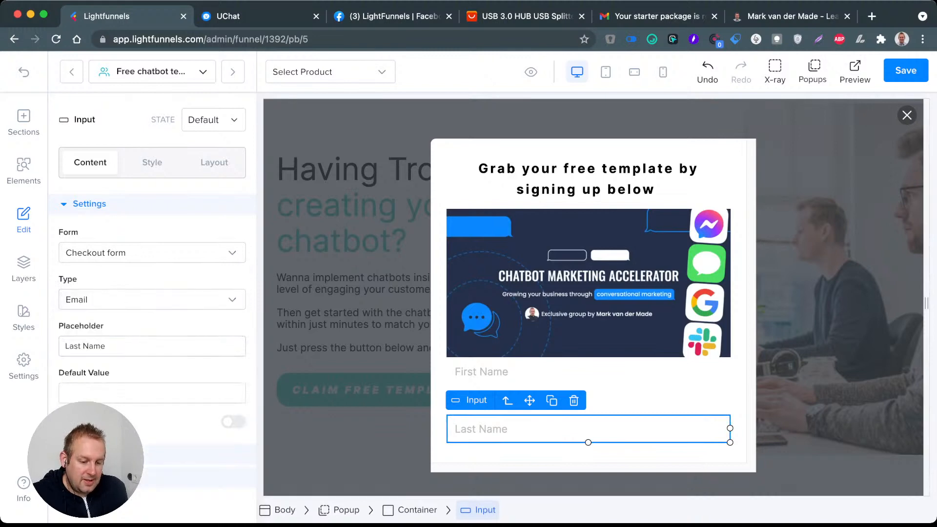
pyautogui.tripleClick(97, 347)
pyautogui.write('Email')
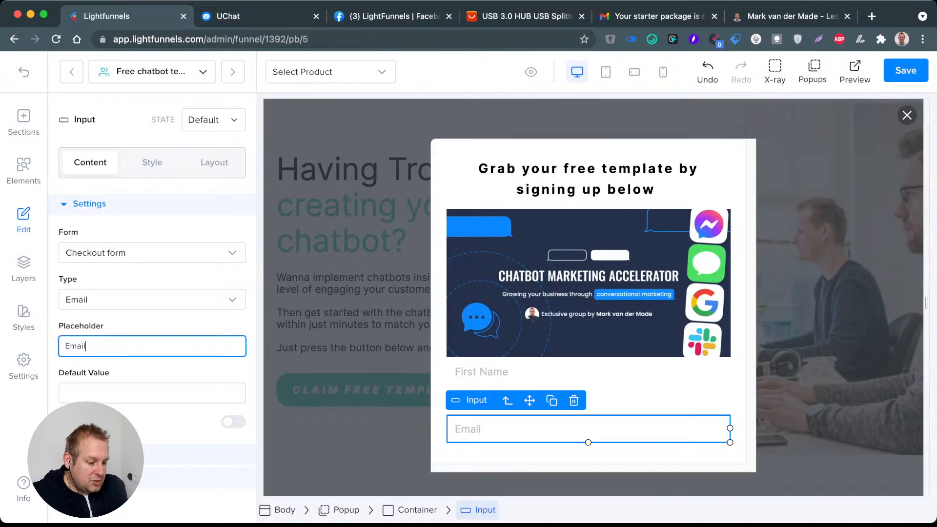
# Step: Duplicate the Email input field and set the copy's placeholder and type to Phone
pyautogui.click(551, 401)
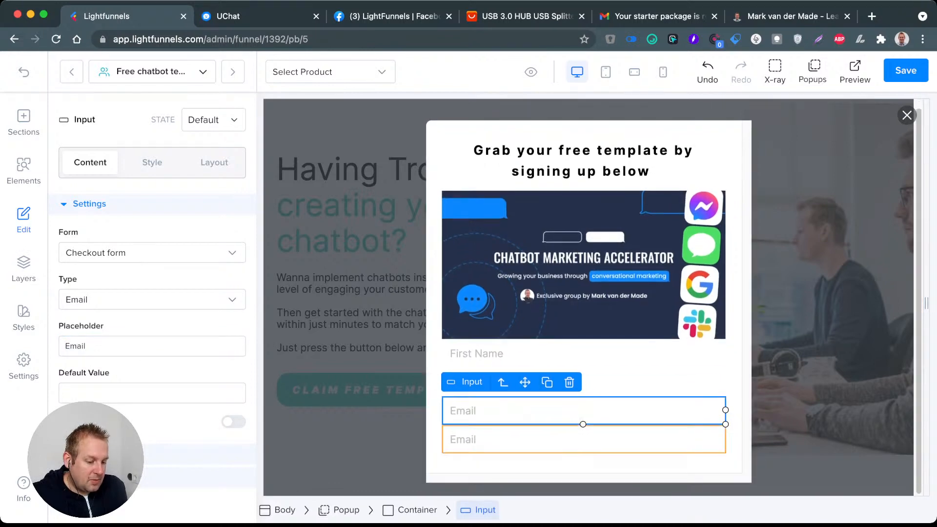
pyautogui.doubleClick(75, 346)
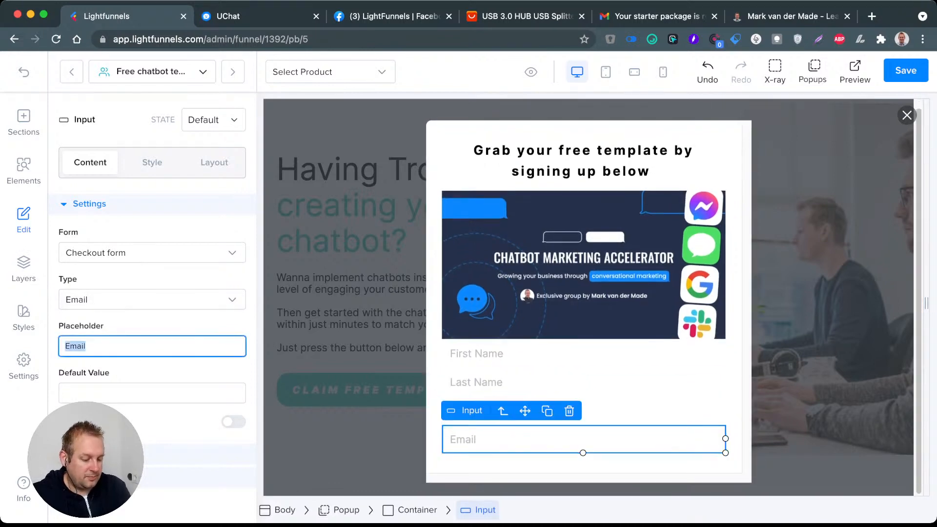
pyautogui.write('Phone')
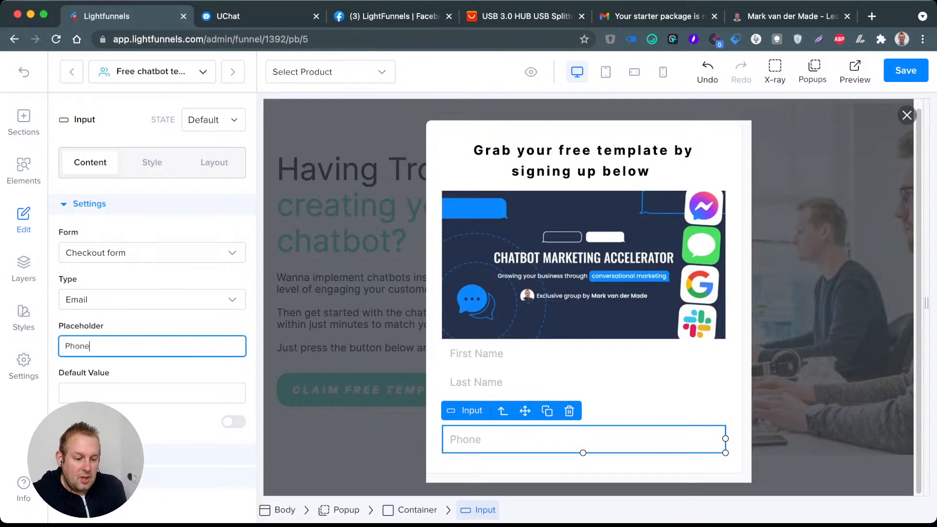
pyautogui.click(232, 300)
pyautogui.click(73, 349)
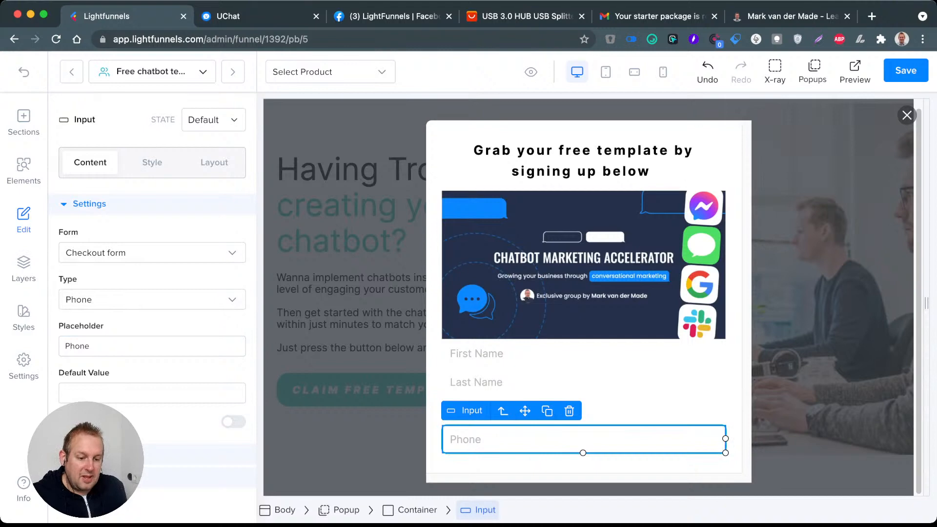
# Step: Add a Button form element to the popup below the Phone input field
pyautogui.click(23, 171)
pyautogui.scroll(-6, 104, 344)
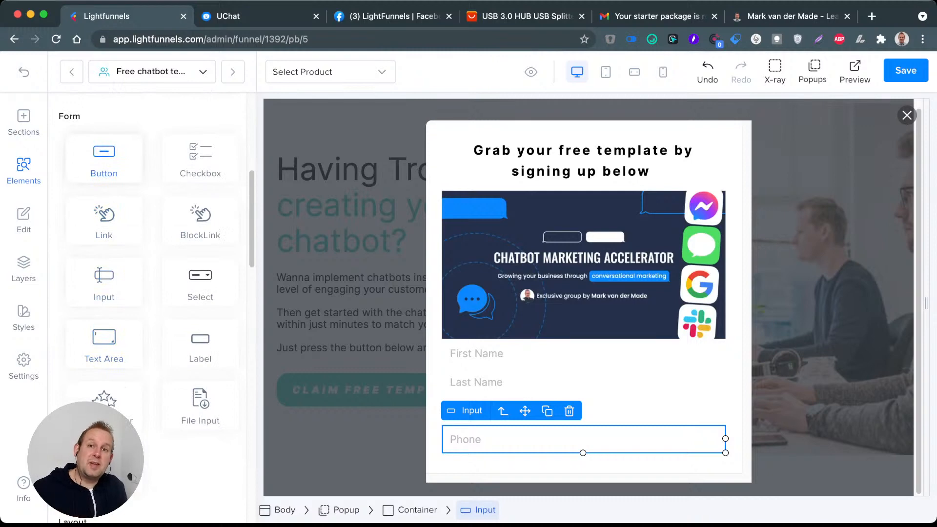
pyautogui.moveTo(104, 158); pyautogui.dragTo(583, 468)
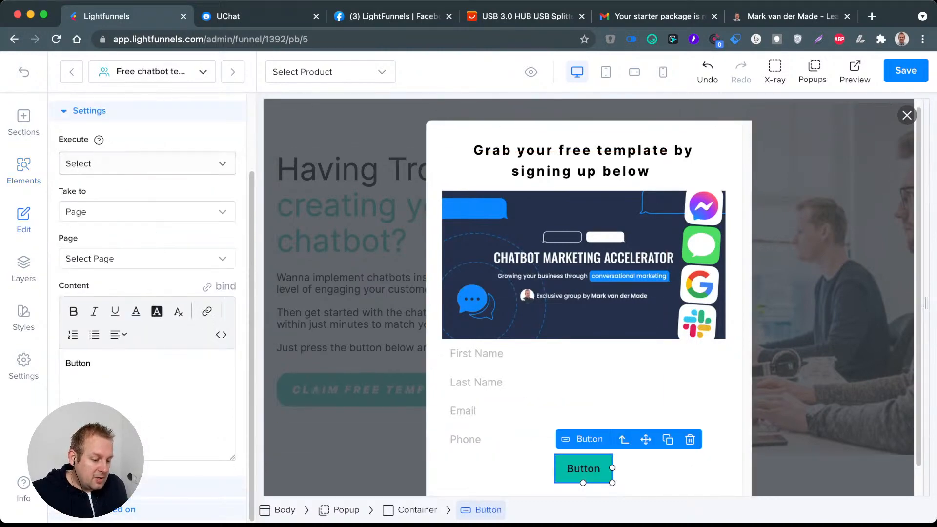
# Step: Unlink the First Name field's margins and set its top margin to 20 px
pyautogui.click(537, 354)
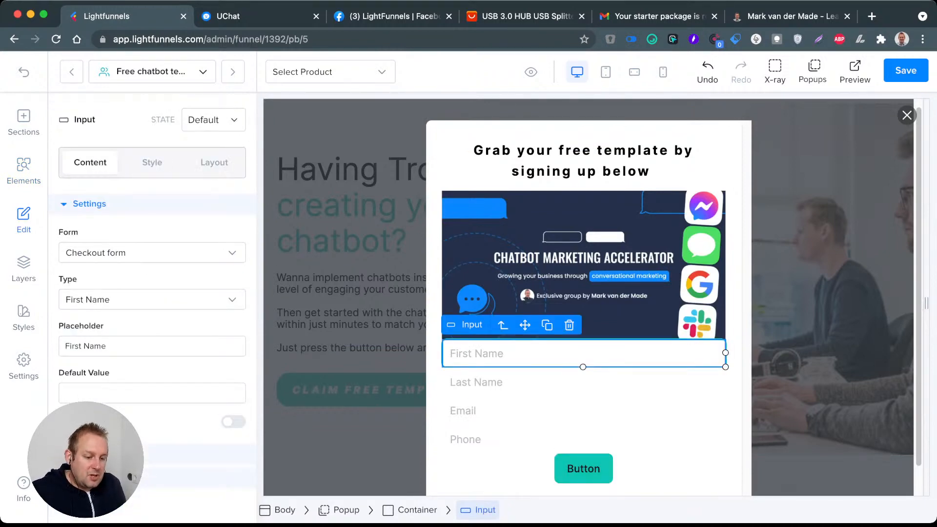
pyautogui.click(214, 162)
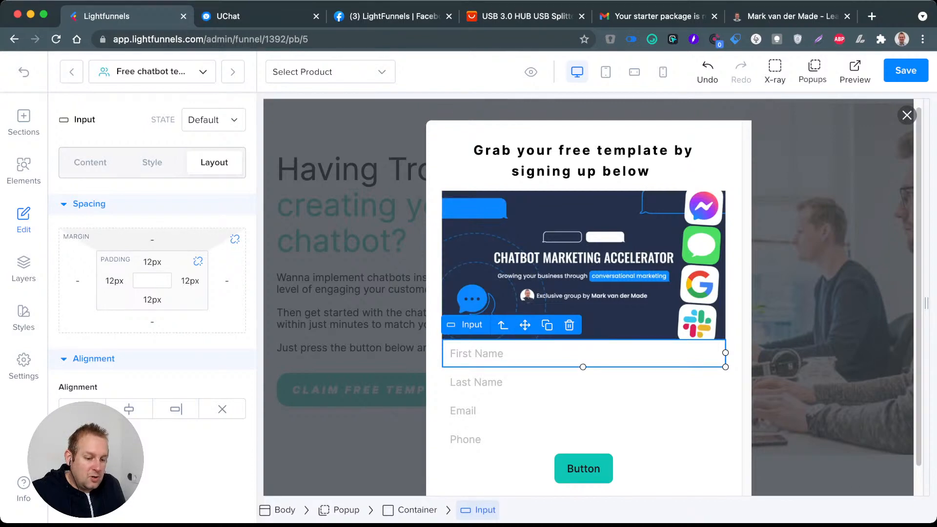
pyautogui.click(236, 245)
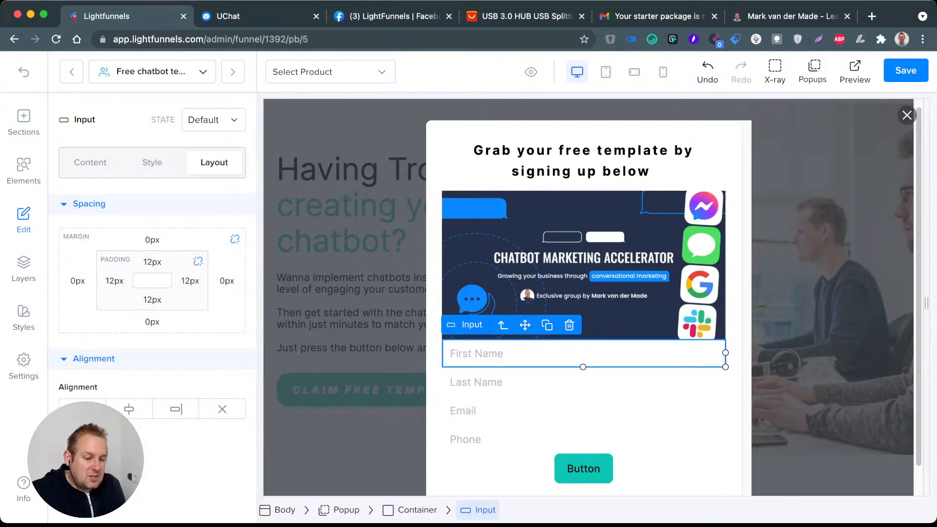
pyautogui.click(235, 239)
pyautogui.click(153, 240)
pyautogui.click(153, 240)
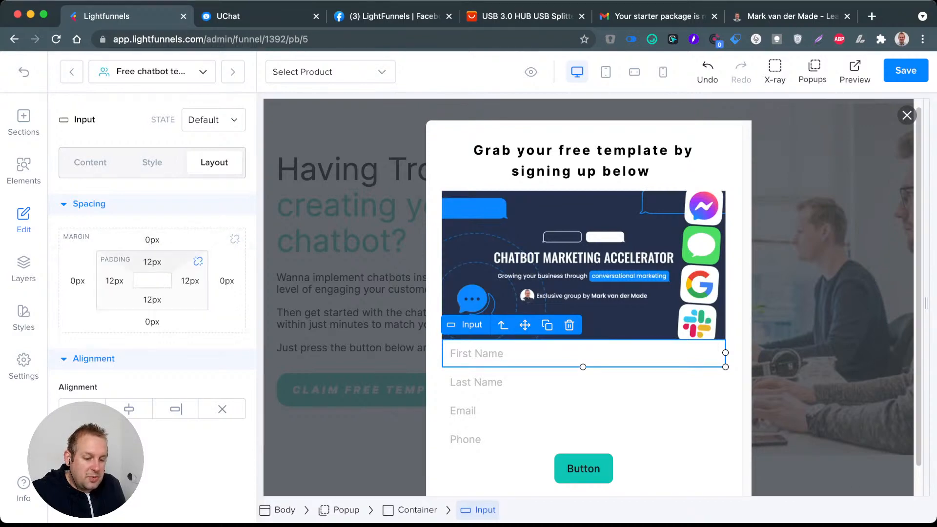
pyautogui.click(152, 240)
pyautogui.write('20')
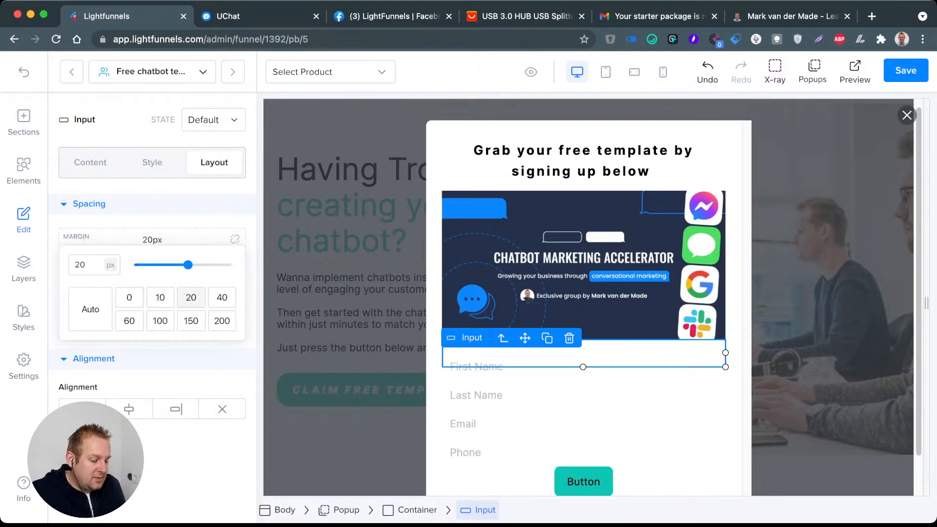
# Step: Give the First Name field a solid border with a border radius of 20 px
pyautogui.click(537, 423)
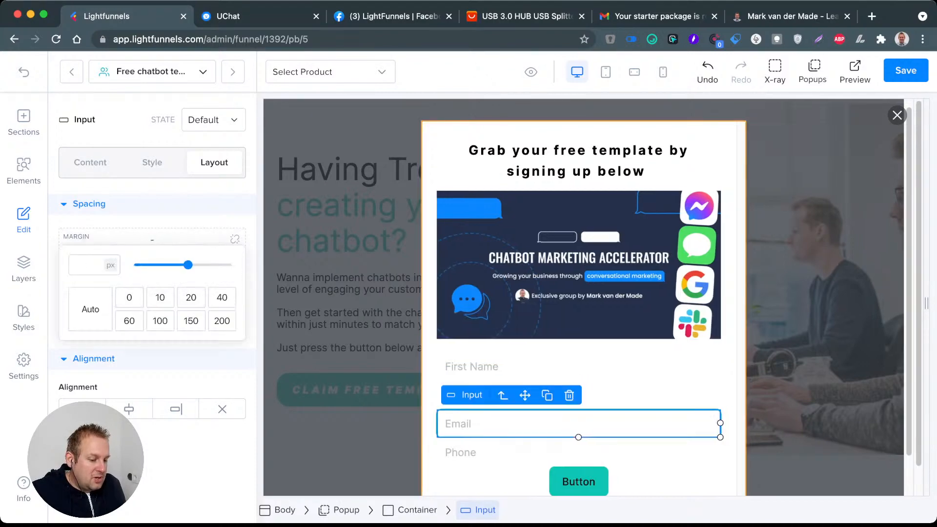
pyautogui.click(517, 366)
pyautogui.click(151, 162)
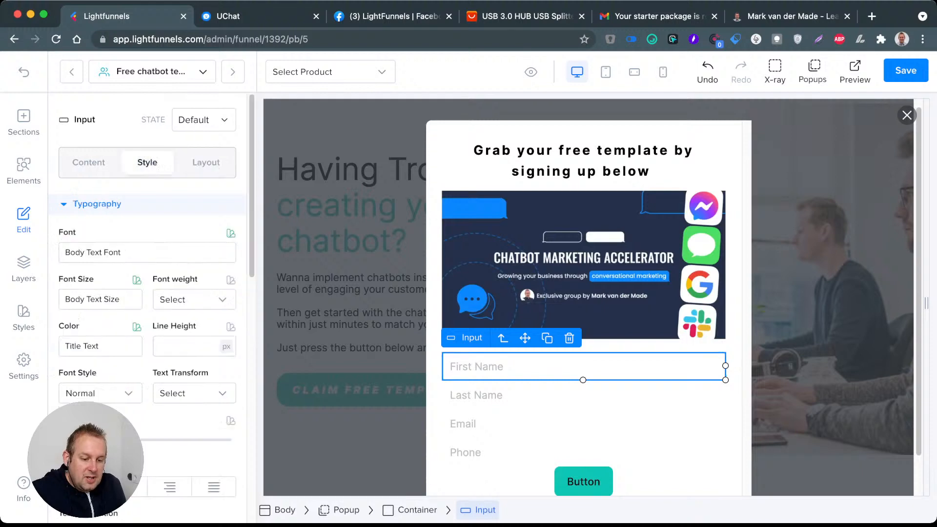
pyautogui.scroll(-1, 152, 162)
pyautogui.scroll(-5, 152, 292)
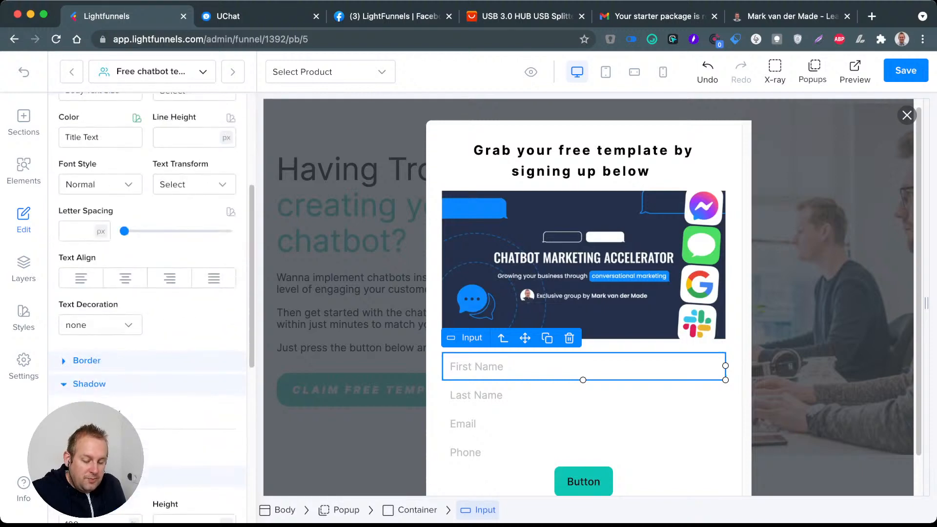
pyautogui.click(78, 388)
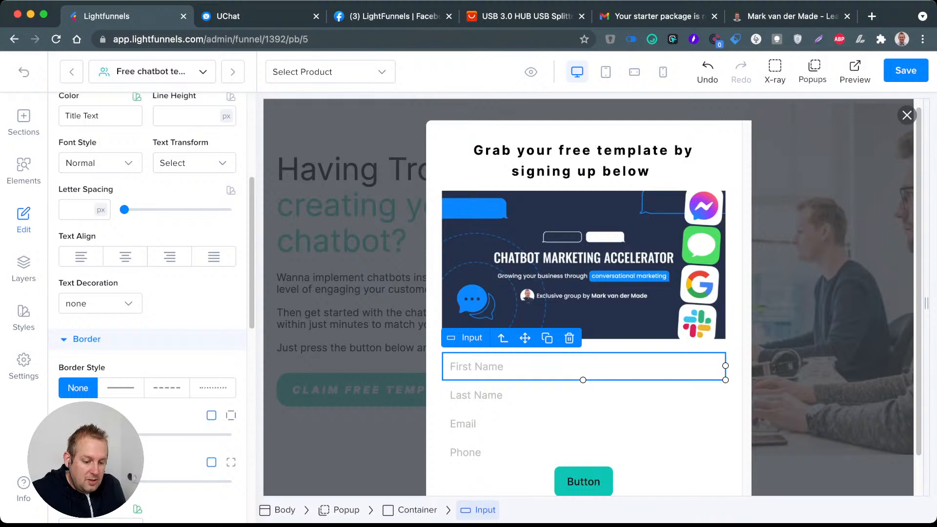
pyautogui.click(121, 388)
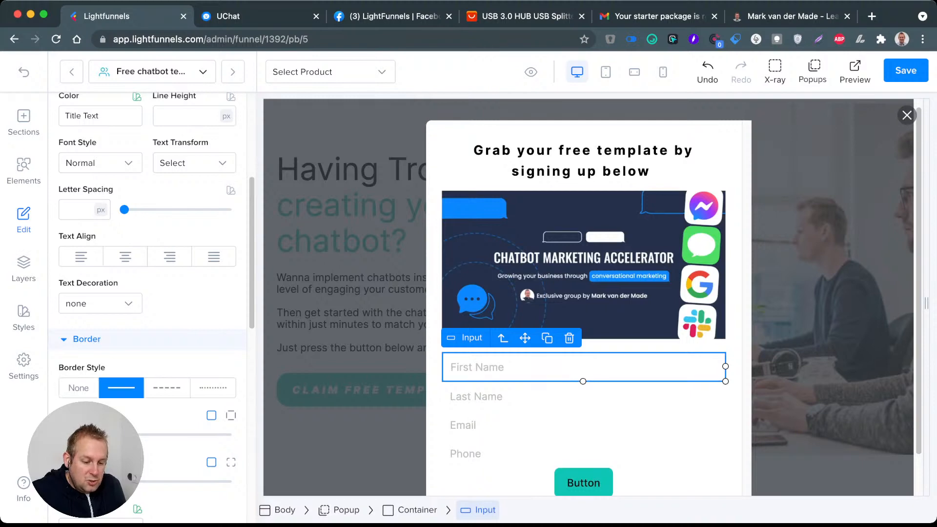
pyautogui.scroll(-2, 152, 293)
pyautogui.doubleClick(68, 380)
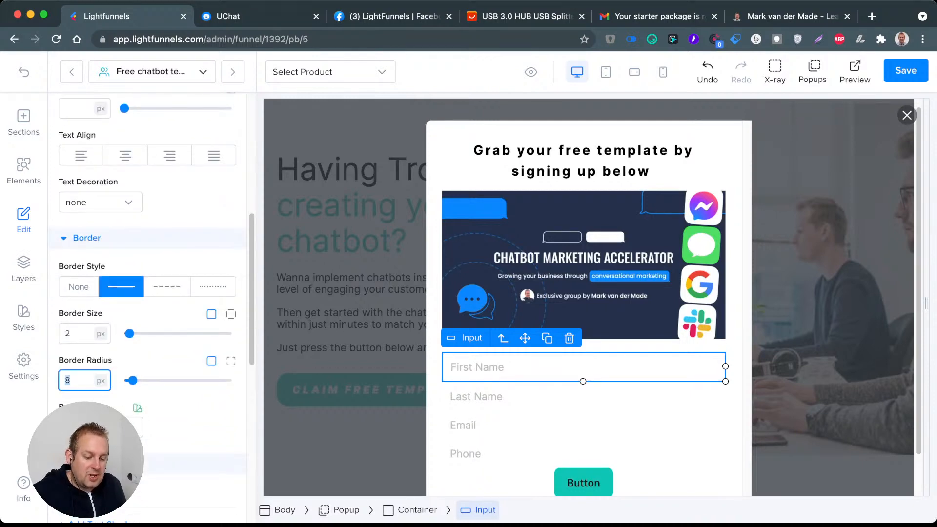
pyautogui.write('20')
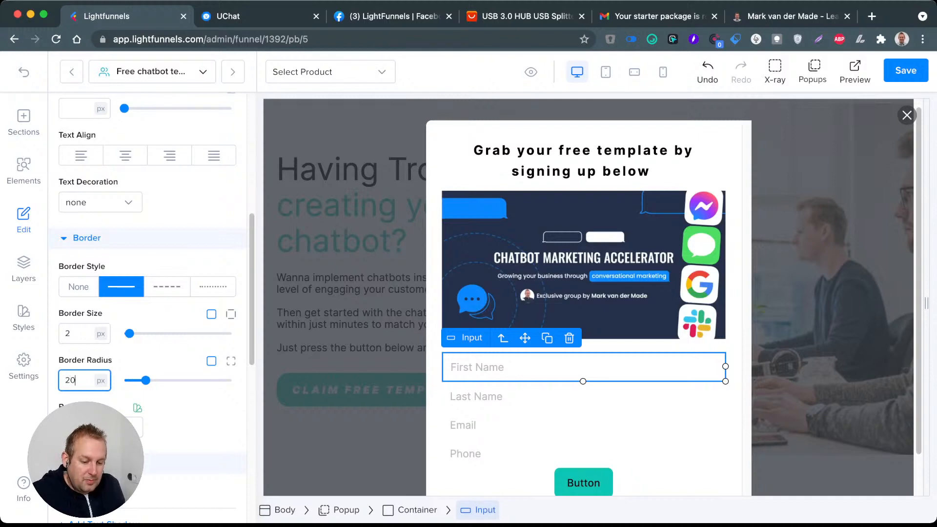
pyautogui.press('Return')
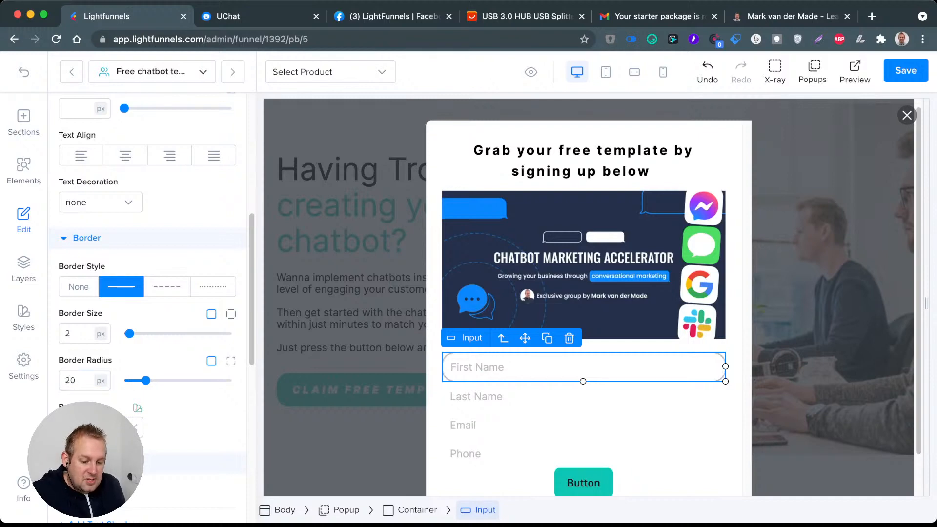
# Step: Set the First Name field's border color to the teal color from the saved styles
pyautogui.click(82, 428)
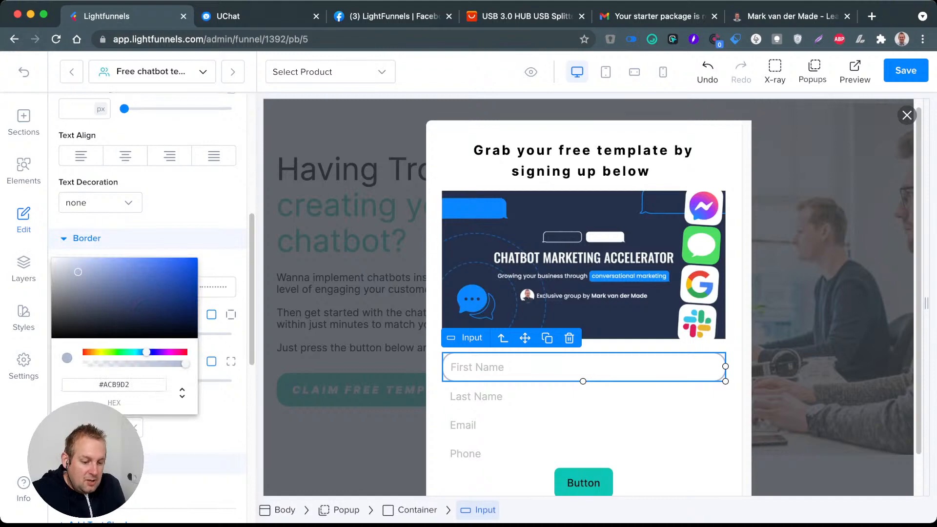
pyautogui.click(82, 428)
pyautogui.click(137, 409)
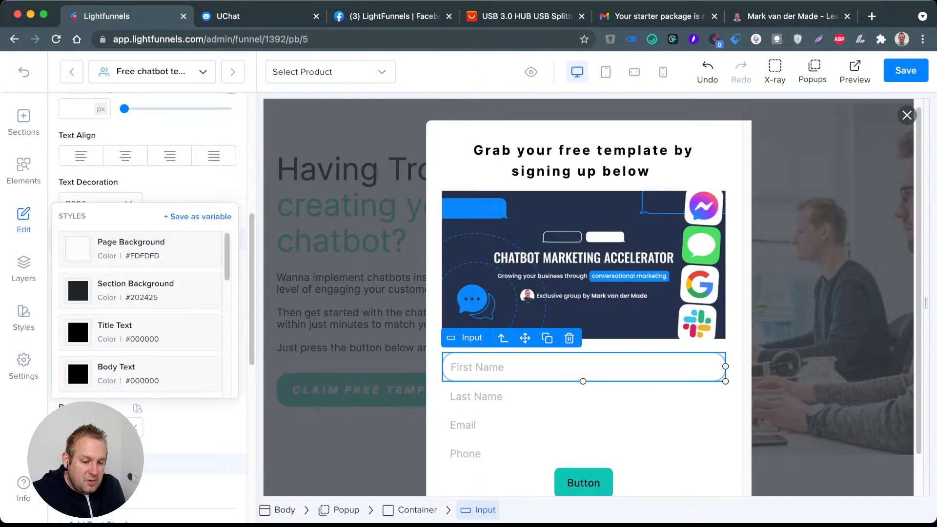
pyautogui.scroll(-3, 140, 288)
pyautogui.click(141, 280)
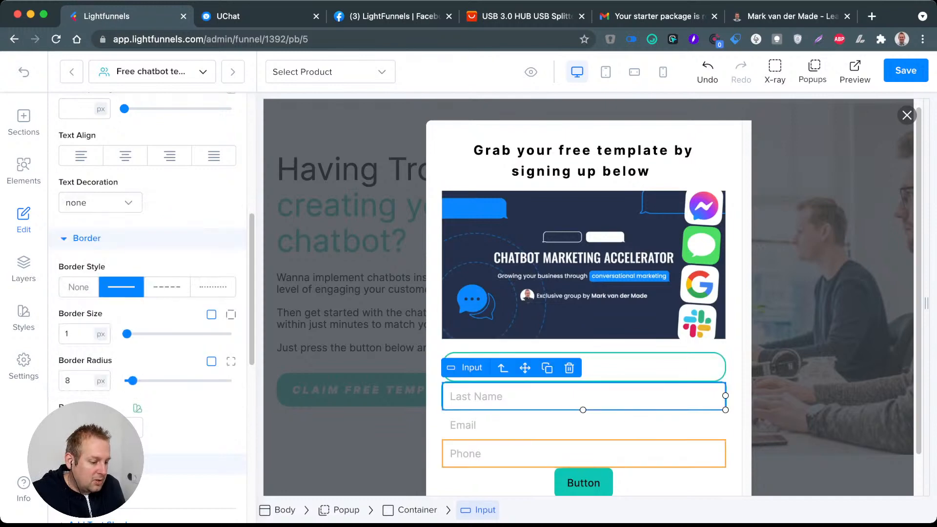
pyautogui.click(634, 367)
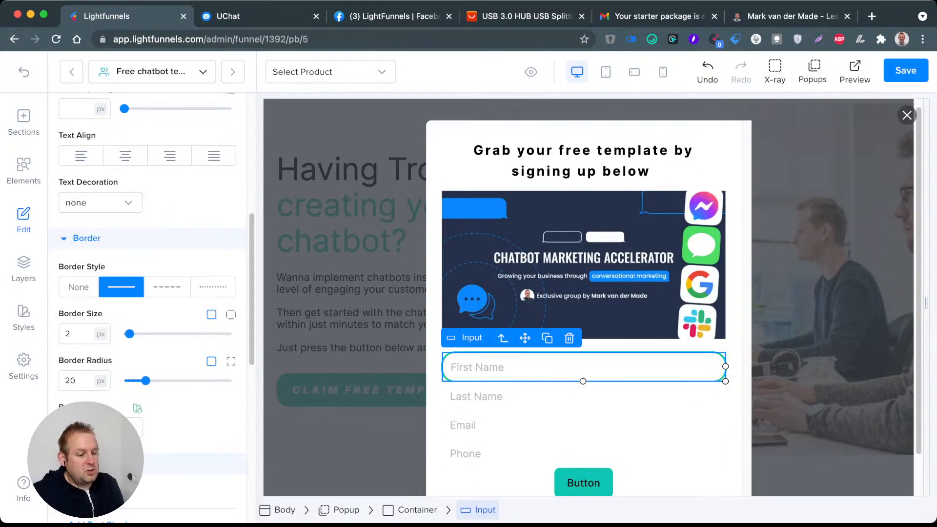
# Step: Delete the Last Name, Email and Phone input fields, keeping only the styled First Name field
pyautogui.click(576, 396)
pyautogui.click(569, 368)
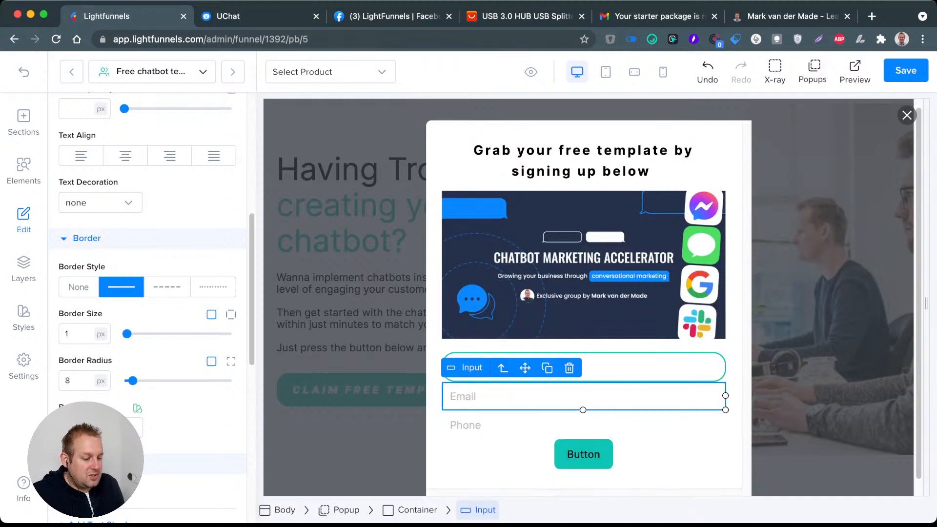
pyautogui.click(569, 368)
pyautogui.click(574, 378)
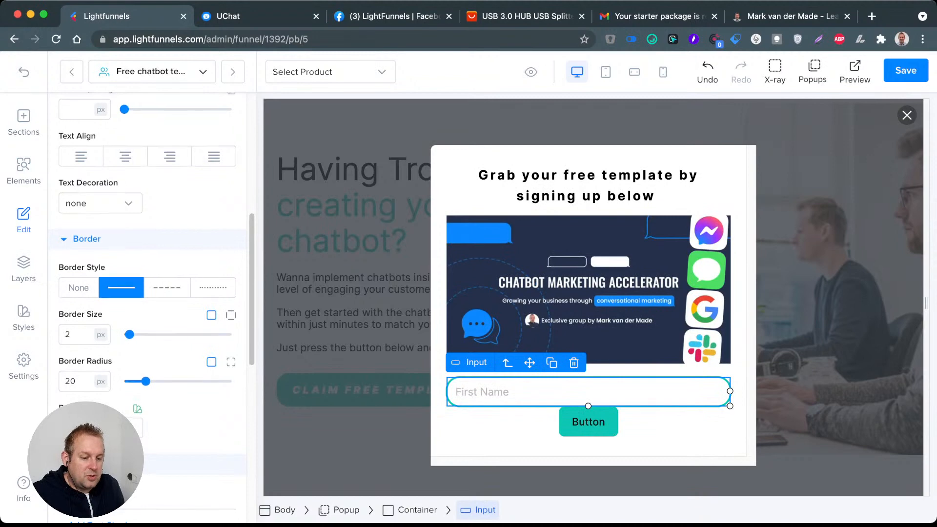
# Step: Set the First Name field's bottom margin to 10 px and duplicate the styled field
pyautogui.click(206, 163)
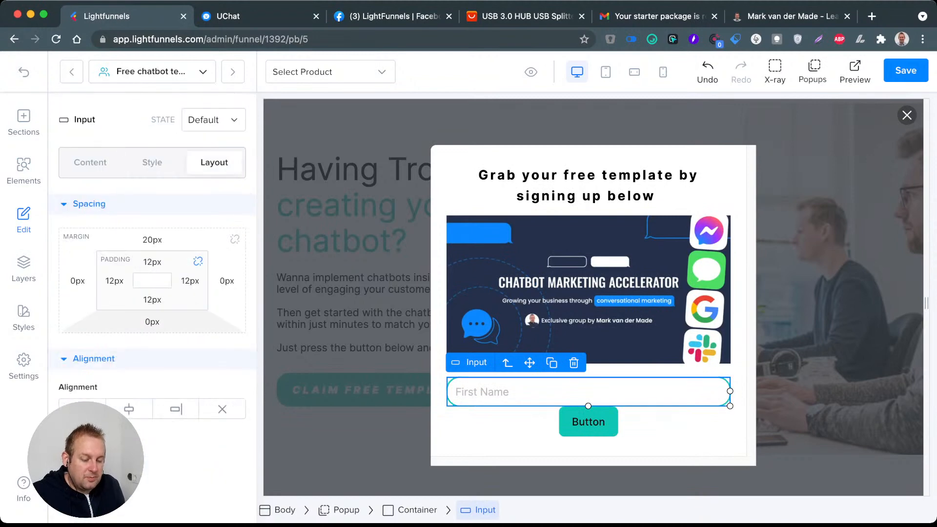
pyautogui.click(152, 322)
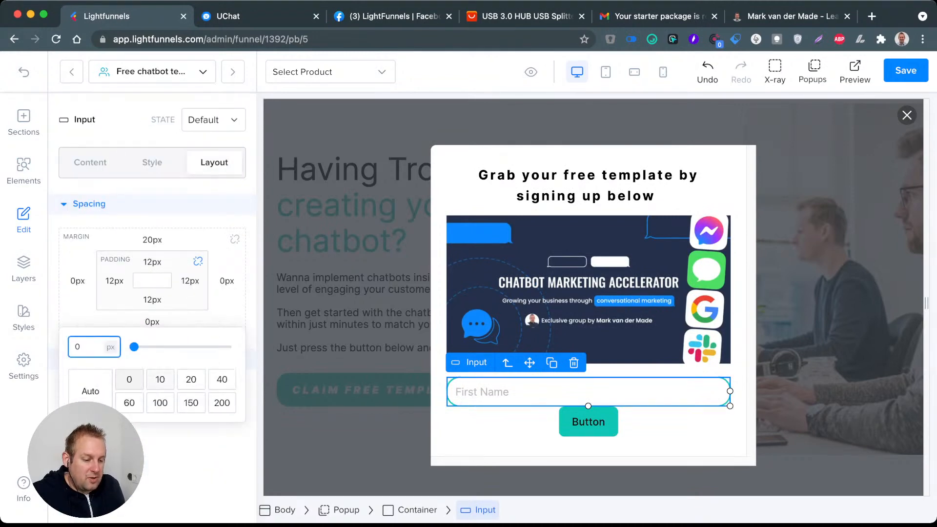
pyautogui.click(160, 379)
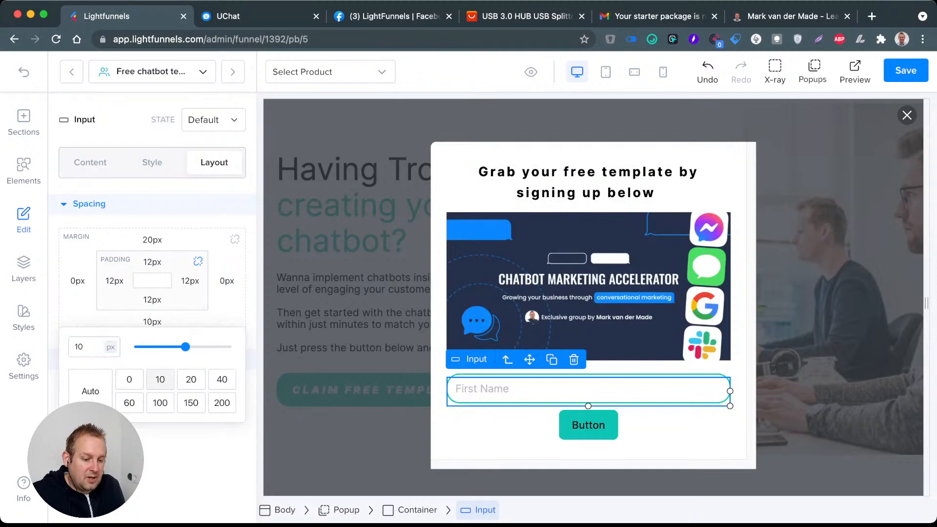
pyautogui.click(551, 360)
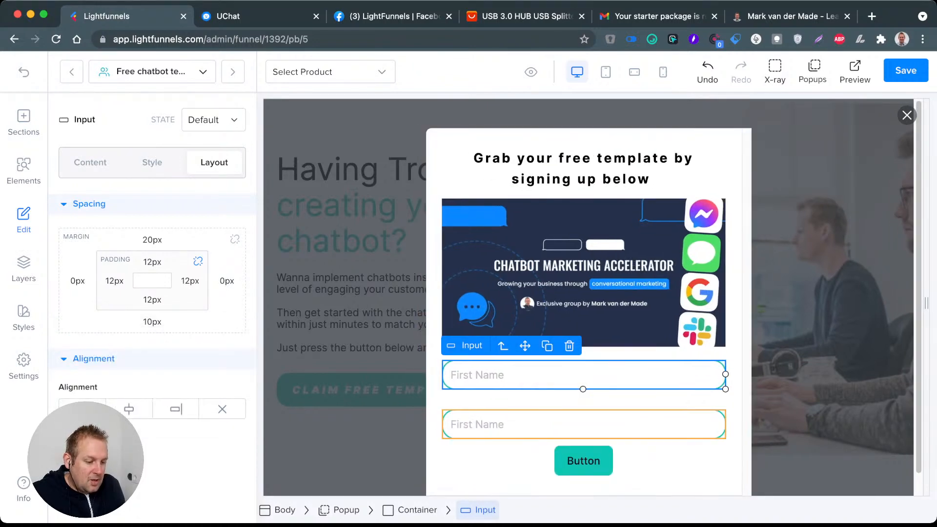
pyautogui.click(584, 400)
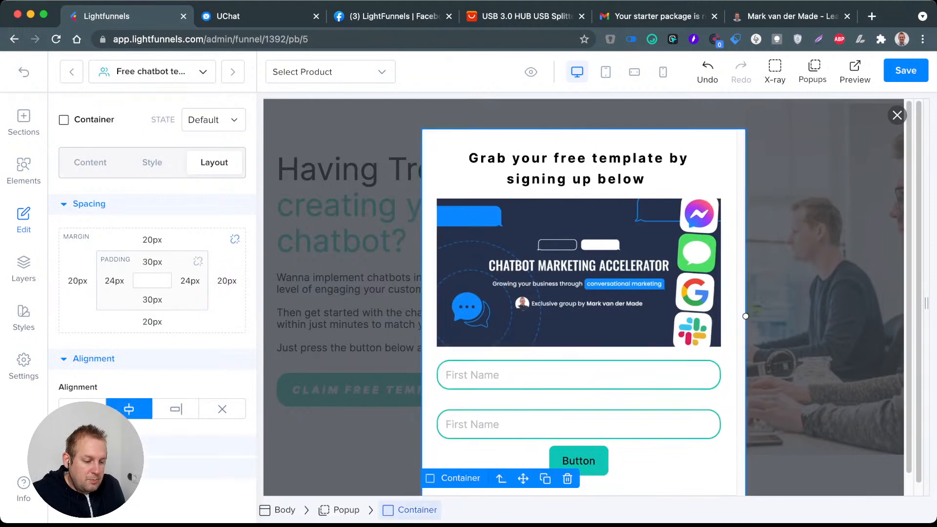
# Step: Set the duplicated second input field's top margin to 10 px
pyautogui.click(578, 424)
pyautogui.click(153, 240)
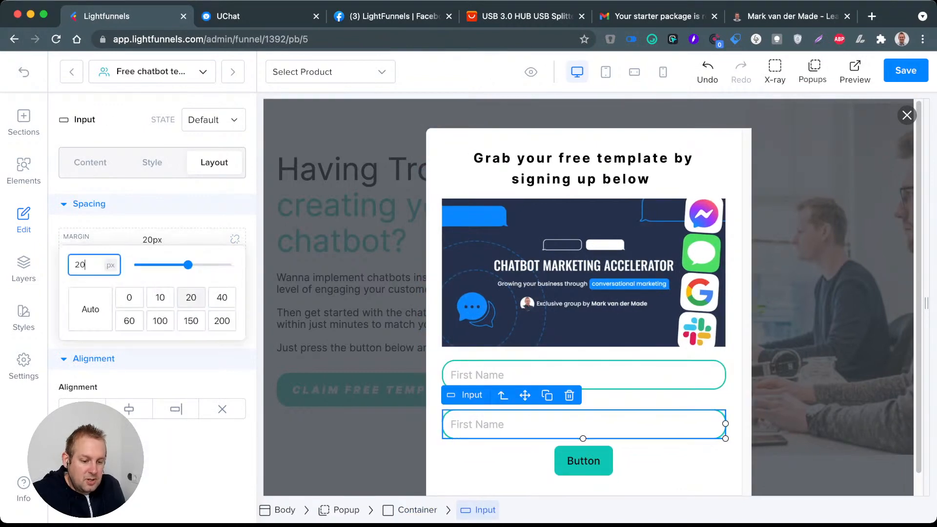
pyautogui.click(160, 298)
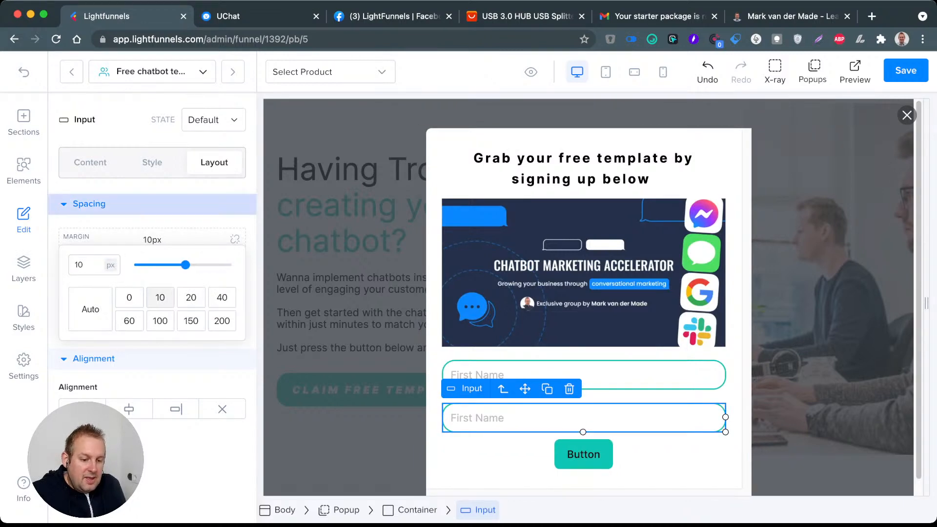
pyautogui.click(127, 204)
# Step: Change the second input field's type to Last Name and its placeholder to "Last Name"
pyautogui.click(90, 162)
pyautogui.click(153, 299)
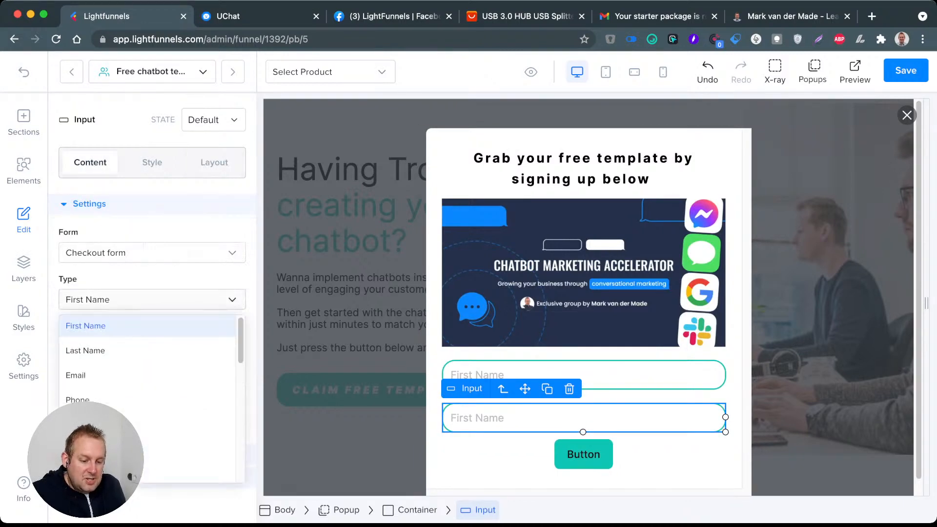
pyautogui.click(93, 350)
pyautogui.tripleClick(96, 346)
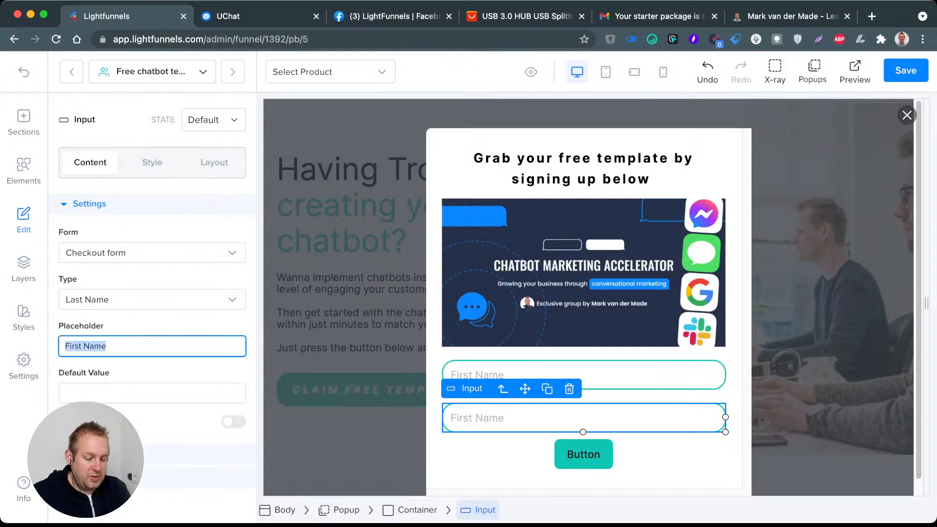
pyautogui.write('Last Name')
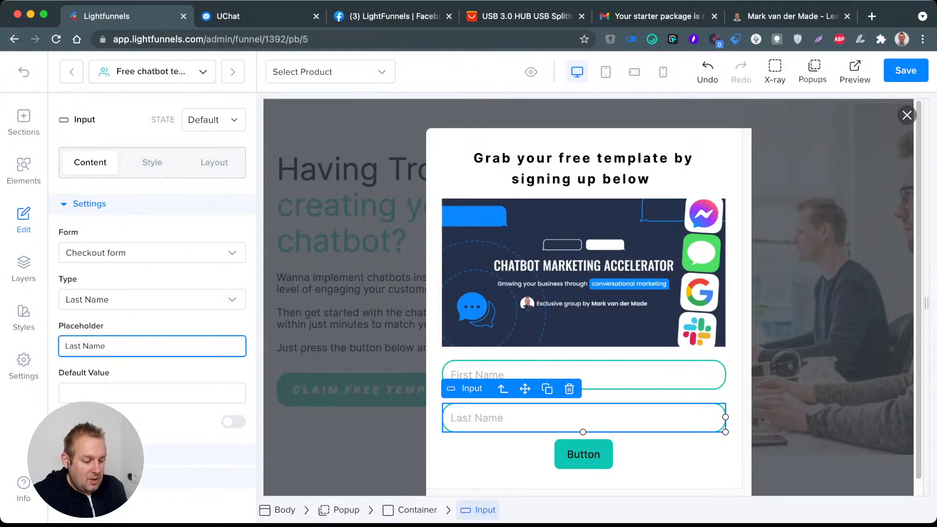
# Step: Duplicate the Last Name field and change the copy's placeholder to "Email" and its type to Email
pyautogui.click(503, 389)
pyautogui.click(512, 418)
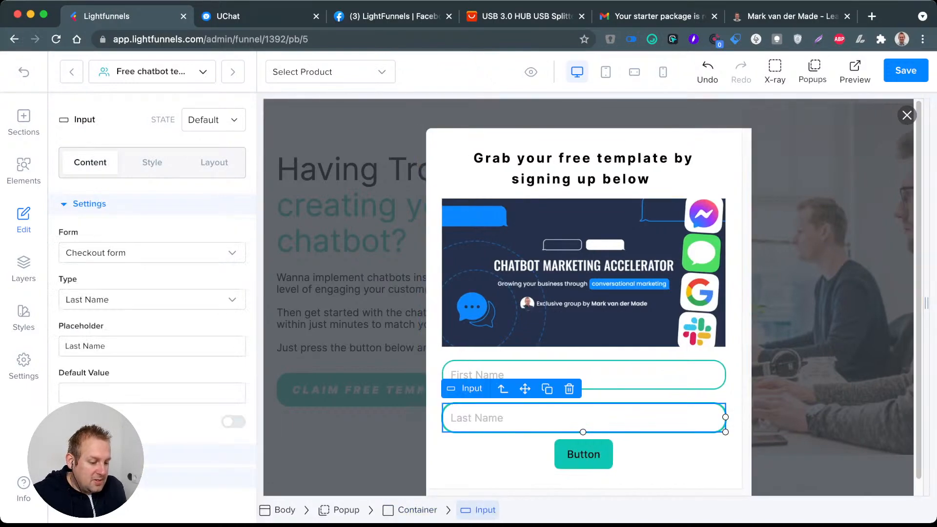
pyautogui.click(547, 389)
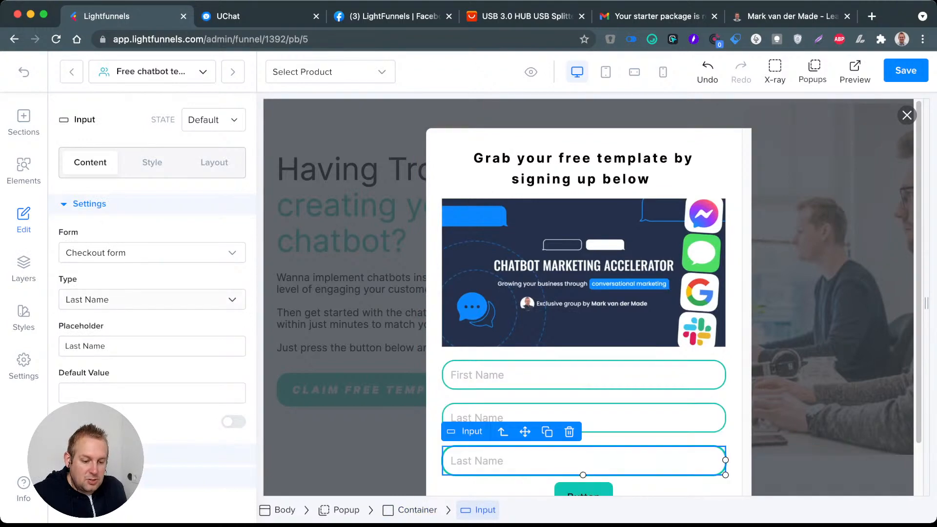
pyautogui.tripleClick(110, 346)
pyautogui.write('Email')
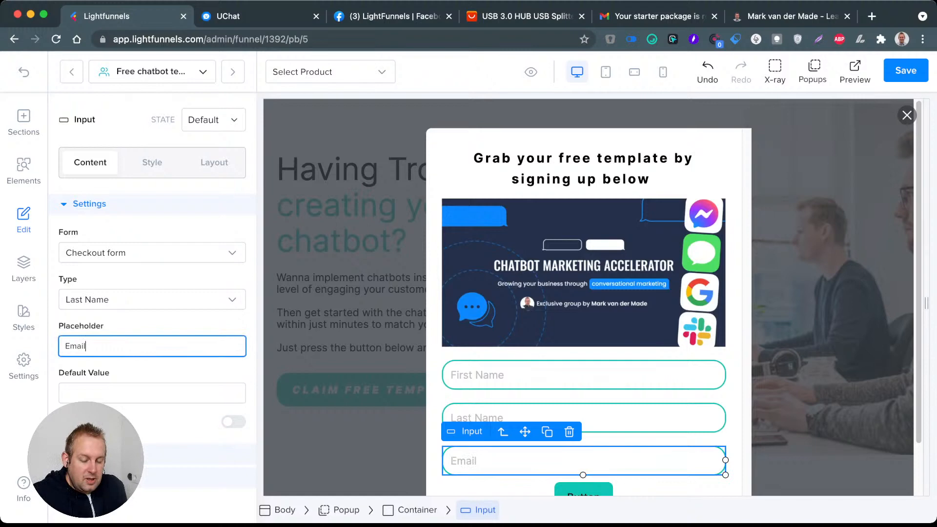
pyautogui.click(142, 300)
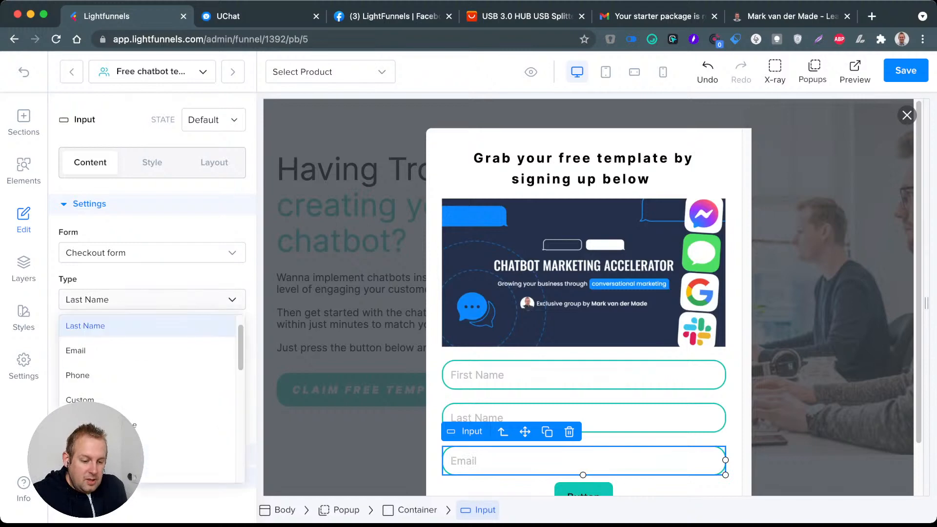
pyautogui.click(147, 351)
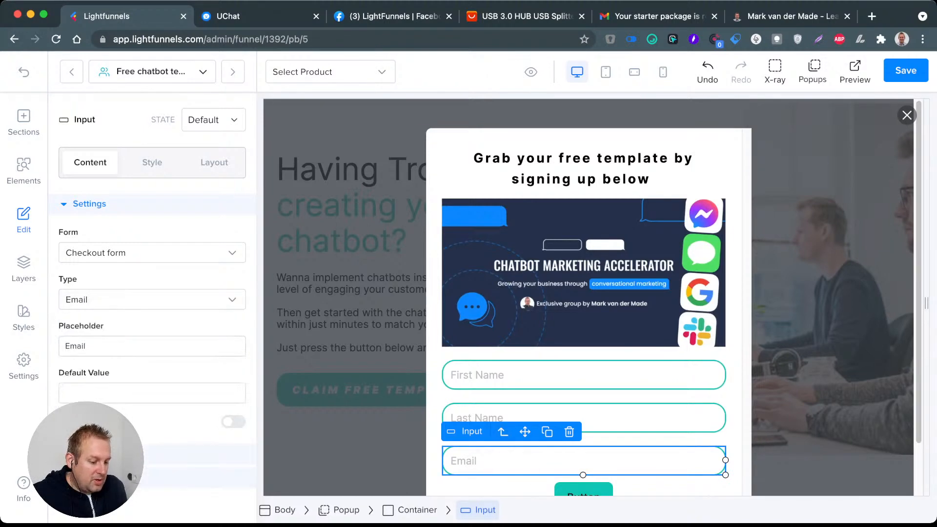
# Step: Duplicate the Email field and change the copy's type to Phone and its placeholder to "Phone"
pyautogui.click(547, 431)
pyautogui.scroll(-3, 547, 431)
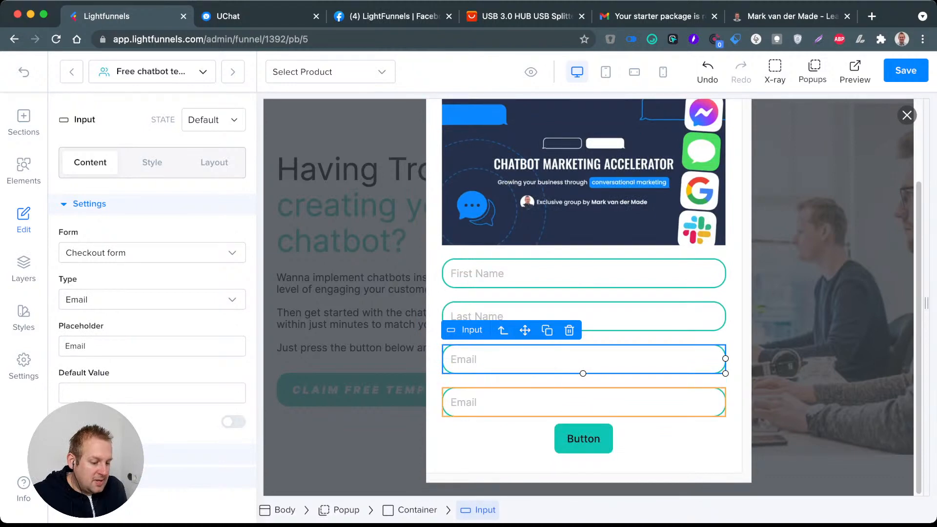
pyautogui.click(547, 402)
pyautogui.click(152, 300)
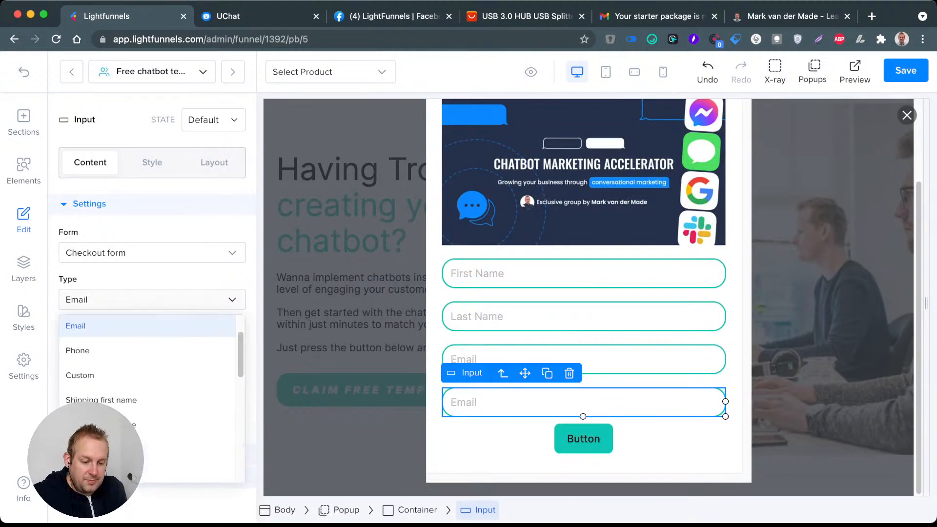
pyautogui.click(78, 350)
pyautogui.click(93, 346)
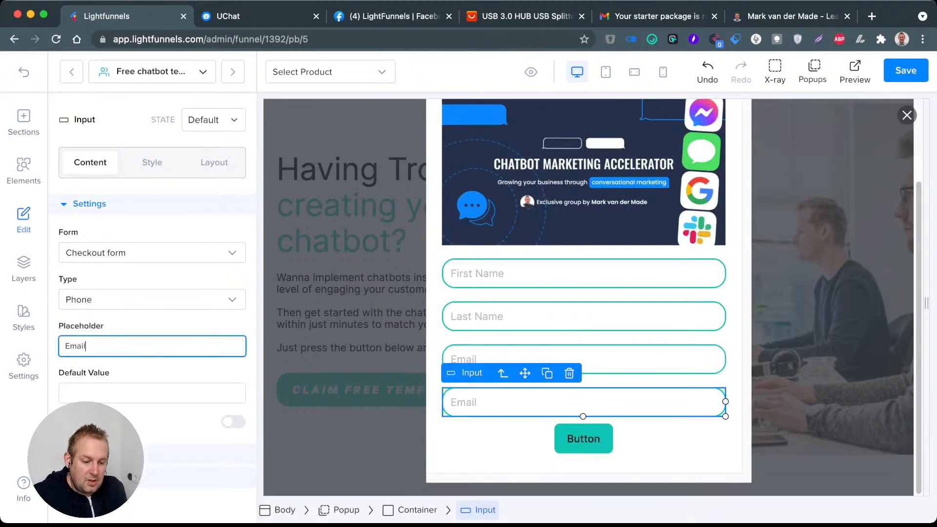
pyautogui.press('super+a')
pyautogui.write('Phone')
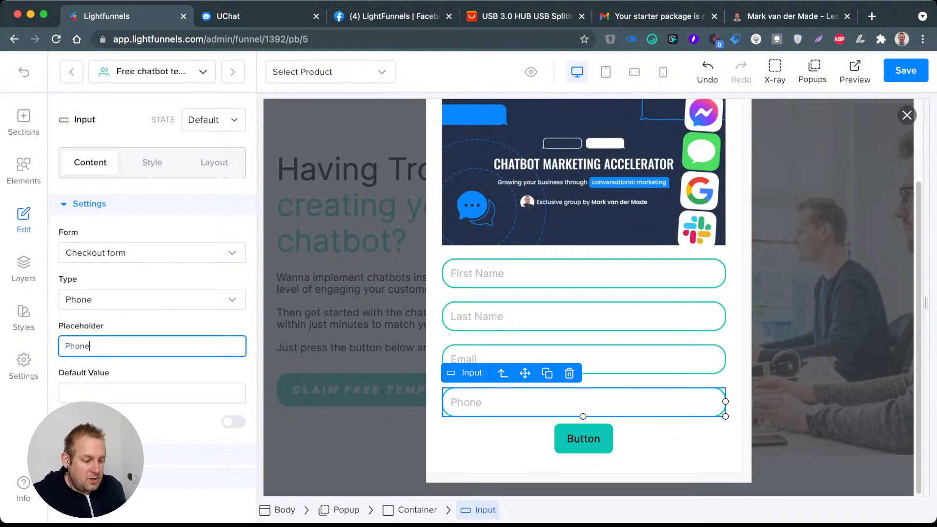
pyautogui.click(605, 358)
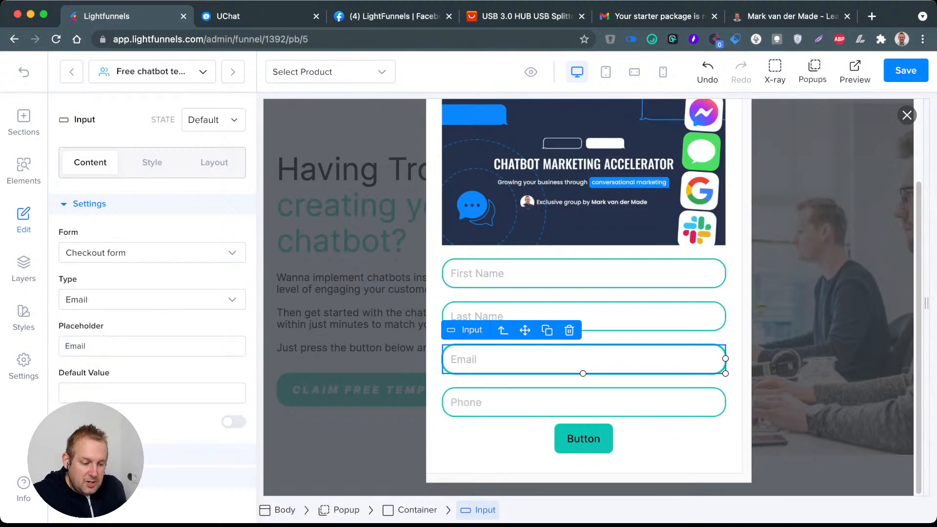
pyautogui.click(586, 402)
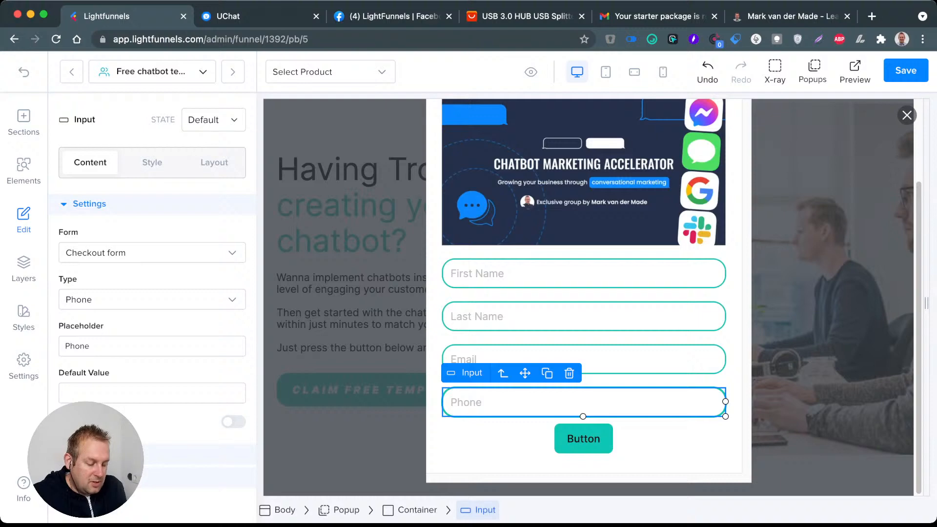
# Step: Replace the text of the button below the input fields with "Grab Starter Package"
pyautogui.click(634, 441)
pyautogui.click(605, 442)
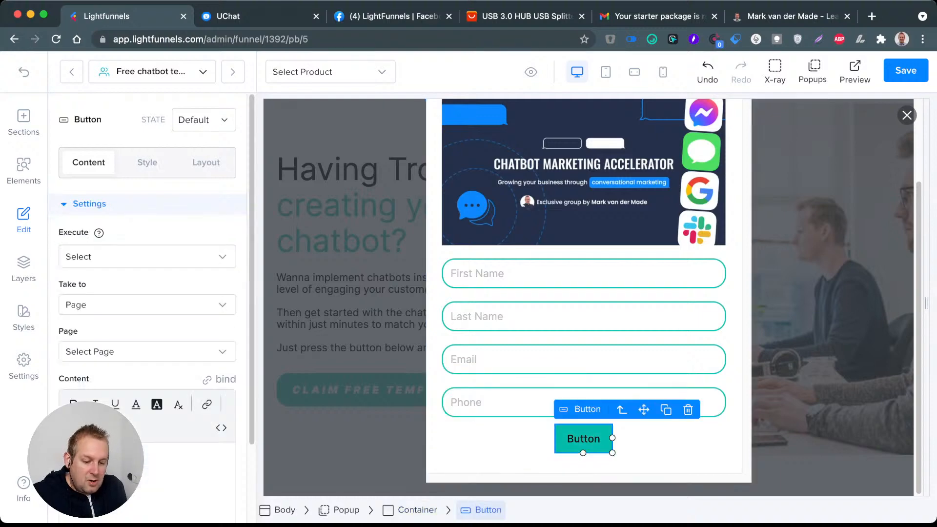
pyautogui.click(92, 458)
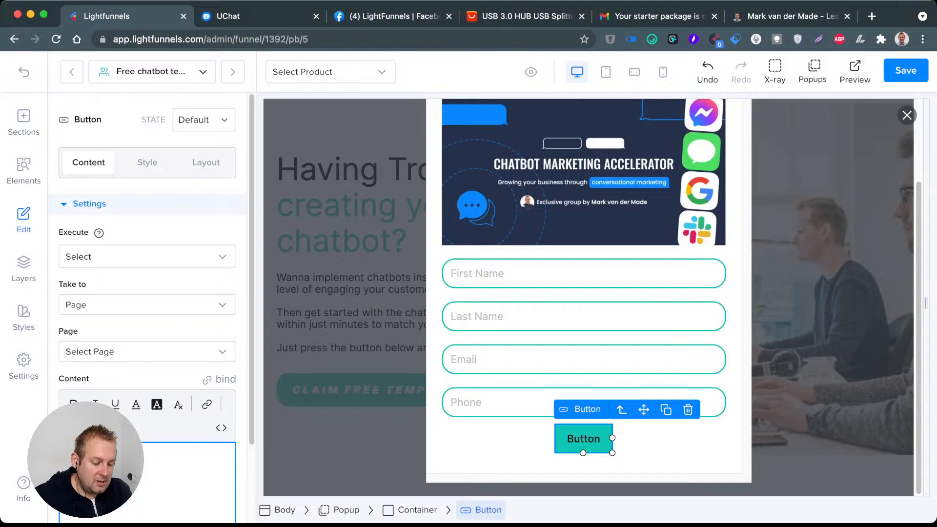
pyautogui.write('Claim')
pyautogui.press('BackSpace')
pyautogui.press('BackSpace')
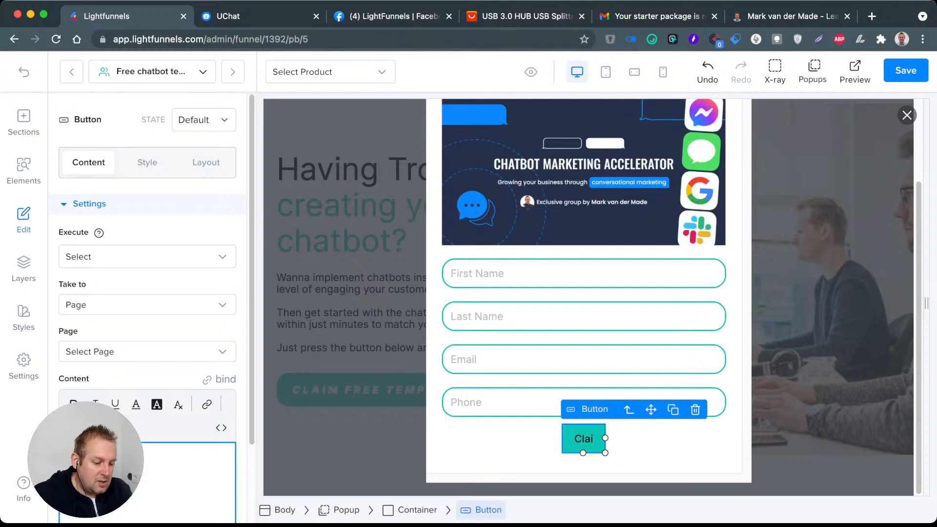
pyautogui.press('BackSpace')
pyautogui.press('BackSpace')
pyautogui.press('BackSpace')
pyautogui.press('BackSpace')
pyautogui.write('G')
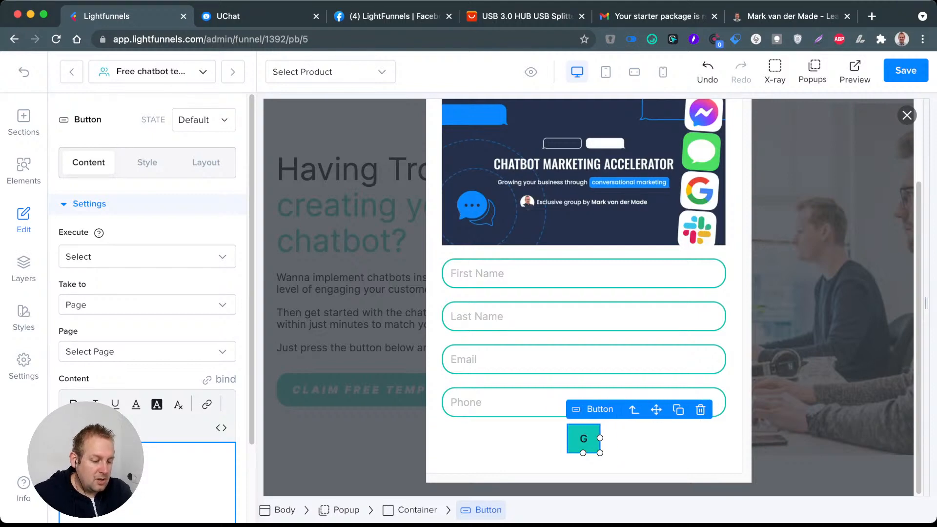
pyautogui.write('rab fre')
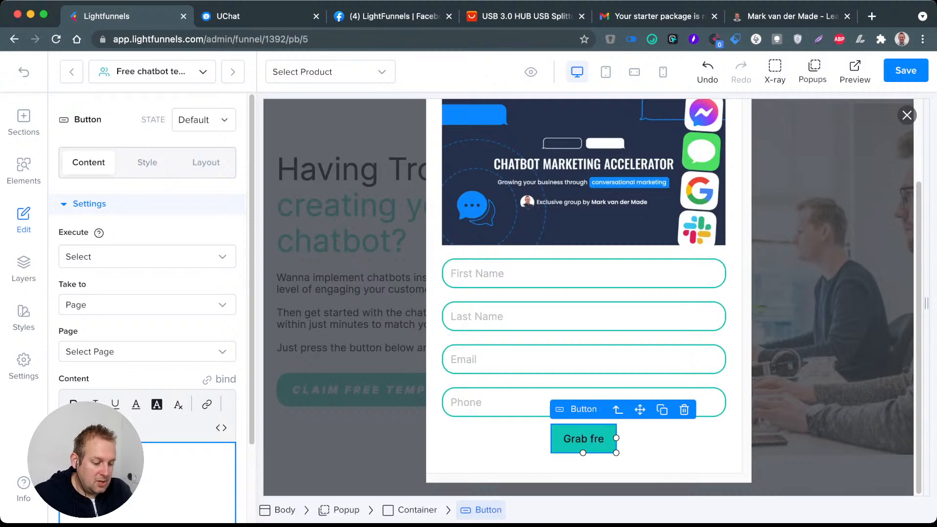
pyautogui.write('e Template')
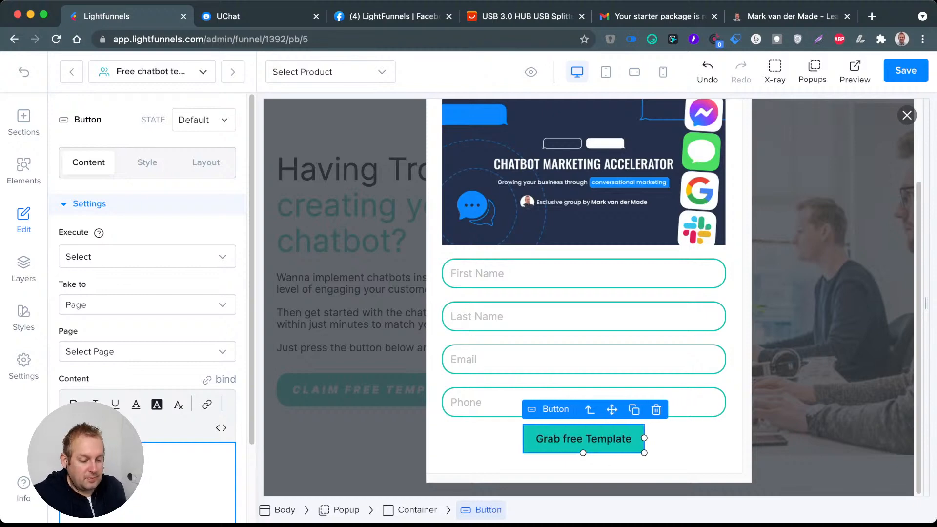
pyautogui.press('BackSpace')
pyautogui.press('BackSpace')
pyautogui.press('BackSpace')
pyautogui.press('BackSpace')
pyautogui.press('BackSpace')
pyautogui.press('BackSpace')
pyautogui.press('BackSpace')
pyautogui.press('BackSpace')
pyautogui.press('BackSpace')
pyautogui.press('BackSpace')
pyautogui.press('BackSpace')
pyautogui.press('BackSpace')
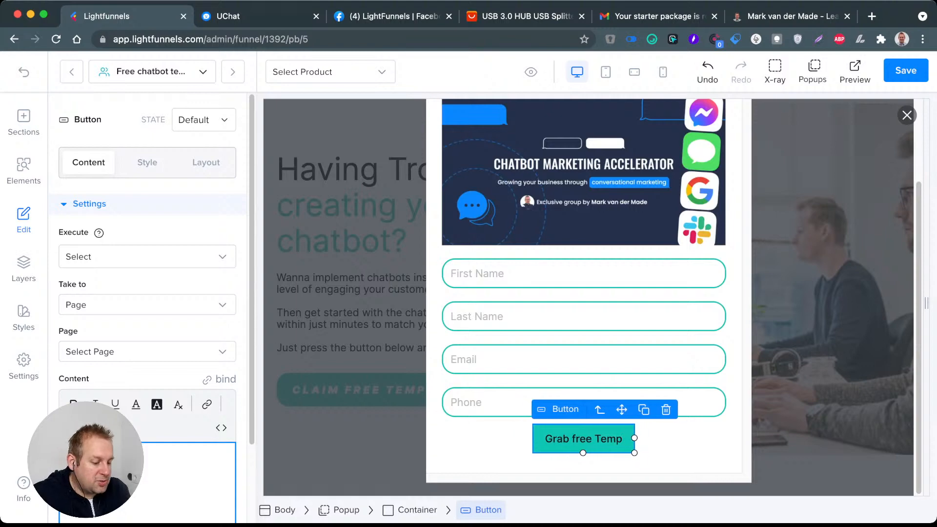
pyautogui.press('BackSpace')
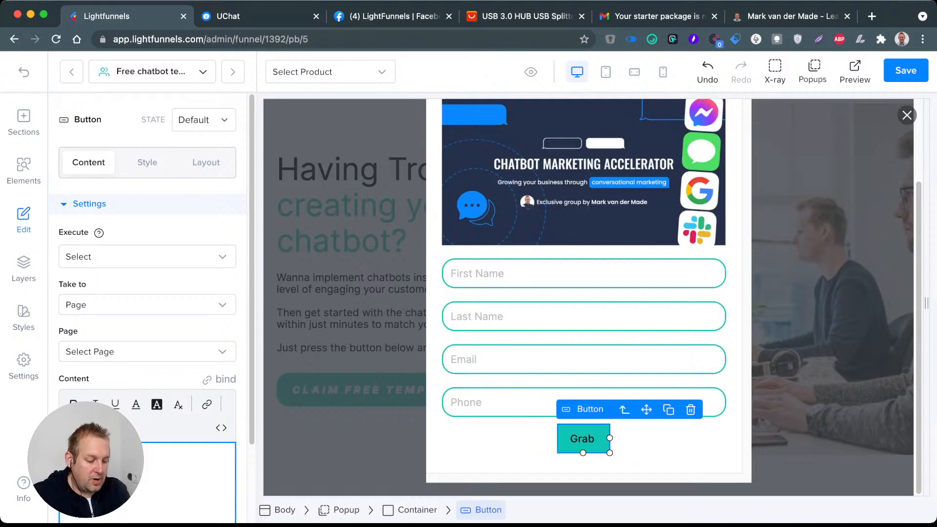
pyautogui.write('Starter Package')
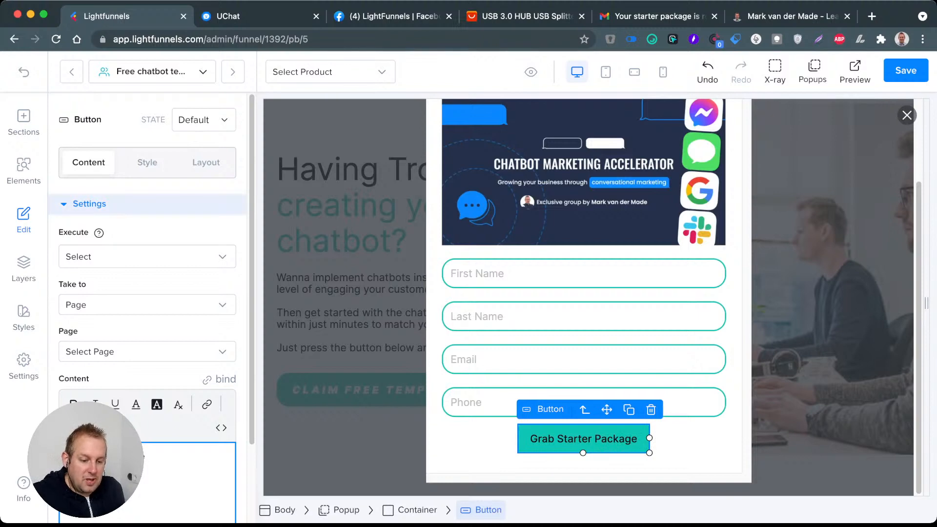
# Step: Try the saved Outline color style on the button's text
pyautogui.click(147, 163)
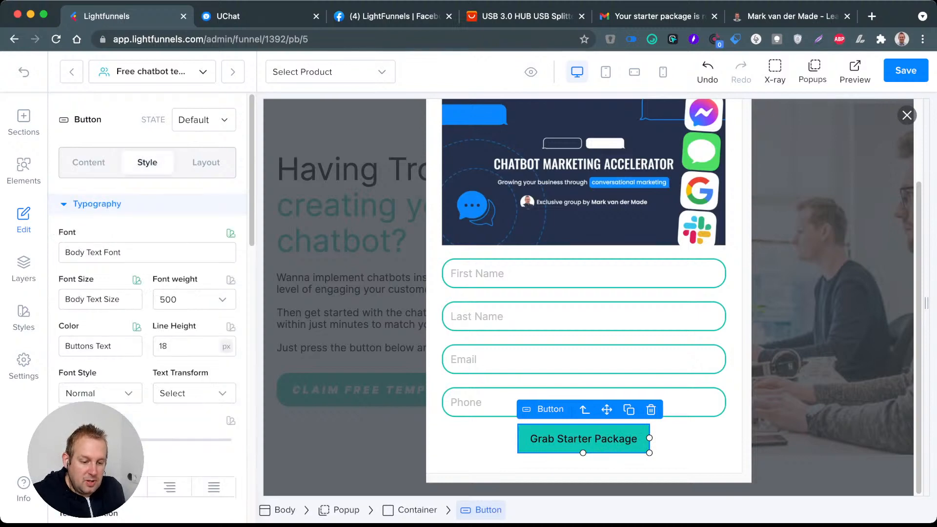
pyautogui.click(100, 346)
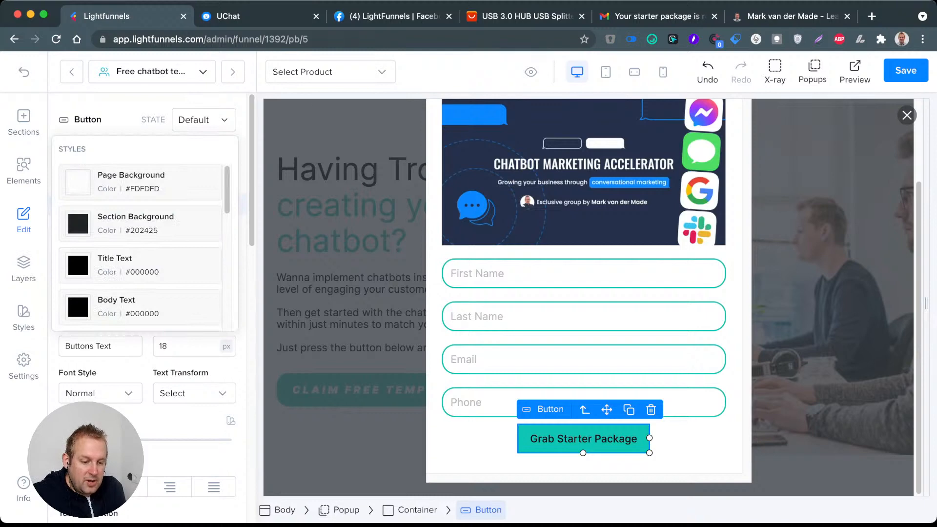
pyautogui.scroll(-10, 141, 244)
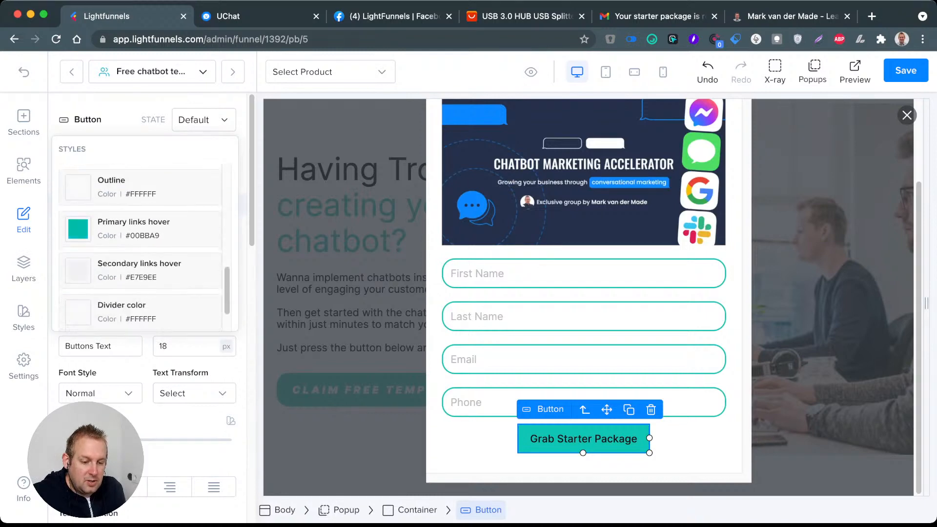
pyautogui.click(112, 186)
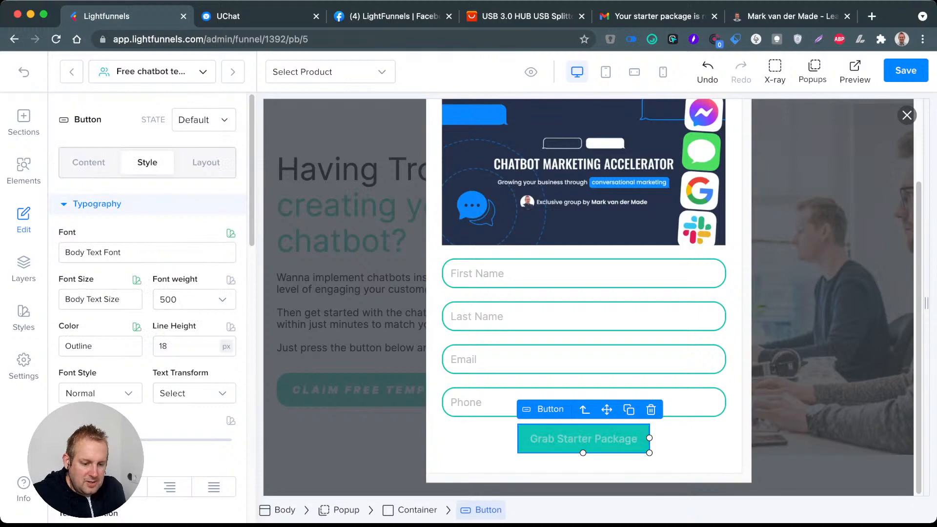
pyautogui.click(100, 299)
pyautogui.scroll(-1, 100, 299)
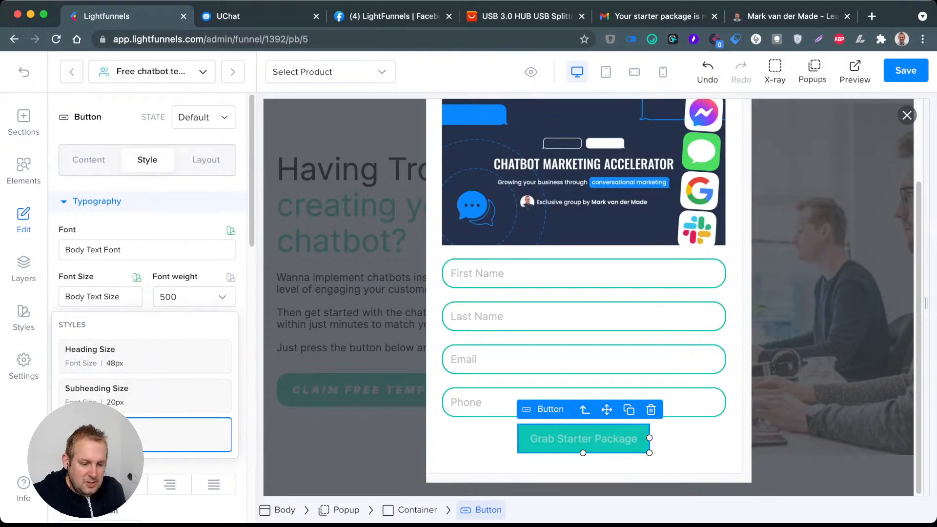
pyautogui.click(100, 298)
# Step: Set the button's text color to the saved Text Input style
pyautogui.click(101, 344)
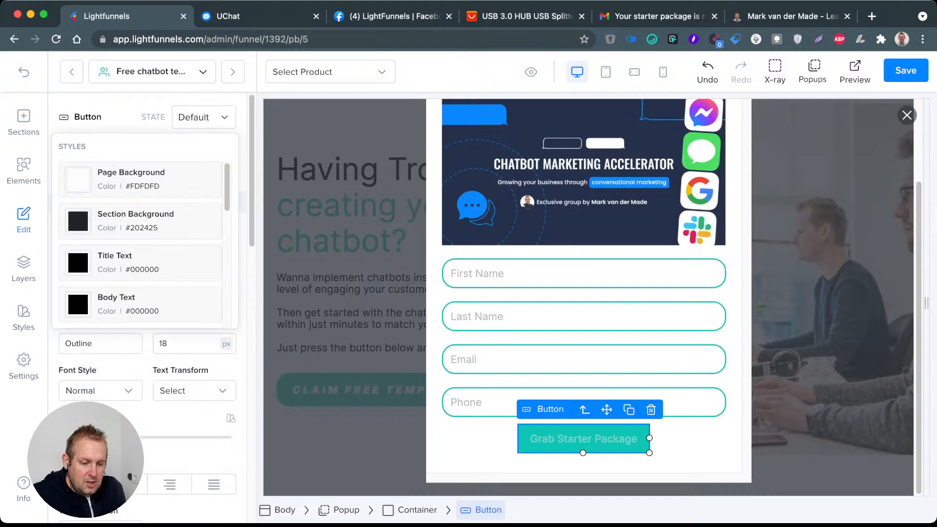
pyautogui.scroll(-10, 140, 241)
pyautogui.click(142, 303)
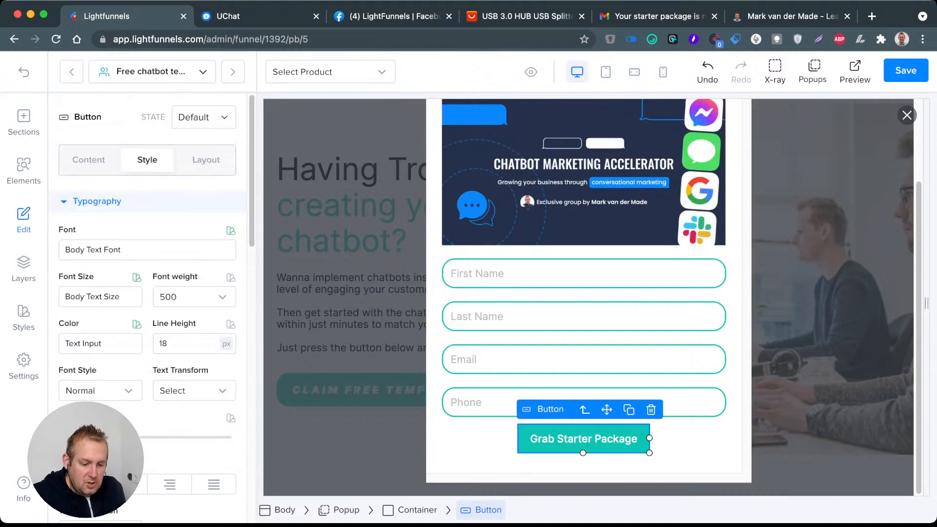
# Step: Set the Grab Starter Package button's border radius to 20 px and open its content settings
pyautogui.scroll(-7, 147, 312)
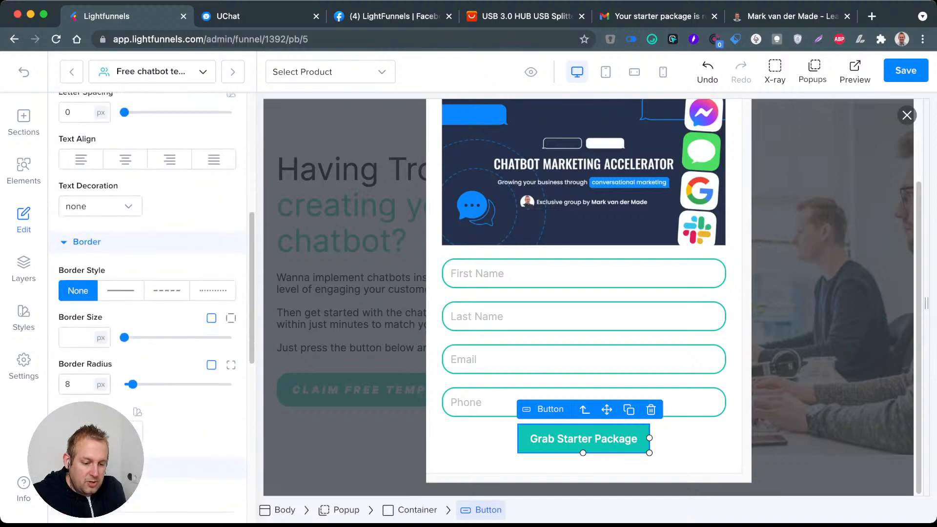
pyautogui.doubleClick(68, 384)
pyautogui.write('20')
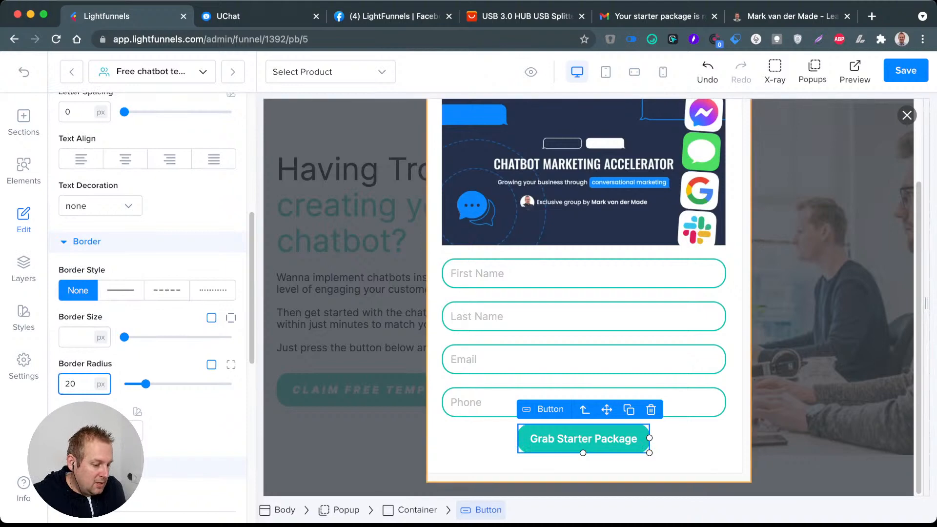
pyautogui.click(673, 454)
pyautogui.click(593, 440)
pyautogui.click(88, 162)
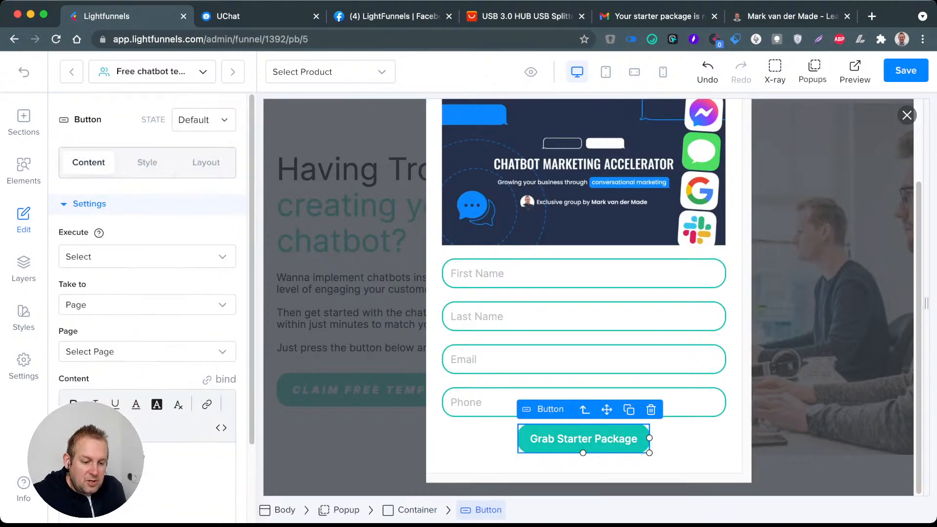
# Step: Set the Grab Starter Package button to execute Collect lead and take visitors to an external page
pyautogui.click(147, 257)
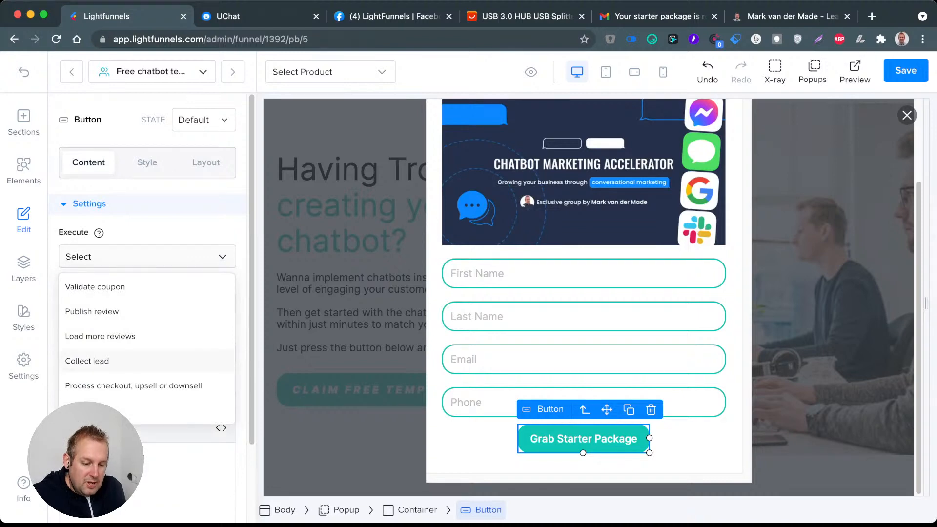
pyautogui.click(87, 360)
pyautogui.click(147, 304)
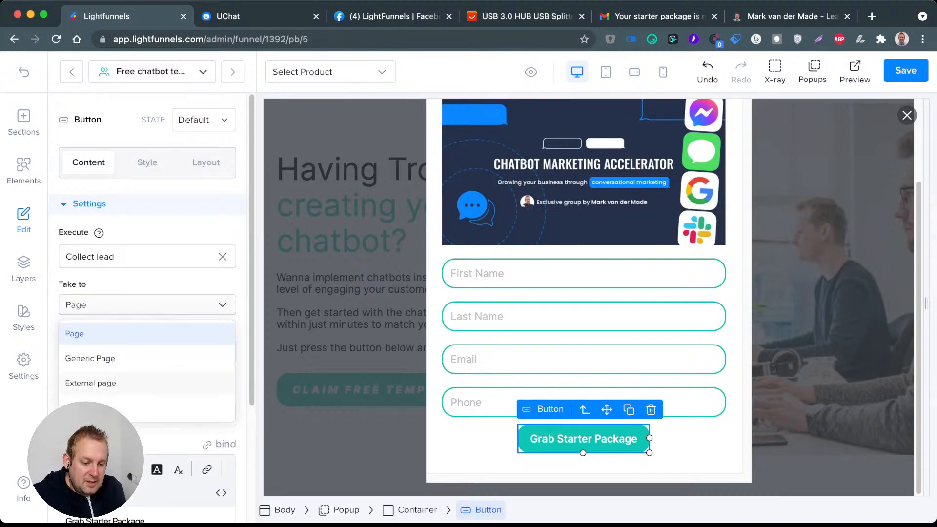
pyautogui.click(87, 387)
# Step: Switch to UChat and copy the Facebook page URL of the Lightfunnels opt-in flow
pyautogui.click(97, 351)
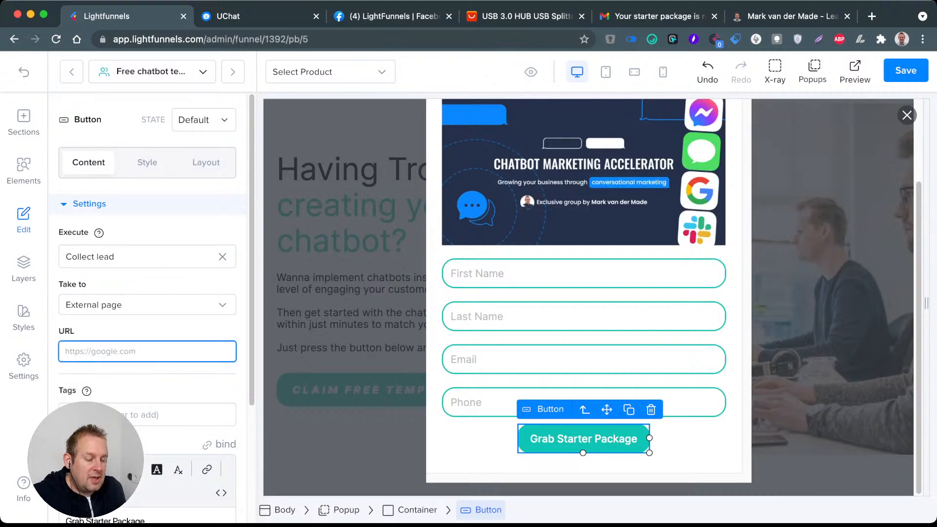
pyautogui.click(228, 16)
pyautogui.click(195, 114)
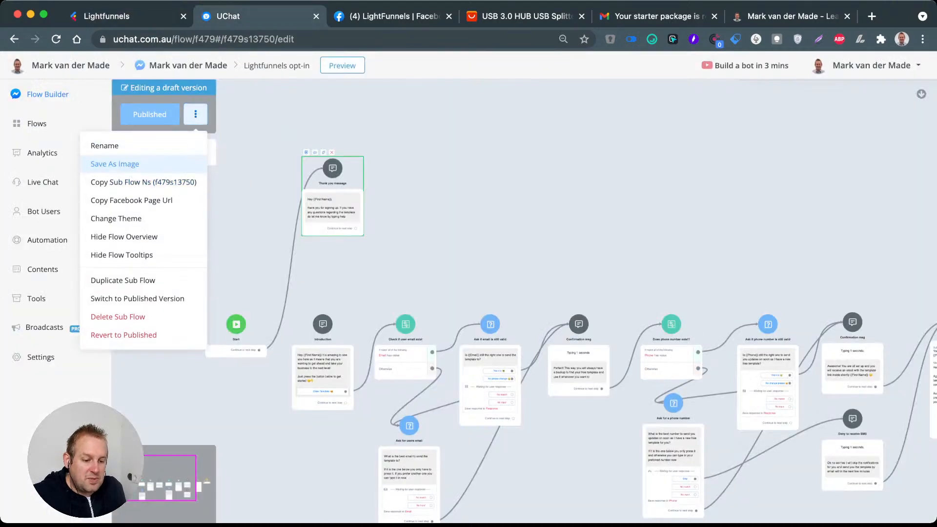
pyautogui.click(132, 200)
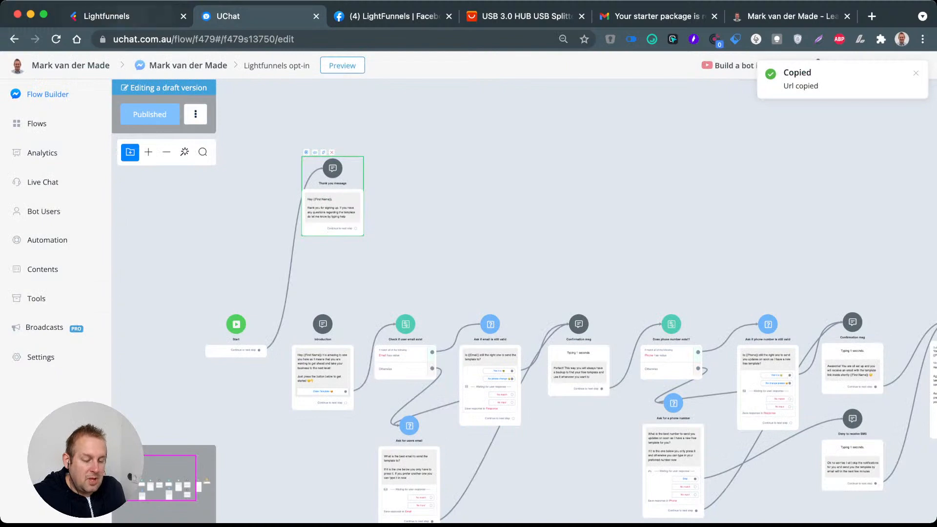
# Step: Back in Lightfunnels, paste the copied link as the button's URL, remove its "__draft" ending, and save the page
pyautogui.click(130, 16)
pyautogui.press('super+v')
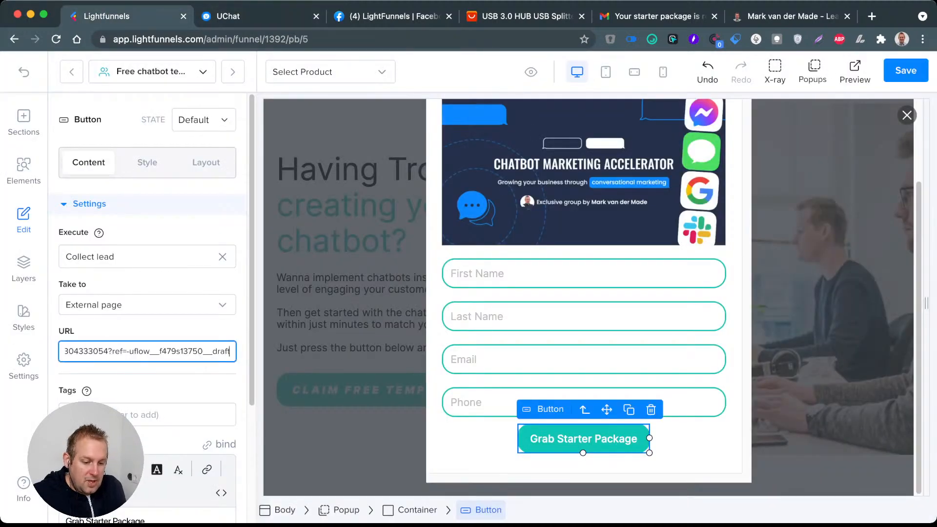
pyautogui.press('BackSpace')
pyautogui.press('BackSpace')
pyautogui.press('BackSpace')
pyautogui.press('BackSpace')
pyautogui.press('BackSpace')
pyautogui.press('BackSpace')
pyautogui.press('BackSpace')
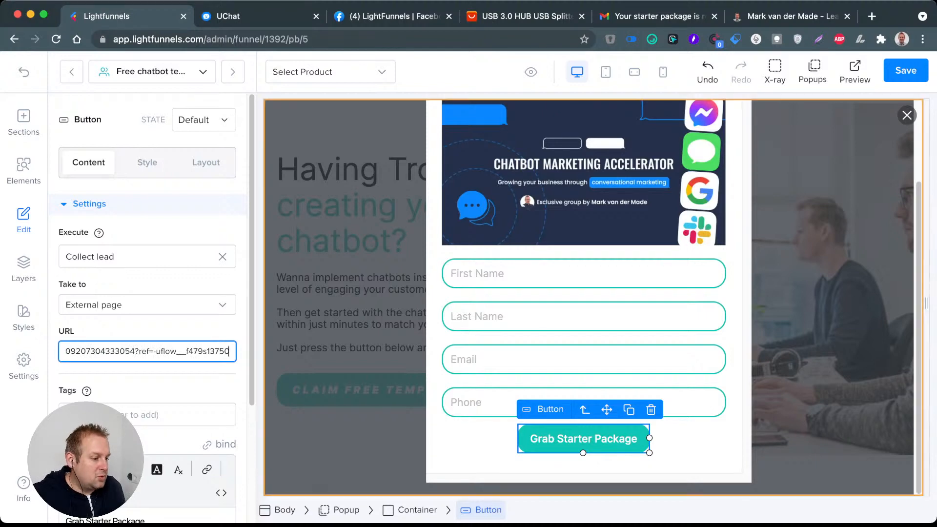
pyautogui.press('super+s')
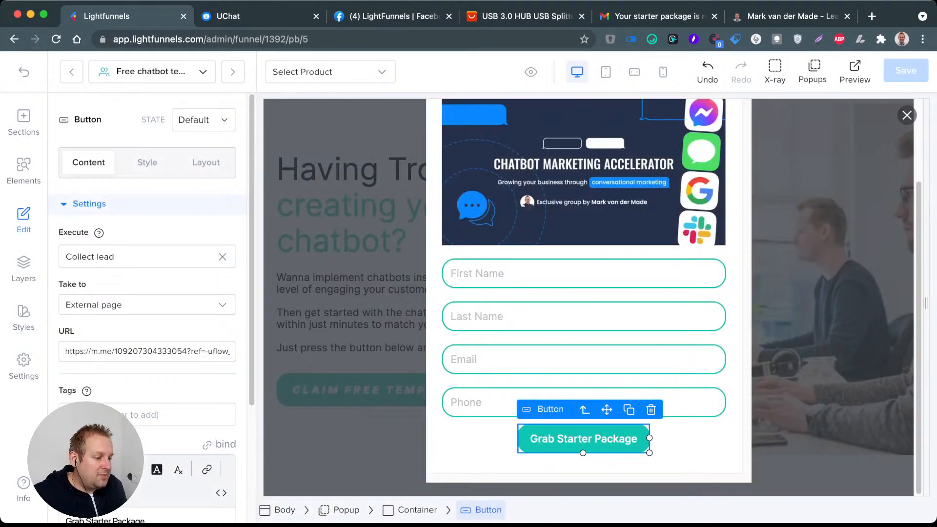
# Step: Hide the popup in the editor and preview the funnel page
pyautogui.click(813, 72)
pyautogui.click(839, 107)
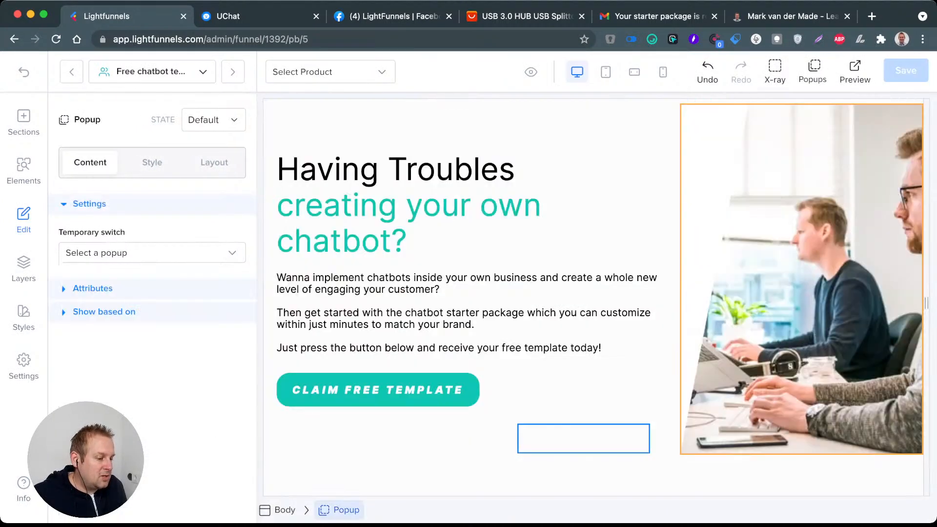
pyautogui.click(576, 409)
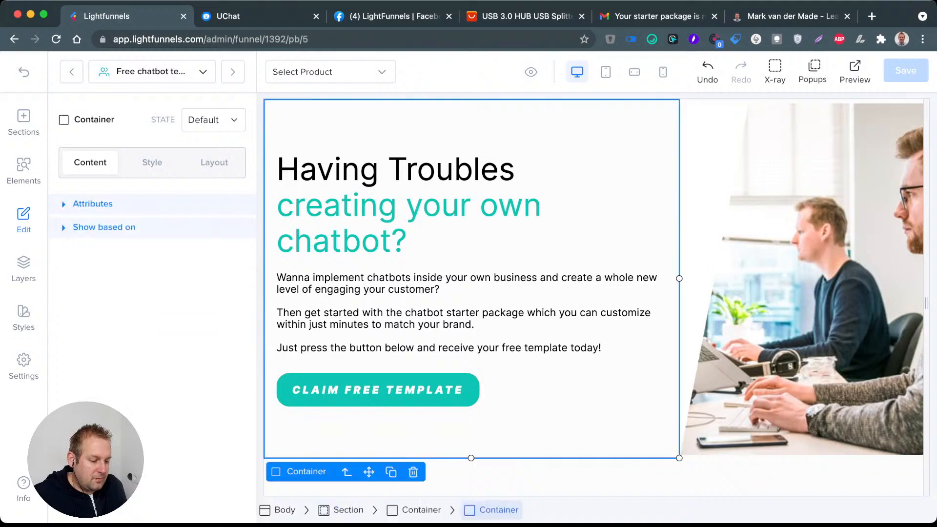
pyautogui.click(569, 396)
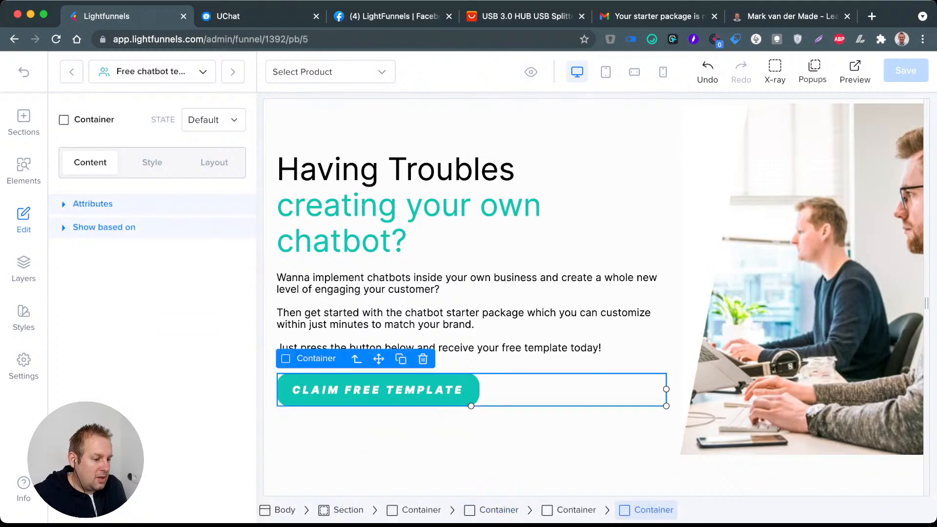
pyautogui.click(855, 72)
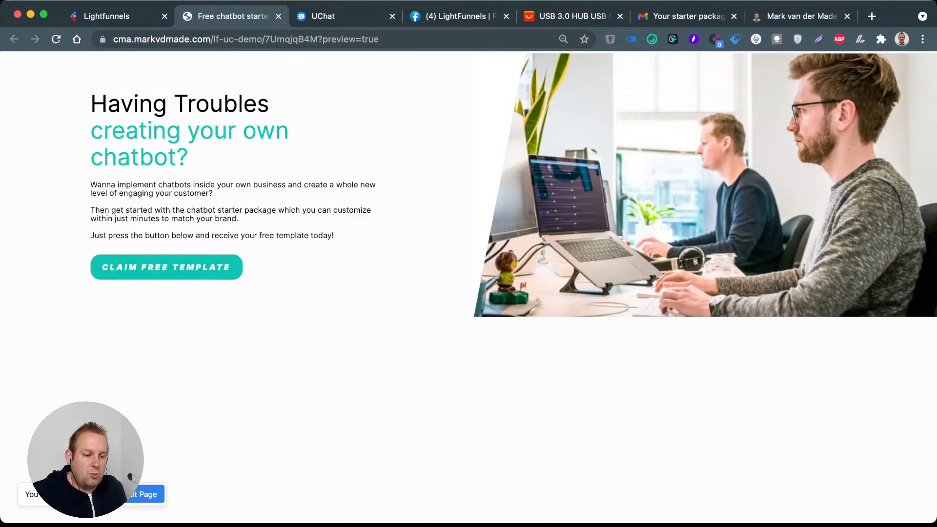
# Step: Back in the editor, make the CLAIM FREE TEMPLATE button open Popup(1) and save the page
pyautogui.click(137, 16)
pyautogui.click(378, 390)
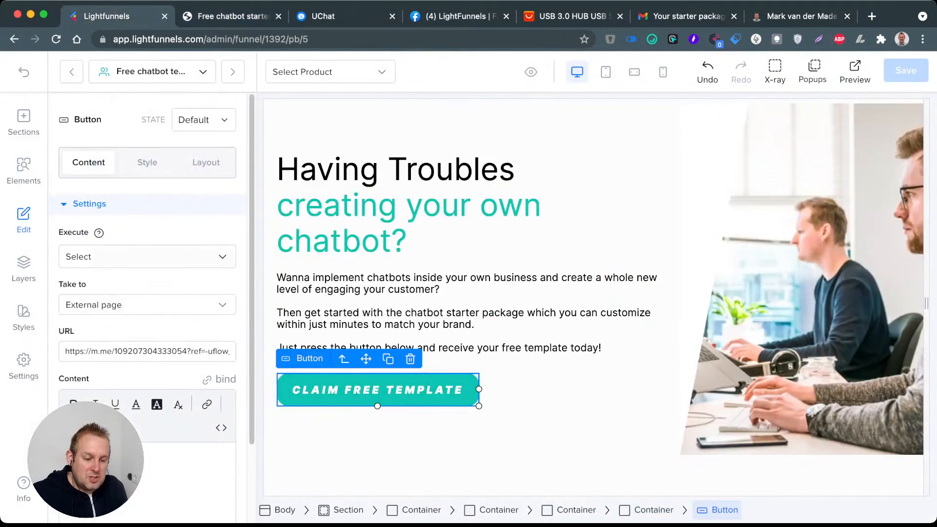
pyautogui.click(147, 256)
pyautogui.click(147, 257)
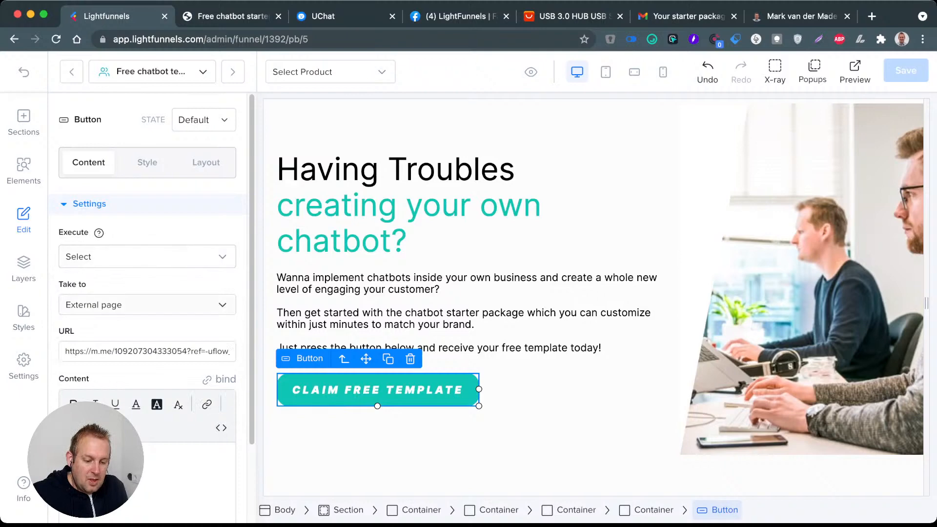
pyautogui.click(147, 305)
pyautogui.click(164, 408)
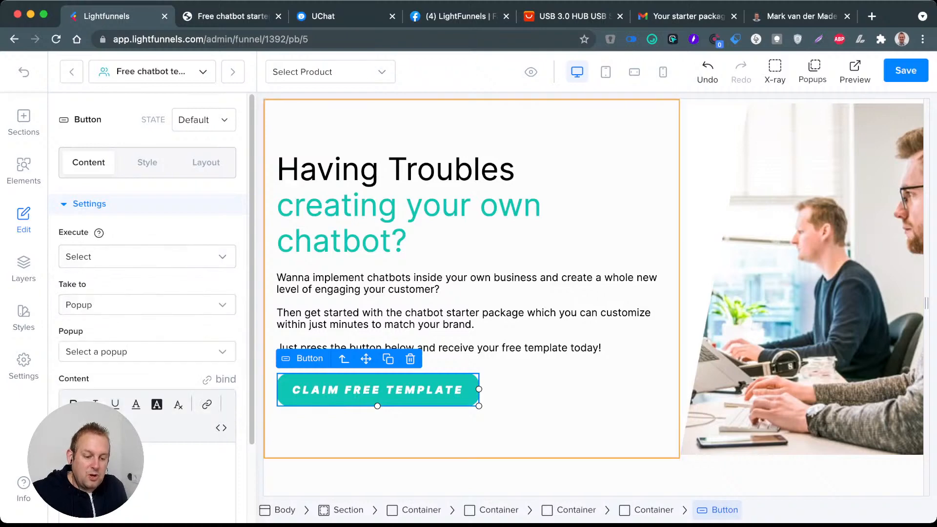
pyautogui.click(147, 351)
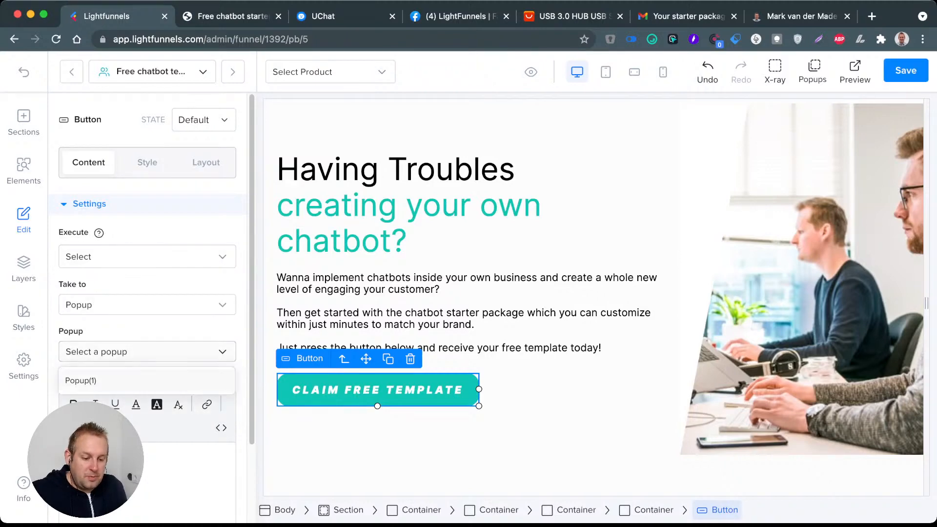
pyautogui.click(88, 378)
pyautogui.click(906, 70)
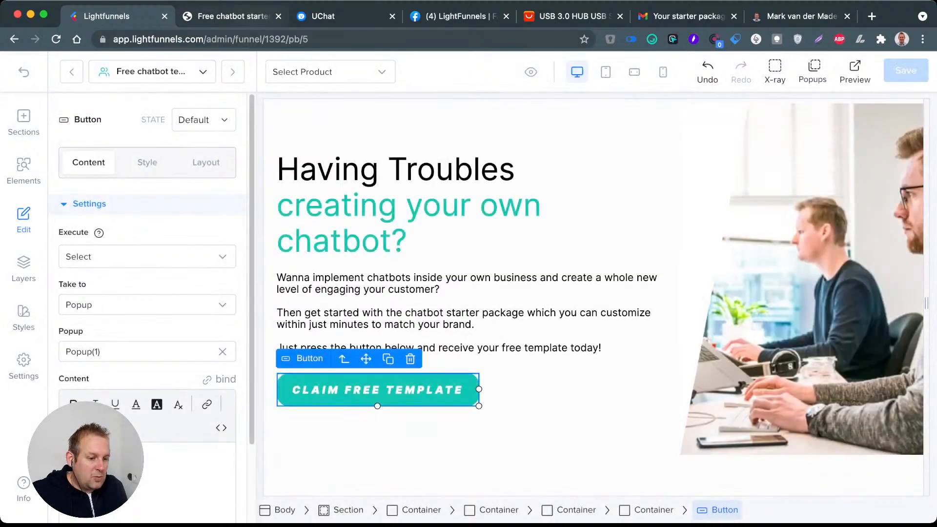
# Step: Reload the page preview and test the CLAIM FREE TEMPLATE button
pyautogui.click(232, 17)
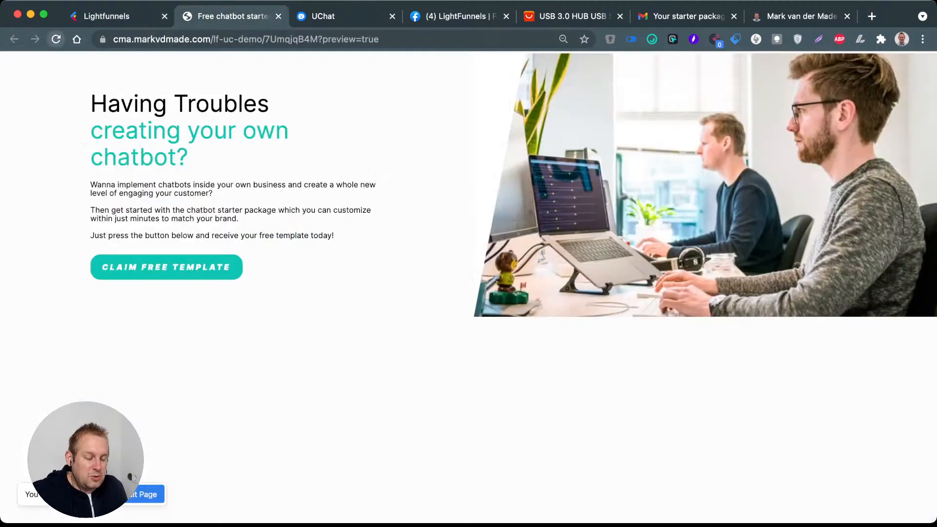
pyautogui.click(56, 39)
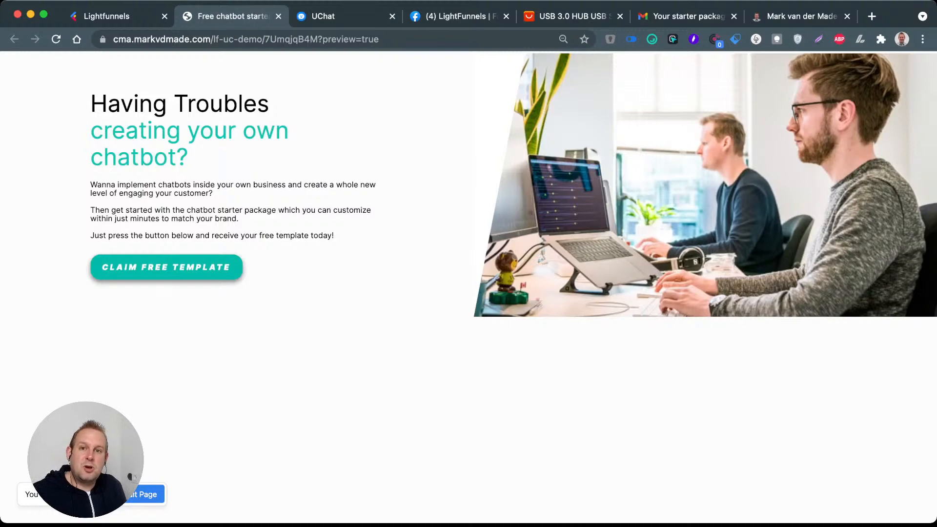
pyautogui.click(166, 267)
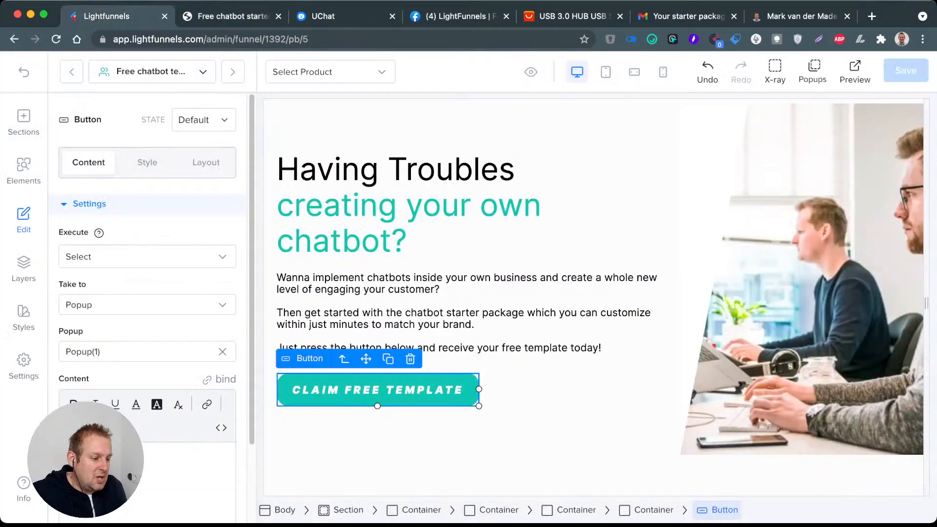
# Step: Show Popup(1) in the editor, set its container's width to 750 px, and save the page
pyautogui.click(131, 17)
pyautogui.click(812, 72)
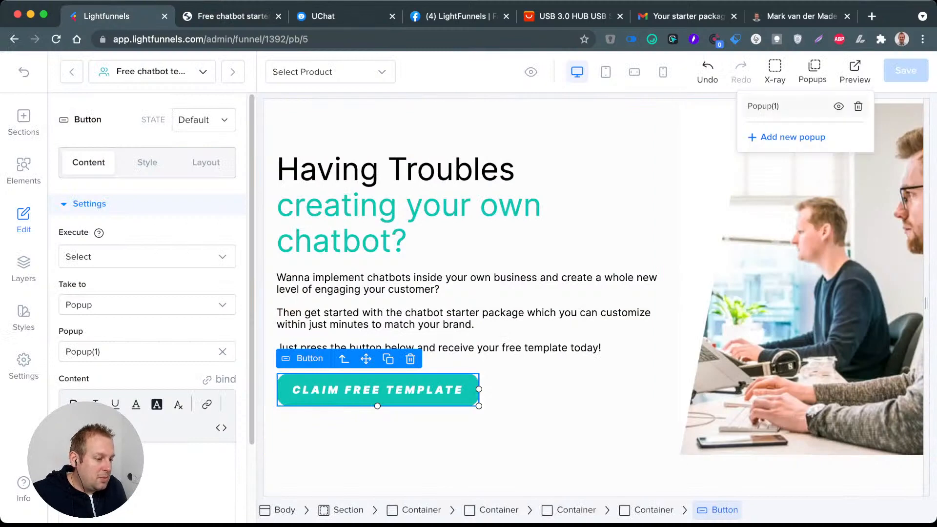
pyautogui.click(839, 107)
pyautogui.click(733, 185)
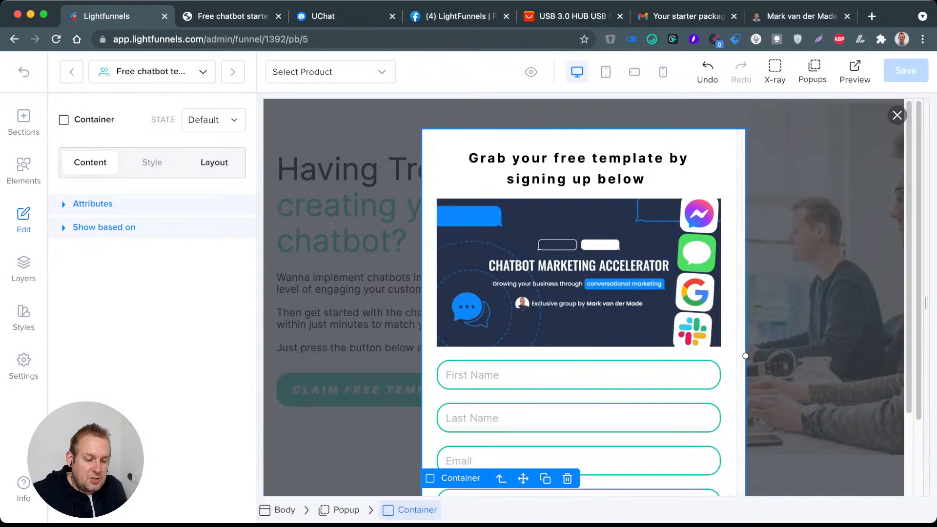
pyautogui.click(214, 162)
pyautogui.click(152, 162)
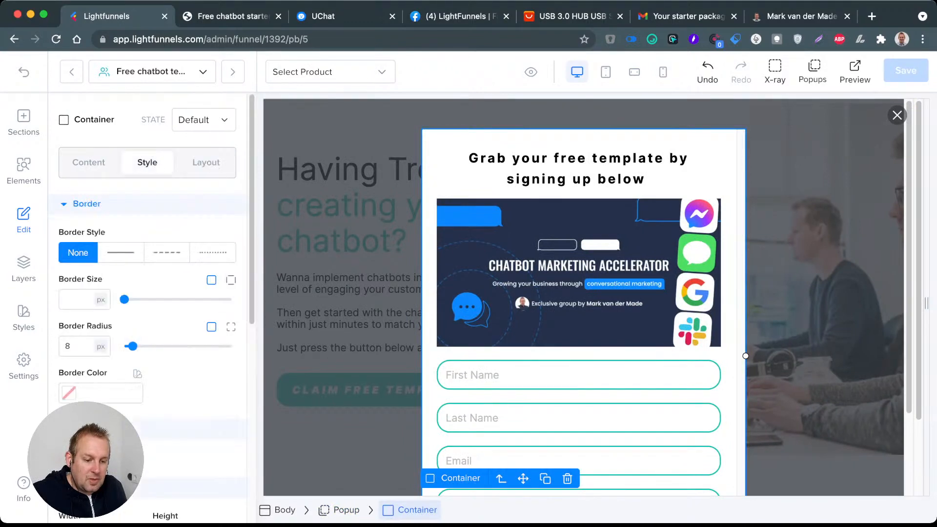
pyautogui.scroll(-3, 152, 244)
pyautogui.scroll(-1, 147, 307)
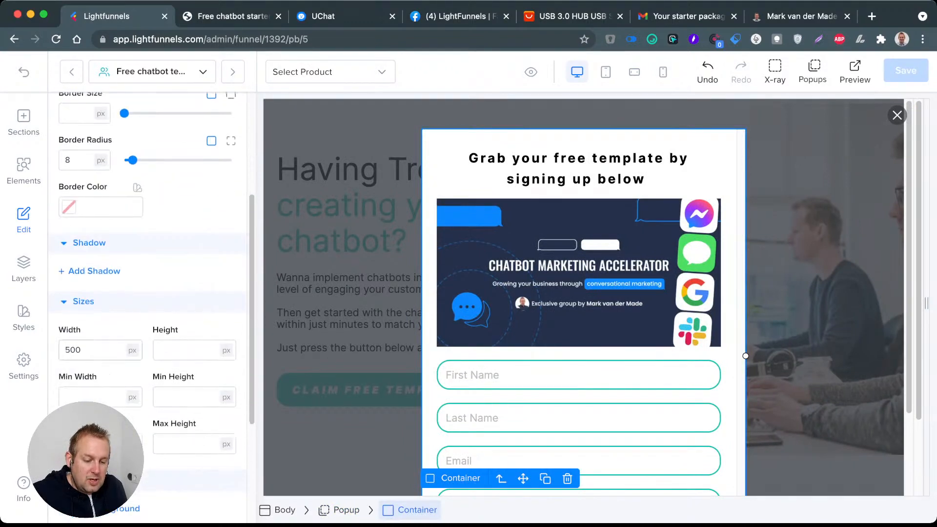
pyautogui.doubleClick(74, 350)
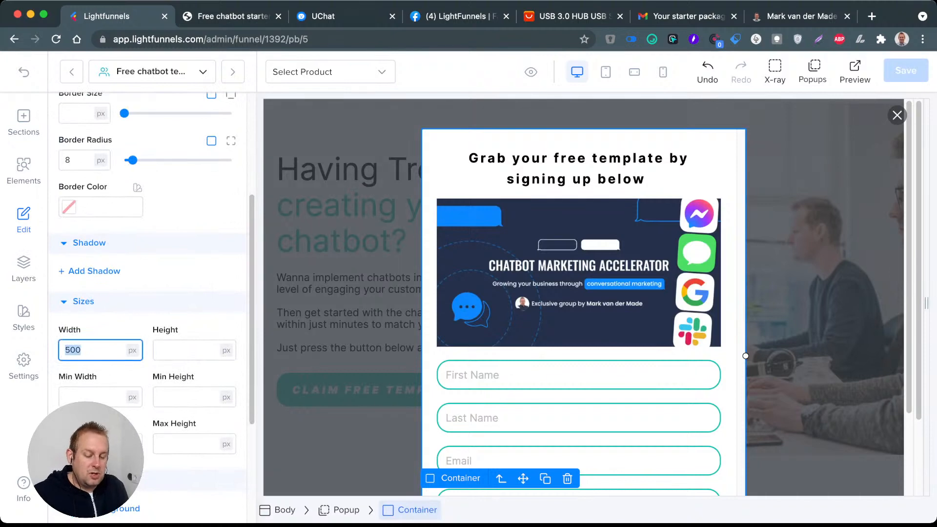
pyautogui.write('750')
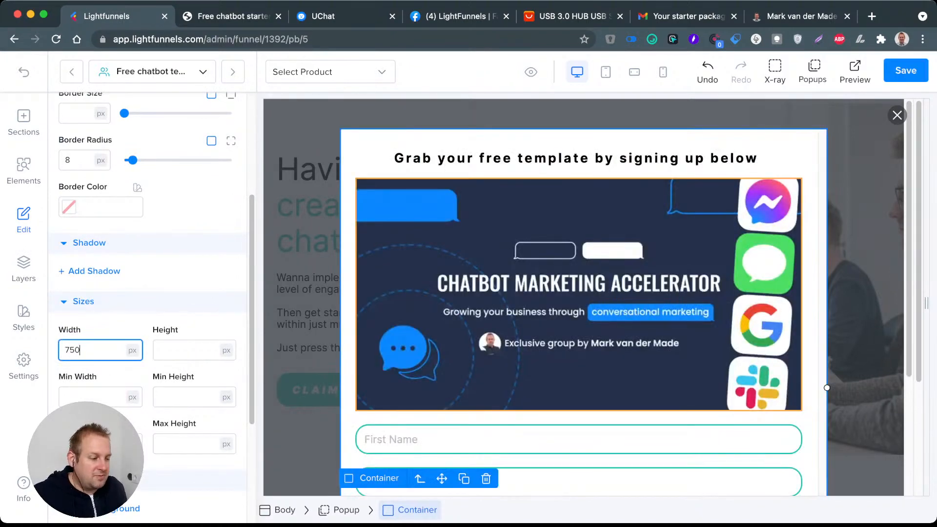
pyautogui.click(906, 70)
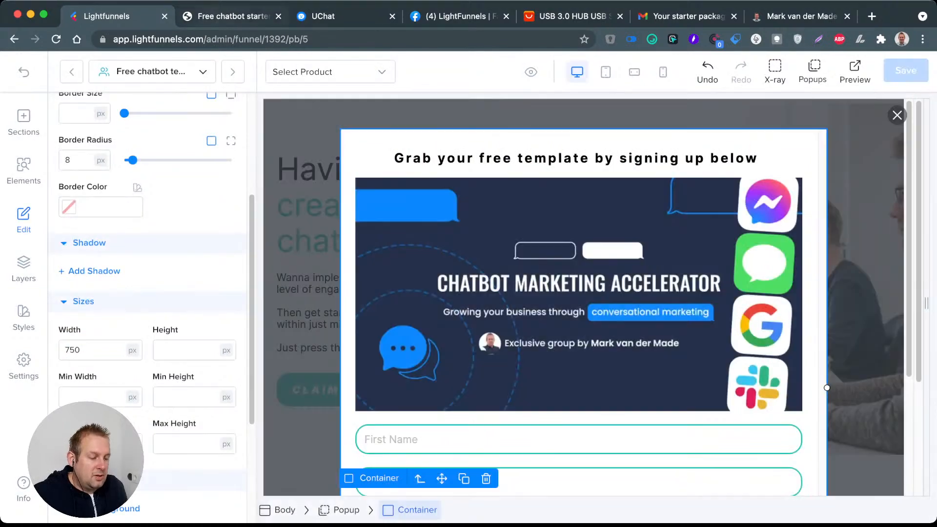
# Step: Check the popup's new width in the reloaded preview and return to the editor
pyautogui.click(225, 18)
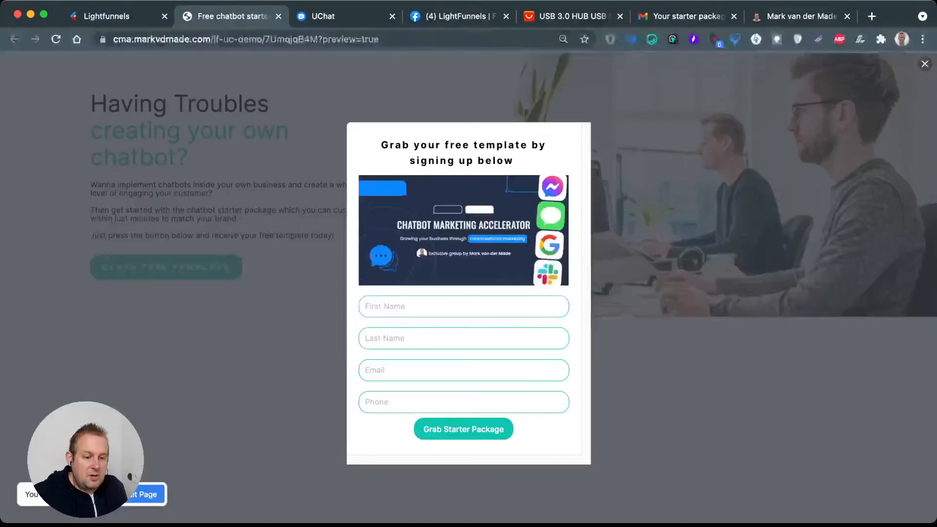
pyautogui.click(55, 39)
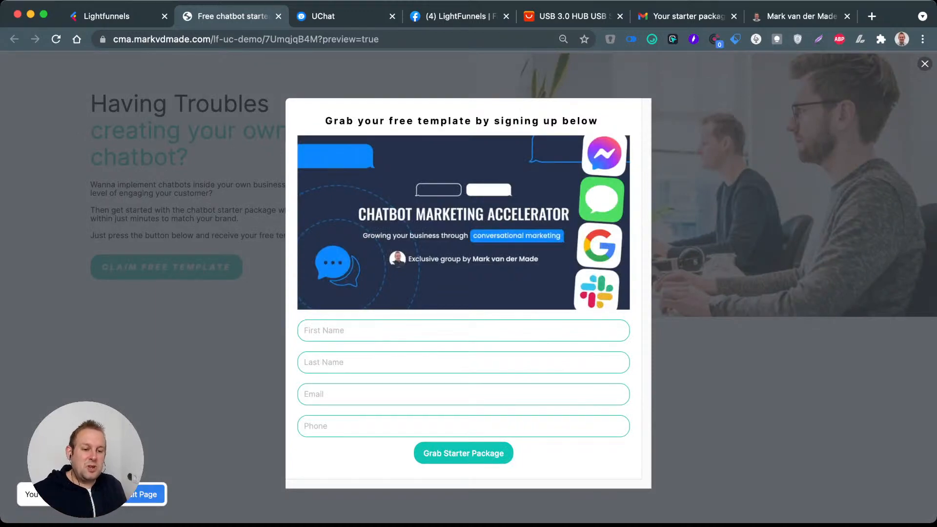
pyautogui.click(112, 16)
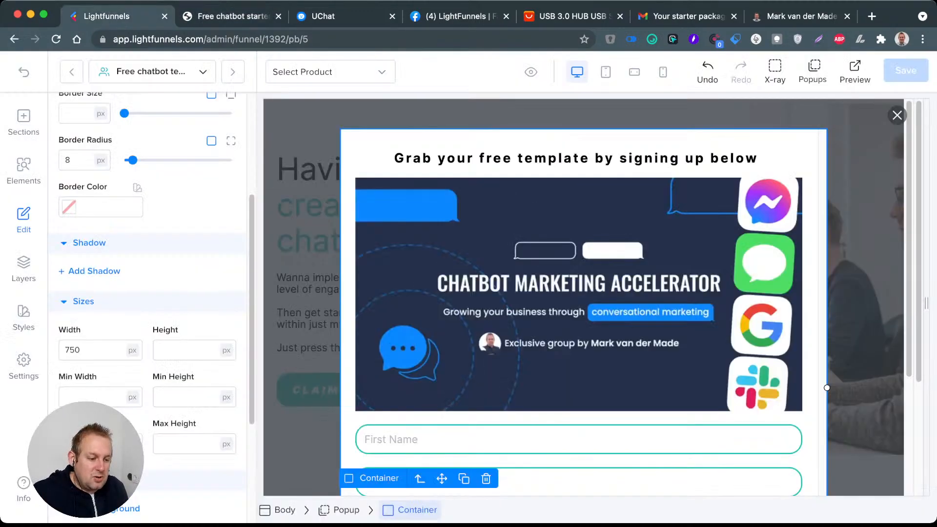
# Step: Try the Flash animation on the popup's container
pyautogui.scroll(-4, 151, 307)
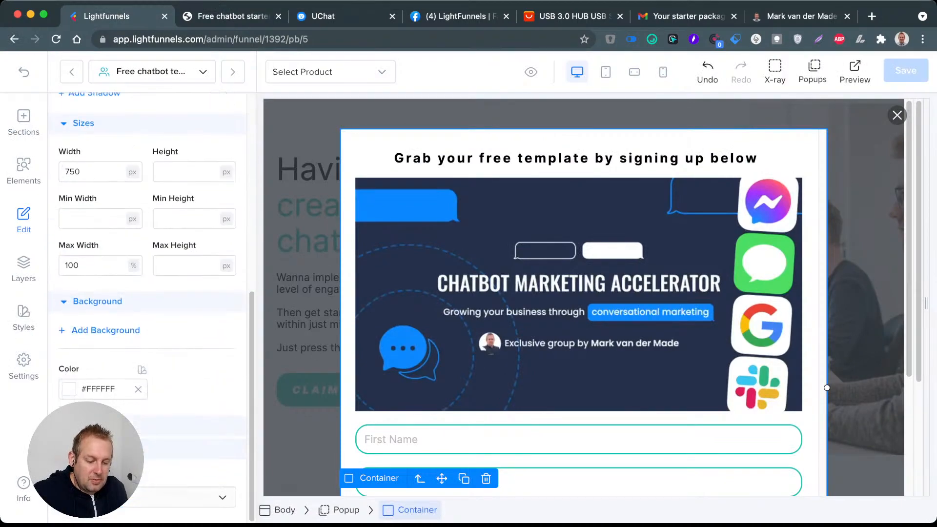
pyautogui.click(214, 497)
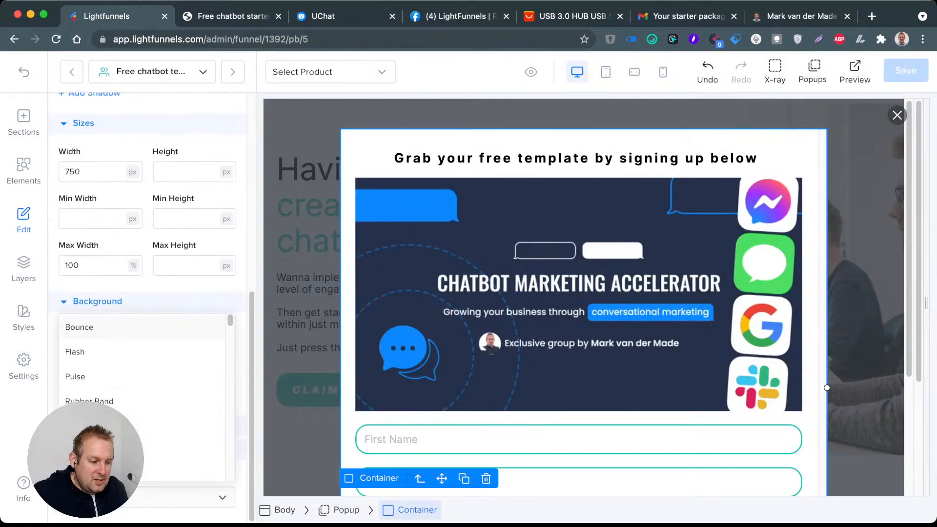
pyautogui.click(98, 352)
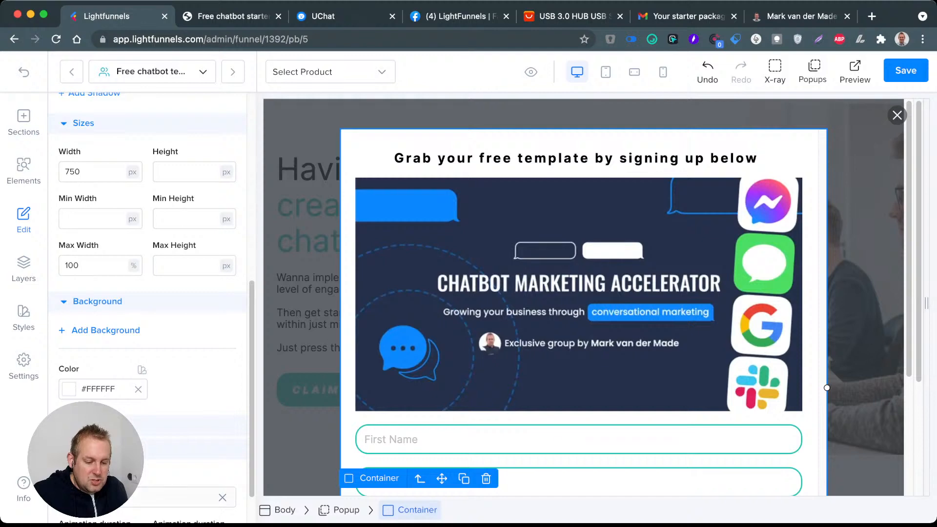
# Step: Set the animation of the popup's container to Swing
pyautogui.scroll(-1, 151, 351)
pyautogui.click(181, 450)
pyautogui.scroll(-2, 141, 373)
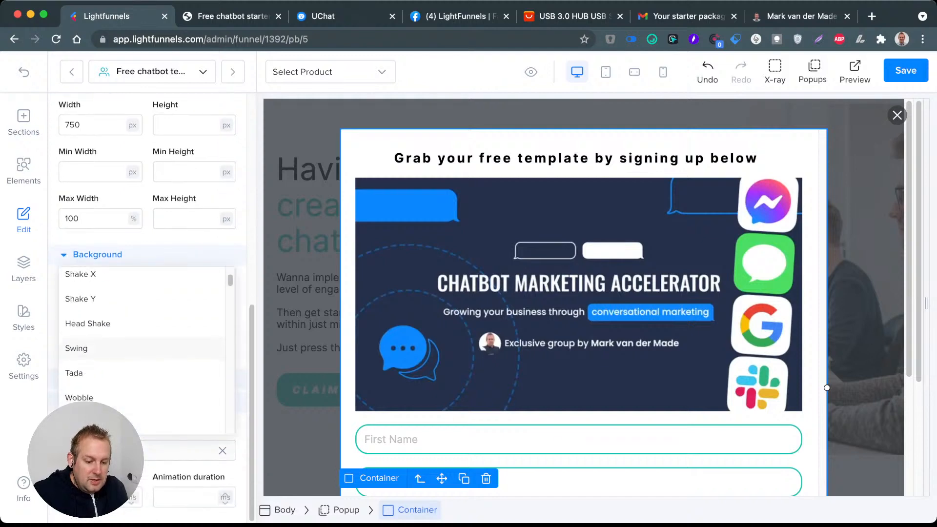
pyautogui.click(98, 347)
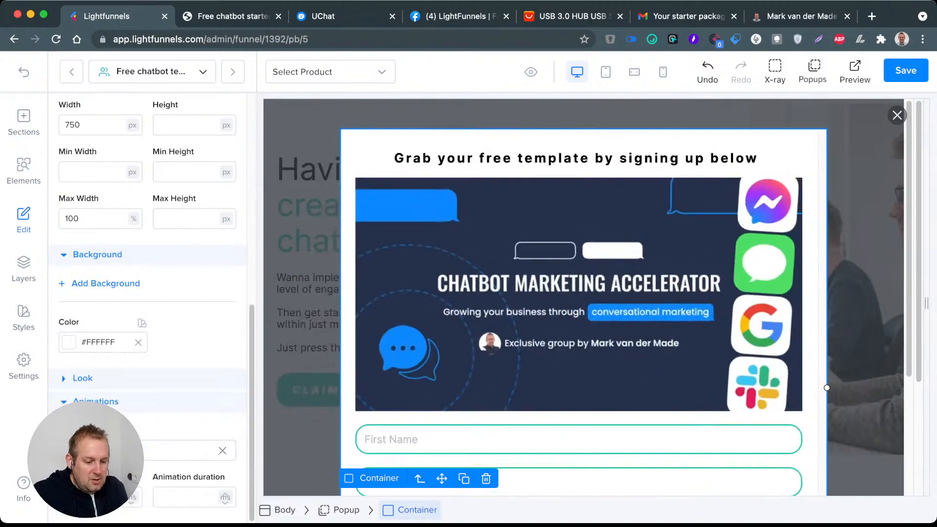
# Step: Set the animation of the popup's container to Fade In Up and save the page
pyautogui.click(127, 450)
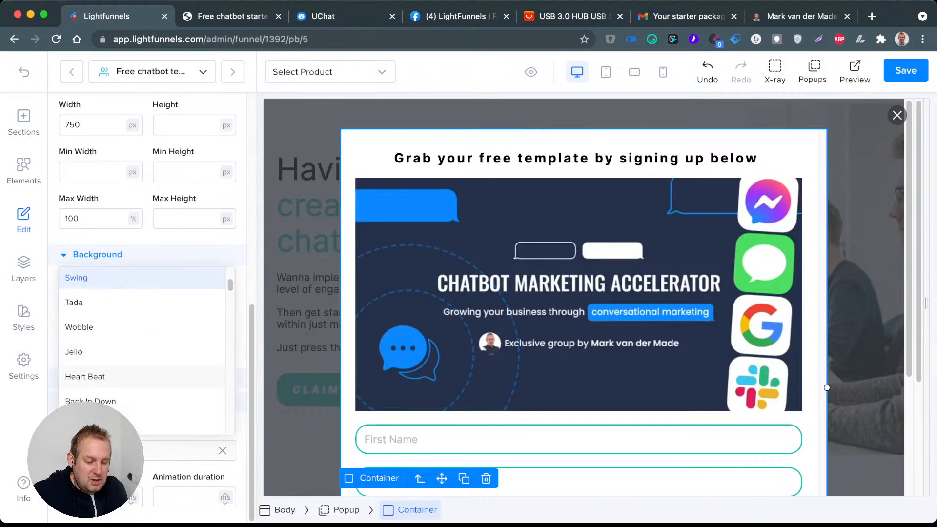
pyautogui.click(93, 376)
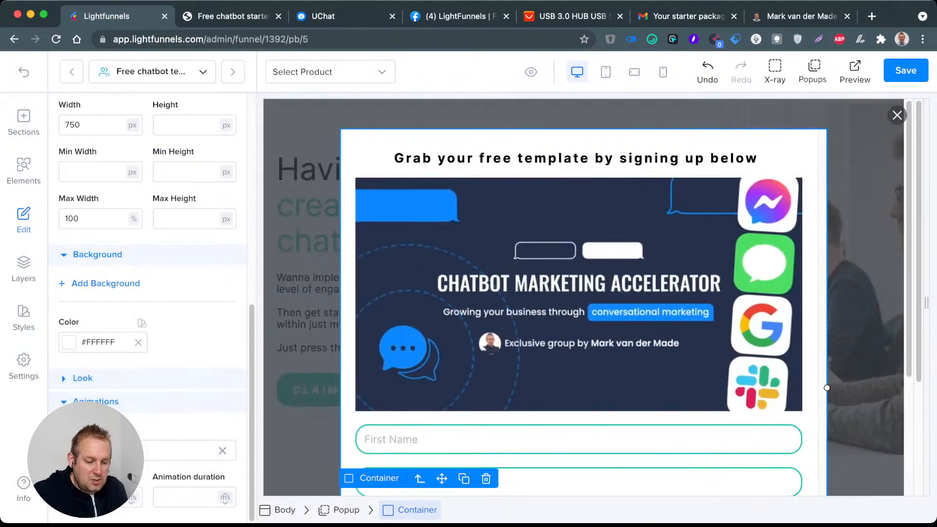
pyautogui.click(122, 451)
pyautogui.scroll(-5, 122, 310)
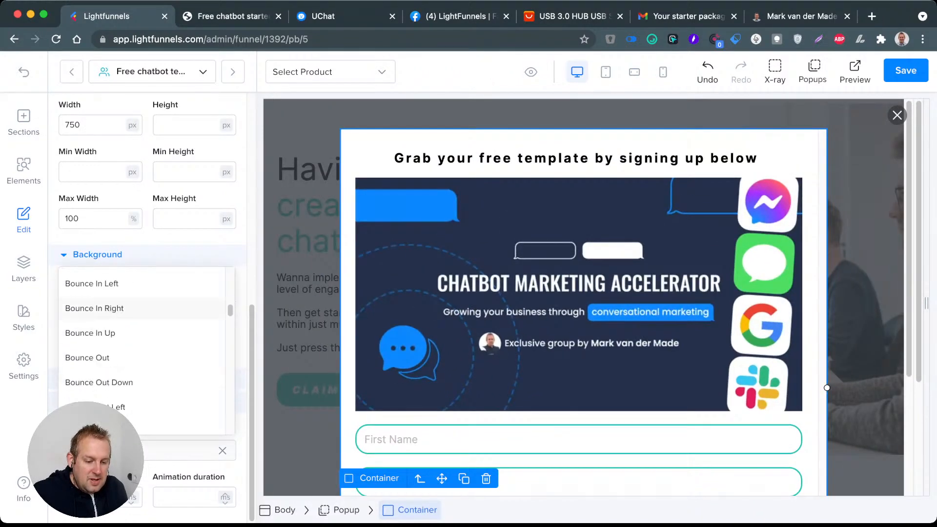
pyautogui.scroll(-4, 122, 310)
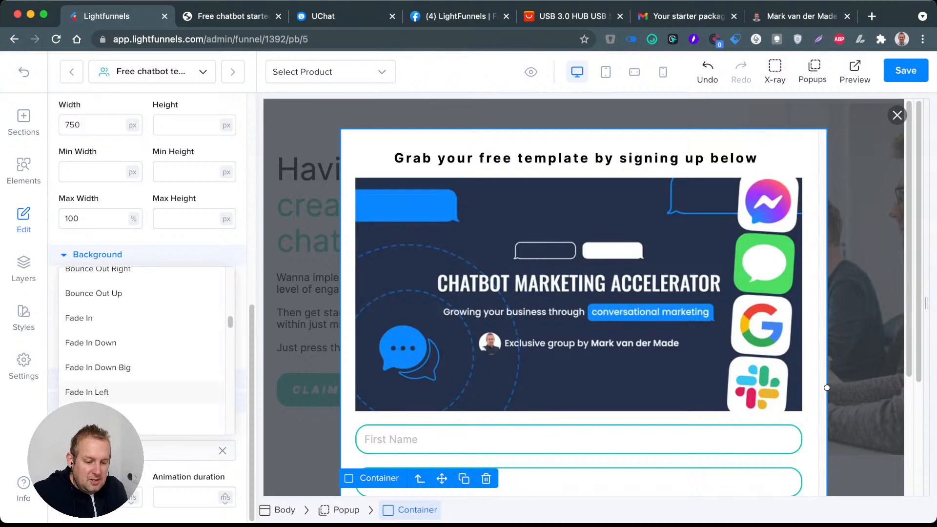
pyautogui.scroll(-5, 141, 388)
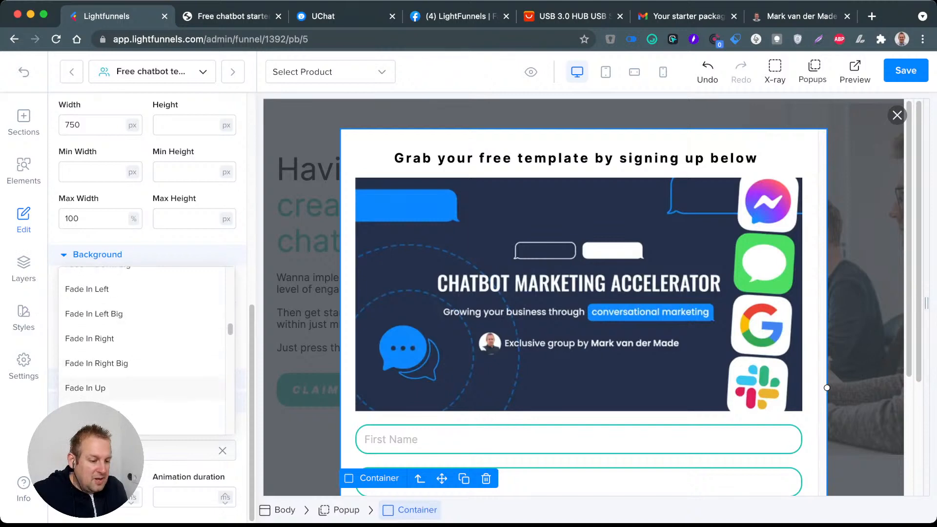
pyautogui.click(122, 388)
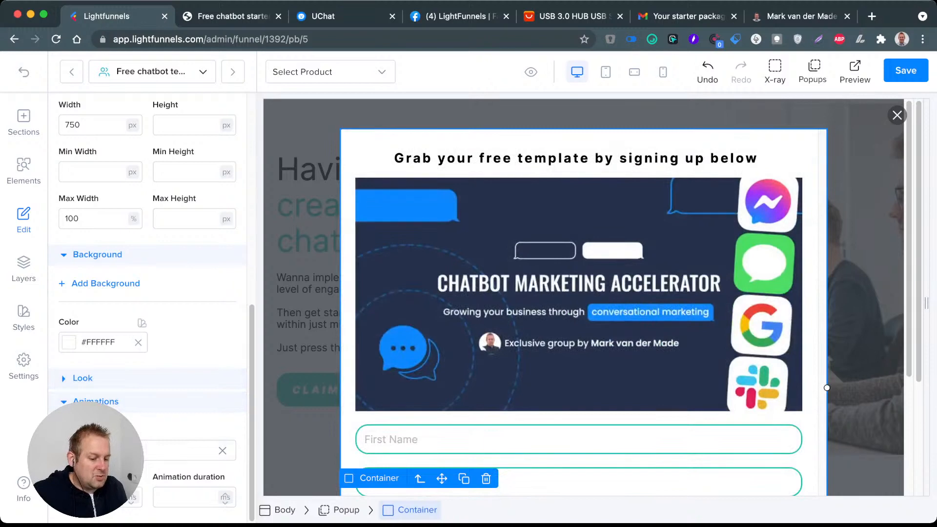
pyautogui.click(906, 71)
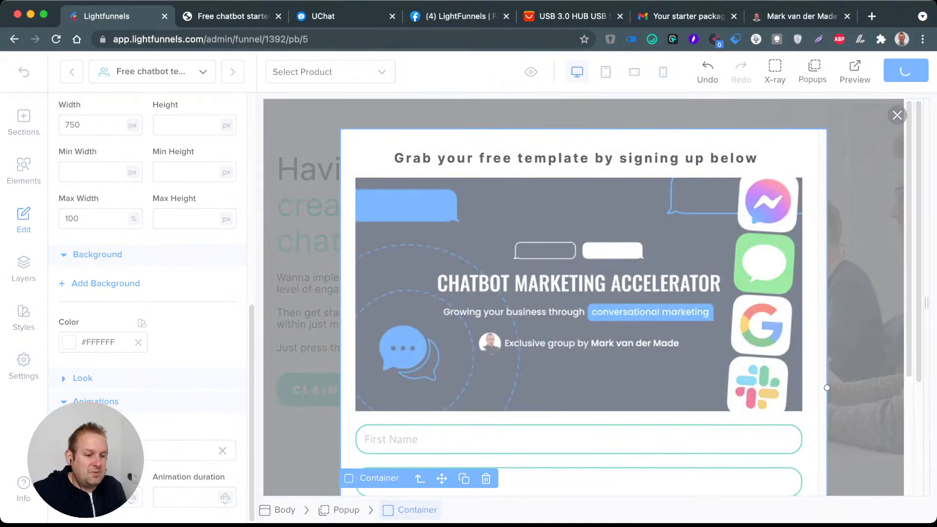
# Step: Set the popup container's width to 1000 px and save the page
pyautogui.click(232, 16)
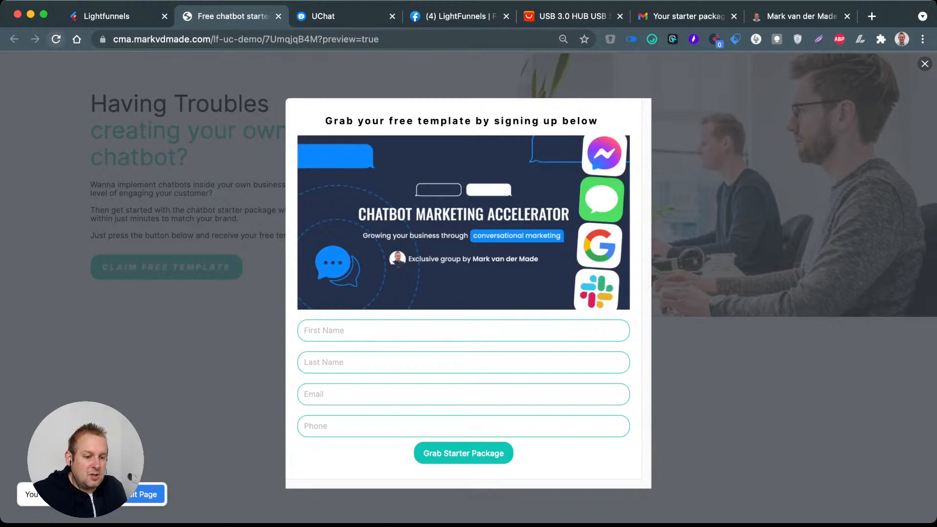
pyautogui.click(112, 16)
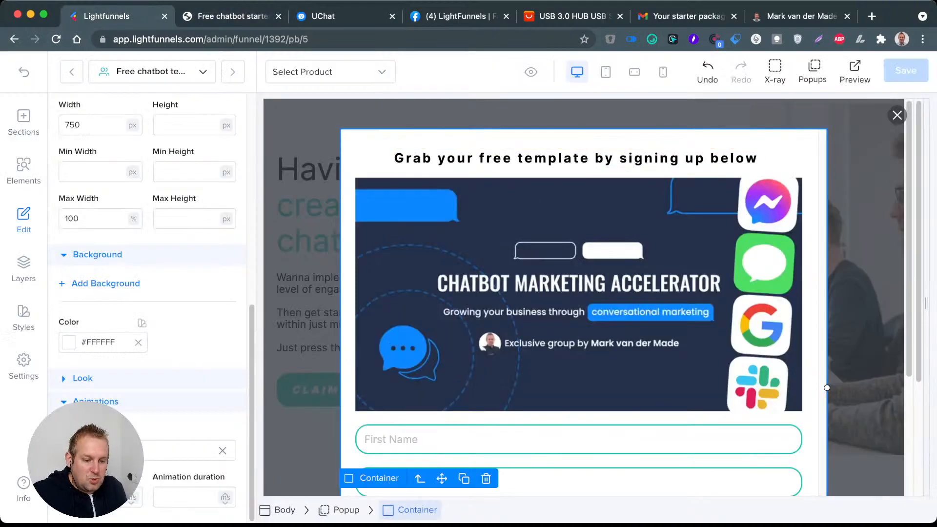
pyautogui.click(93, 124)
pyautogui.doubleClick(72, 124)
pyautogui.write('1')
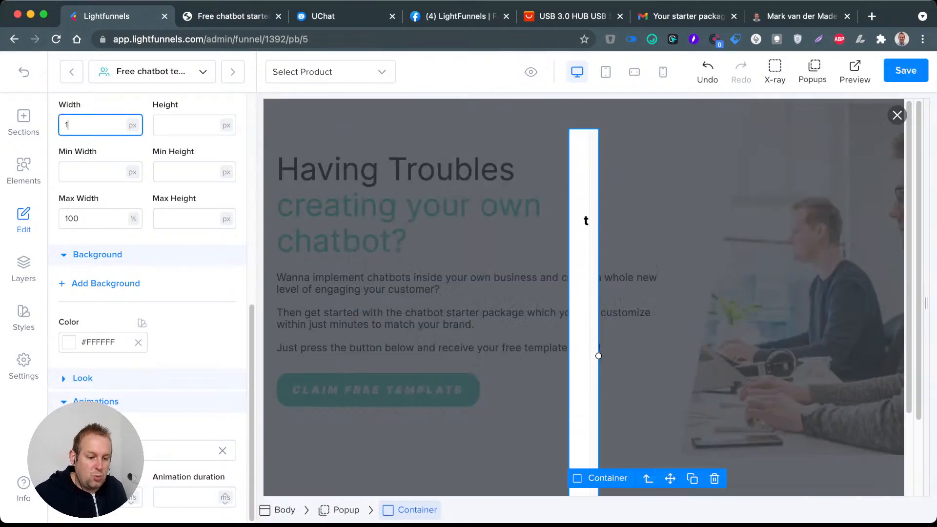
pyautogui.write('000')
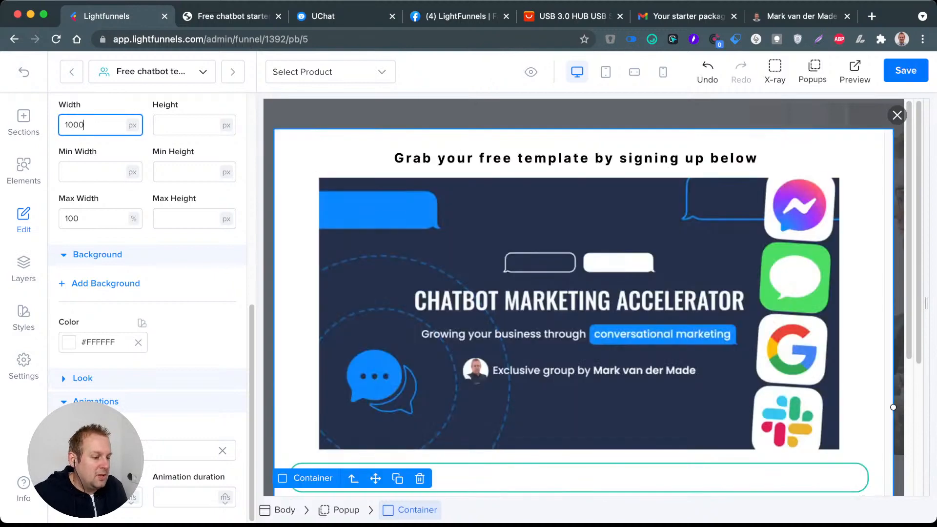
pyautogui.click(906, 71)
# Step: Reload the preview page and open the popup from the Claim Free Template button to check its width and animation
pyautogui.click(229, 16)
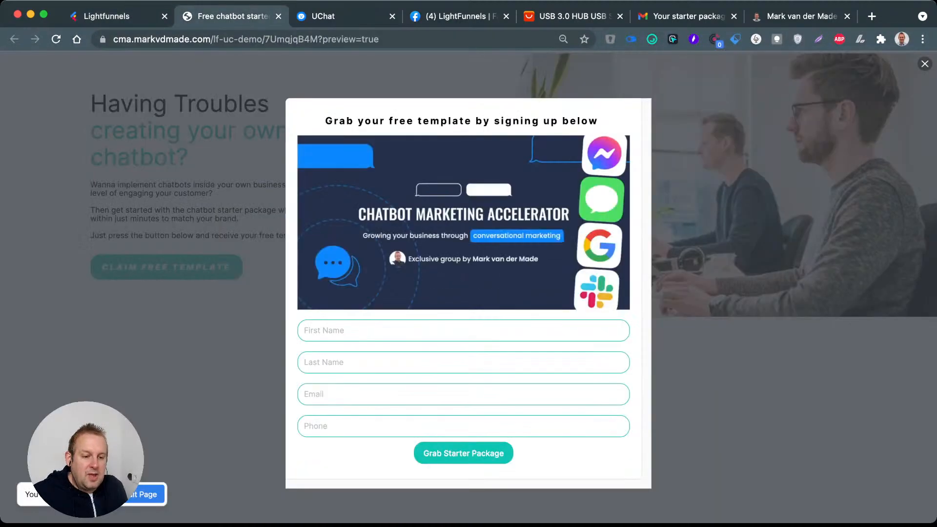
pyautogui.click(56, 39)
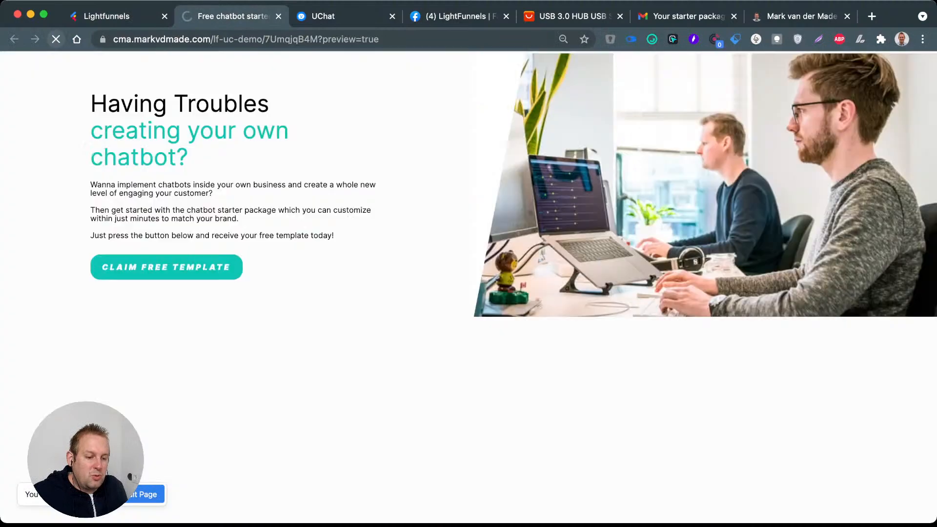
pyautogui.click(167, 267)
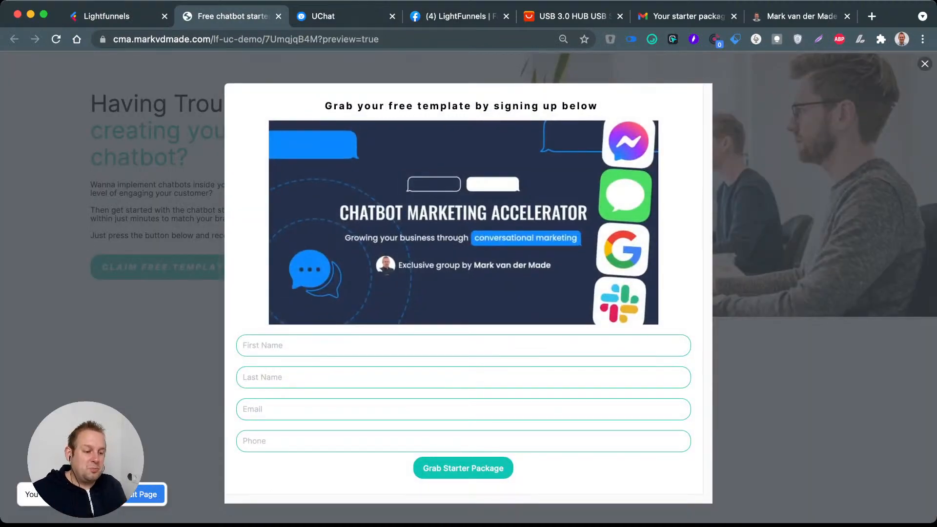
# Step: Fill in the first name and last name in the popup's sign-up form
pyautogui.click(263, 345)
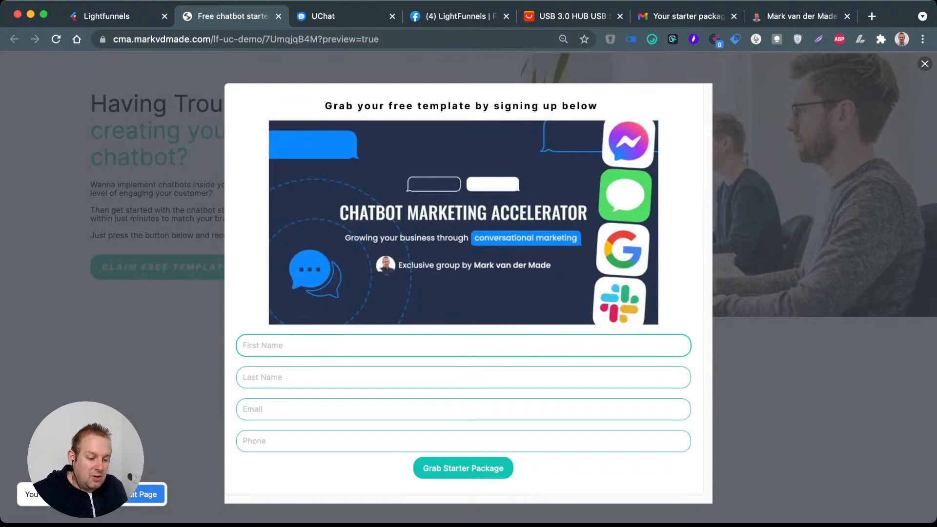
pyautogui.write('MArk')
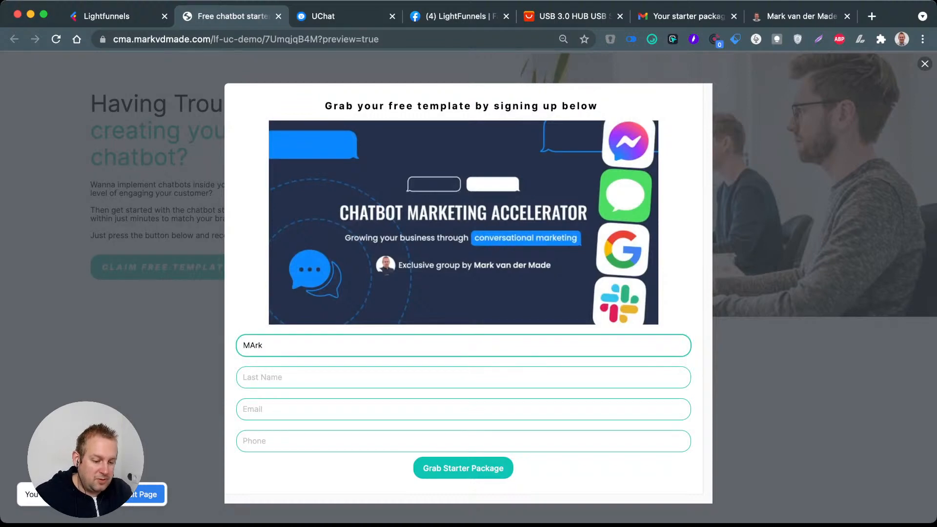
pyautogui.press('BackSpace')
pyautogui.press('BackSpace')
pyautogui.press('BackSpace')
pyautogui.press('Tab')
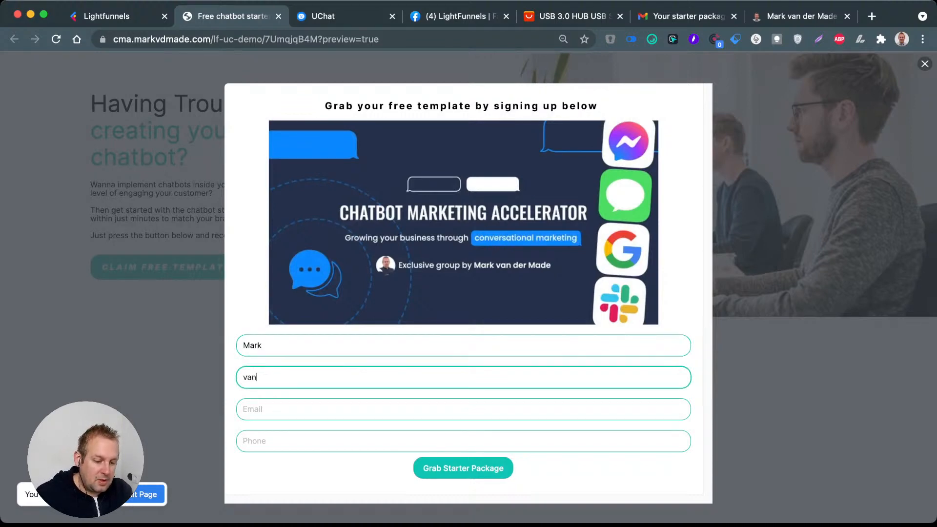
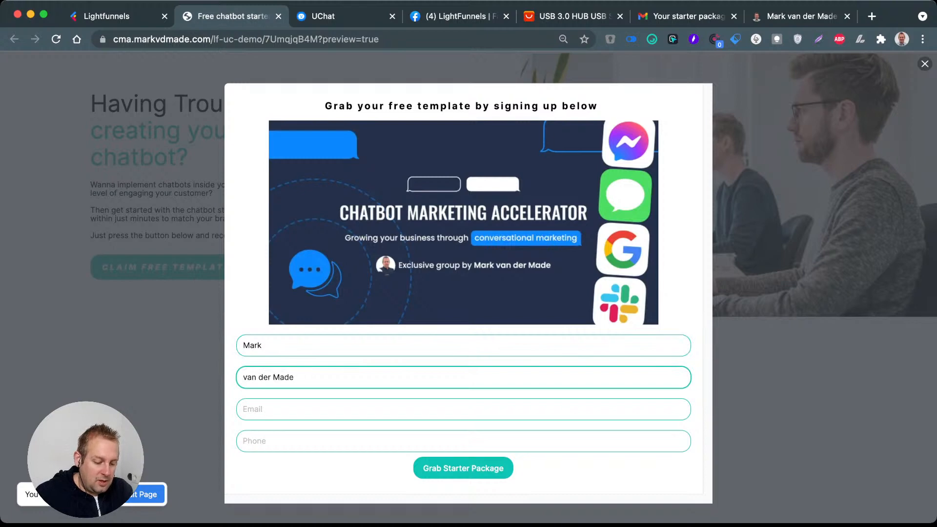
# Step: Enter the e-mail address and a phone number in the popup's sign-up form
pyautogui.press('Tab')
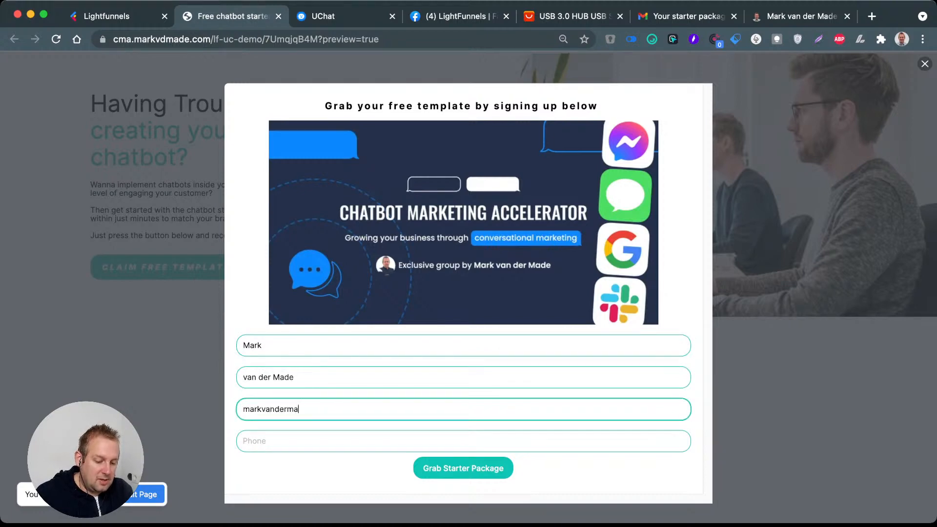
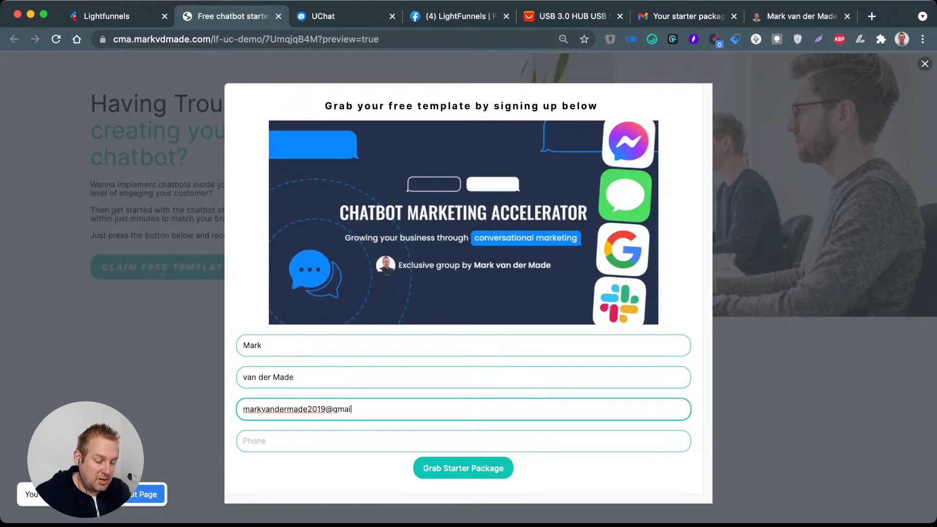
pyautogui.press('Tab')
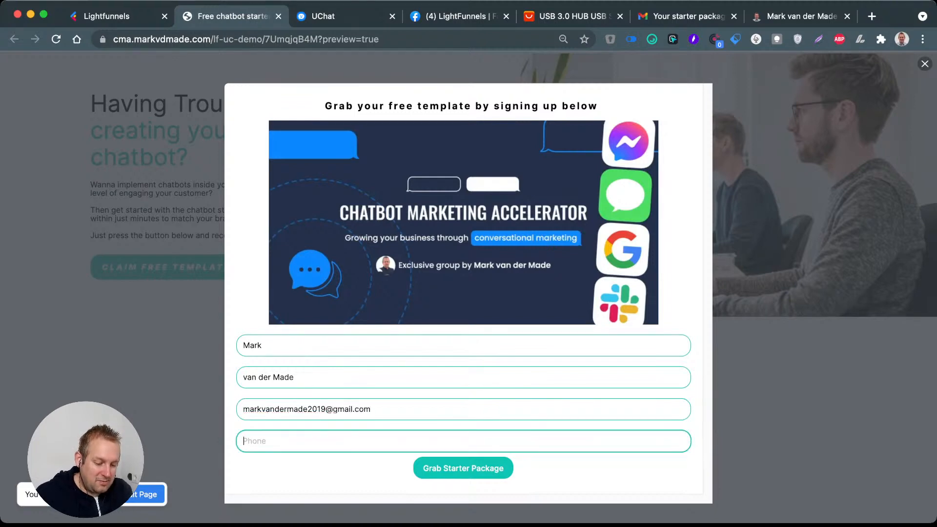
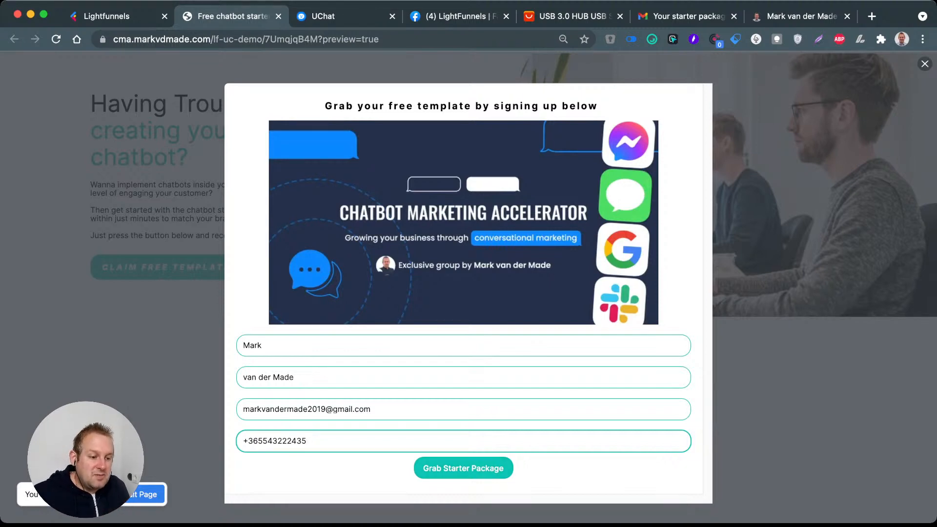
# Step: Switch to UChat and examine the Thank you message at the beginning of the Lightfunnels opt-in flow
pyautogui.click(343, 16)
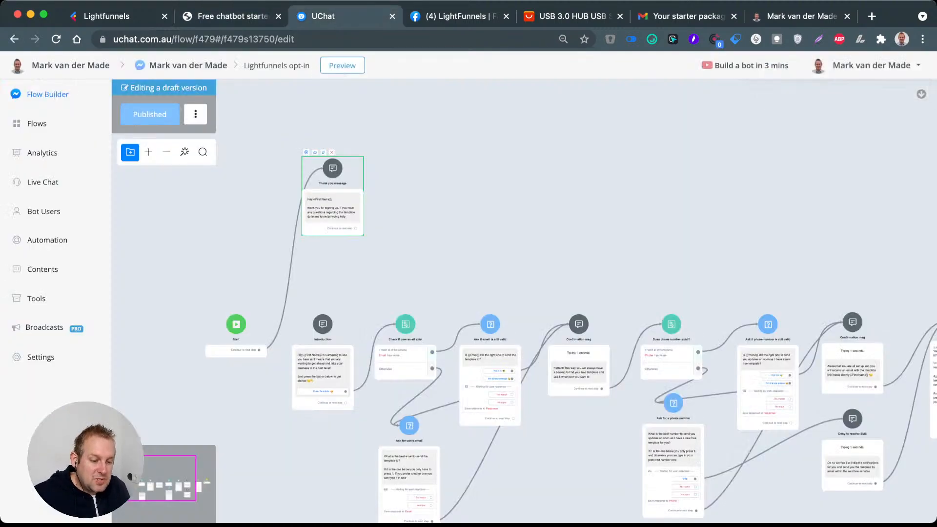
pyautogui.scroll(8, 322, 207)
pyautogui.scroll(-3, 342, 193)
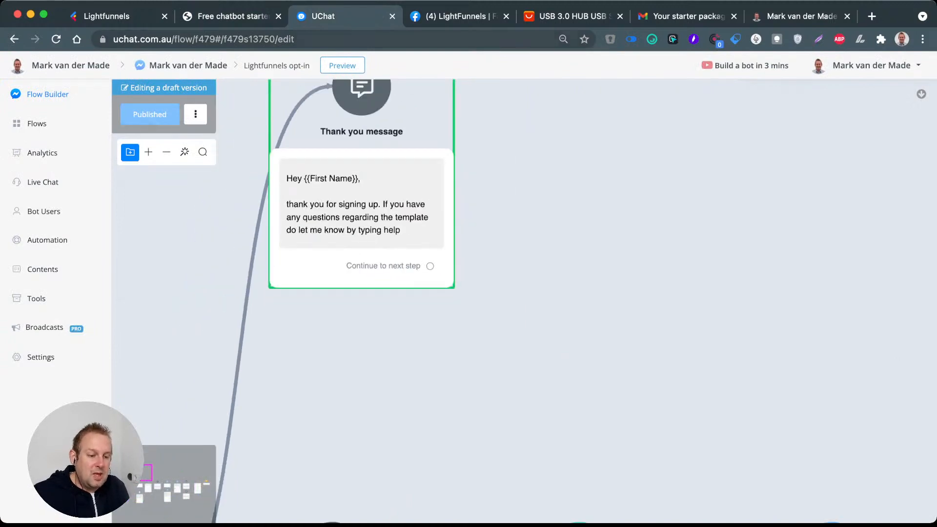
# Step: Try to submit the sign-up form in the preview, replace the phone number with a different one, and resubmit
pyautogui.click(213, 17)
pyautogui.click(463, 467)
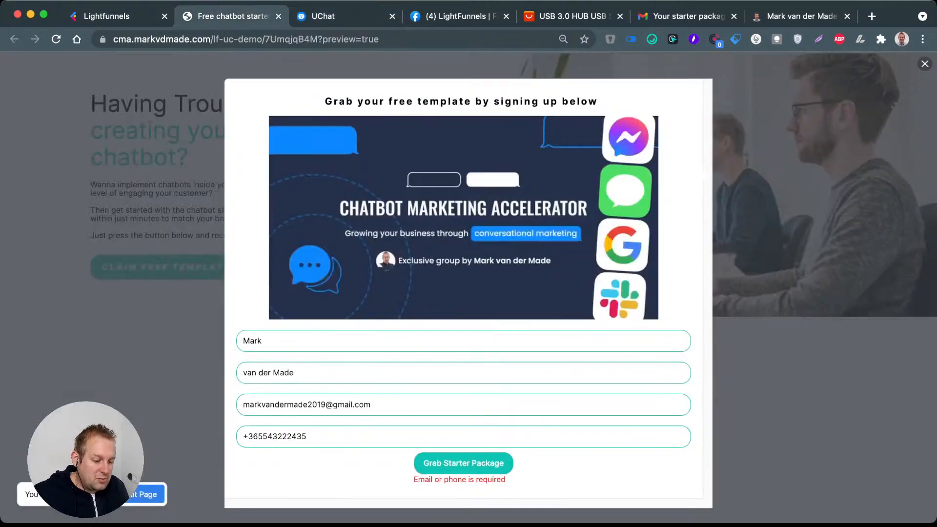
pyautogui.click(307, 436)
pyautogui.press('BackSpace')
pyautogui.press('BackSpace')
pyautogui.press('BackSpace')
pyautogui.press('BackSpace')
pyautogui.press('BackSpace')
pyautogui.press('BackSpace')
pyautogui.press('BackSpace')
pyautogui.press('BackSpace')
pyautogui.press('BackSpace')
pyautogui.press('BackSpace')
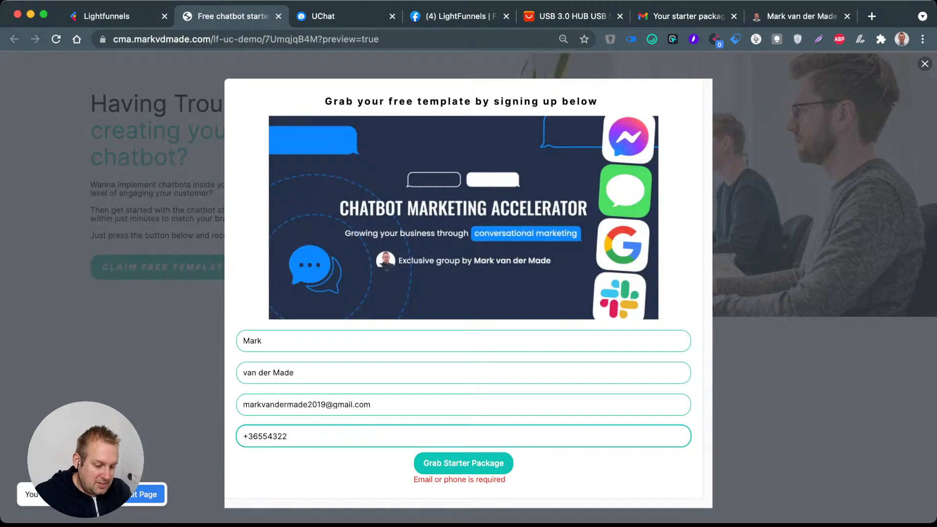
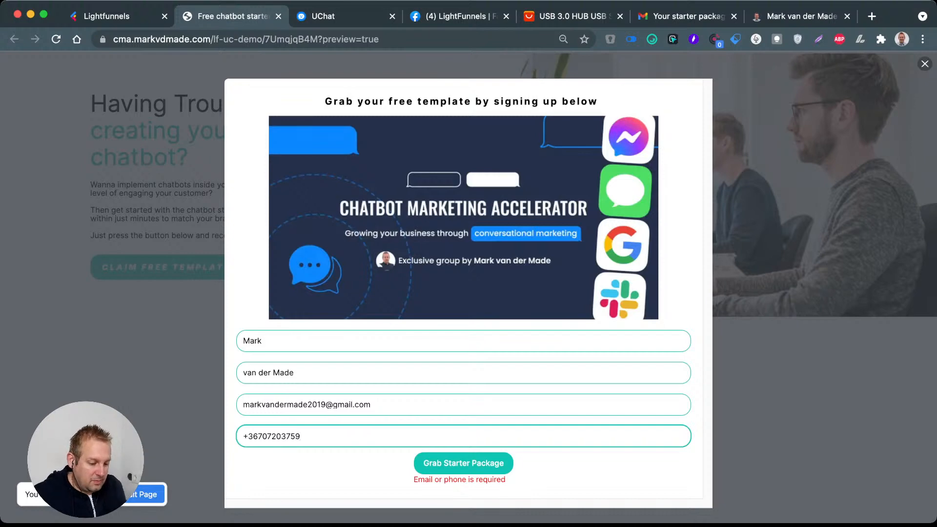
pyautogui.press('Return')
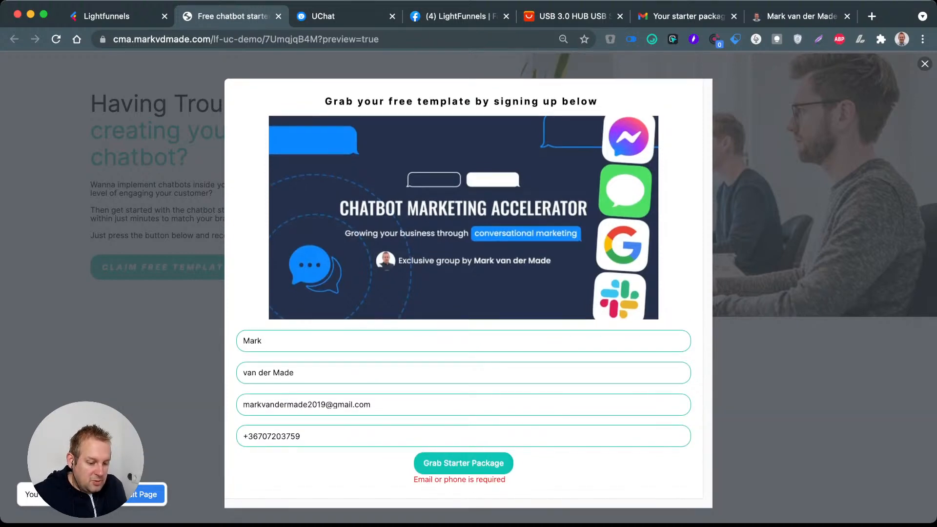
# Step: Remove the leading plus sign from the phone number and try submitting the sign-up form again
pyautogui.click(372, 405)
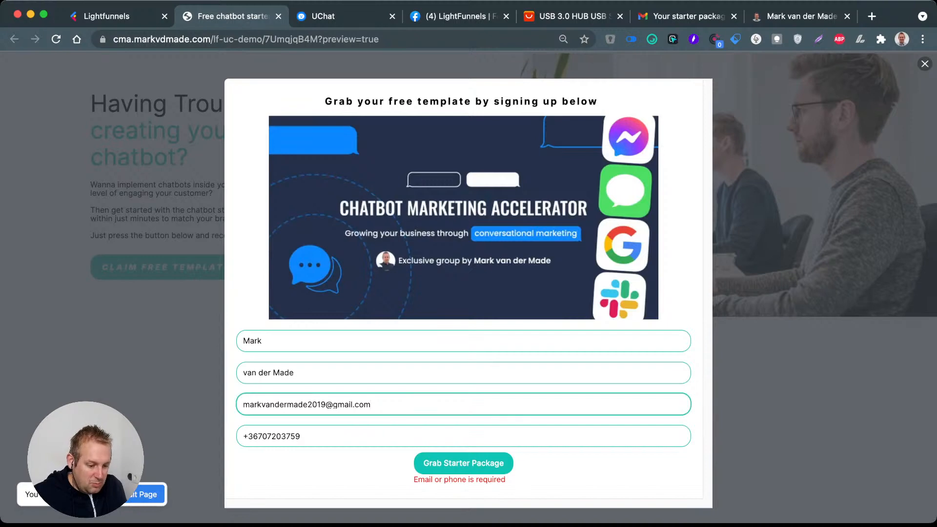
pyautogui.click(351, 436)
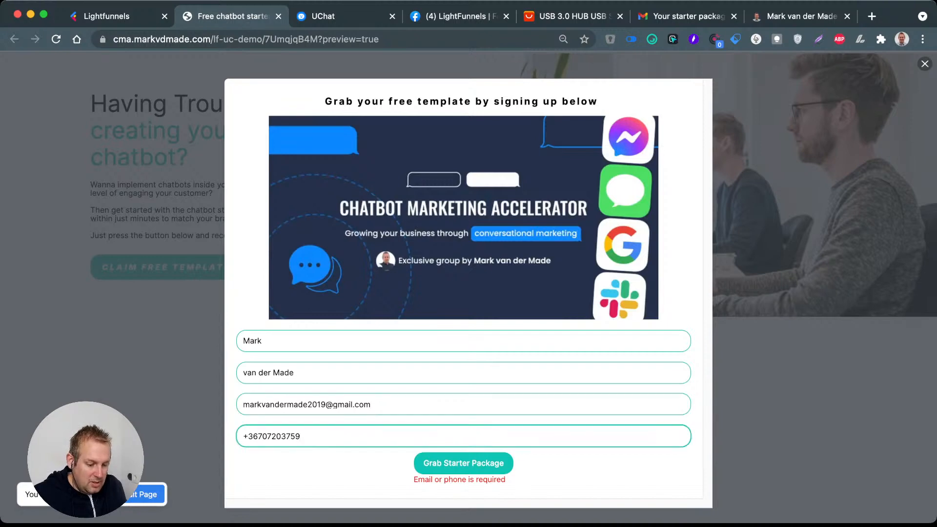
pyautogui.hotkey('shift', 'Left')
pyautogui.press('BackSpace')
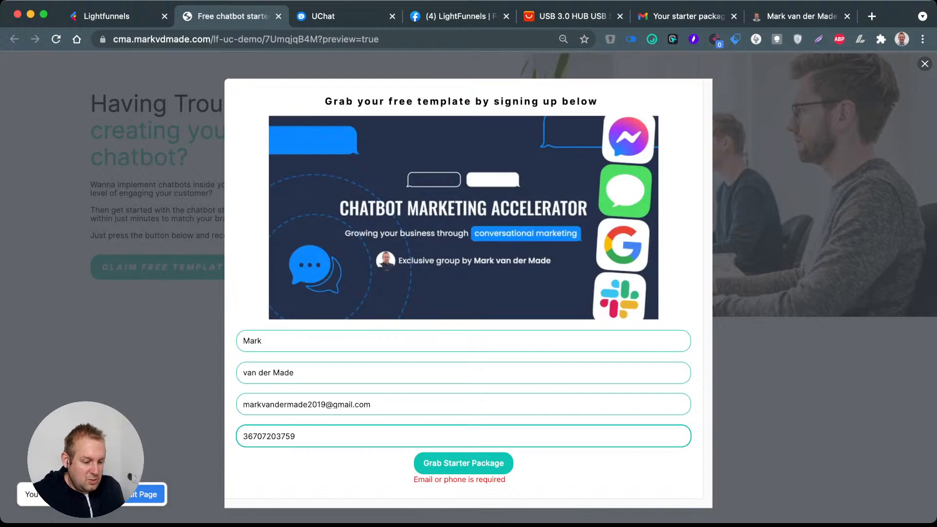
pyautogui.press('Return')
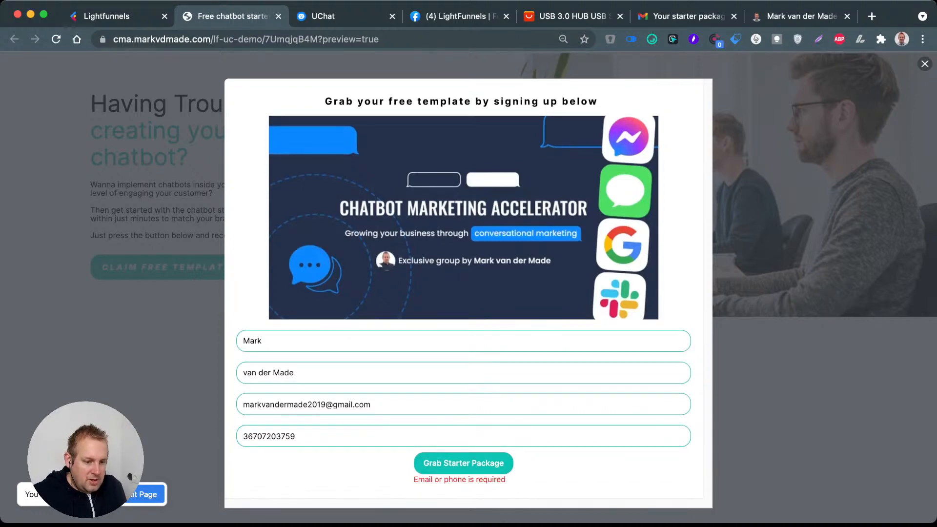
# Step: Delete the Phone input from the popup's sign-up form in Lightfunnels, save the page, and review the remaining inputs' settings
pyautogui.click(106, 16)
pyautogui.scroll(-4, 578, 288)
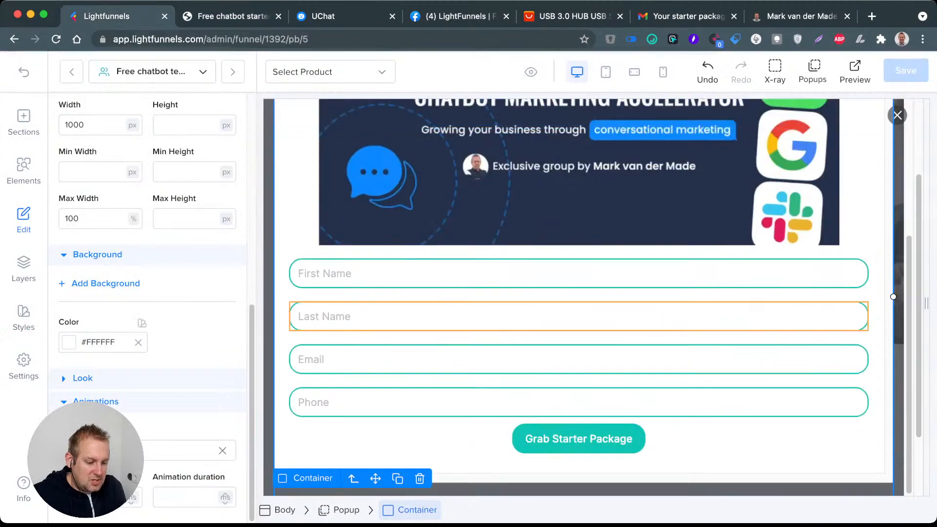
pyautogui.click(578, 403)
pyautogui.scroll(10, 147, 293)
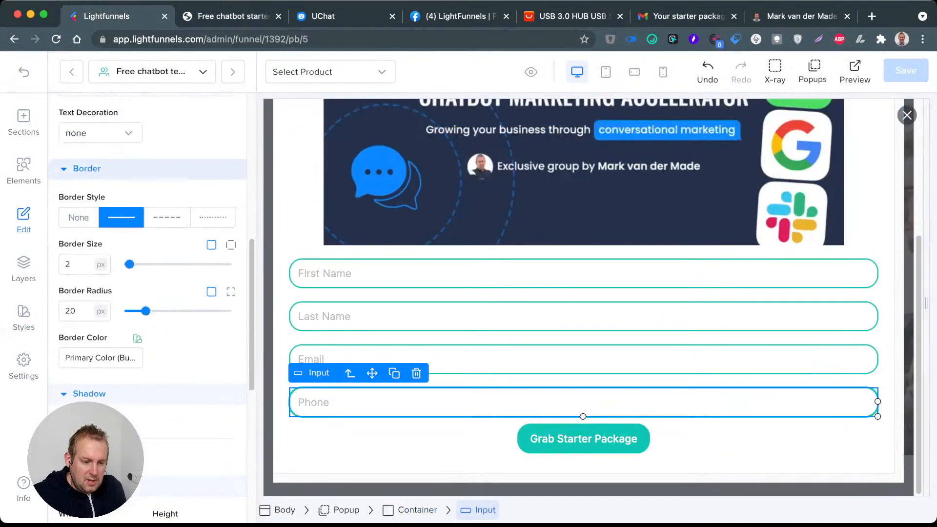
pyautogui.scroll(5, 146, 293)
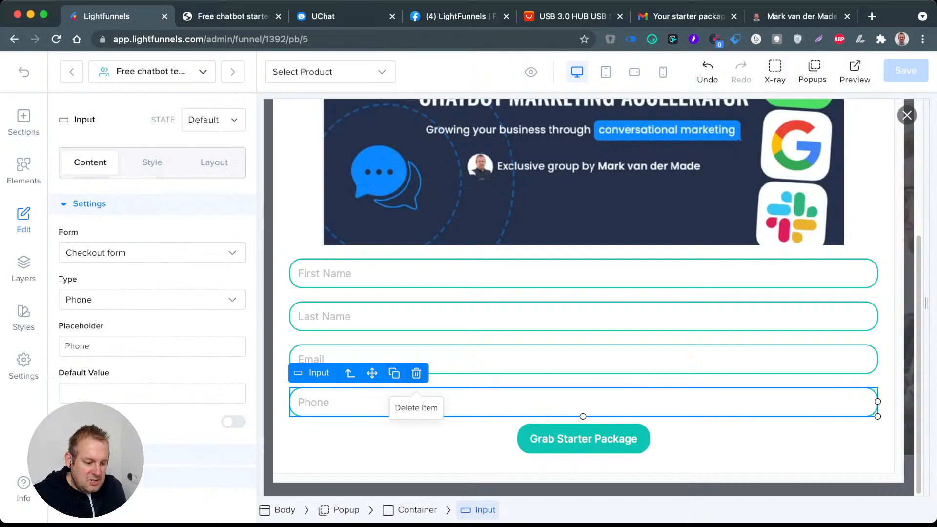
pyautogui.click(417, 373)
pyautogui.press('super+s')
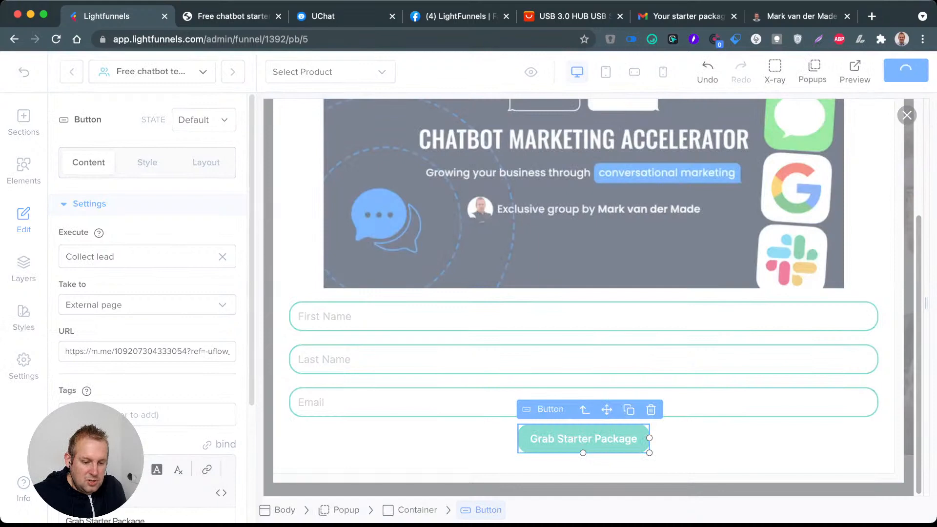
pyautogui.click(420, 402)
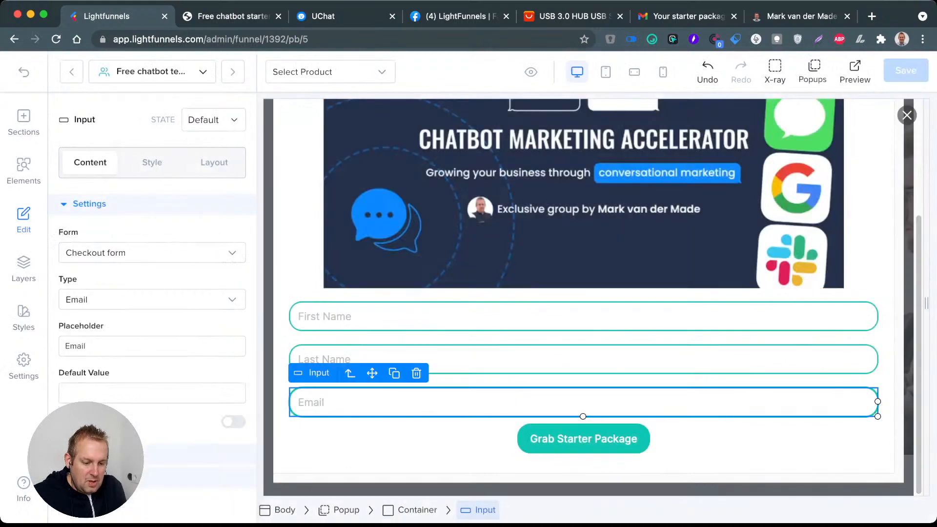
pyautogui.click(420, 360)
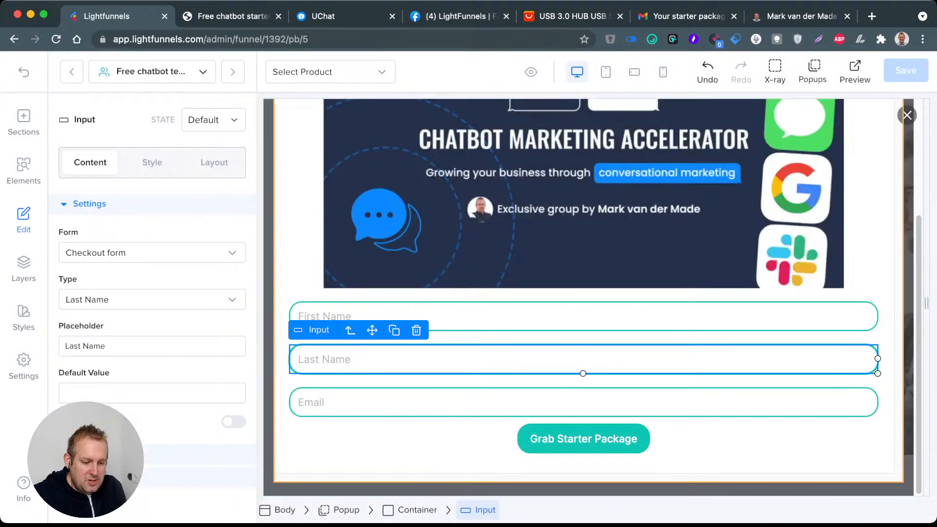
pyautogui.click(469, 316)
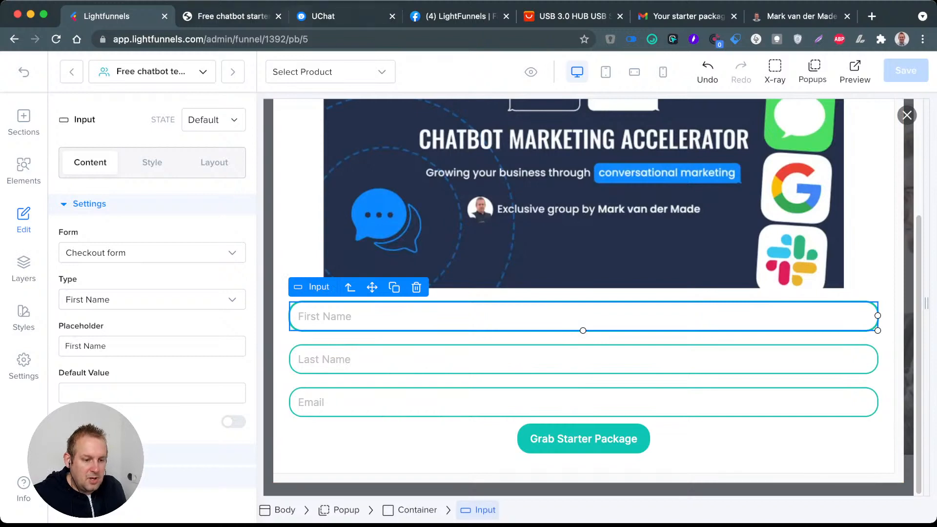
# Step: Reopen and reload the page preview, bringing up the sign-up popup to check the updated form
pyautogui.click(252, 16)
pyautogui.press('super+r')
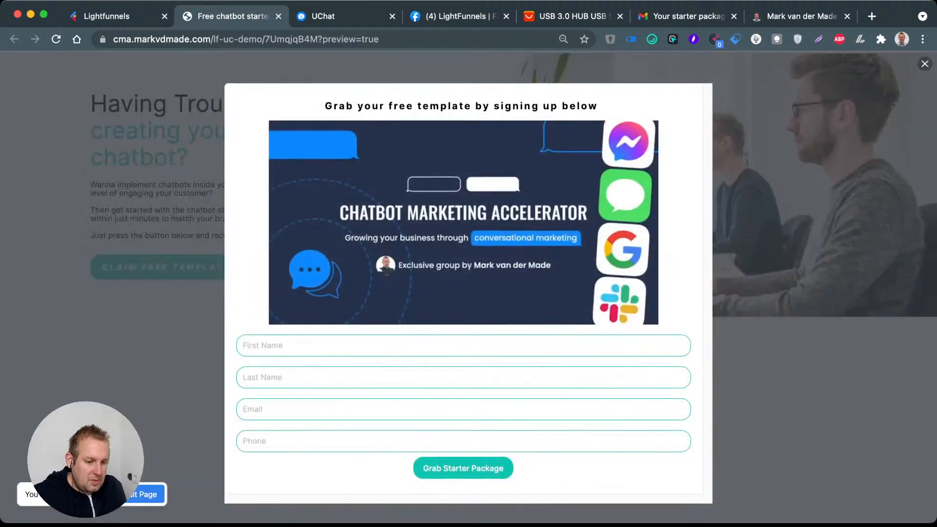
pyautogui.click(107, 16)
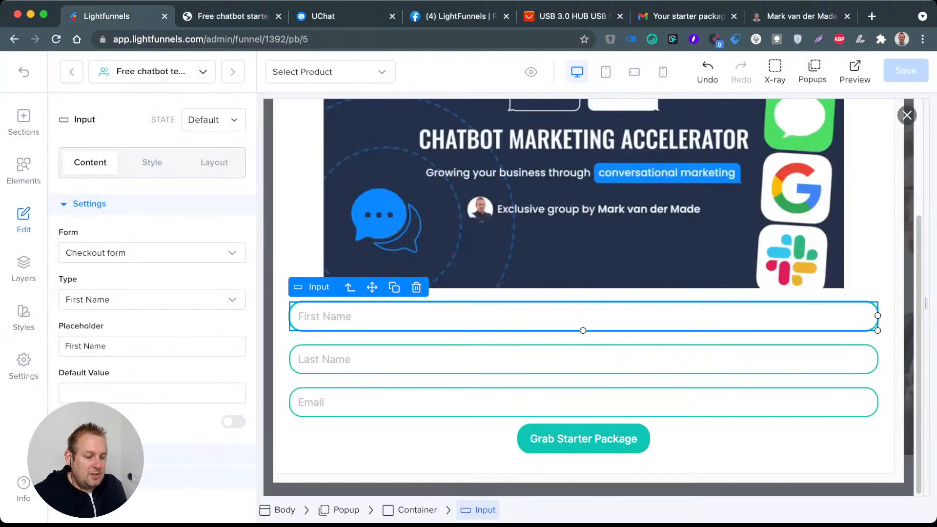
pyautogui.click(232, 16)
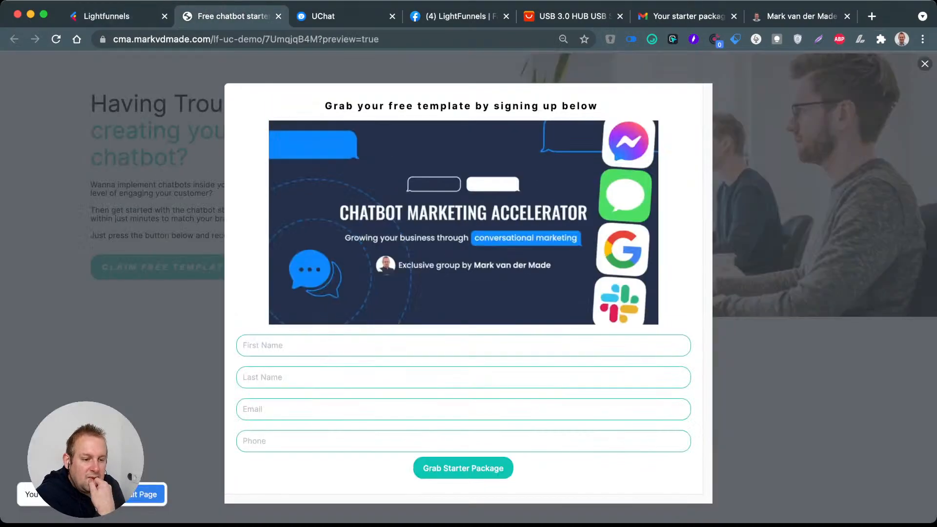
pyautogui.click(279, 16)
pyautogui.click(107, 16)
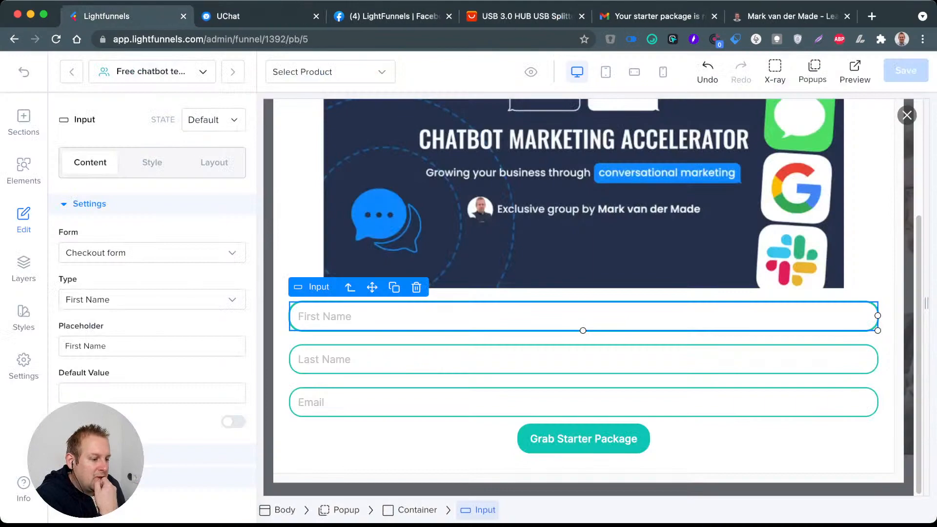
pyautogui.click(843, 71)
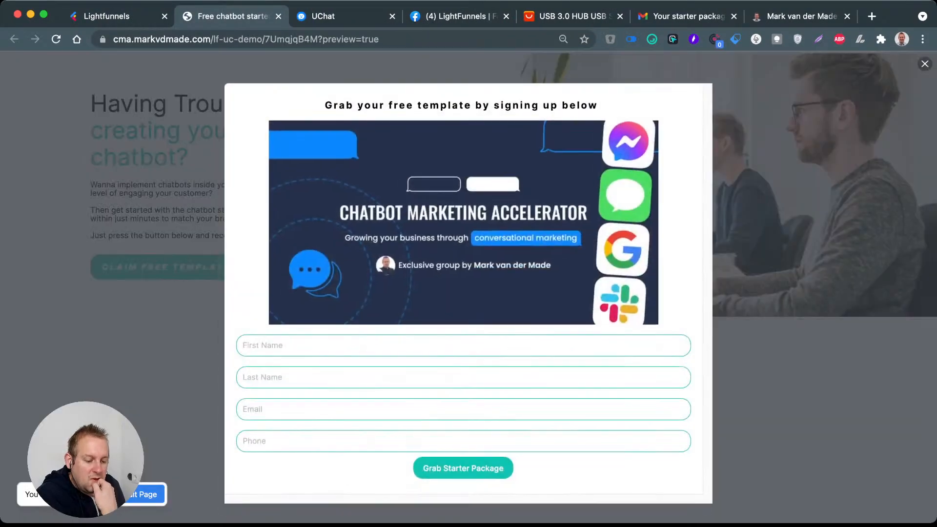
pyautogui.click(244, 442)
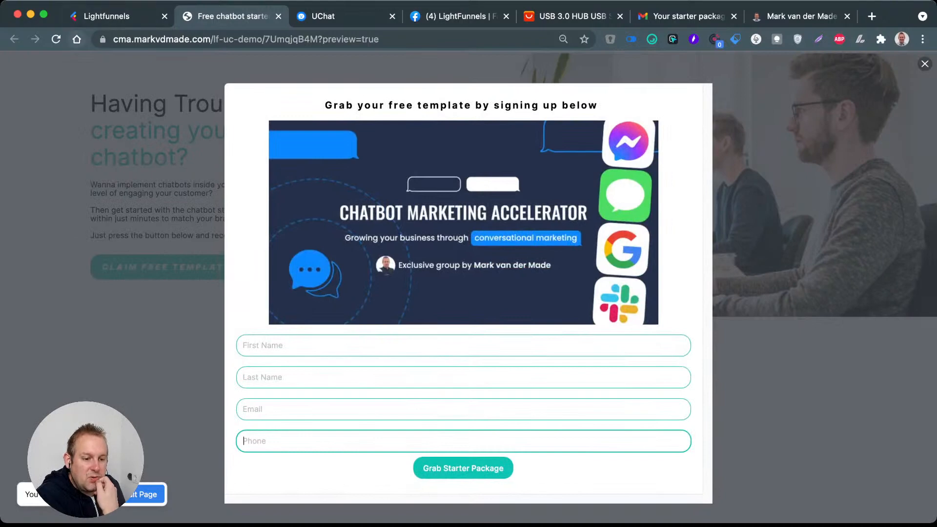
pyautogui.click(102, 39)
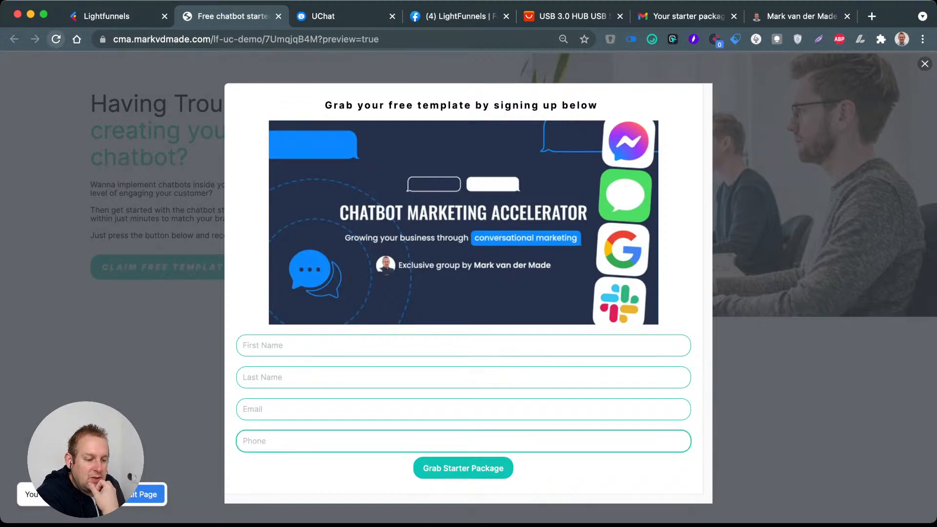
pyautogui.click(56, 39)
pyautogui.click(166, 267)
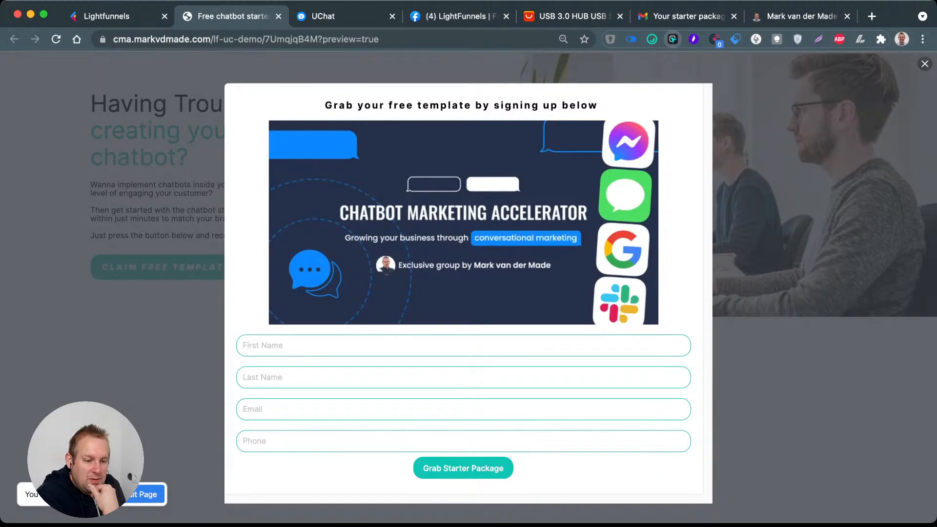
pyautogui.click(56, 39)
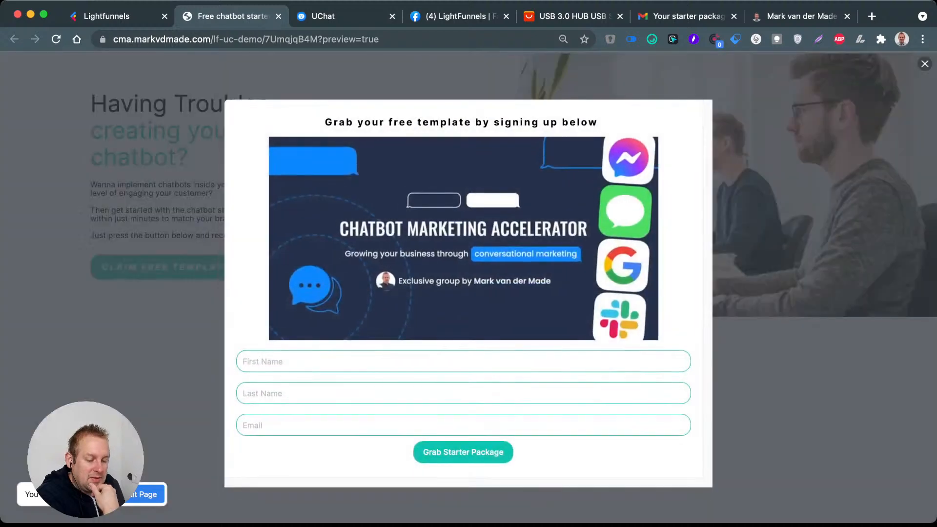
# Step: Fill in the first name, last name and e-mail address in the preview's sign-up form and try to submit it
pyautogui.click(263, 361)
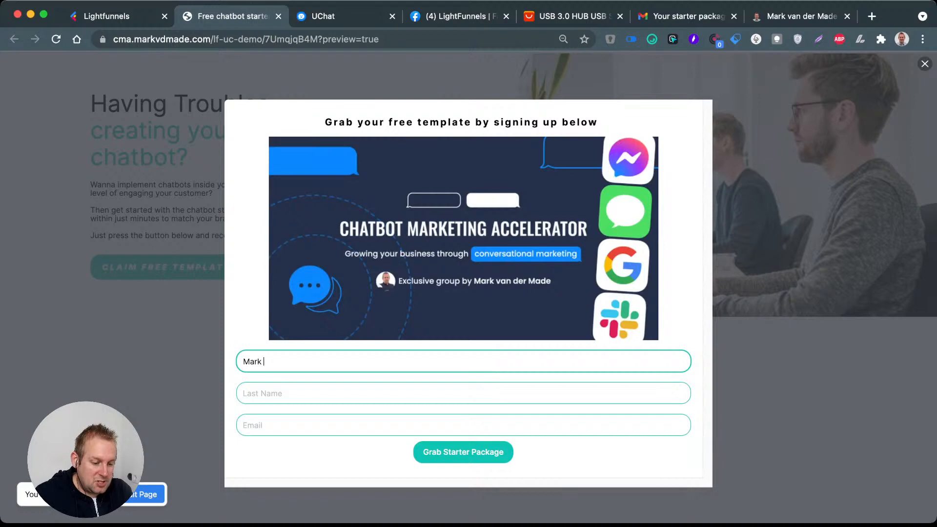
pyautogui.press('Tab')
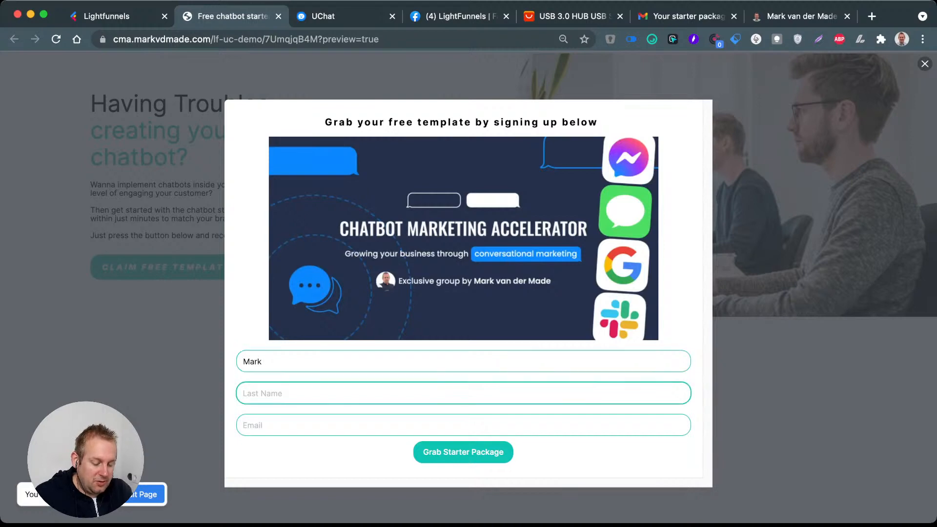
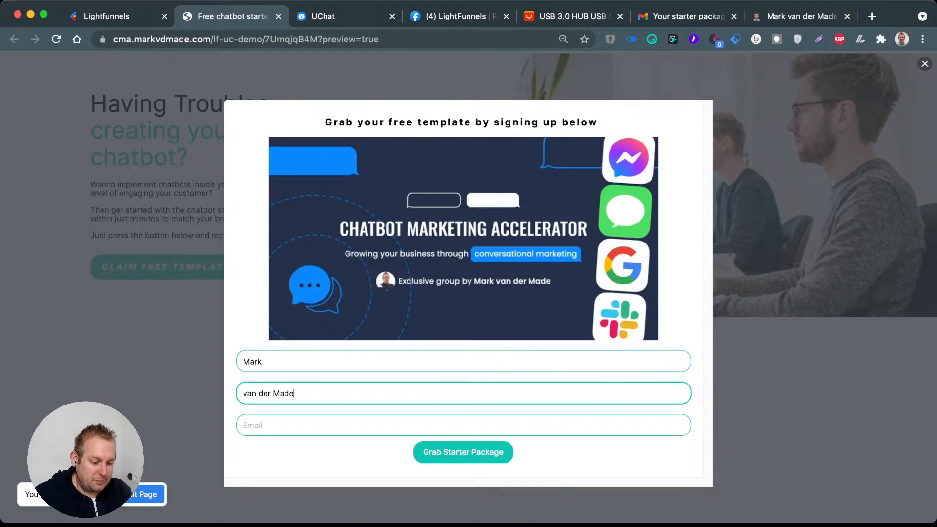
pyautogui.press('Tab')
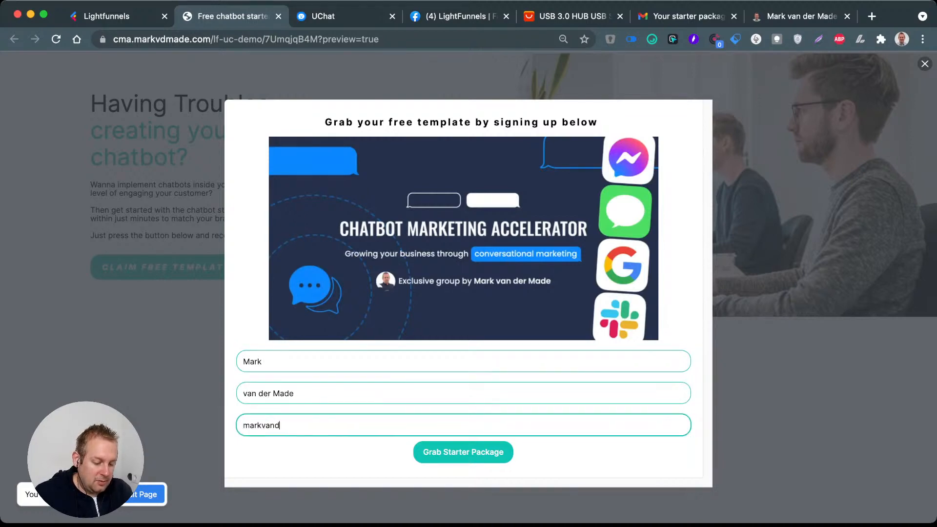
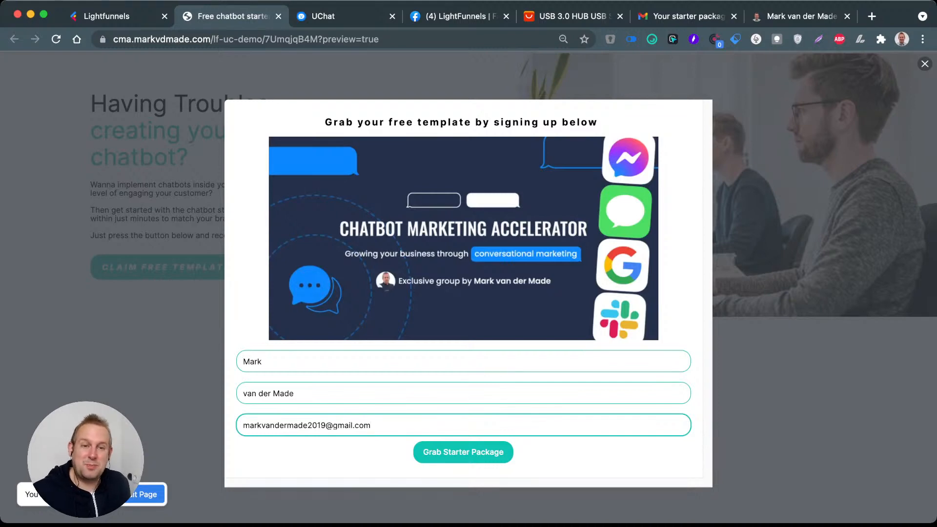
pyautogui.click(418, 452)
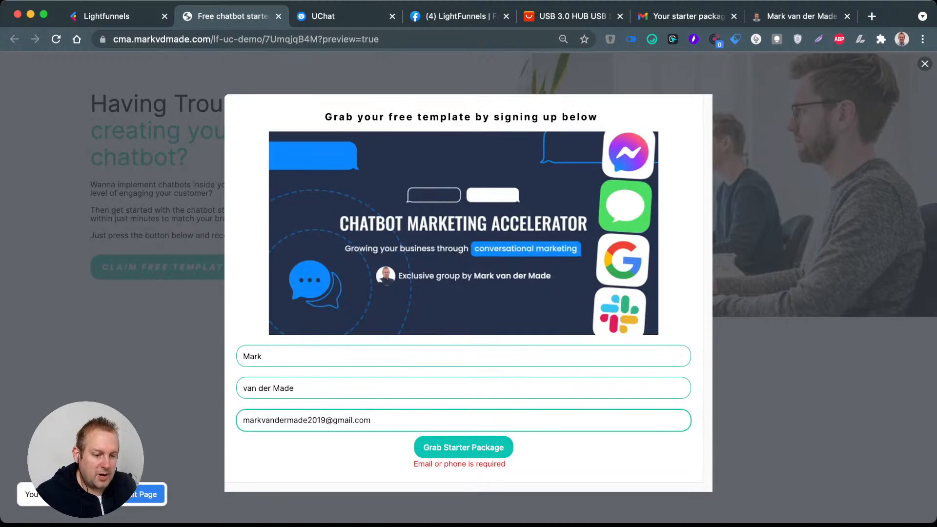
# Step: Back in the Lightfunnels editor, turn on the switch below Default Value for the Email, Last Name and First Name inputs
pyautogui.click(123, 17)
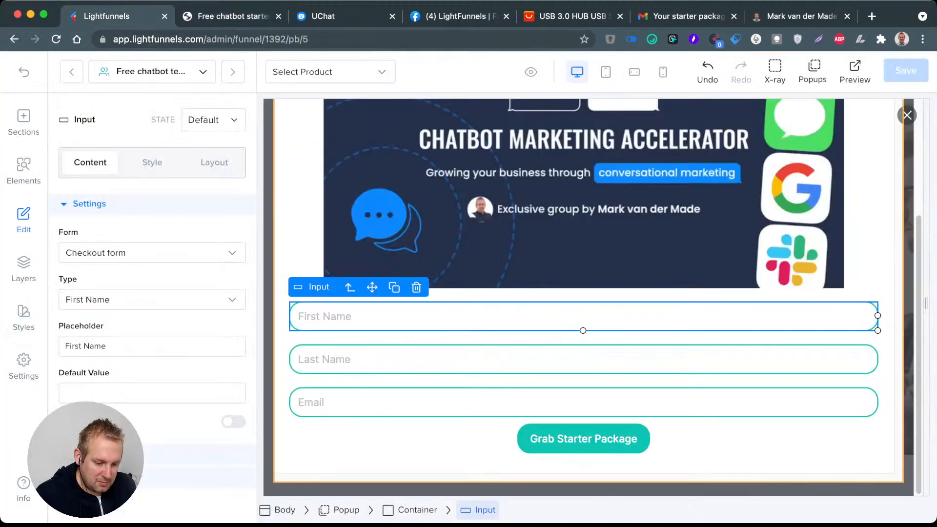
pyautogui.click(439, 402)
pyautogui.click(233, 421)
pyautogui.click(449, 359)
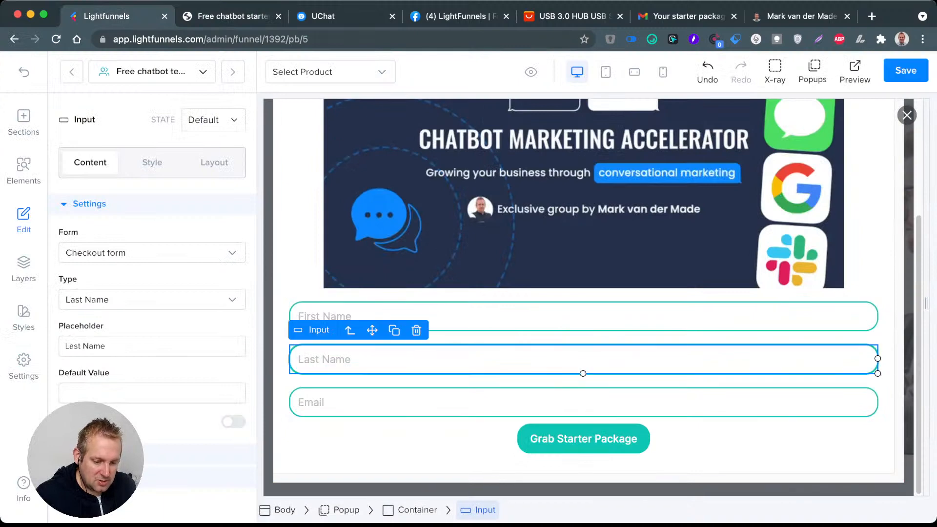
pyautogui.click(233, 422)
pyautogui.click(449, 317)
pyautogui.click(233, 421)
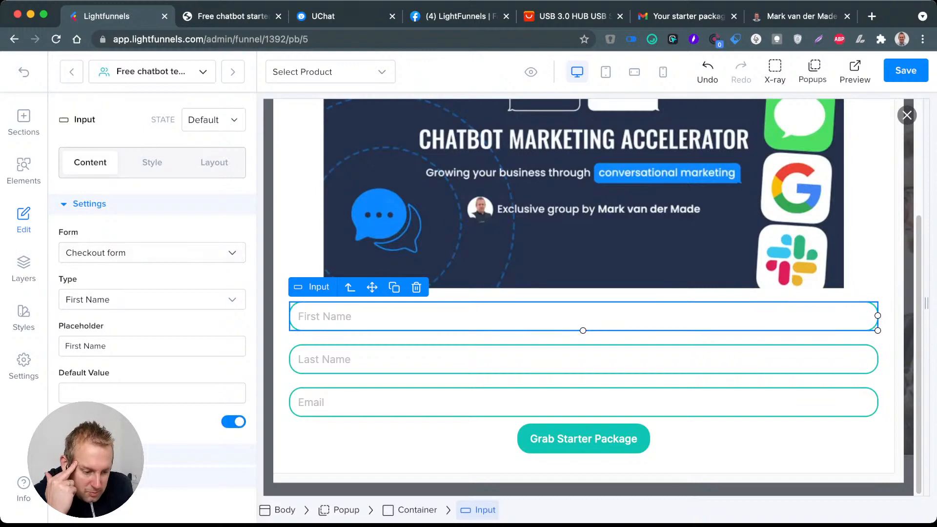
# Step: Assign the Email, Last Name and First Name inputs to the Lead sign up form and save the page
pyautogui.click(449, 360)
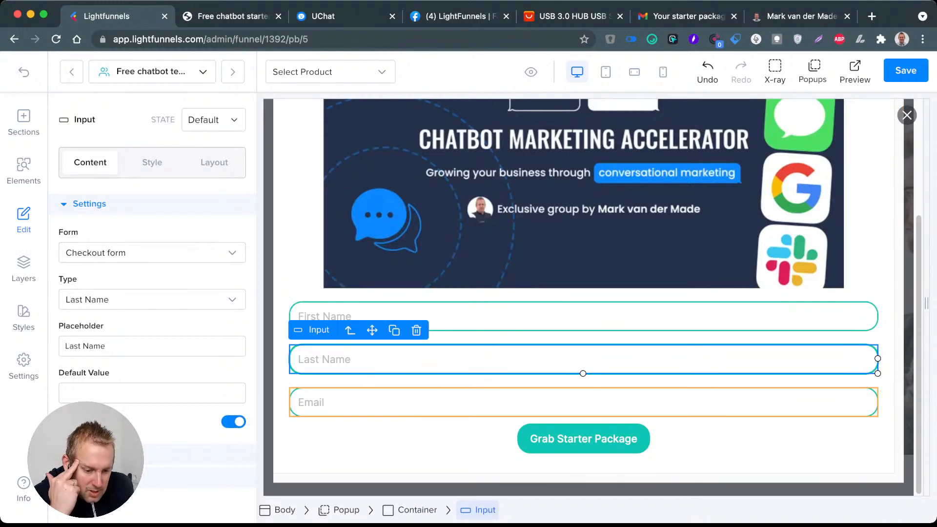
pyautogui.click(449, 402)
pyautogui.click(152, 253)
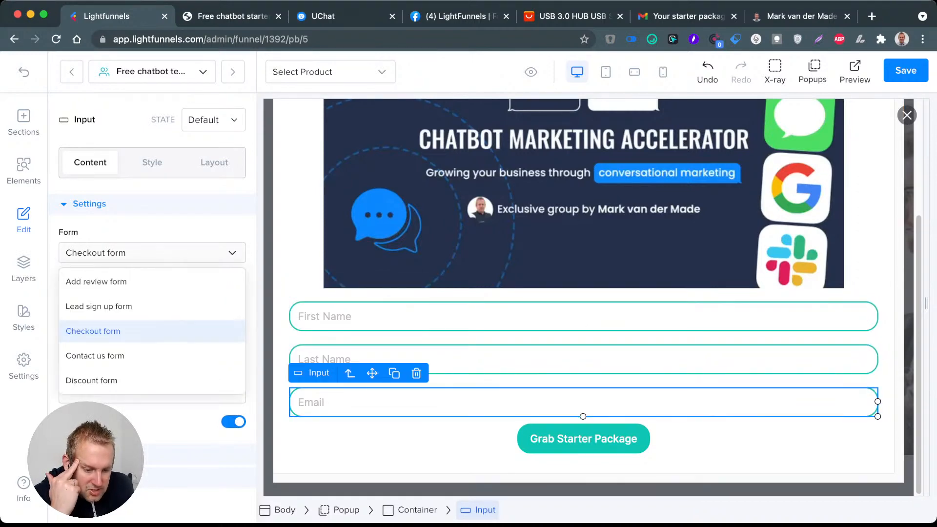
pyautogui.click(98, 306)
pyautogui.click(391, 360)
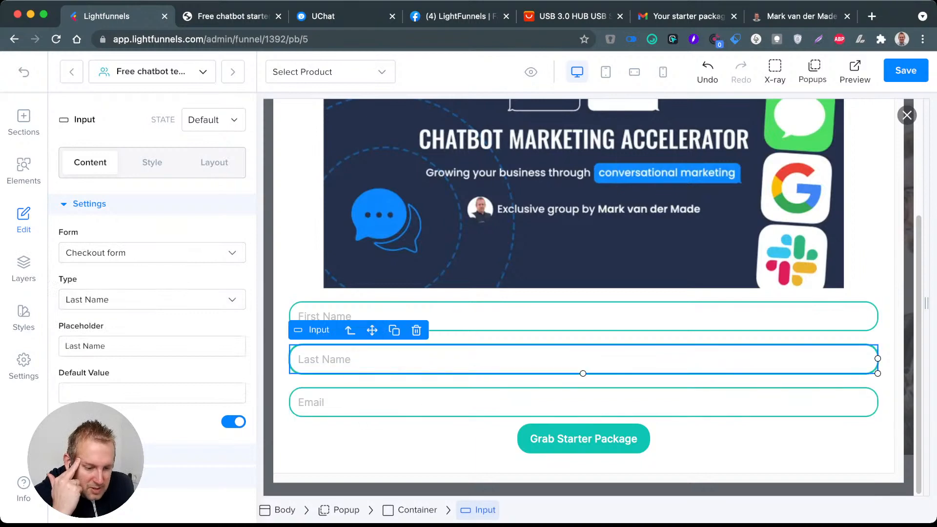
pyautogui.click(152, 253)
pyautogui.click(99, 306)
pyautogui.click(391, 316)
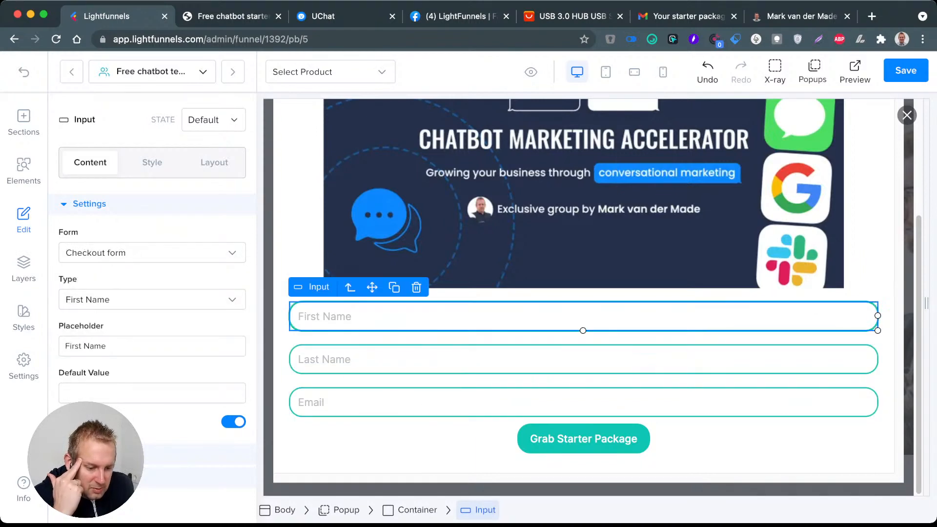
pyautogui.click(152, 253)
pyautogui.click(98, 306)
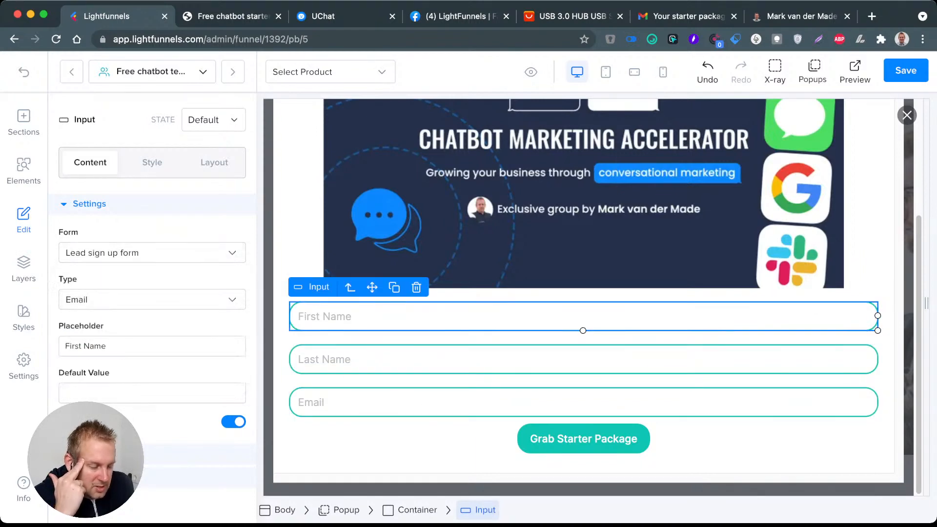
pyautogui.press('super+s')
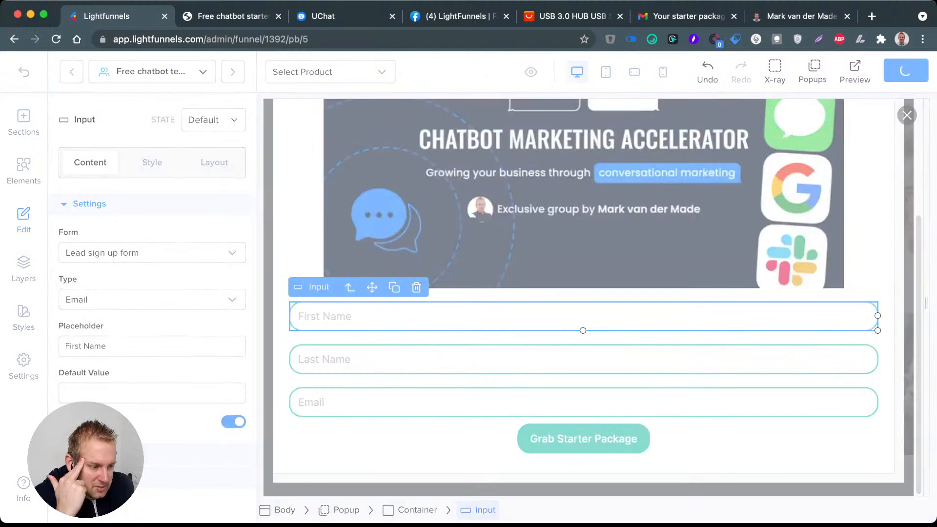
# Step: Return to the page preview and reload it with the saved form settings
pyautogui.click(223, 18)
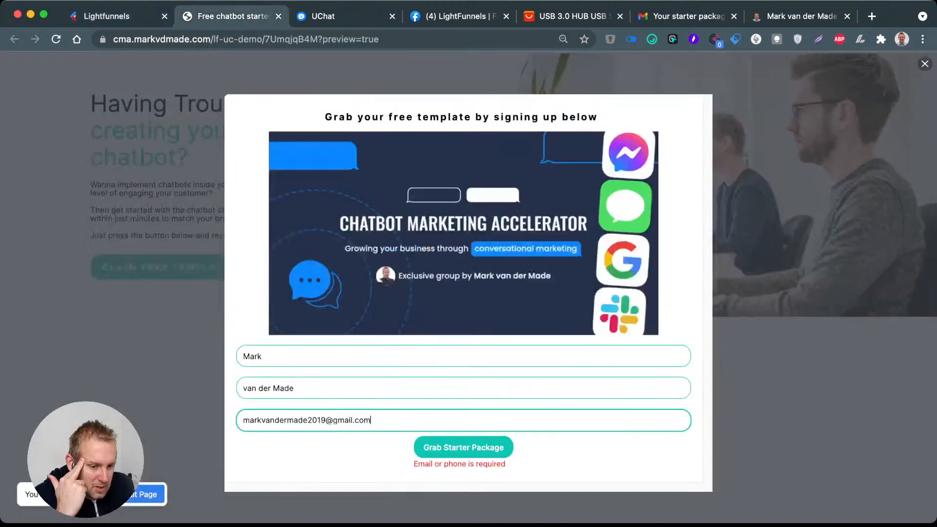
pyautogui.click(216, 39)
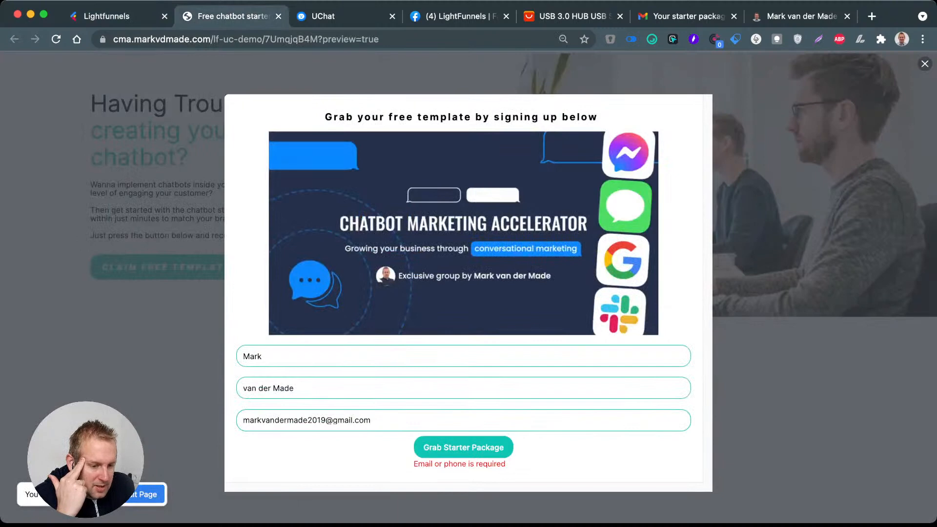
pyautogui.click(56, 39)
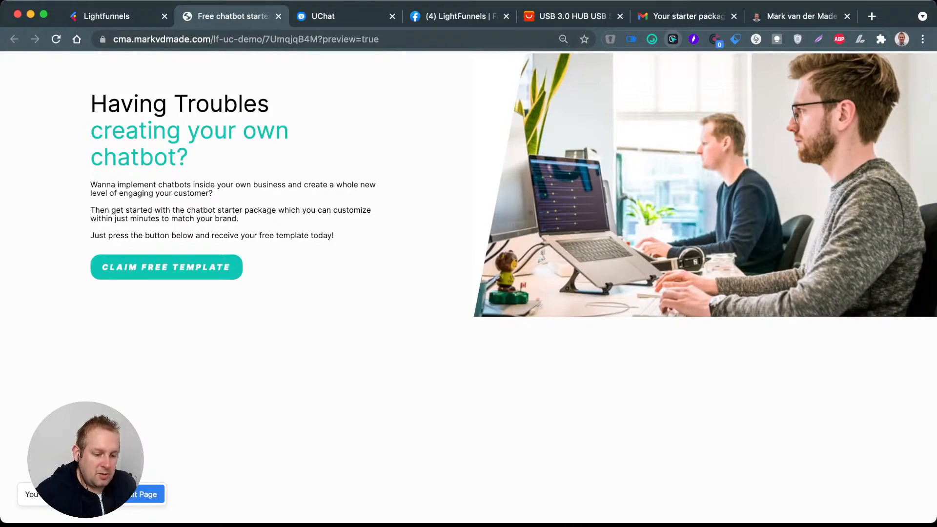
# Step: Open the sign-up popup in the preview, fill in the first name, last name and e-mail address, and try to submit the form
pyautogui.click(166, 267)
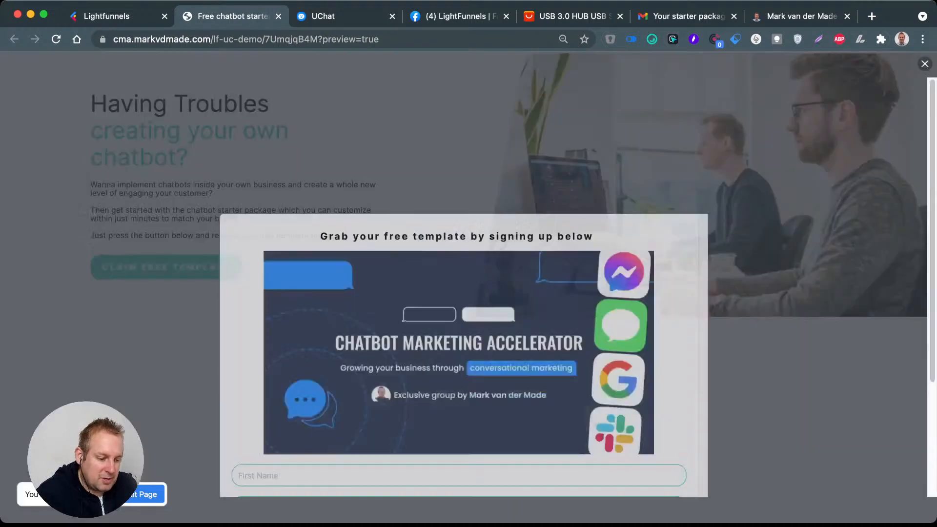
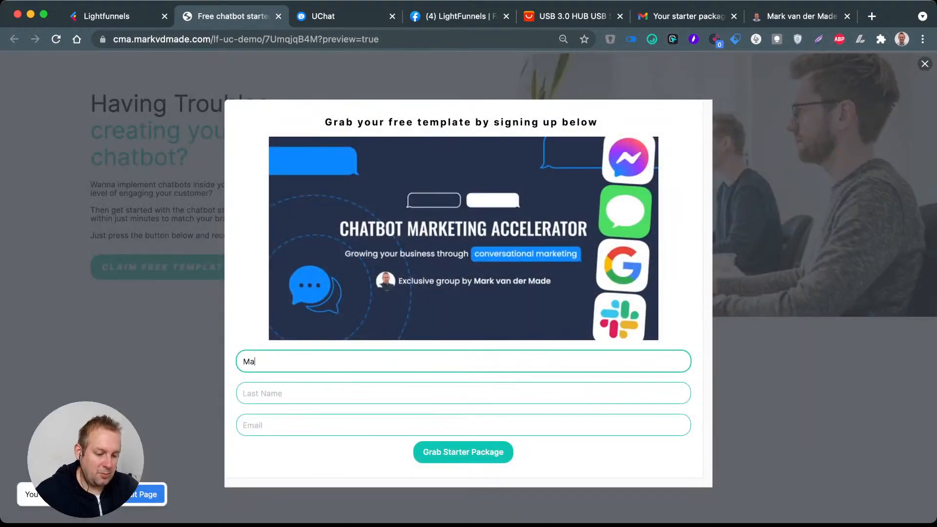
pyautogui.press('Tab')
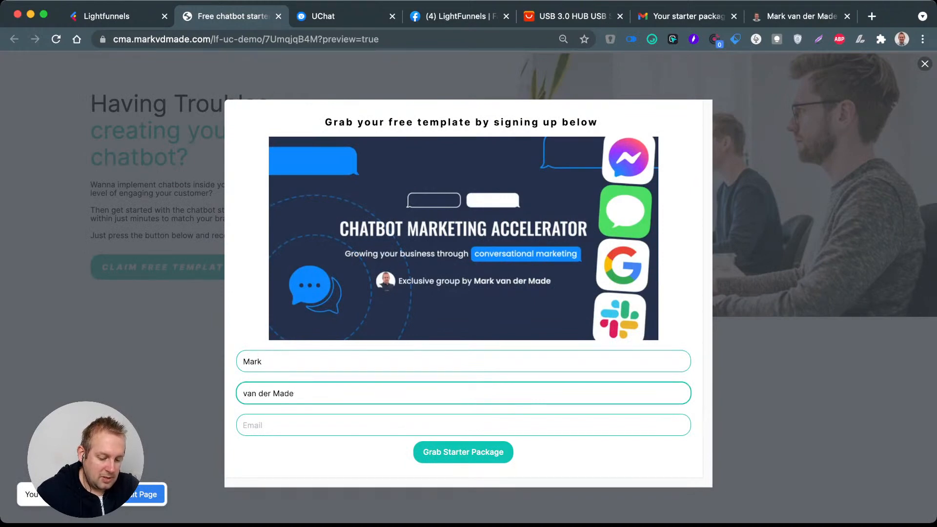
pyautogui.press('Tab')
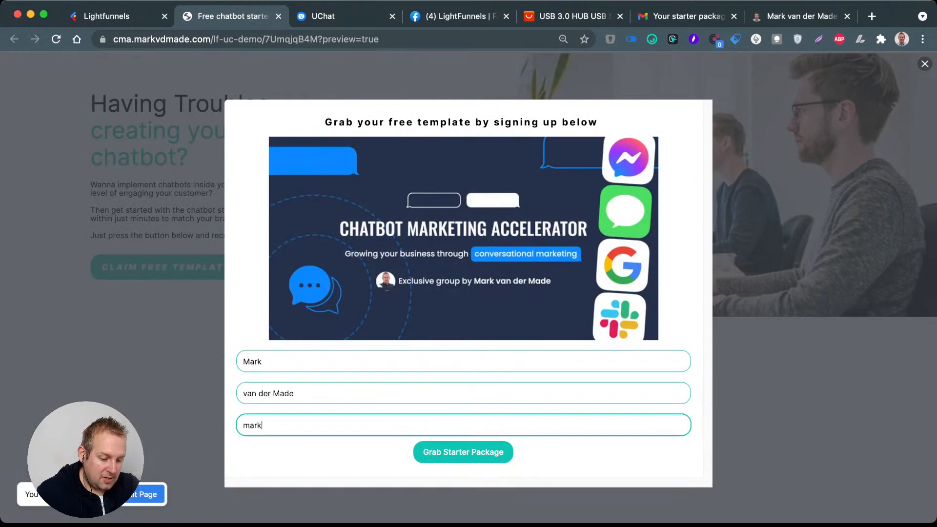
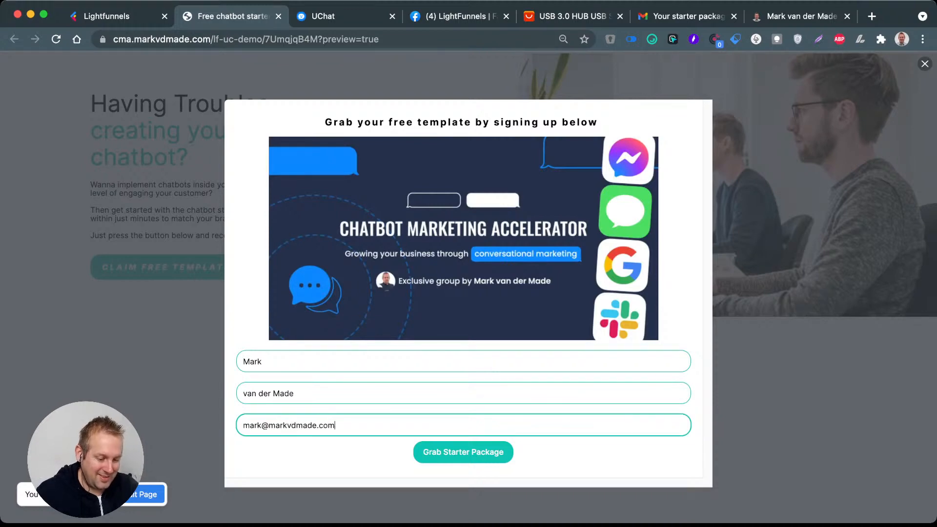
pyautogui.press('Tab')
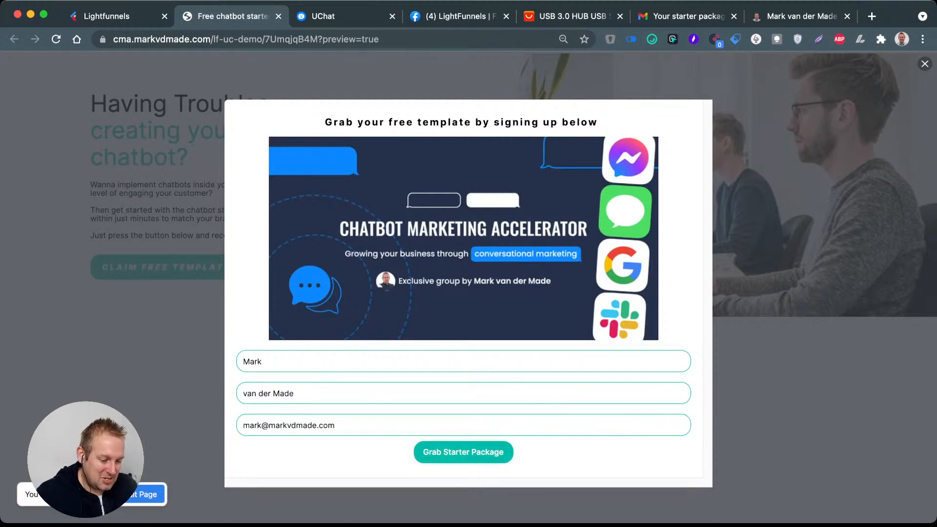
pyautogui.press('Return')
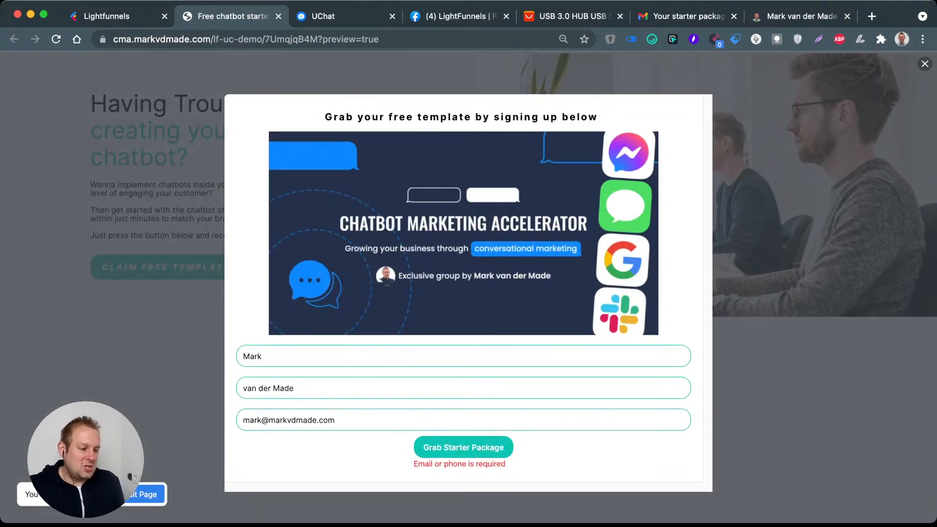
# Step: Back in Lightfunnels, examine the sign-up form on the Chatbot Marketing Accelerator funnel's VIP offer page for Variation 1
pyautogui.click(98, 17)
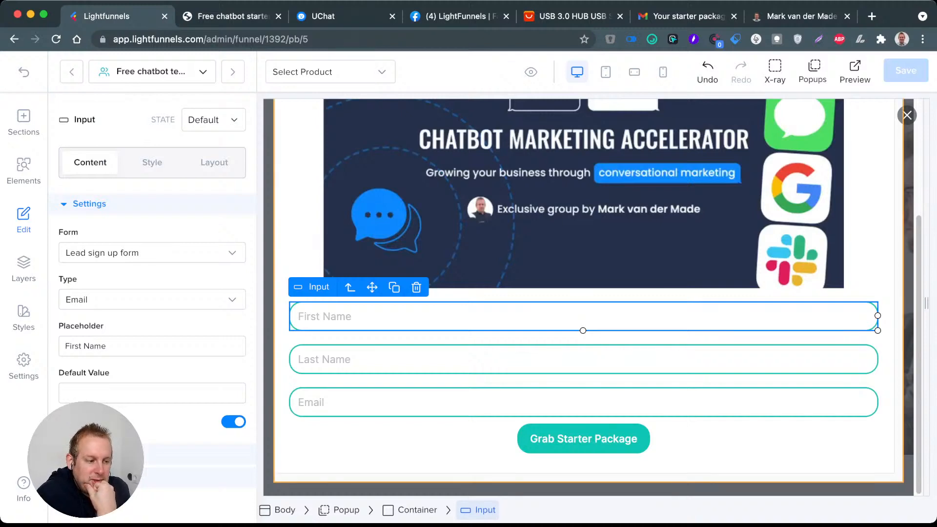
pyautogui.scroll(4, 585, 293)
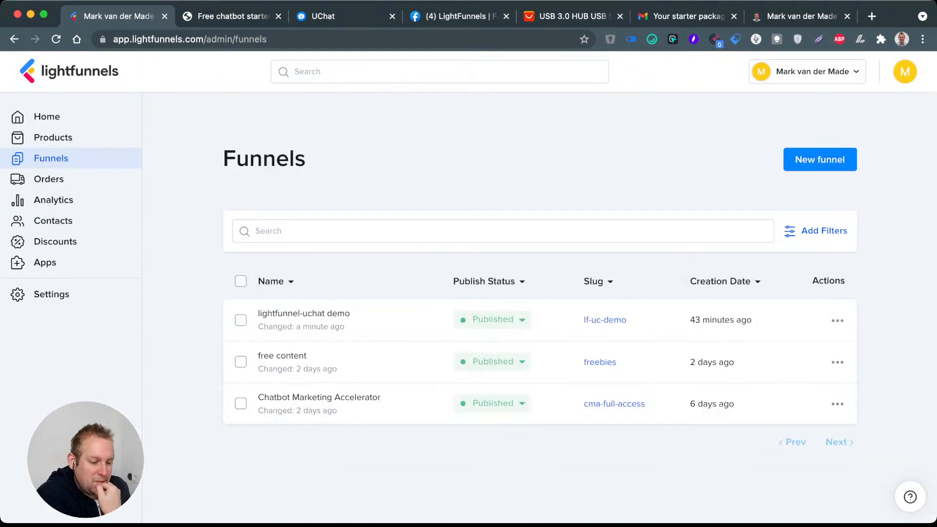
pyautogui.click(282, 357)
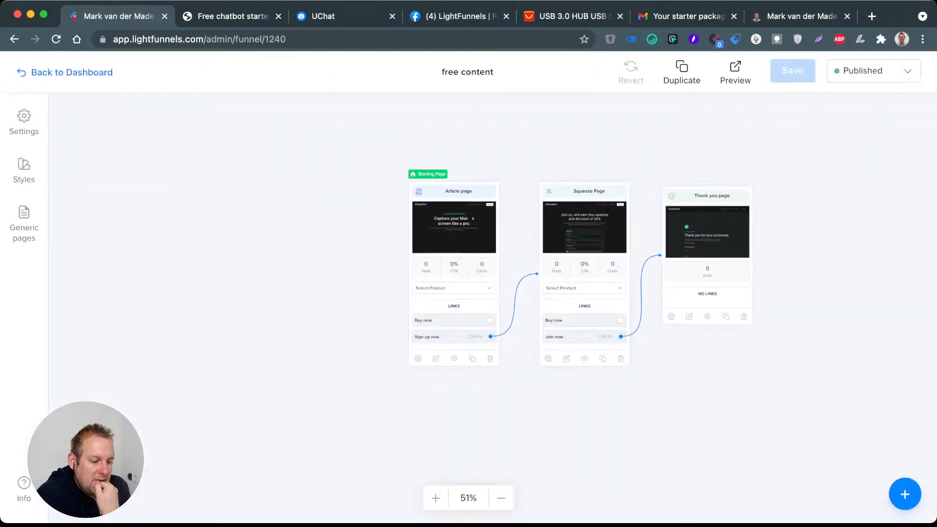
pyautogui.click(72, 72)
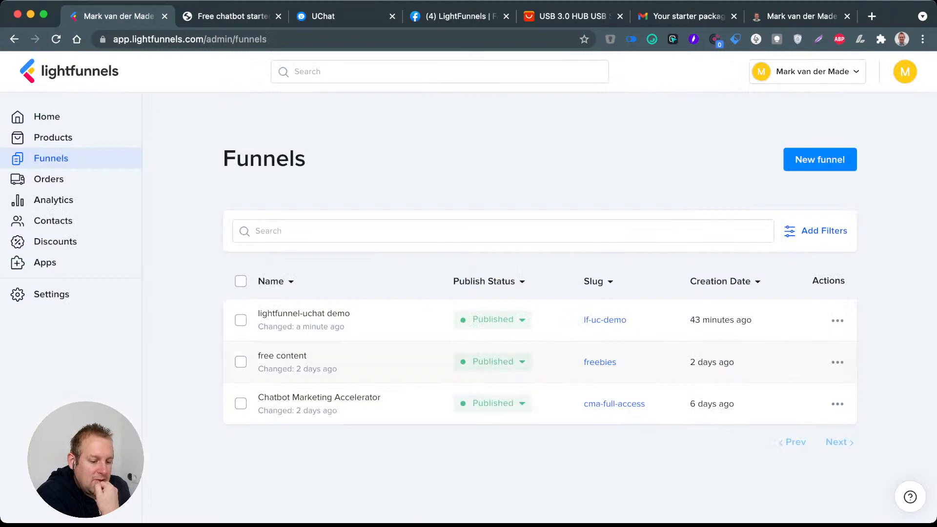
pyautogui.click(319, 398)
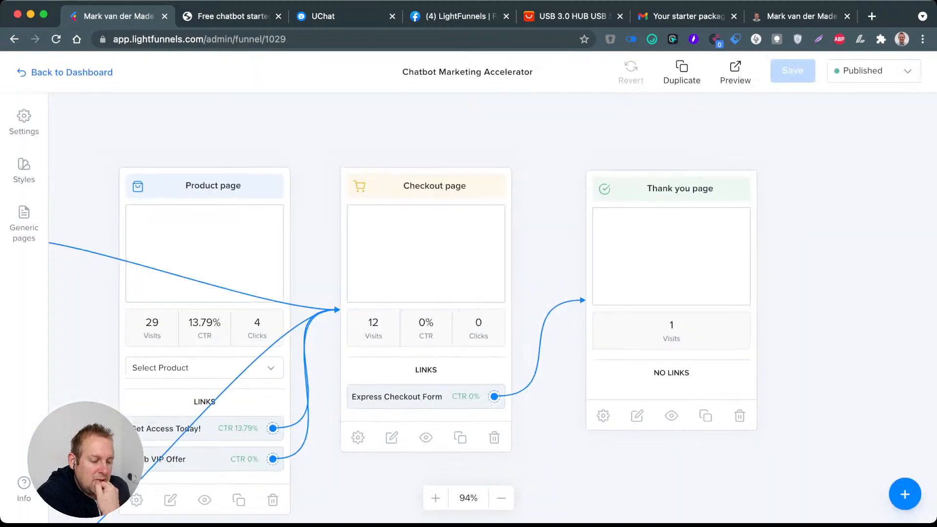
pyautogui.doubleClick(259, 211)
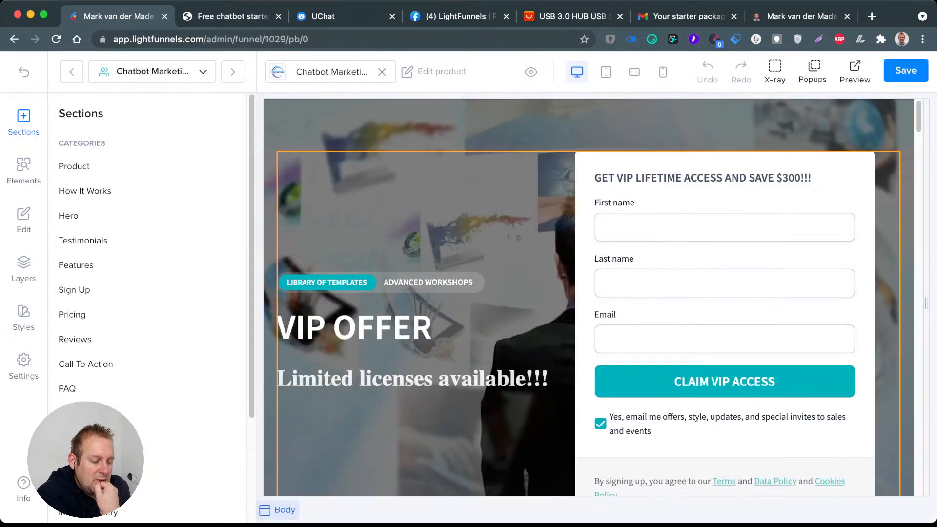
pyautogui.scroll(-3, 588, 297)
pyautogui.scroll(4, 420, 292)
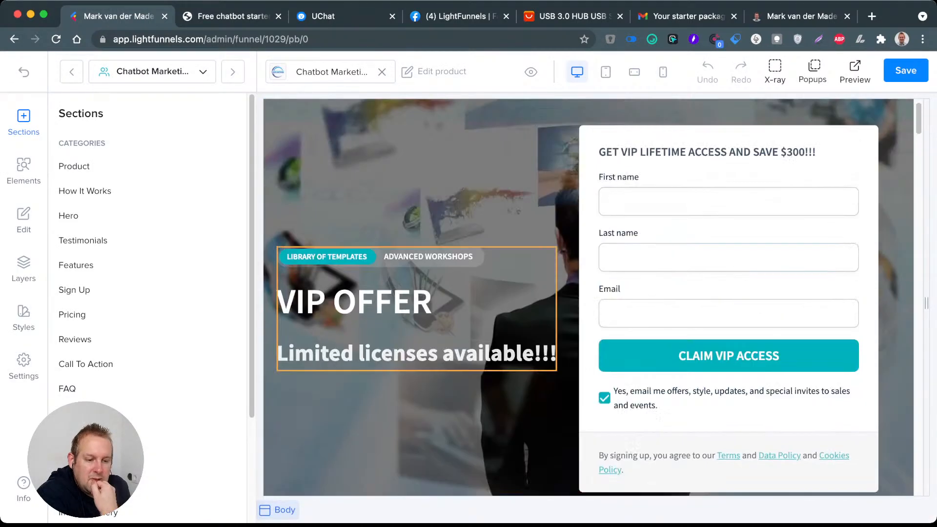
# Step: Open the VIP offer page for Variation 2 in the same funnel and examine its sign-up form
pyautogui.click(24, 73)
pyautogui.scroll(-2, 401, 272)
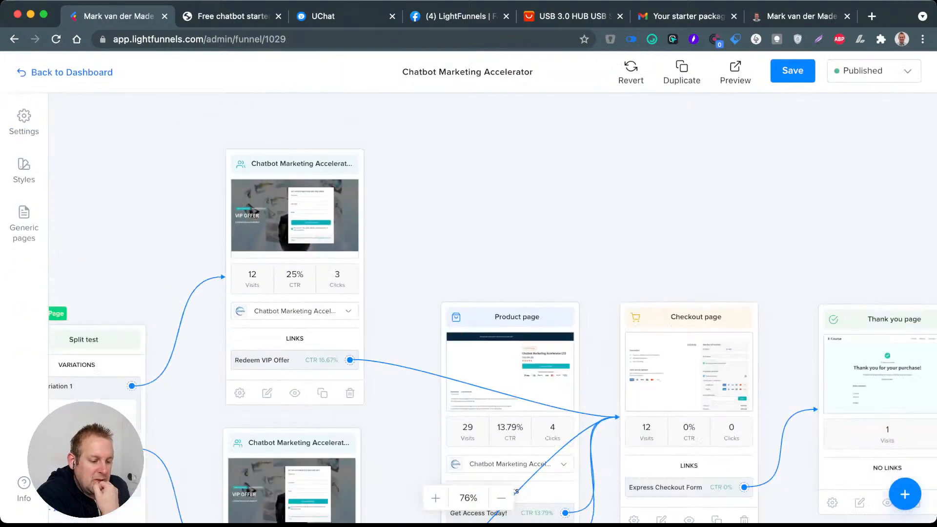
pyautogui.moveTo(401, 271); pyautogui.dragTo(401, 138)
pyautogui.click(293, 361)
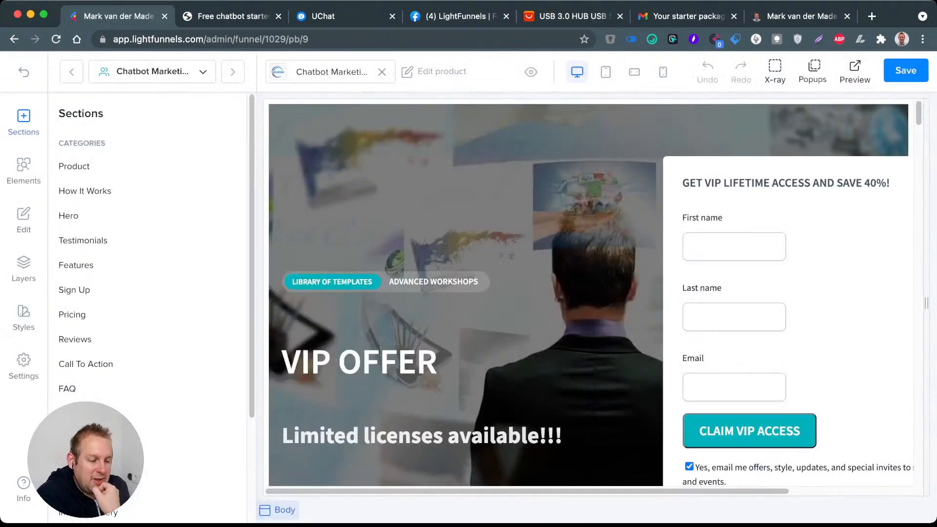
pyautogui.scroll(-4, 439, 293)
pyautogui.scroll(4, 589, 297)
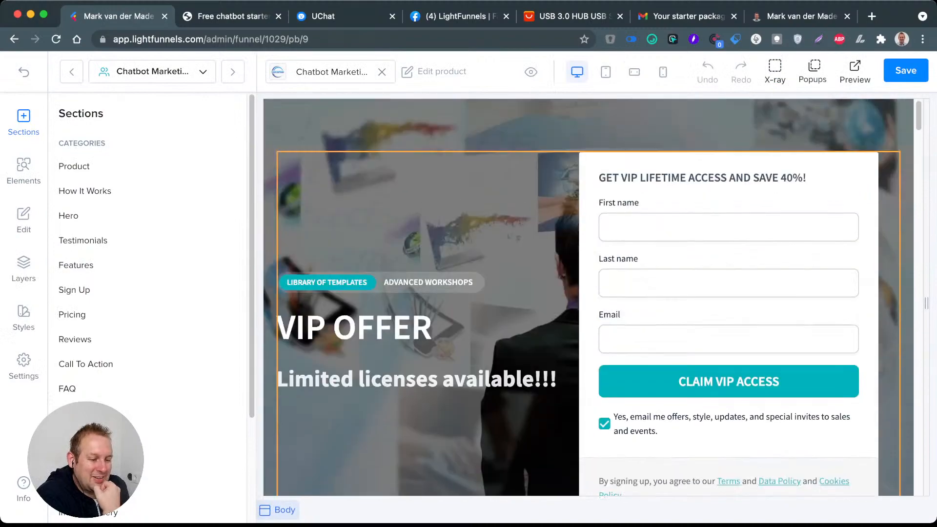
# Step: Return to the lightfunnel-uchat demo funnel and open the sign-up popup on Variation 1's Free chatbot template page for editing
pyautogui.click(24, 72)
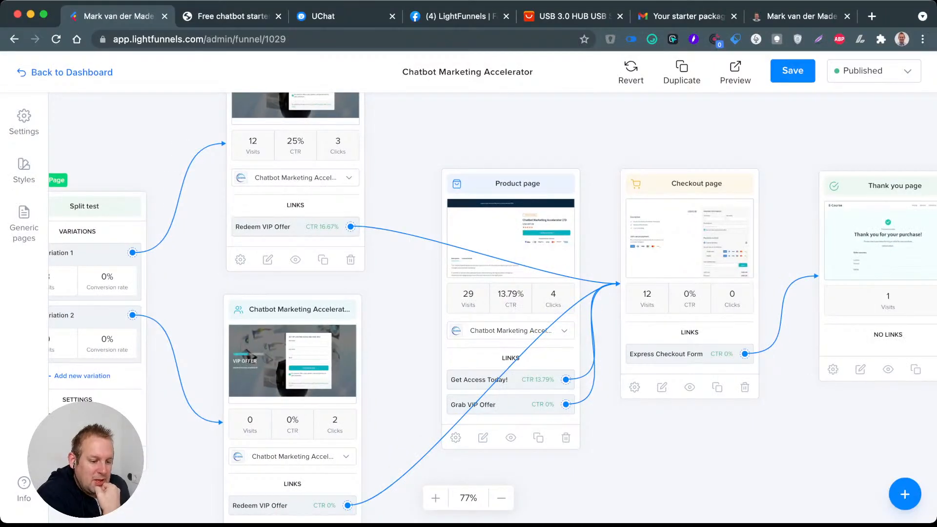
pyautogui.click(23, 72)
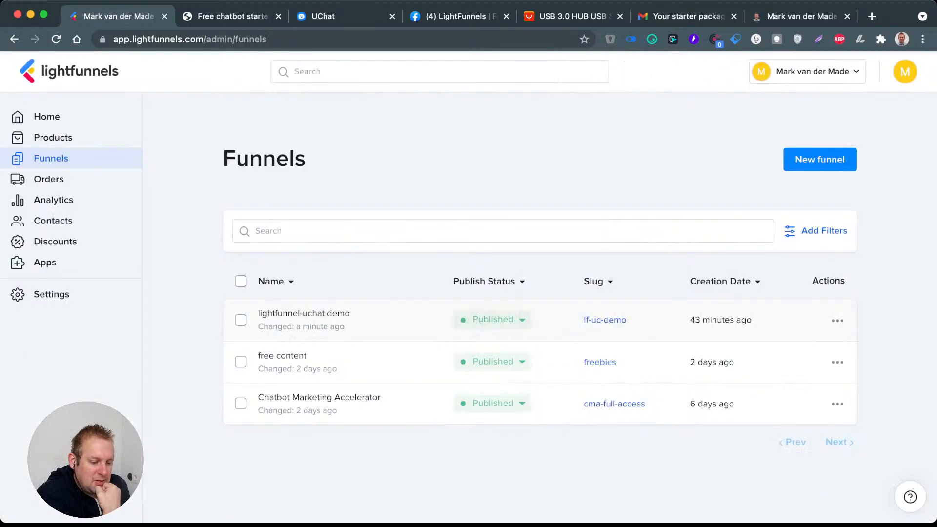
pyautogui.click(304, 314)
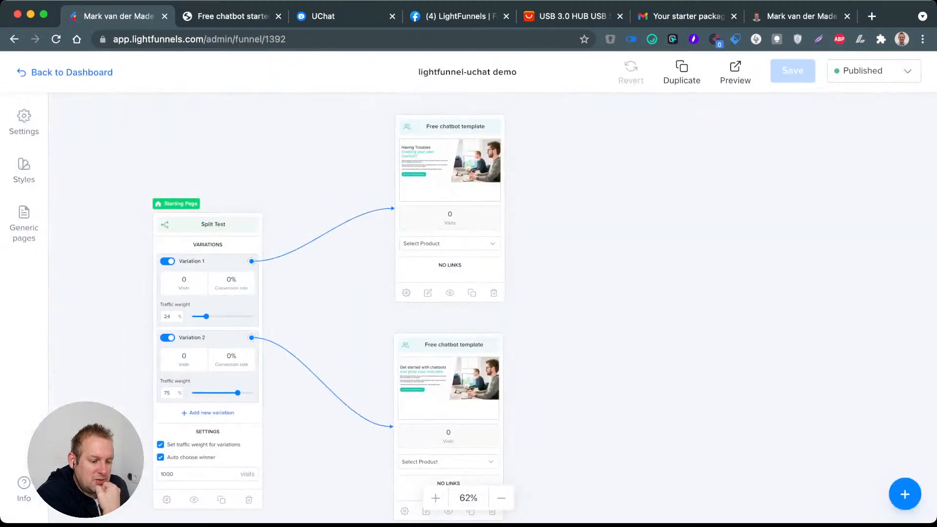
pyautogui.click(428, 293)
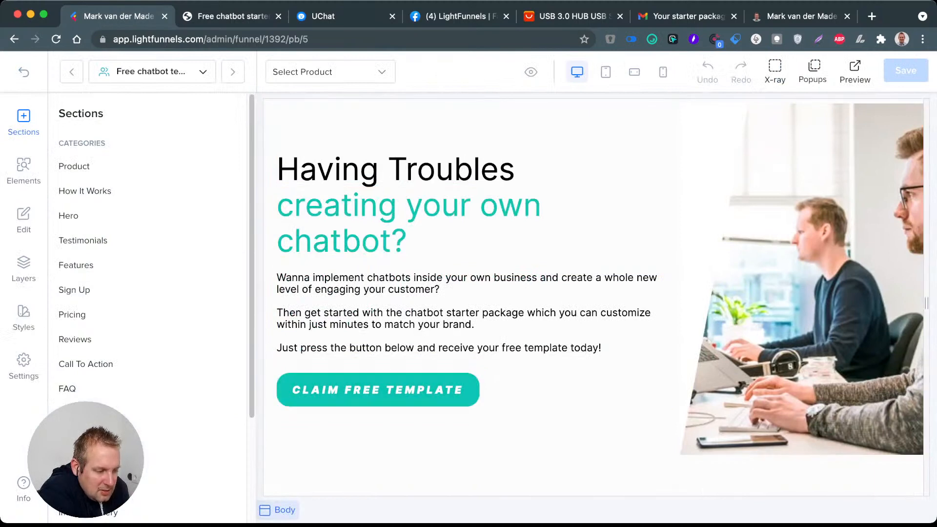
pyautogui.click(812, 72)
pyautogui.click(838, 106)
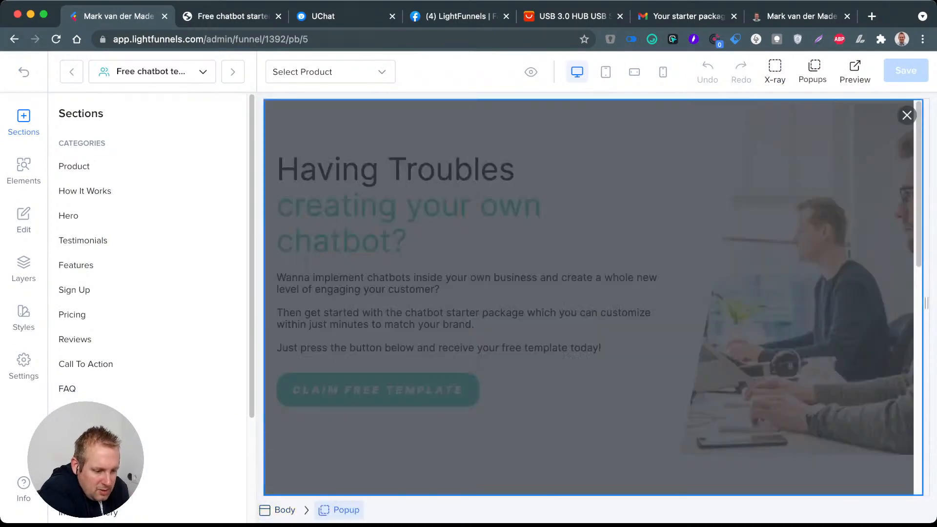
pyautogui.scroll(-2, 590, 317)
pyautogui.scroll(-3, 591, 322)
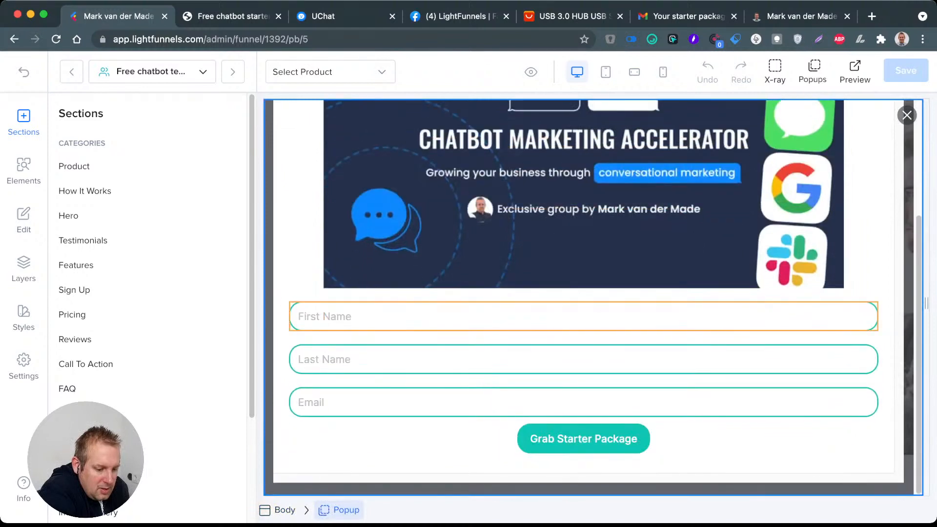
# Step: Check which forms the popup's First Name input can be assigned to, leaving the current choice
pyautogui.click(590, 318)
pyautogui.click(152, 253)
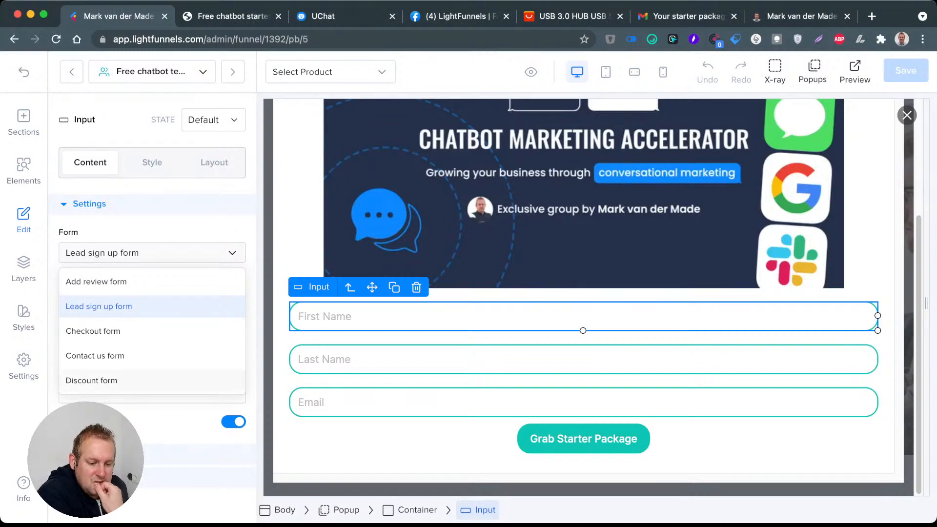
pyautogui.press('Escape')
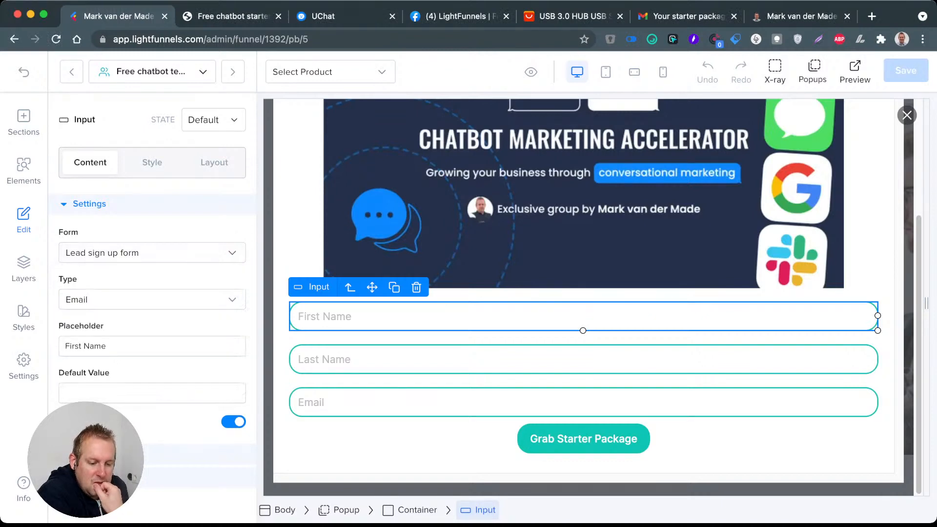
# Step: Delete the Email input from the sign-up popup and save the page
pyautogui.click(415, 404)
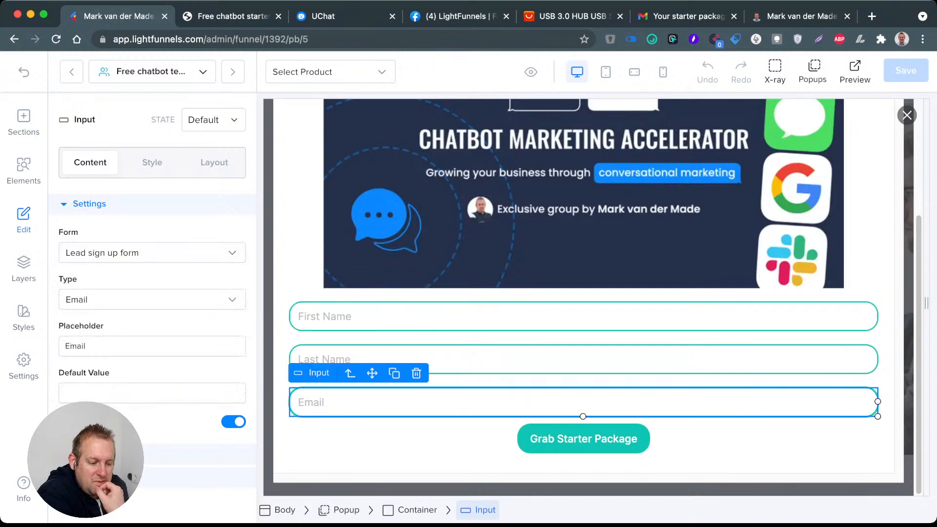
pyautogui.click(417, 373)
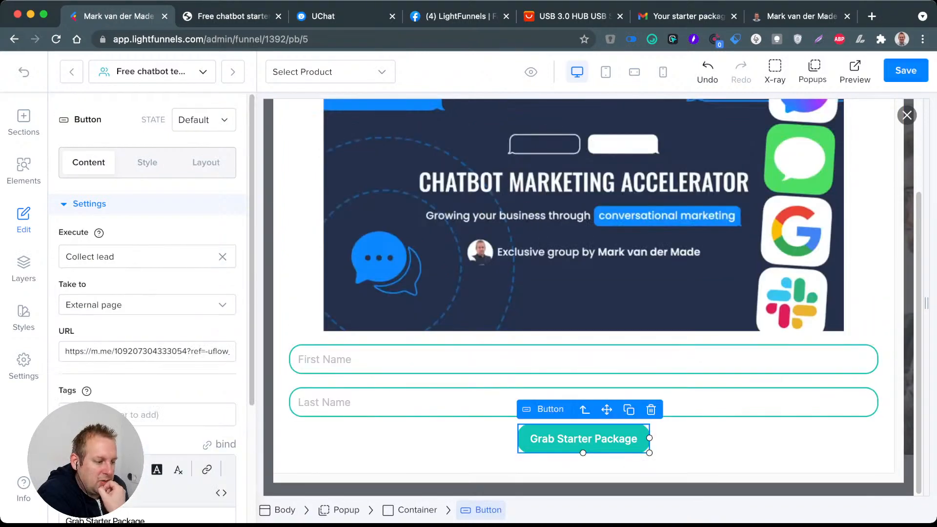
pyautogui.click(905, 71)
# Step: Reload the page preview, test the popup's name fields by entering the full name, and return to the Lightfunnels editor
pyautogui.click(232, 16)
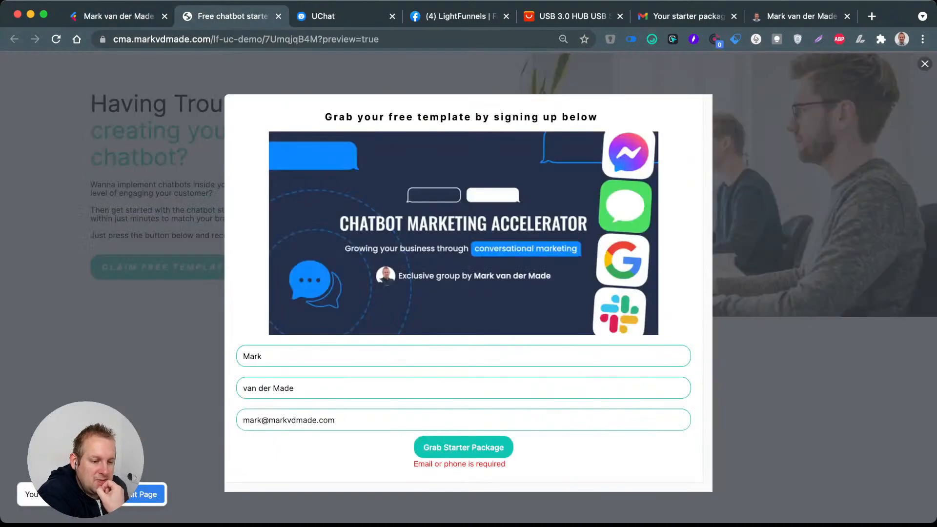
pyautogui.press('super+r')
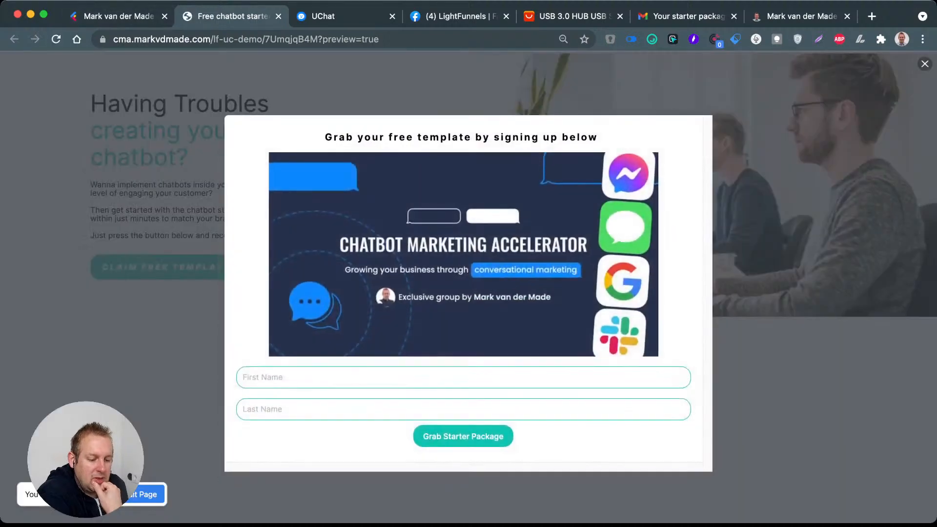
pyautogui.write('Mark')
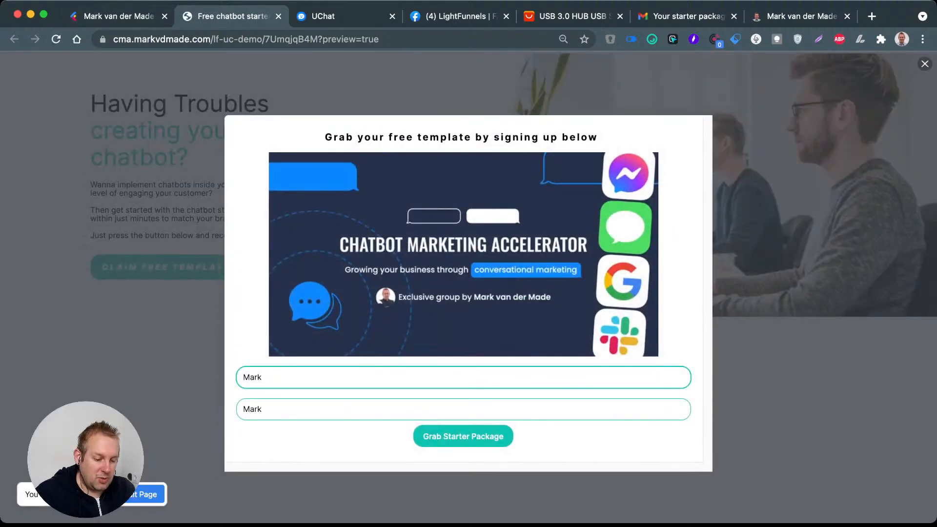
pyautogui.press('BackSpace')
pyautogui.press('BackSpace')
pyautogui.press('BackSpace')
pyautogui.press('BackSpace')
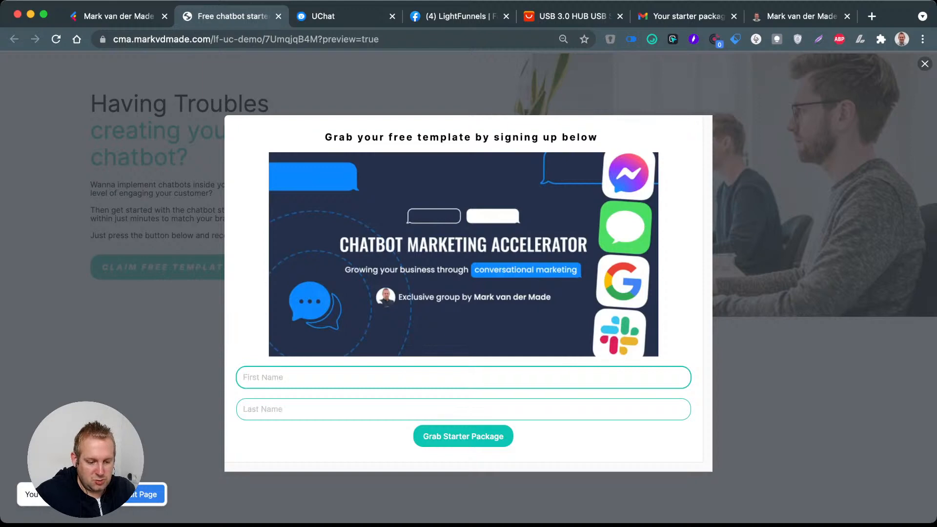
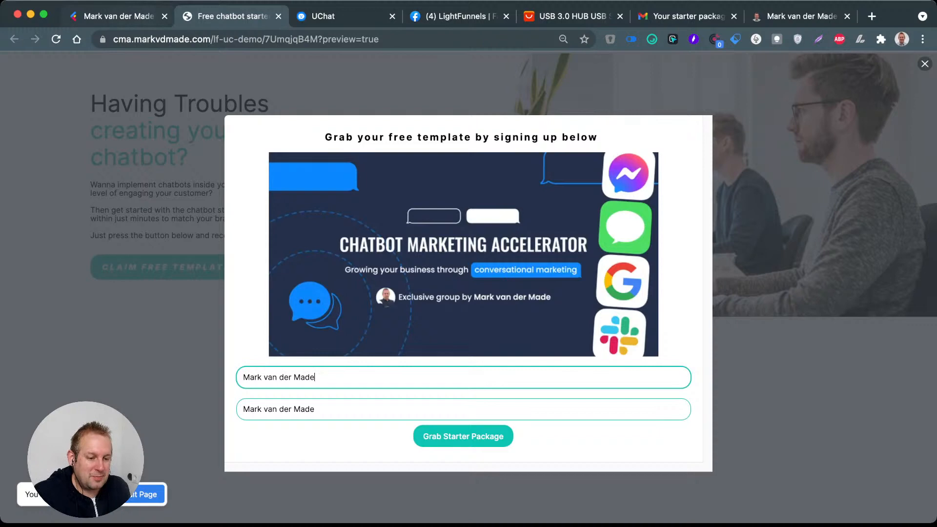
pyautogui.hotkey('ctrl', 'shift', 'Tab')
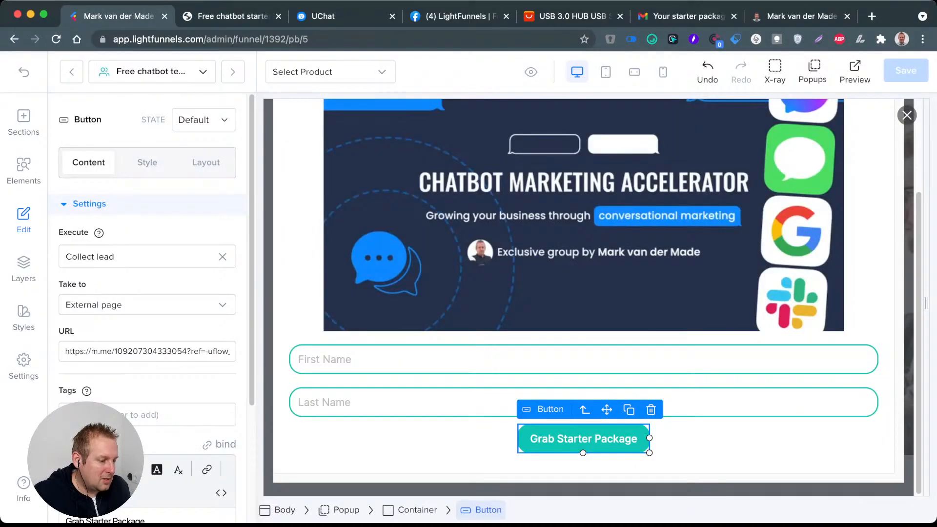
# Step: Preview Variation 1's Free chatbot template page with ?preview=true removed from its address, and test the popup's First Name input
pyautogui.click(24, 72)
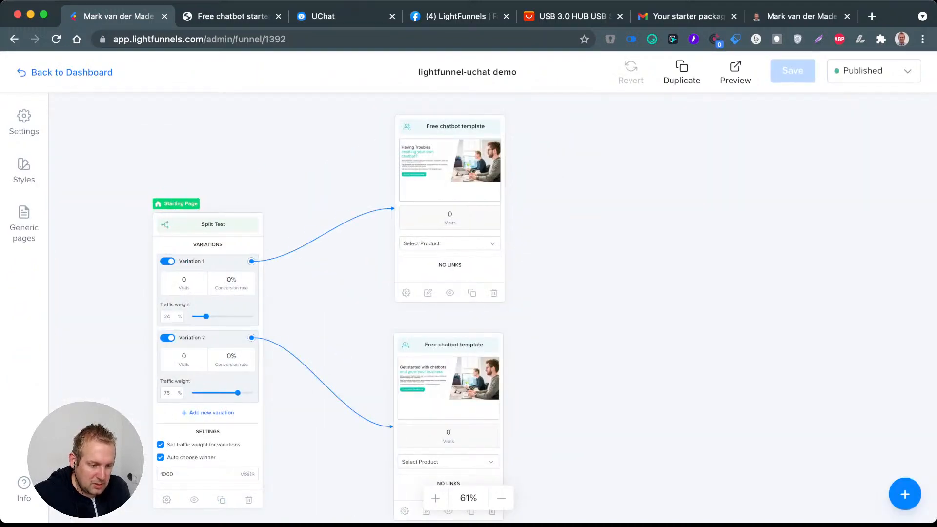
pyautogui.click(450, 293)
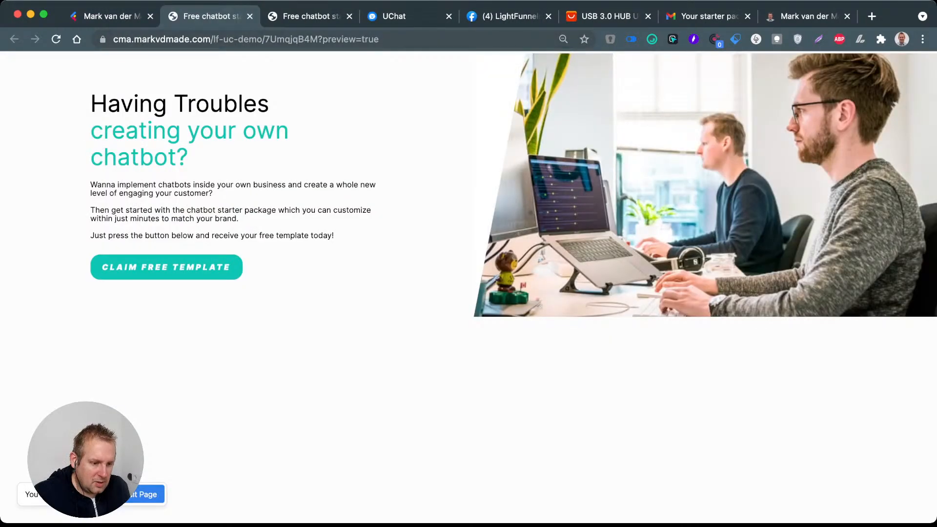
pyautogui.moveTo(382, 39); pyautogui.dragTo(318, 39)
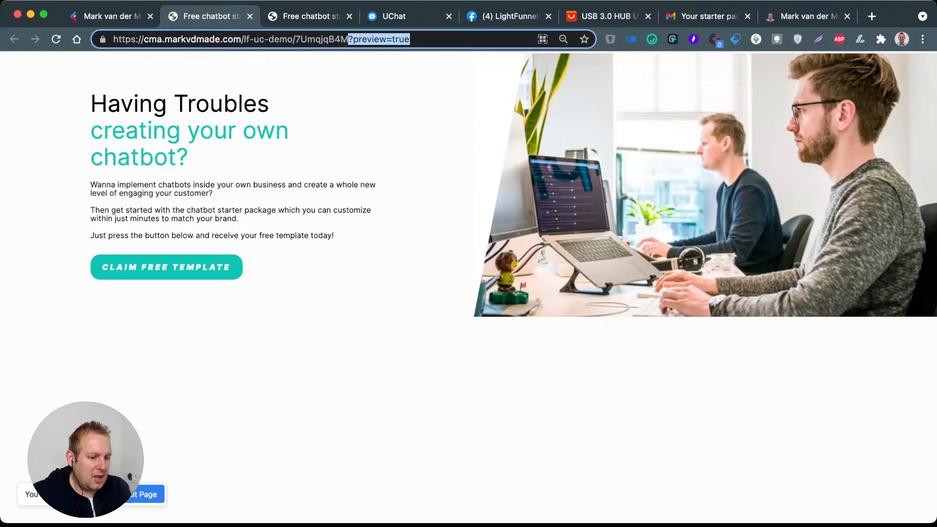
pyautogui.press('BackSpace')
pyautogui.press('Return')
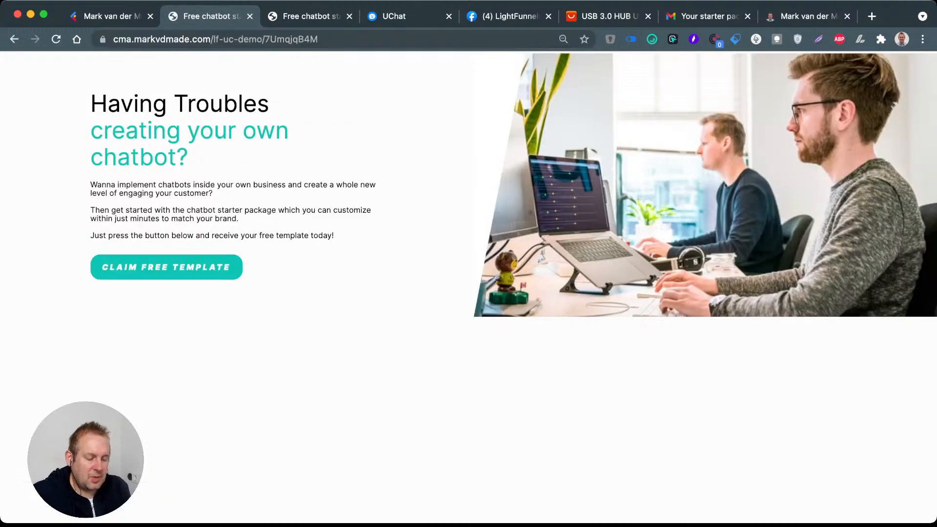
pyautogui.click(166, 267)
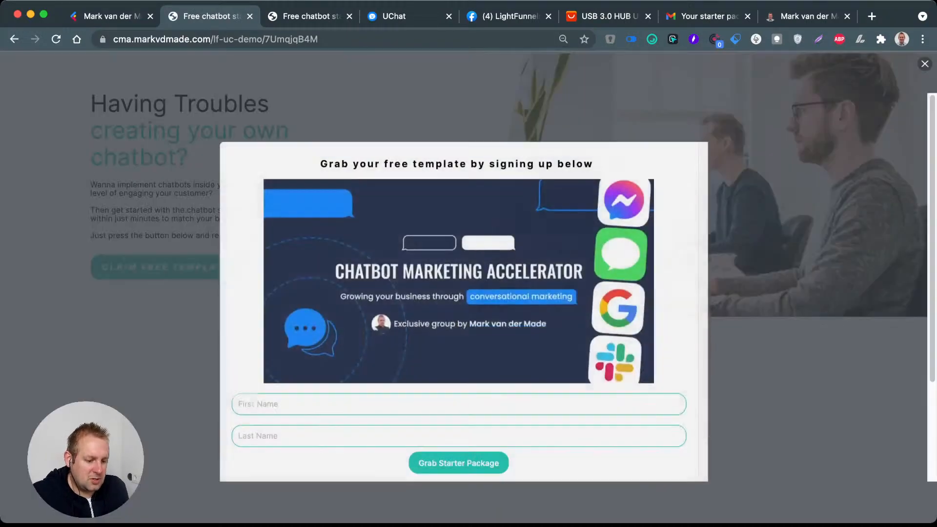
pyautogui.write('M')
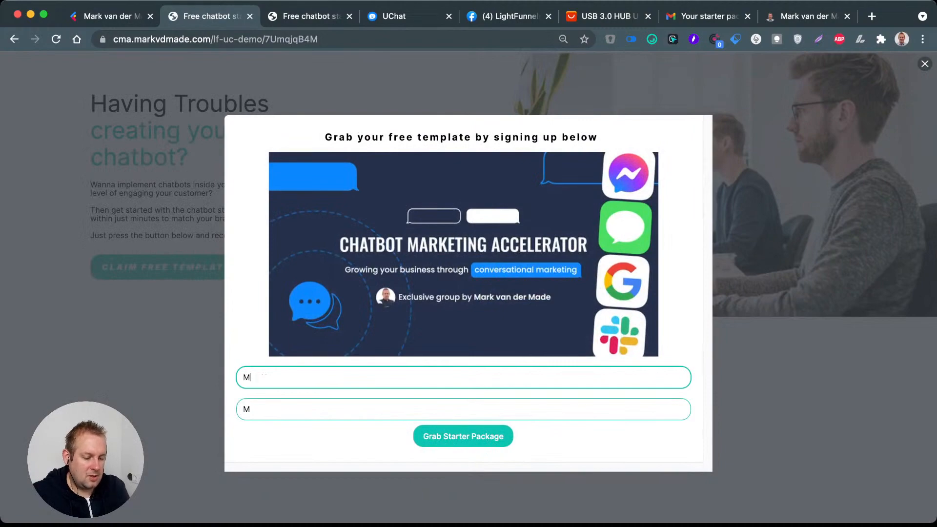
pyautogui.press('BackSpace')
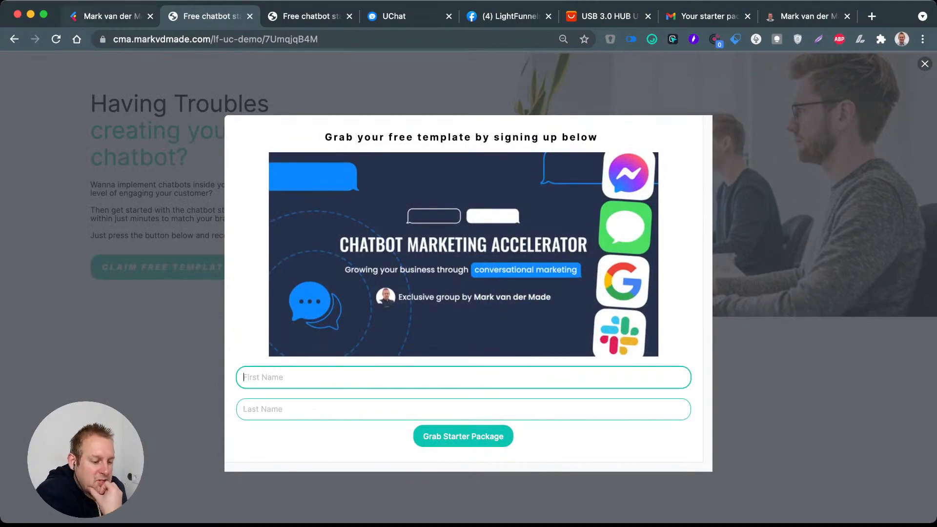
# Step: Reopen the sign-up popup of Variation 1's page in the Lightfunnels editor and set the Last Name input's type to Last Name
pyautogui.click(82, 17)
pyautogui.click(406, 293)
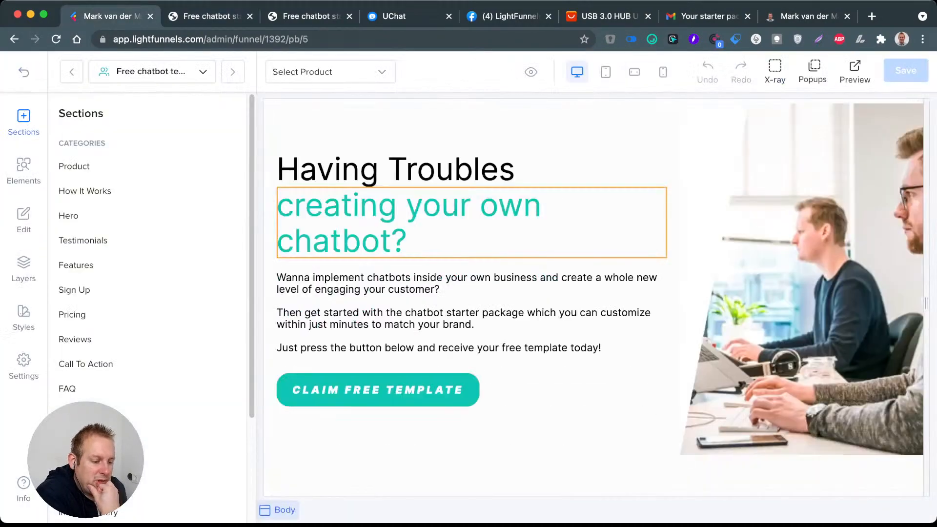
pyautogui.click(813, 72)
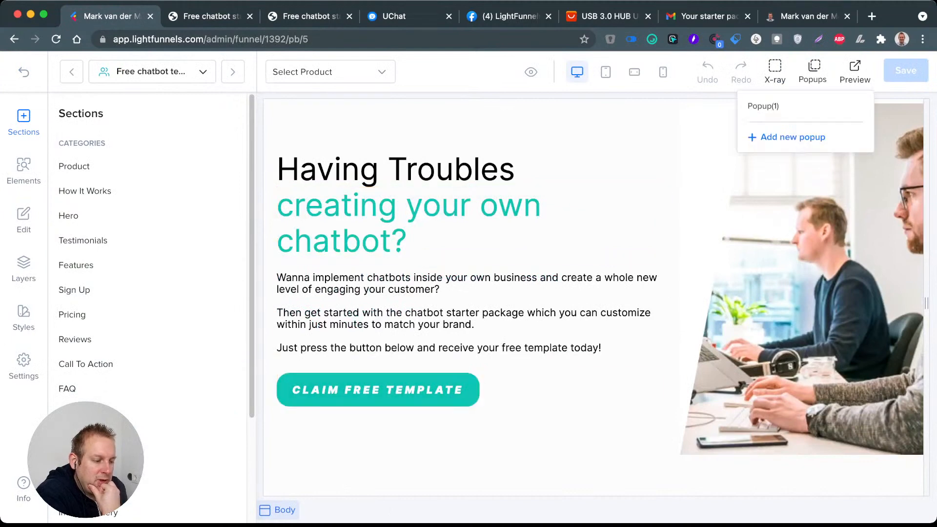
pyautogui.click(839, 106)
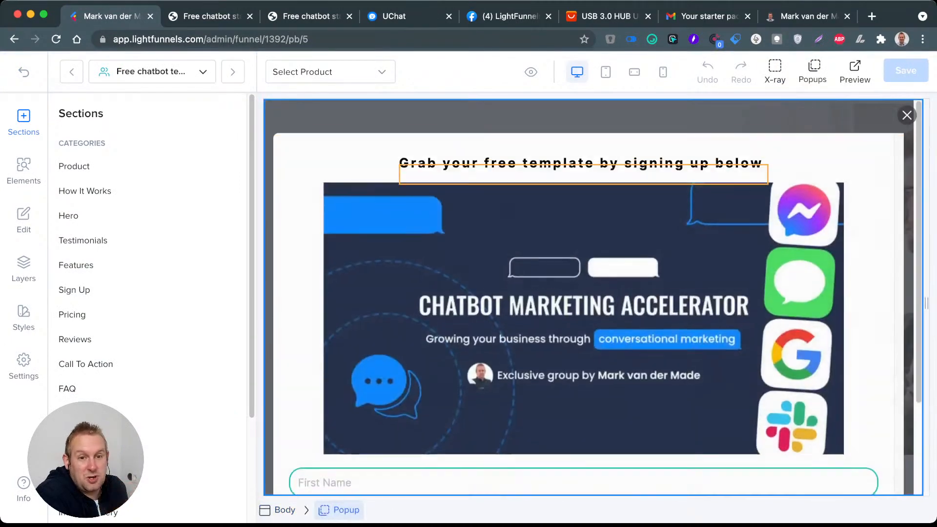
pyautogui.scroll(-3, 583, 293)
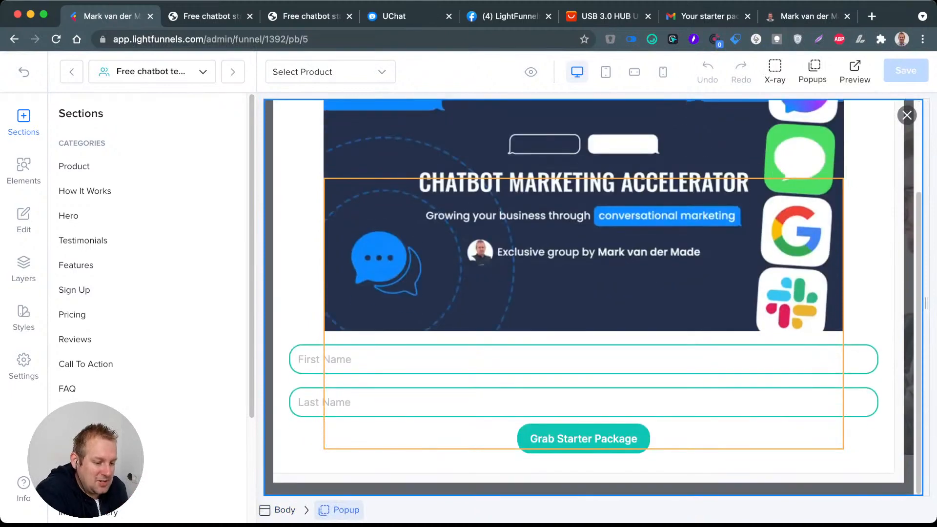
pyautogui.click(584, 359)
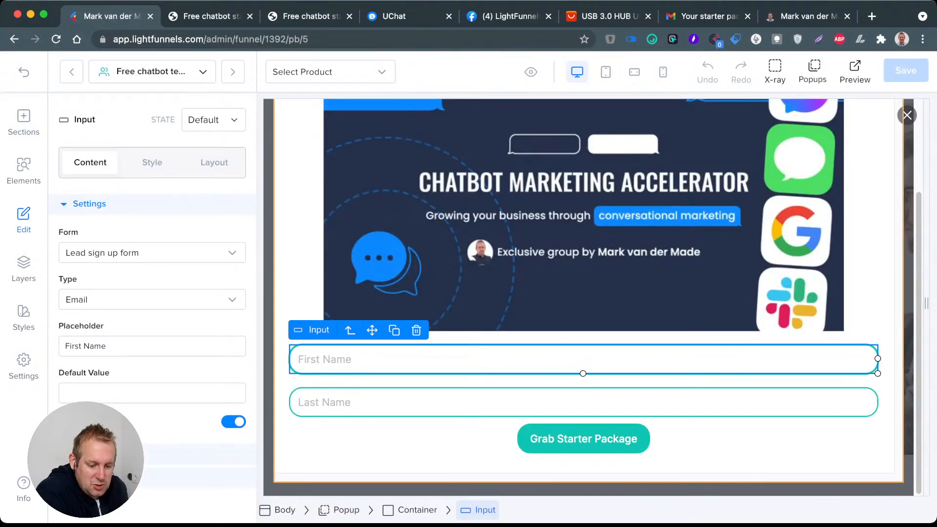
pyautogui.click(583, 402)
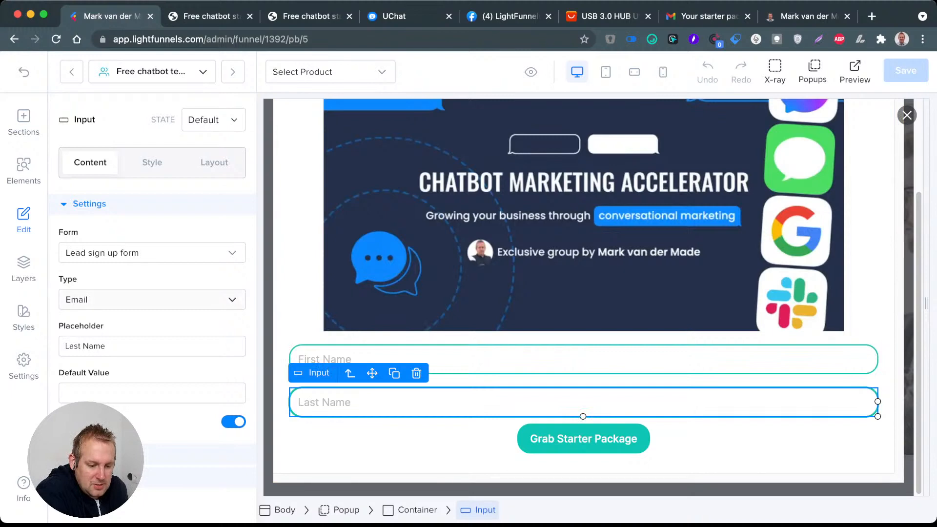
pyautogui.click(153, 299)
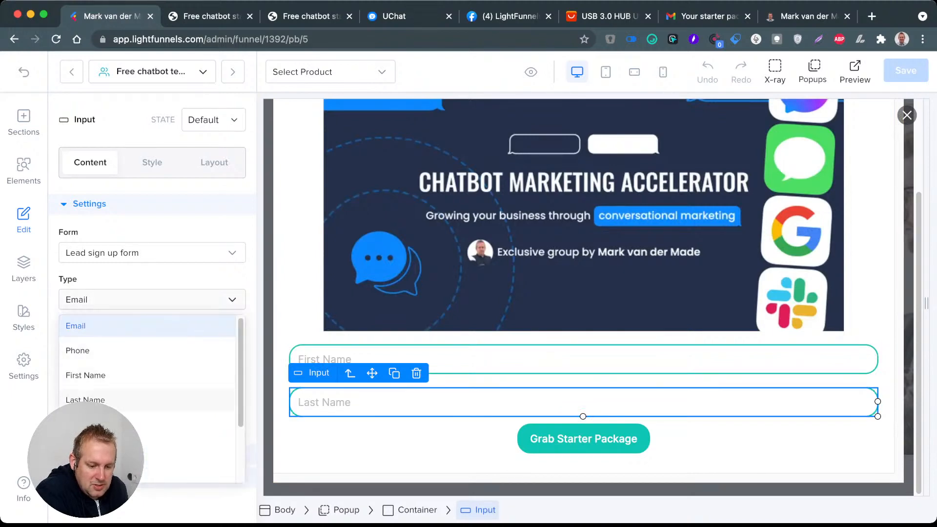
pyautogui.click(85, 400)
# Step: Set the type of the popup's First Name input to First Name
pyautogui.click(469, 358)
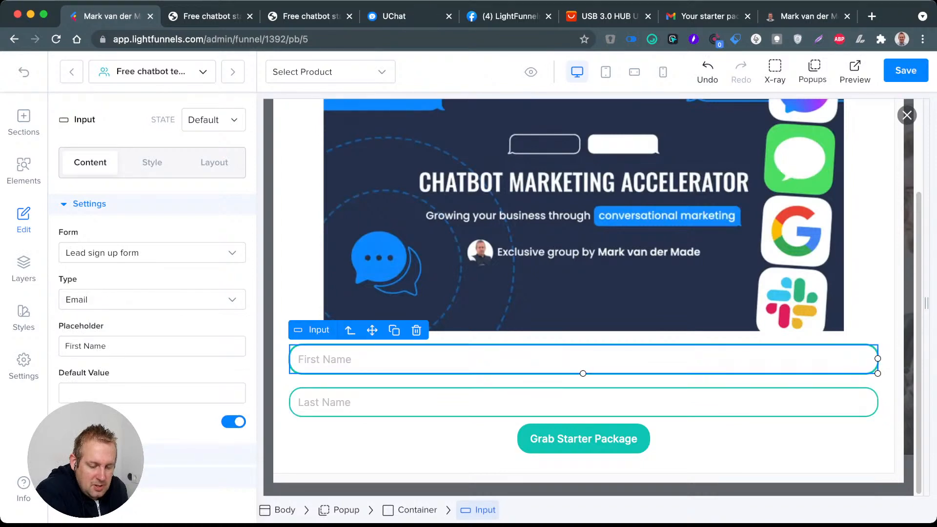
pyautogui.click(152, 300)
pyautogui.click(86, 375)
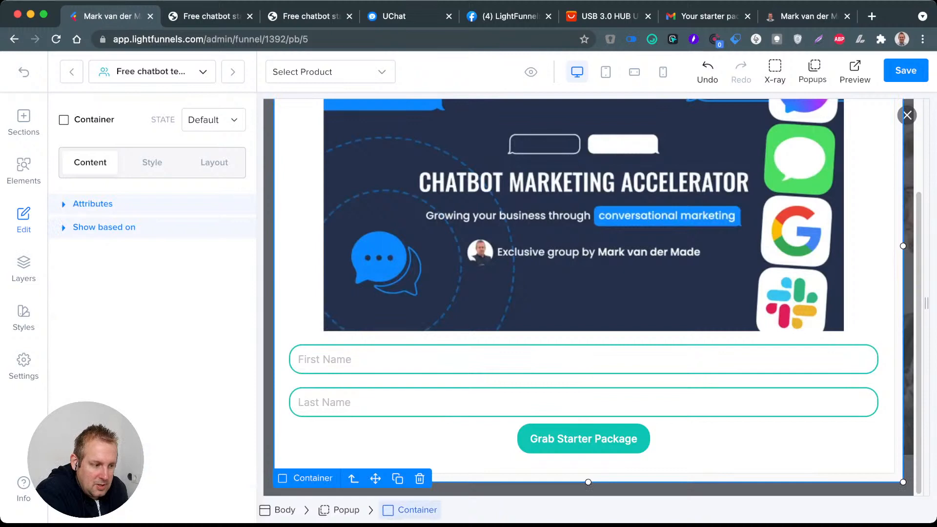
# Step: Duplicate the popup's Last Name input and give the copy the type Email and the placeholder Email
pyautogui.click(386, 402)
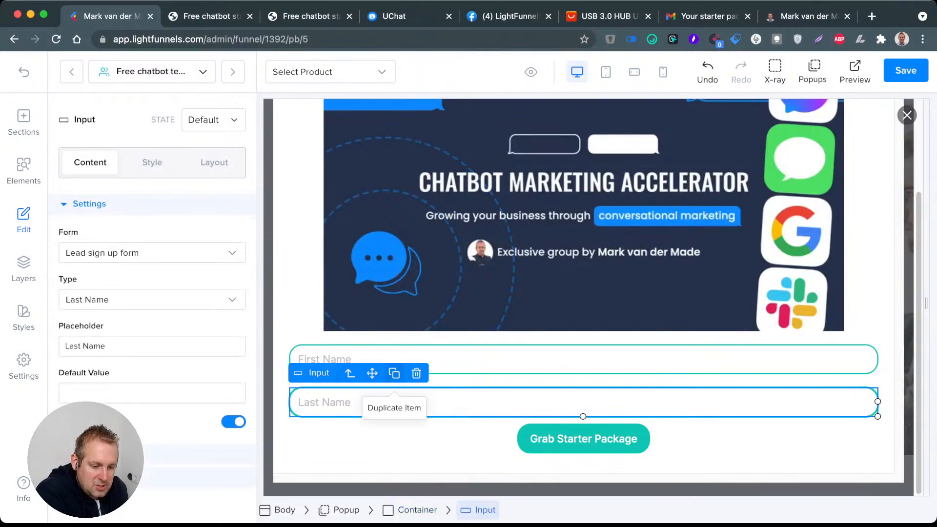
pyautogui.click(394, 373)
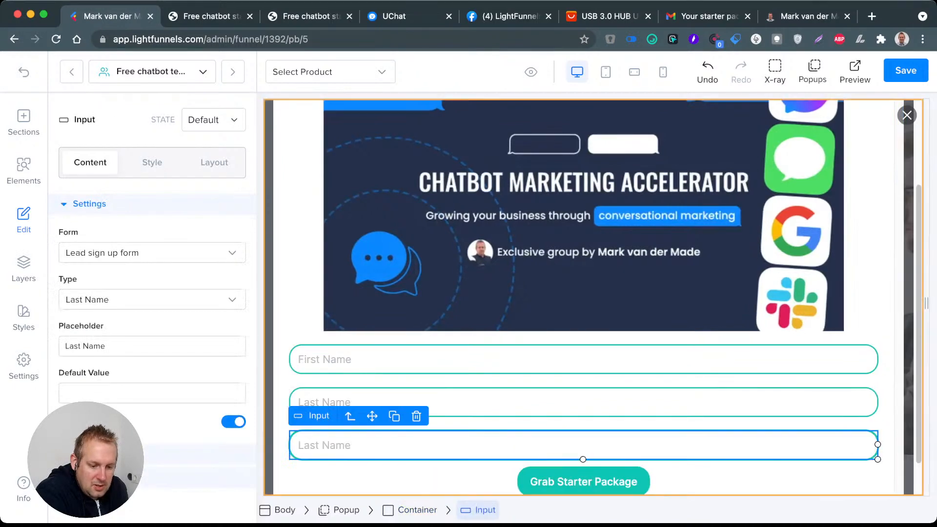
pyautogui.click(152, 299)
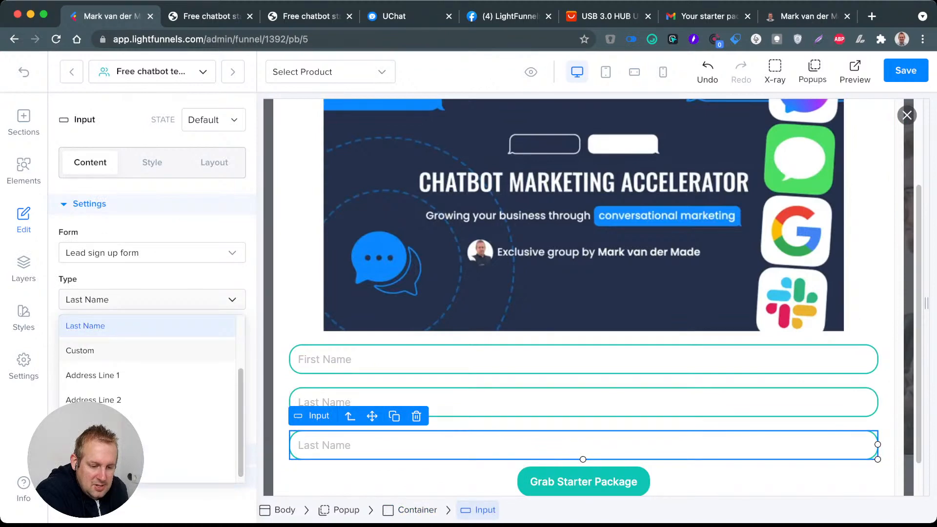
pyautogui.scroll(2, 148, 351)
pyautogui.click(147, 327)
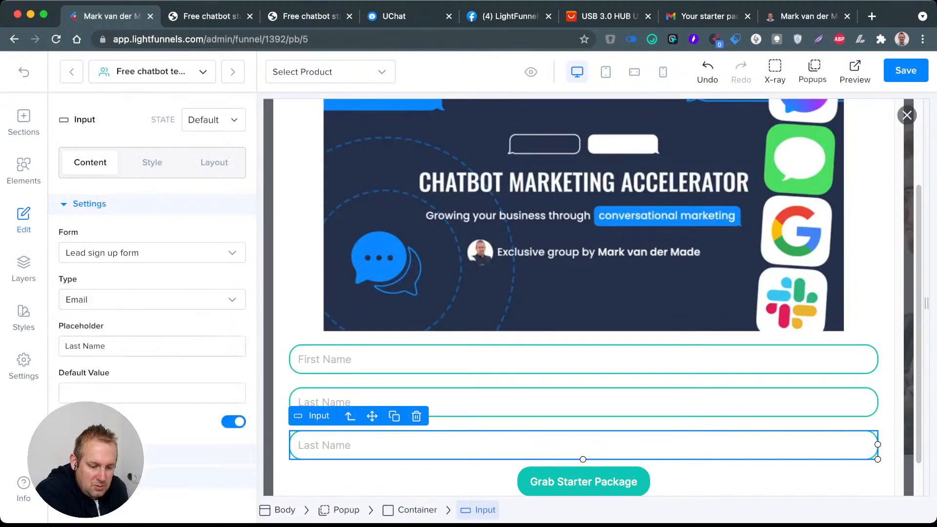
pyautogui.moveTo(110, 346); pyautogui.dragTo(64, 346)
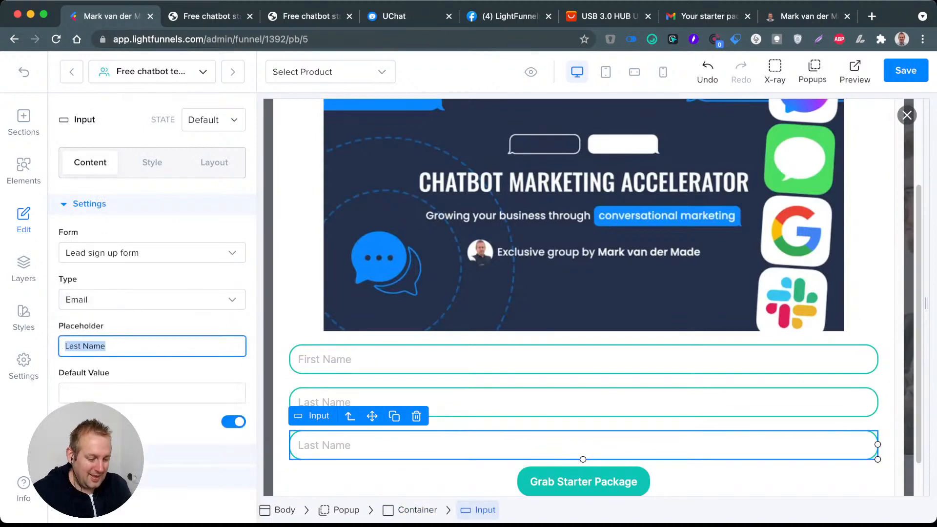
pyautogui.write('Email')
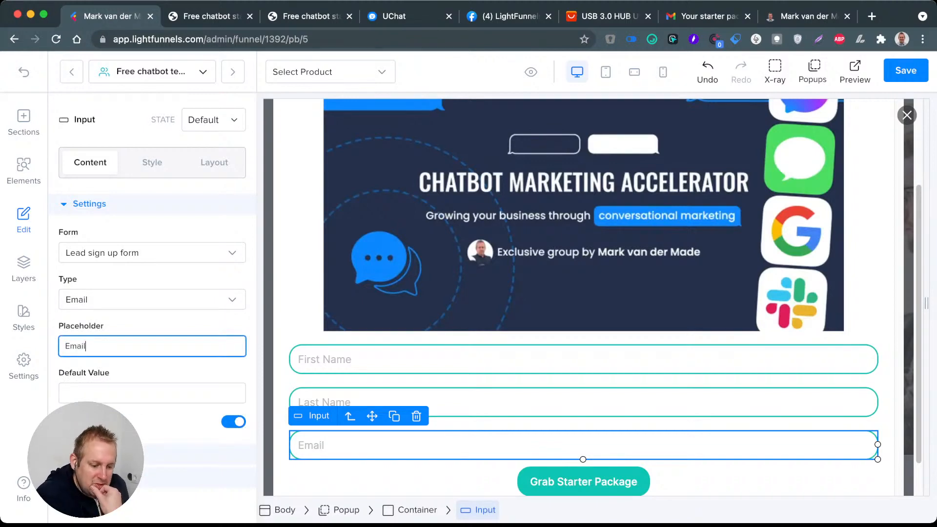
# Step: Check the types of the Last Name and First Name inputs and save the page
pyautogui.click(488, 402)
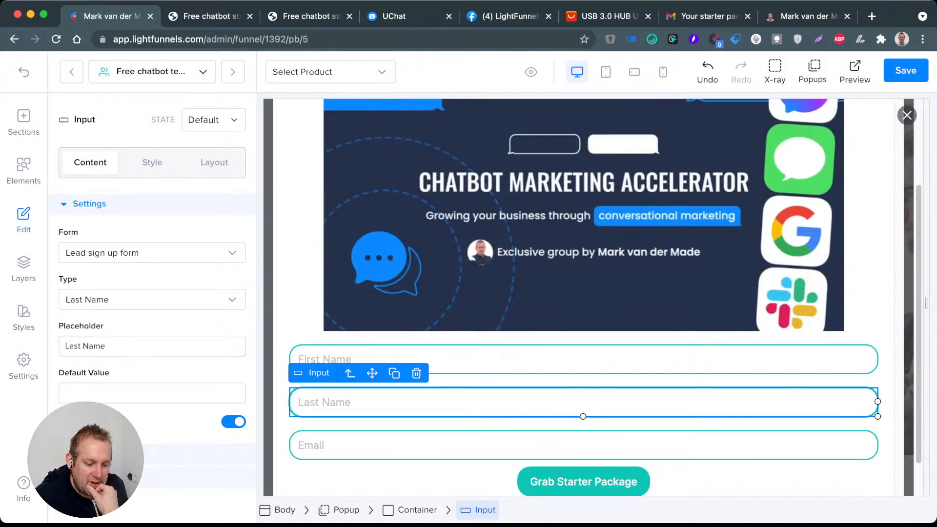
pyautogui.click(488, 359)
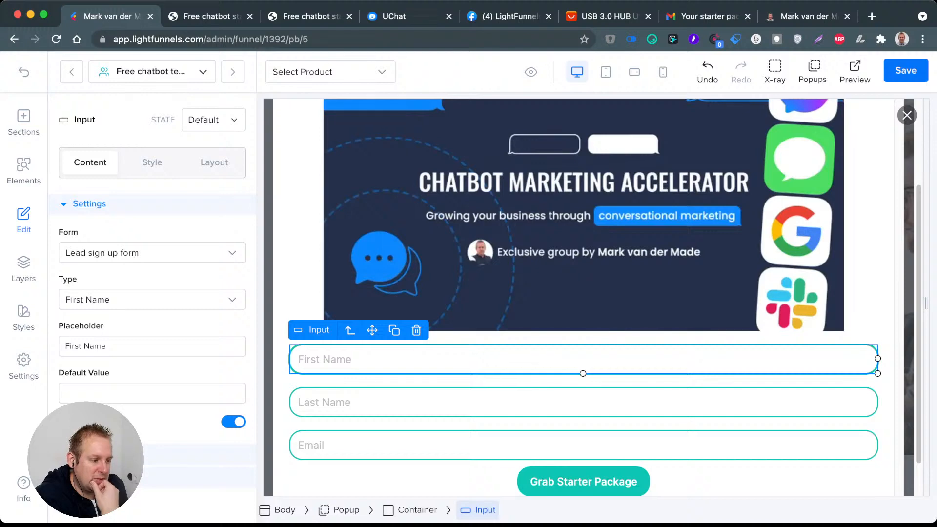
pyautogui.click(906, 71)
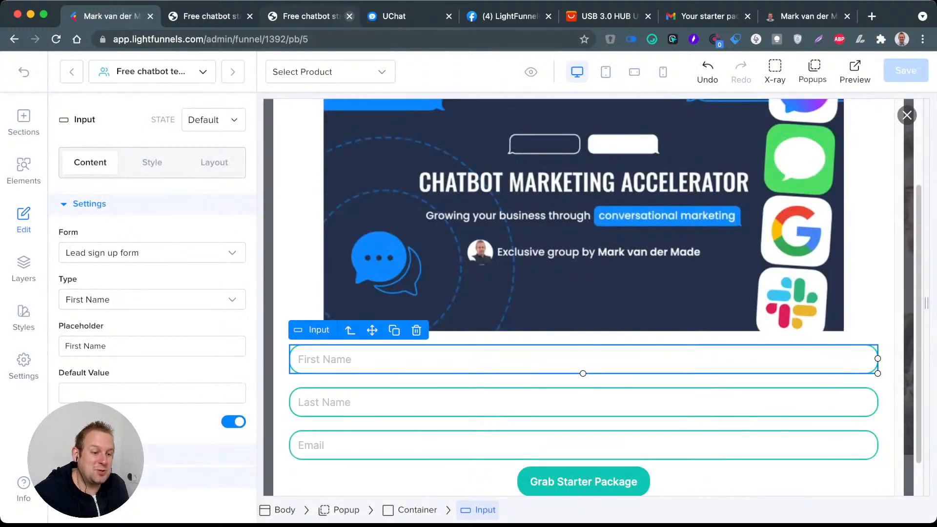
# Step: Close the two old page previews, open a new one, and reload it to bring up the updated sign-up popup
pyautogui.click(349, 16)
pyautogui.click(250, 16)
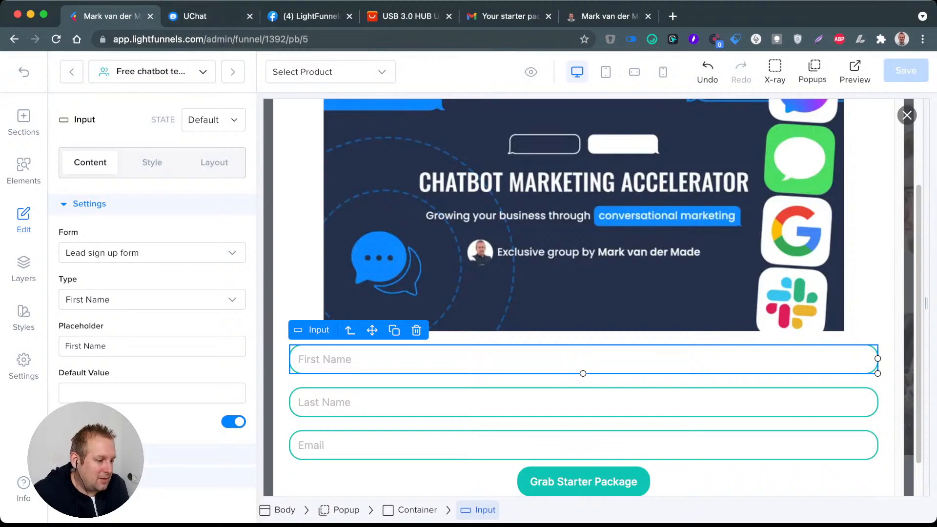
pyautogui.click(855, 71)
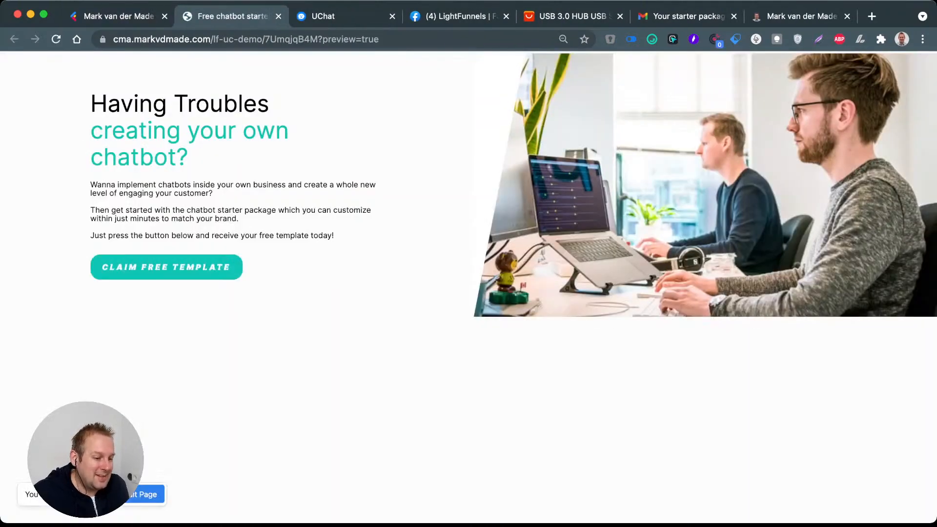
pyautogui.click(167, 267)
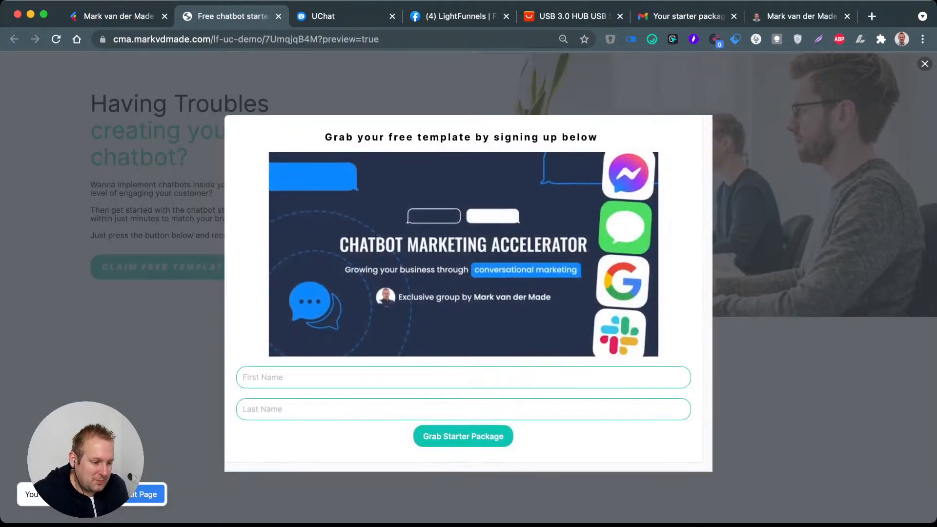
pyautogui.click(925, 64)
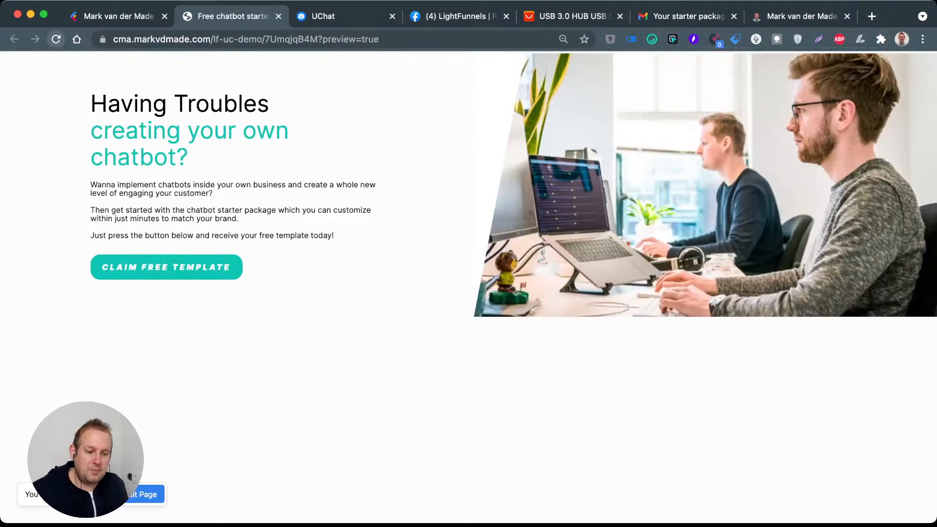
pyautogui.click(57, 39)
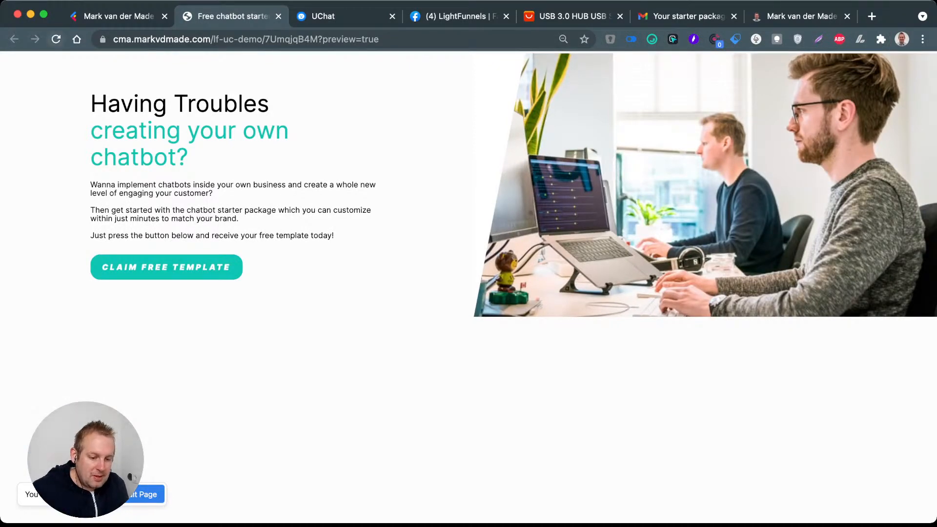
pyautogui.click(167, 267)
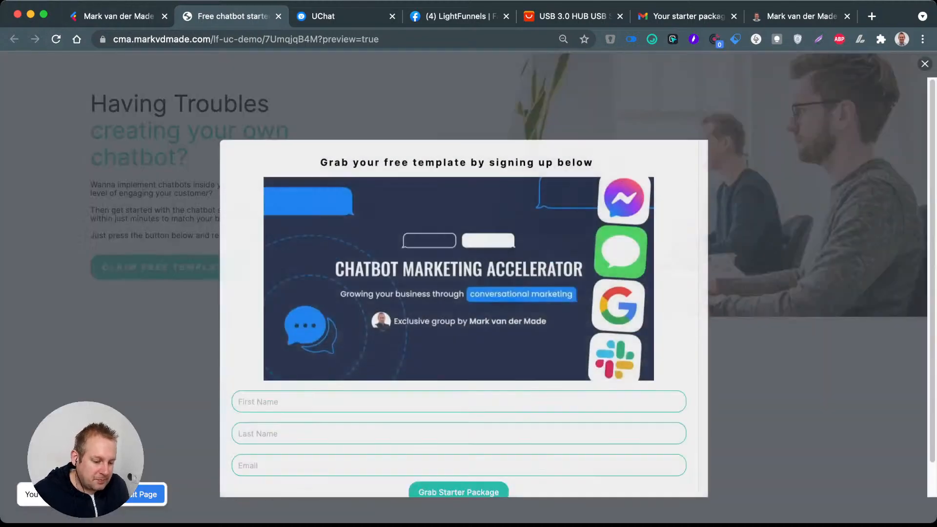
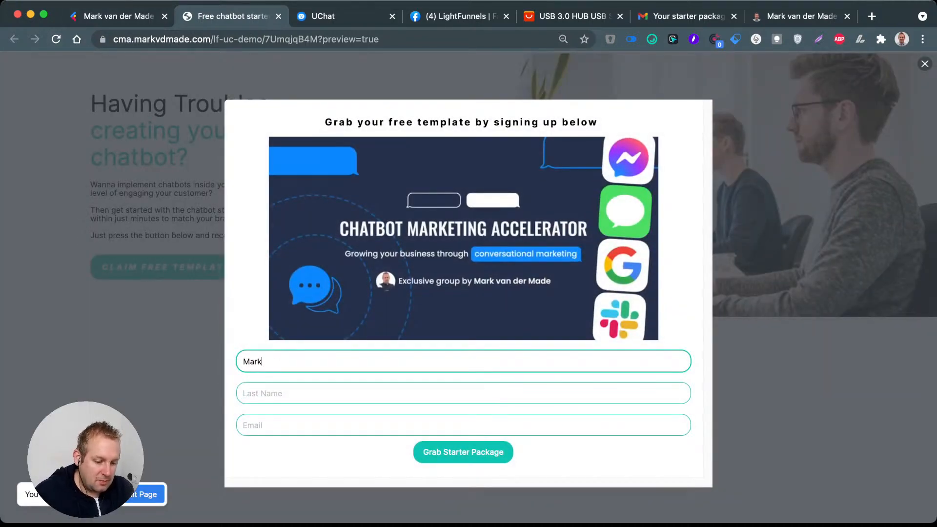
# Step: Fill in the popup's first name, last name and email fields with the contact's details and submit the form
pyautogui.press('Tab')
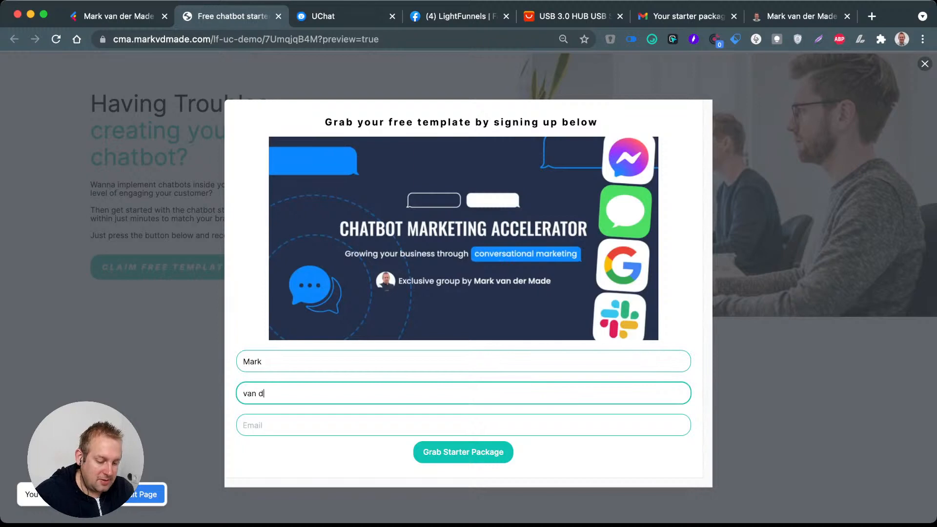
pyautogui.press('Tab')
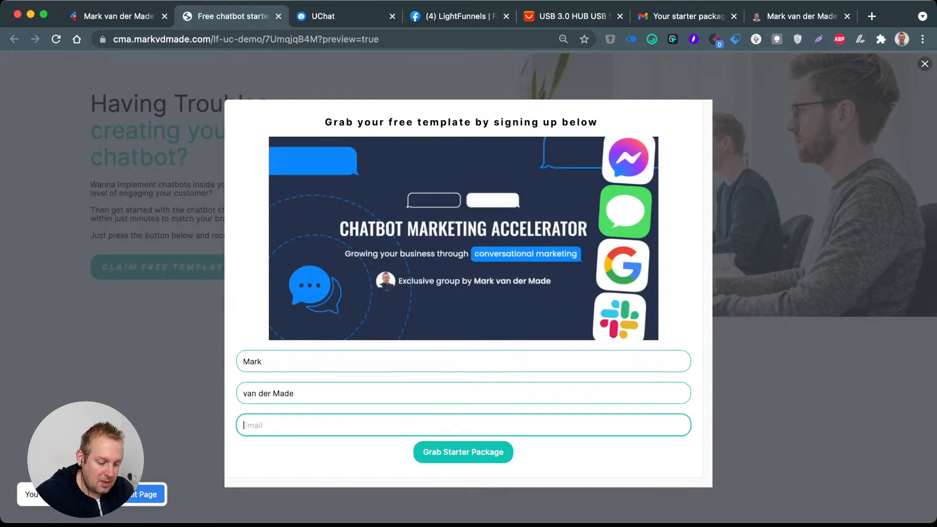
pyautogui.write('mark')
pyautogui.press('BackSpace')
pyautogui.press('BackSpace')
pyautogui.press('BackSpace')
pyautogui.press('BackSpace')
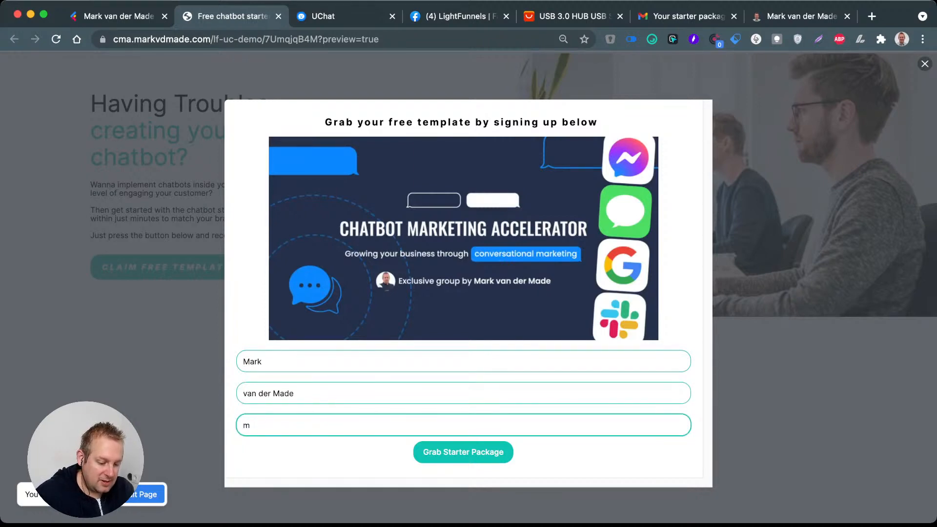
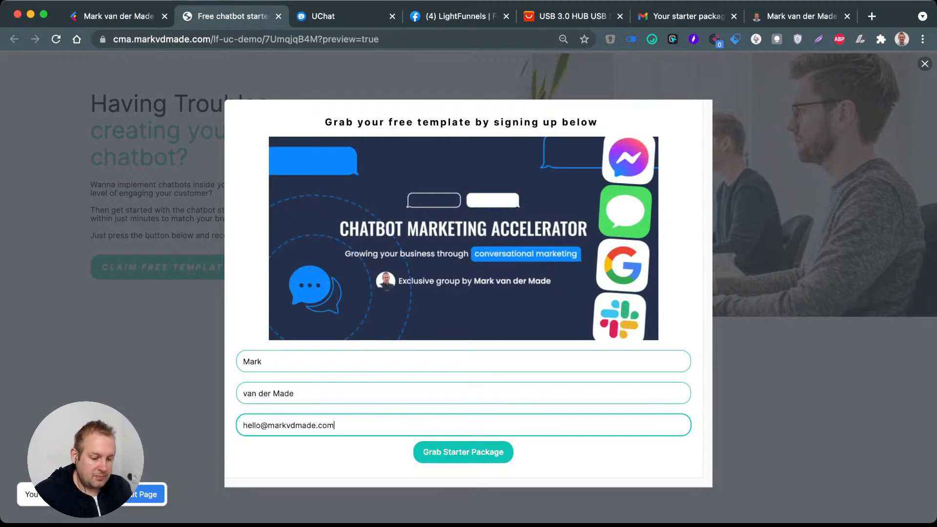
pyautogui.press('Return')
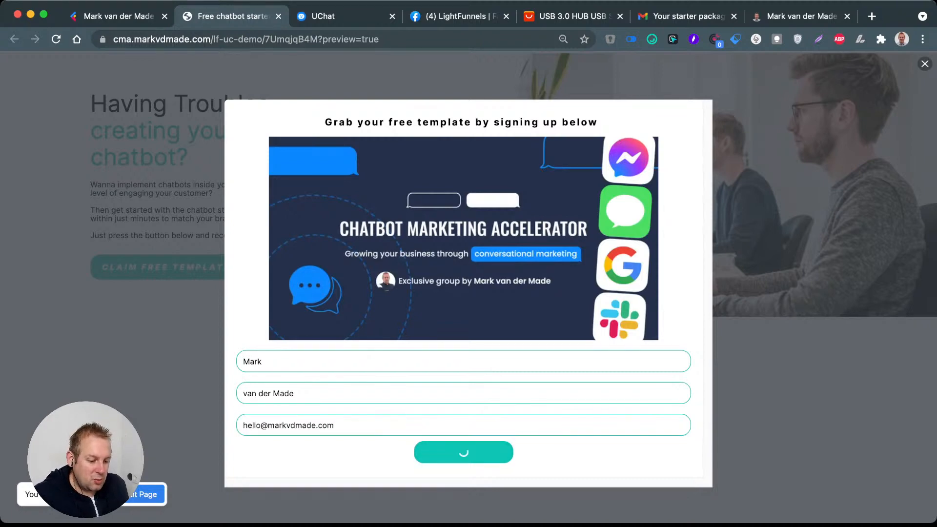
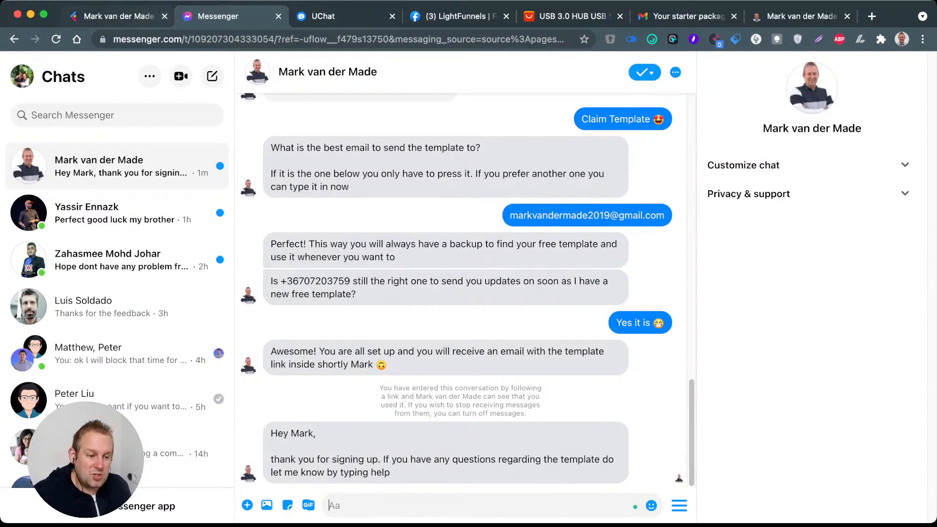
# Step: Switch to the Lightfunnels page builder and check the available form options for the popup's First Name input
pyautogui.click(119, 16)
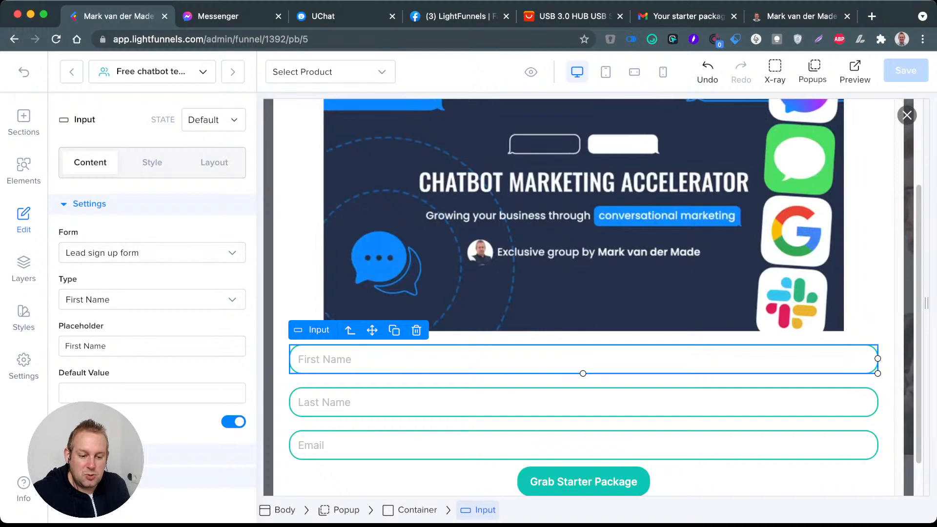
pyautogui.click(232, 253)
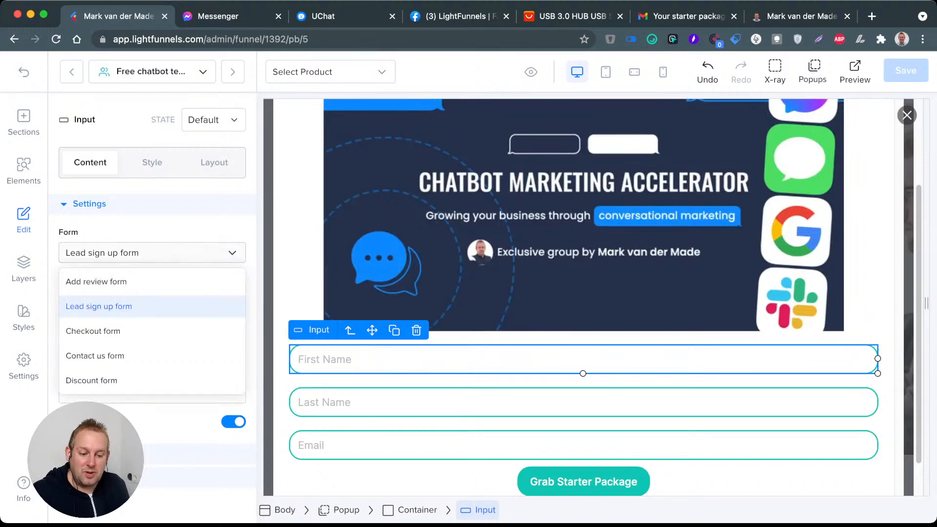
pyautogui.click(232, 252)
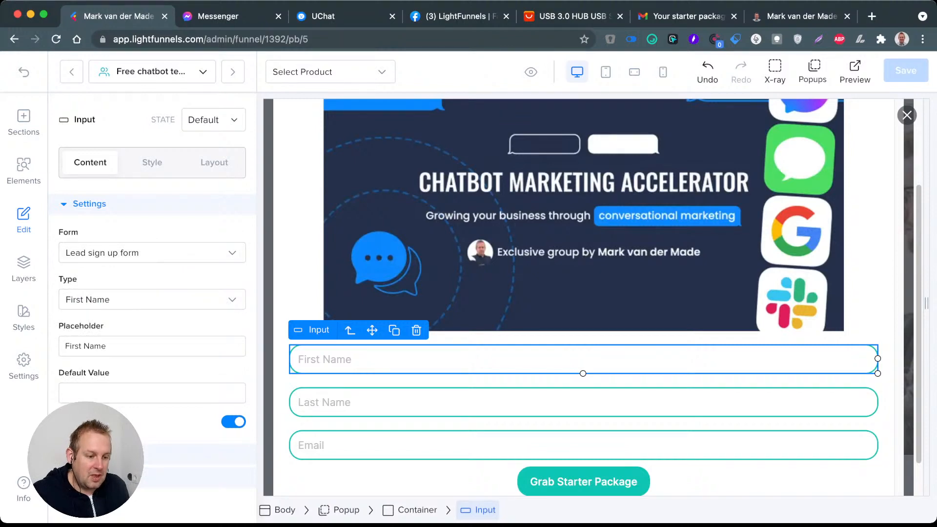
pyautogui.click(219, 16)
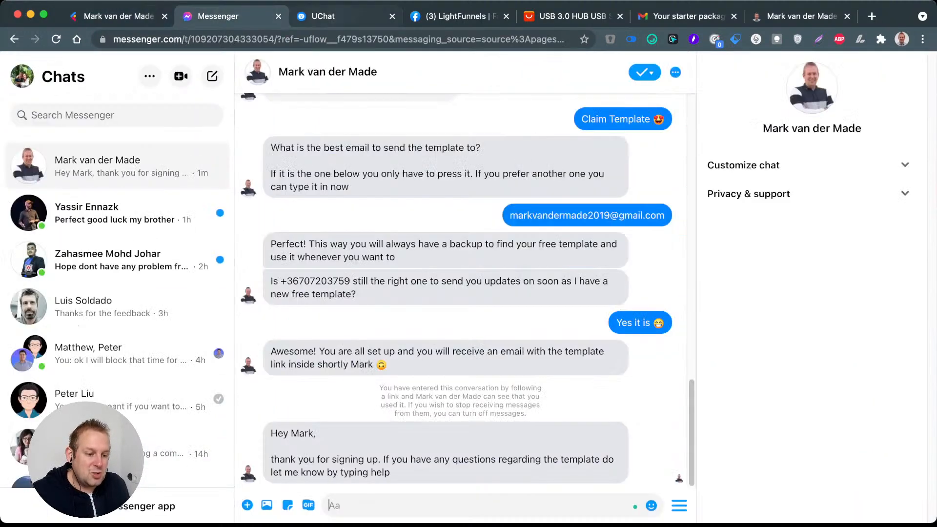
pyautogui.click(324, 16)
pyautogui.click(230, 16)
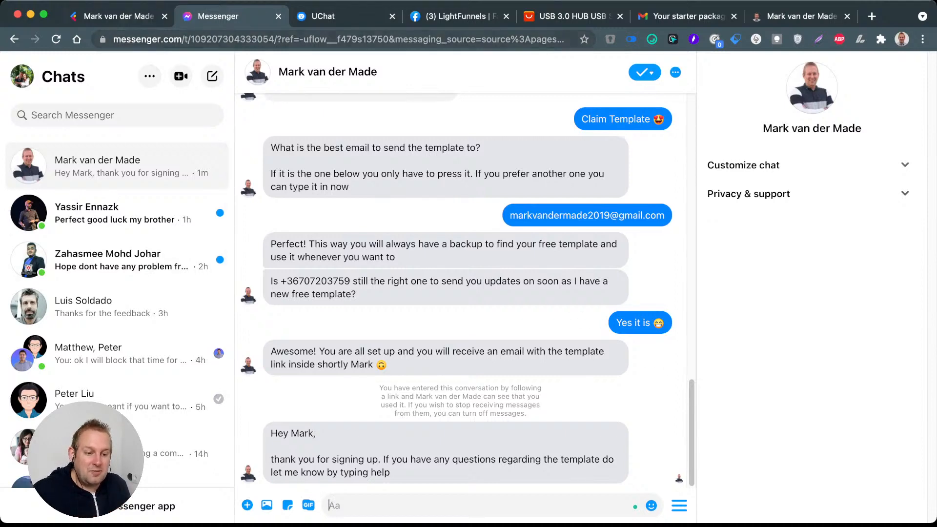
pyautogui.click(117, 16)
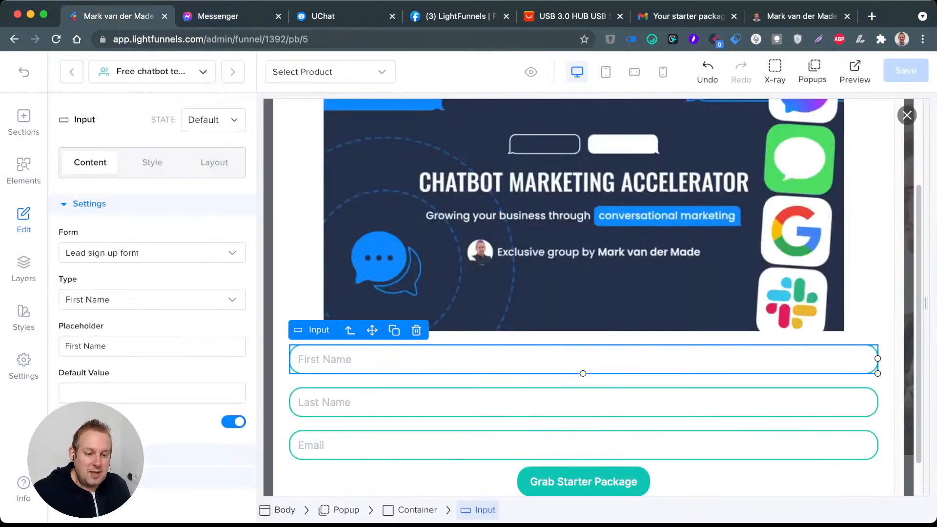
# Step: Leave the page builder and review the full contacts list for the leads collected through the sign-up form
pyautogui.click(23, 72)
pyautogui.click(35, 72)
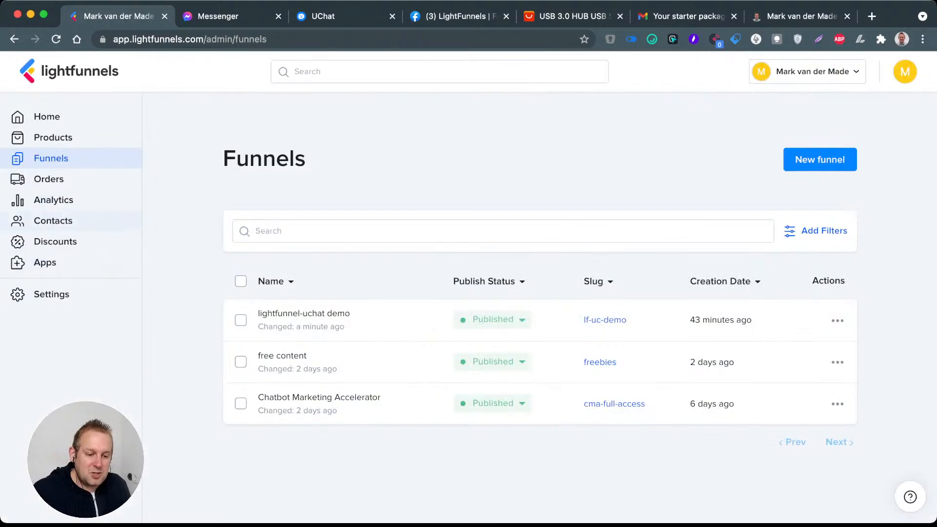
pyautogui.click(49, 220)
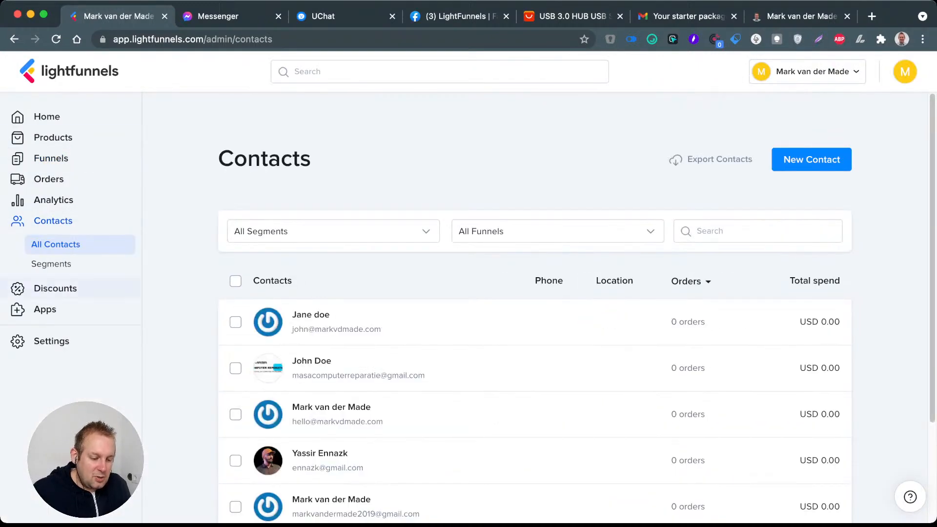
pyautogui.scroll(-3, 536, 308)
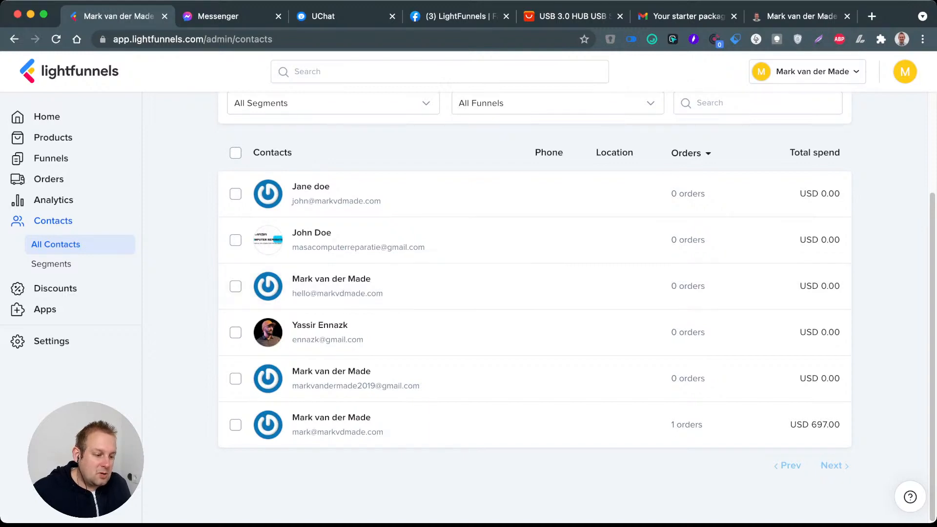
pyautogui.click(691, 153)
pyautogui.click(691, 153)
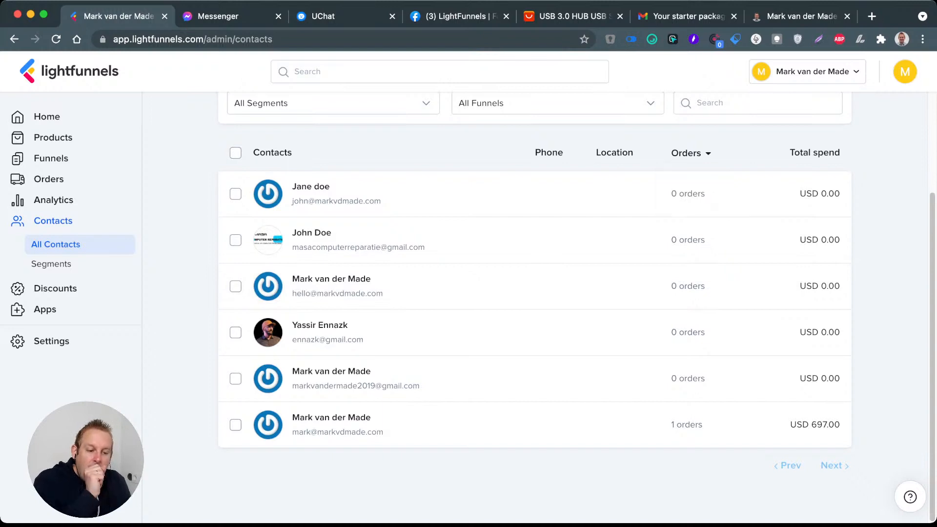
pyautogui.scroll(3, 535, 308)
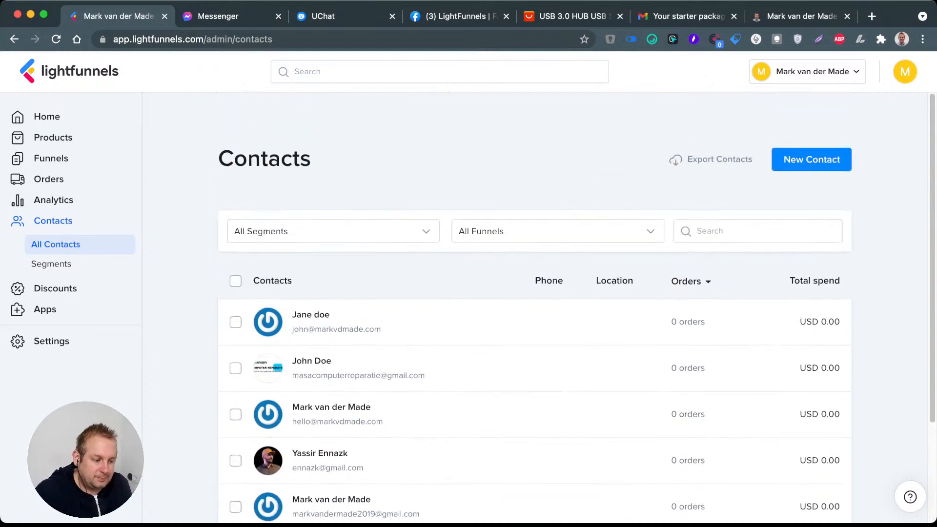
pyautogui.scroll(-1, 535, 307)
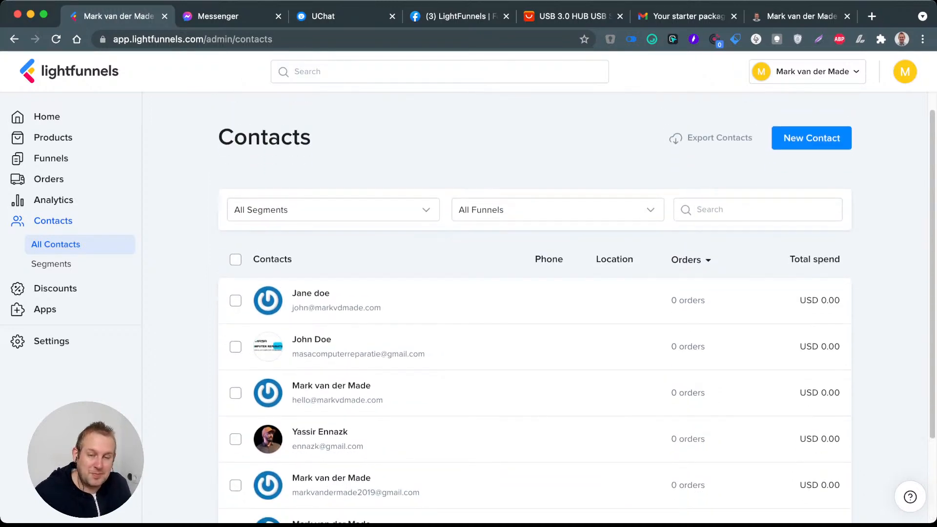
pyautogui.scroll(-1, 534, 308)
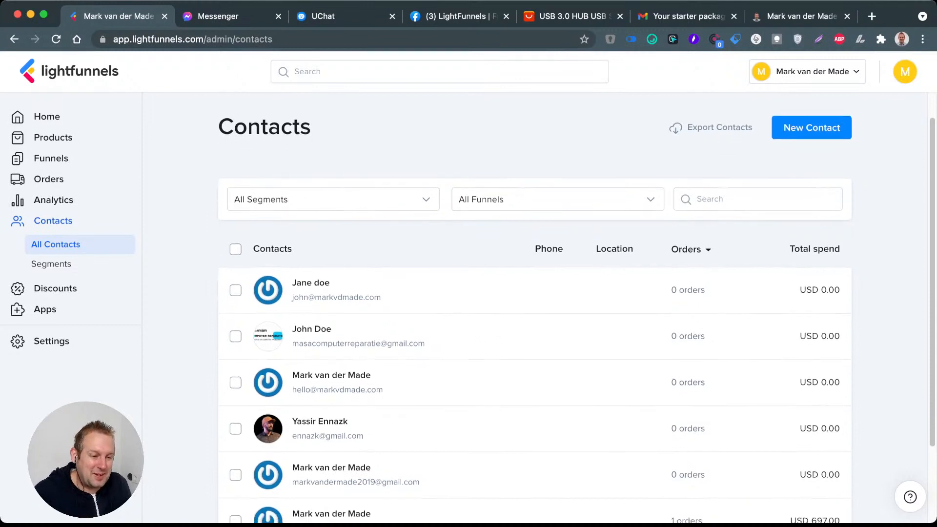
# Step: Close the Messenger conversation, switch to UChat and examine the whole Lightfunnels opt-in flow from start to end
pyautogui.click(278, 16)
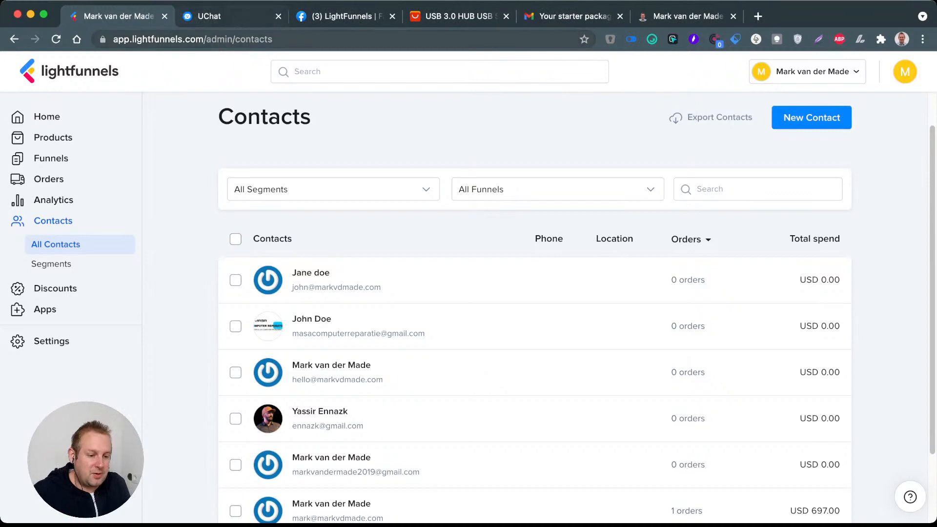
pyautogui.click(222, 17)
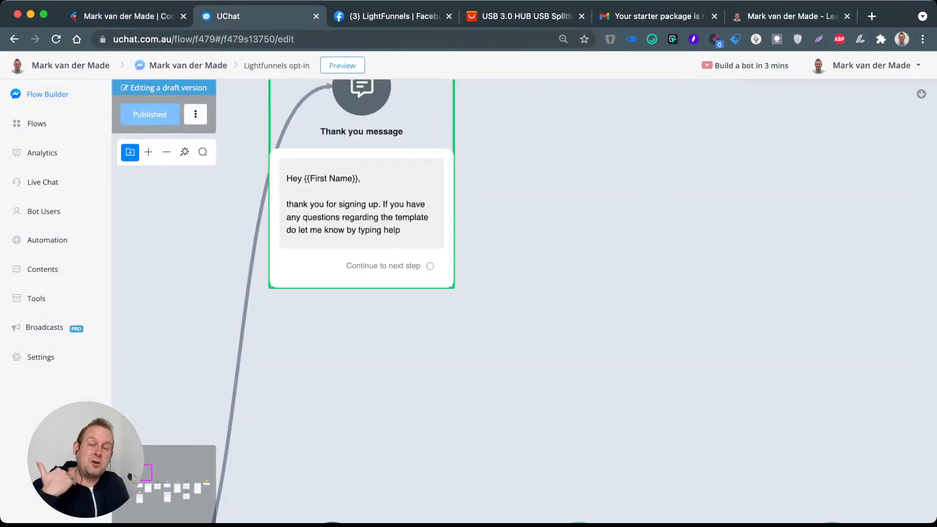
pyautogui.click(150, 19)
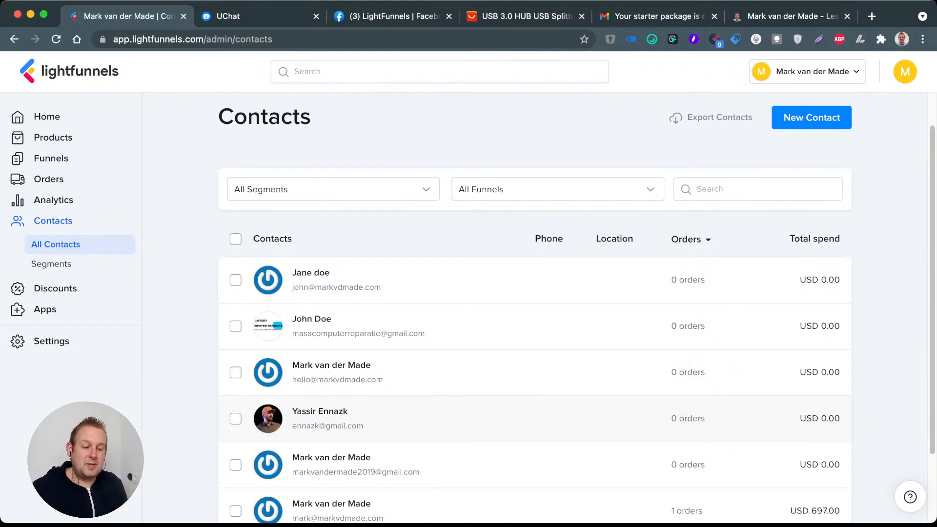
pyautogui.click(244, 17)
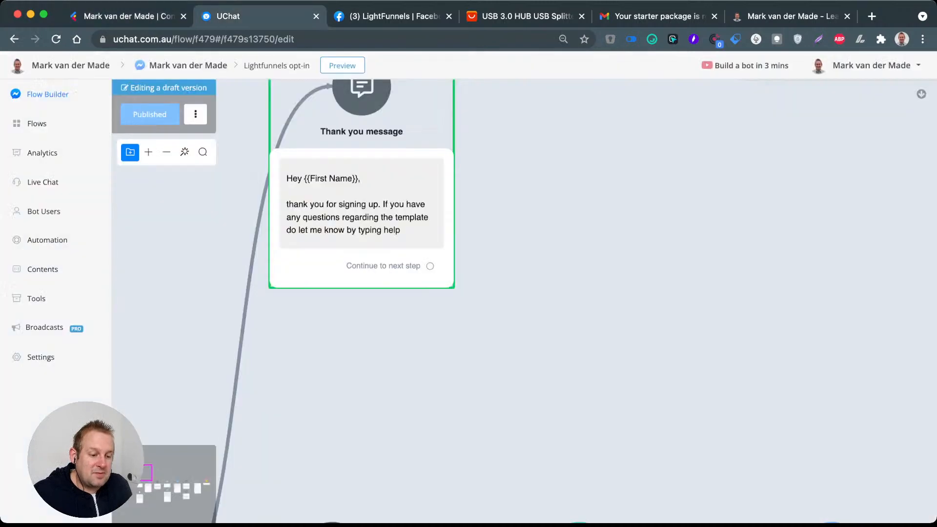
pyautogui.scroll(-5, 503, 218)
pyautogui.moveTo(683, 251); pyautogui.dragTo(538, 197)
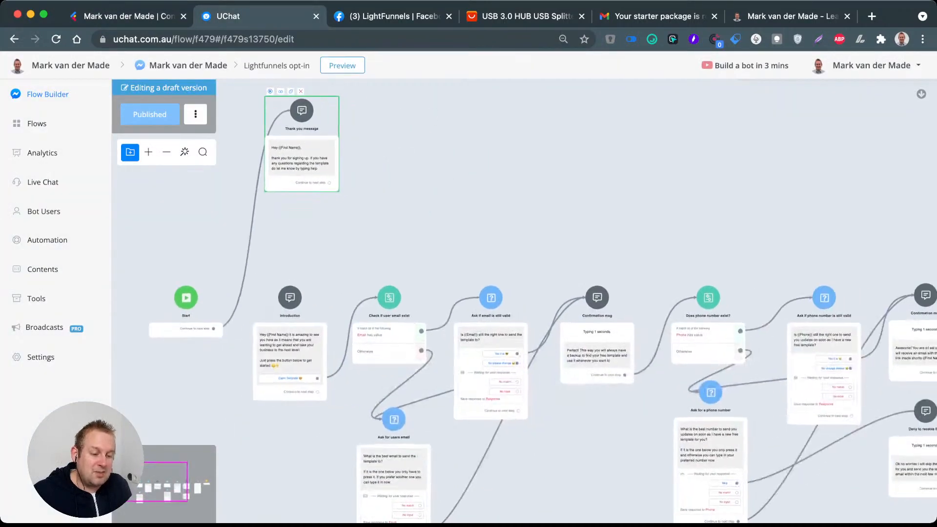
pyautogui.scroll(-5, 537, 197)
pyautogui.scroll(-3, 534, 198)
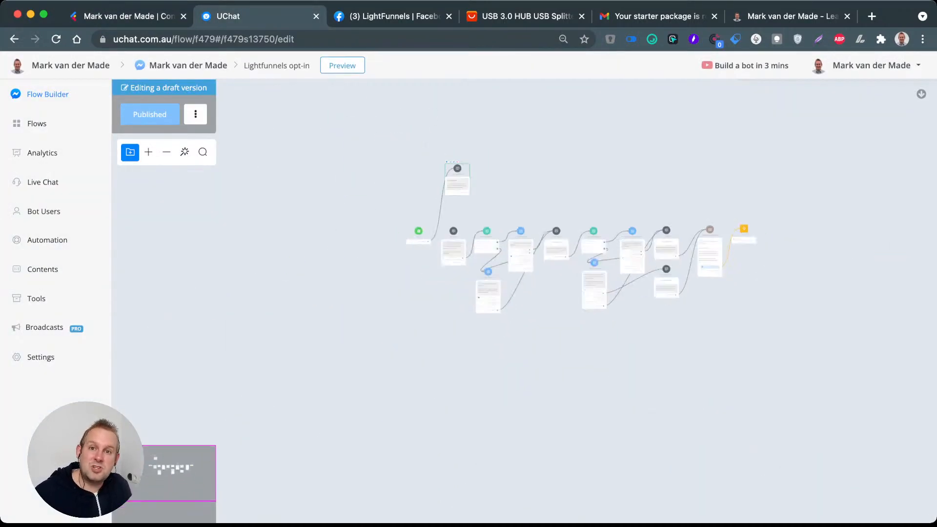
pyautogui.moveTo(534, 198); pyautogui.dragTo(411, 171)
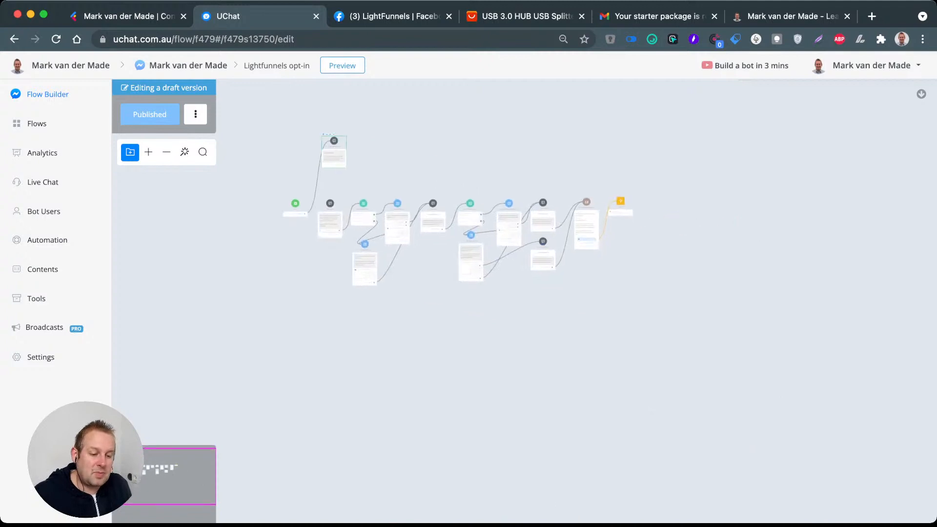
pyautogui.scroll(3, 452, 183)
pyautogui.scroll(-3, 365, 153)
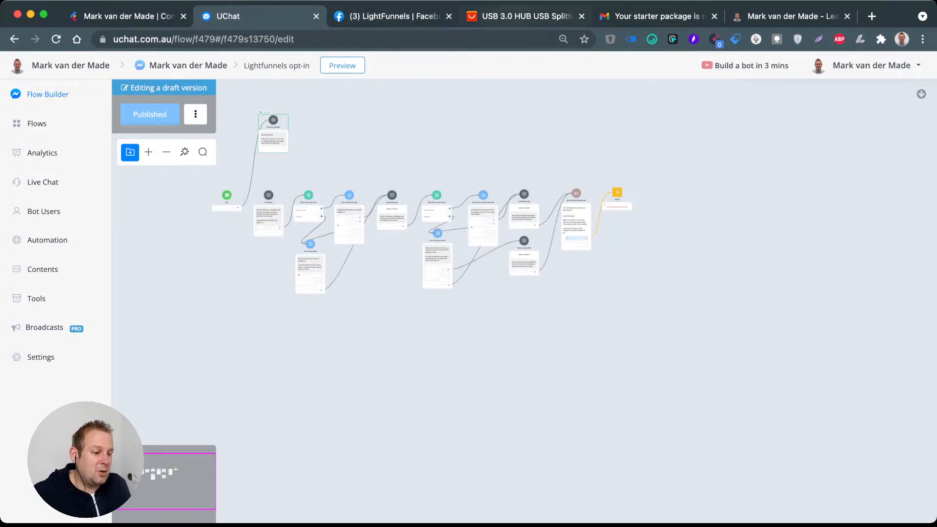
# Step: Load pitchground.com in place of the AliExpress page and open the Lightfunnels entry among the current deals
pyautogui.press('super+4')
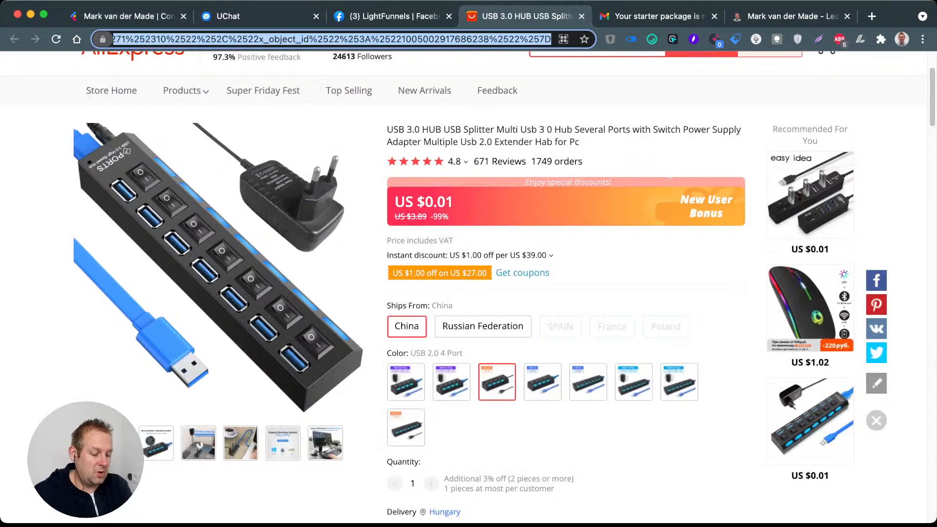
pyautogui.write('pitchground.com')
pyautogui.press('Return')
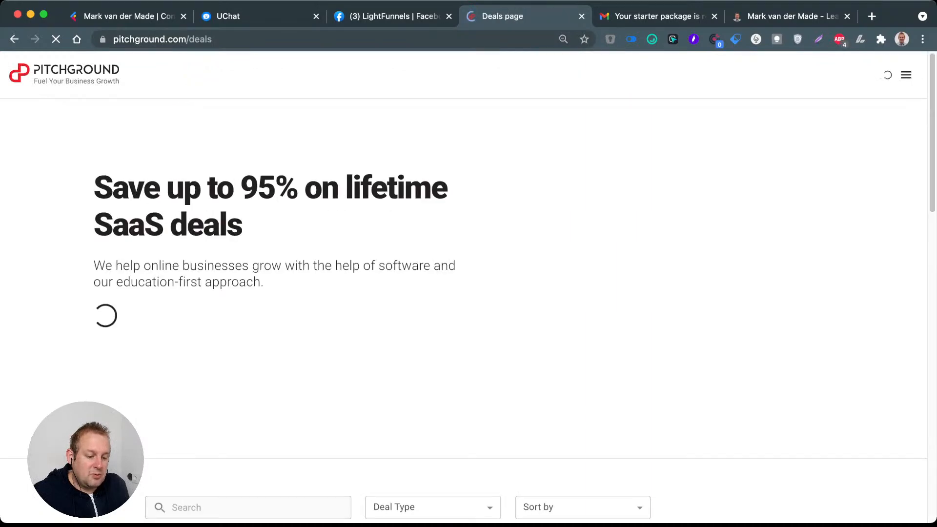
pyautogui.scroll(-10, 468, 293)
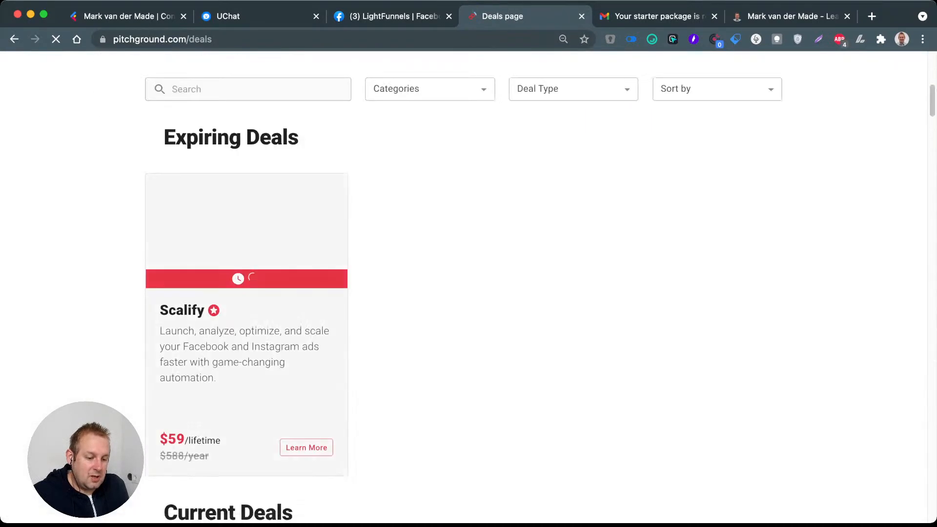
pyautogui.scroll(-7, 469, 293)
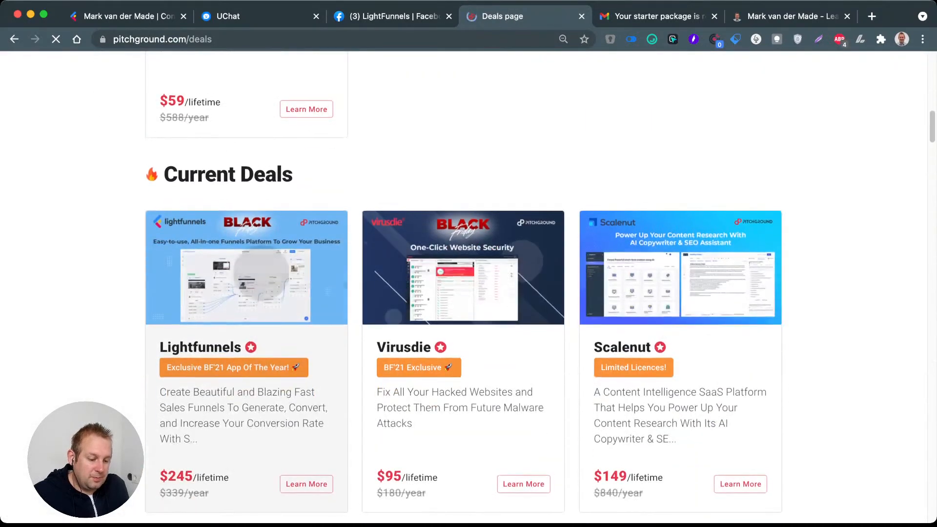
pyautogui.click(261, 273)
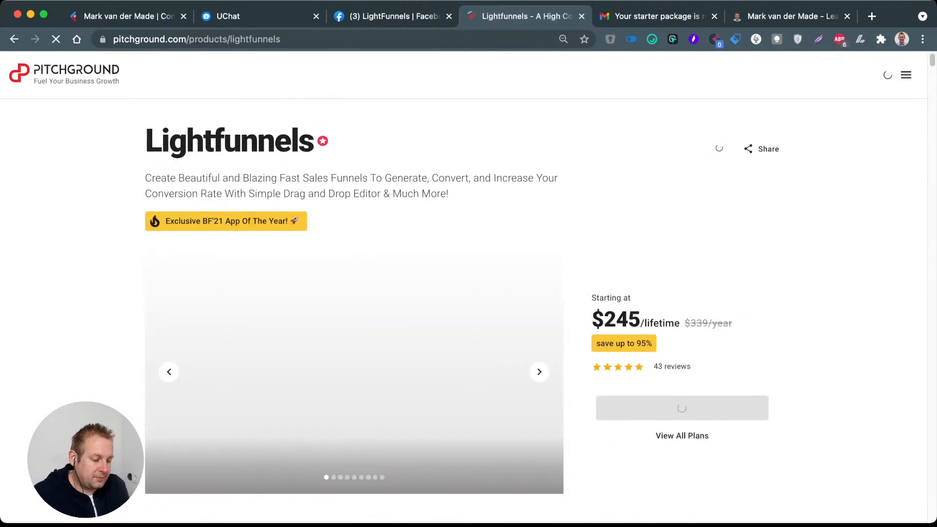
# Step: Review the Lightfunnels deal's description and the features included in Plan A
pyautogui.scroll(-3, 468, 293)
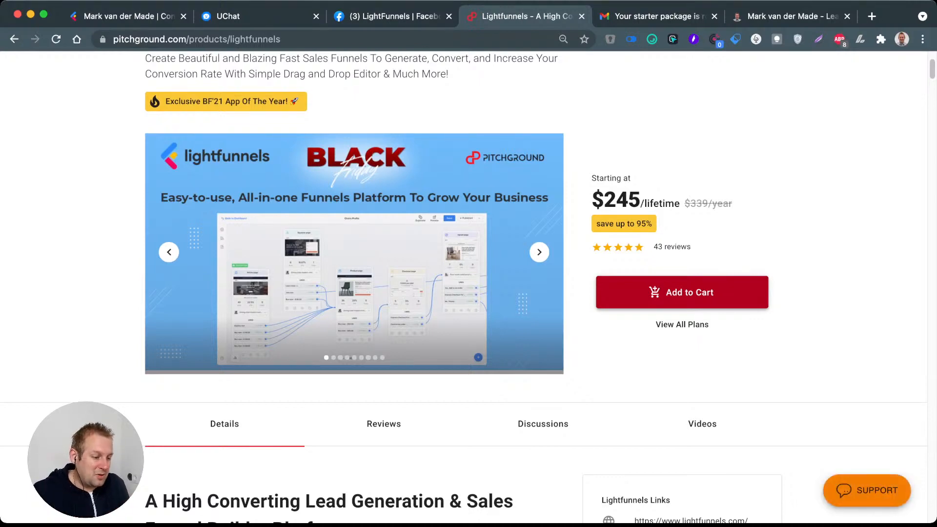
pyautogui.scroll(-12, 675, 426)
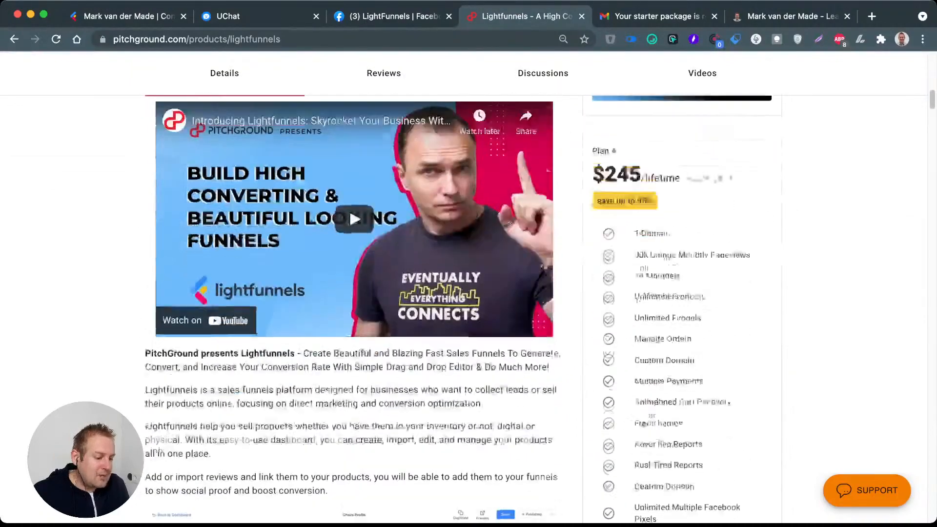
pyautogui.scroll(-2, 676, 426)
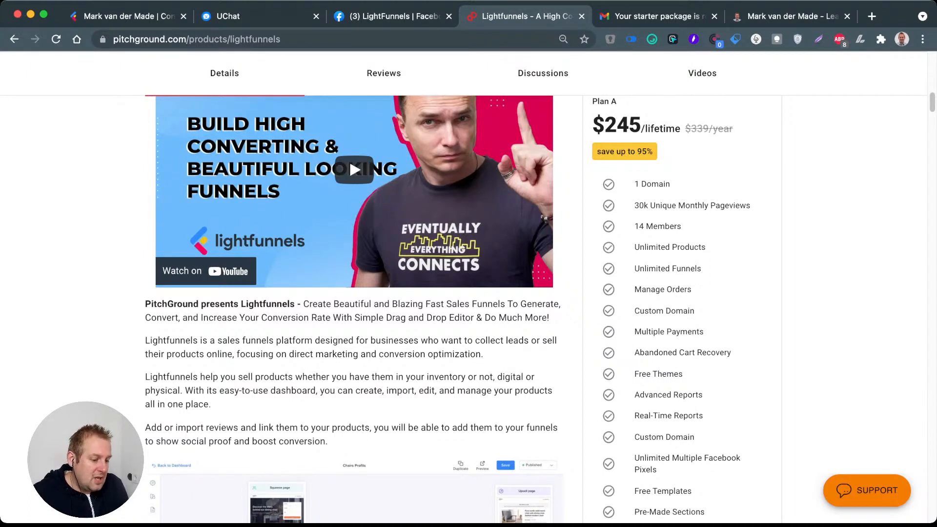
pyautogui.scroll(-1, 448, 309)
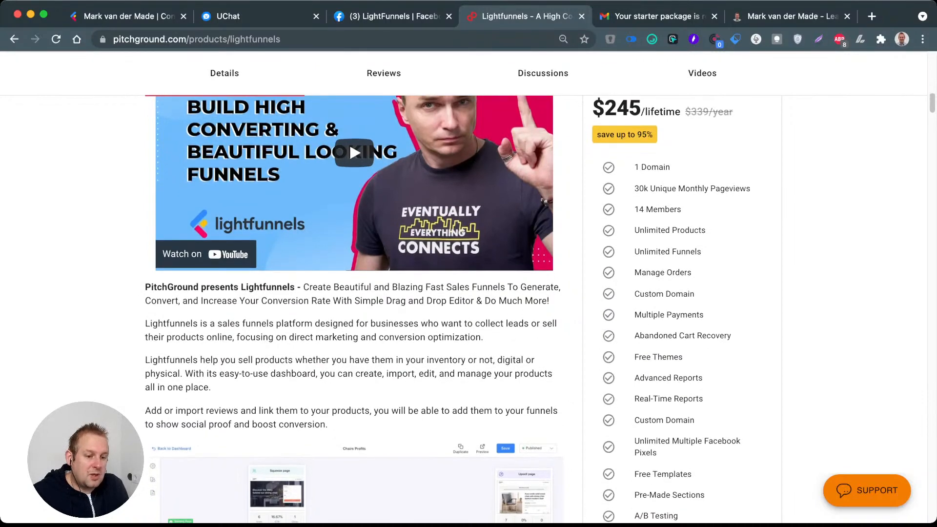
# Step: Switch back to Lightfunnels, open the account's Emails & SMS settings and look through the order and abandoned checkout emails
pyautogui.click(100, 17)
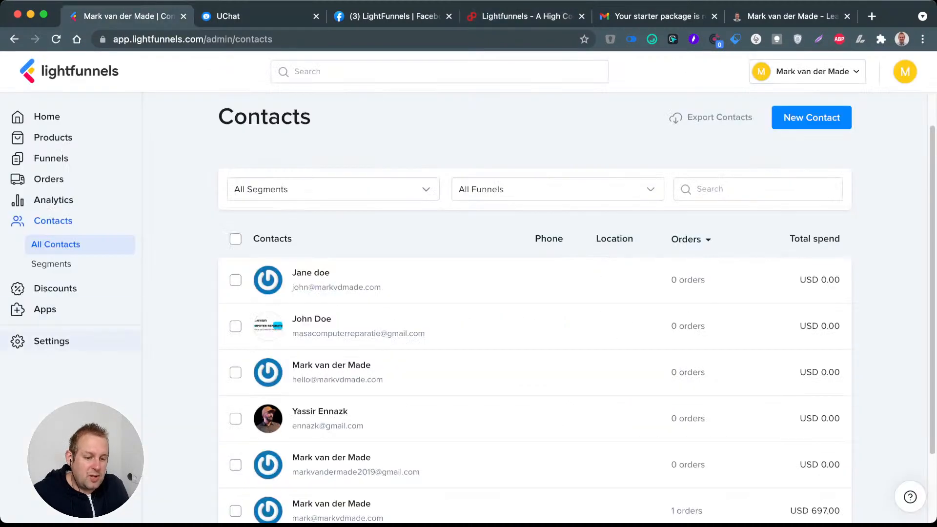
pyautogui.click(51, 341)
pyautogui.scroll(-2, 323, 340)
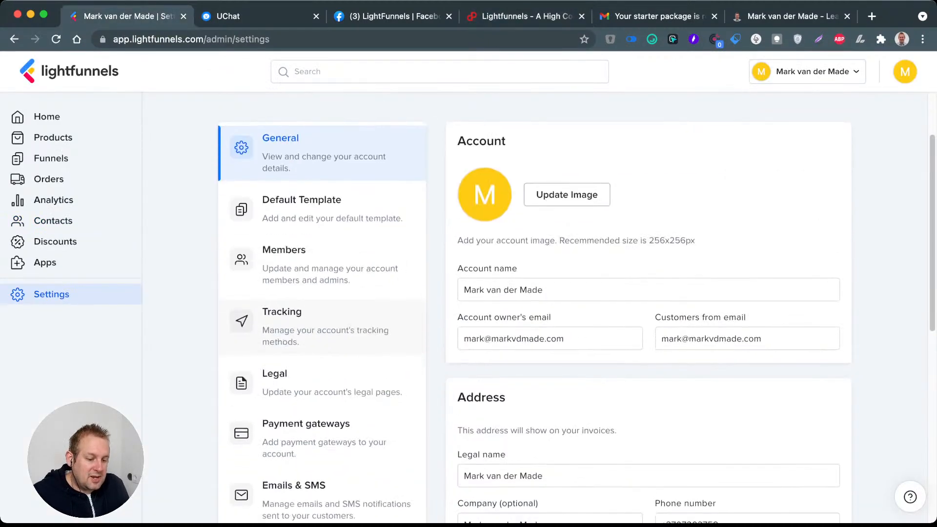
pyautogui.scroll(-2, 576, 307)
pyautogui.scroll(-1, 320, 336)
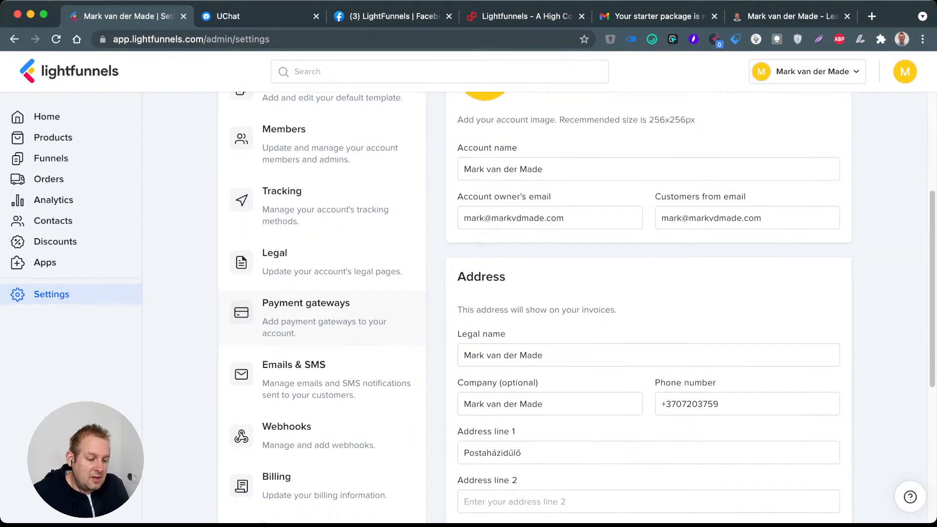
pyautogui.click(320, 369)
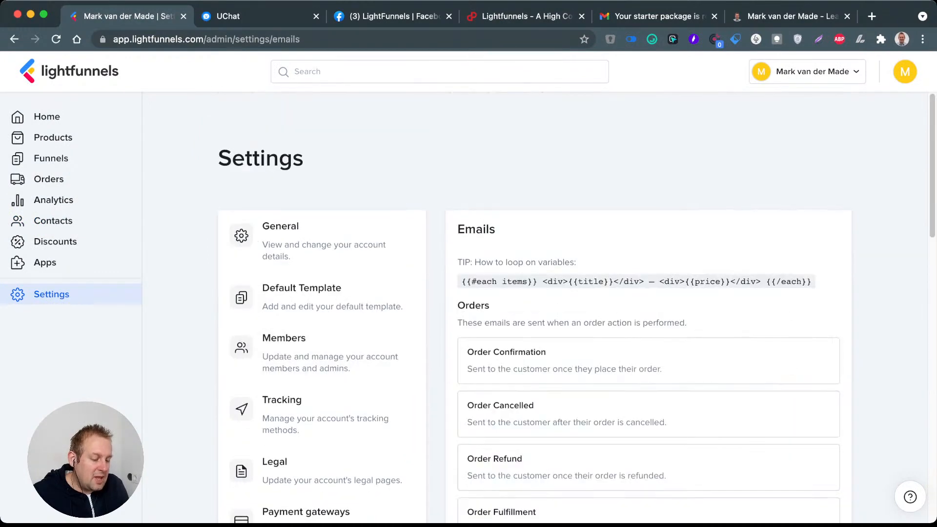
pyautogui.scroll(-2, 683, 274)
pyautogui.scroll(-3, 810, 293)
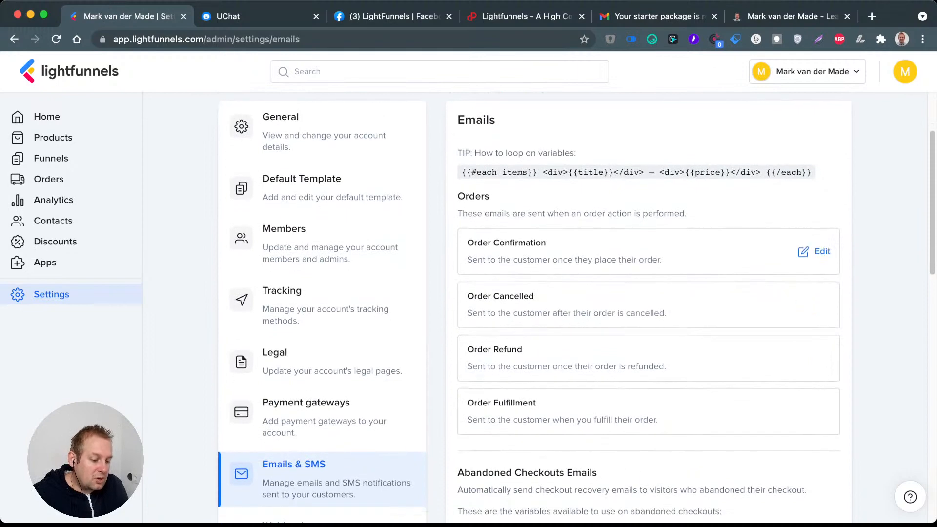
# Step: Review the abandoned checkout email variables and recovery emails, as well as the abandoned checkout SMS messages
pyautogui.scroll(-3, 575, 308)
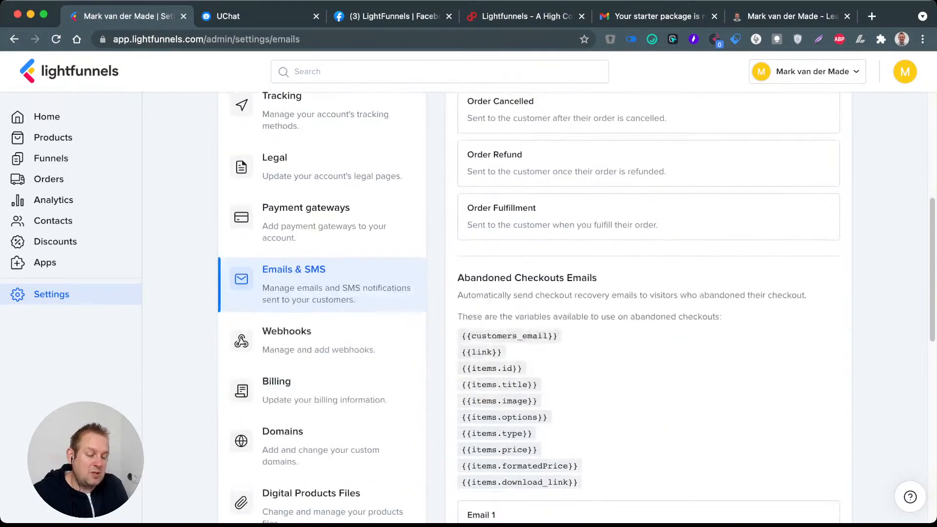
pyautogui.scroll(-4, 576, 308)
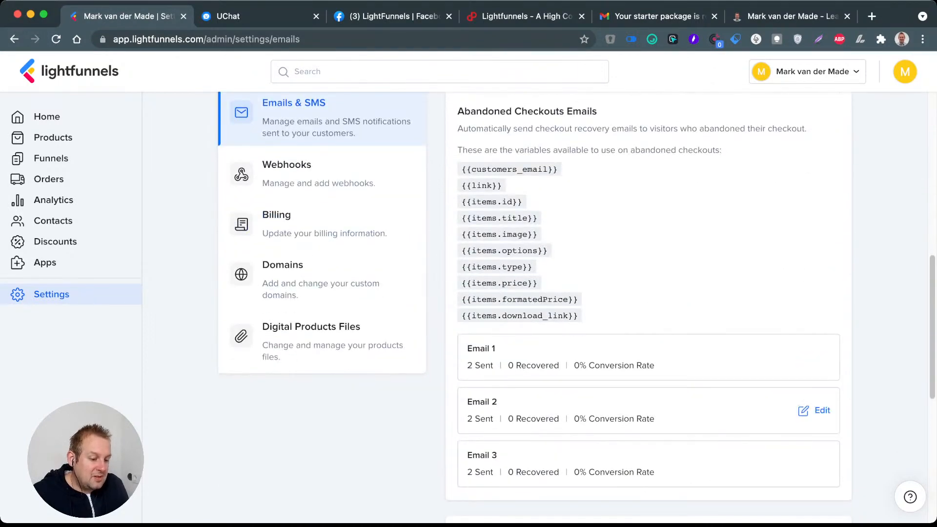
pyautogui.scroll(-9, 649, 342)
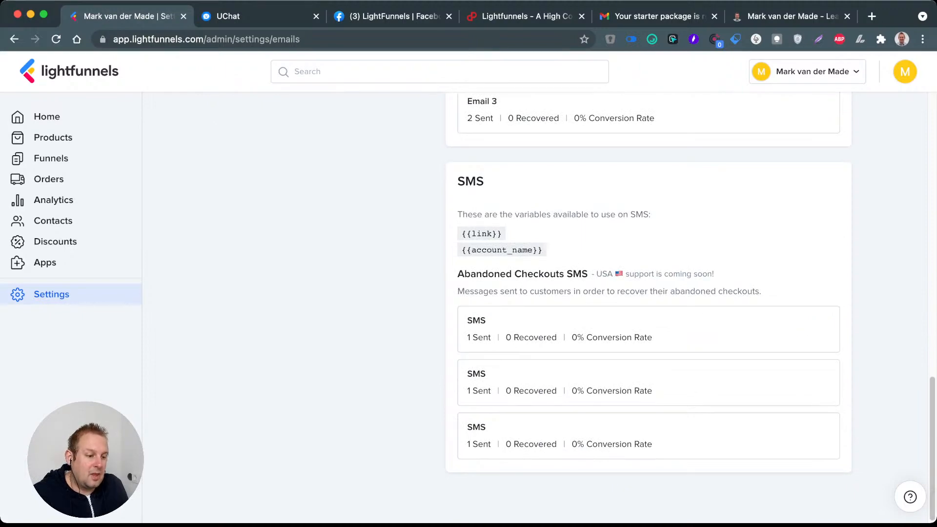
# Step: Switch to the PitchGround deal page and examine the complete Plan A feature list and its refund terms
pyautogui.click(525, 16)
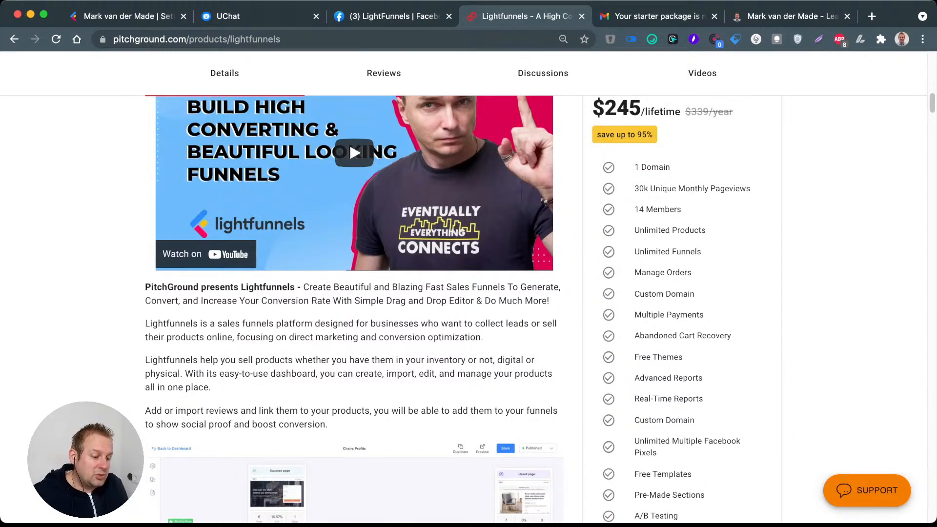
pyautogui.scroll(-2, 447, 309)
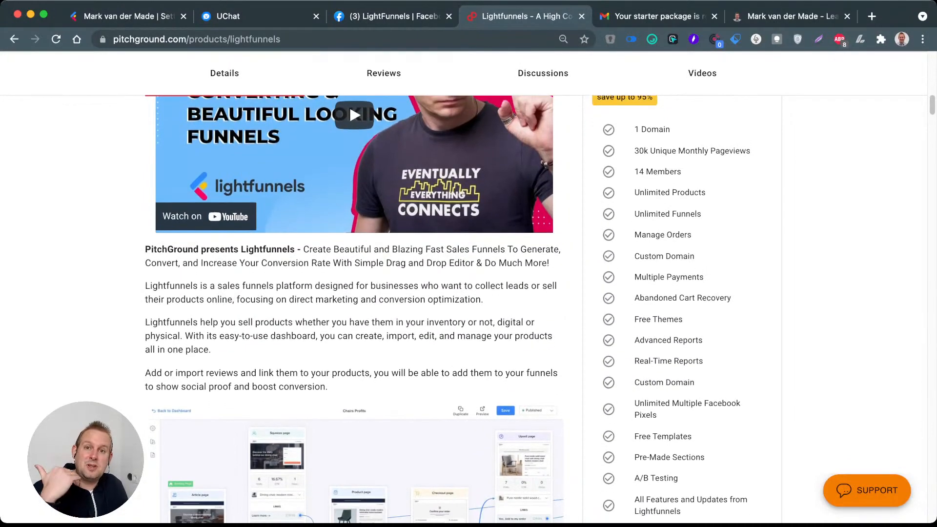
pyautogui.scroll(-1, 447, 309)
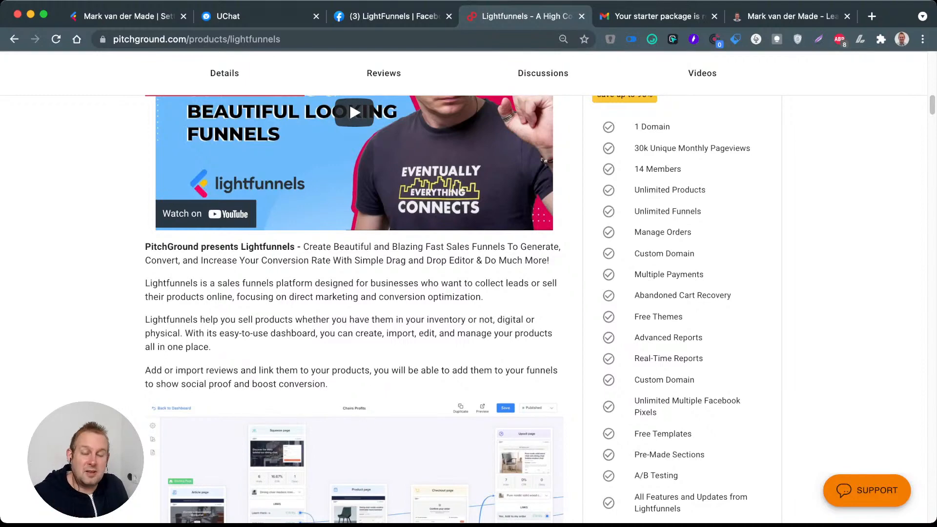
pyautogui.scroll(-2, 447, 309)
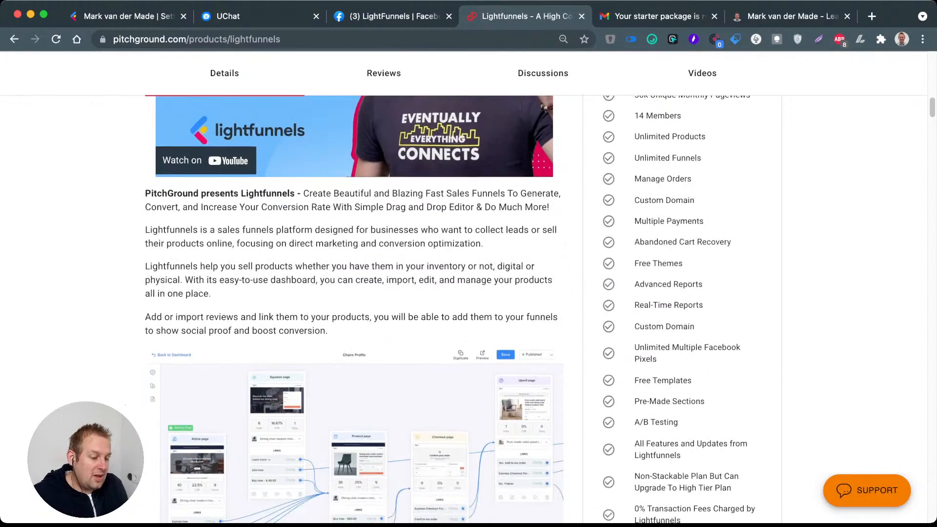
pyautogui.scroll(-1, 450, 288)
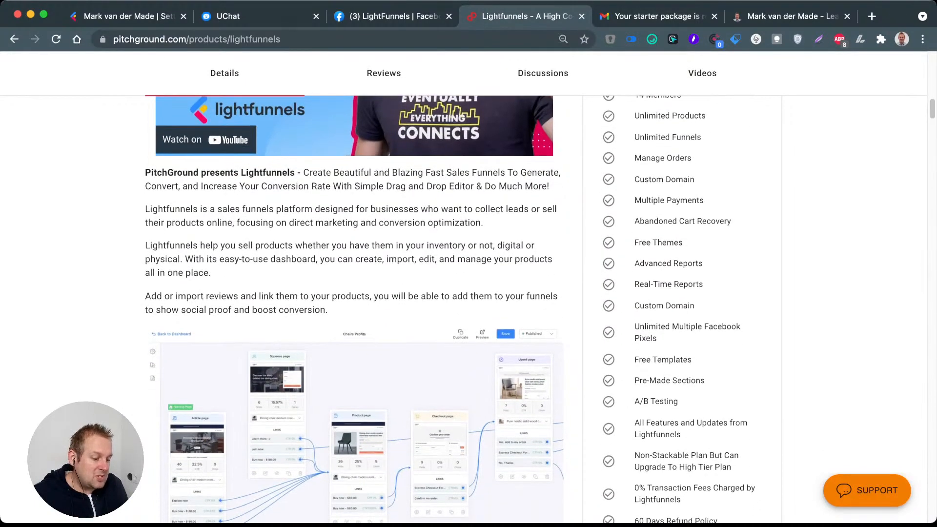
pyautogui.scroll(-3, 450, 288)
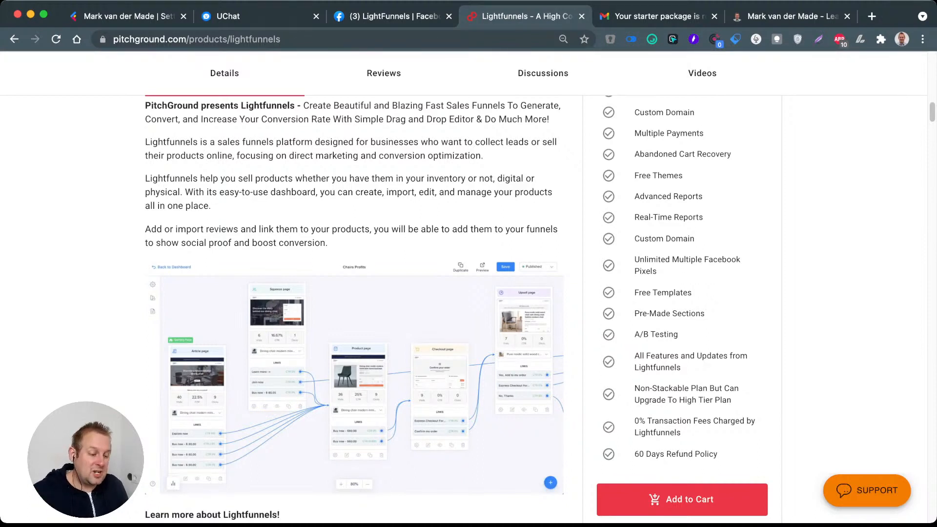
pyautogui.scroll(-1, 468, 293)
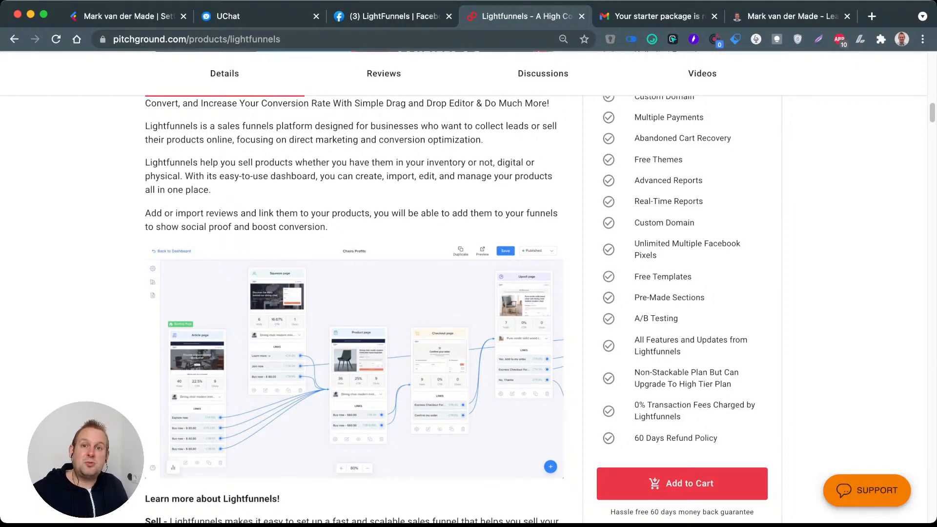
pyautogui.scroll(-5, 468, 293)
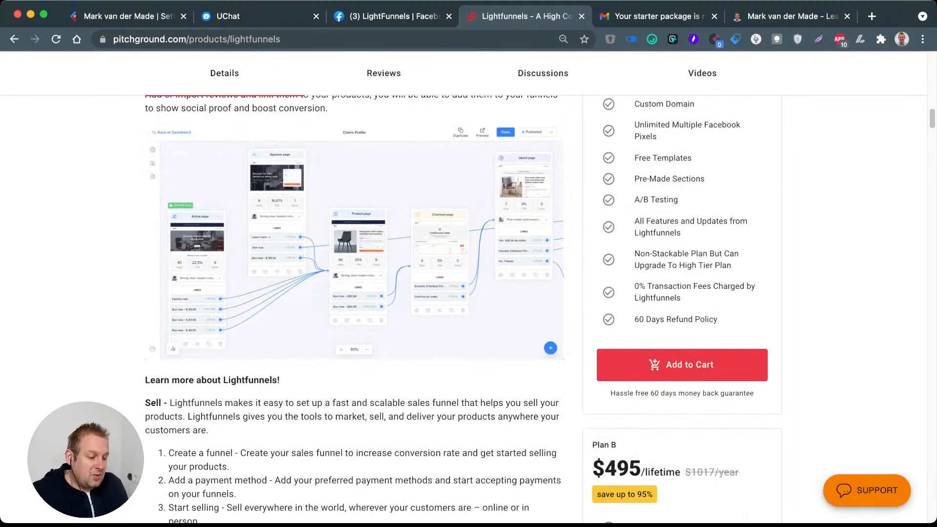
pyautogui.scroll(-2, 678, 274)
pyautogui.scroll(10, 679, 273)
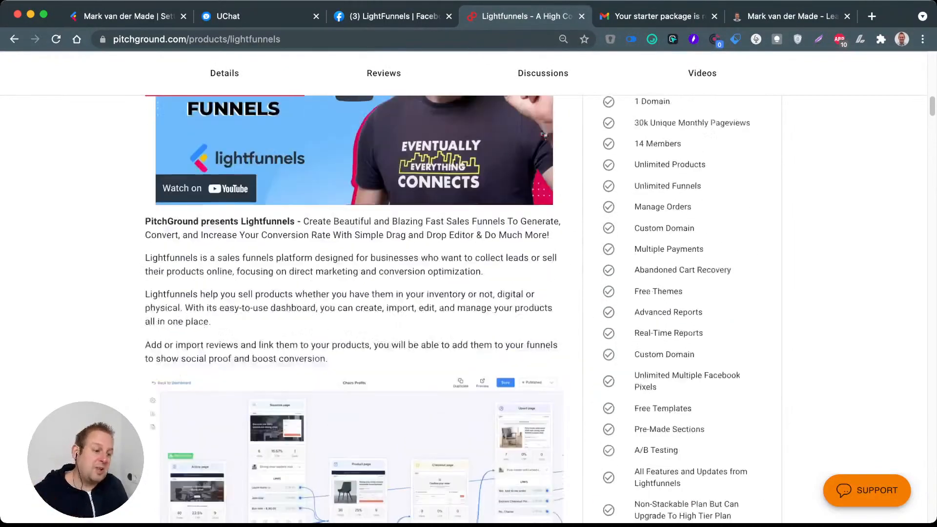
pyautogui.scroll(2, 468, 293)
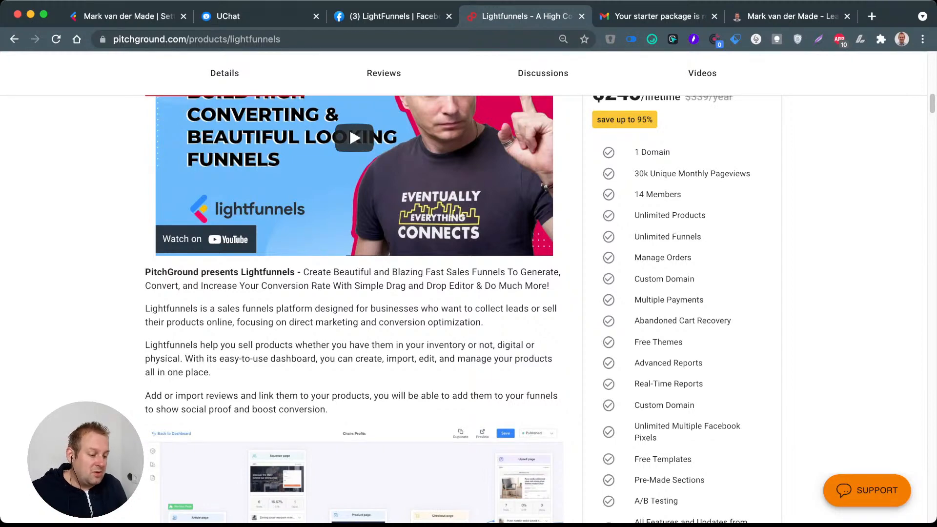
# Step: Review what Plan B and Plan C (Agency) include, along with the list of additional Lightfunnels features
pyautogui.scroll(-10, 444, 288)
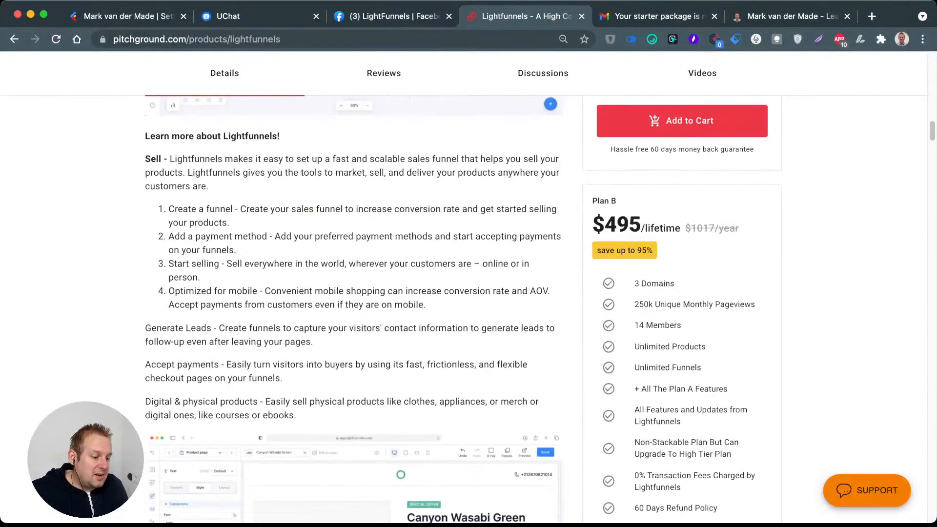
pyautogui.scroll(-1, 464, 307)
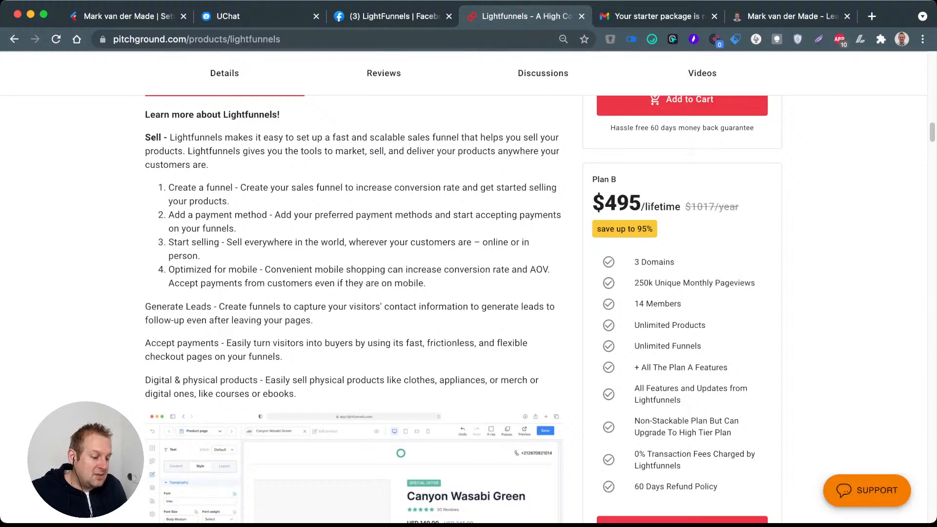
pyautogui.scroll(-5, 464, 307)
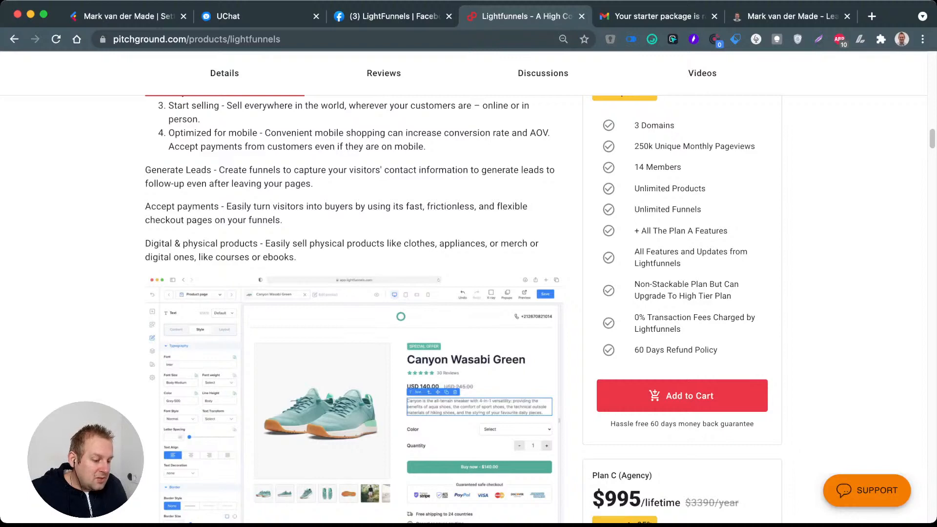
pyautogui.scroll(-5, 462, 309)
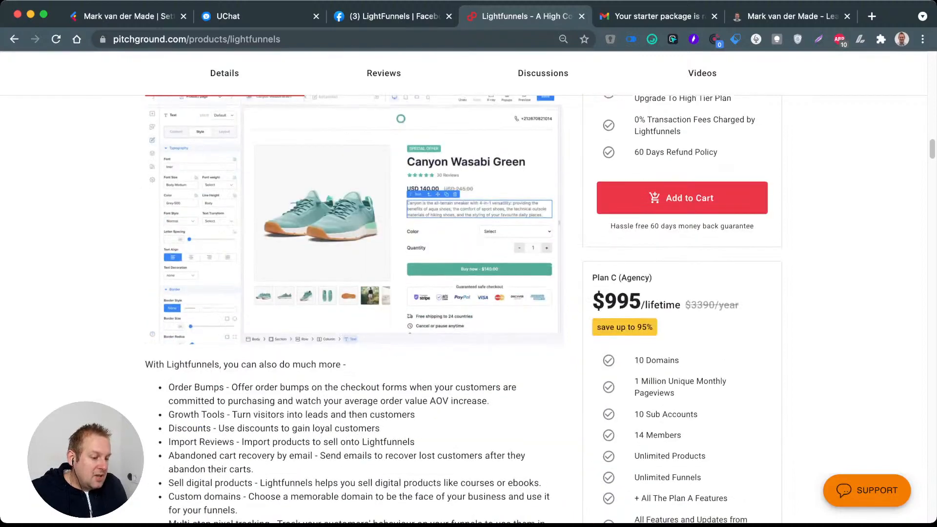
pyautogui.scroll(-1, 463, 309)
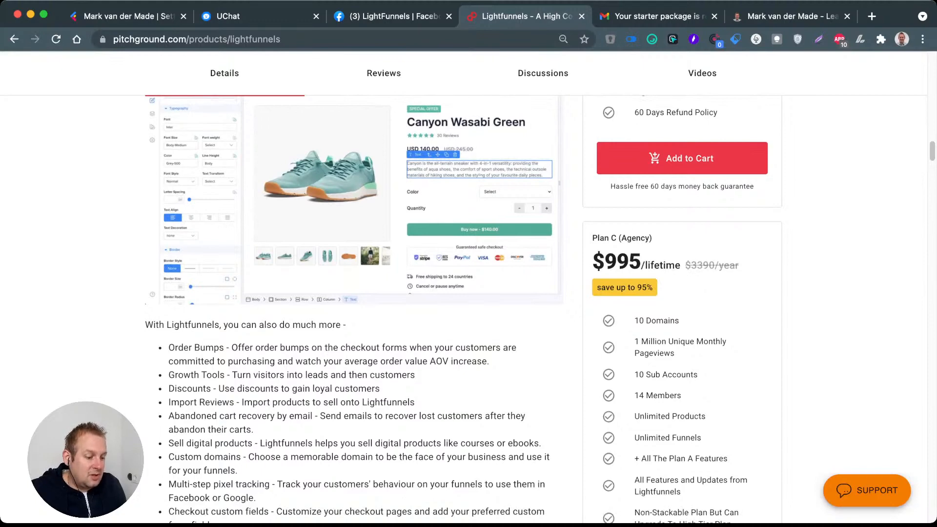
pyautogui.scroll(-2, 463, 309)
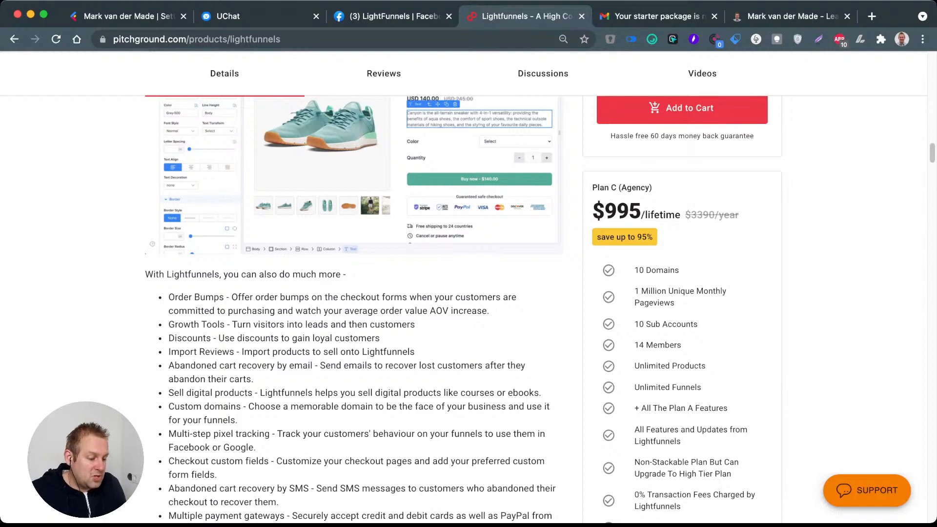
pyautogui.scroll(-2, 462, 293)
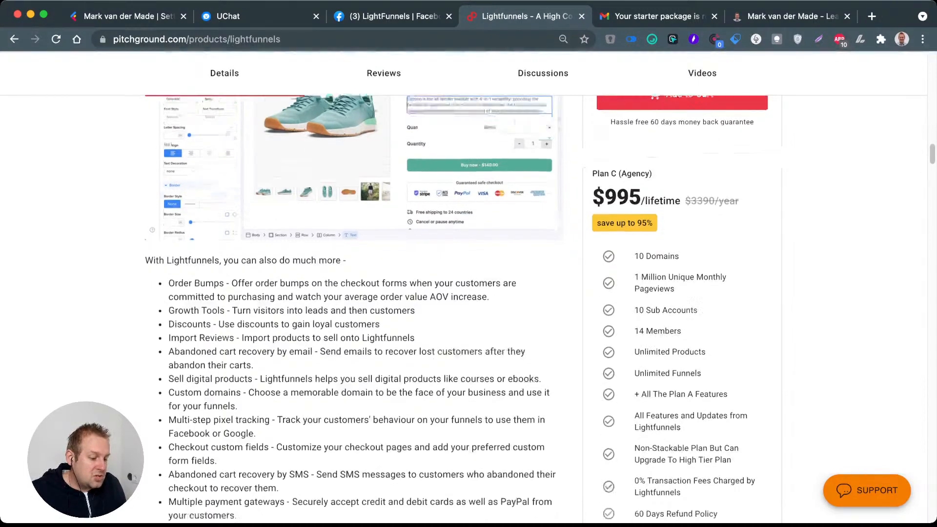
# Step: Examine the remaining feature descriptions and the Plan D (Agency) offer, and return to Plan A
pyautogui.scroll(-5, 463, 292)
pyautogui.scroll(-1, 463, 293)
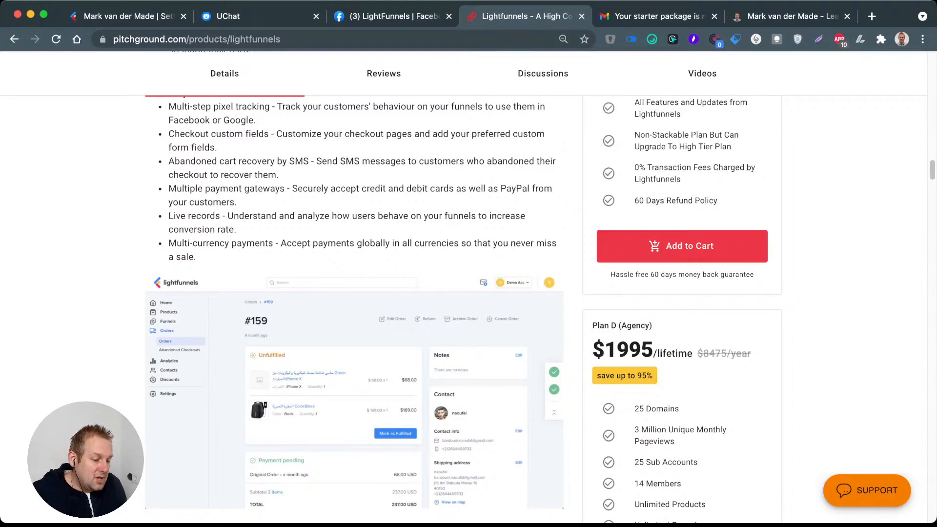
pyautogui.scroll(-1, 463, 292)
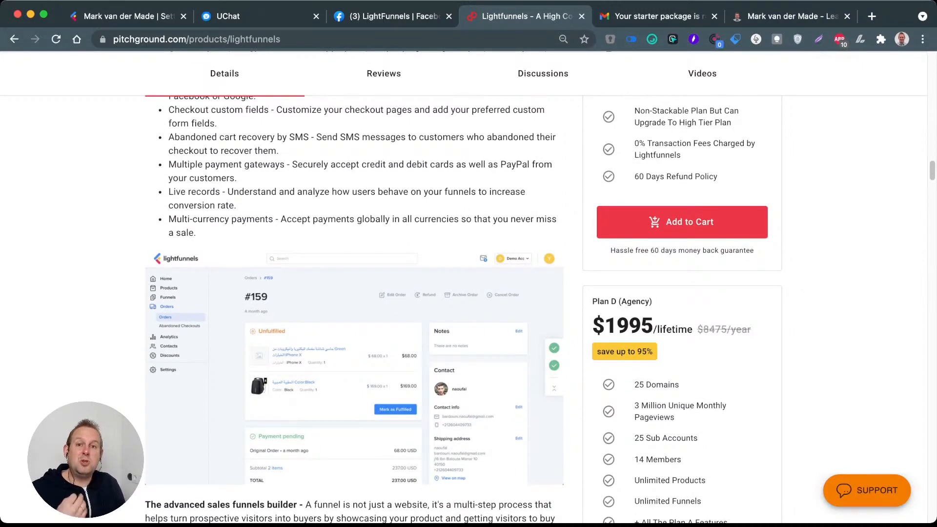
pyautogui.scroll(-3, 463, 309)
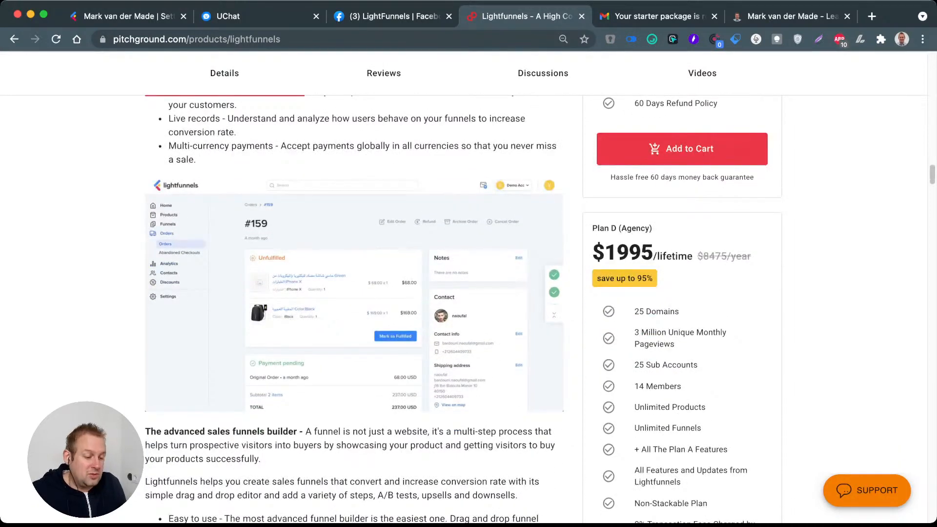
pyautogui.scroll(-2, 463, 309)
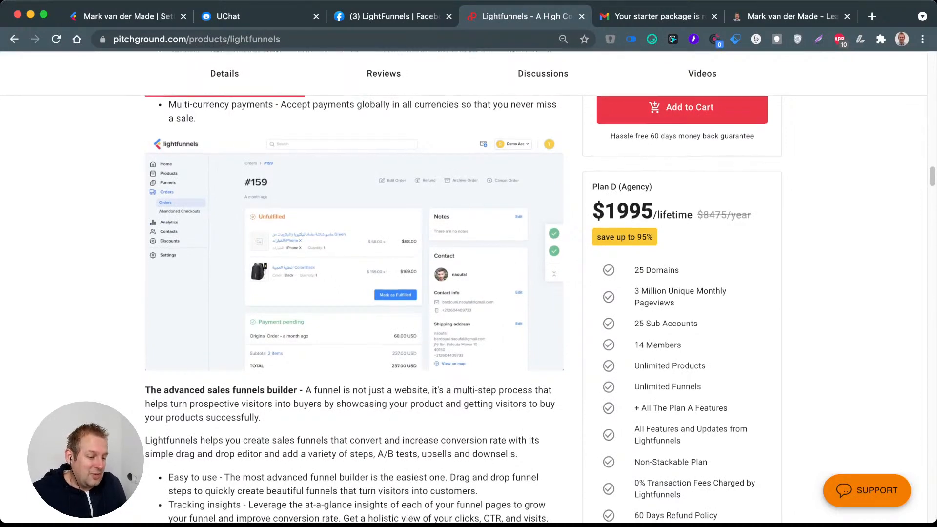
pyautogui.scroll(-6, 463, 309)
pyautogui.scroll(15, 463, 309)
pyautogui.scroll(15, 456, 309)
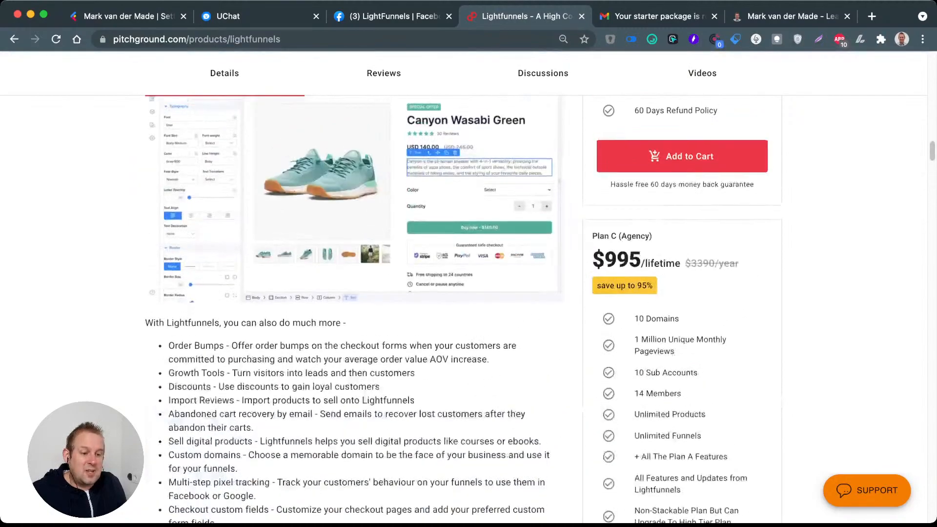
pyautogui.scroll(10, 462, 309)
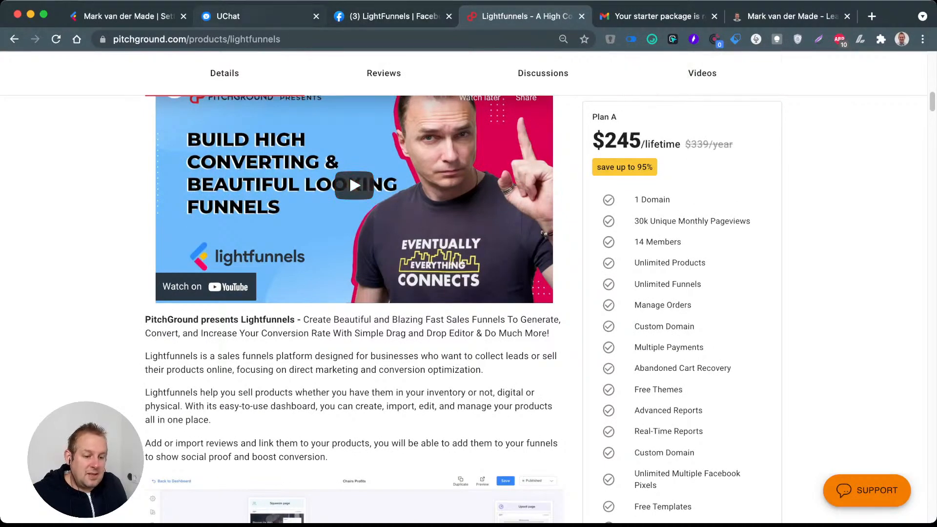
# Step: Switch to UChat, open the demo workspace's billing page and look at the yearly subscription plans
pyautogui.click(234, 16)
pyautogui.click(41, 357)
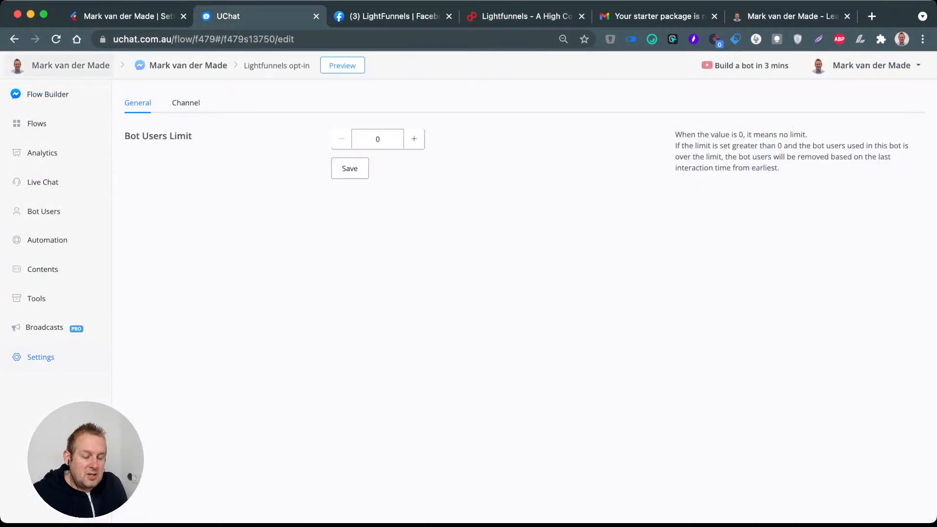
pyautogui.click(70, 65)
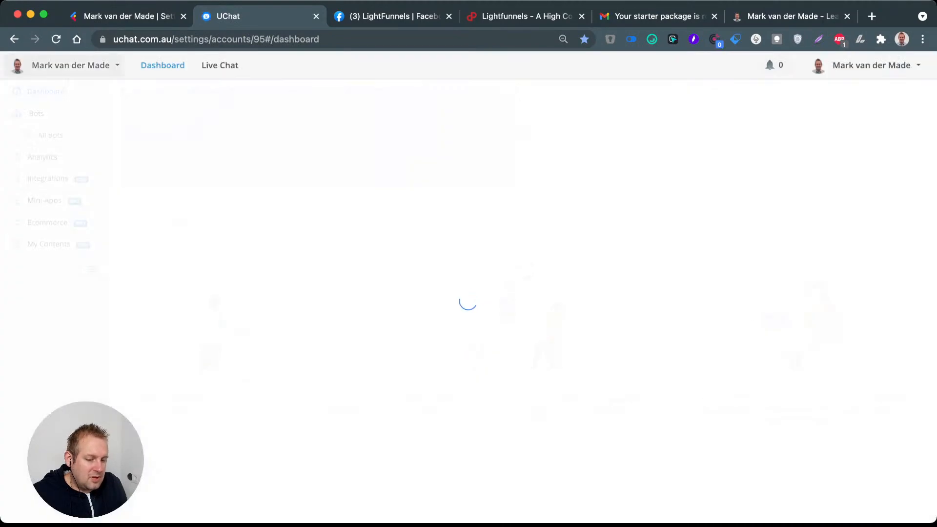
pyautogui.click(45, 108)
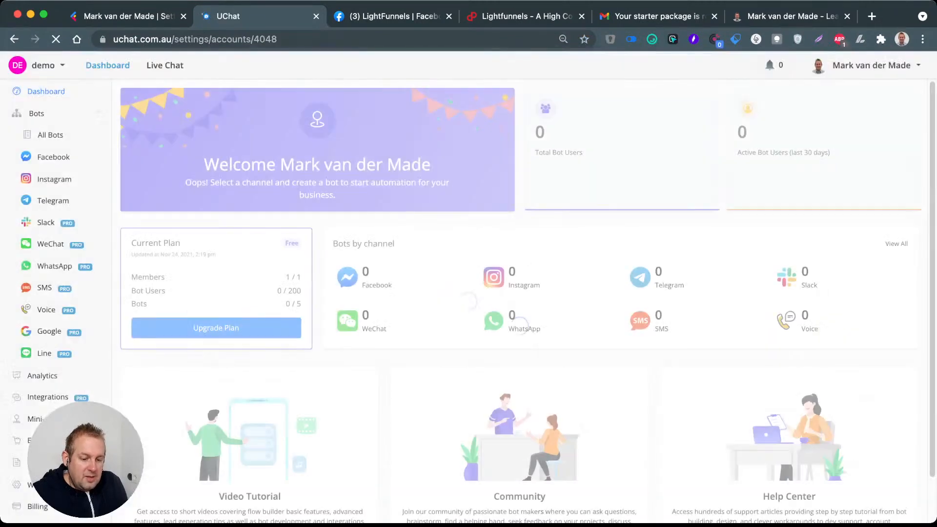
pyautogui.click(41, 483)
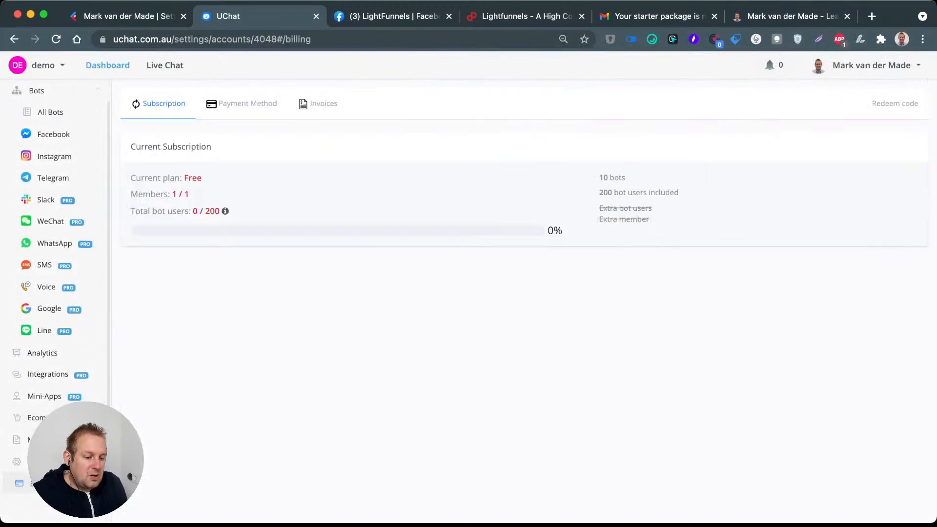
pyautogui.scroll(-2, 528, 300)
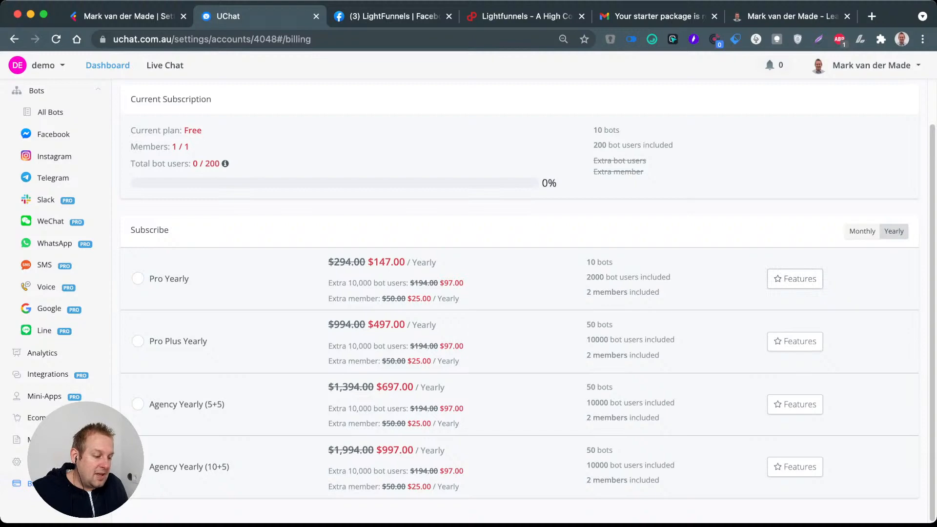
# Step: Check the features included in the Pro Yearly and Agency Yearly (10+5) plans
pyautogui.click(795, 278)
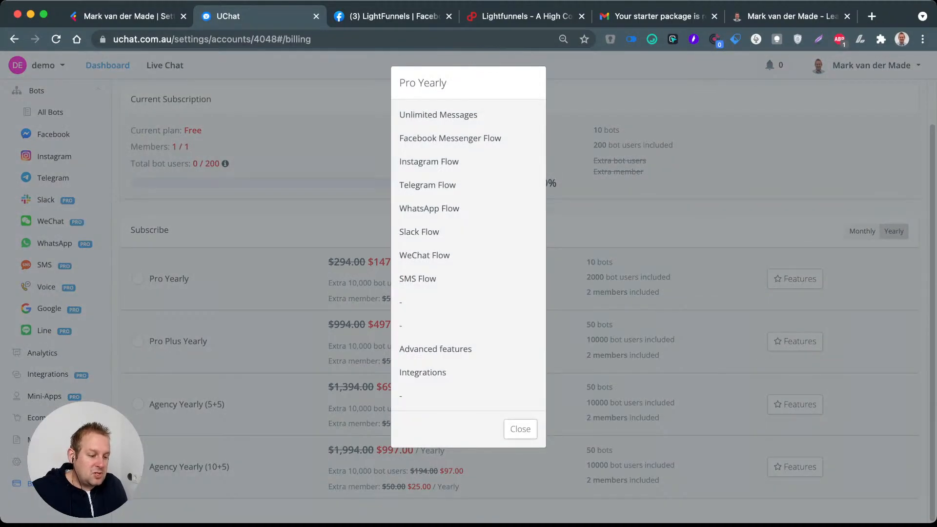
pyautogui.press('Escape')
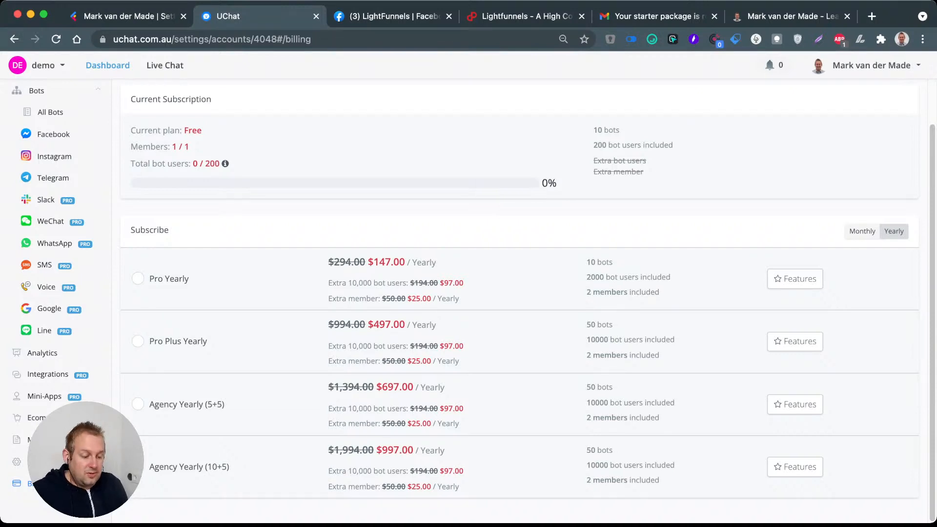
pyautogui.click(795, 467)
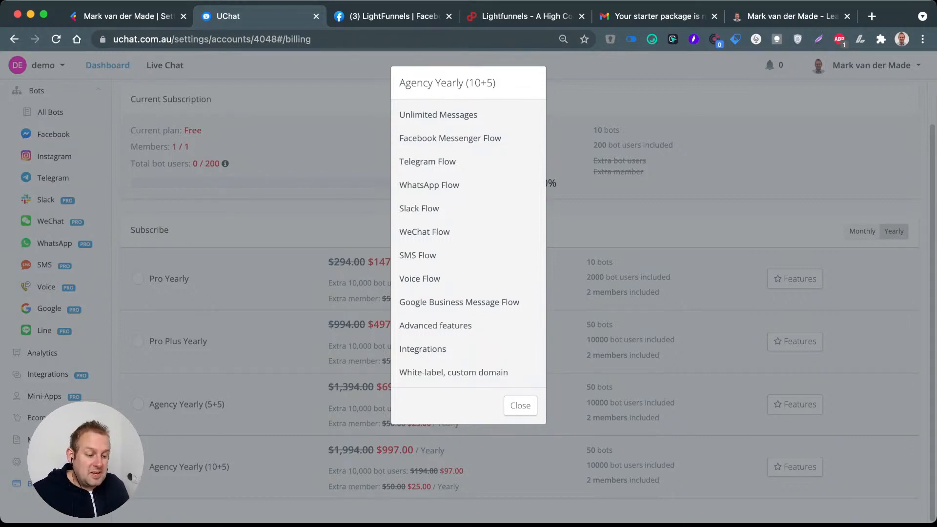
pyautogui.press('Escape')
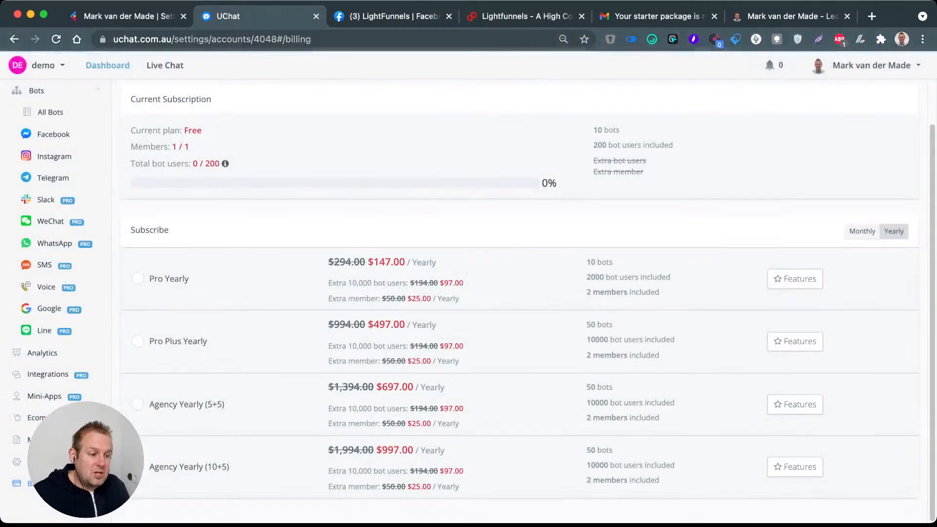
# Step: Compare Lightfunnels Plans A to C on the PitchGround page and return to the UChat subscription plans
pyautogui.press('super+4')
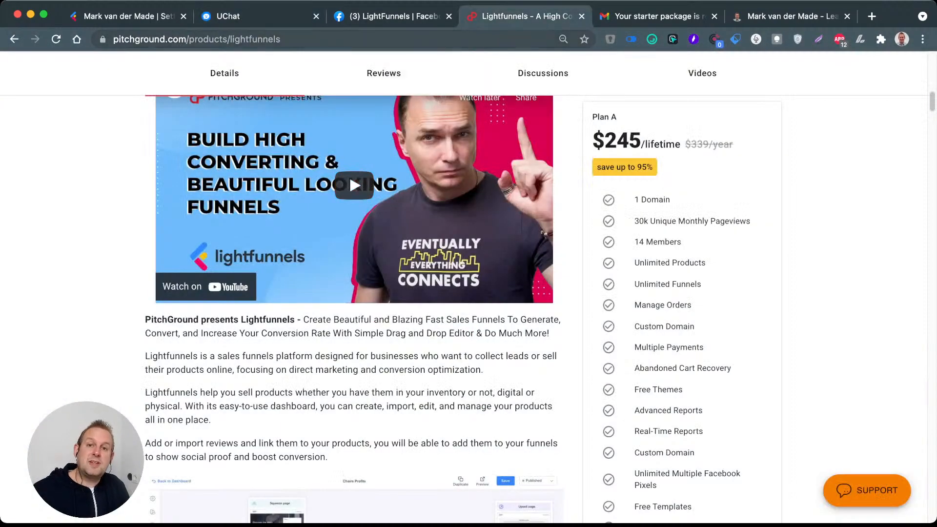
pyautogui.scroll(-10, 468, 307)
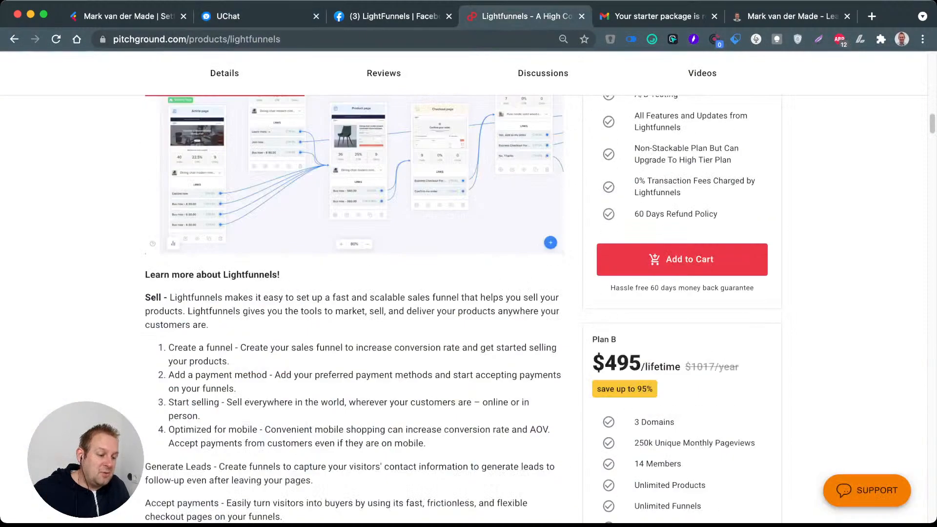
pyautogui.scroll(-5, 468, 307)
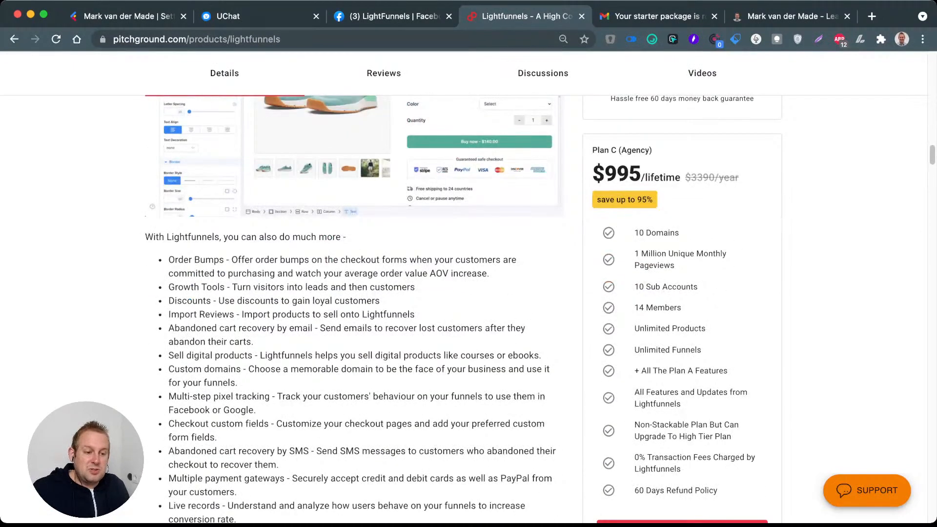
pyautogui.click(230, 17)
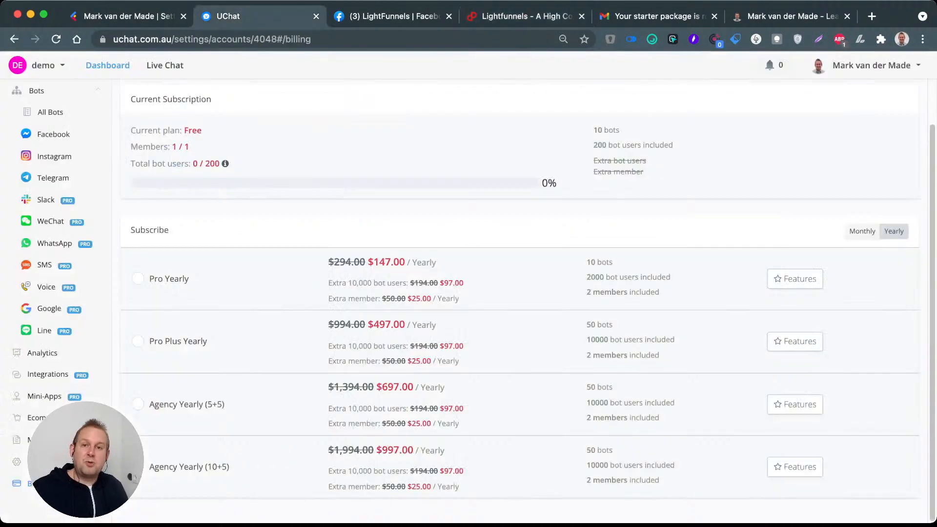